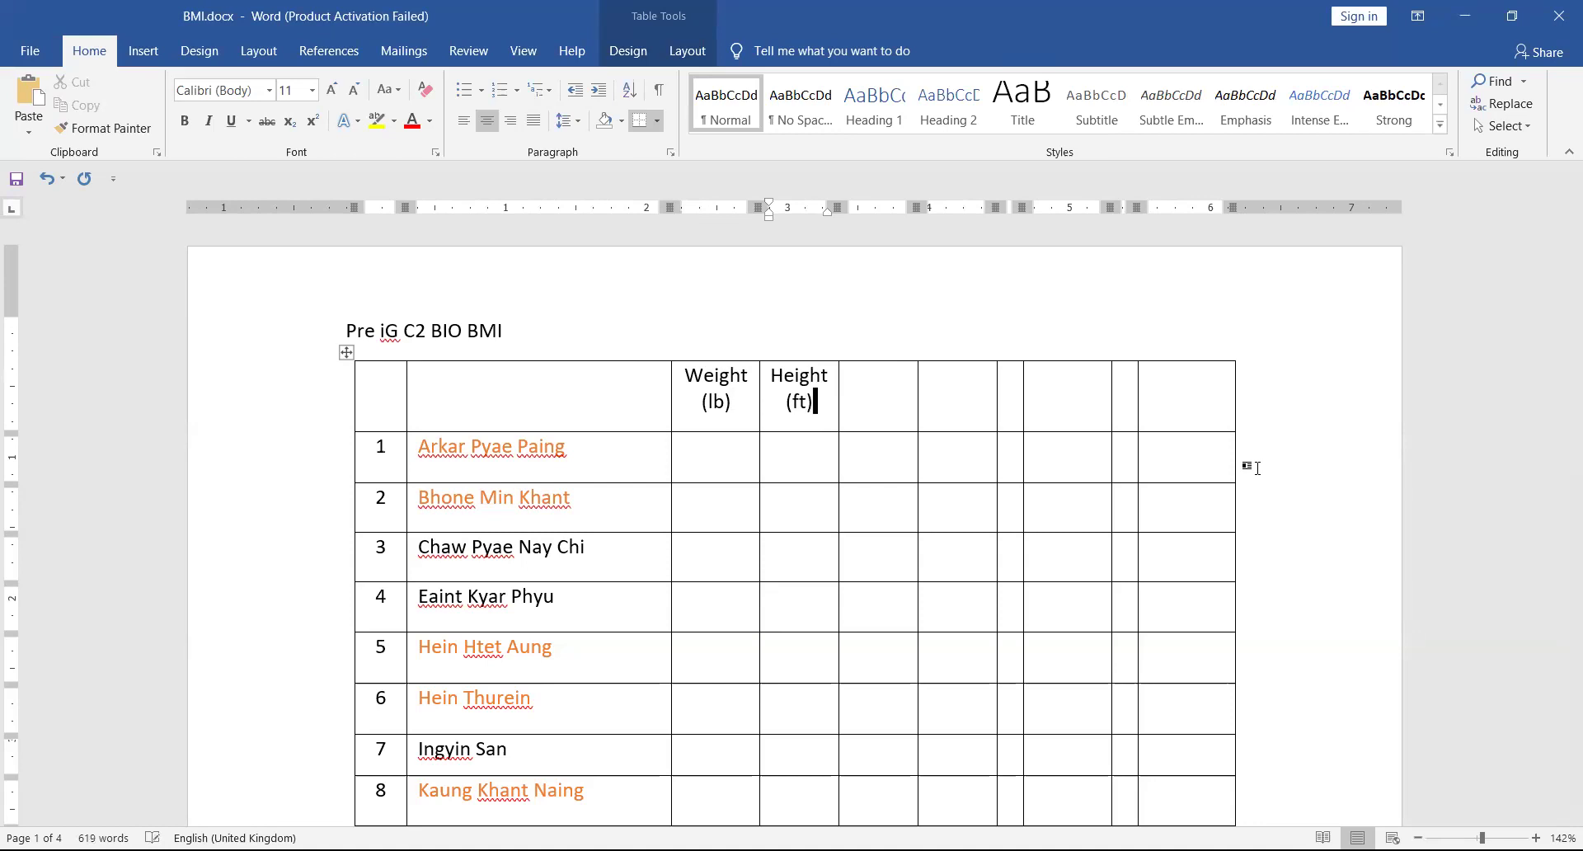
Delete the last three empty columns of the BMI table
scroll(1072, 462, "down", 3)
mouse_move(986, 254)
left_mouse_down()
mouse_move(1130, 451)
mouse_move(1132, 529)
left_mouse_up()
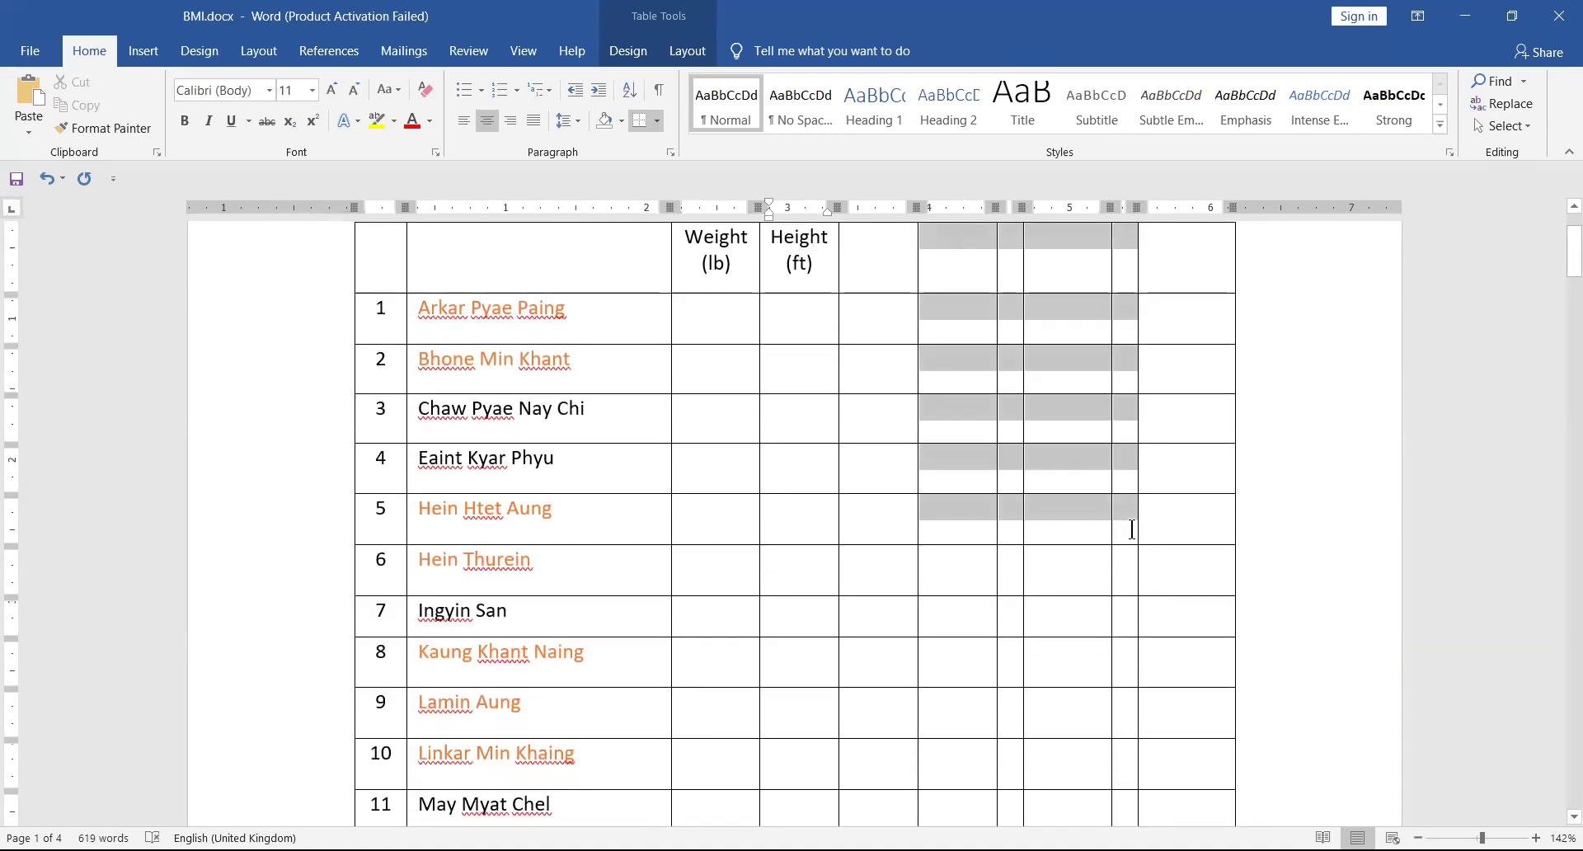
left_click(1041, 414)
left_click_drag(1145, 275, 1171, 696)
right_click(1170, 698)
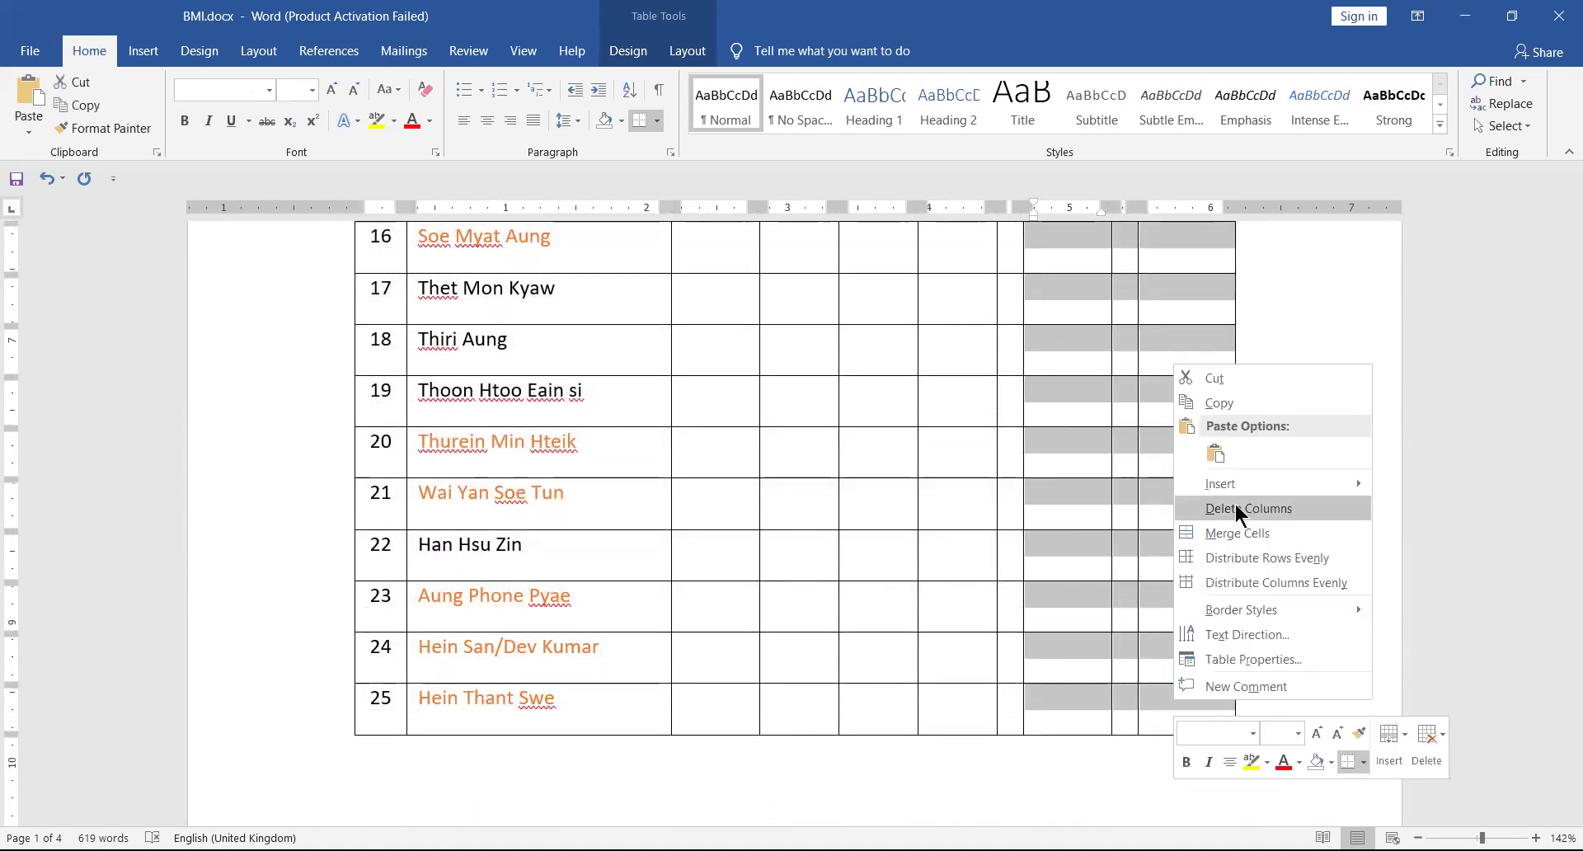
left_click(1234, 508)
Stretch the whole table horizontally from its lower-right corner to about 6.3 inches wide
scroll(1177, 632, "up", 8)
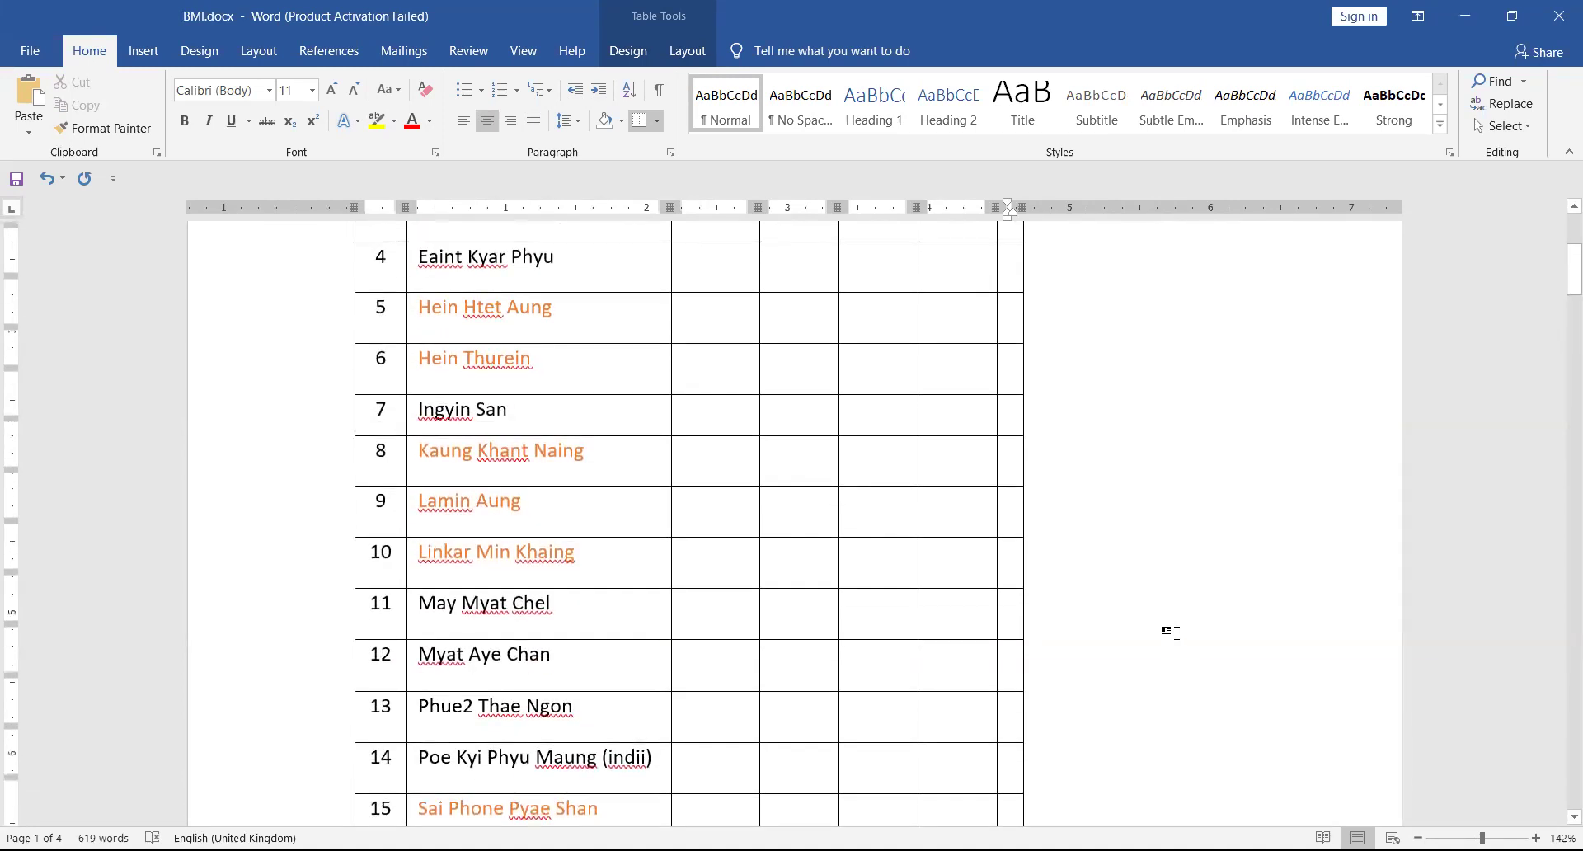
scroll(1176, 632, "down", 7)
scroll(1072, 701, "down", 3)
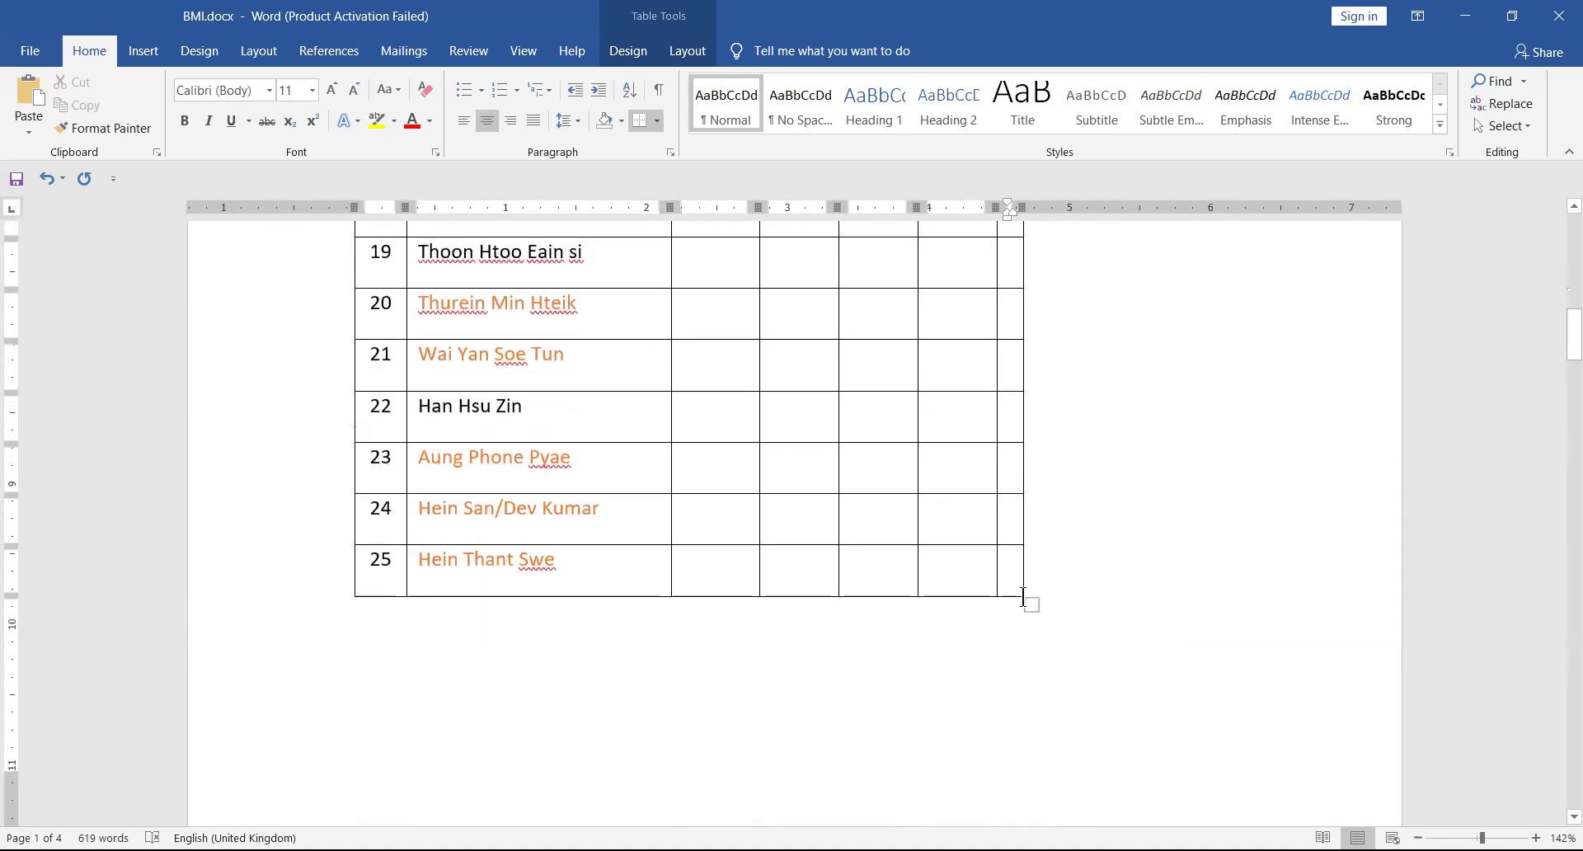
left_click_drag(1023, 594, 1241, 608)
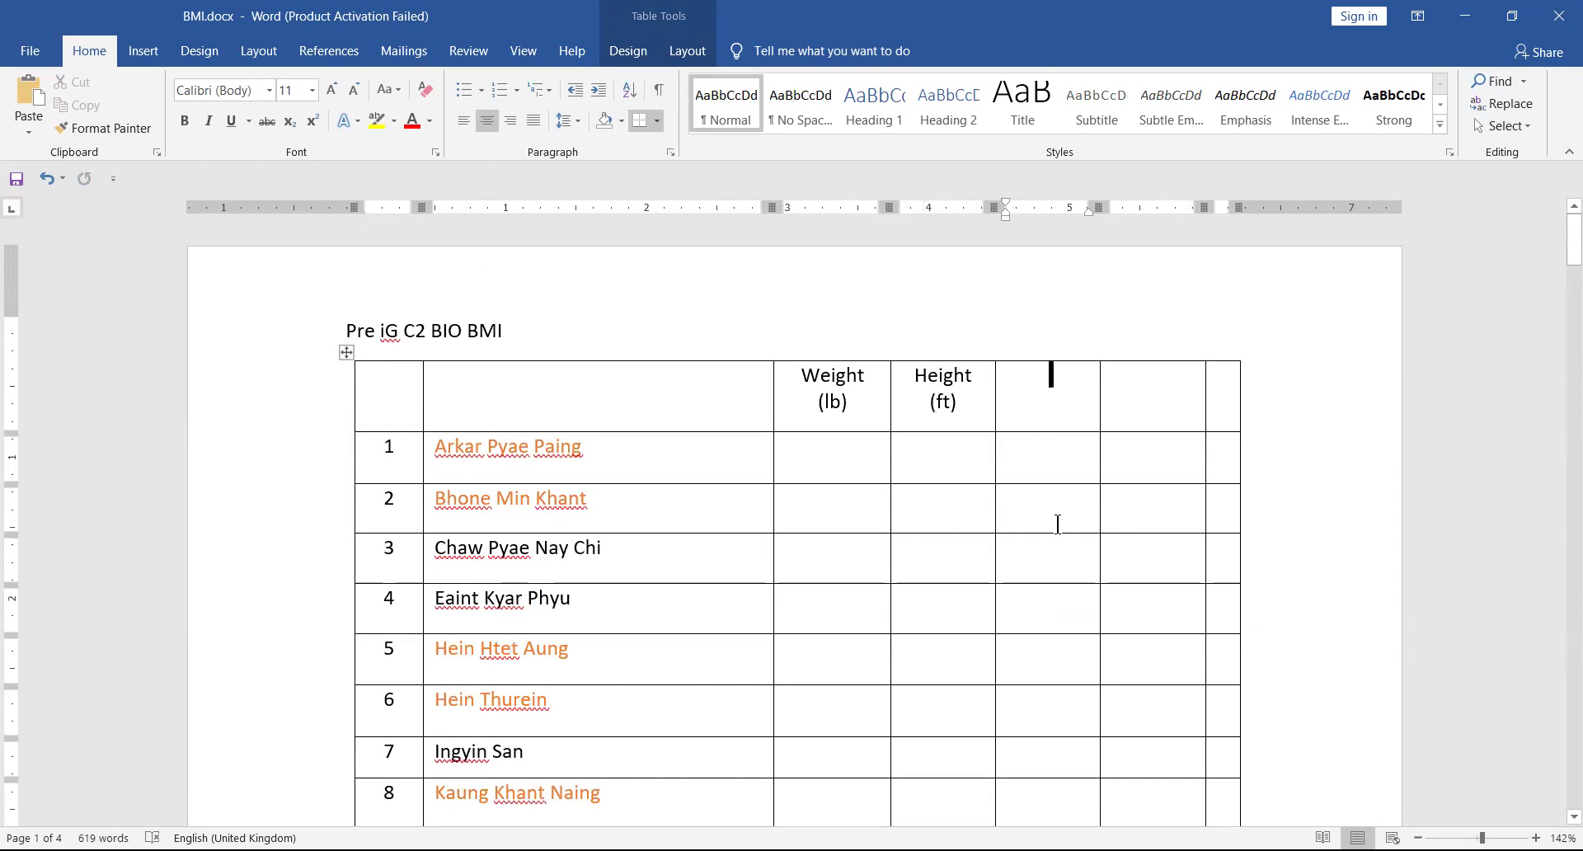
Head the two columns after Height "BMI" and "Remarks", with the Remarks column widened, and save the document
type("BMI")
left_click_drag(1295, 373, 1260, 387)
left_click(1215, 402)
type("remarks")
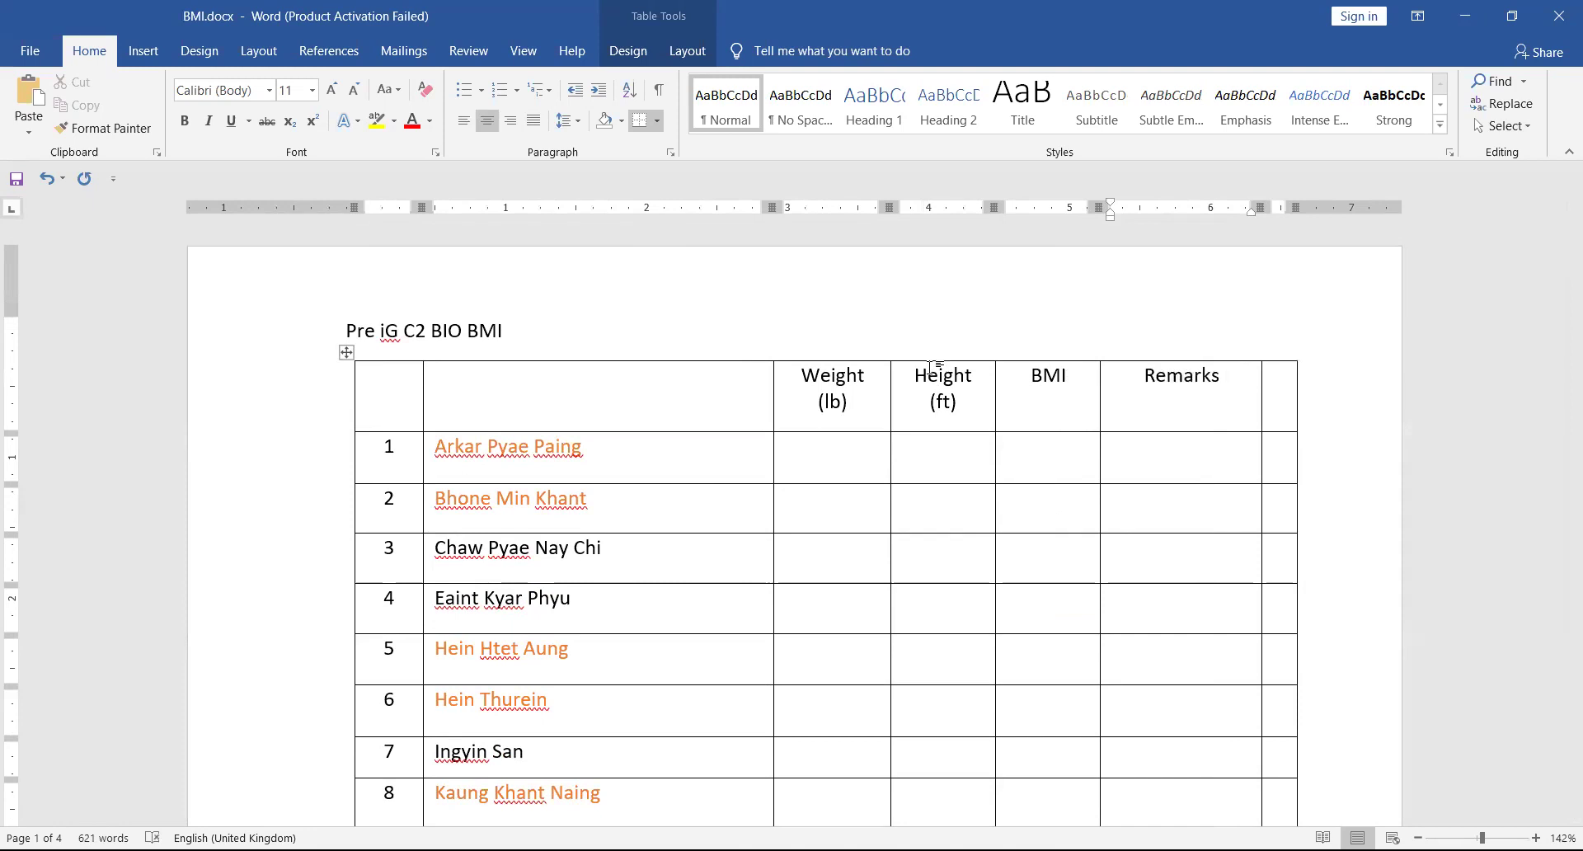
left_click(16, 178)
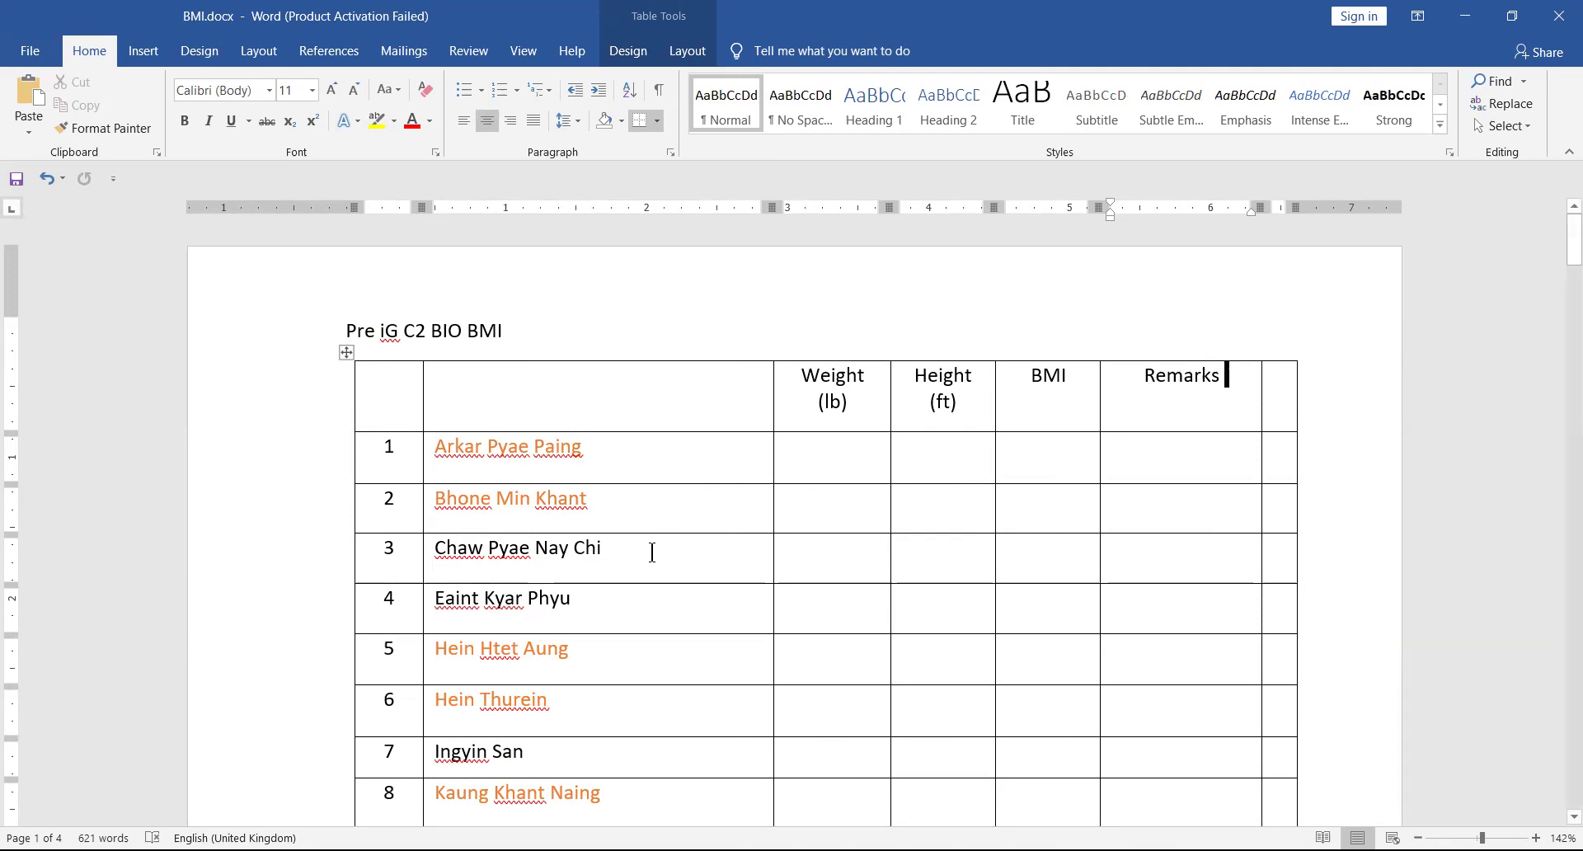
Enter a weight of 142 for the student in row 25
scroll(652, 552, "down", 5)
scroll(653, 551, "down", 3)
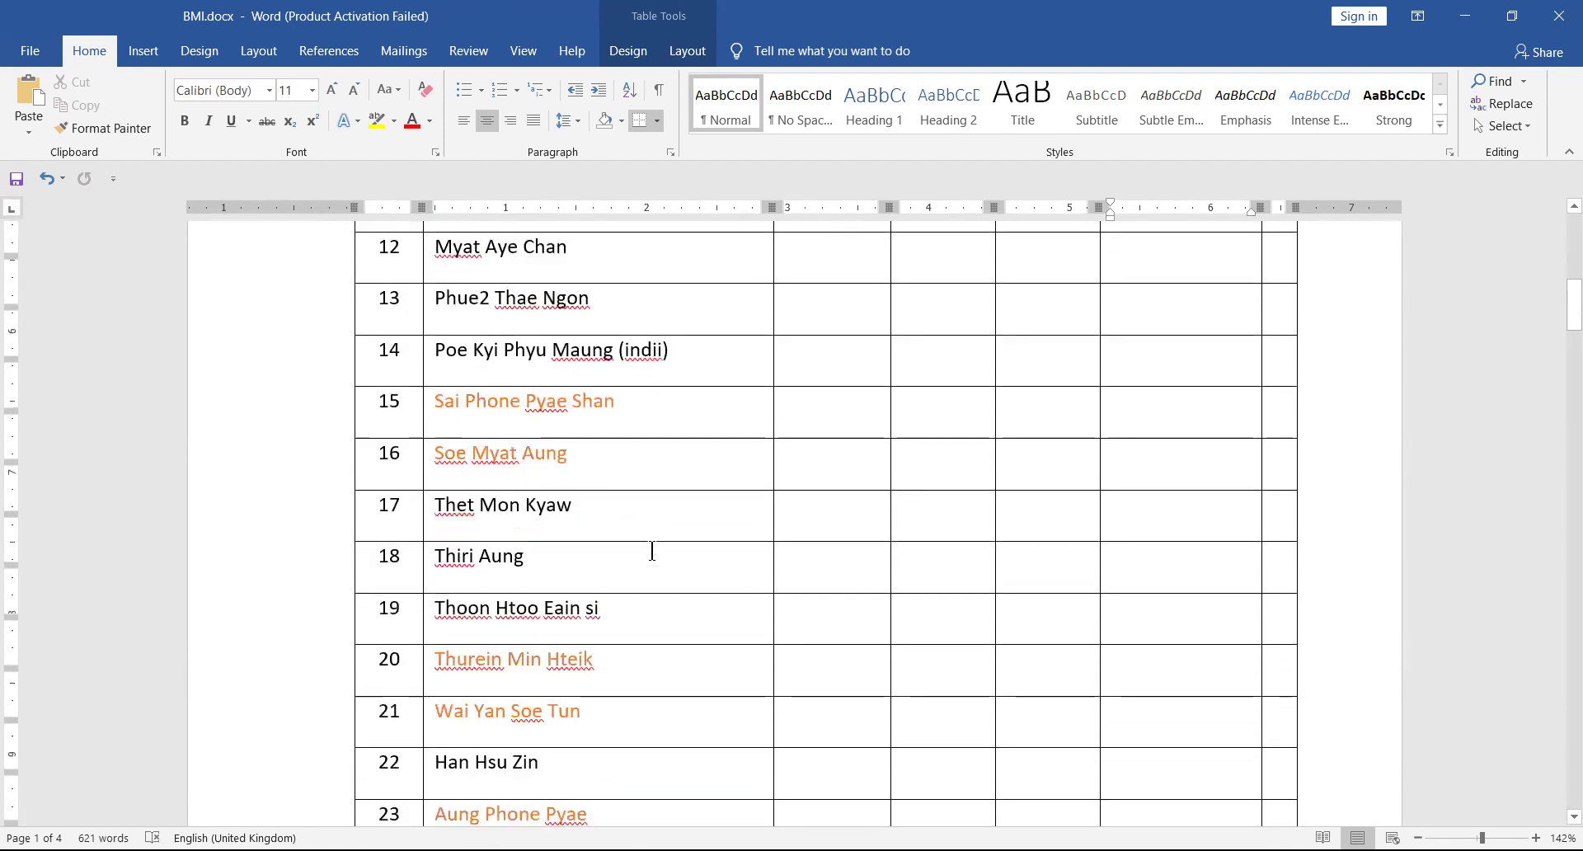
scroll(652, 552, "down", 3)
left_click(846, 715)
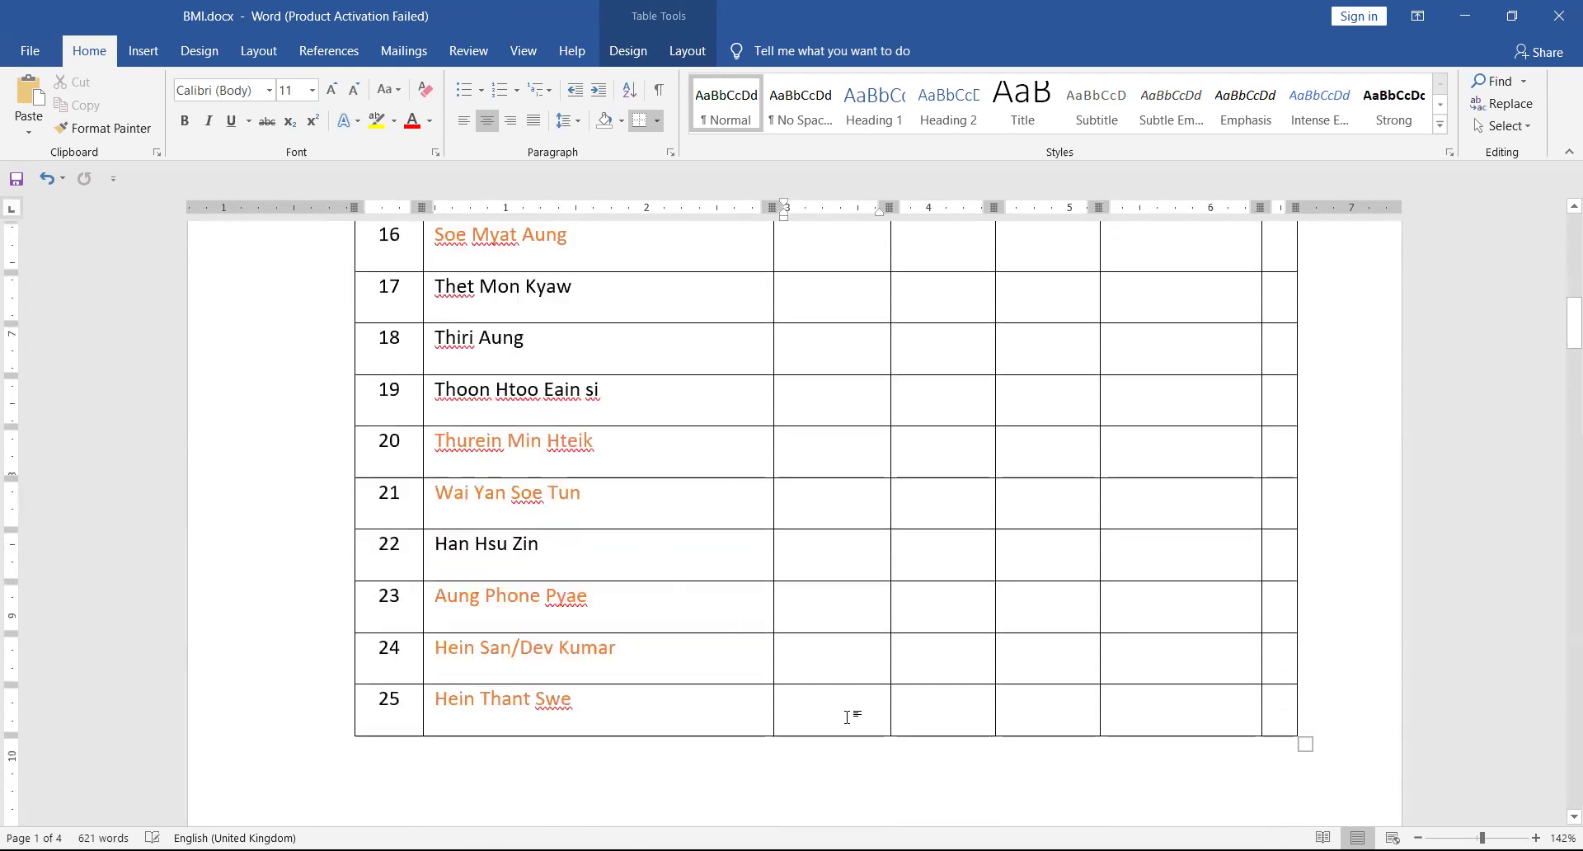
type("142")
key("Tab")
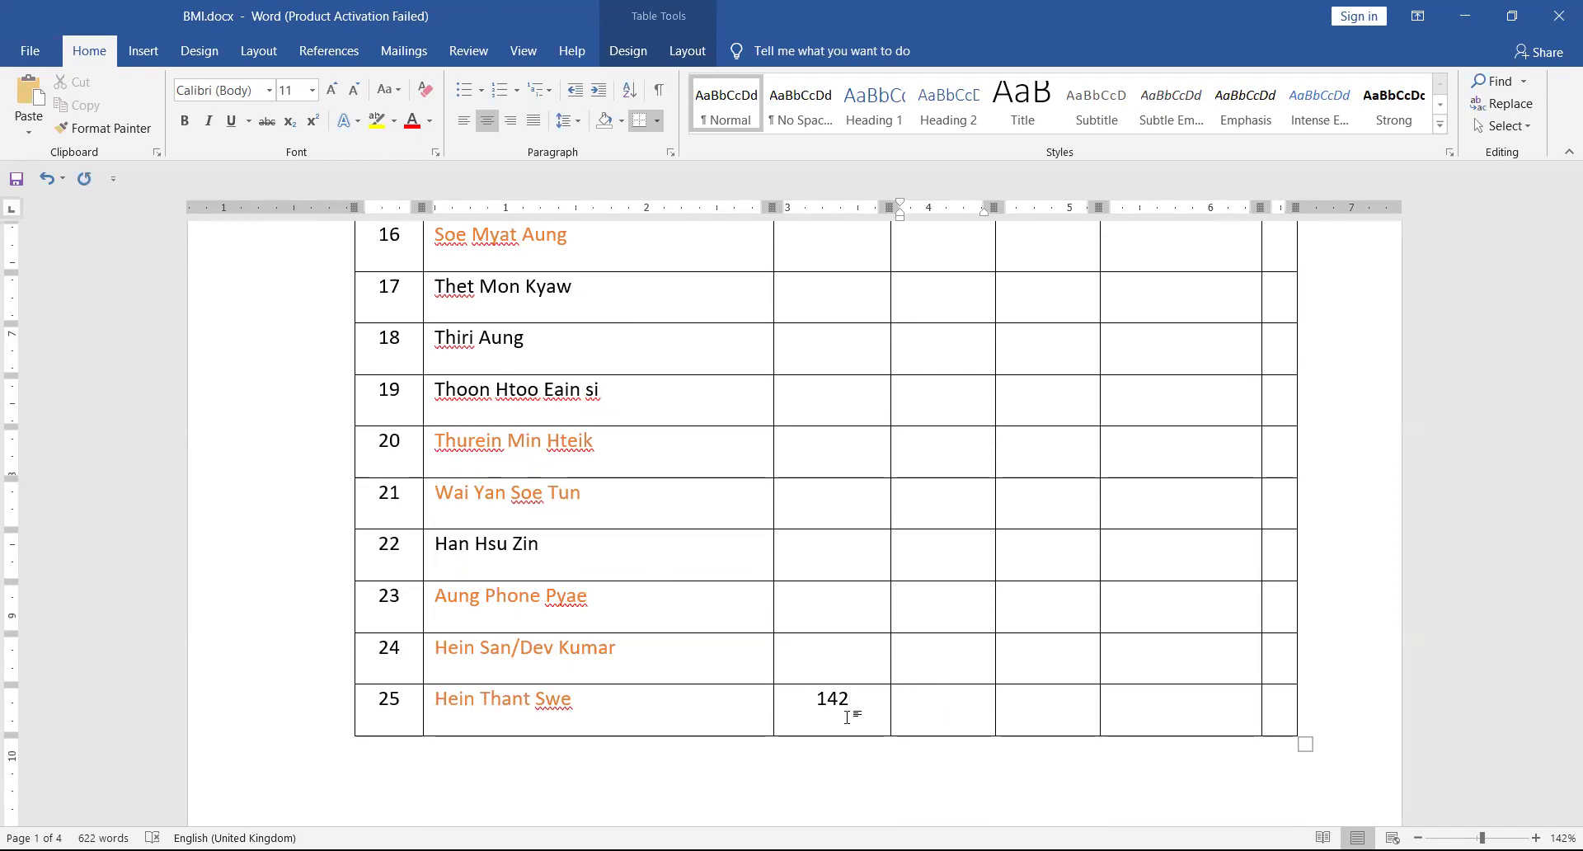
Enter the height 5'11" for the student in row 25
type("6")
key("BackSpace")
type("8")
key("BackSpace")
type("5'11\"")
key("BackSpace")
type("\"")
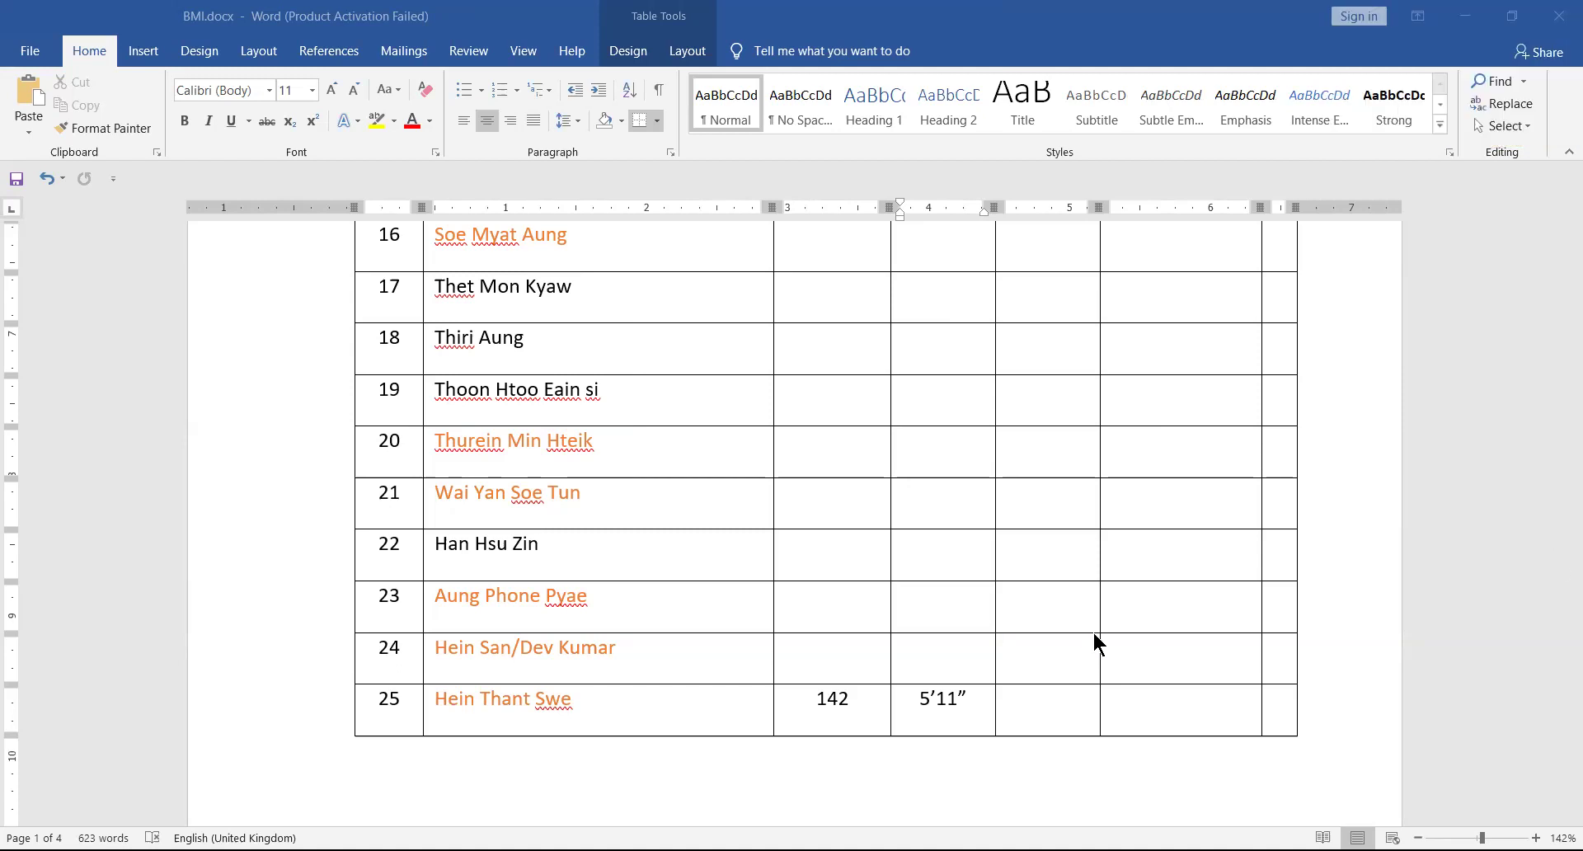
Extend the title line above the table with "= Body Mass Index"
scroll(1091, 630, "down", 3)
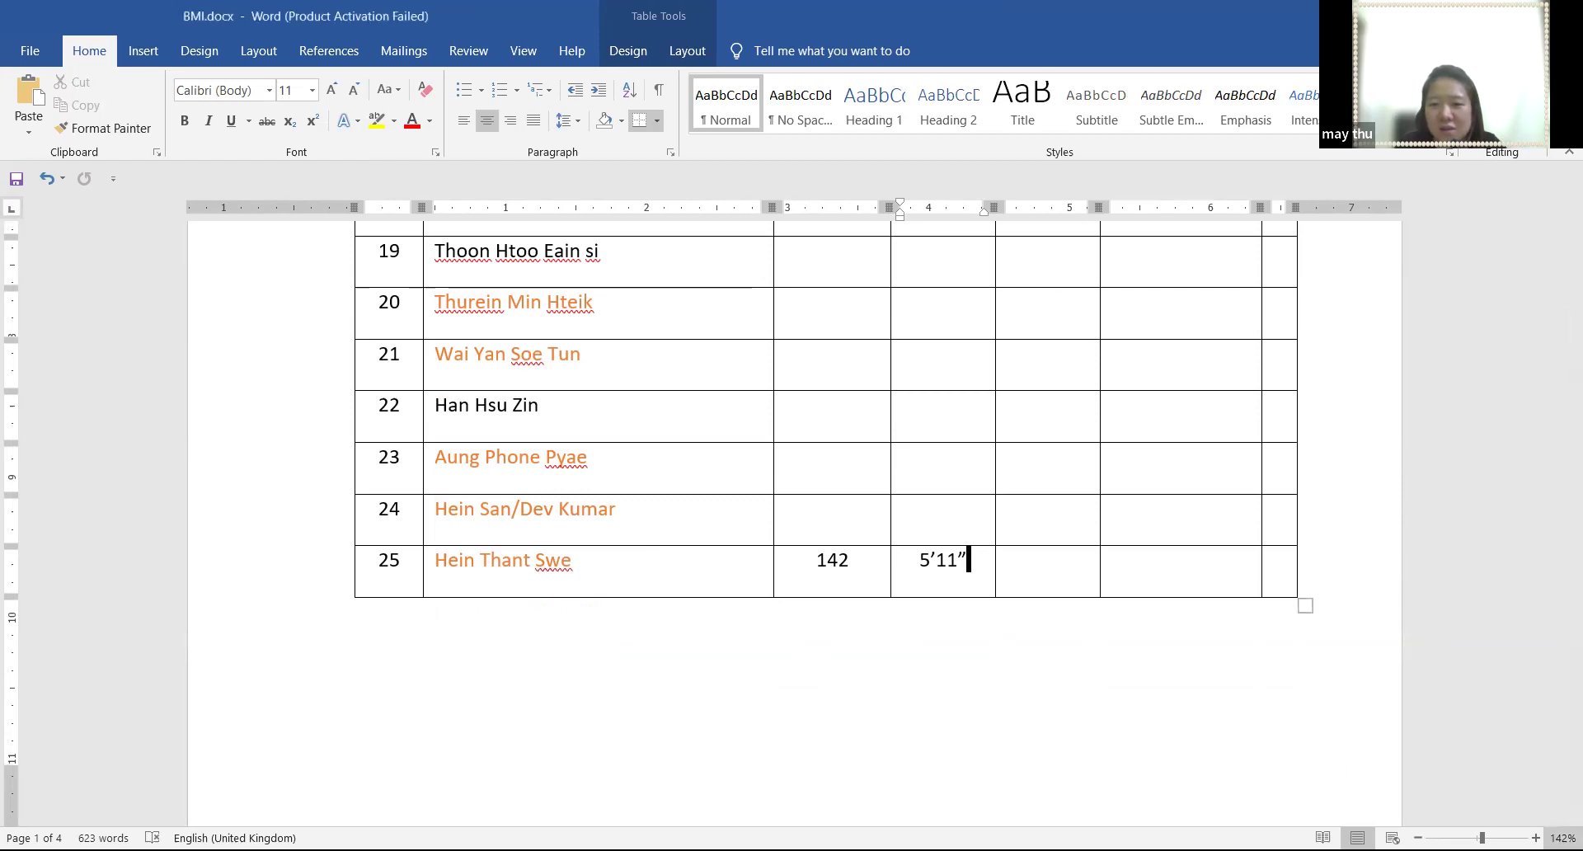
scroll(836, 418, "up", 1, "ctrl")
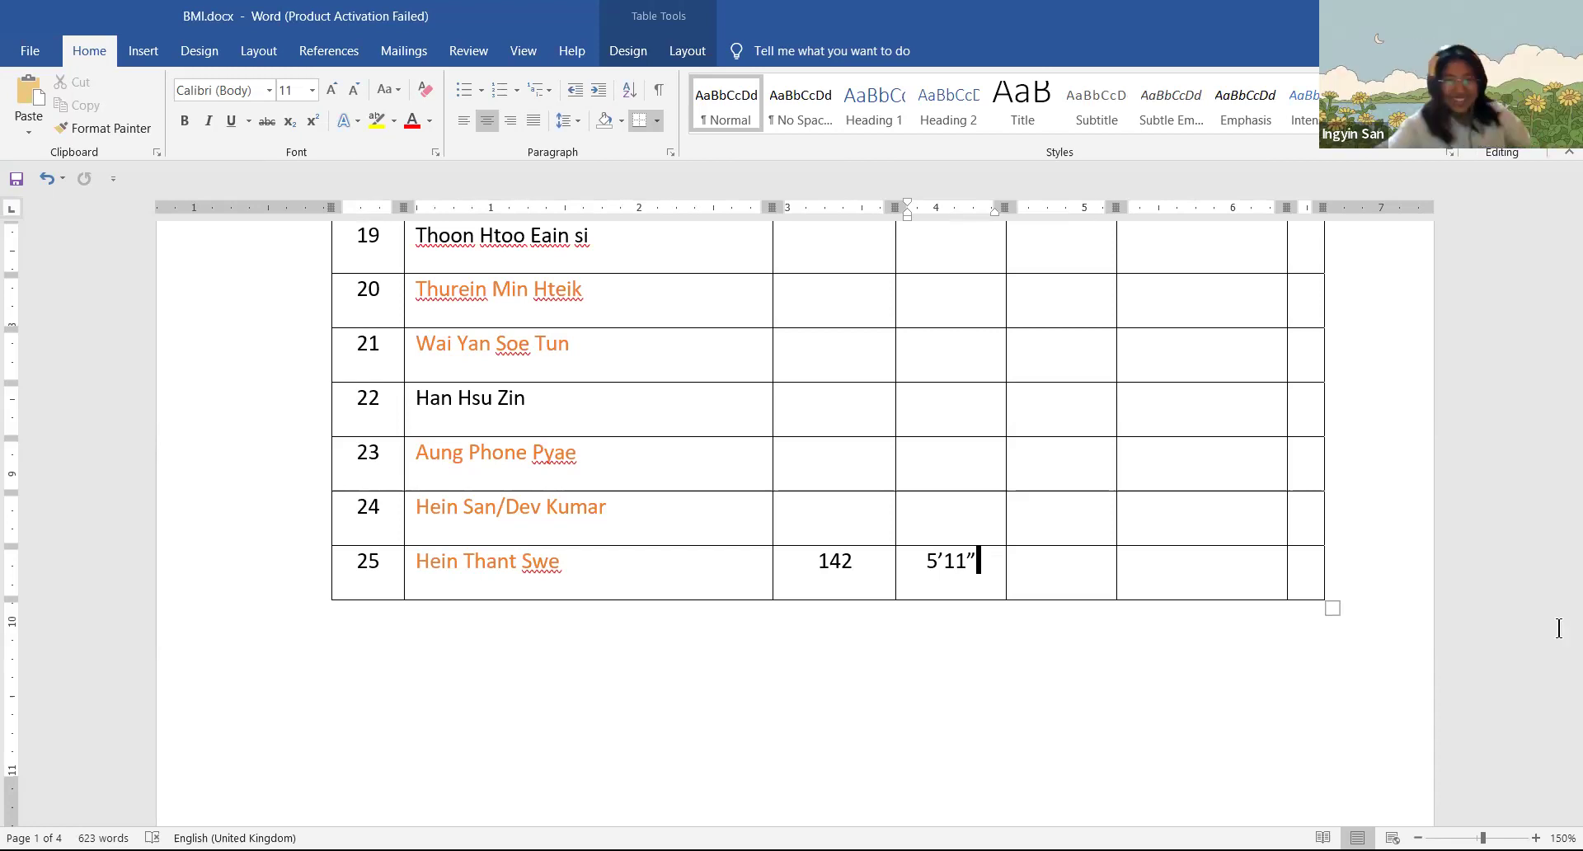
scroll(1558, 628, "up", 15)
left_click(518, 327)
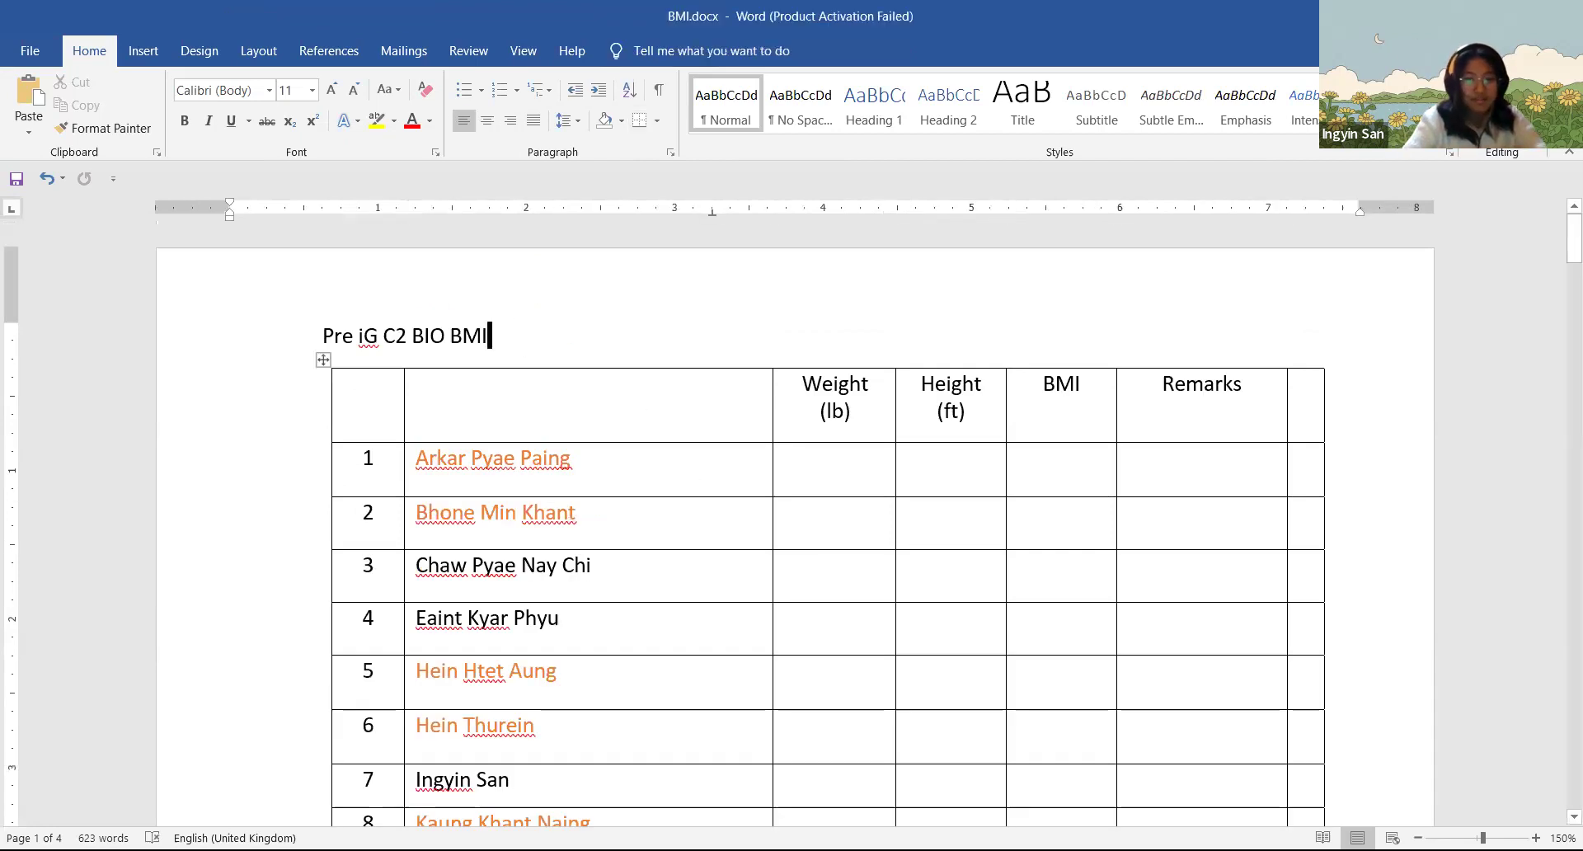
type("= B")
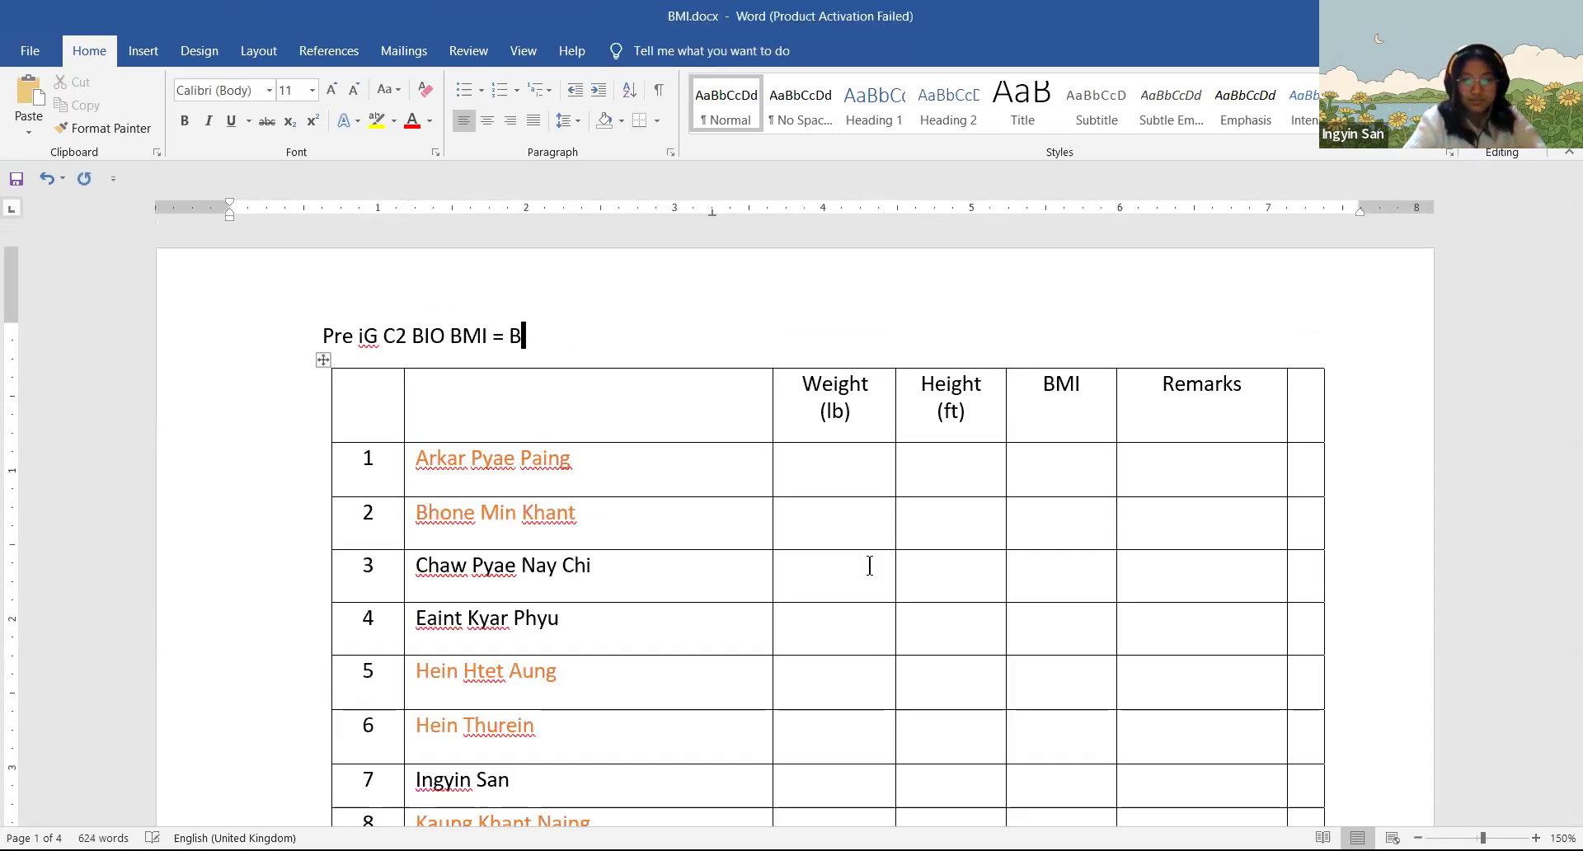
type("ody M")
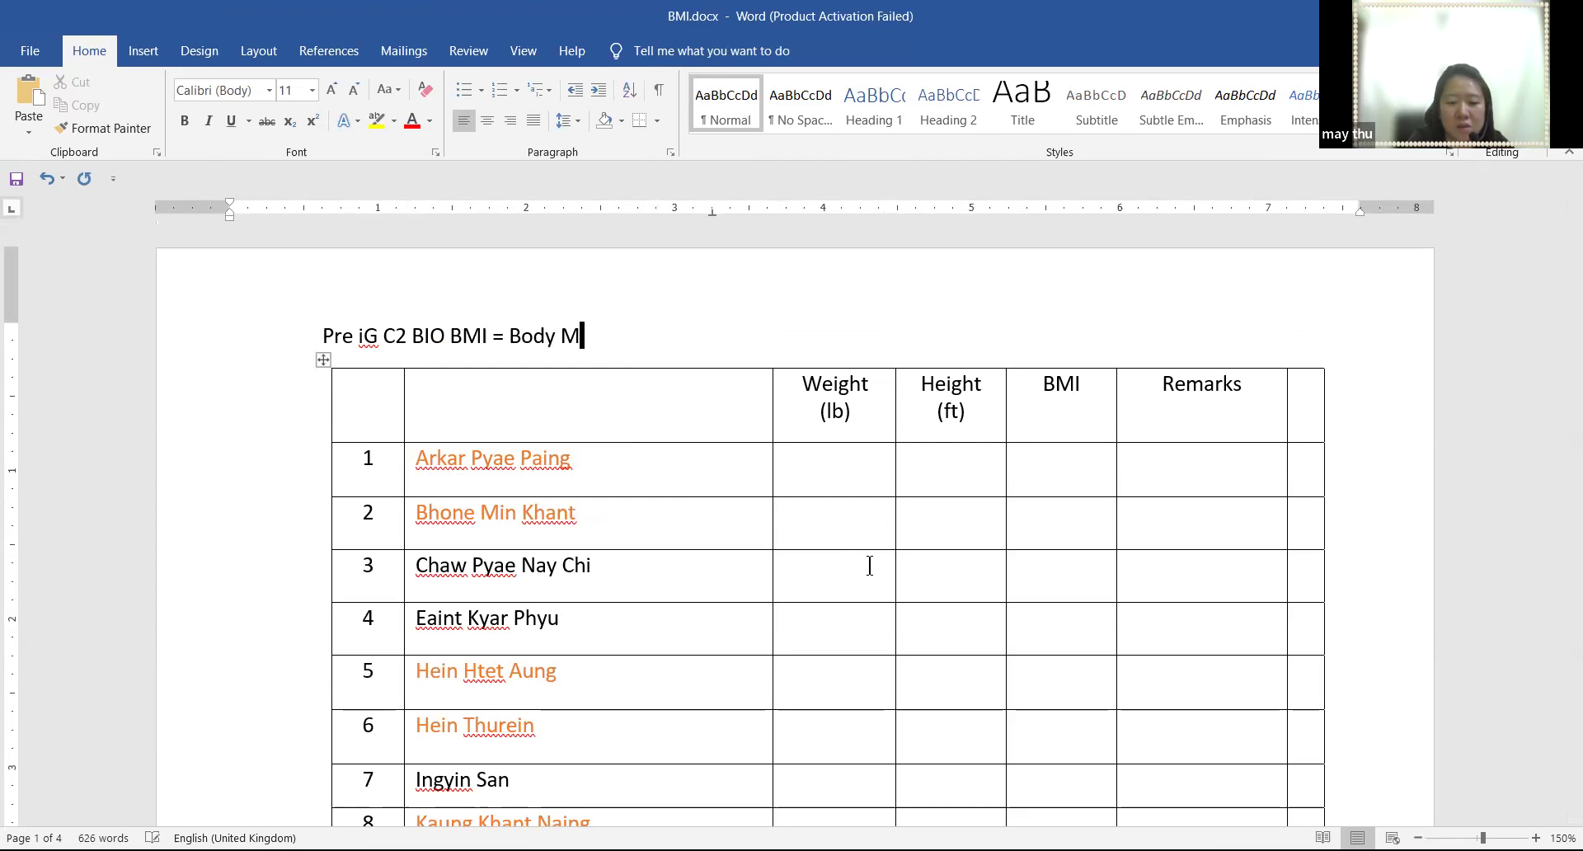
type("ass Index")
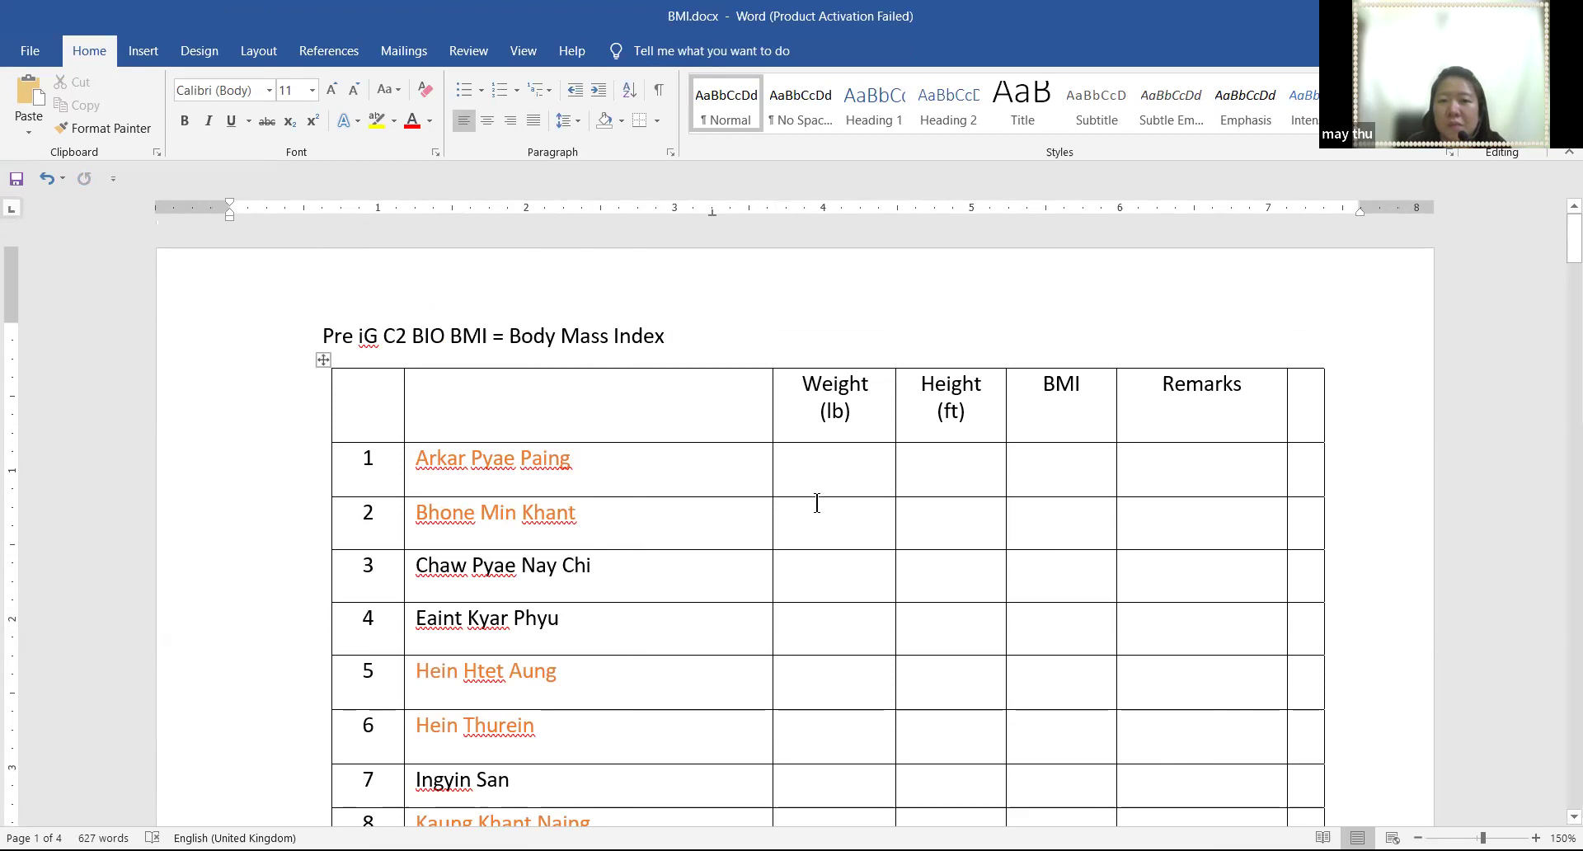
Insert a long run of blank lines below the BMI table to push the Classwork section further down
scroll(1216, 685, "down", 5)
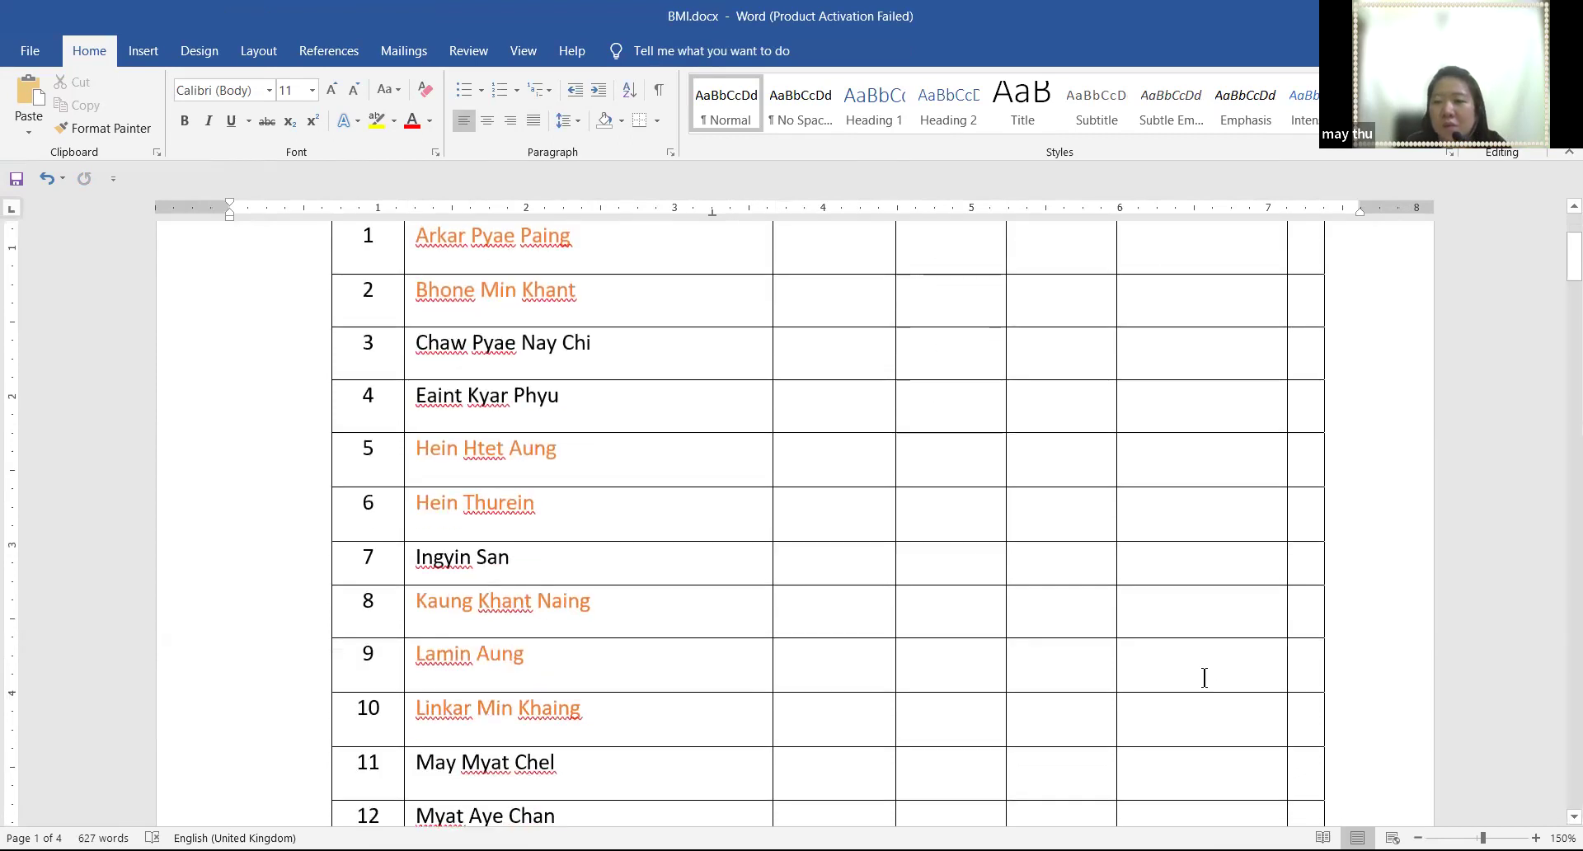
scroll(1204, 677, "down", 10)
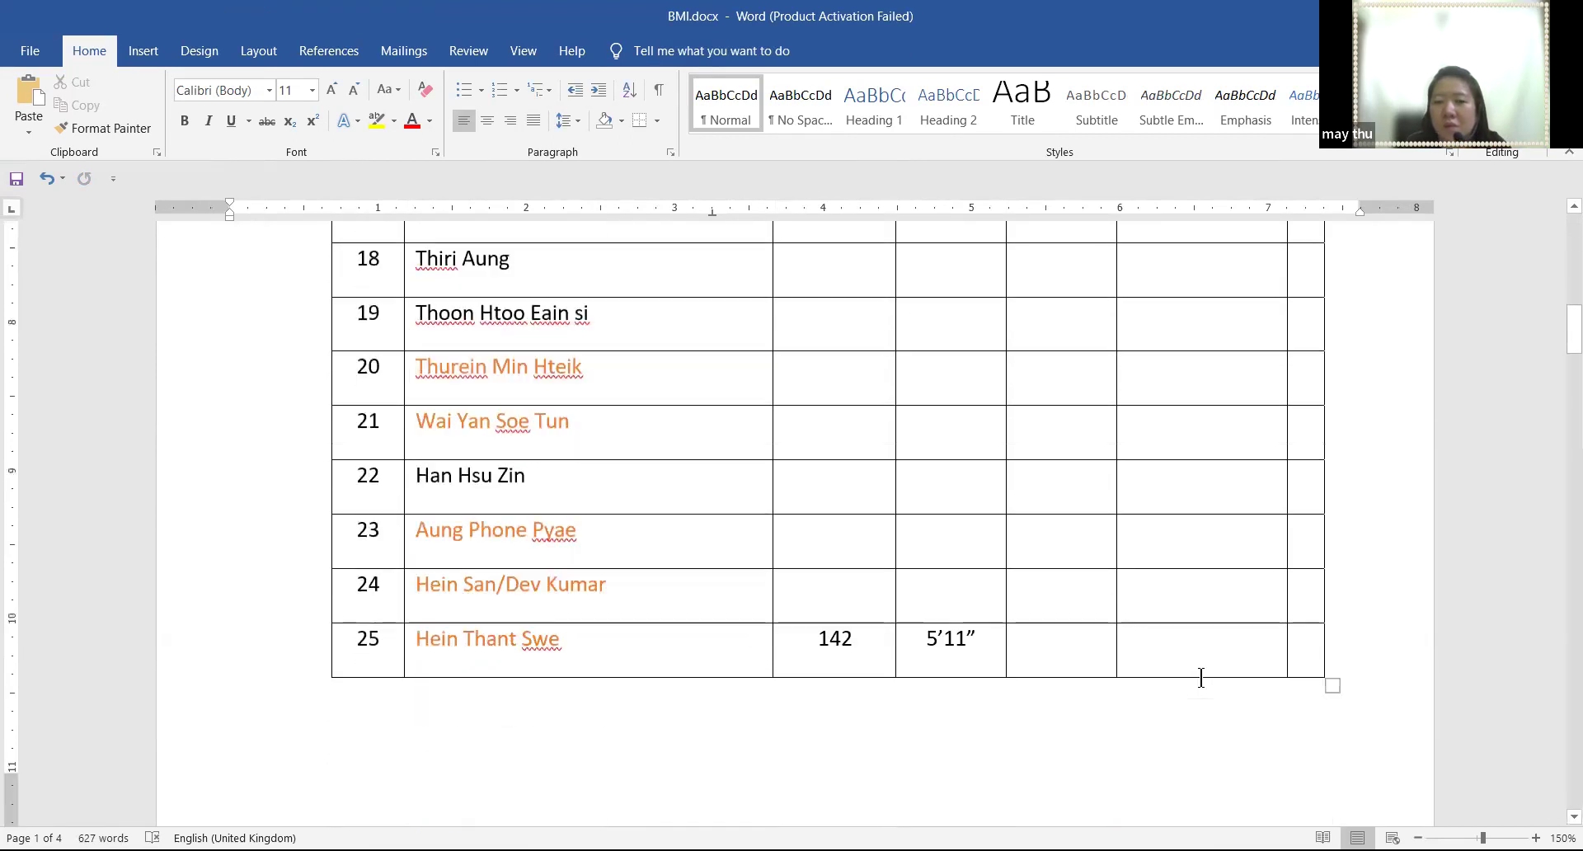
scroll(1195, 668, "down", 5)
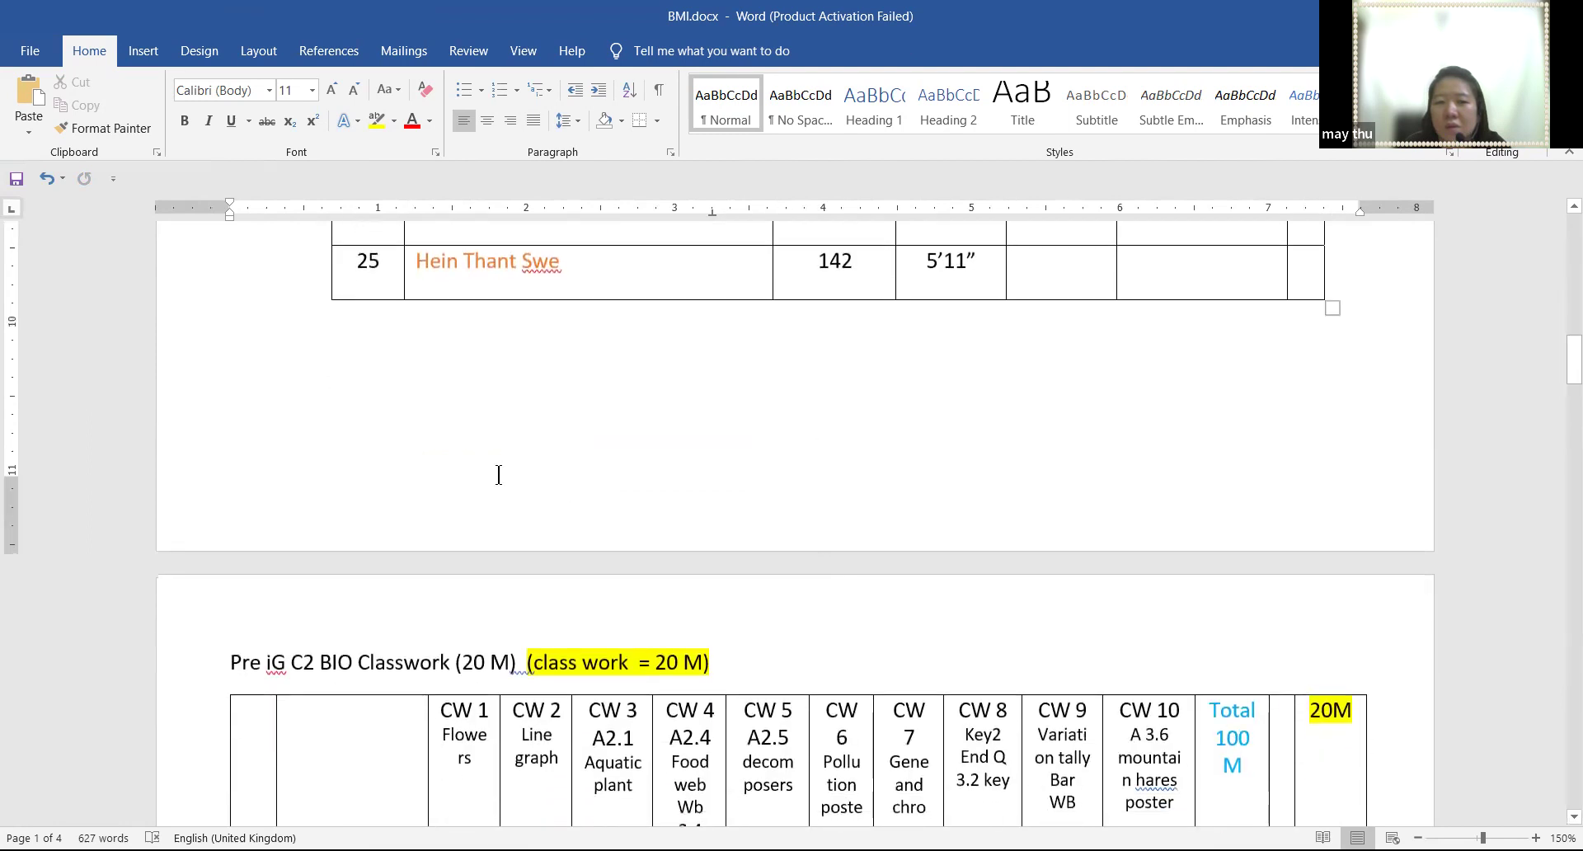
scroll(498, 470, "up", 1)
left_click(439, 512)
key("Return")
key("Return")
key("Return")
key("Return")
key("Return")
key("Return")
key("Return")
key("Return")
key("Return")
key("Return")
key("Return")
key("Return")
key("Return")
key("Return")
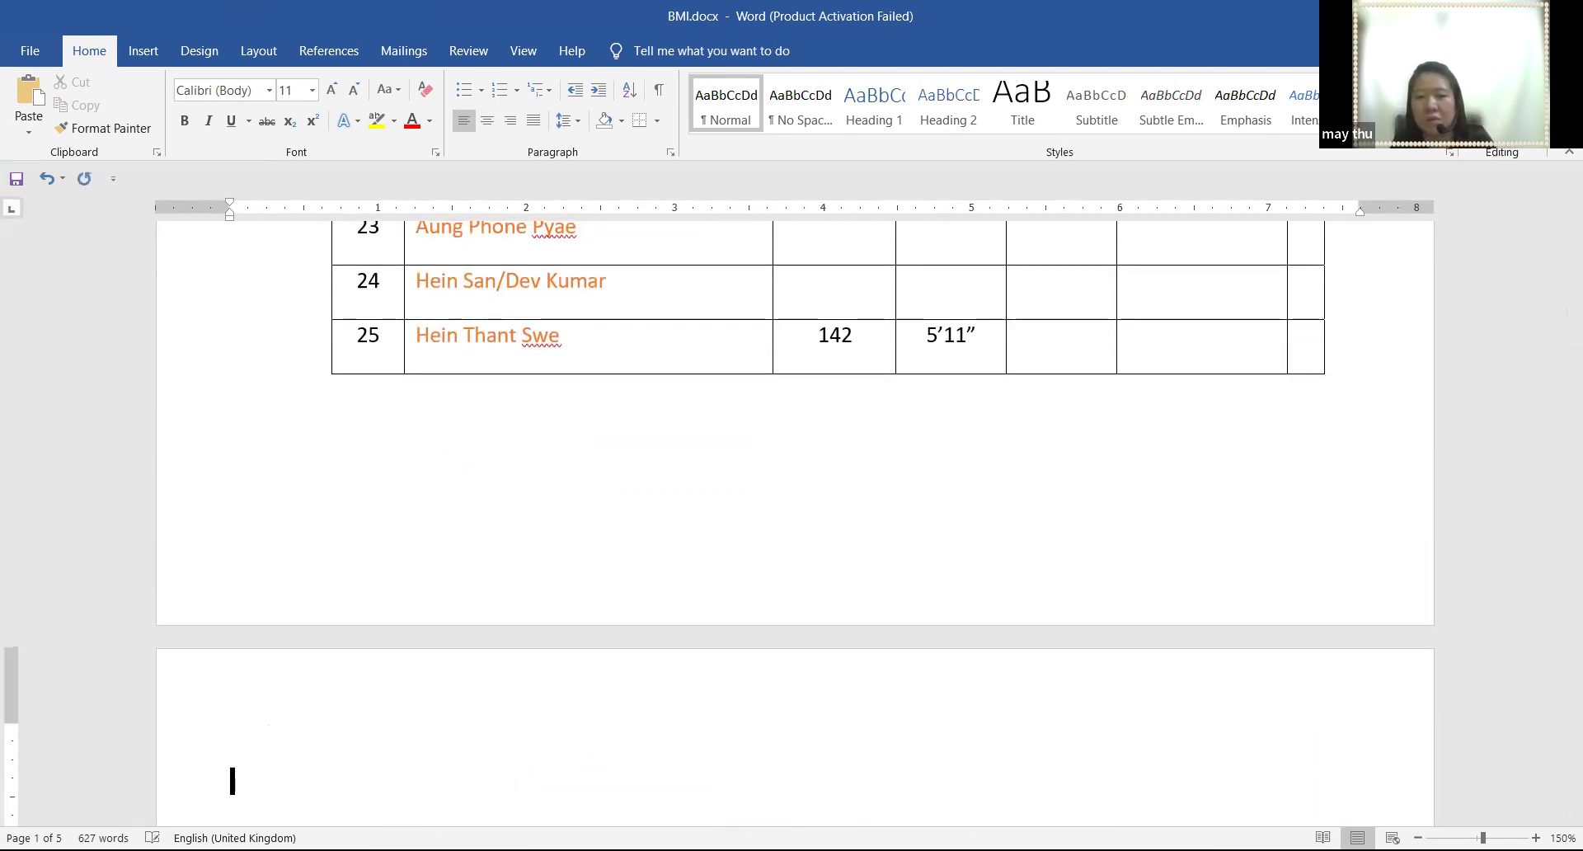
key("Return")
key("Return")
key("Return")
key("Return")
key("Return")
key("Return")
key("Return")
key("Return")
key("Return")
key("Return")
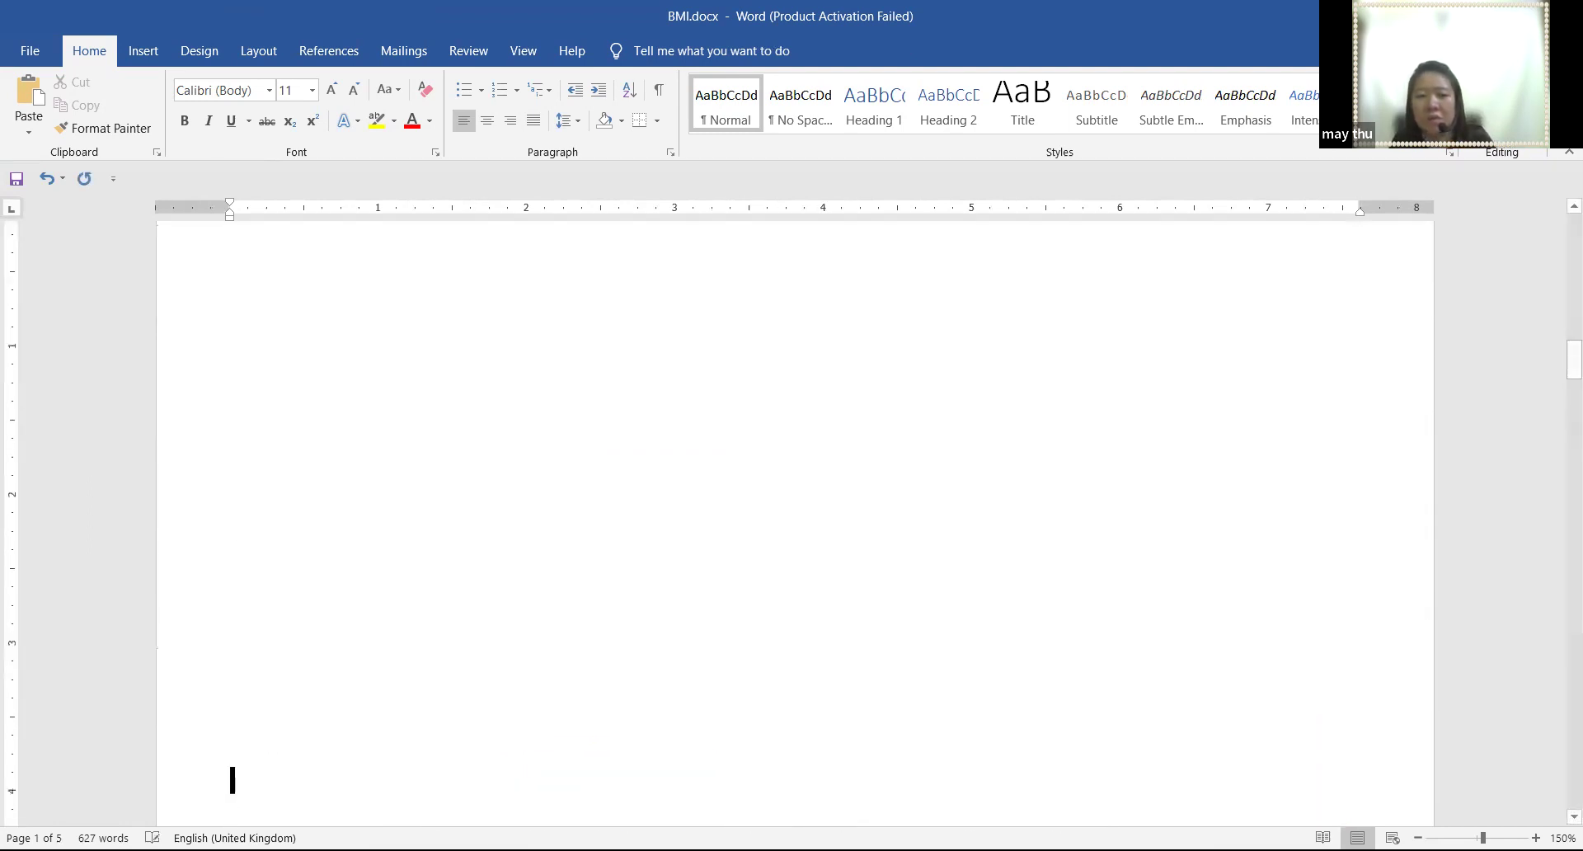
Look over the BMI table from its last row back up to the heading
scroll(433, 461, "up", 6)
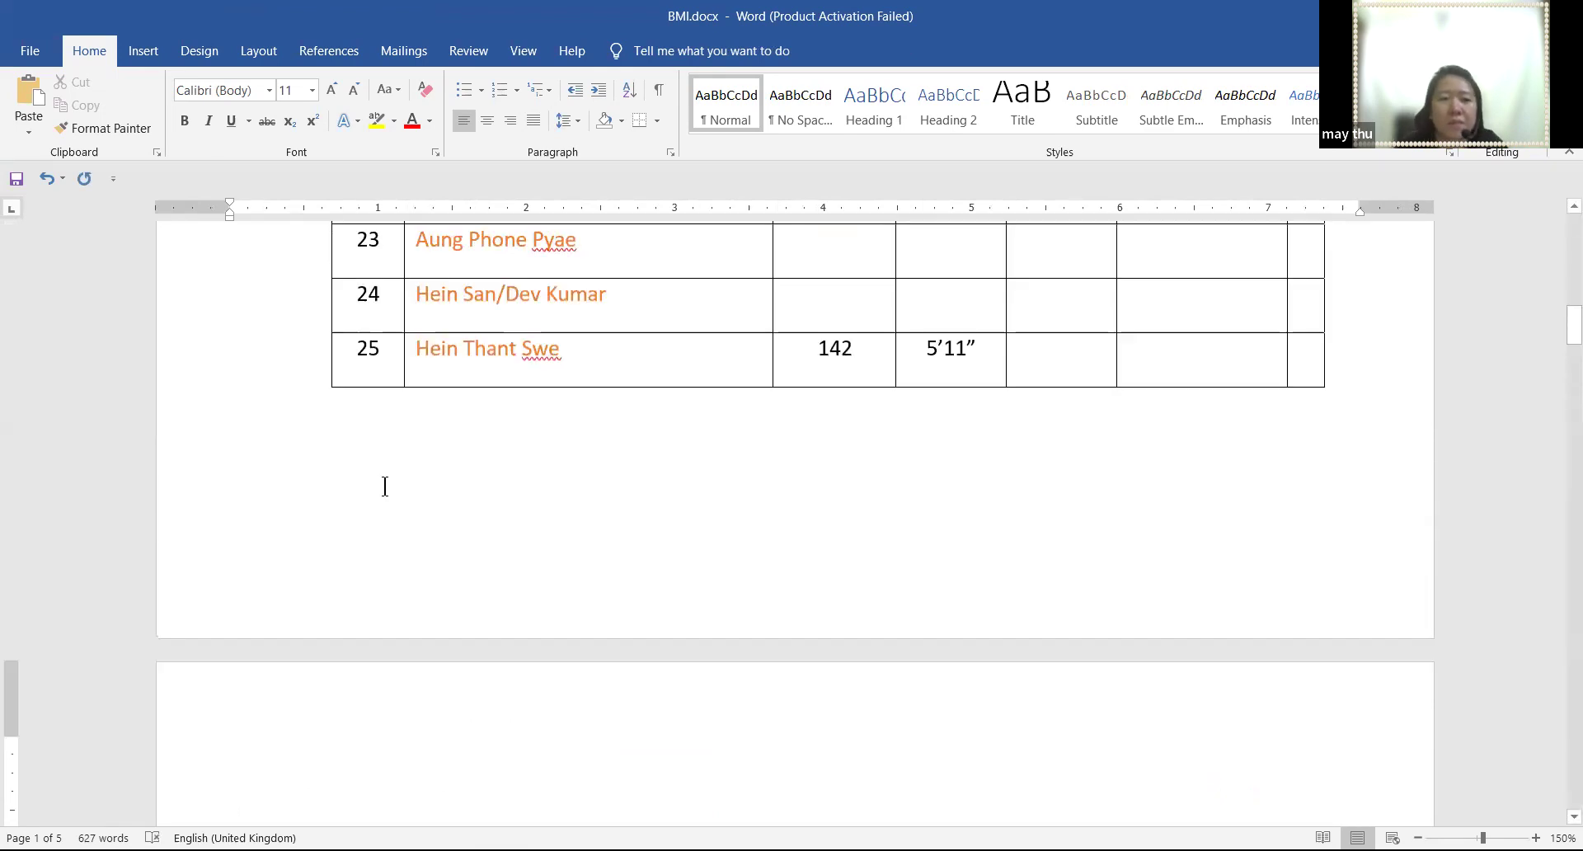
left_click(416, 521)
scroll(419, 523, "up", 5)
scroll(420, 522, "up", 6)
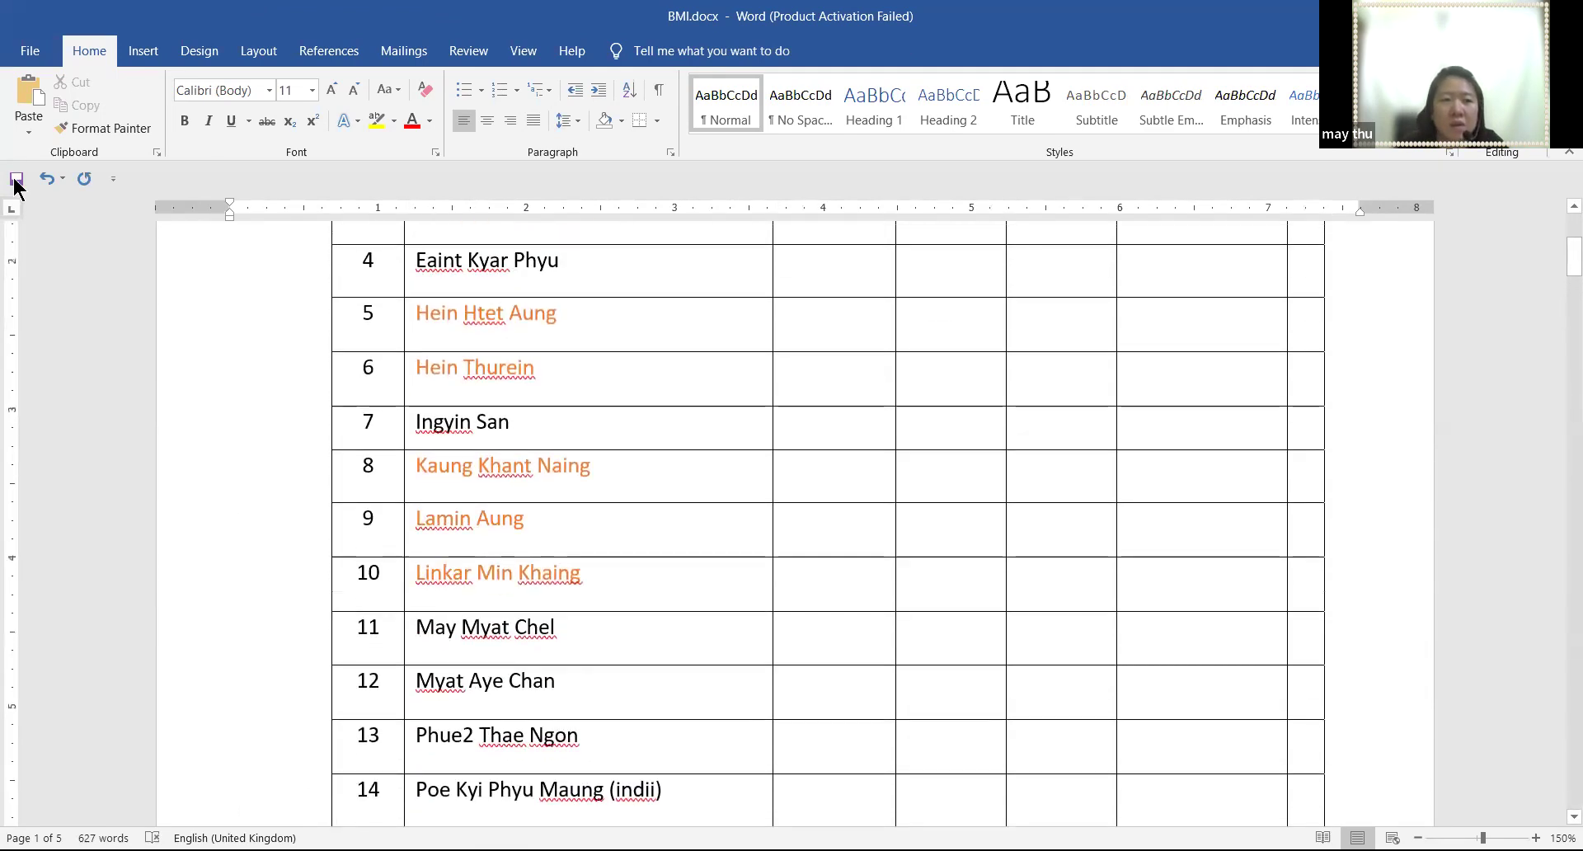
scroll(641, 578, "down", 3)
scroll(690, 601, "down", 3)
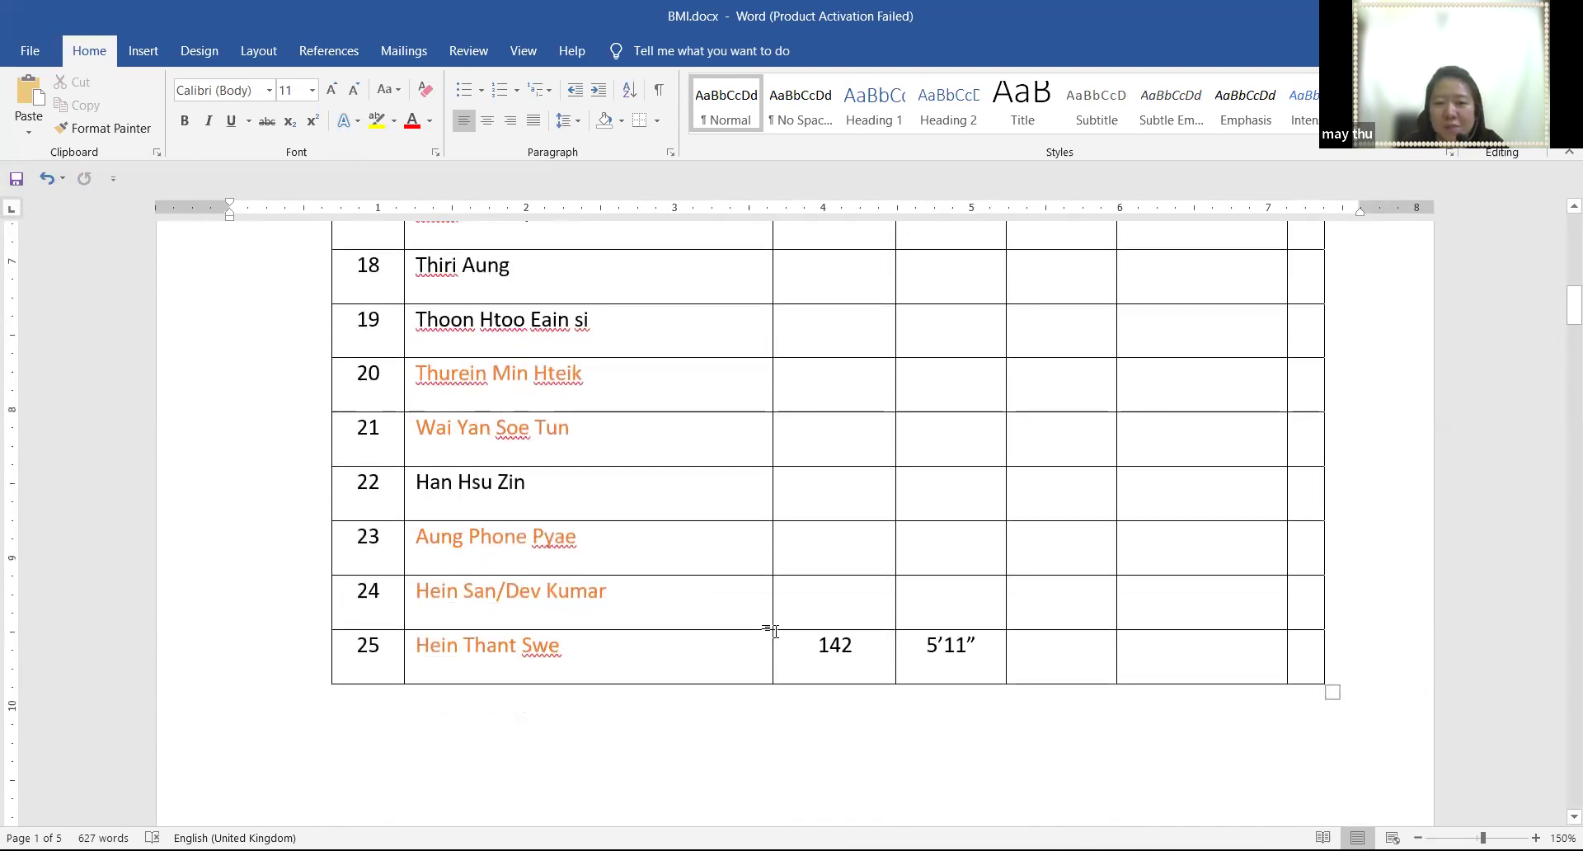
scroll(858, 621, "up", 10)
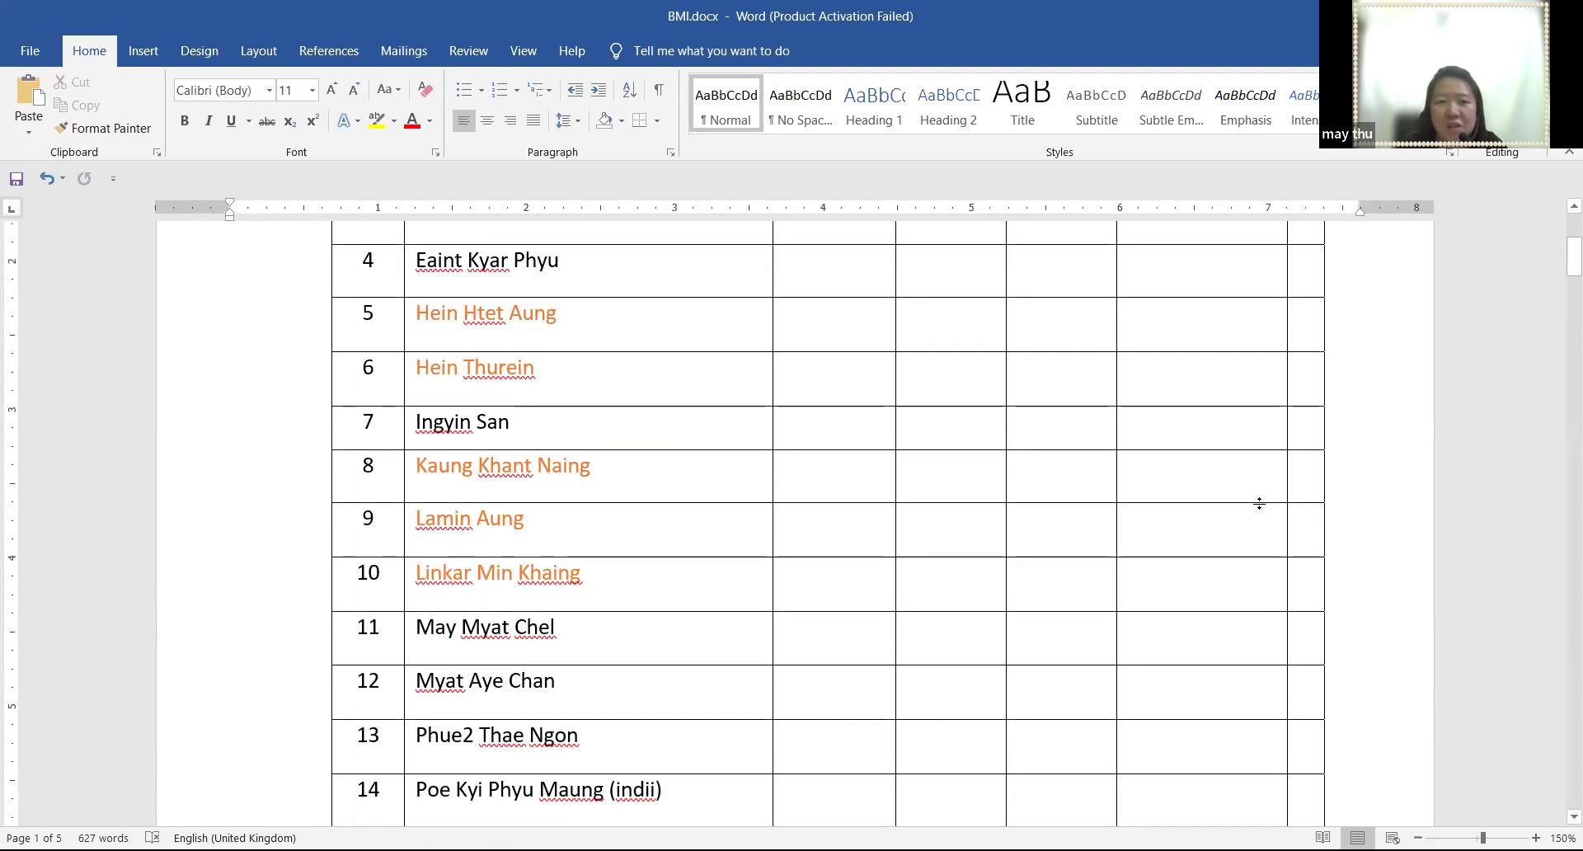
scroll(1259, 503, "up", 5)
Zoom the document to 160% and enter weight 90 and height 5' for the student in row 3
left_click(837, 458)
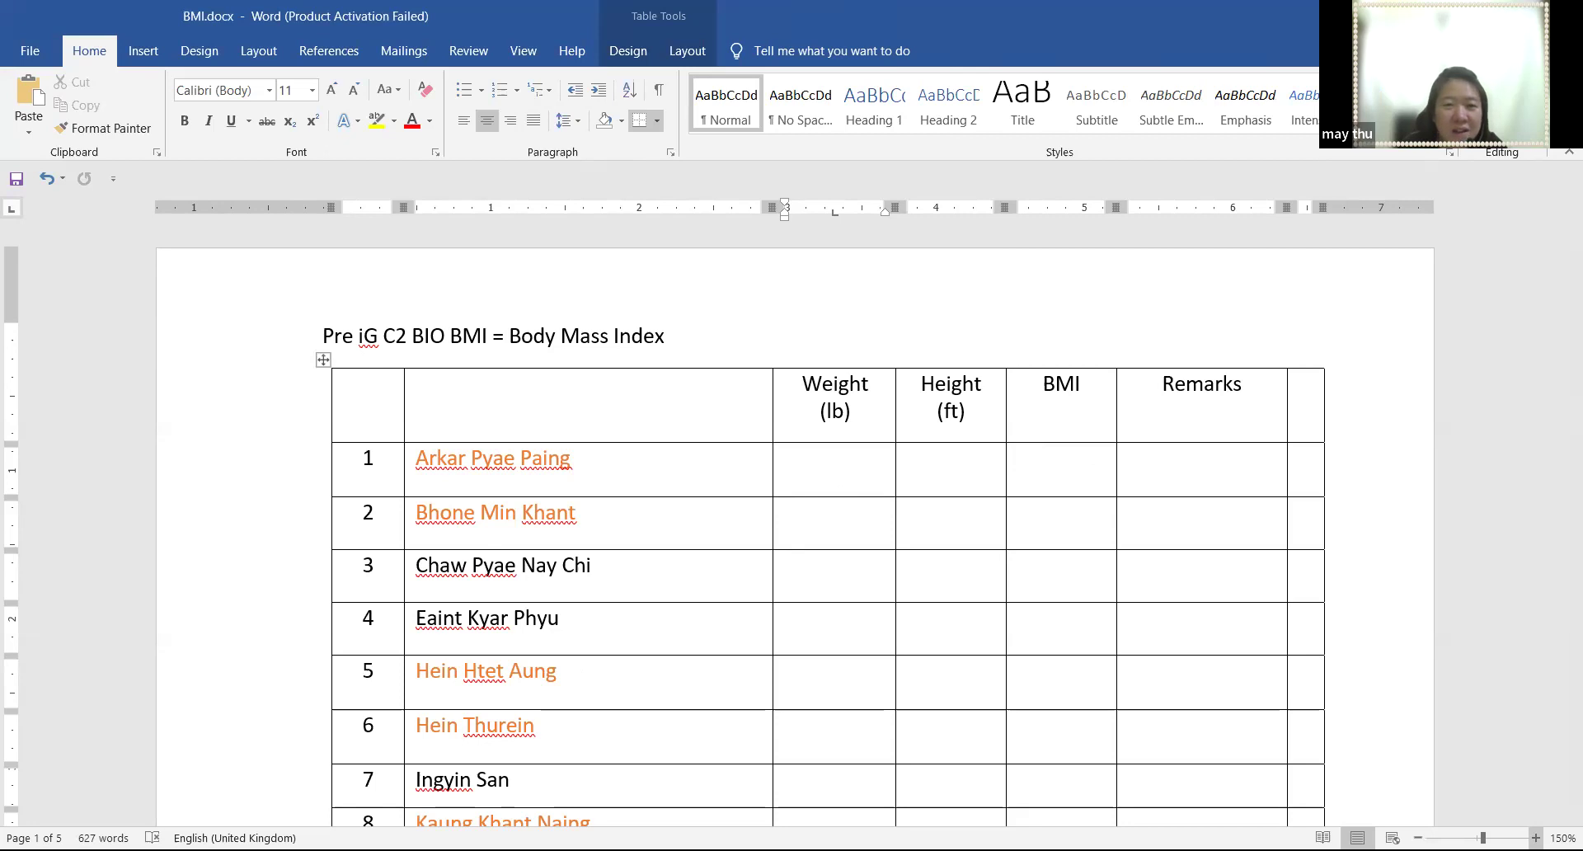
left_click(1535, 838)
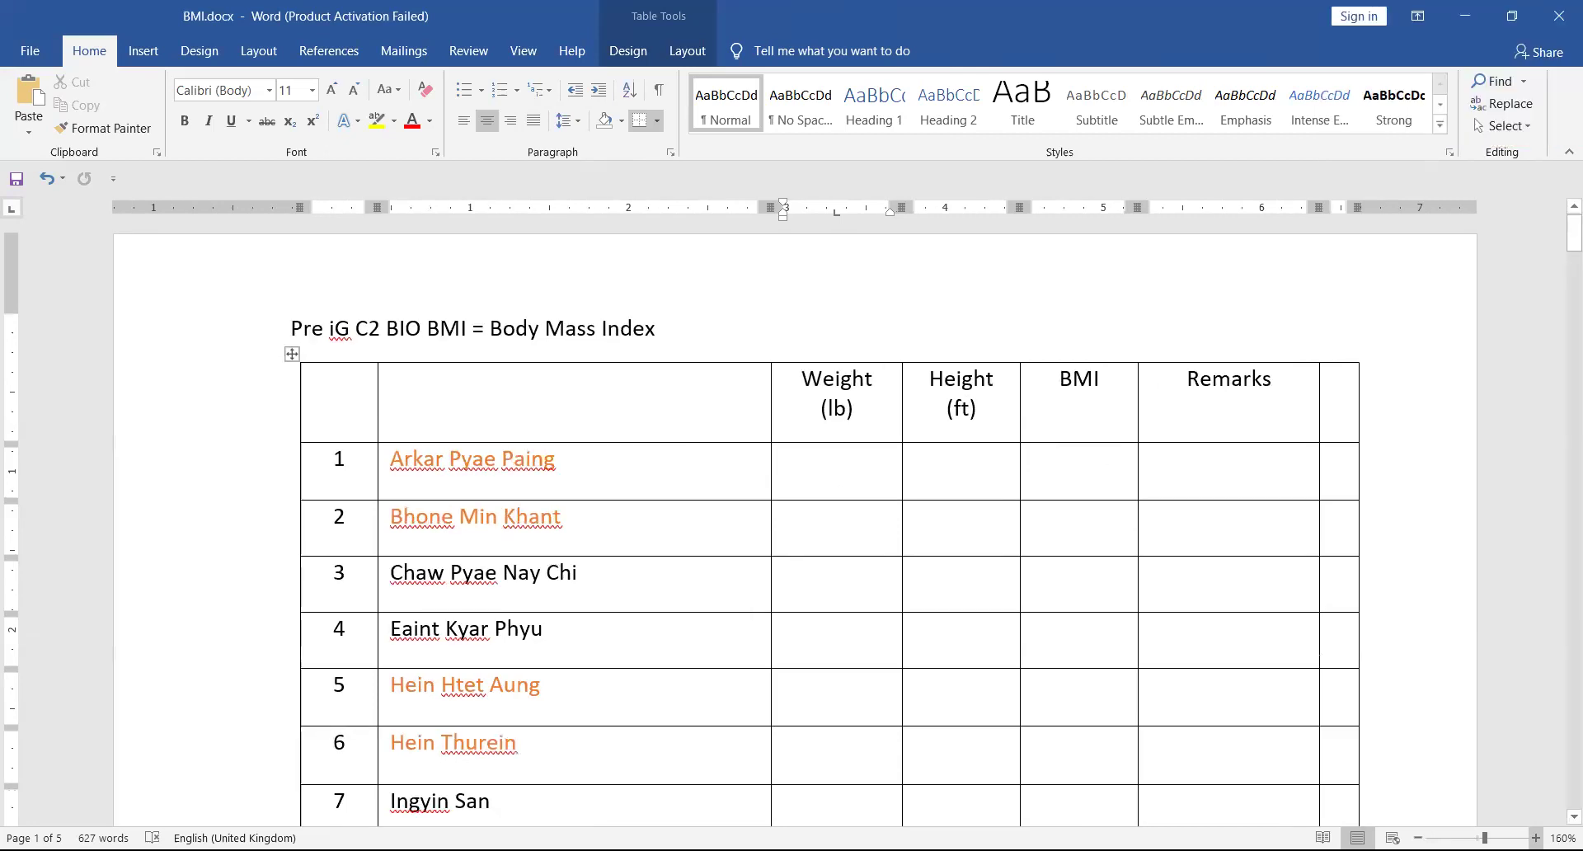
scroll(1249, 644, "down", 1)
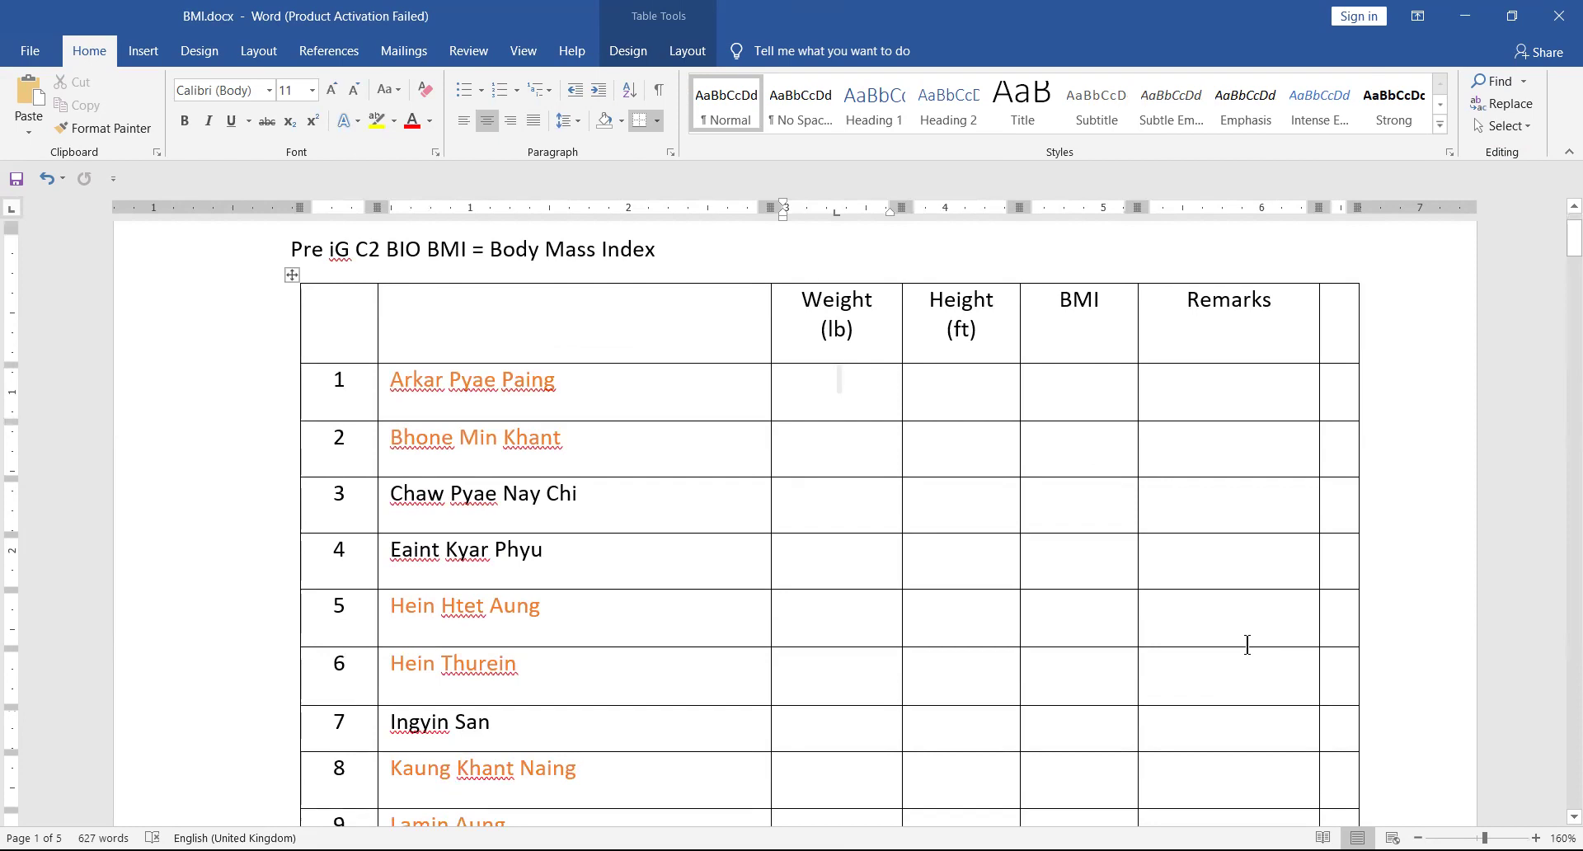
left_click(838, 438)
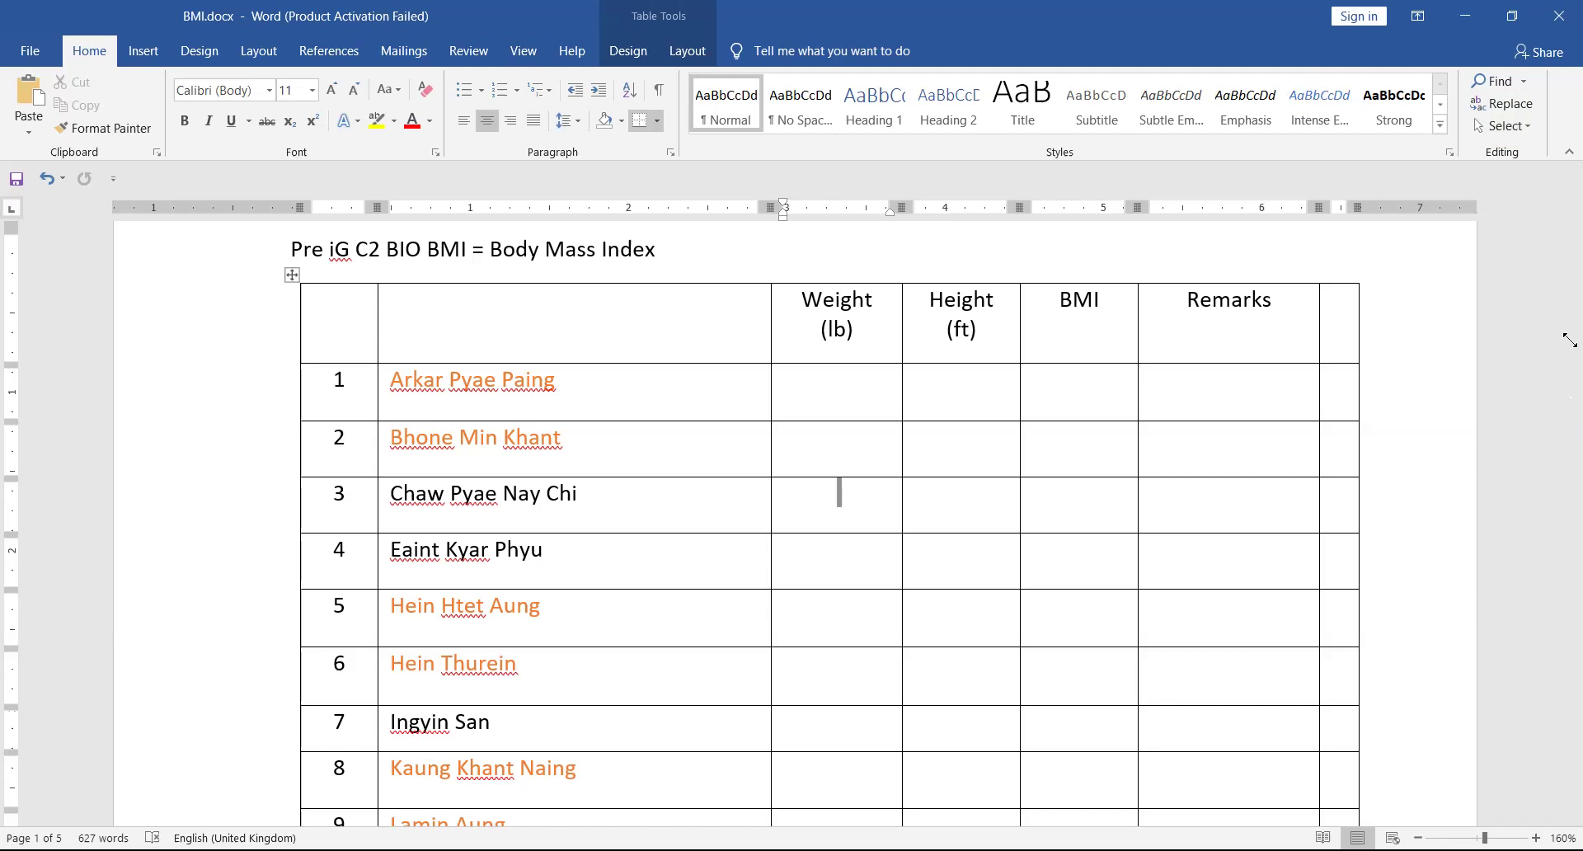
type("90")
key("Tab")
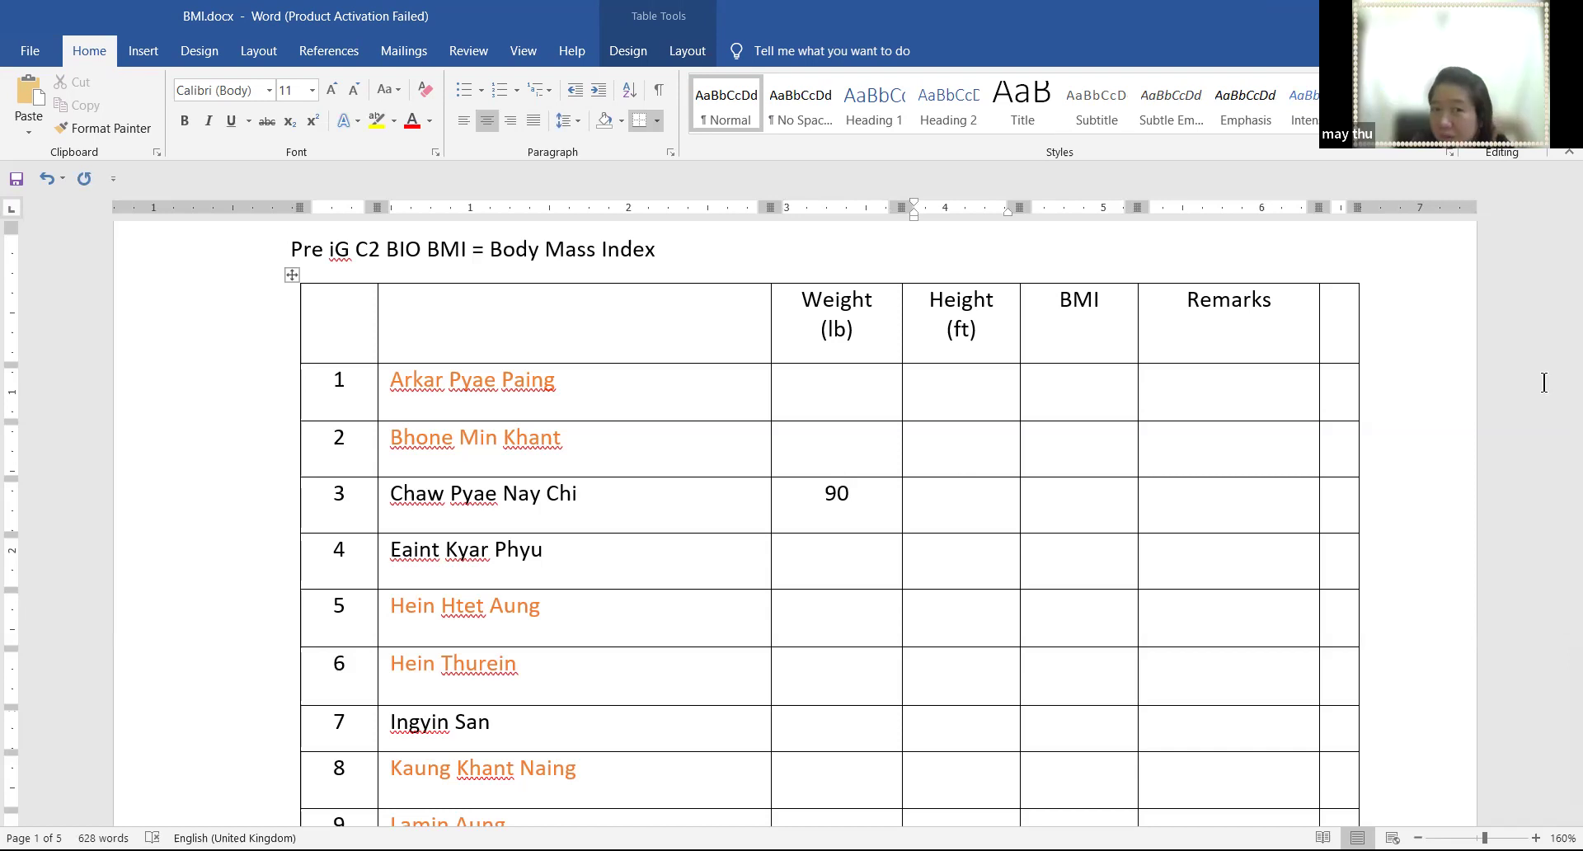
type("5")
type("'")
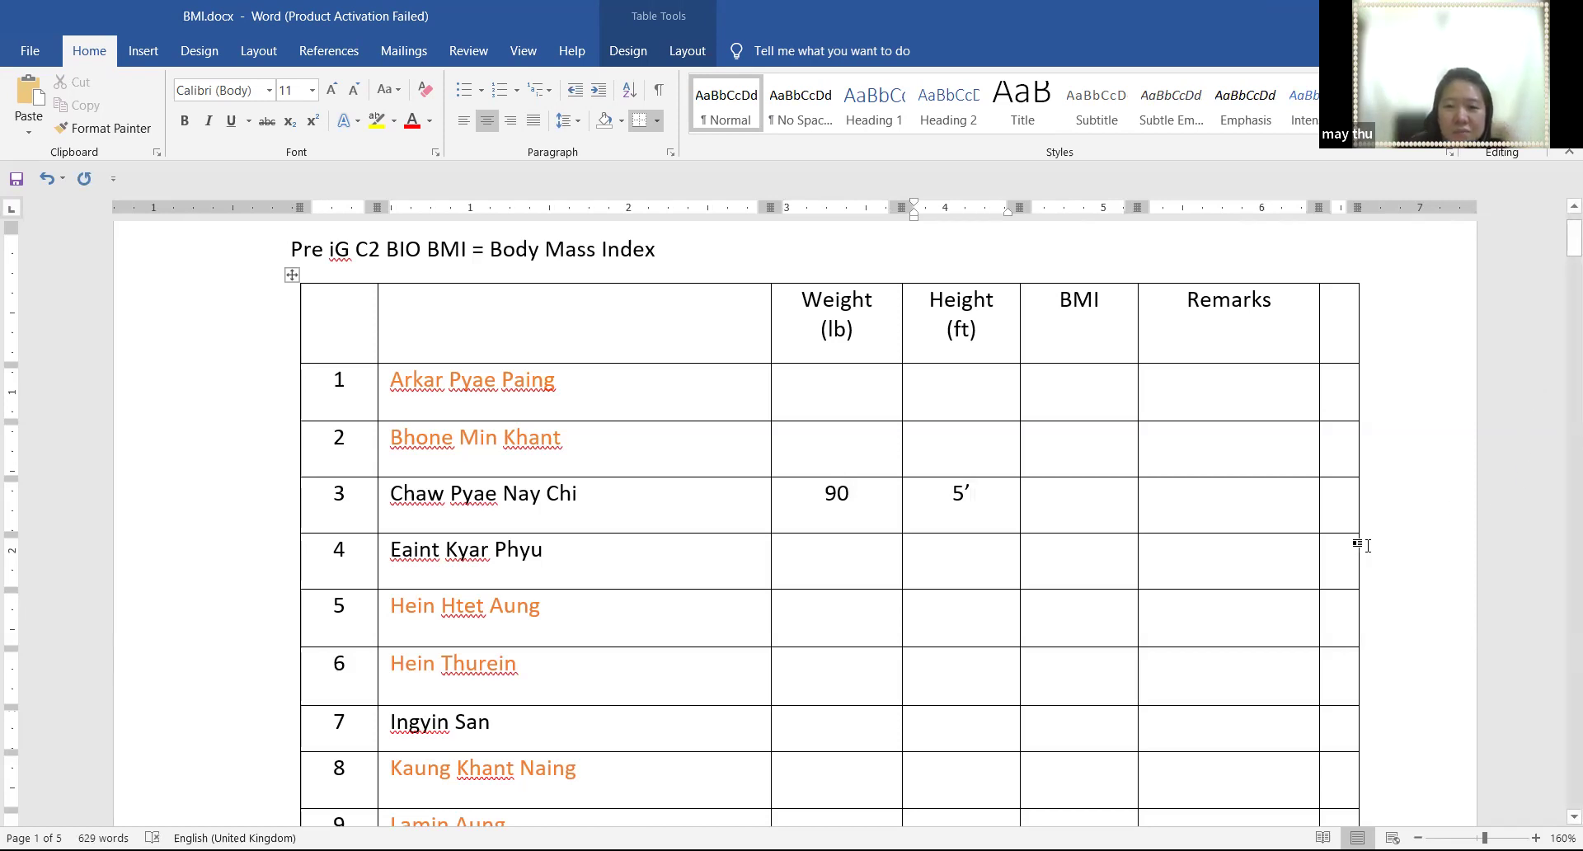
Enter weight 242 and height 5'10" for the student in row 5 of the BMI table
left_click(832, 614)
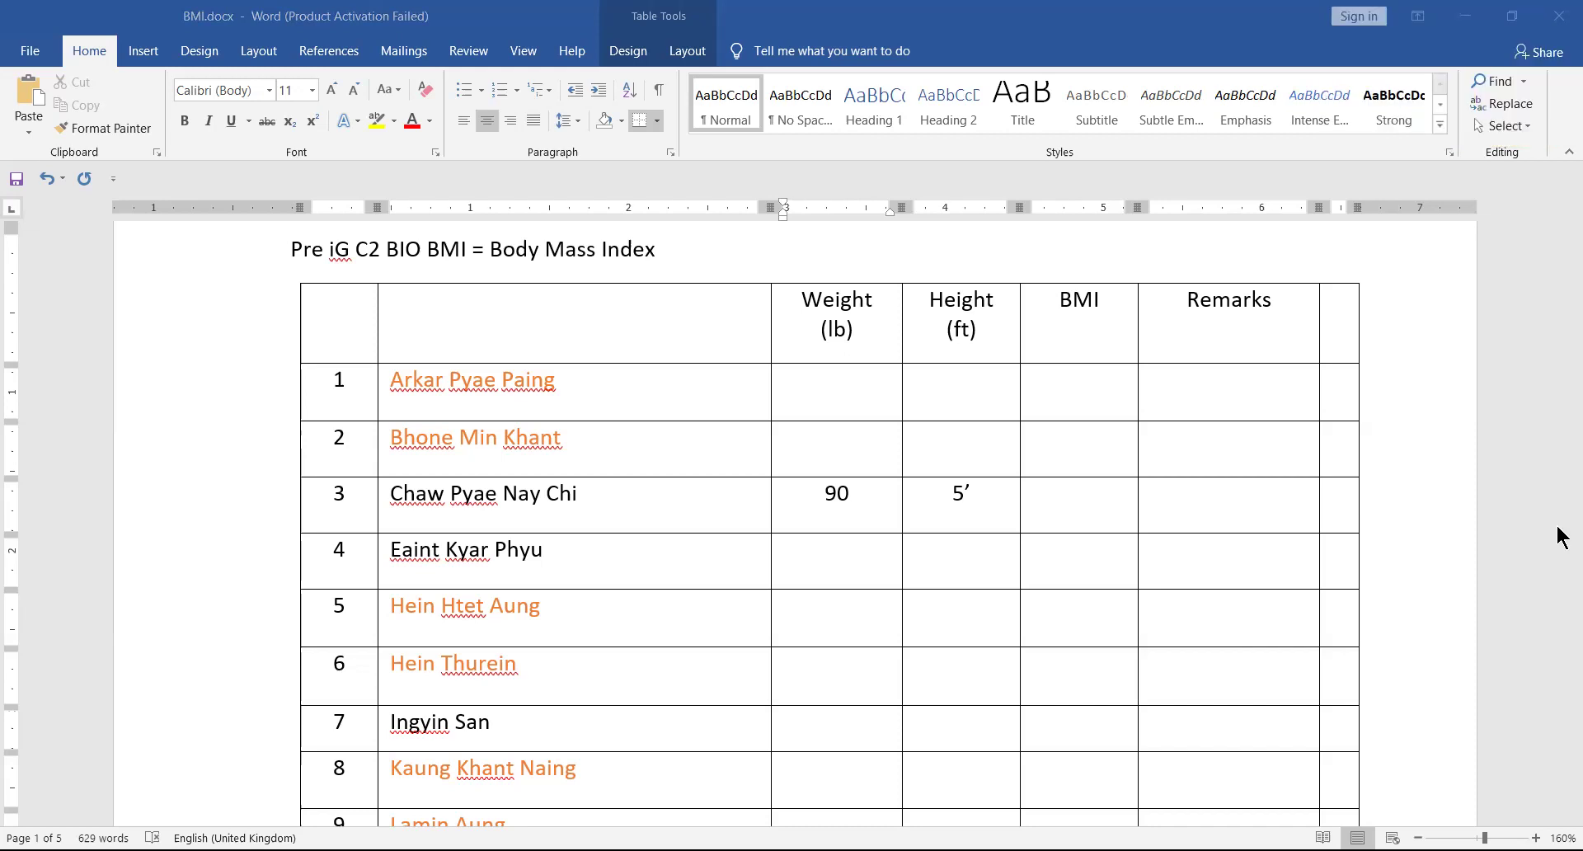
left_click(843, 563)
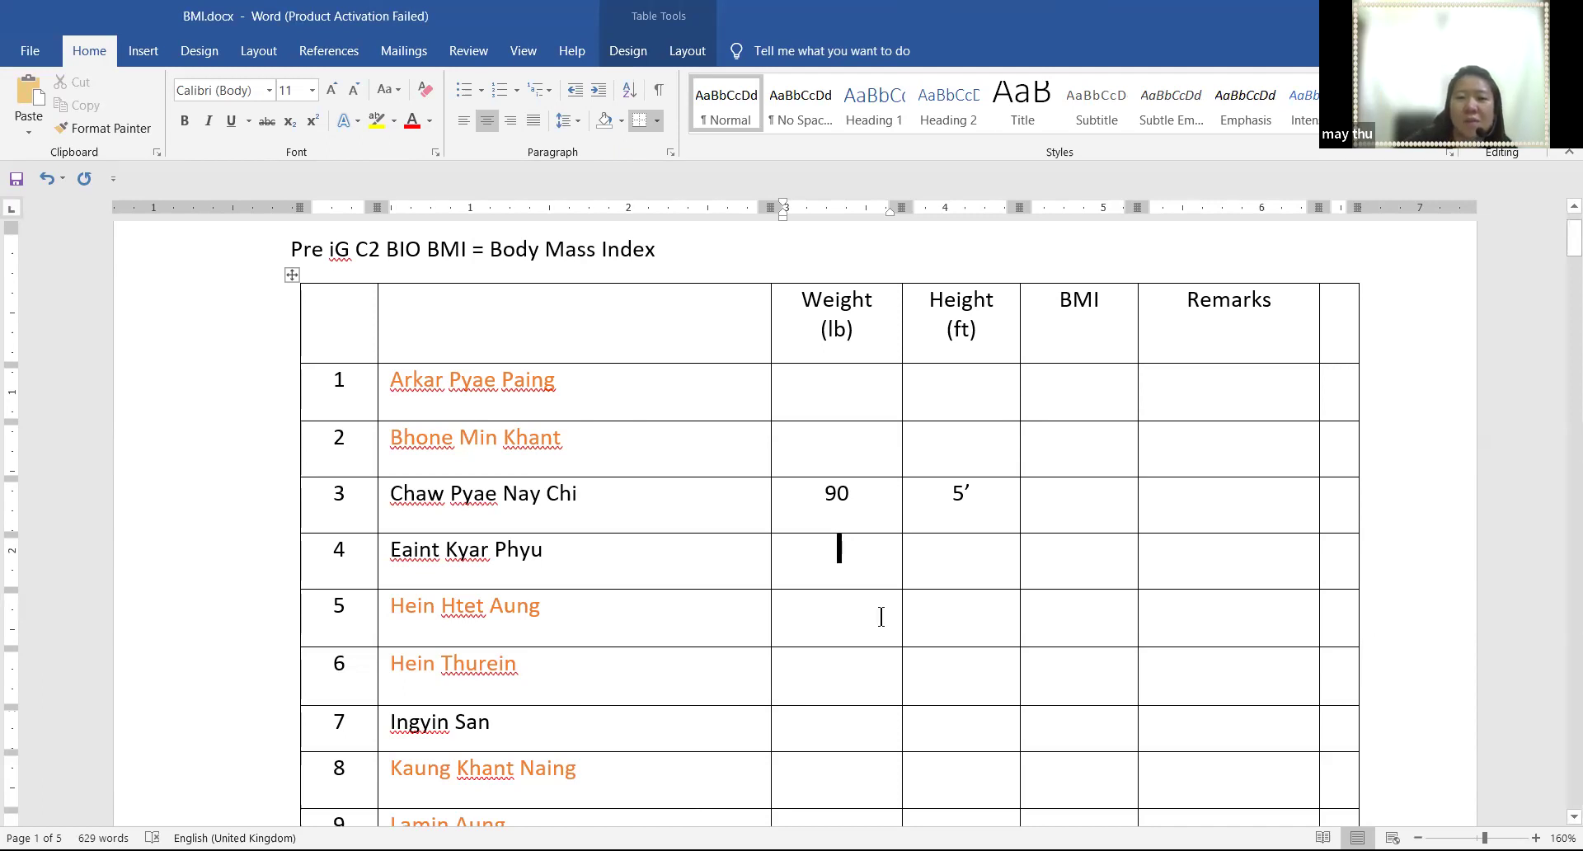
scroll(867, 631, "up", 1)
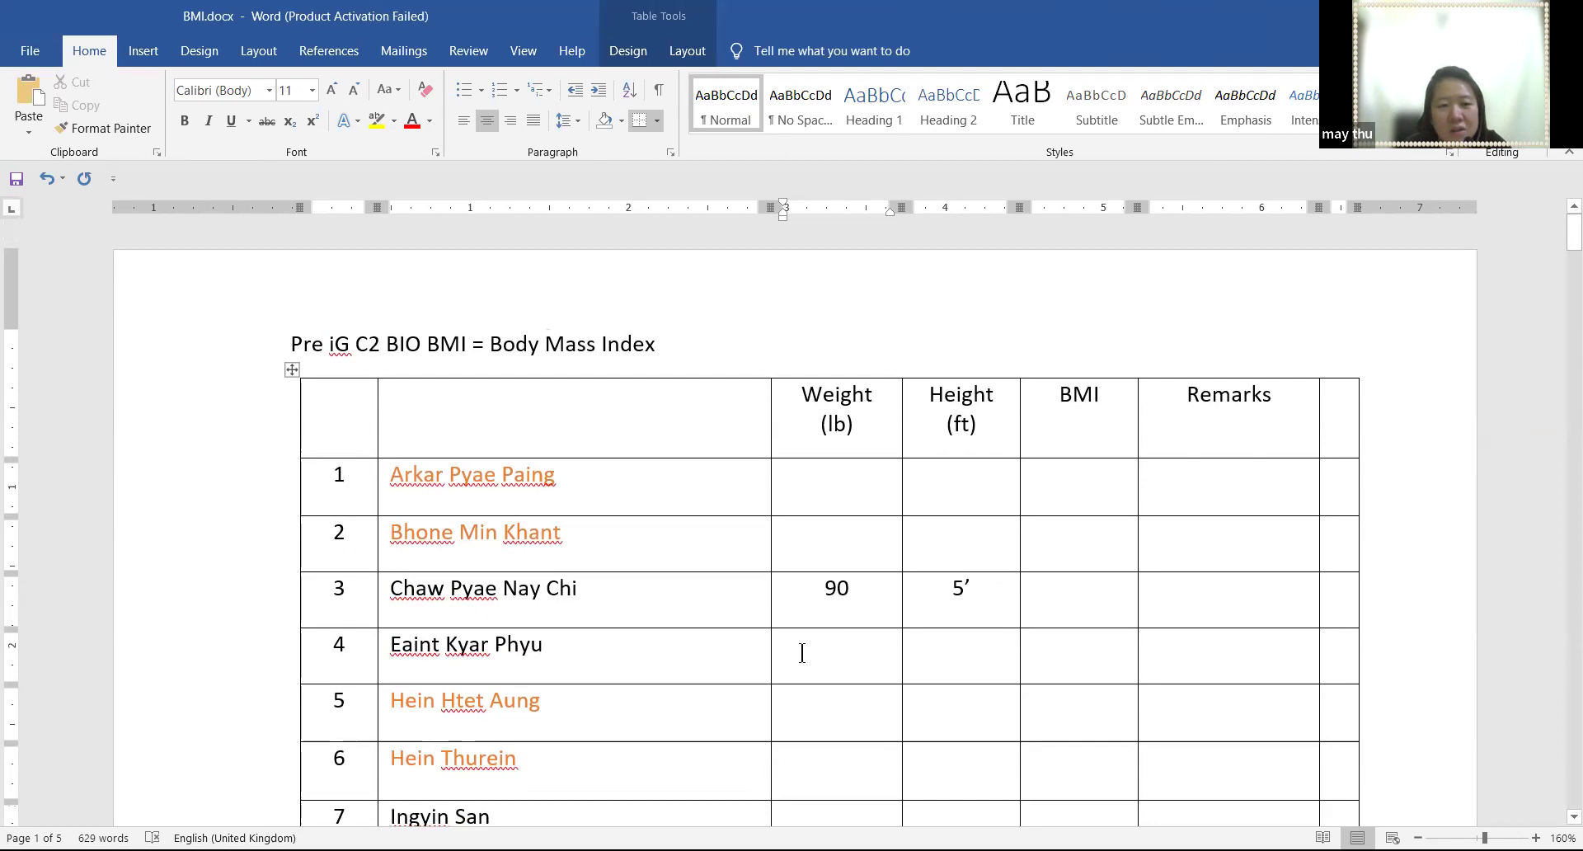
scroll(800, 650, "down", 2)
left_click(813, 560)
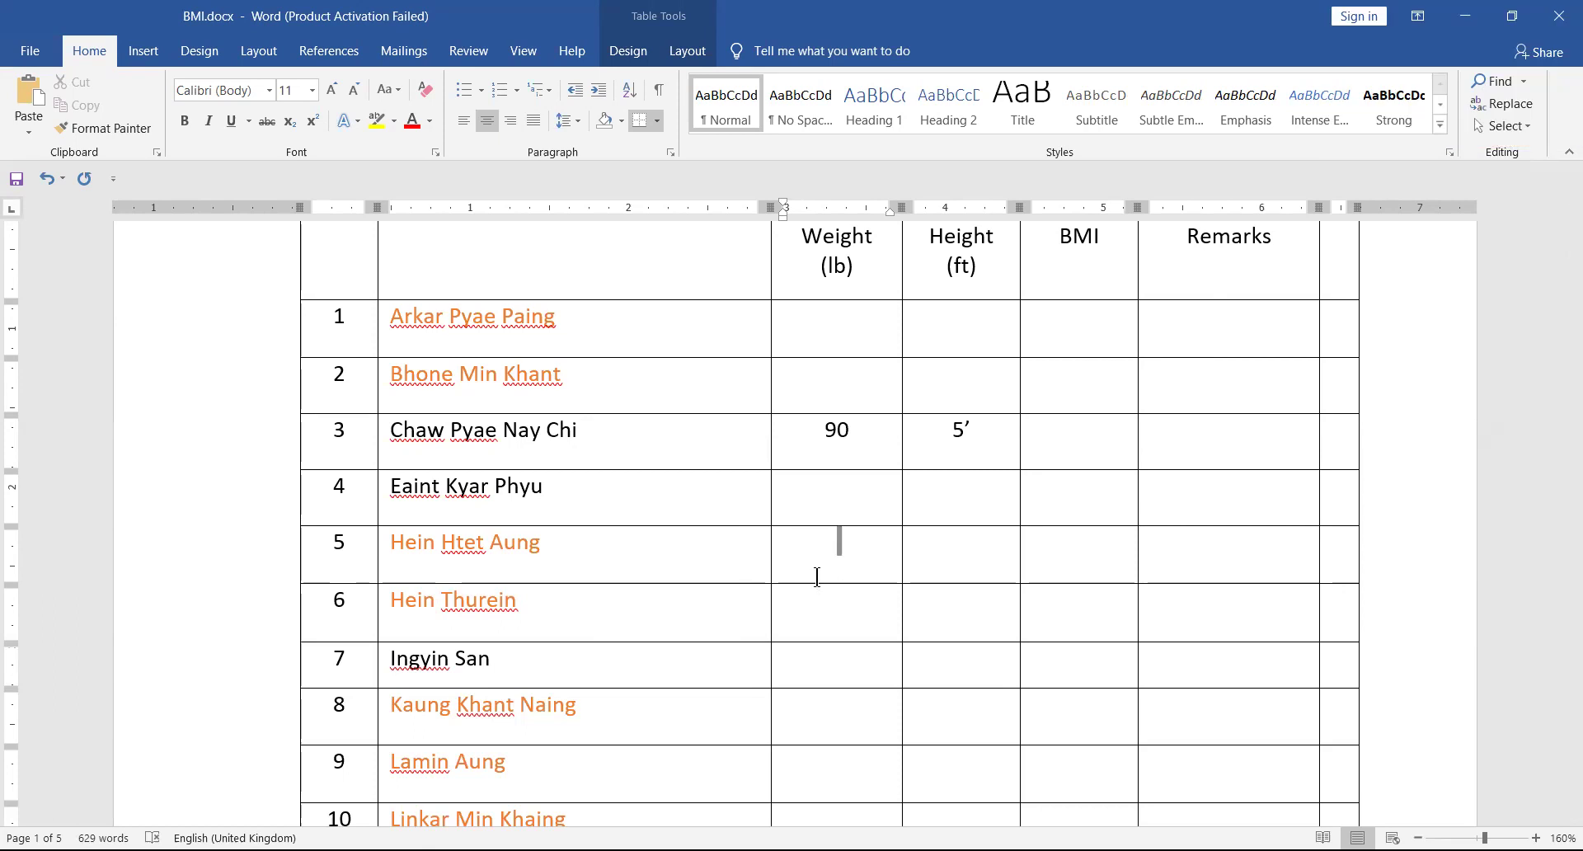
type("3")
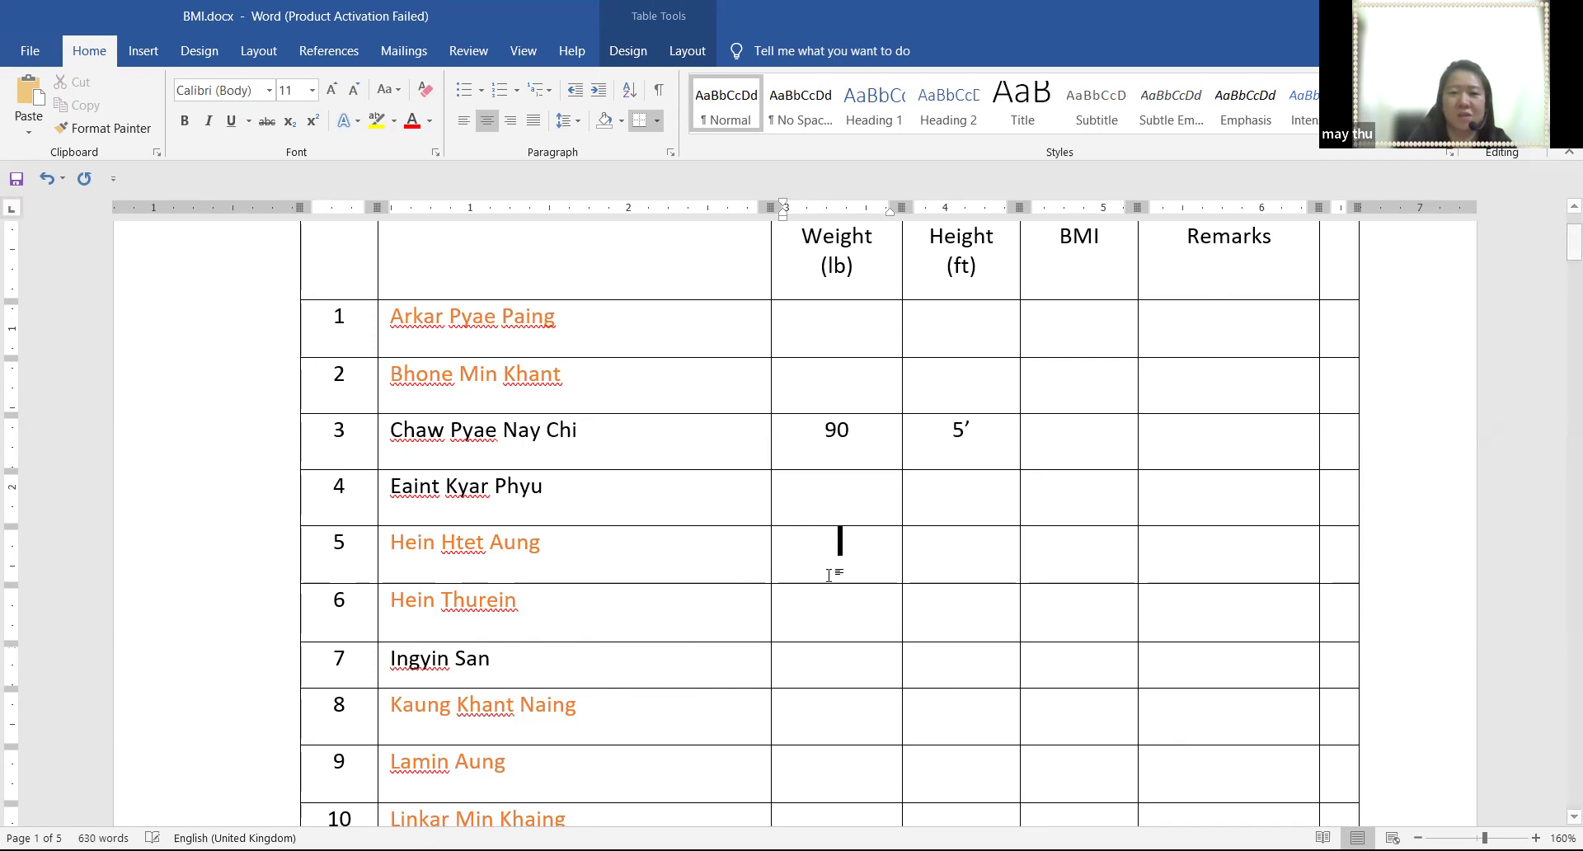
type("242")
key("Tab")
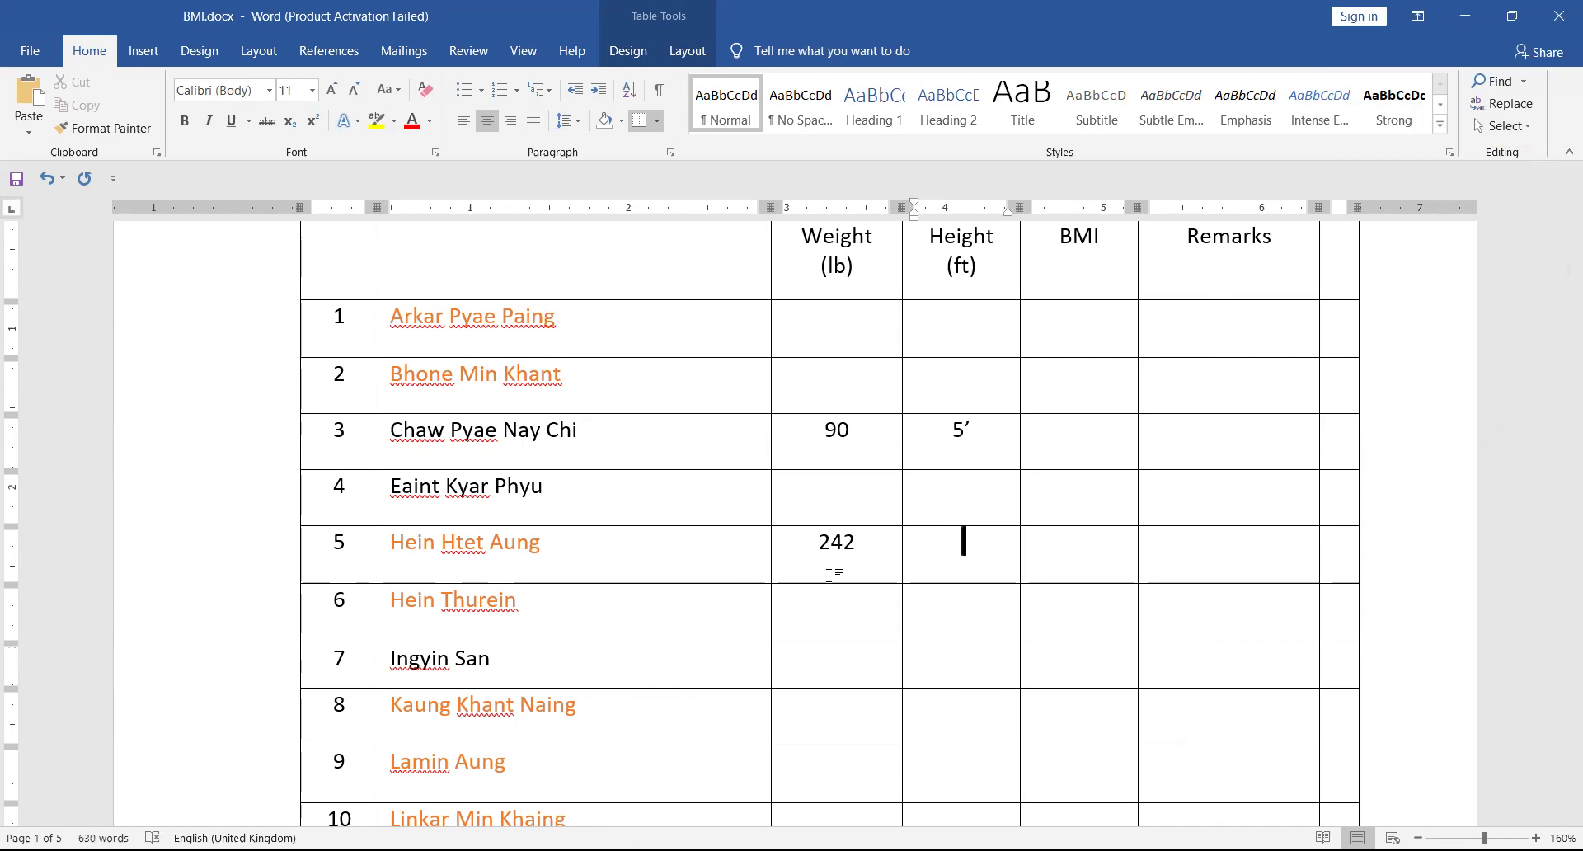
type("5'10\"")
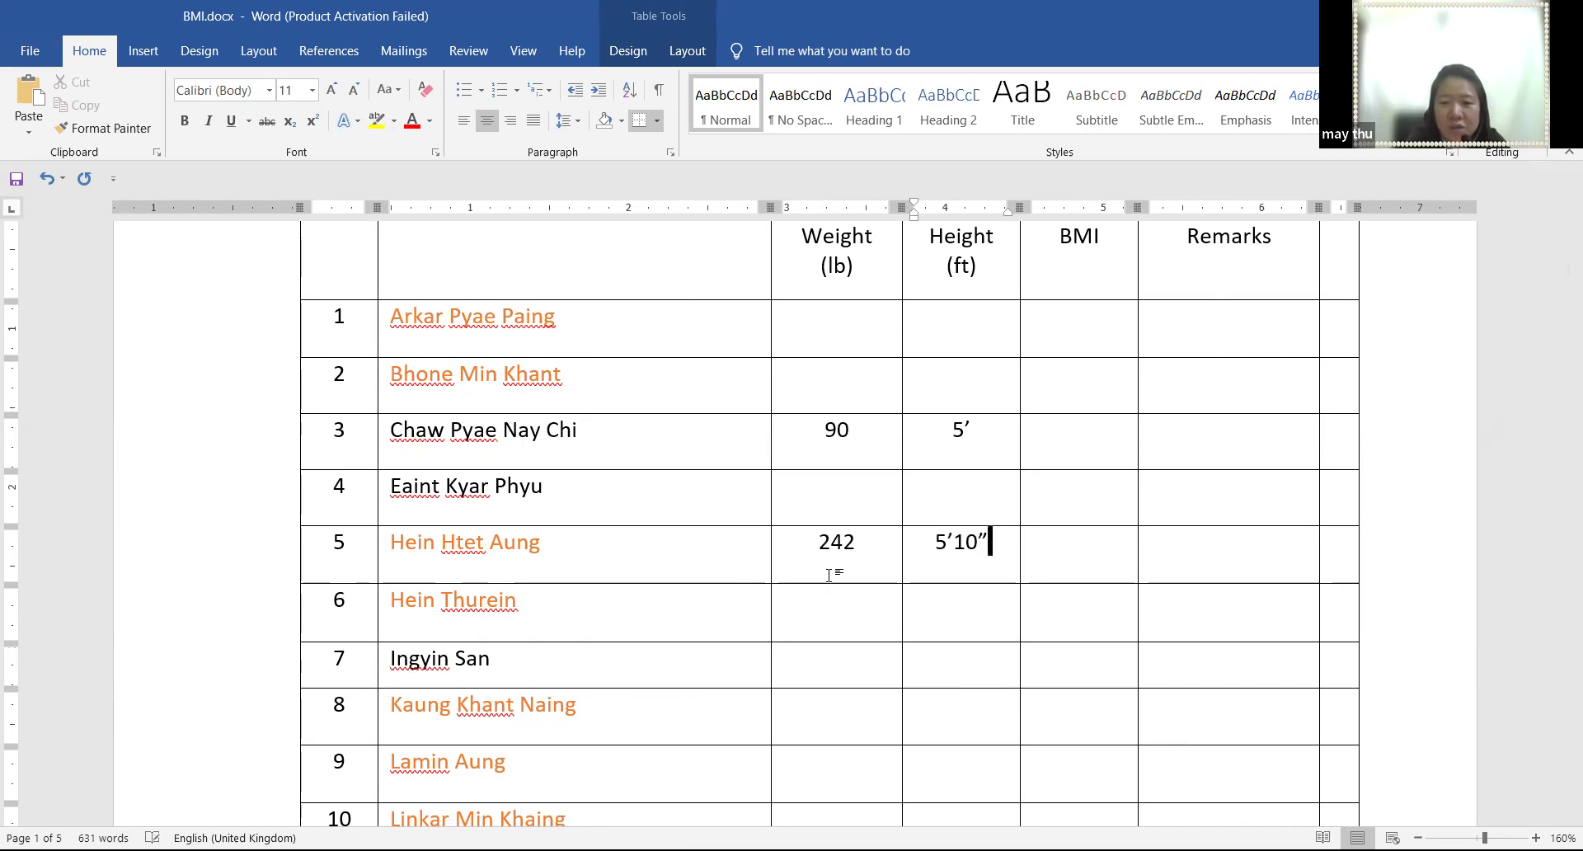
Fill in weight 136 and height 6'1" for the student in row 6
left_click(822, 602)
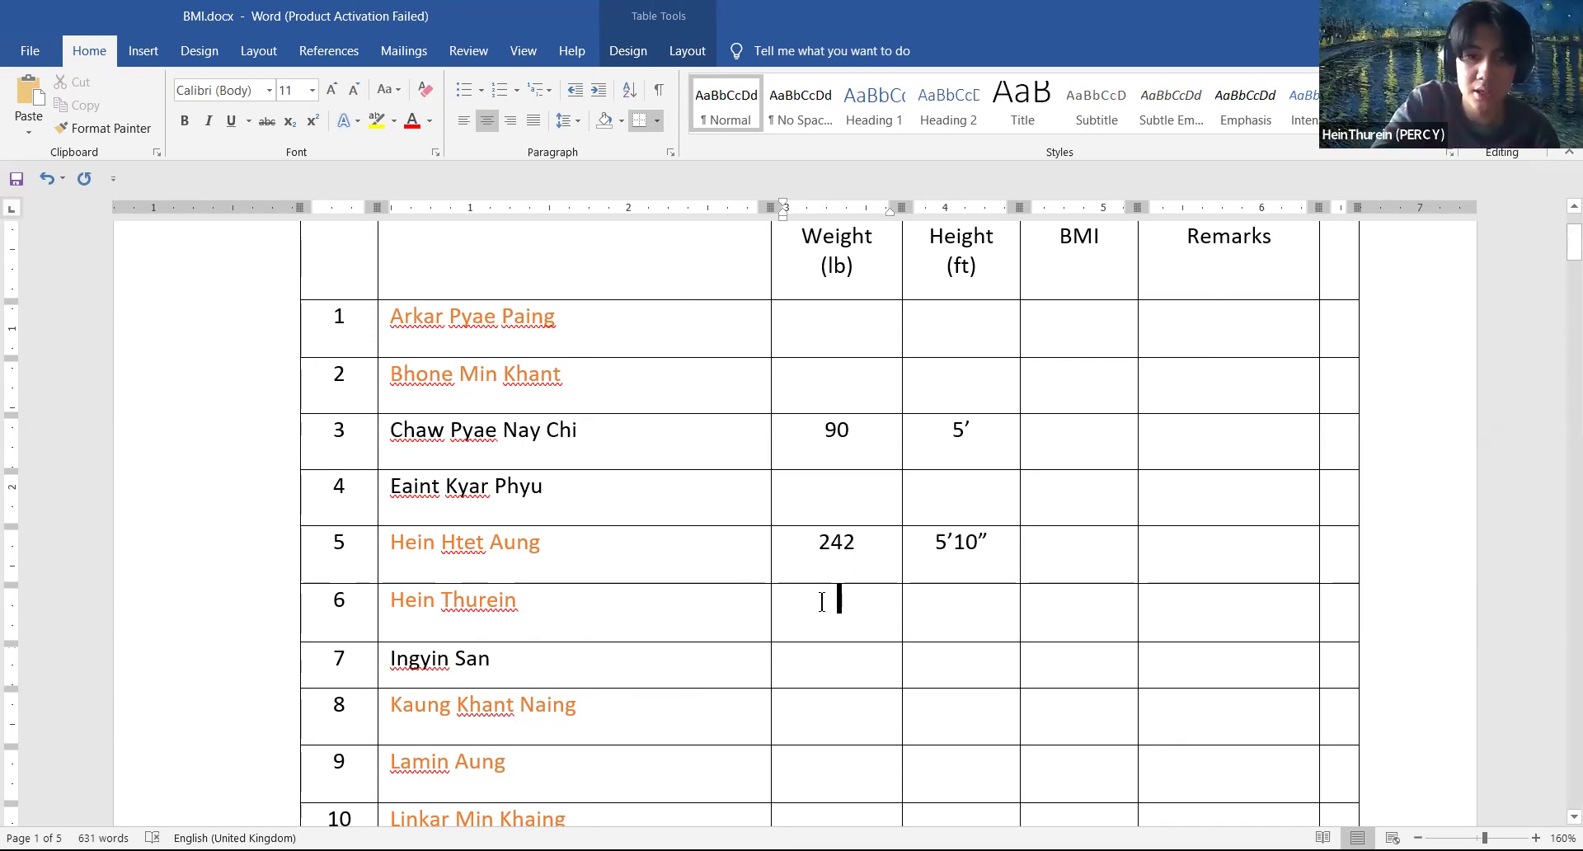
type("136")
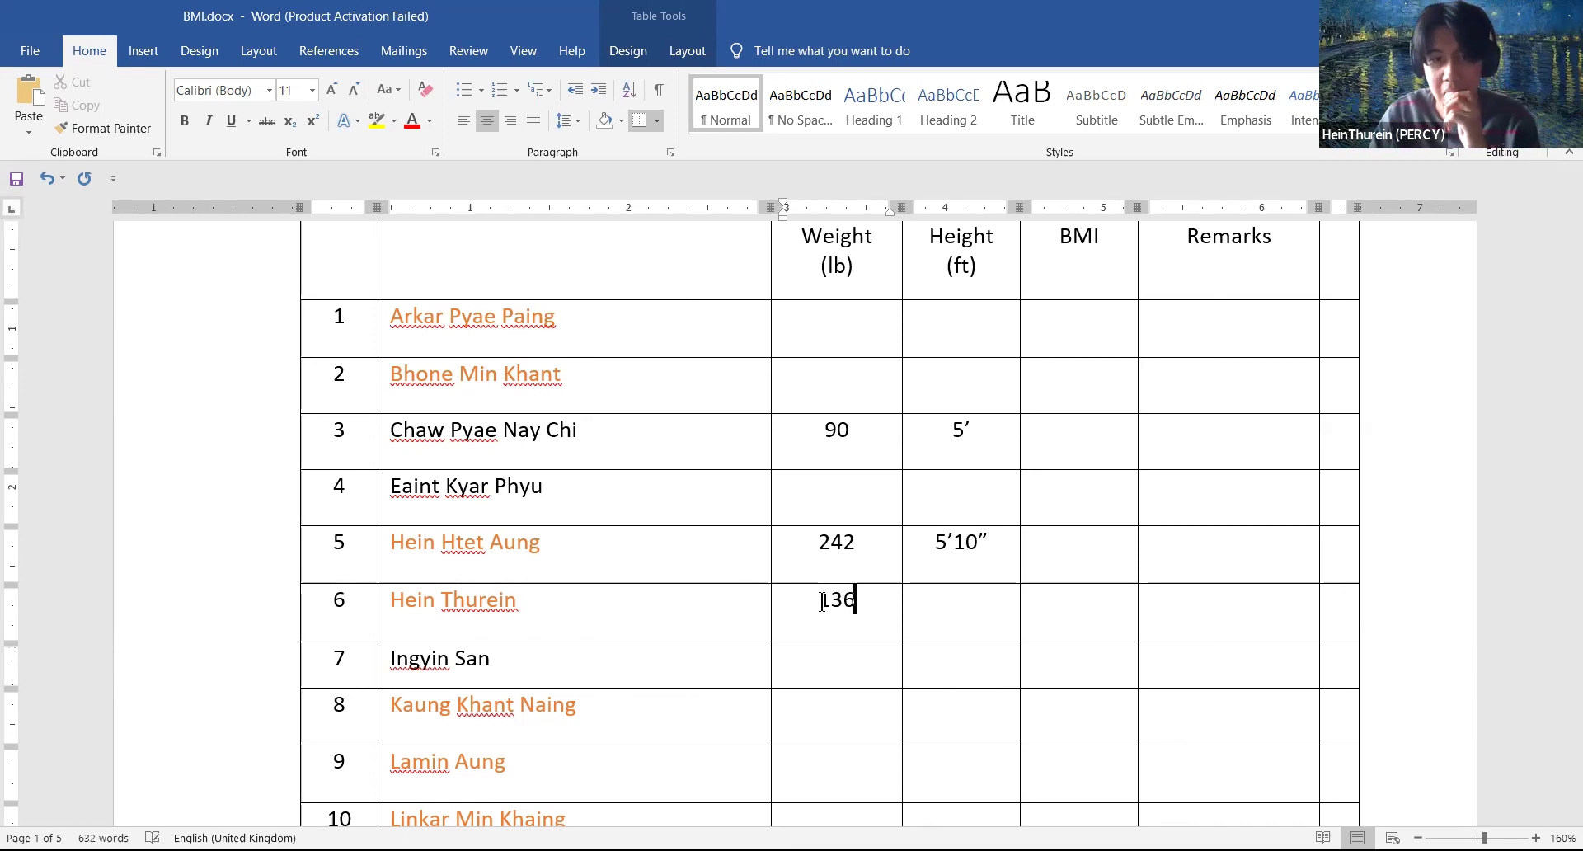
left_click(989, 605)
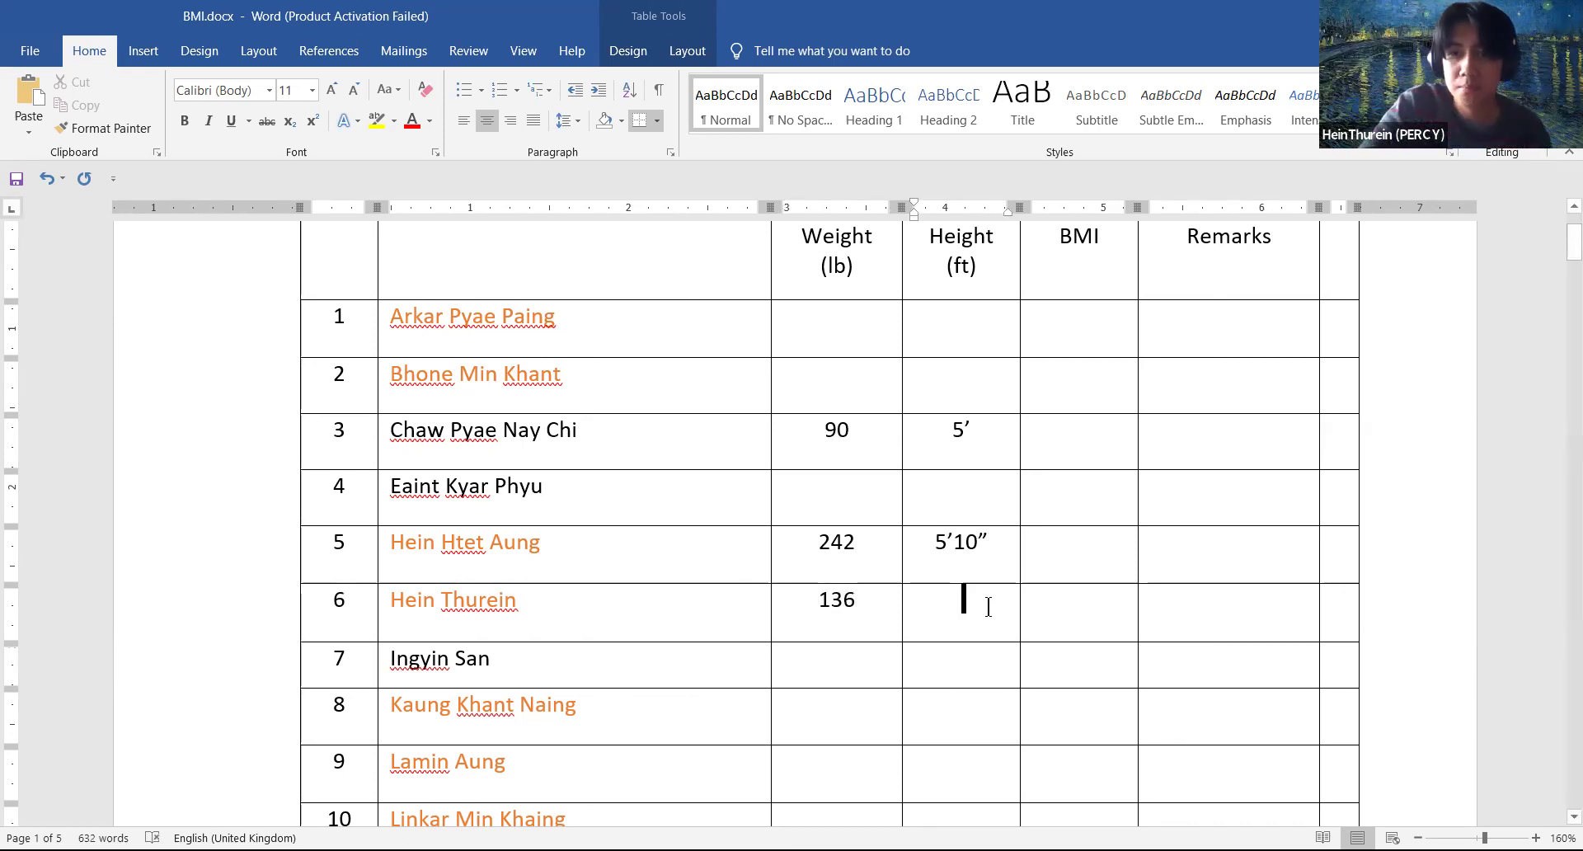
type("6")
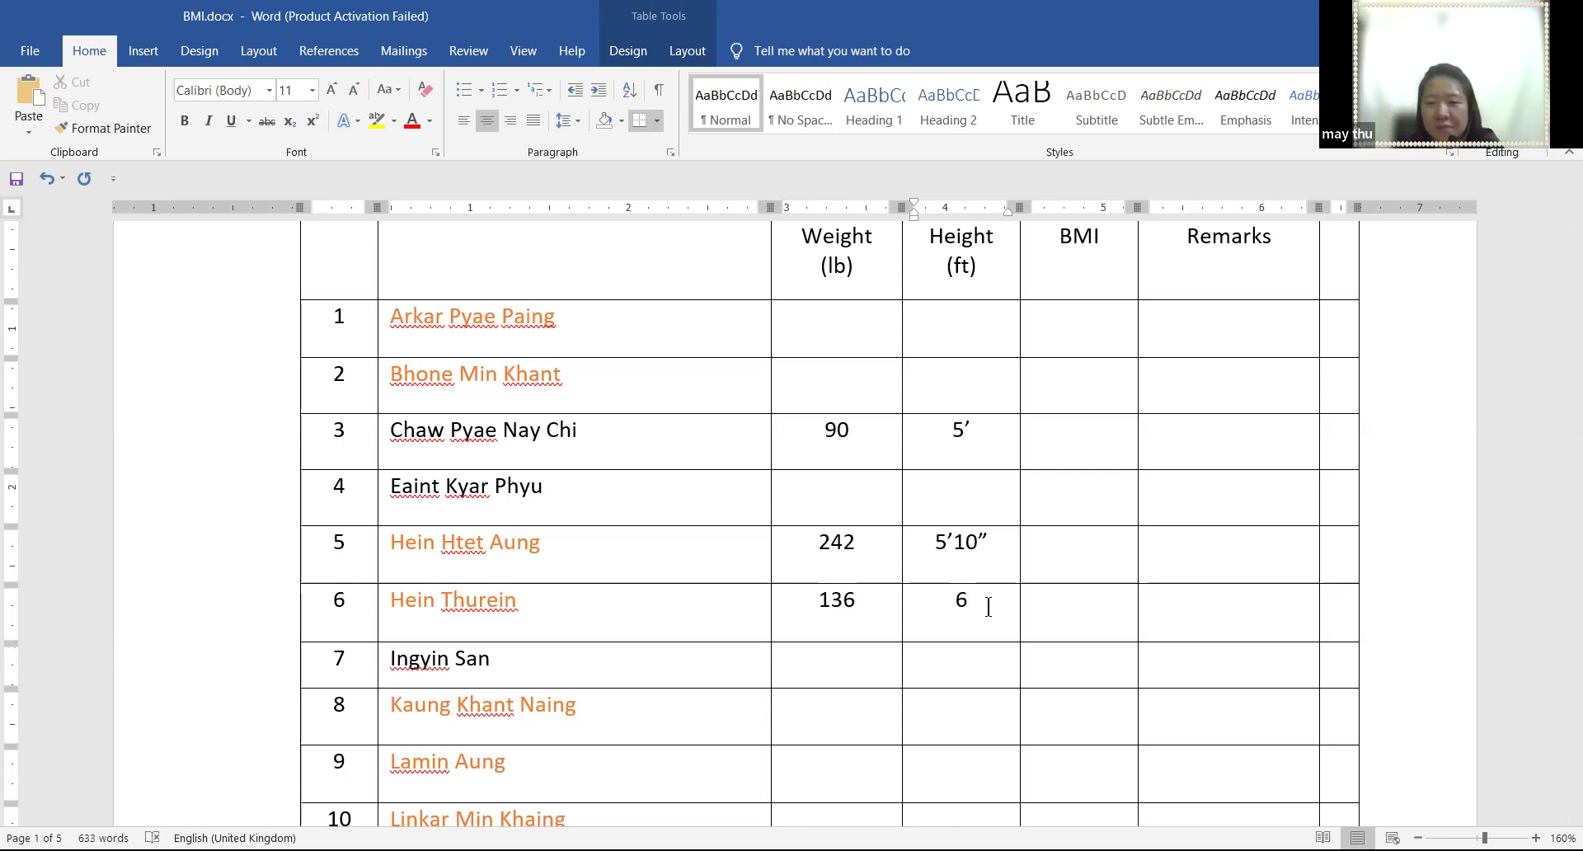
type("'1")
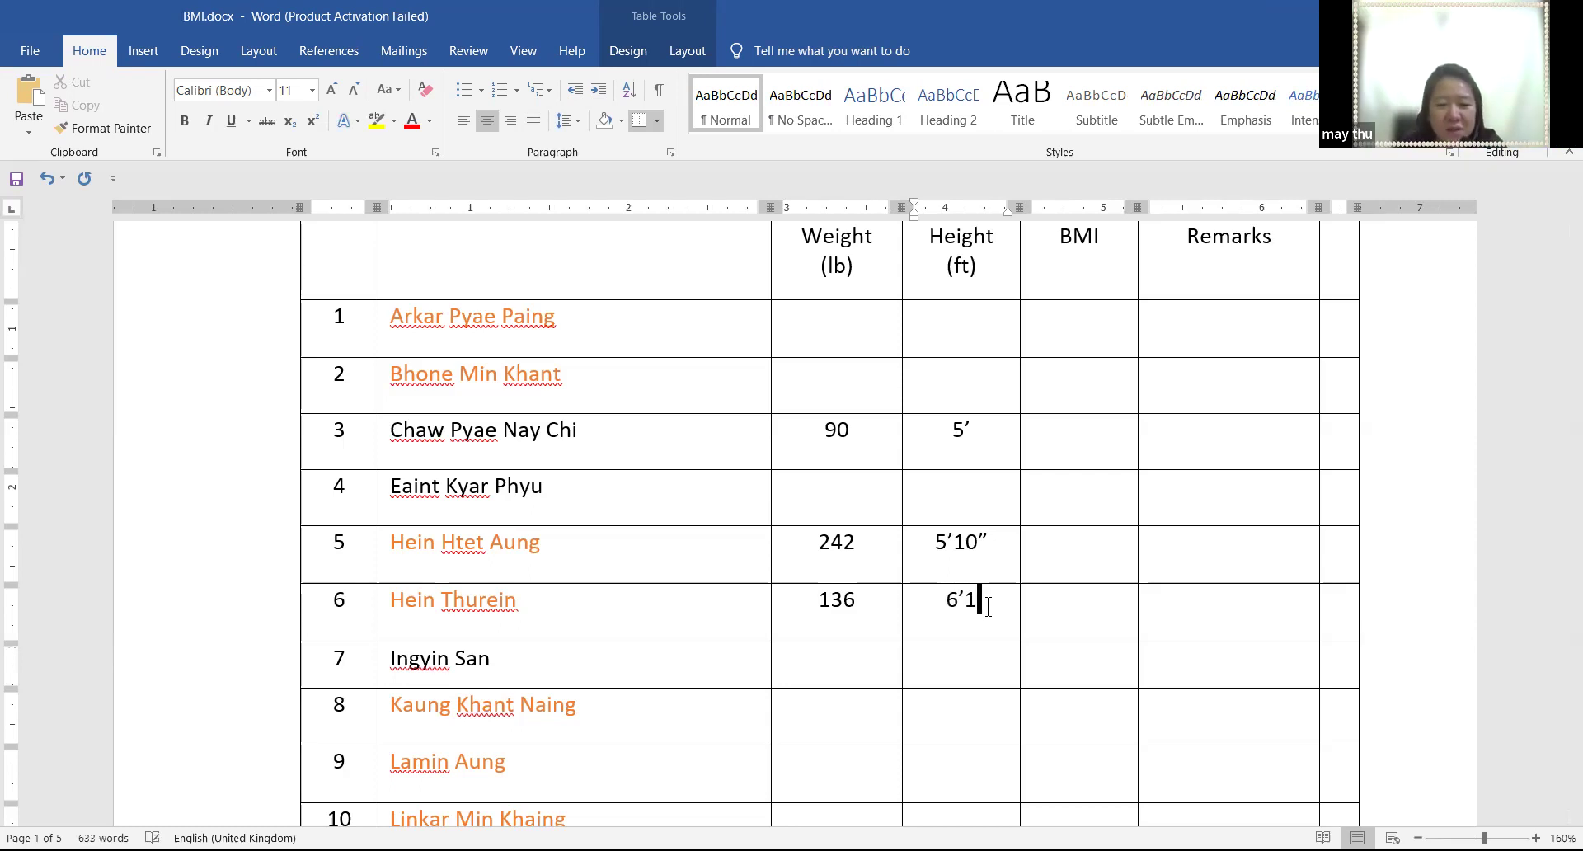
type("\"")
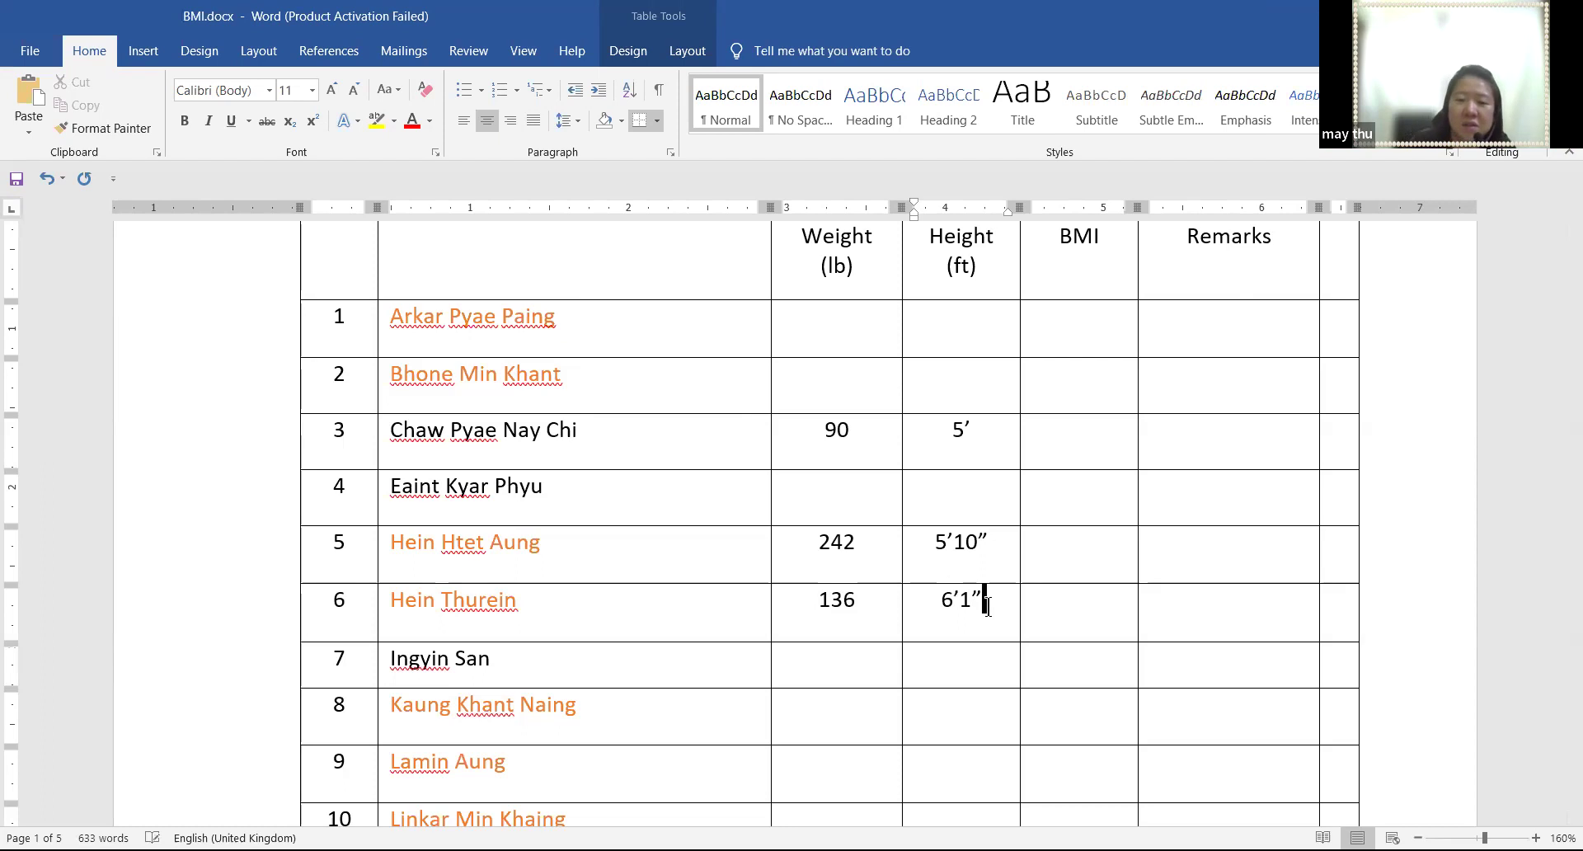
Record weight 104 and height 5'3" for the student in row 7
left_click(862, 660)
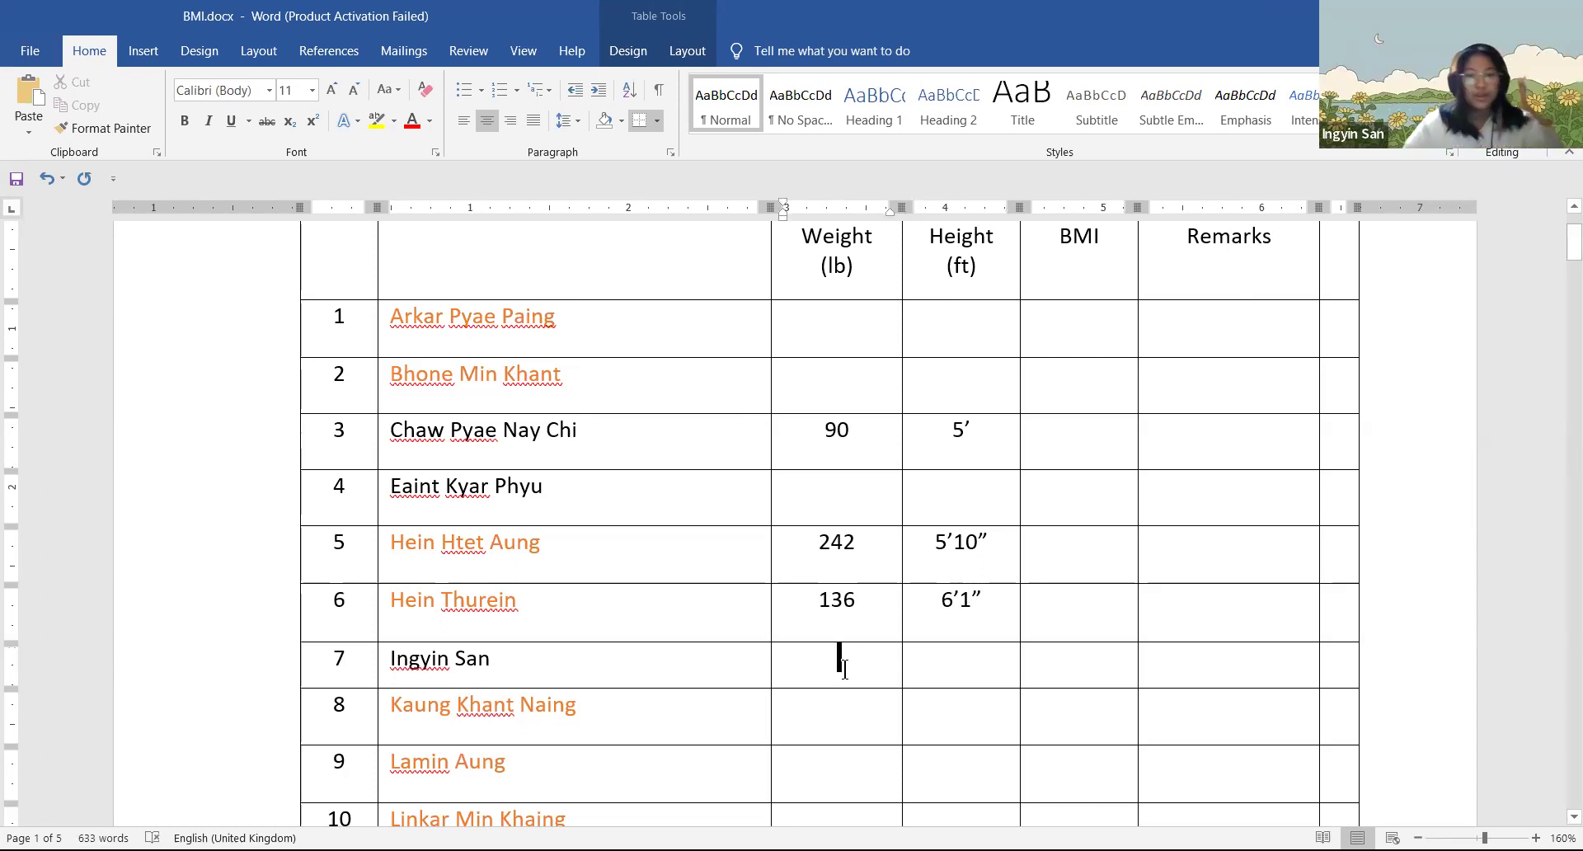
type("10")
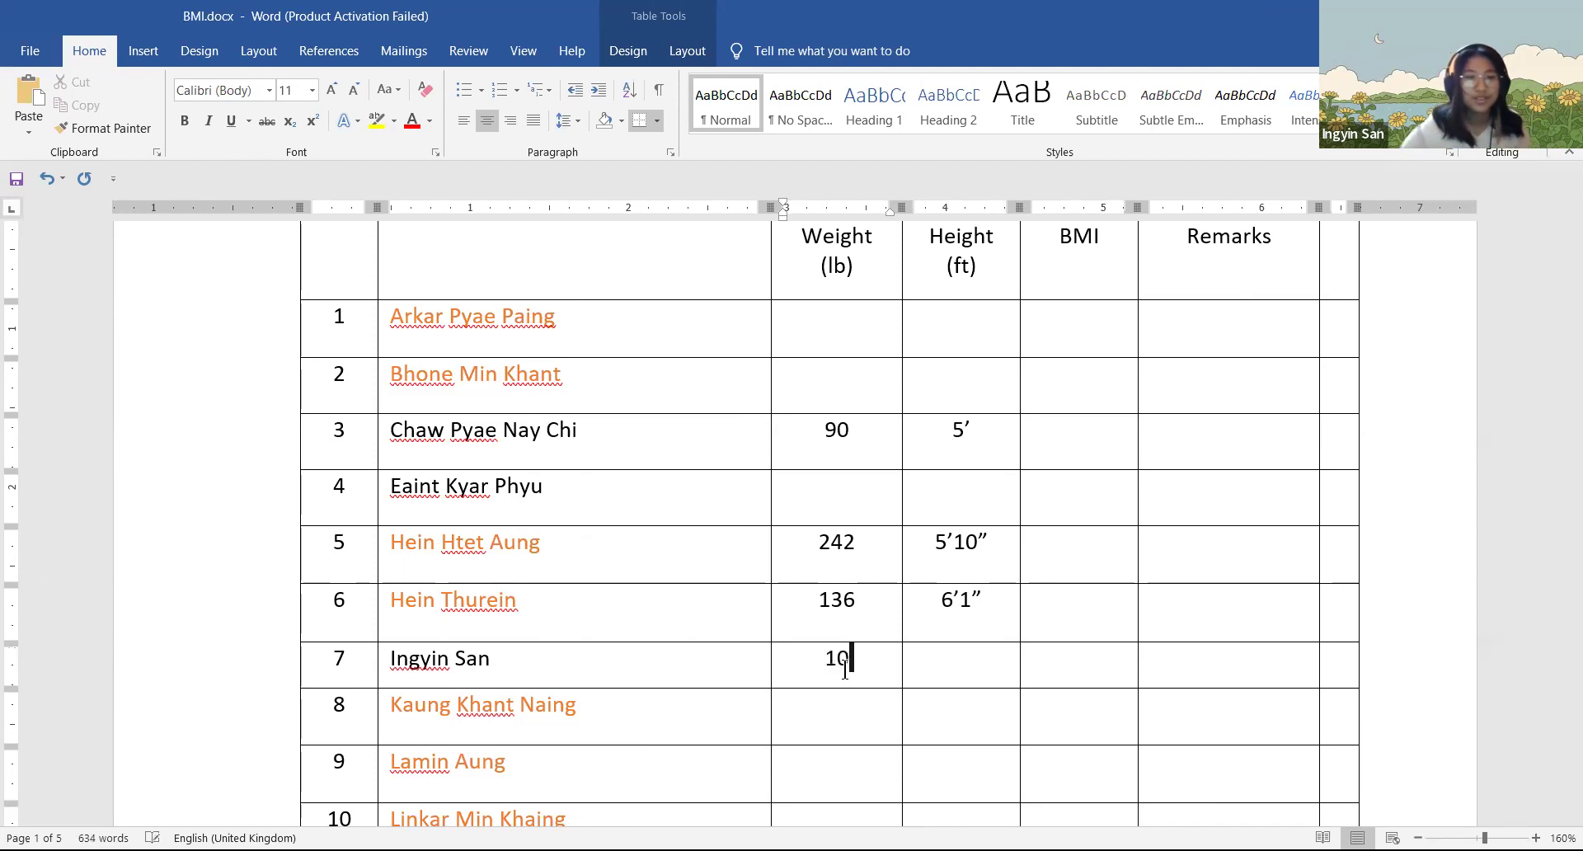
type("4")
left_click(948, 658)
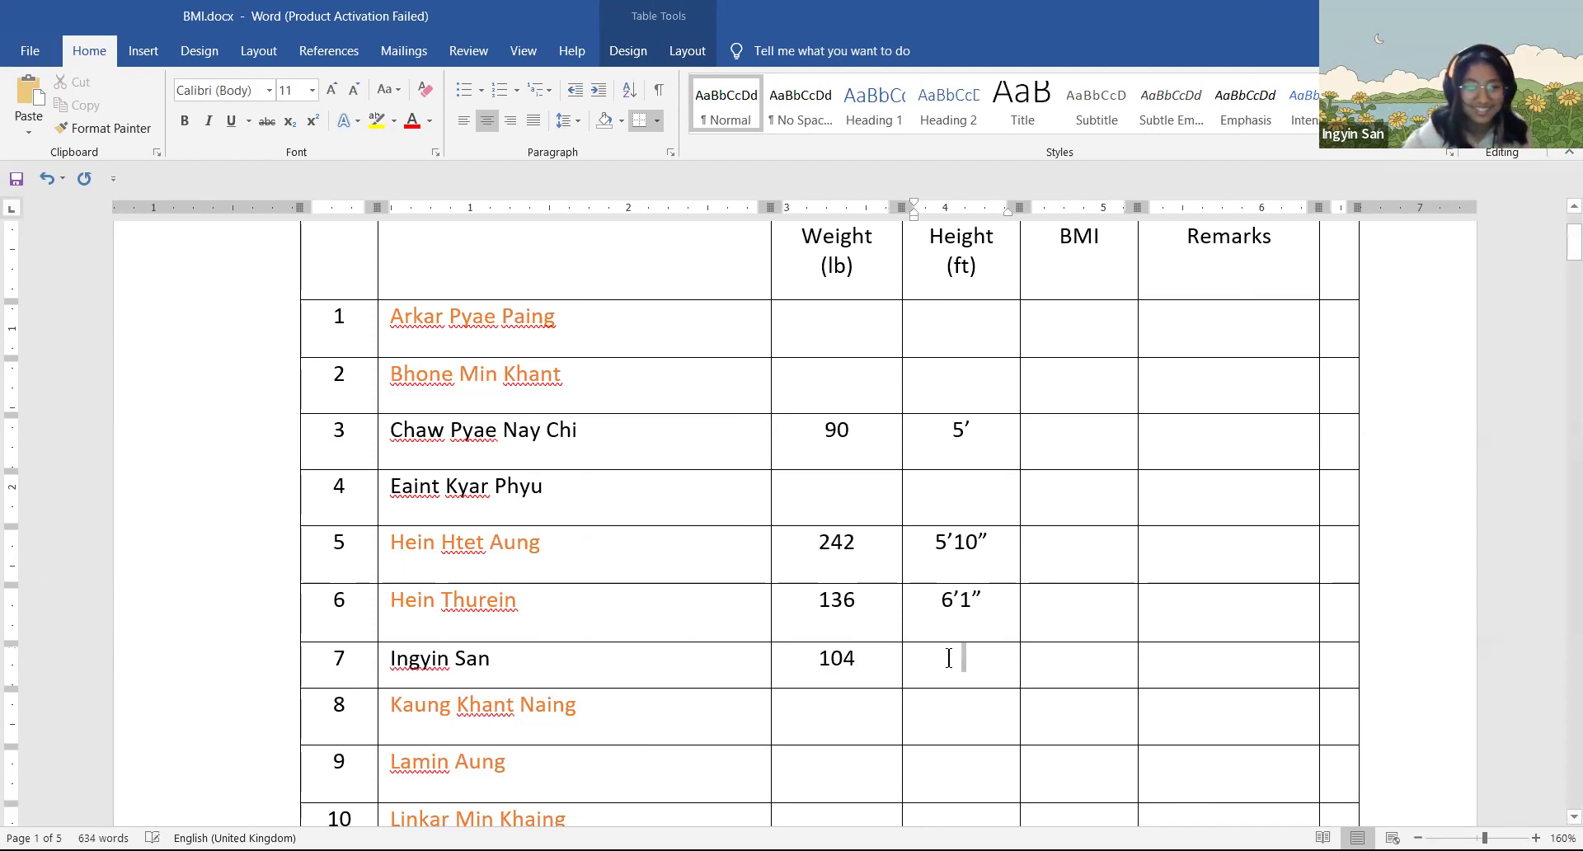
type("5'3")
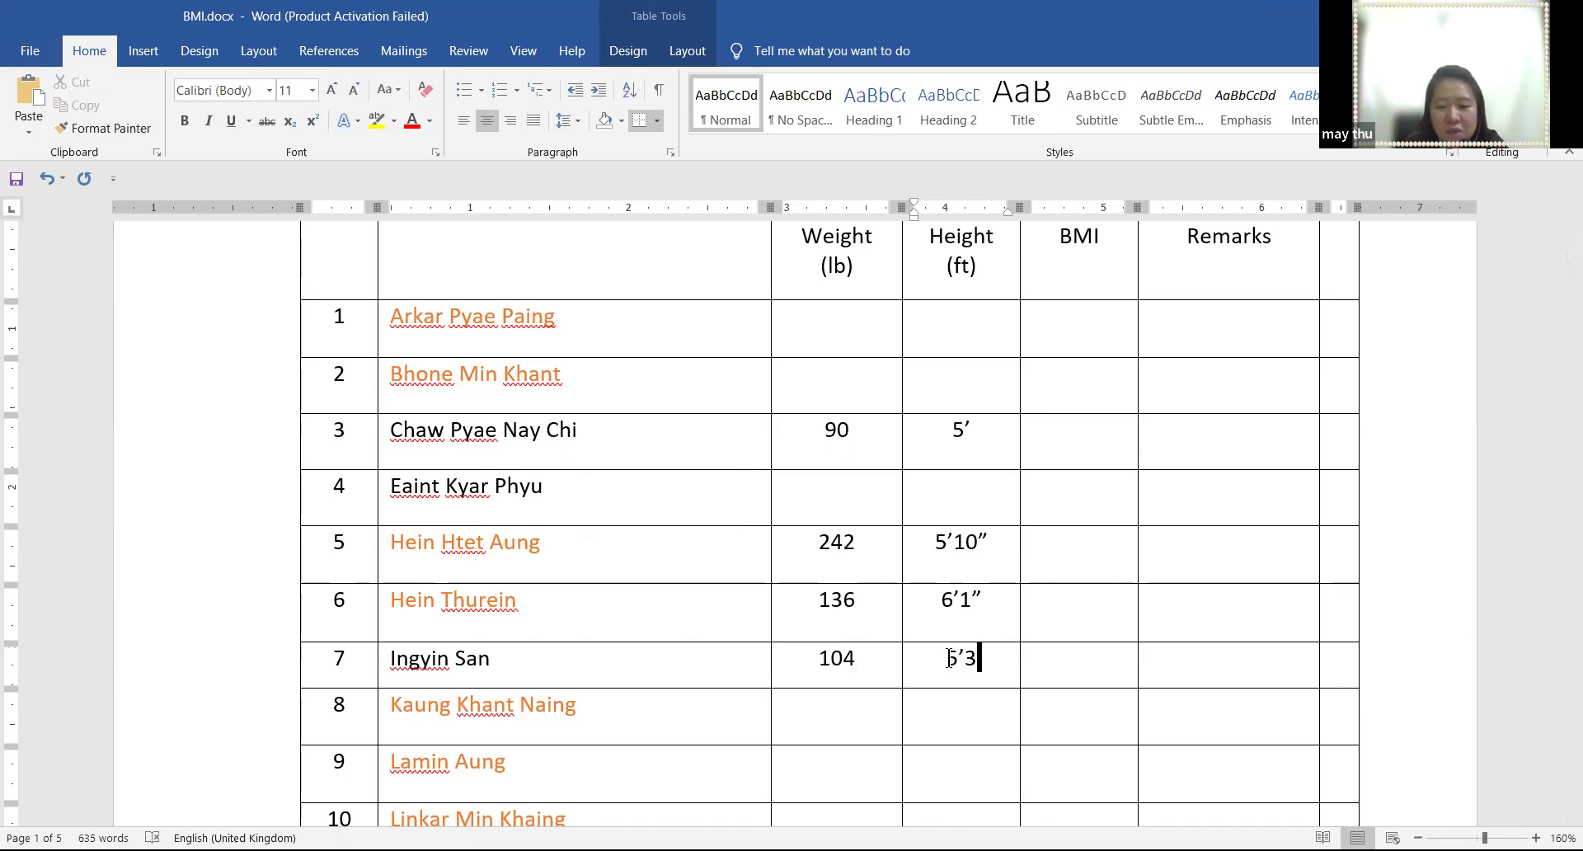
type("\"")
Enter weight 116 and height 5'7" for the student in row 8
left_click(867, 709)
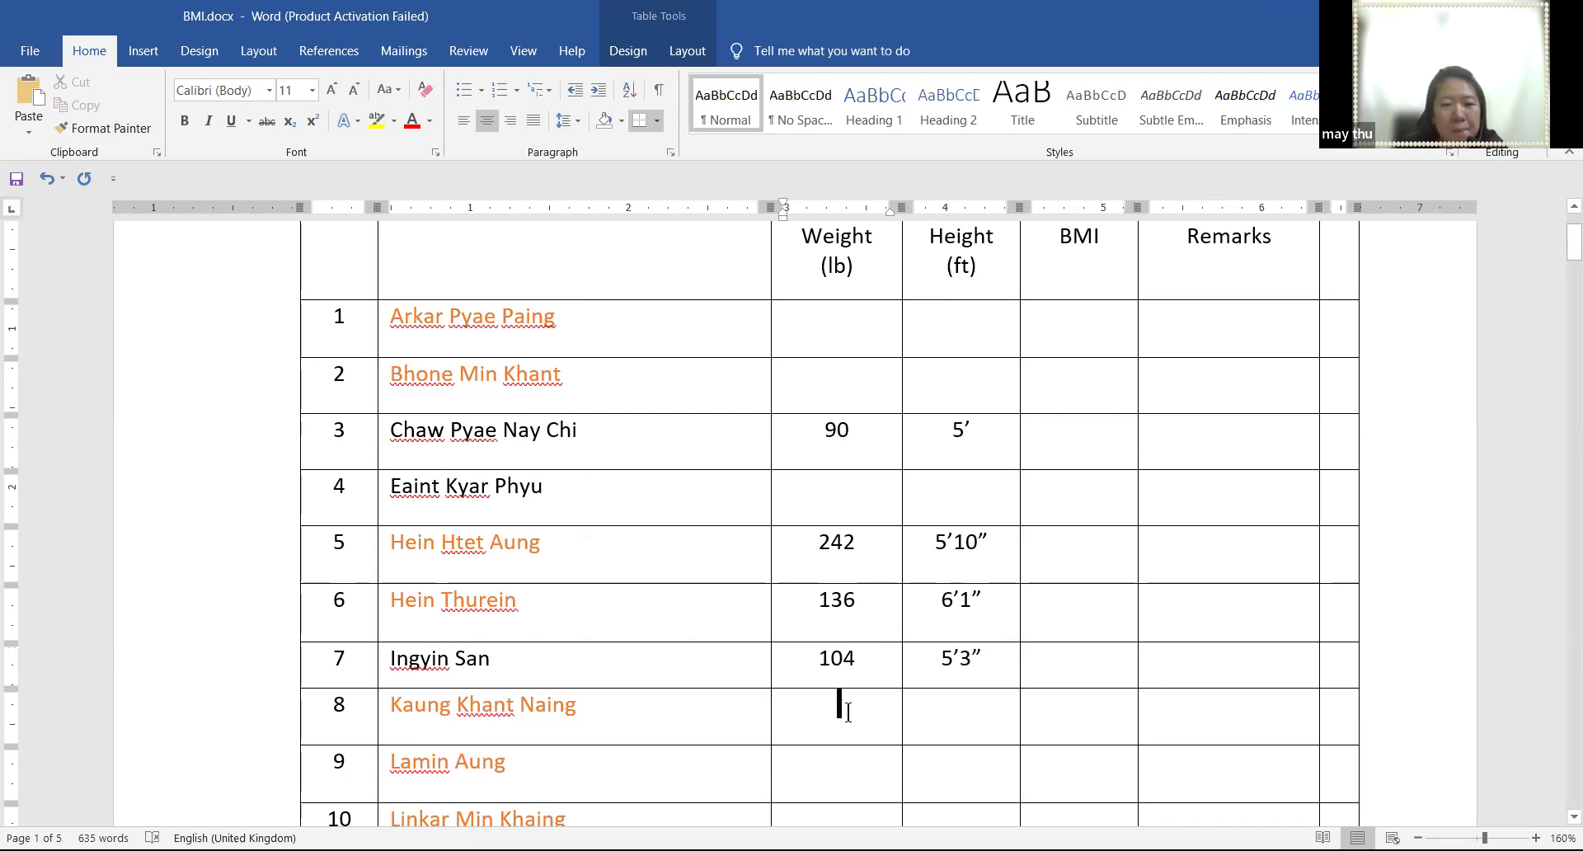
type("116")
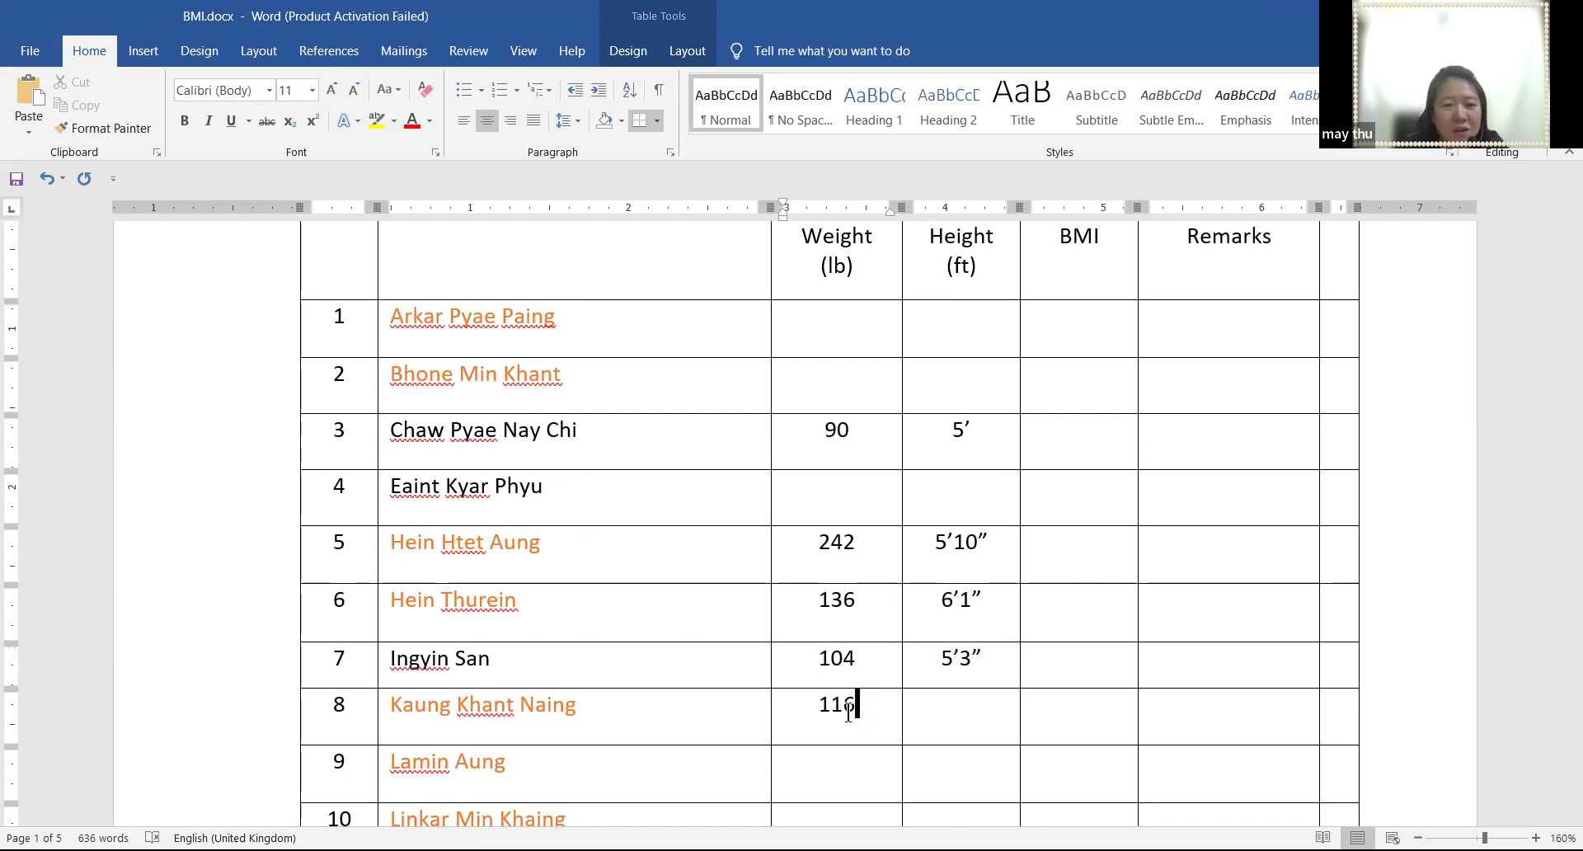
left_click(922, 715)
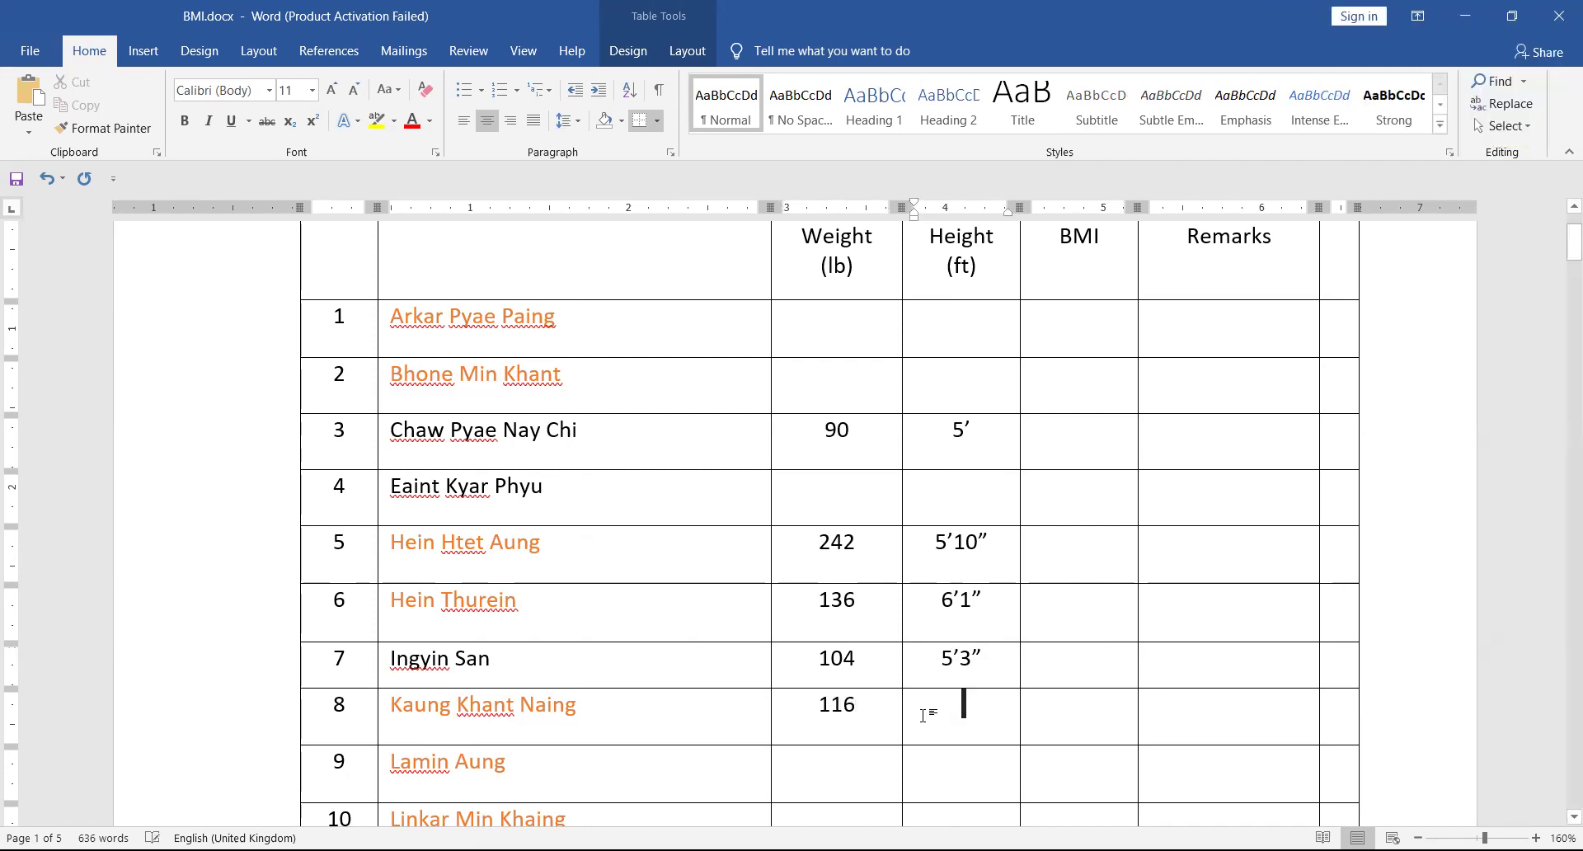
type("5")
type("'7")
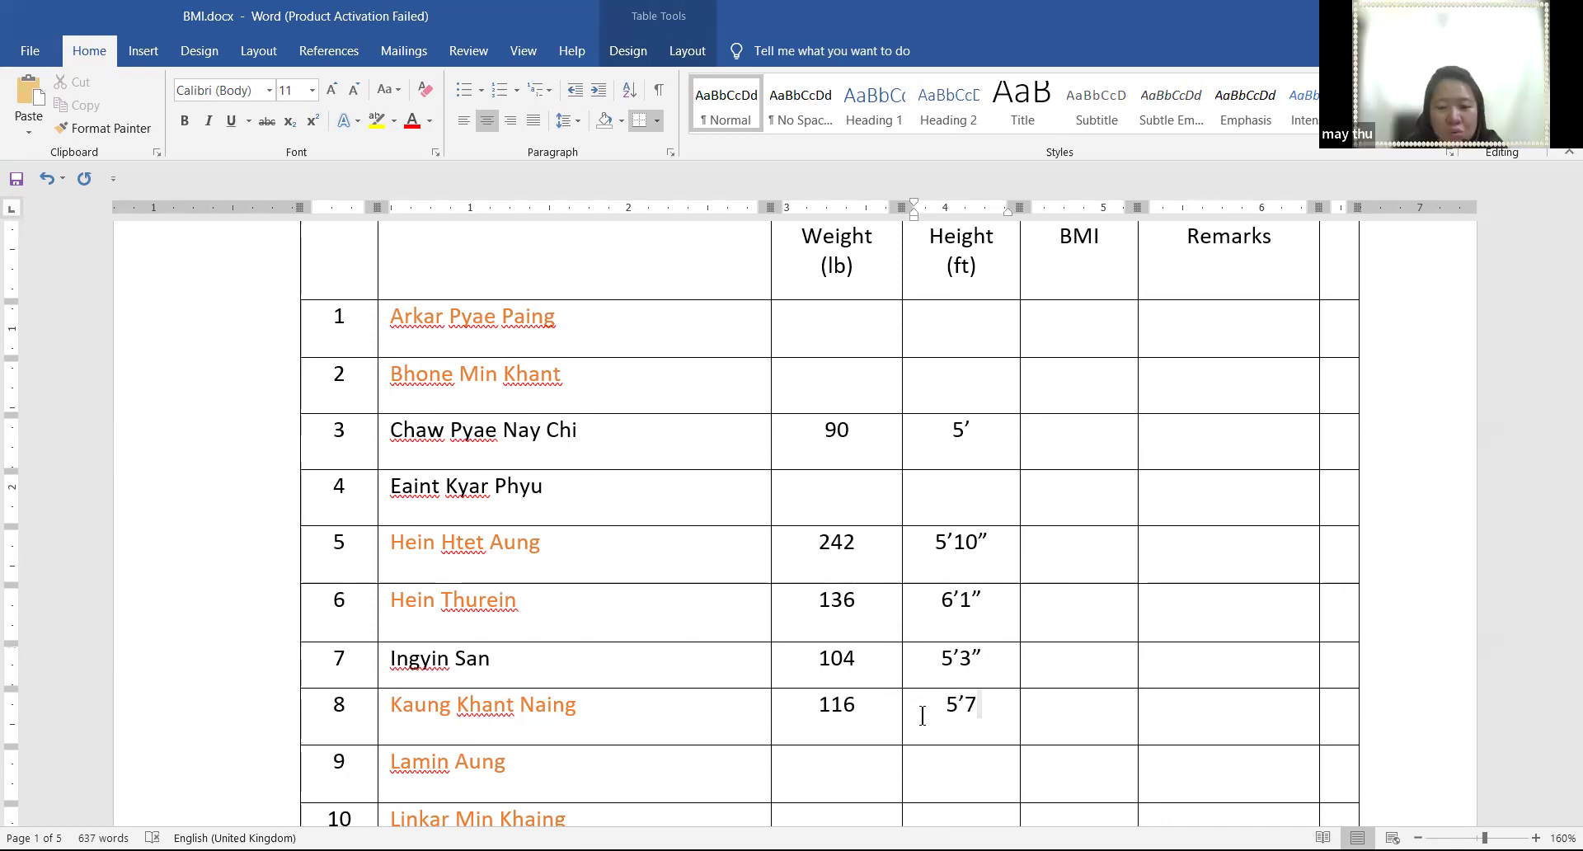
type("\"")
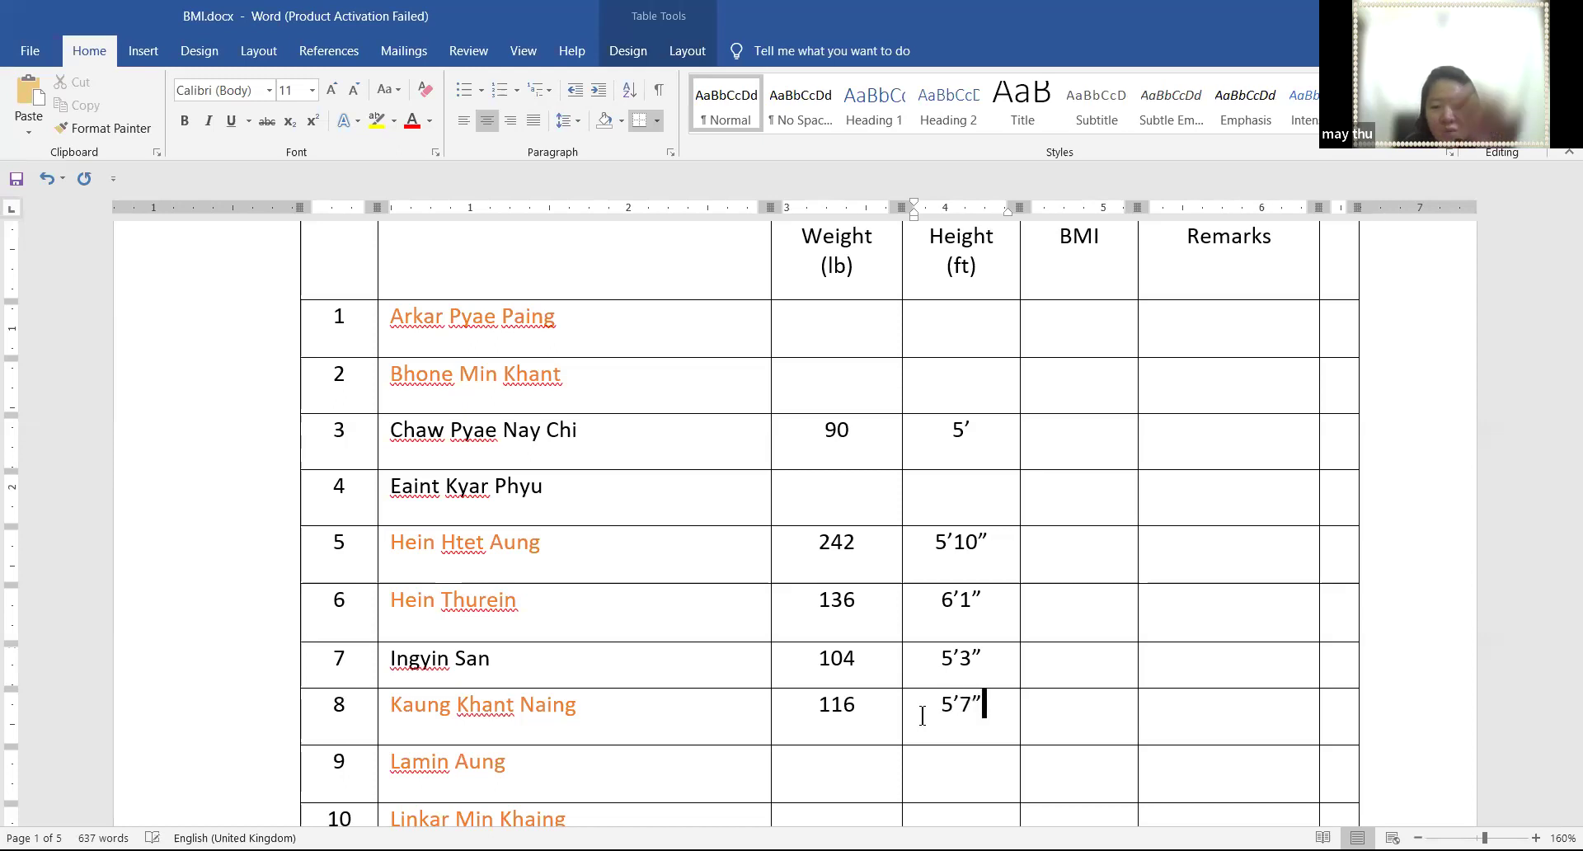
Fill in weight 124 and height 5'9" for the student in row 9
scroll(874, 703, "down", 2)
left_click(857, 698)
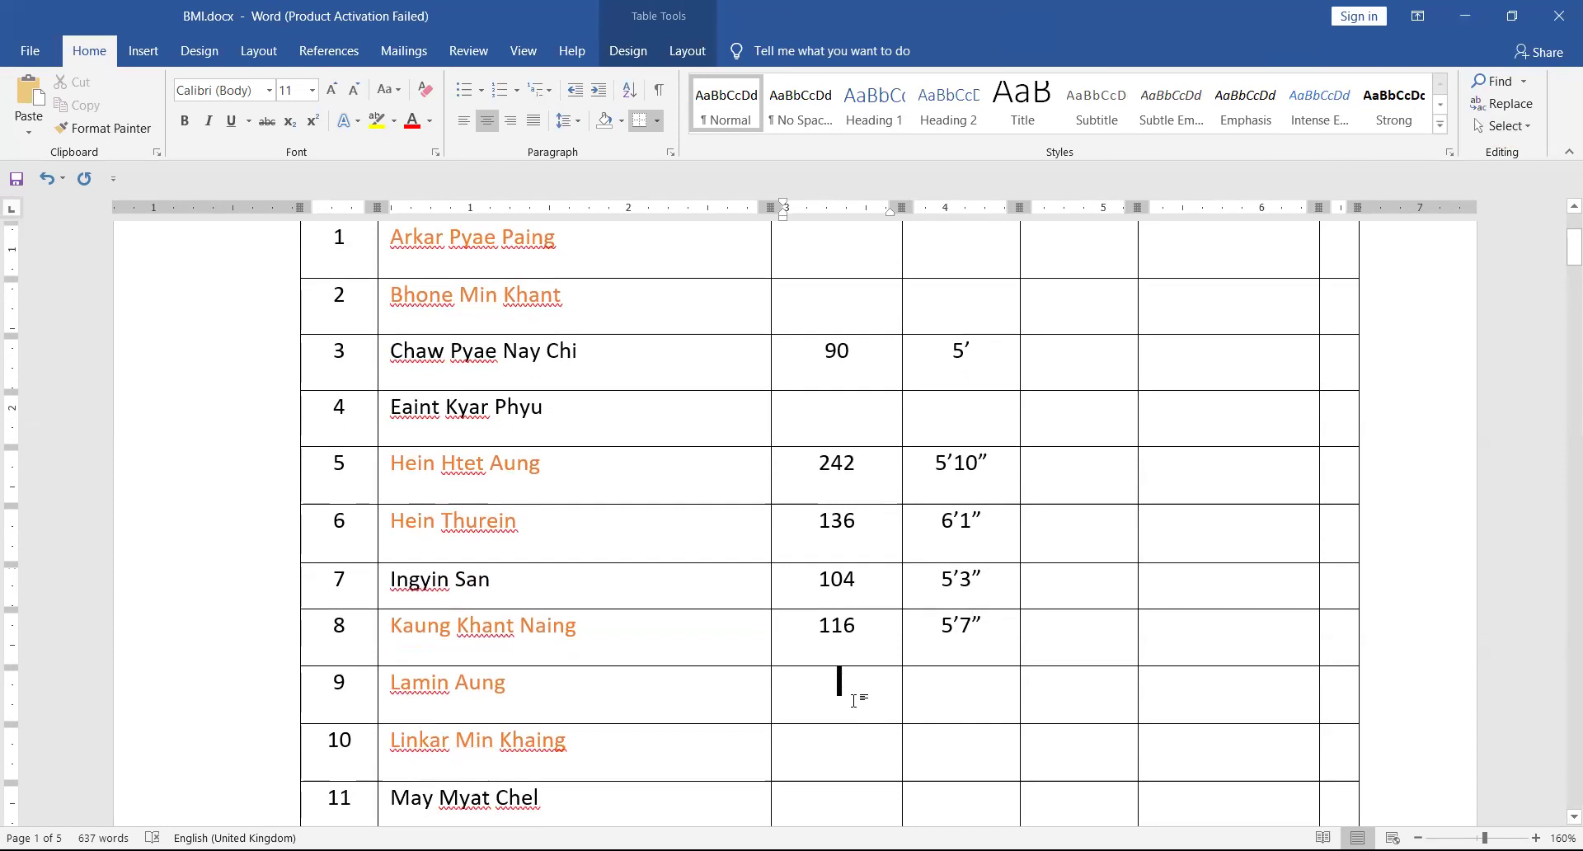
type("124")
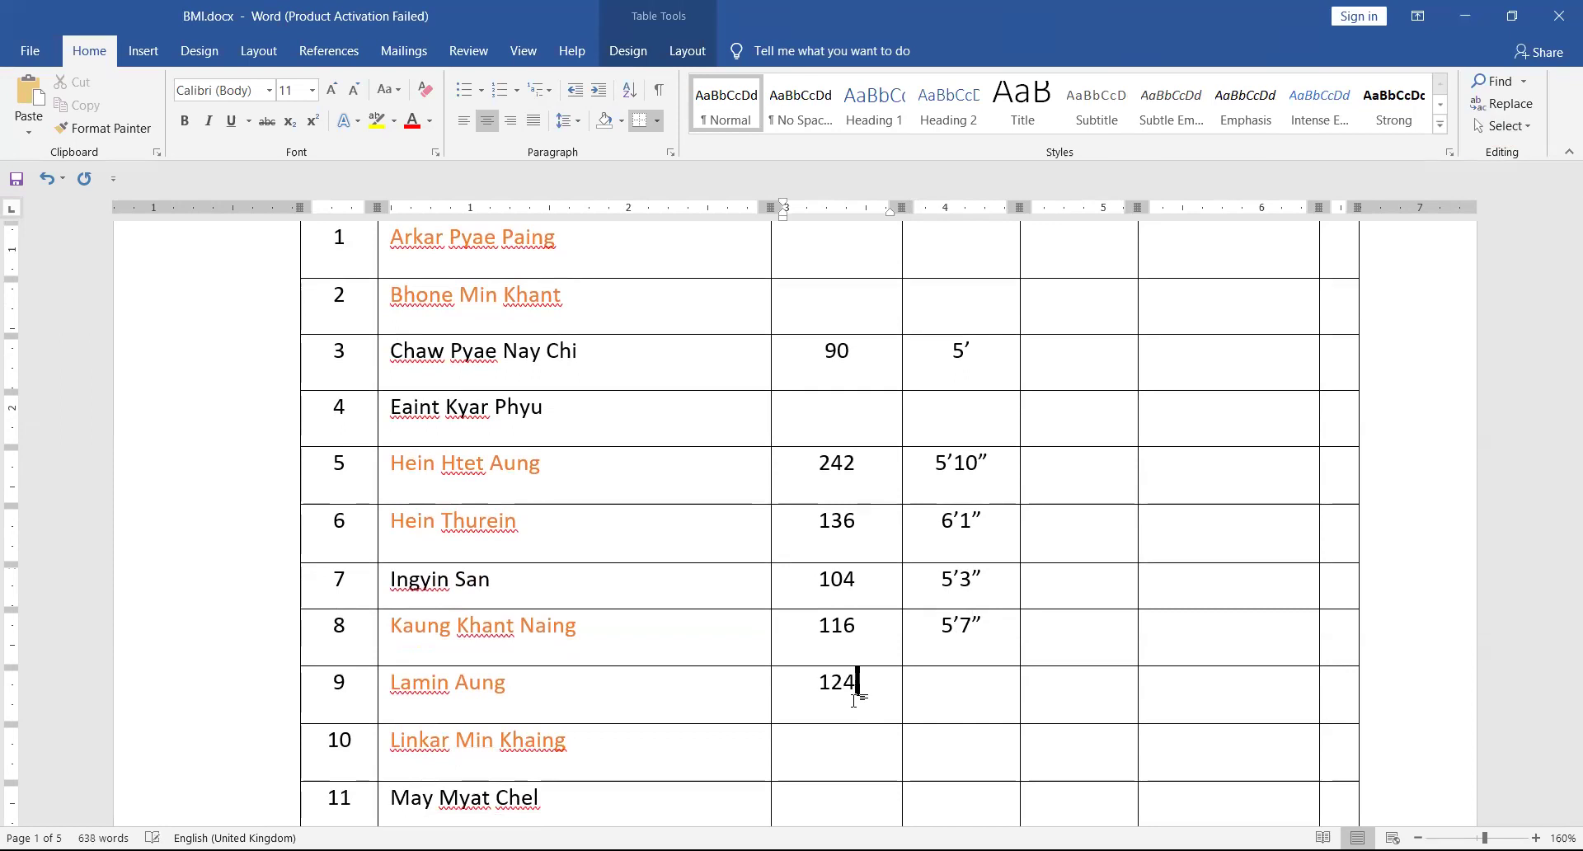
left_click(949, 689)
type("5")
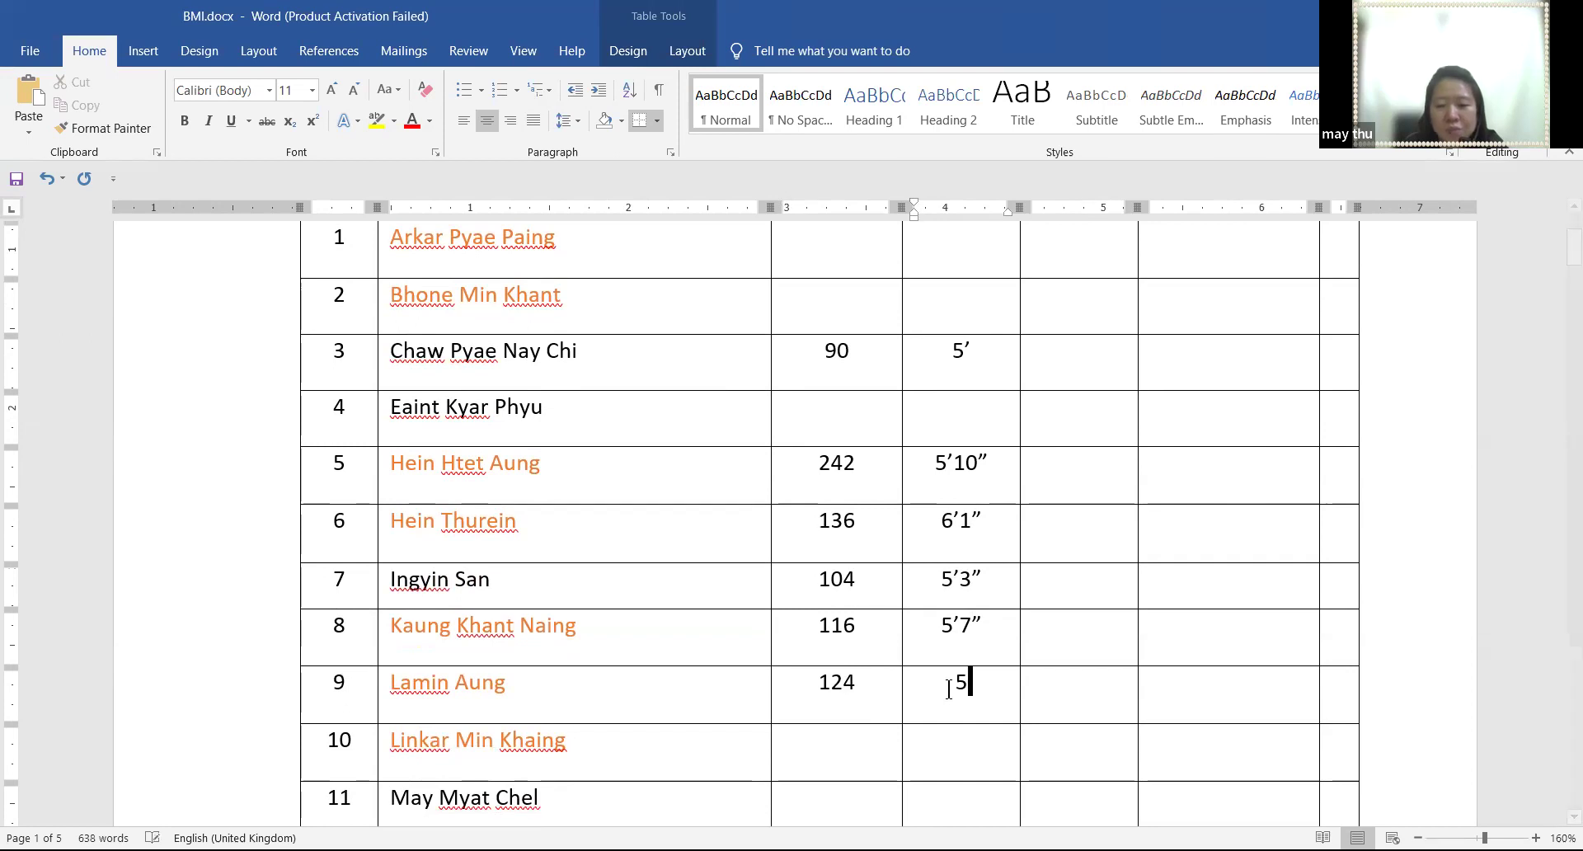
type("'9\"")
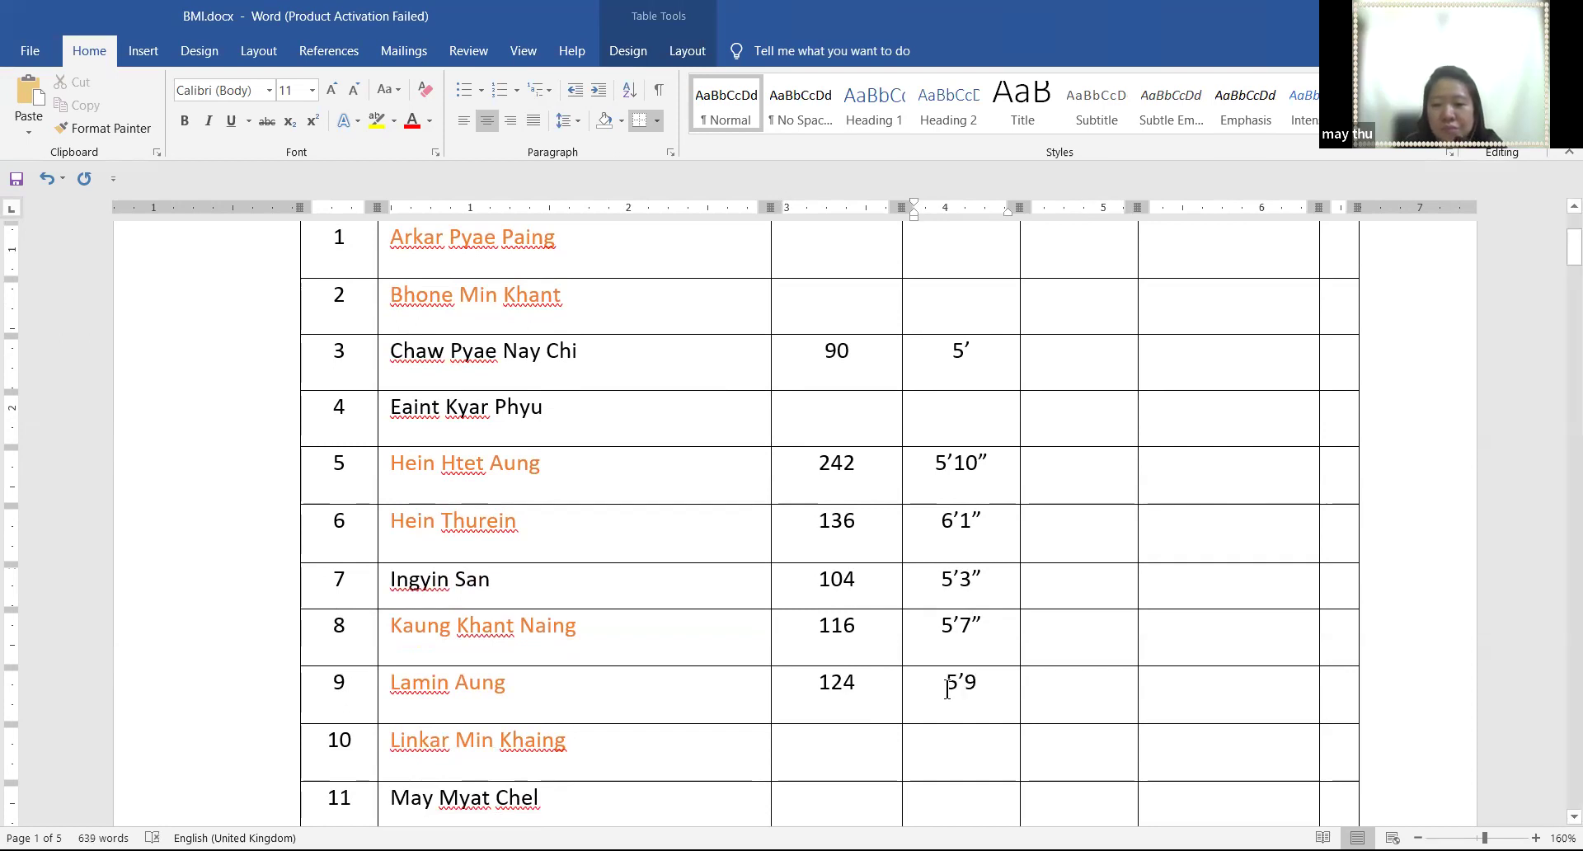
Put a dash in both the Weight and Height cells for the student in row 10
scroll(837, 732, "down", 2)
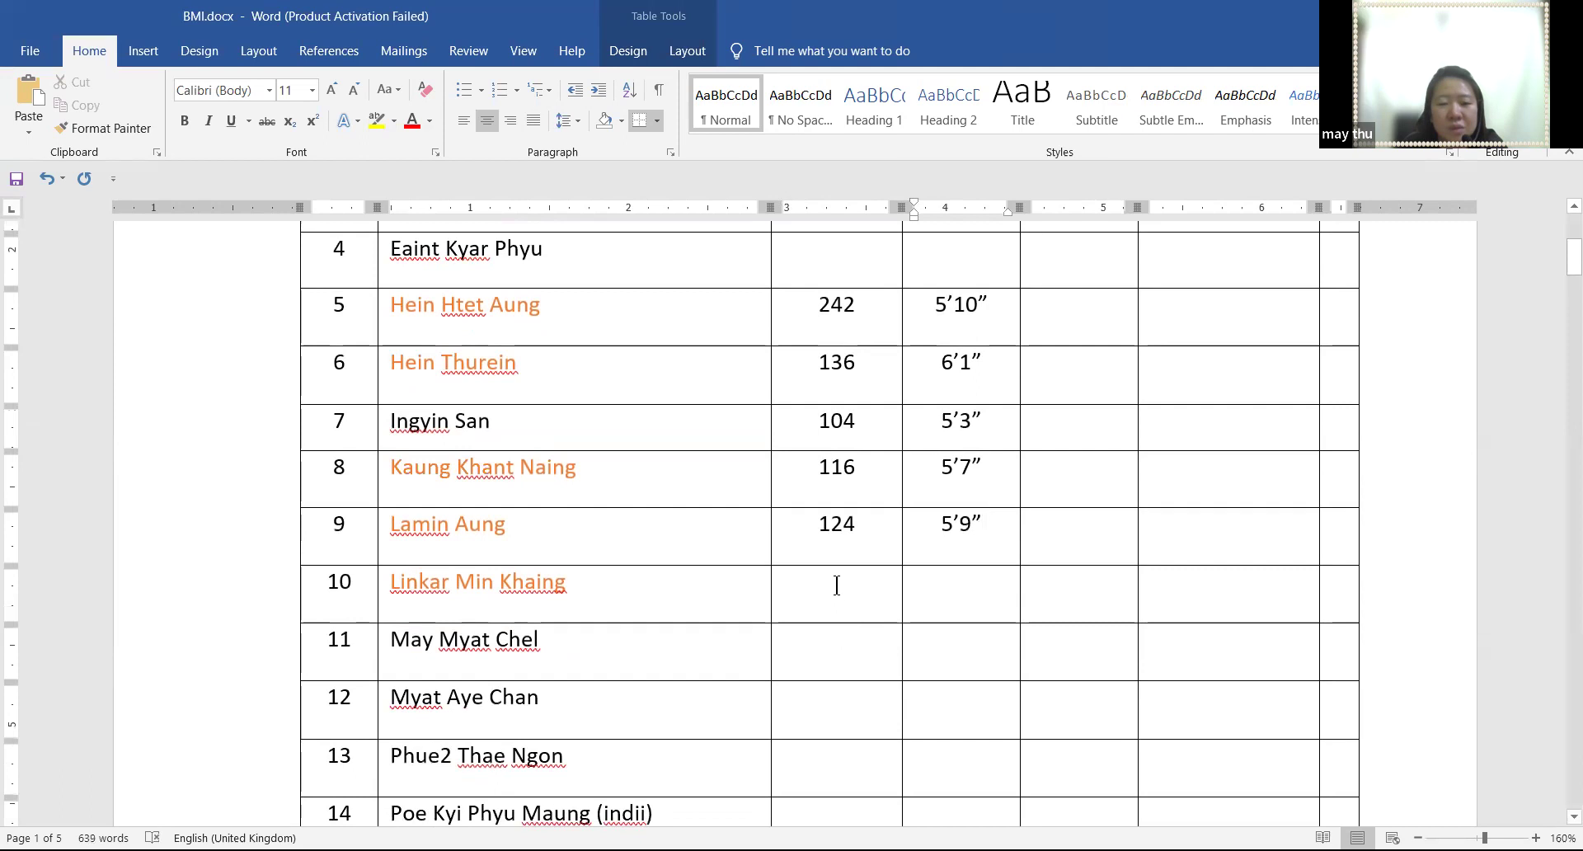
left_click(841, 641)
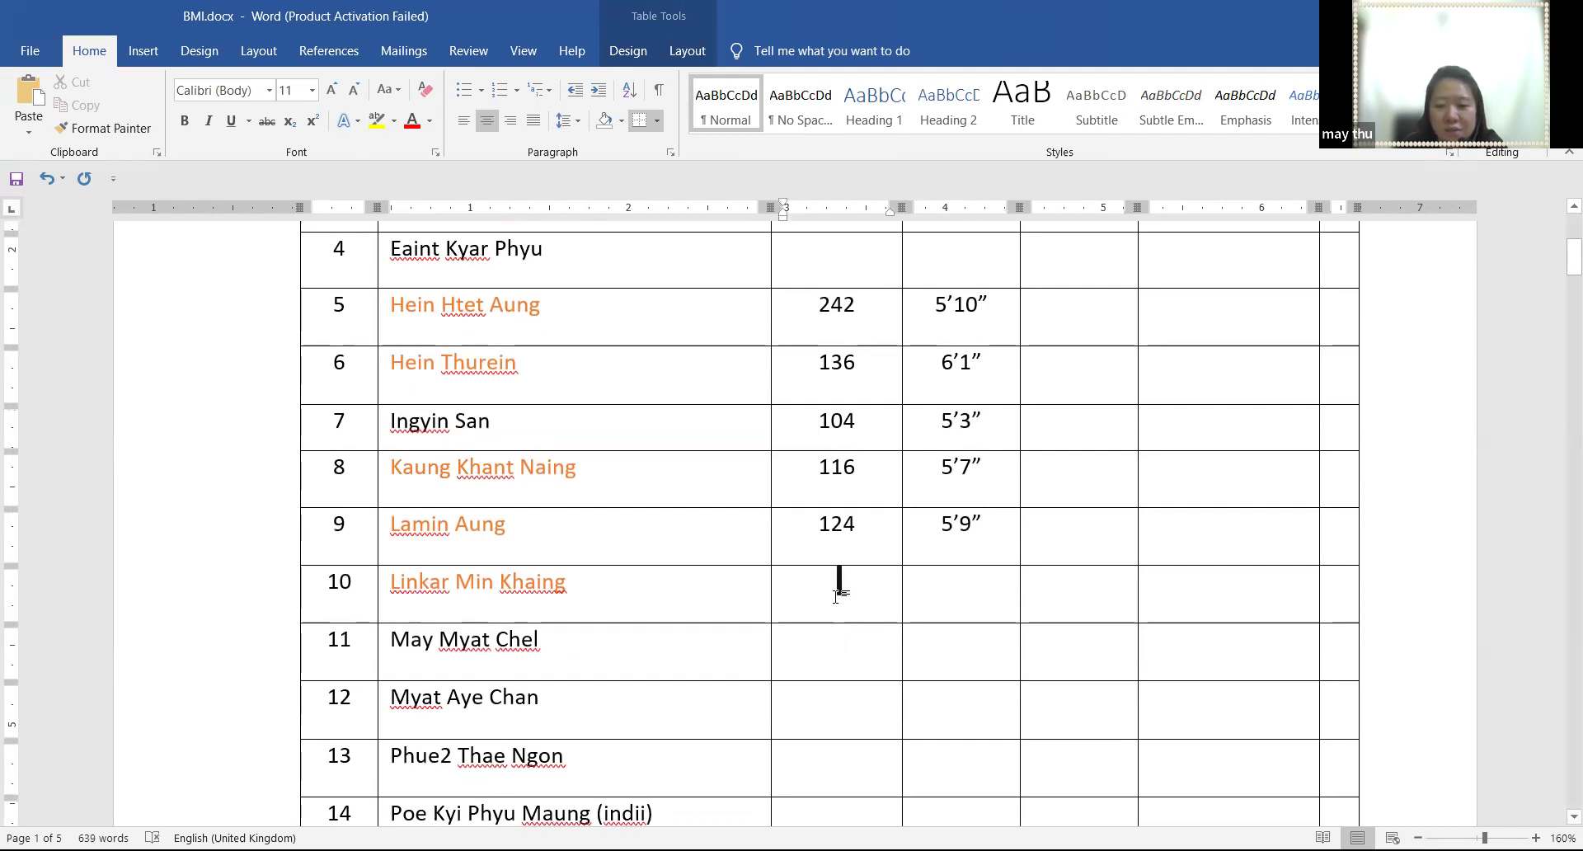
type("-")
left_click(940, 593)
type("-")
Enter weight 107 and height 5'5" for the student in row 11
left_click(803, 689)
left_click(822, 647)
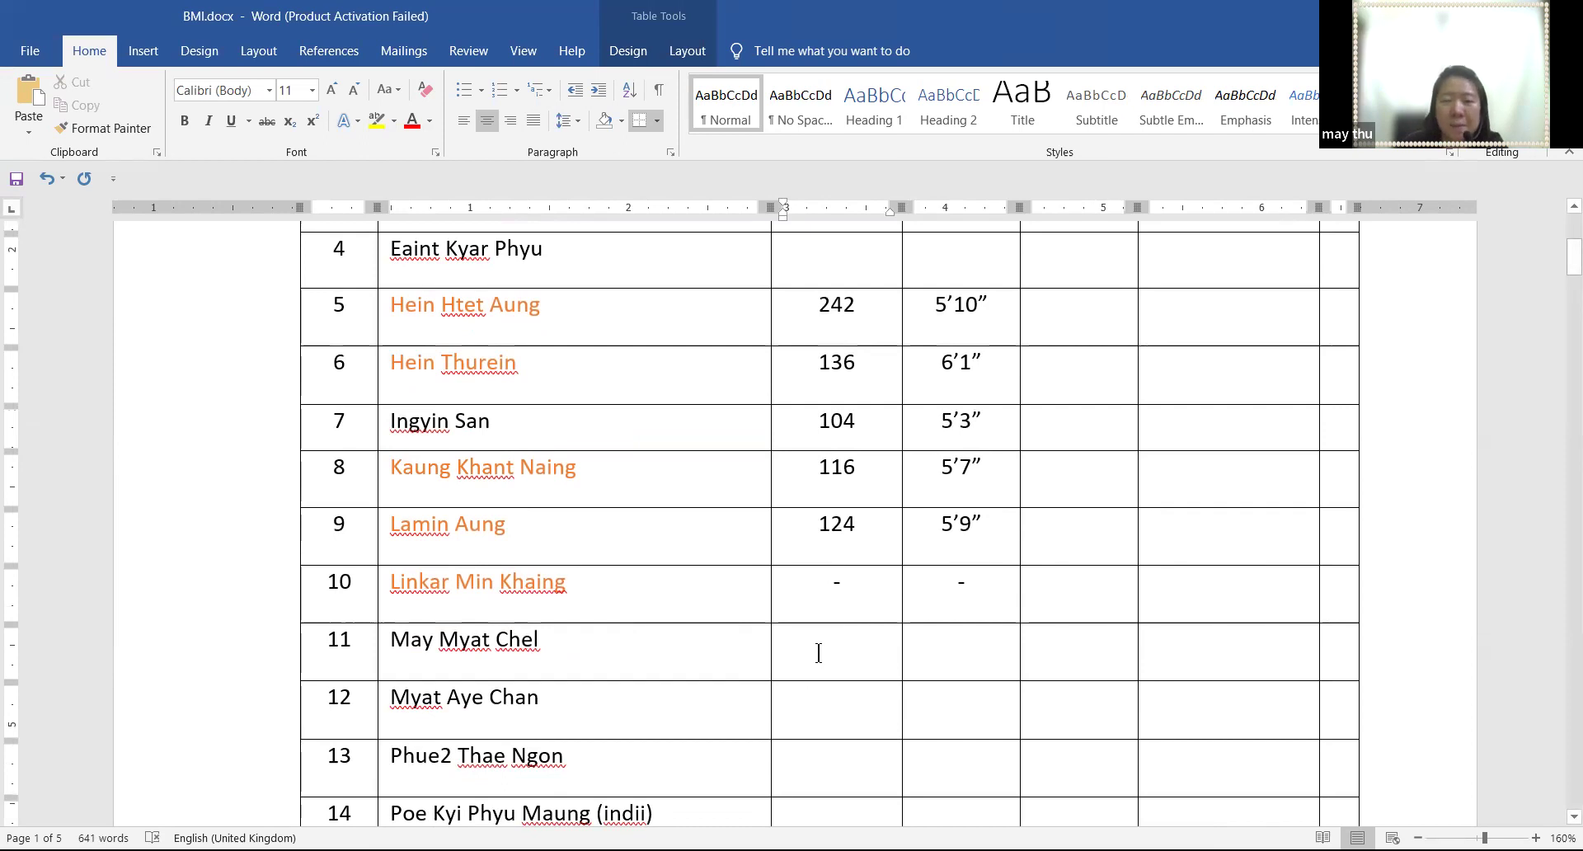
type("107")
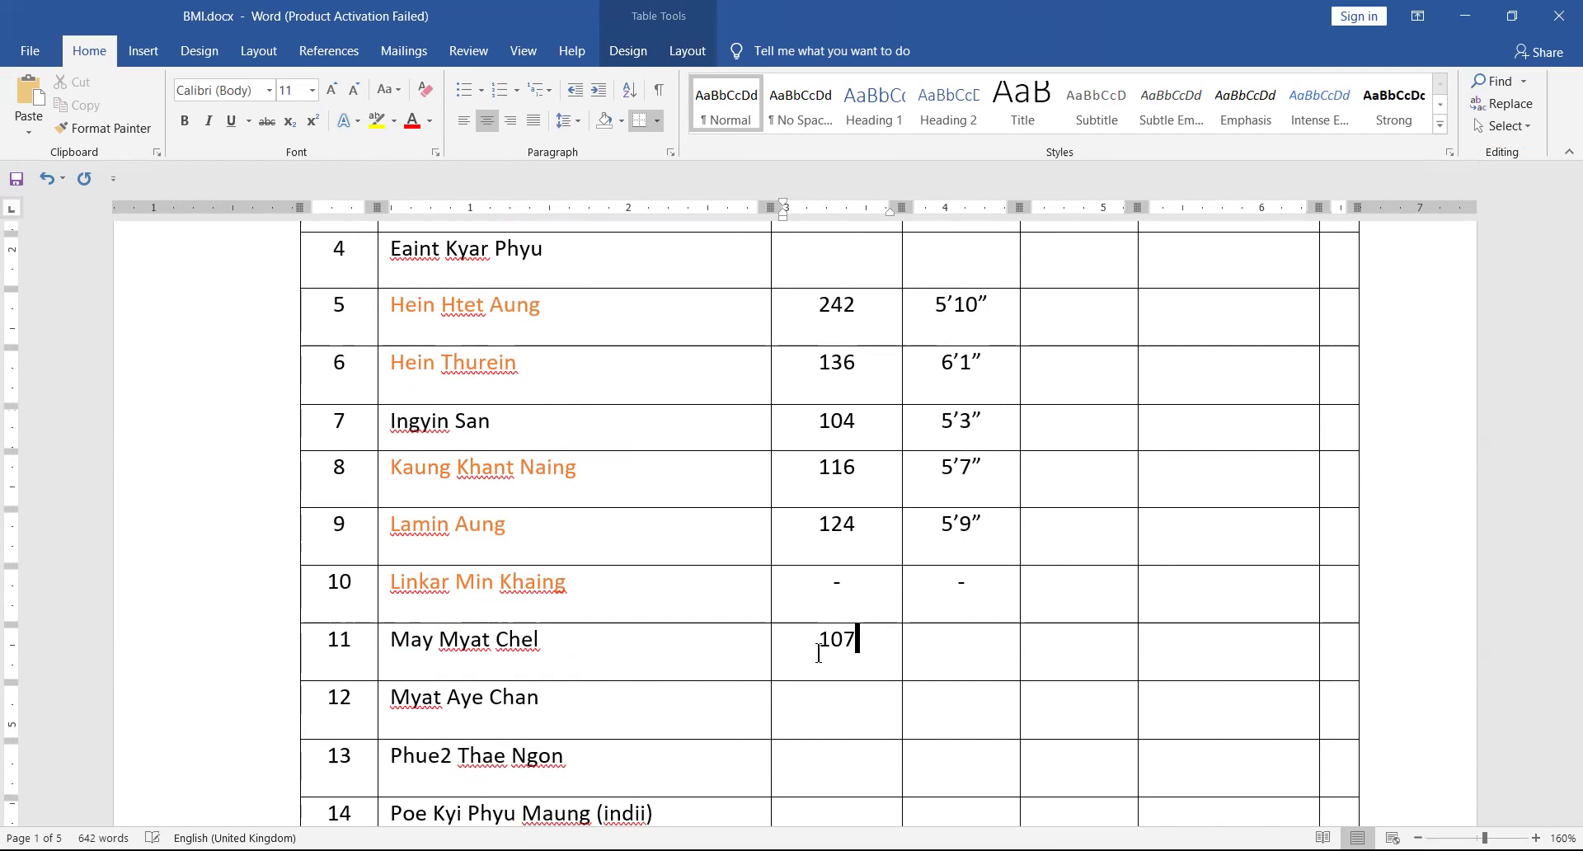
left_click(963, 643)
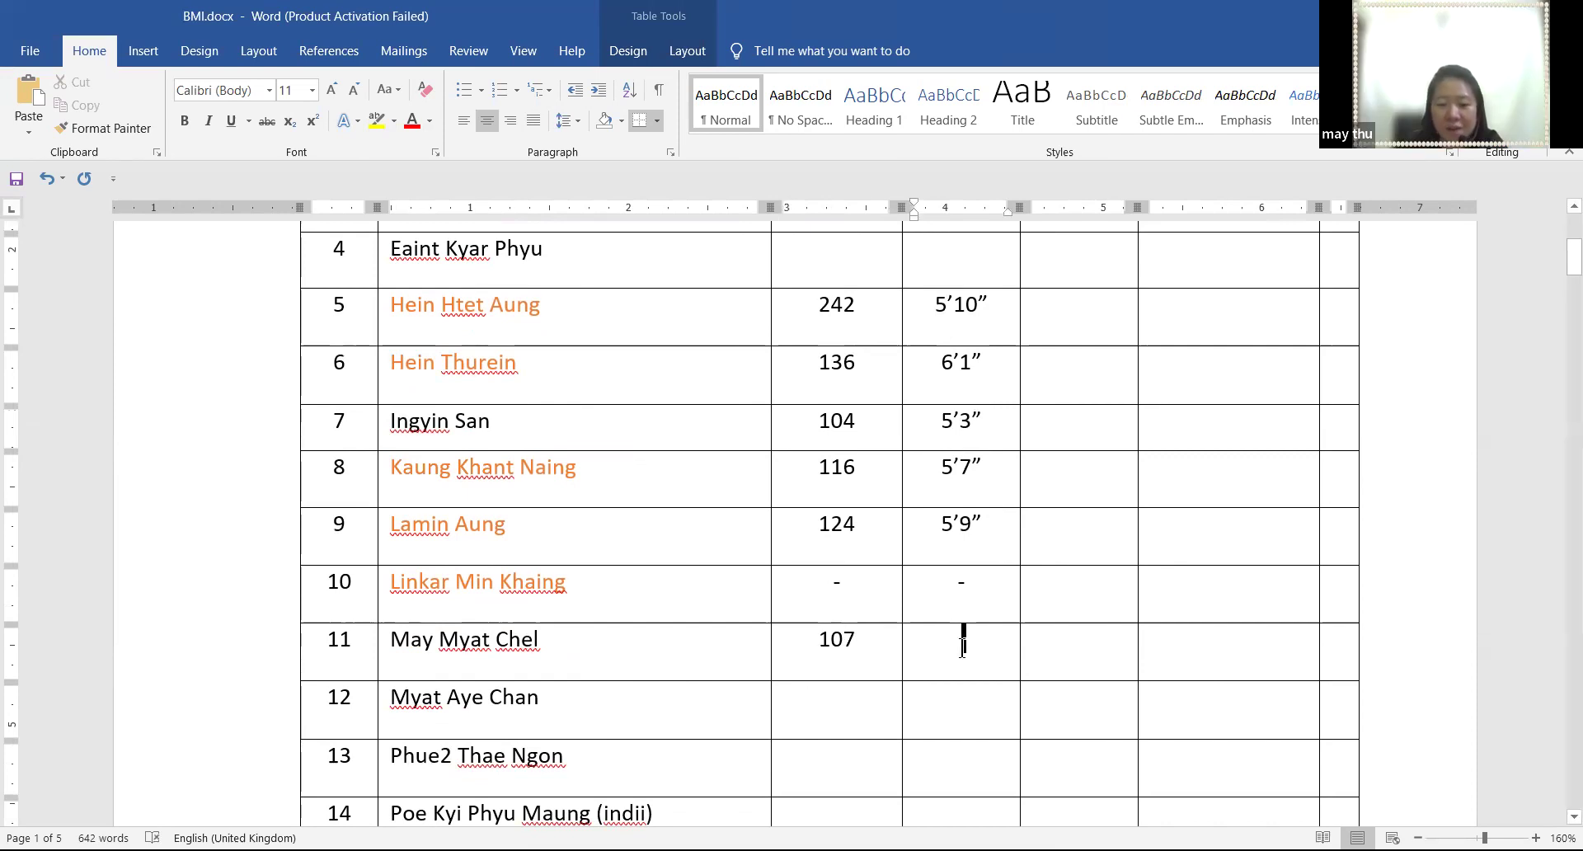
type("5")
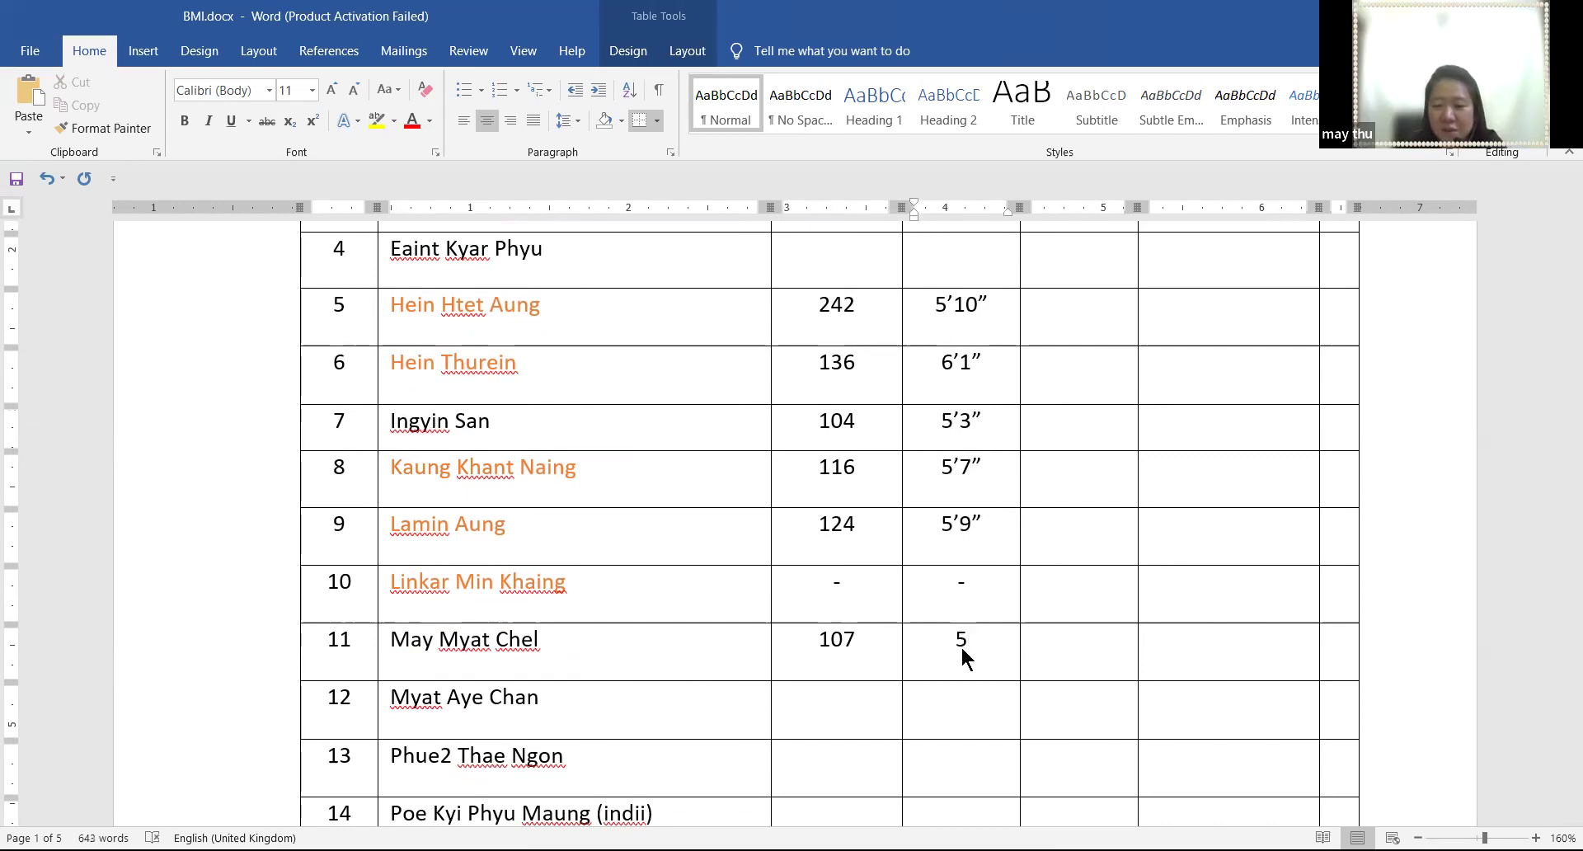
type("'5\"")
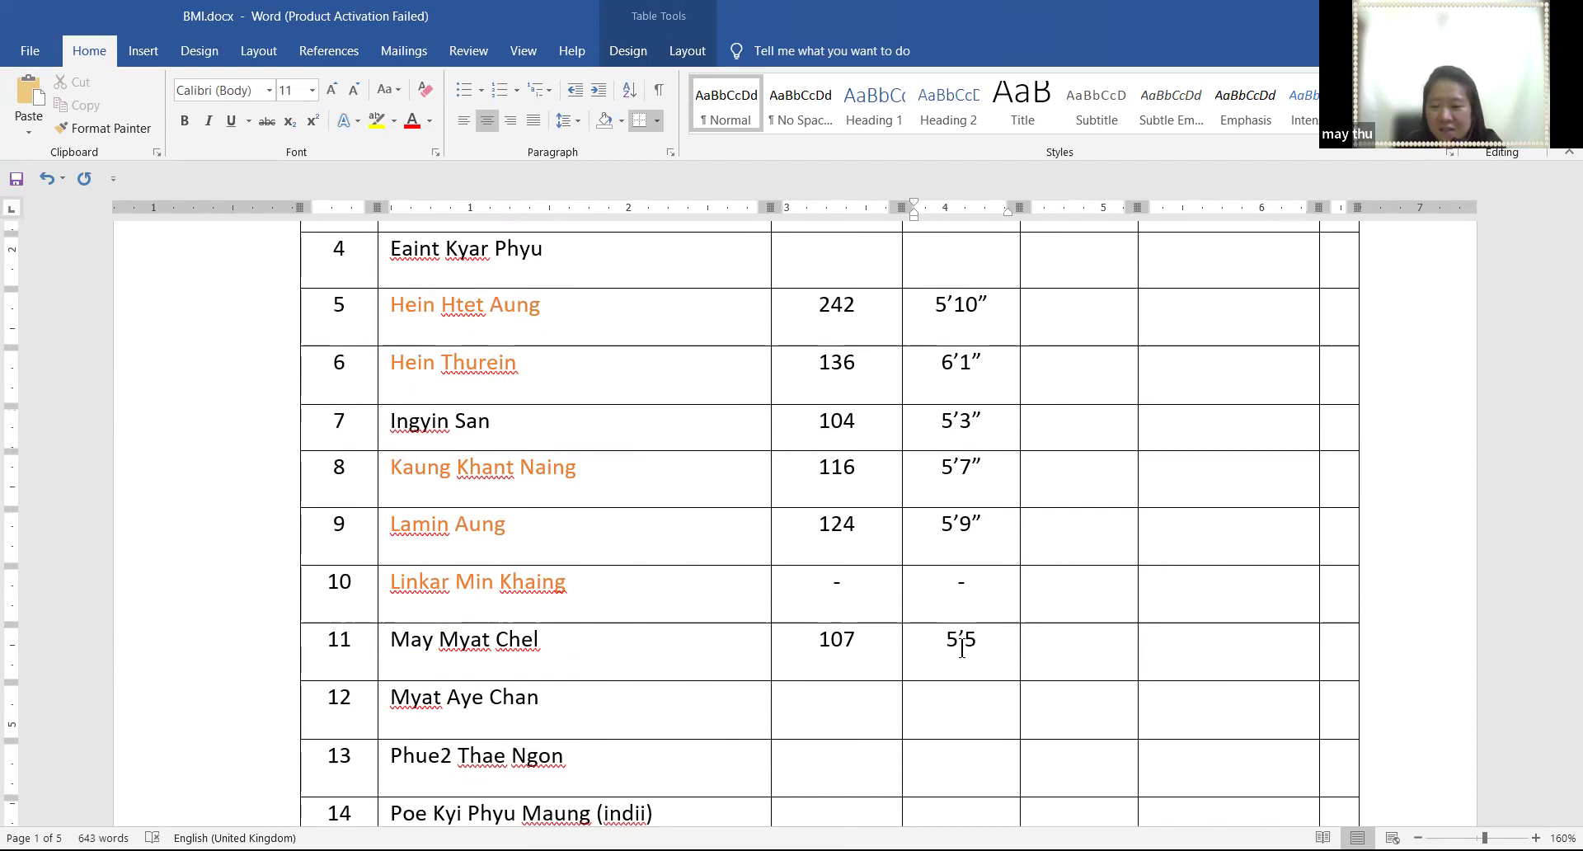
Enter weight 127 and height 5'3" for the student in row 12
left_click(855, 693)
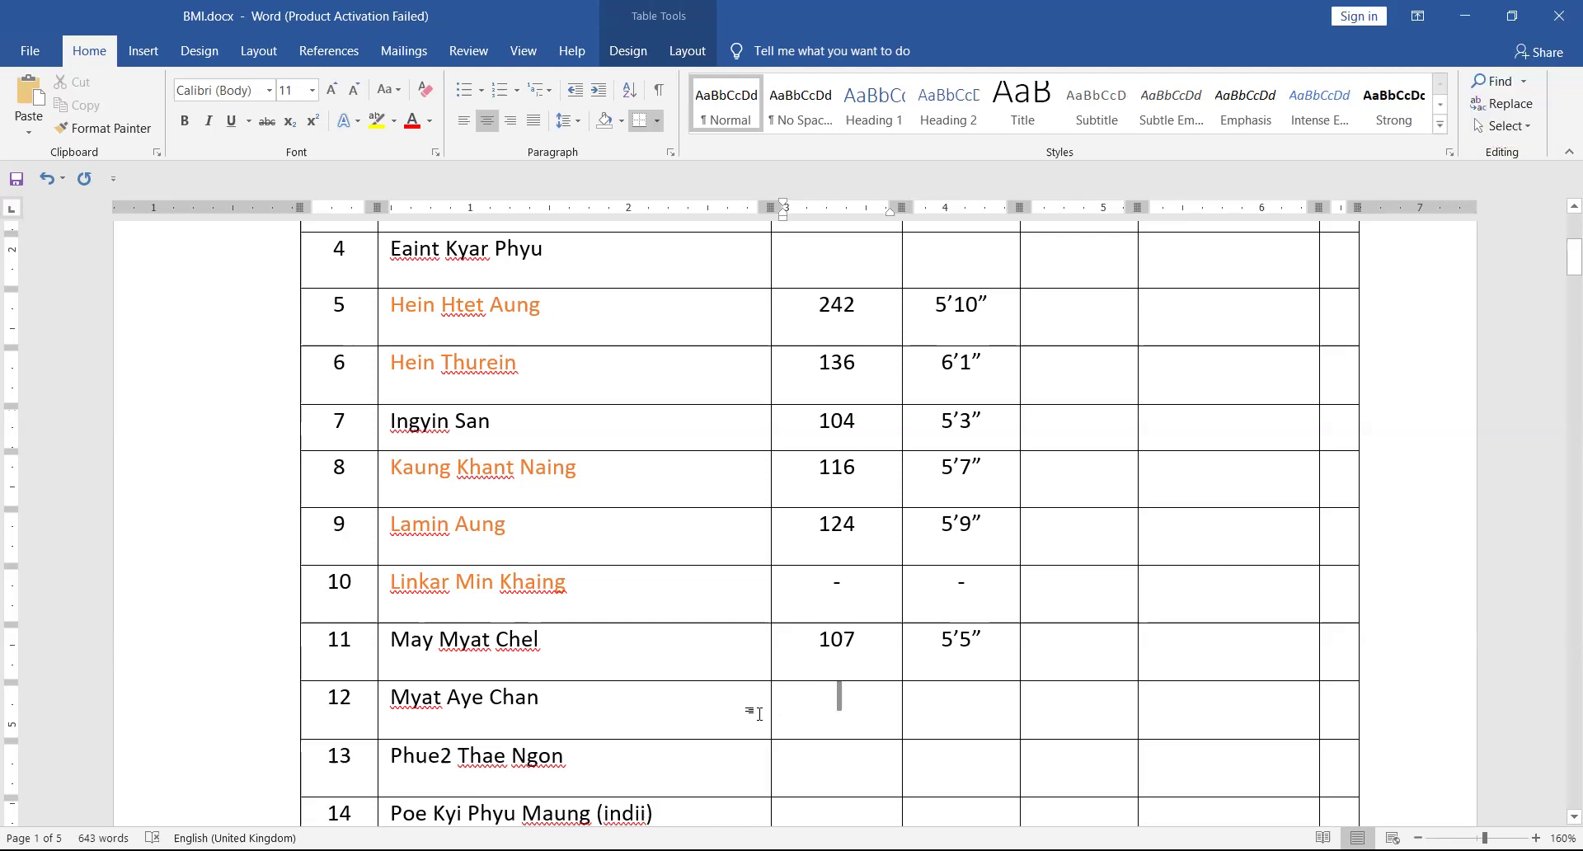
type("127")
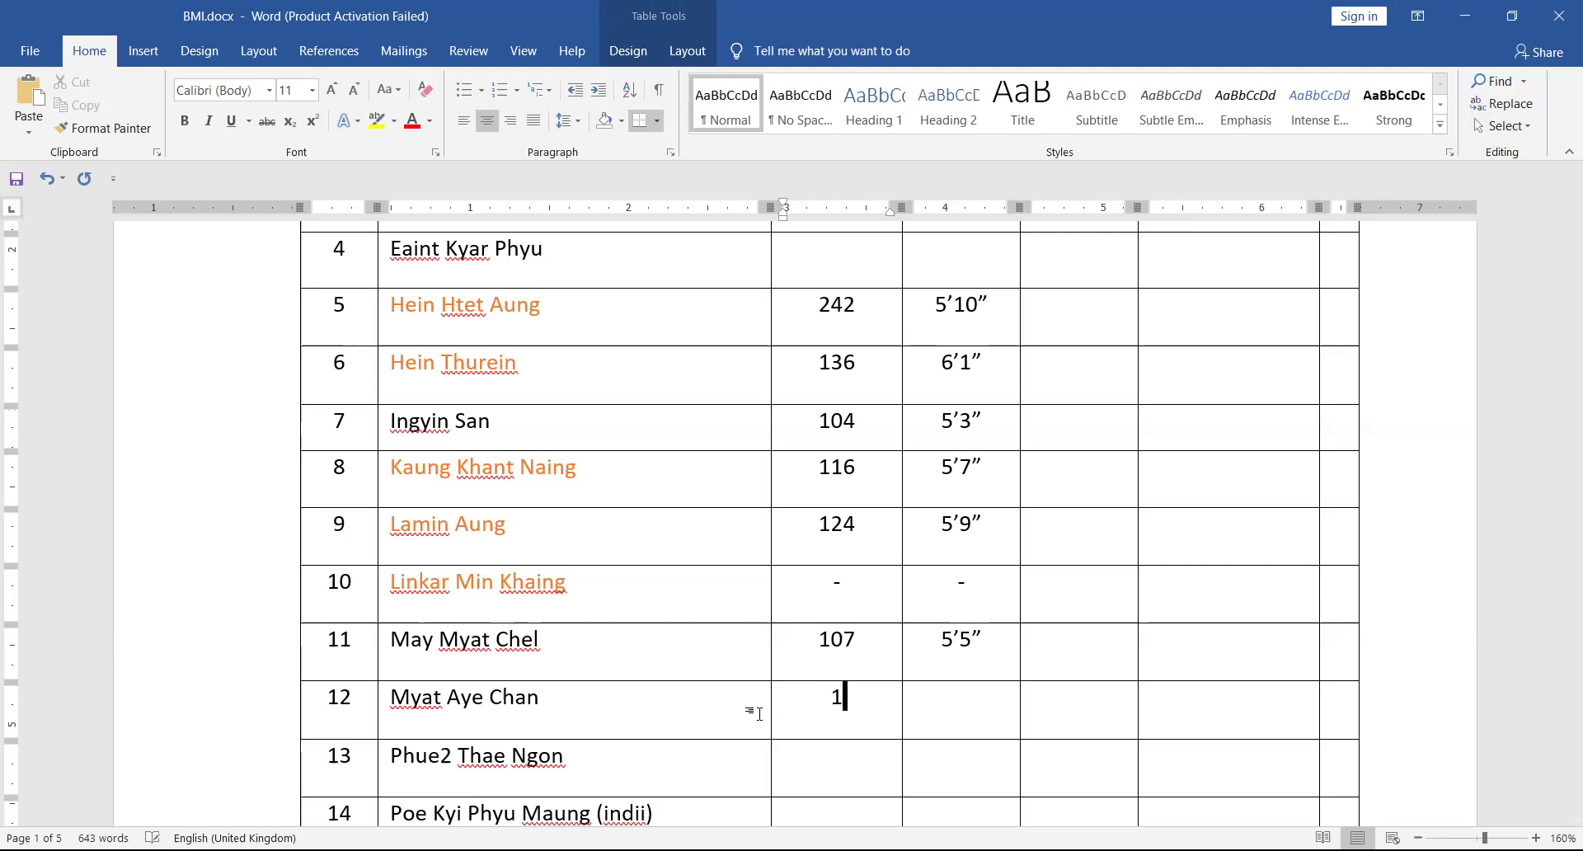
left_click(952, 709)
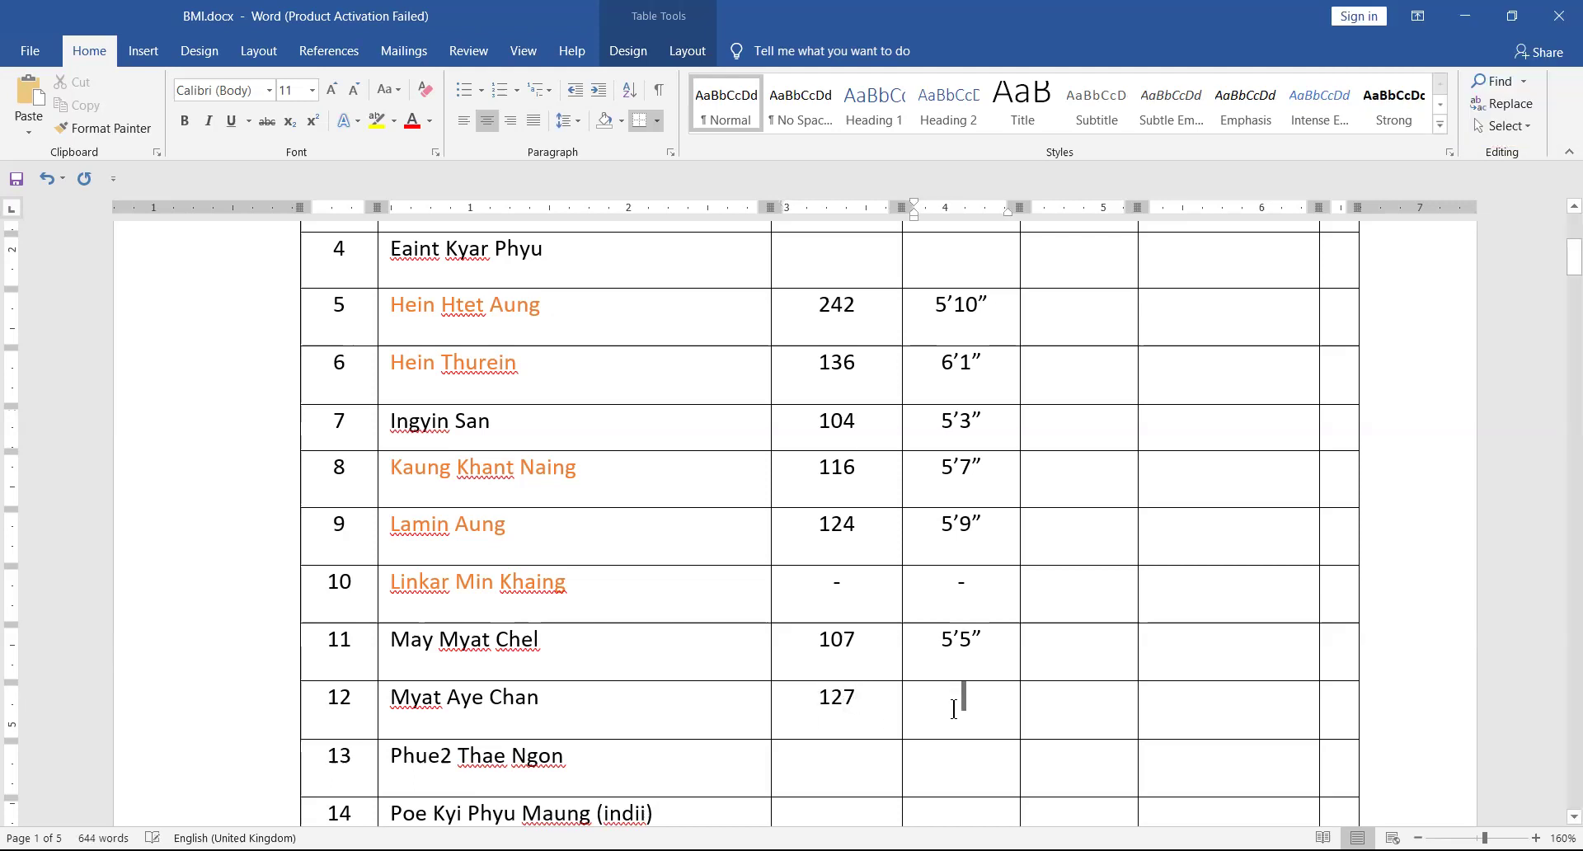
type("5")
type("'")
type("3")
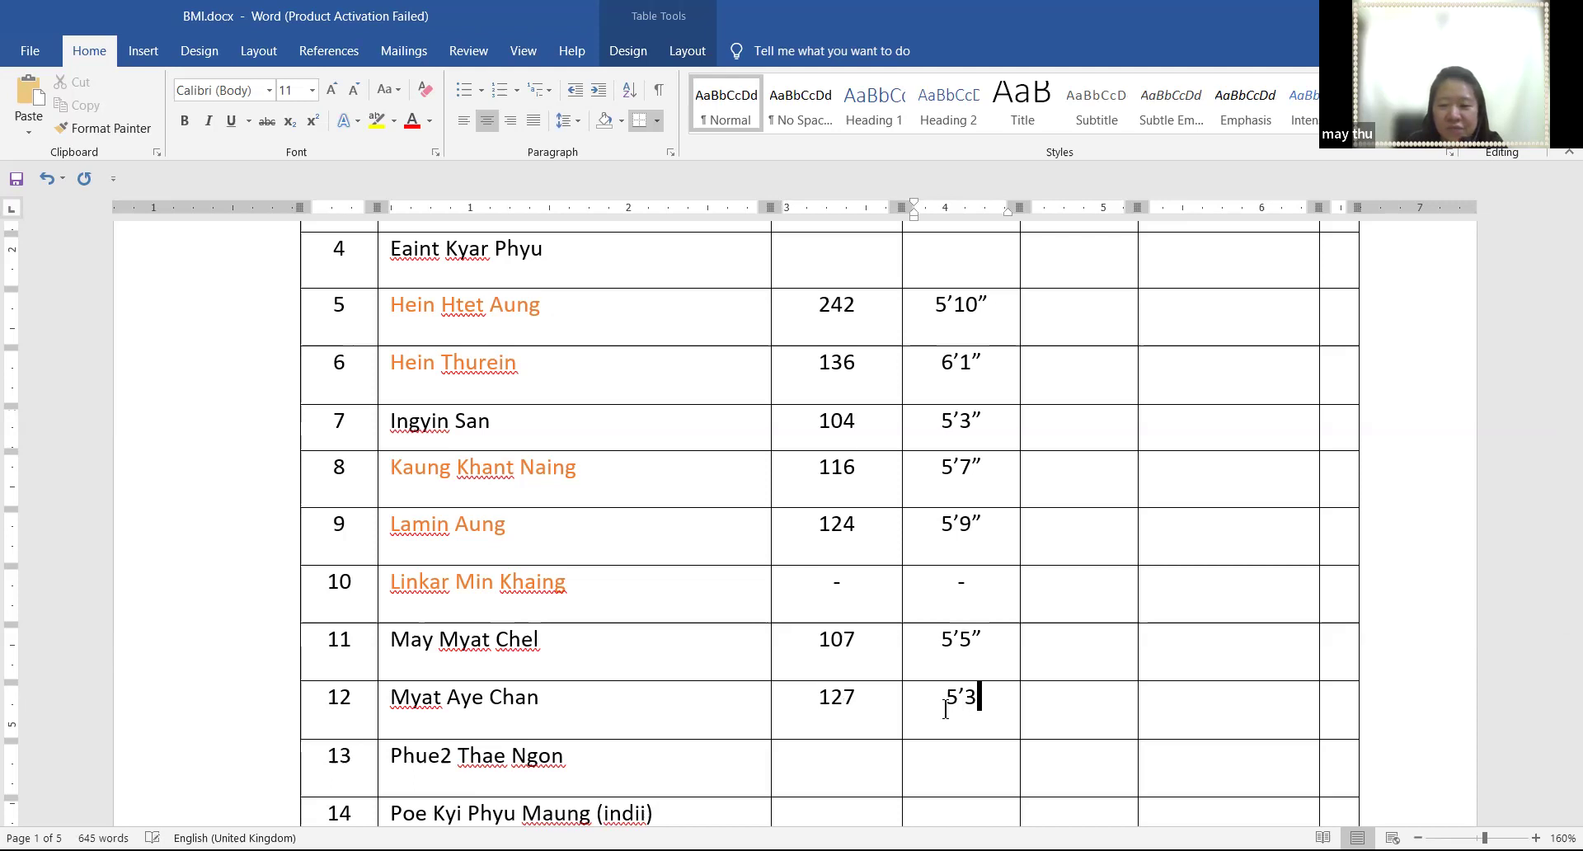
type("\"")
left_click(857, 700)
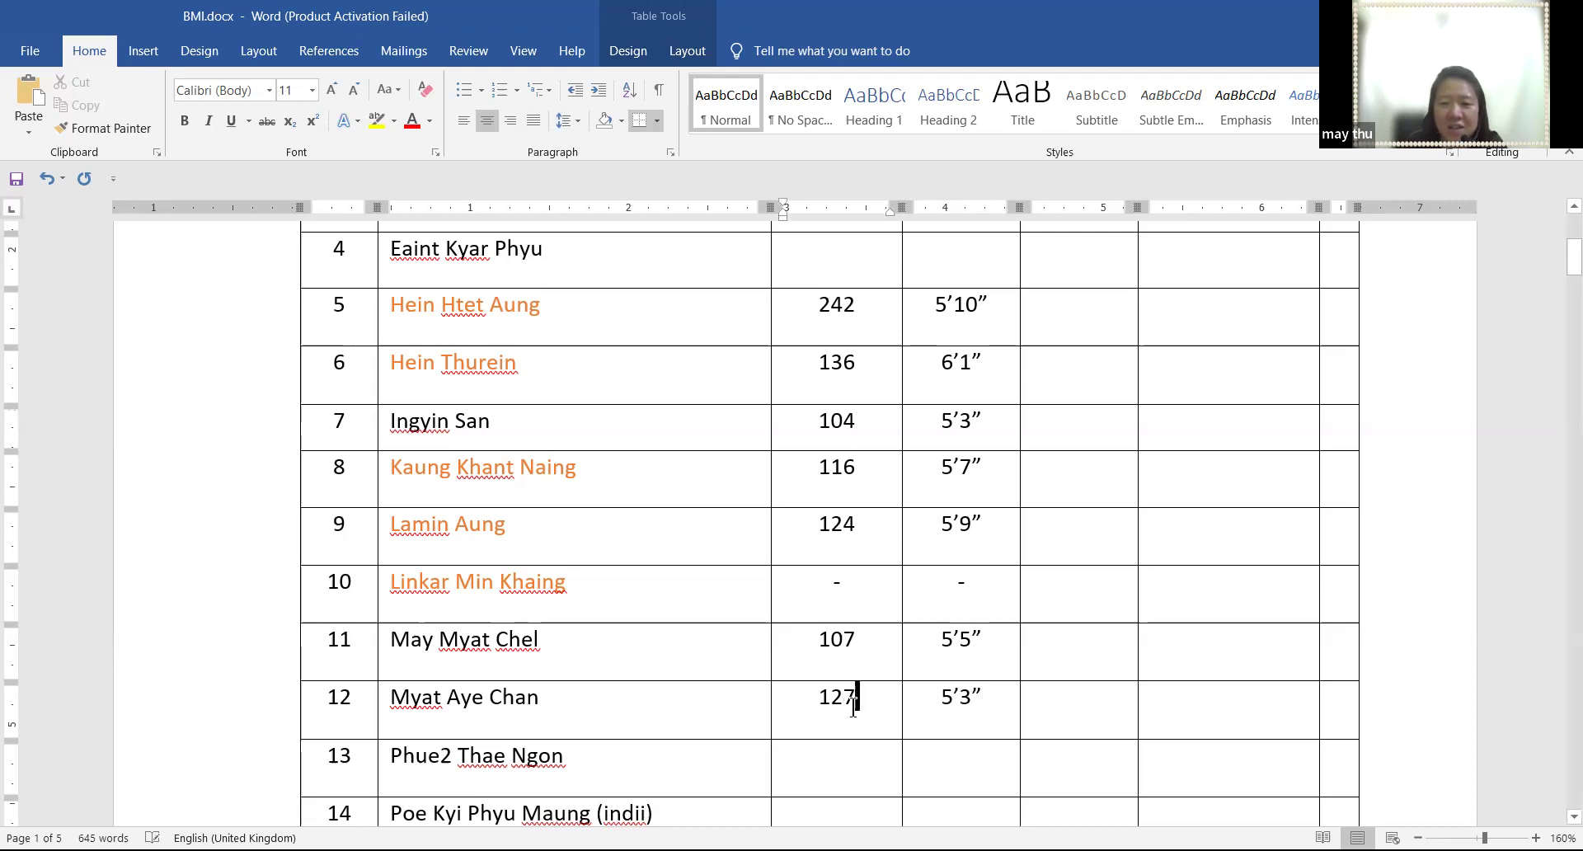
scroll(837, 713, "down", 1)
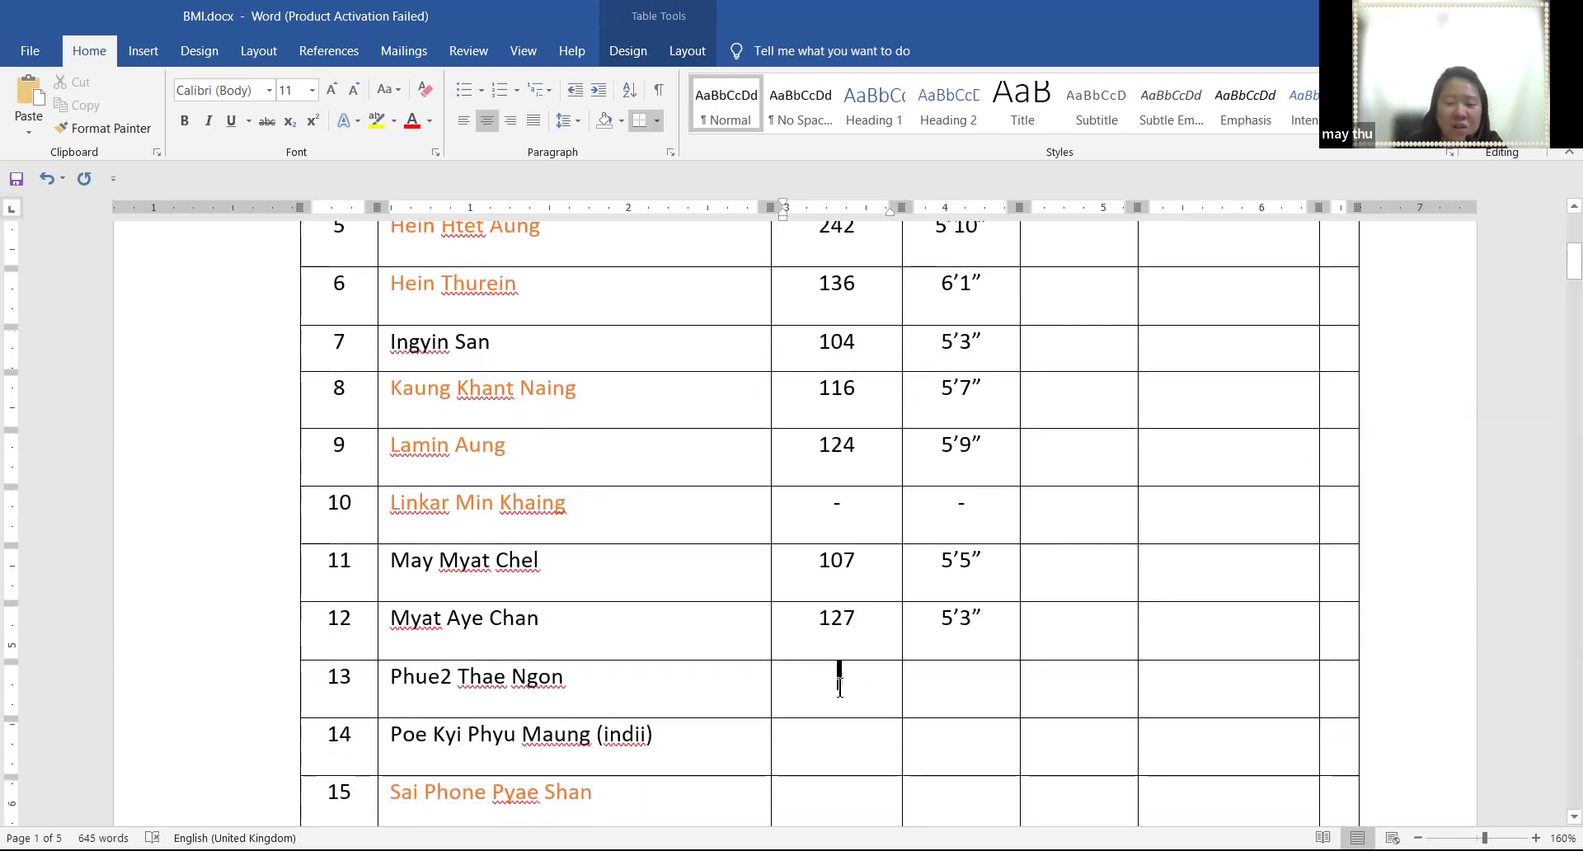
key("Right")
key("Right")
key("Right")
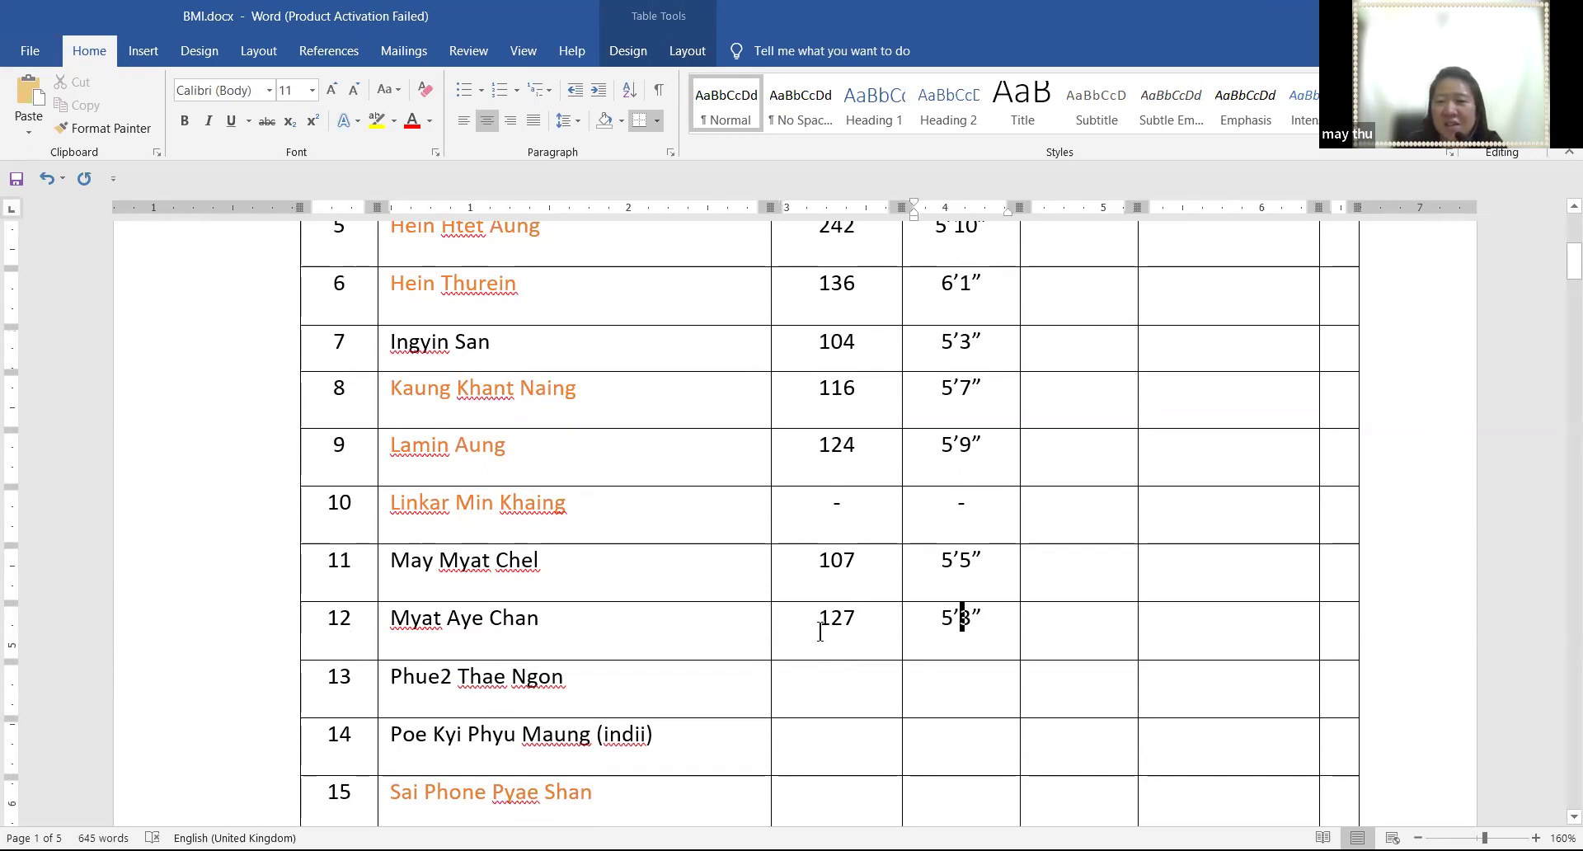
left_click(848, 561)
key("Right")
key("Right")
key("Right")
key("Right")
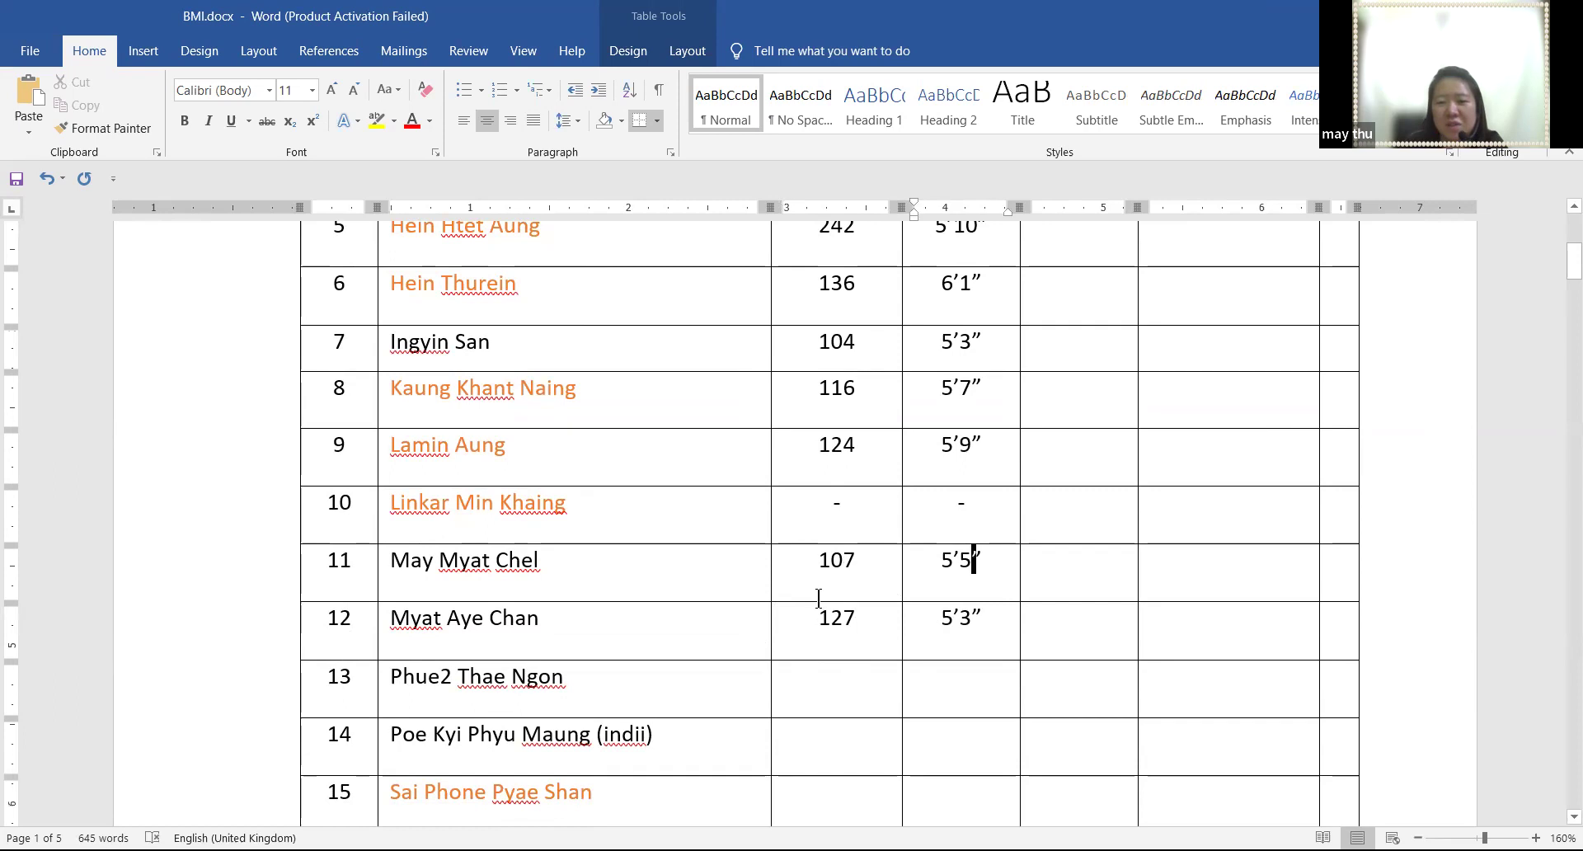
key("Left")
key("Left")
key("Left")
key("Left")
scroll(726, 616, "down", 2)
left_click(828, 609)
scroll(820, 612, "up", 2)
key("Up")
key("Right")
key("Right")
Fill in weight 120 and height 5'2" for the student in row 13
left_click(804, 675)
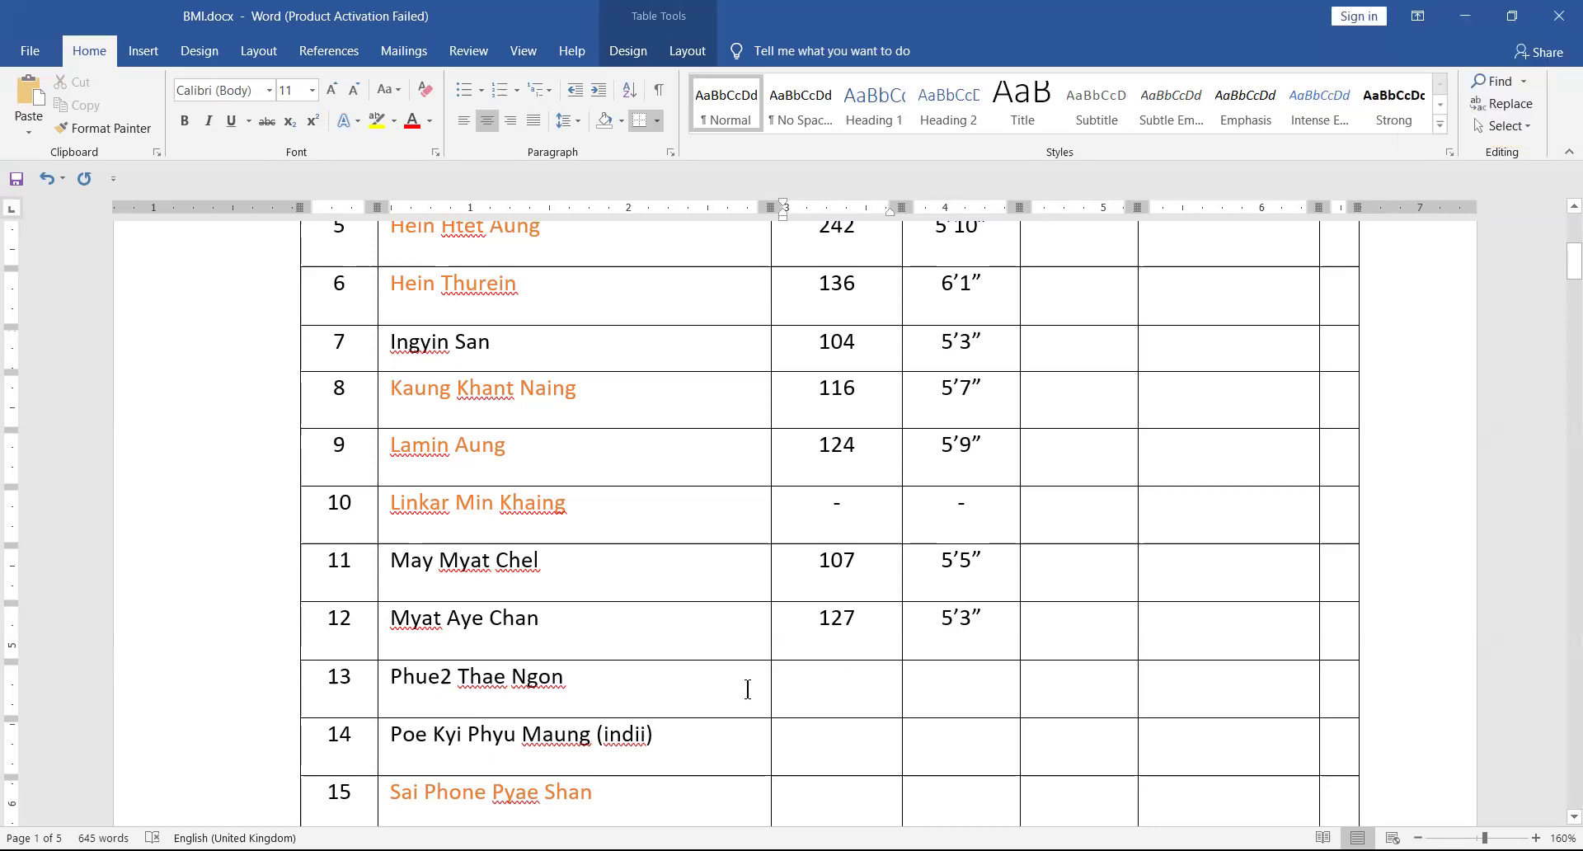
type("120")
left_click(951, 673)
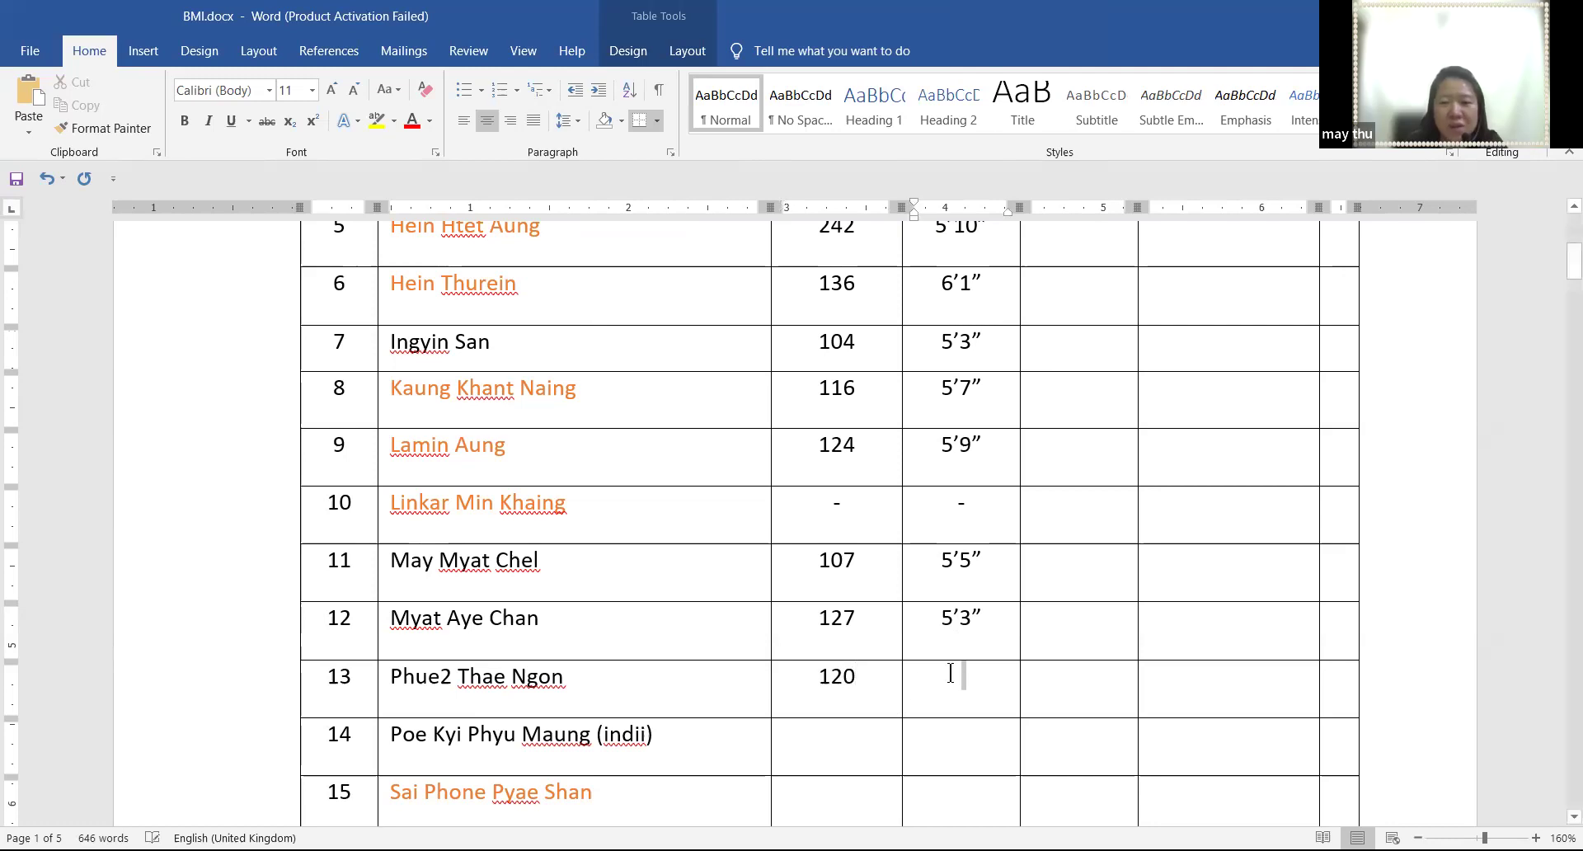
type("5")
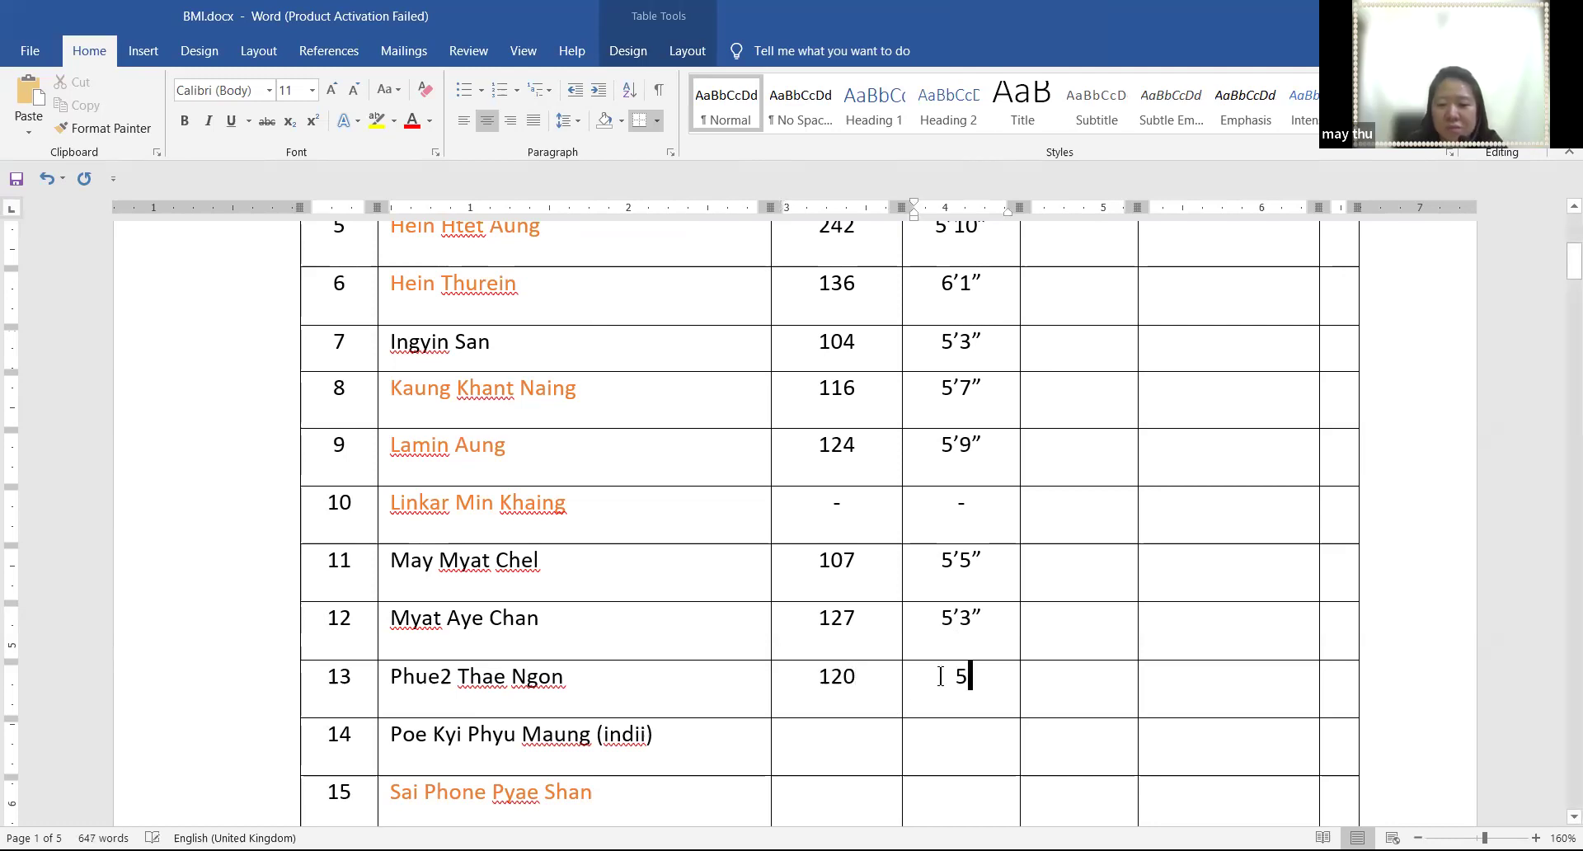
type("'2")
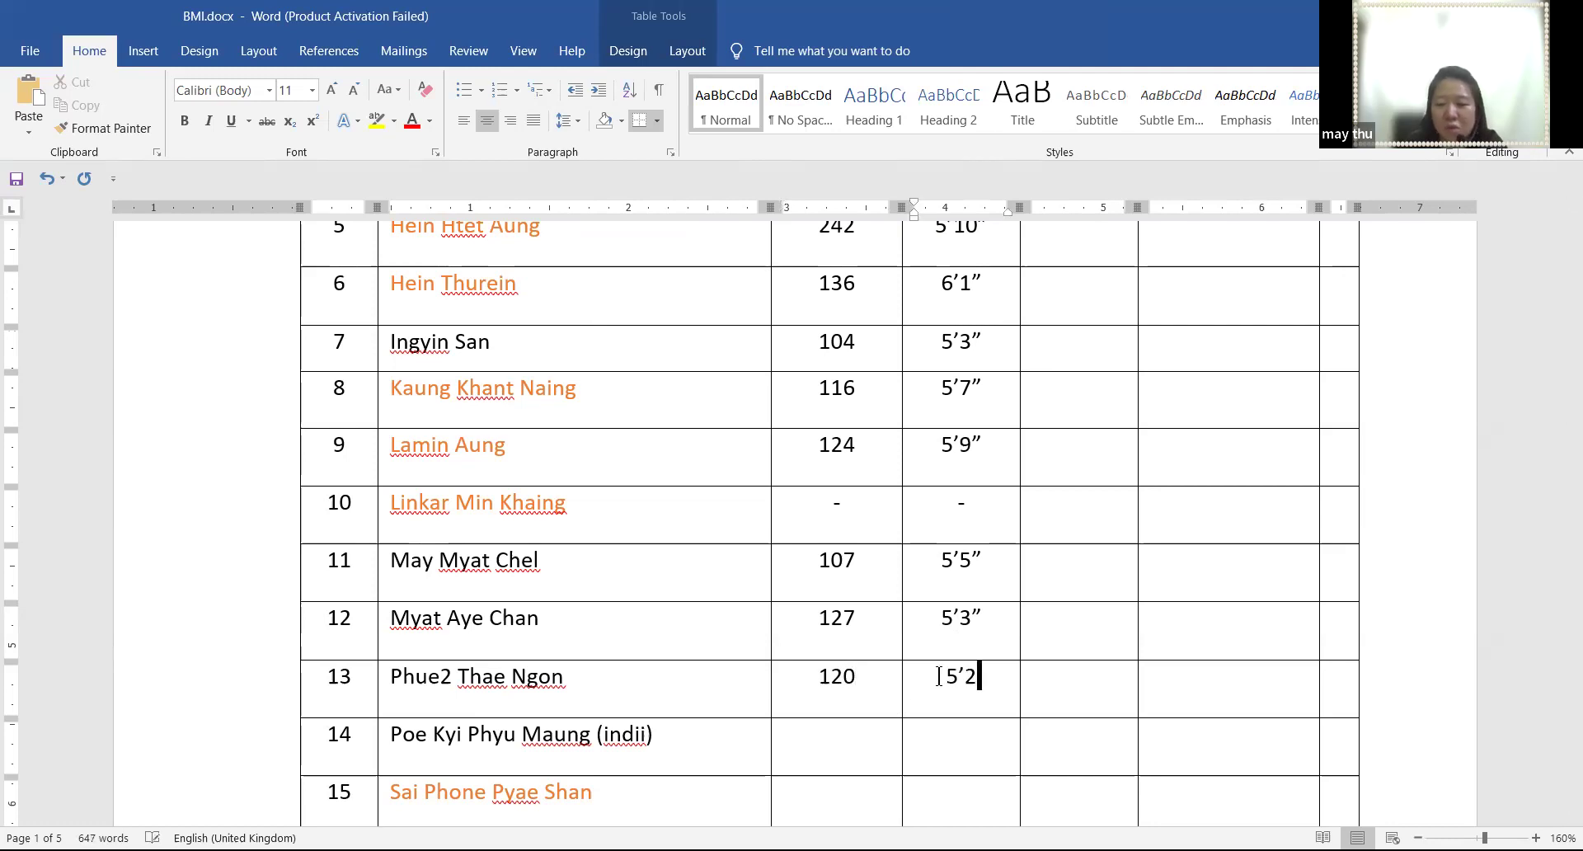
type("\"")
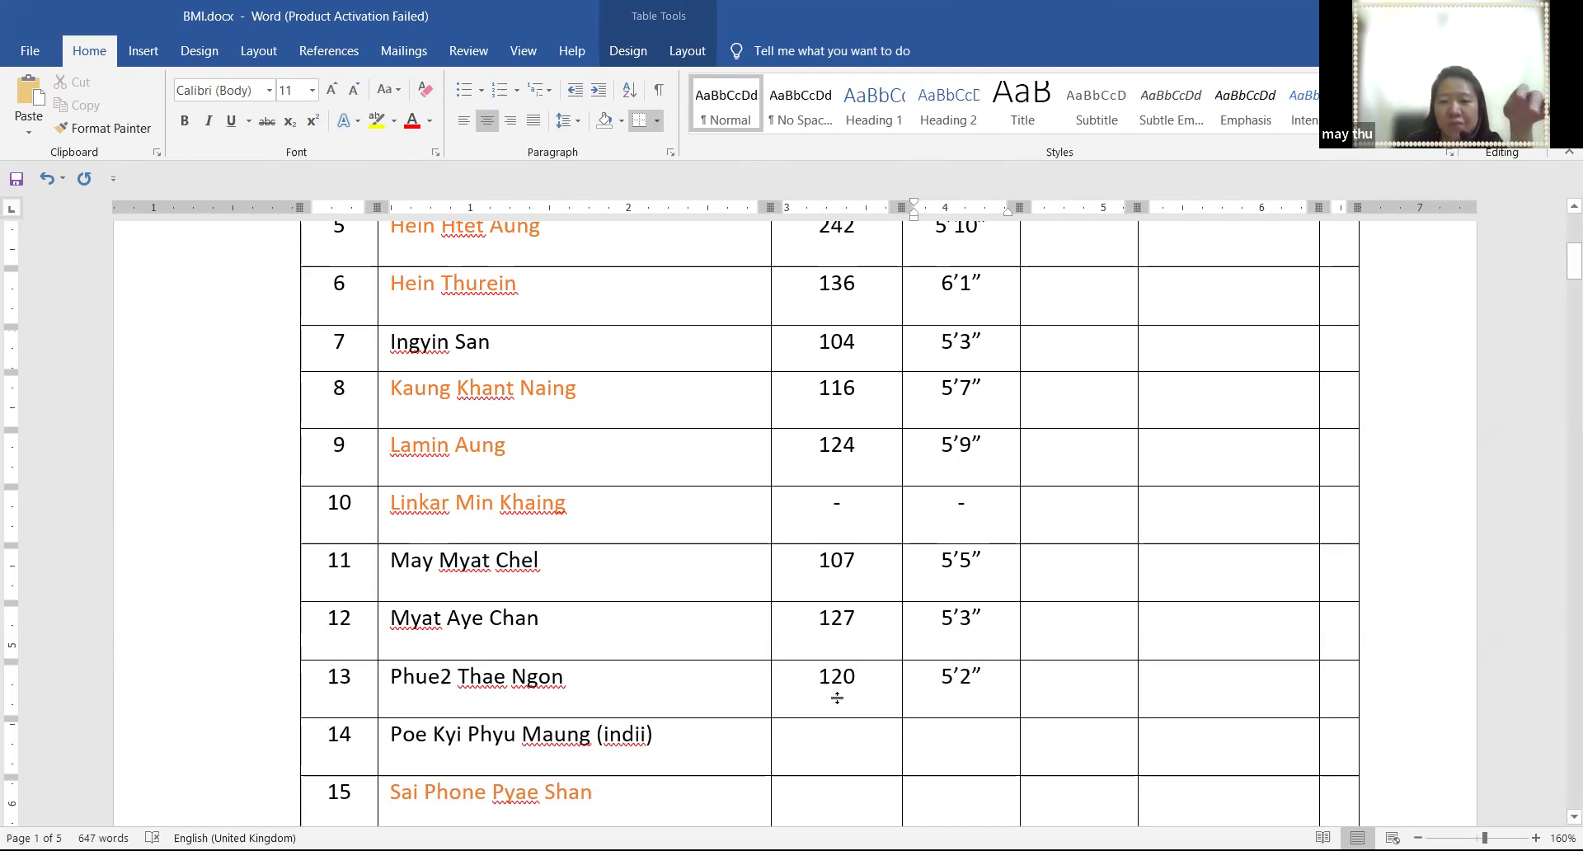
Enter weight 100 and height 5'2" for the student in row 14
scroll(850, 667, "down", 1)
left_click(850, 668)
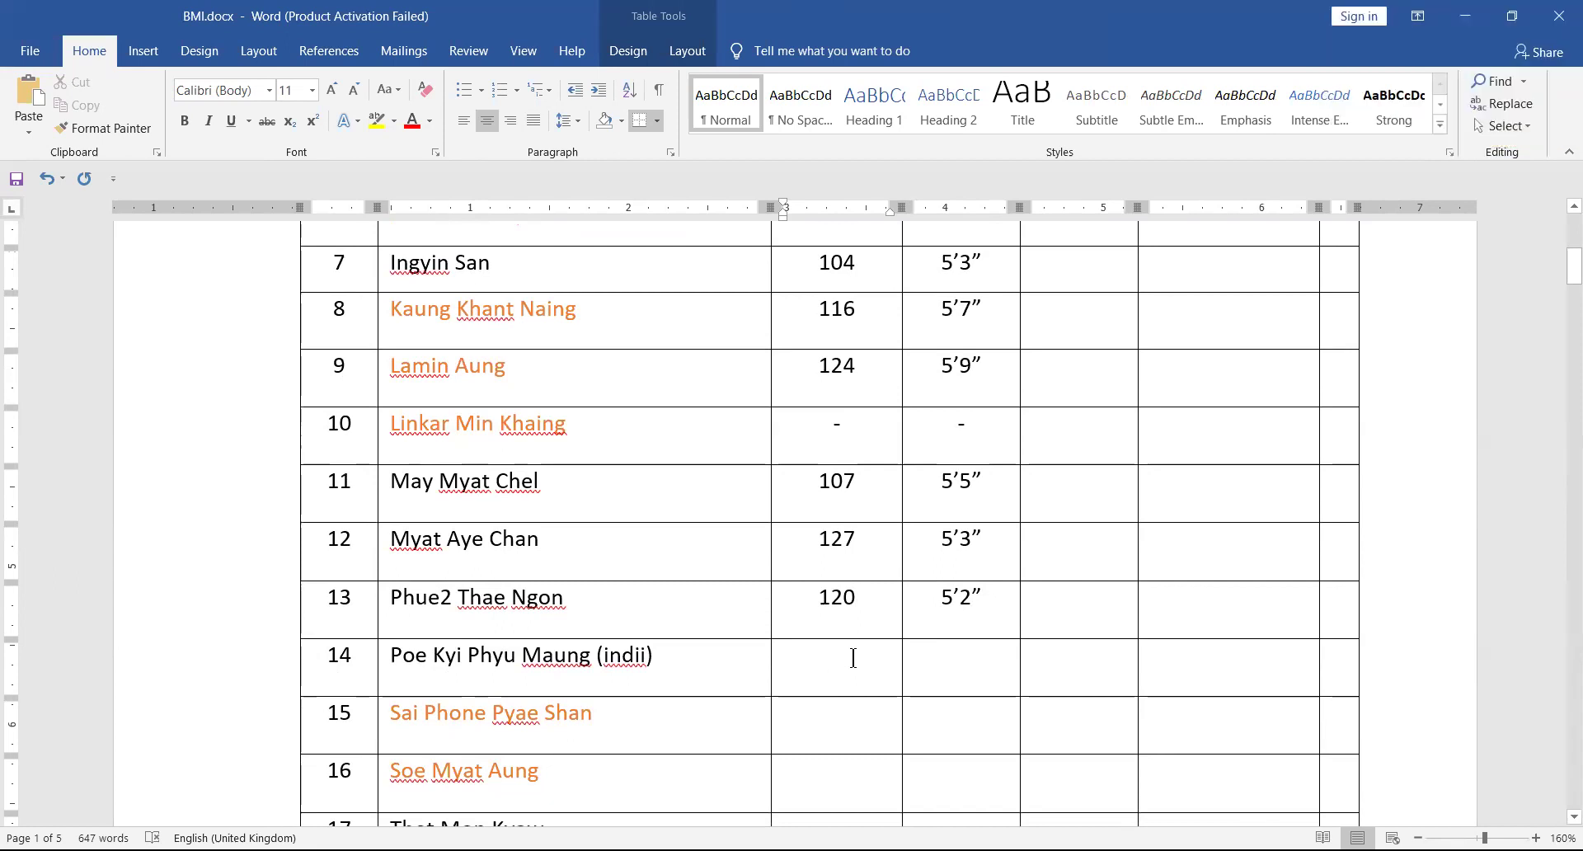
type("100")
left_click(960, 666)
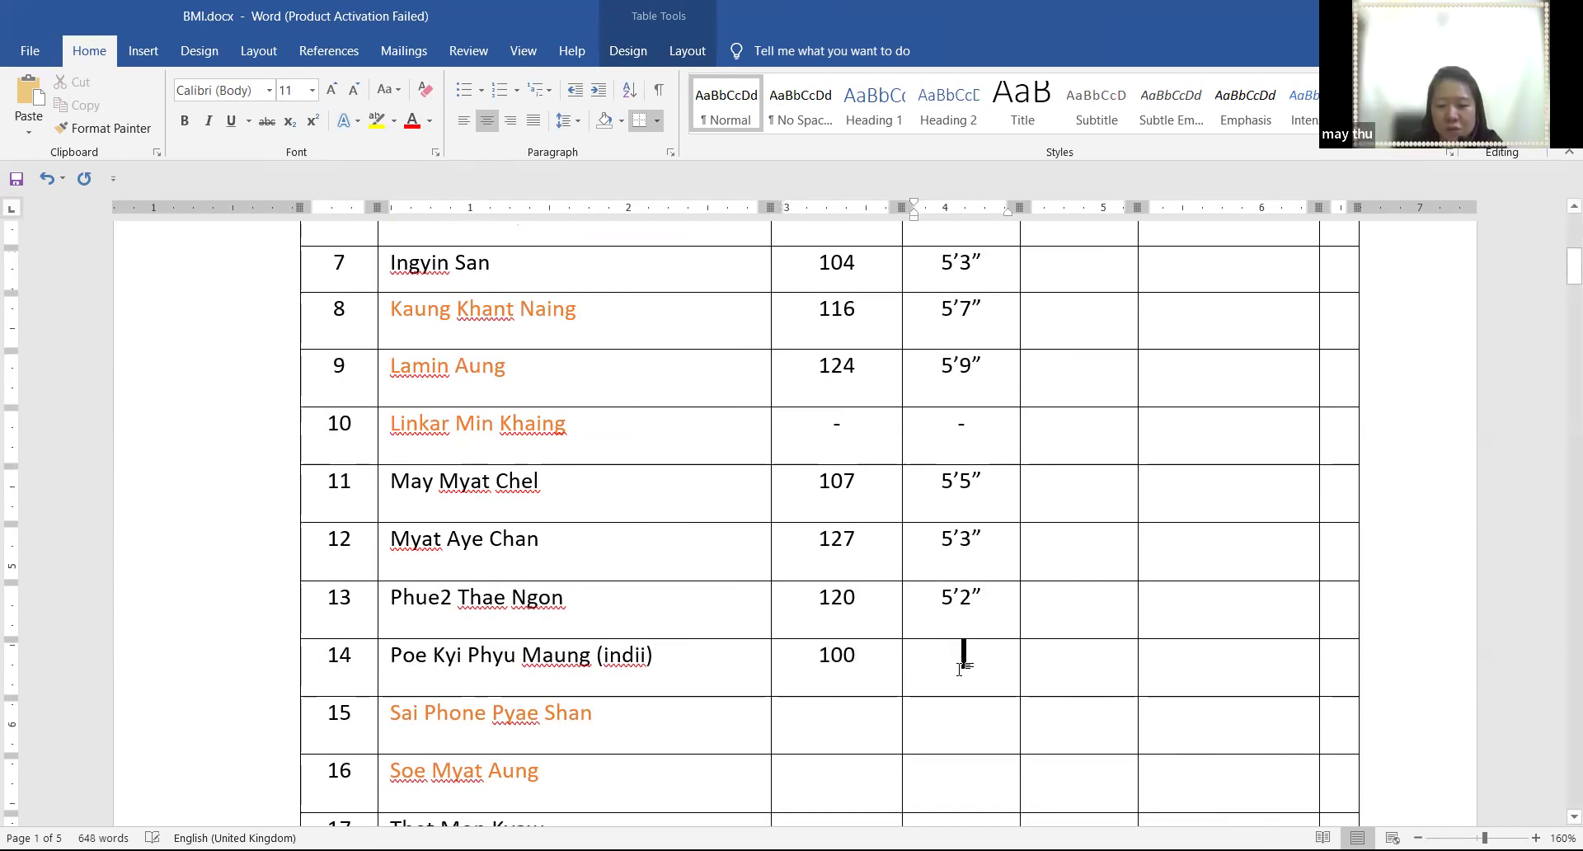
type("5")
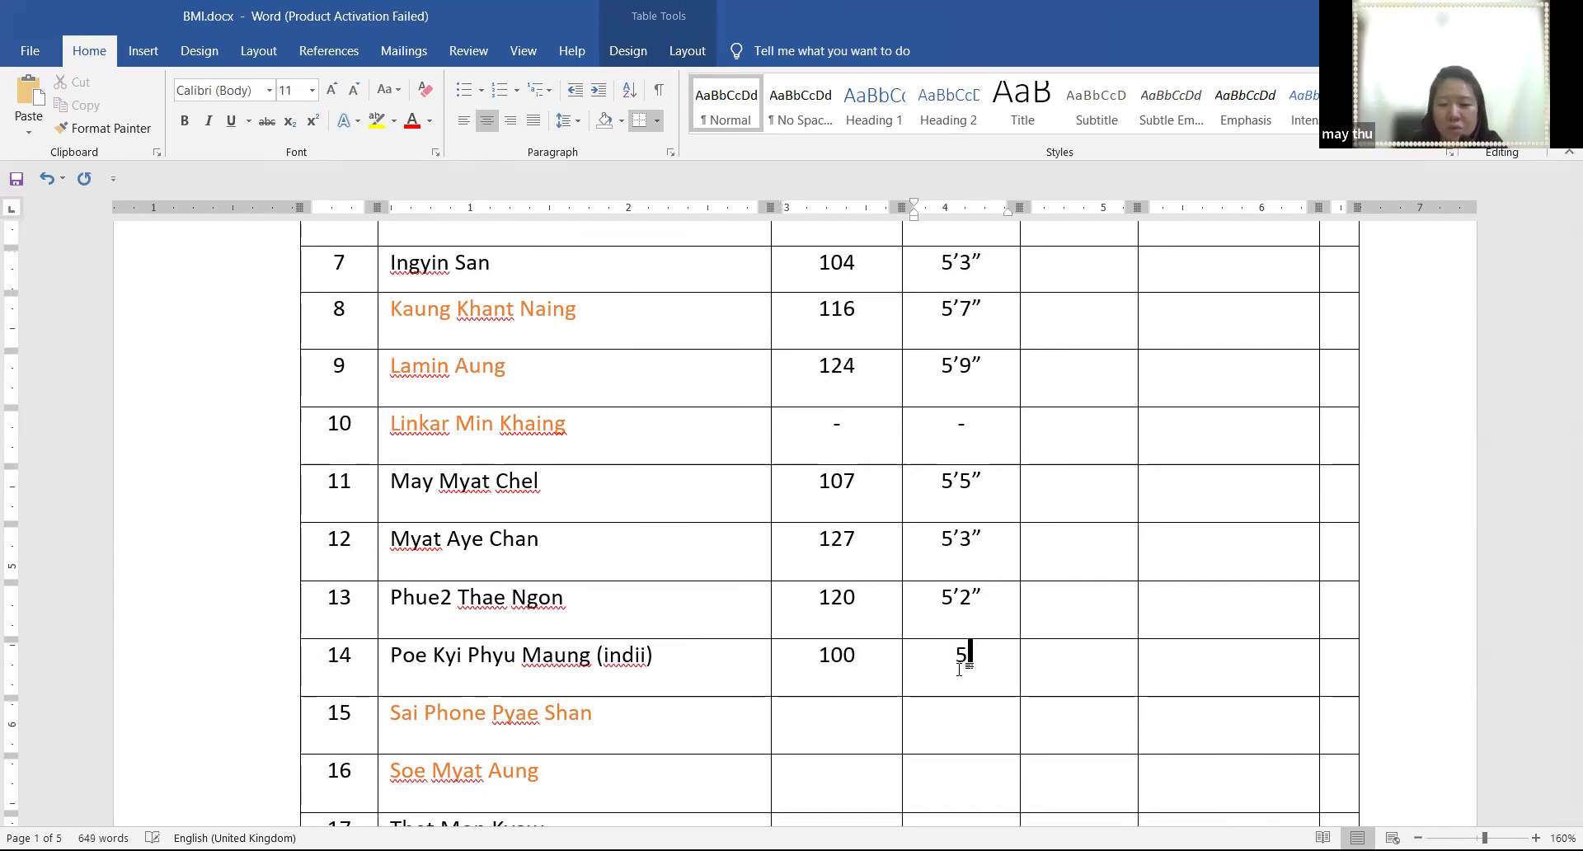
type("'")
type("3")
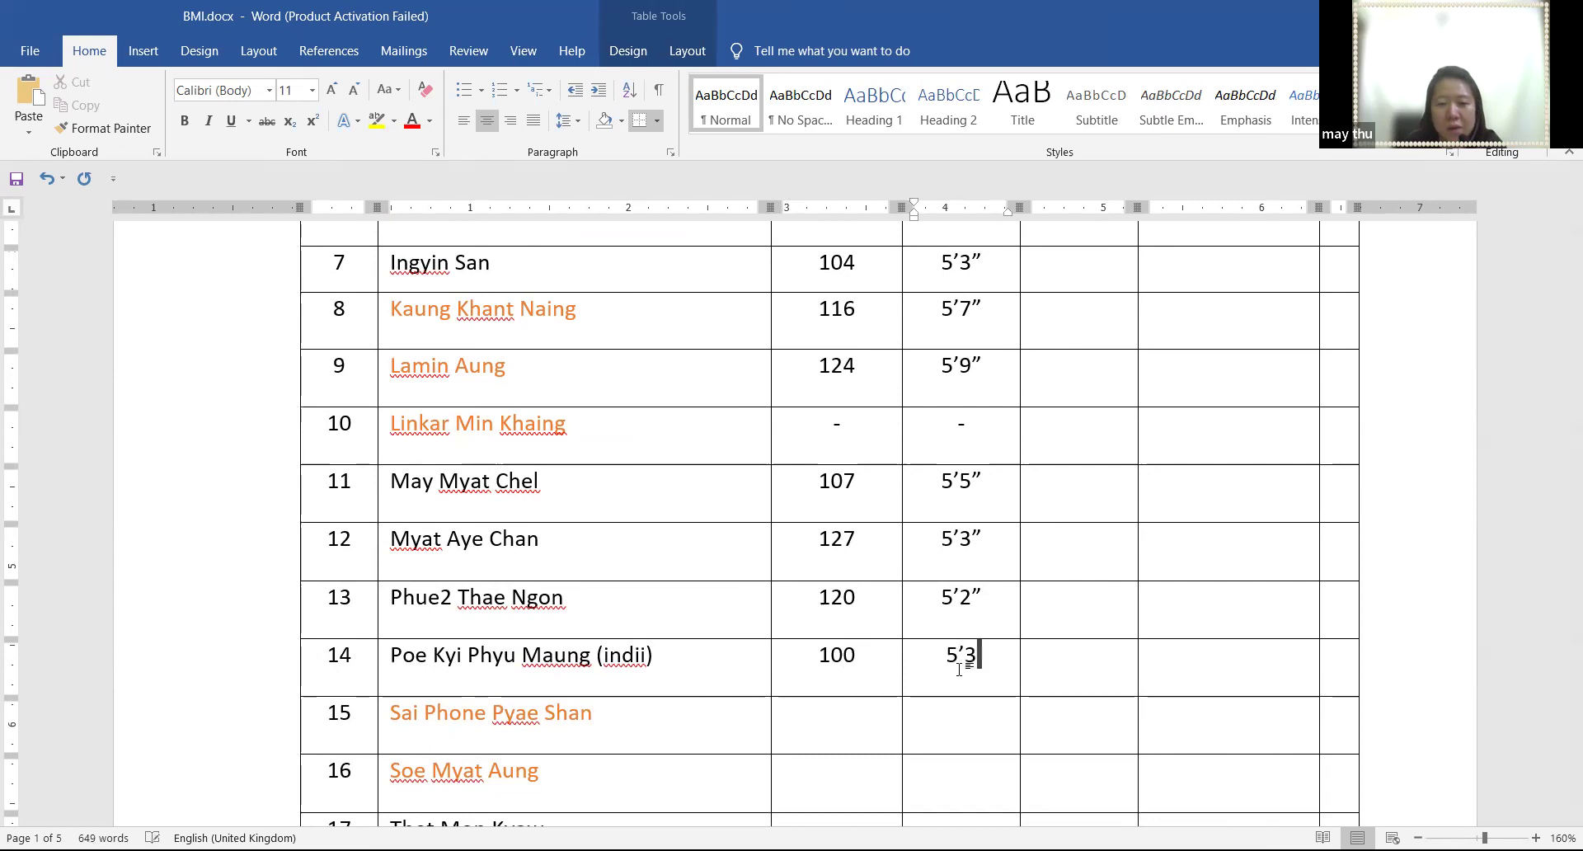
key("BackSpace")
type("2\"")
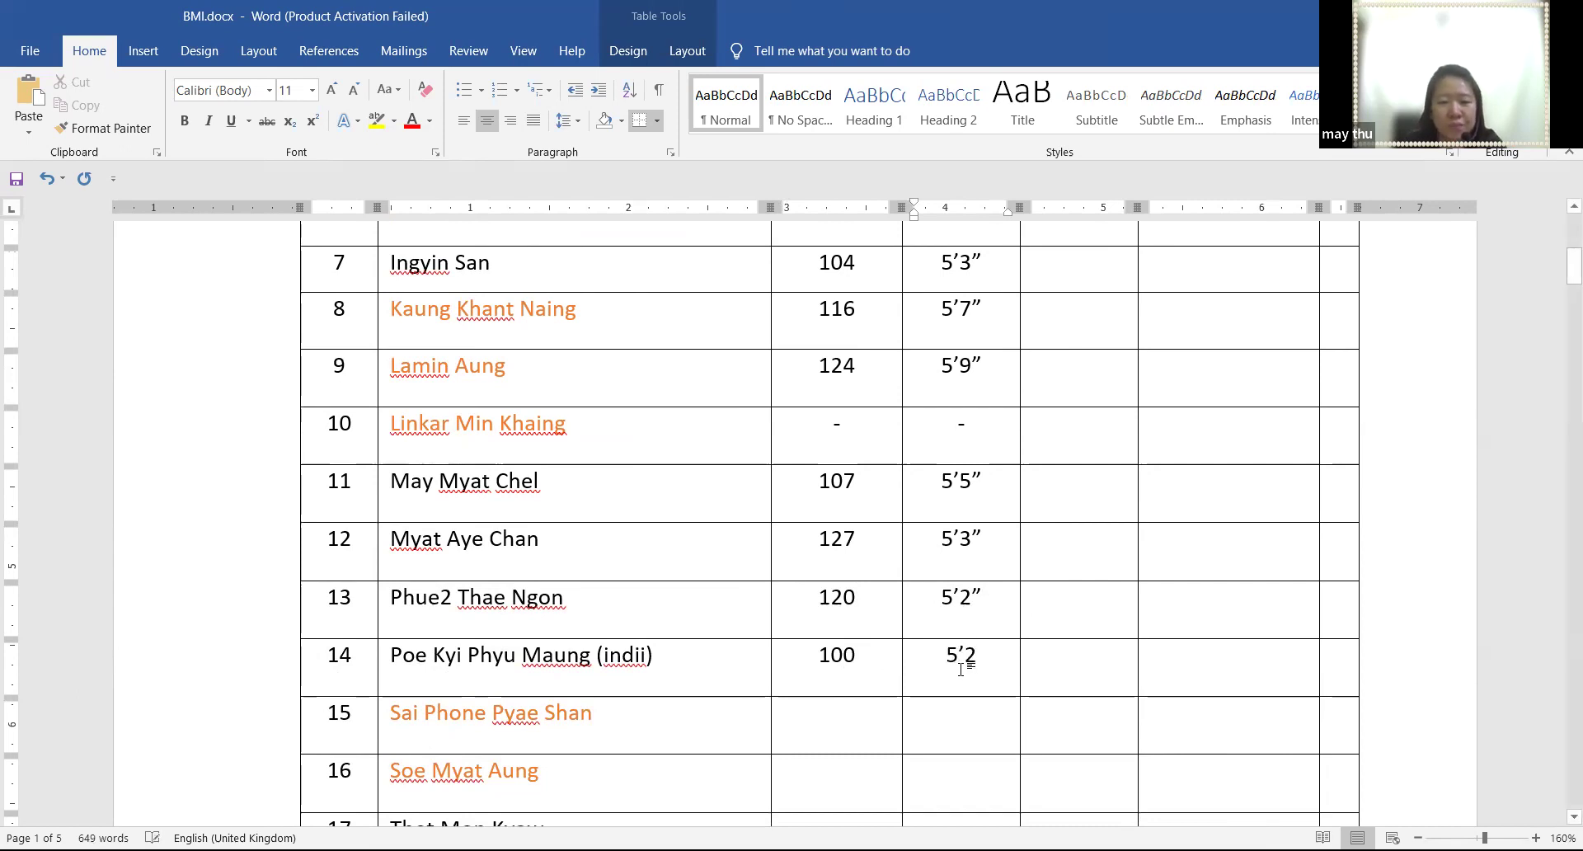
Go back to the first student in the table and fill in weight 163 and height 5'9"
scroll(837, 652, "down", 1)
left_click(838, 652)
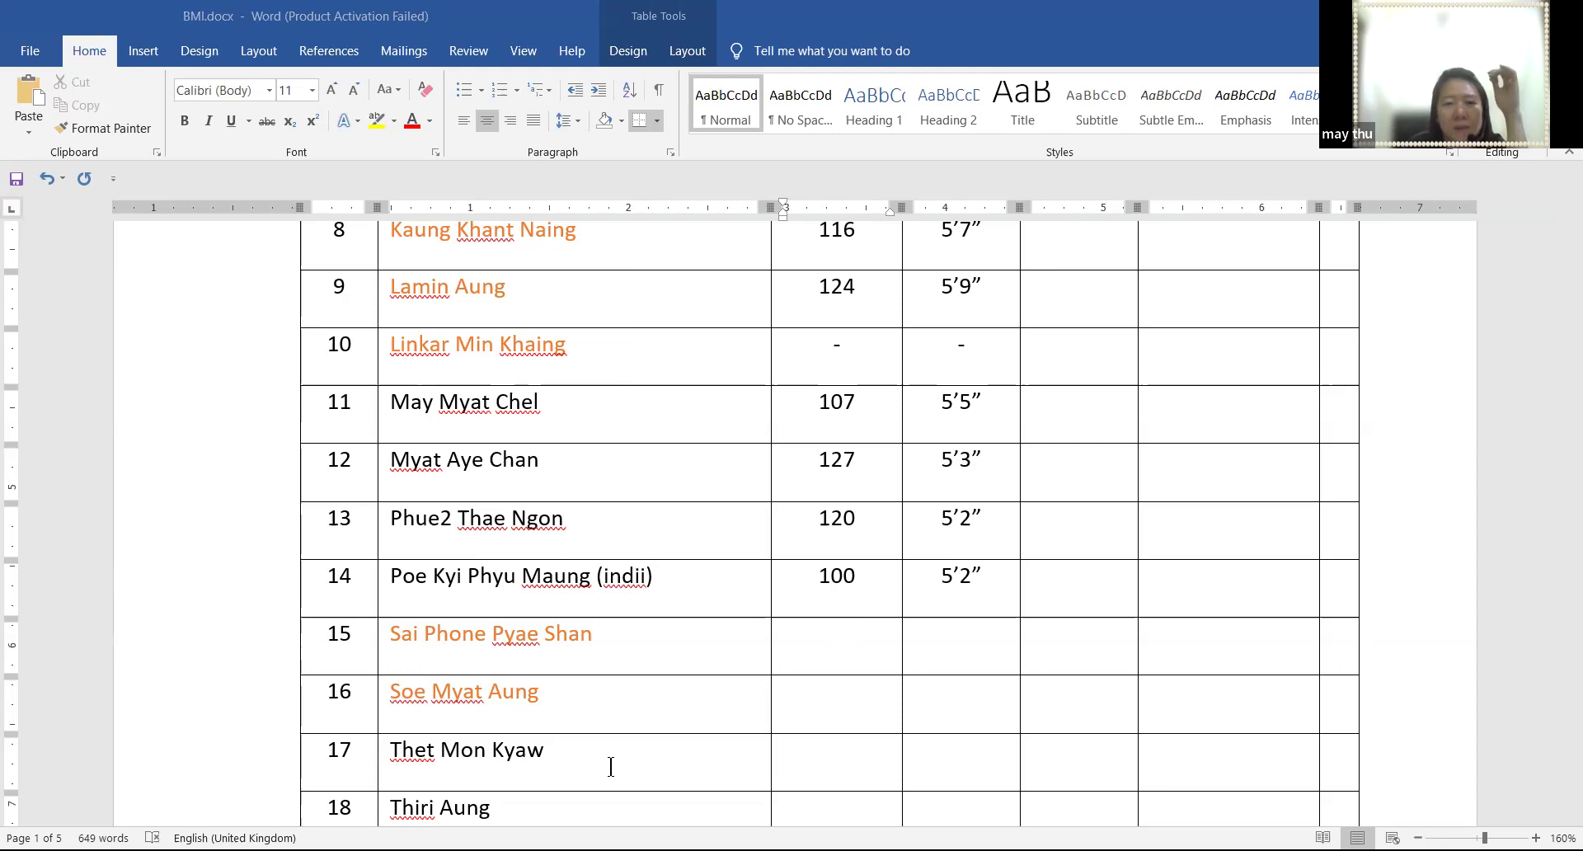
scroll(610, 544, "up", 5)
left_click(833, 402)
type("163")
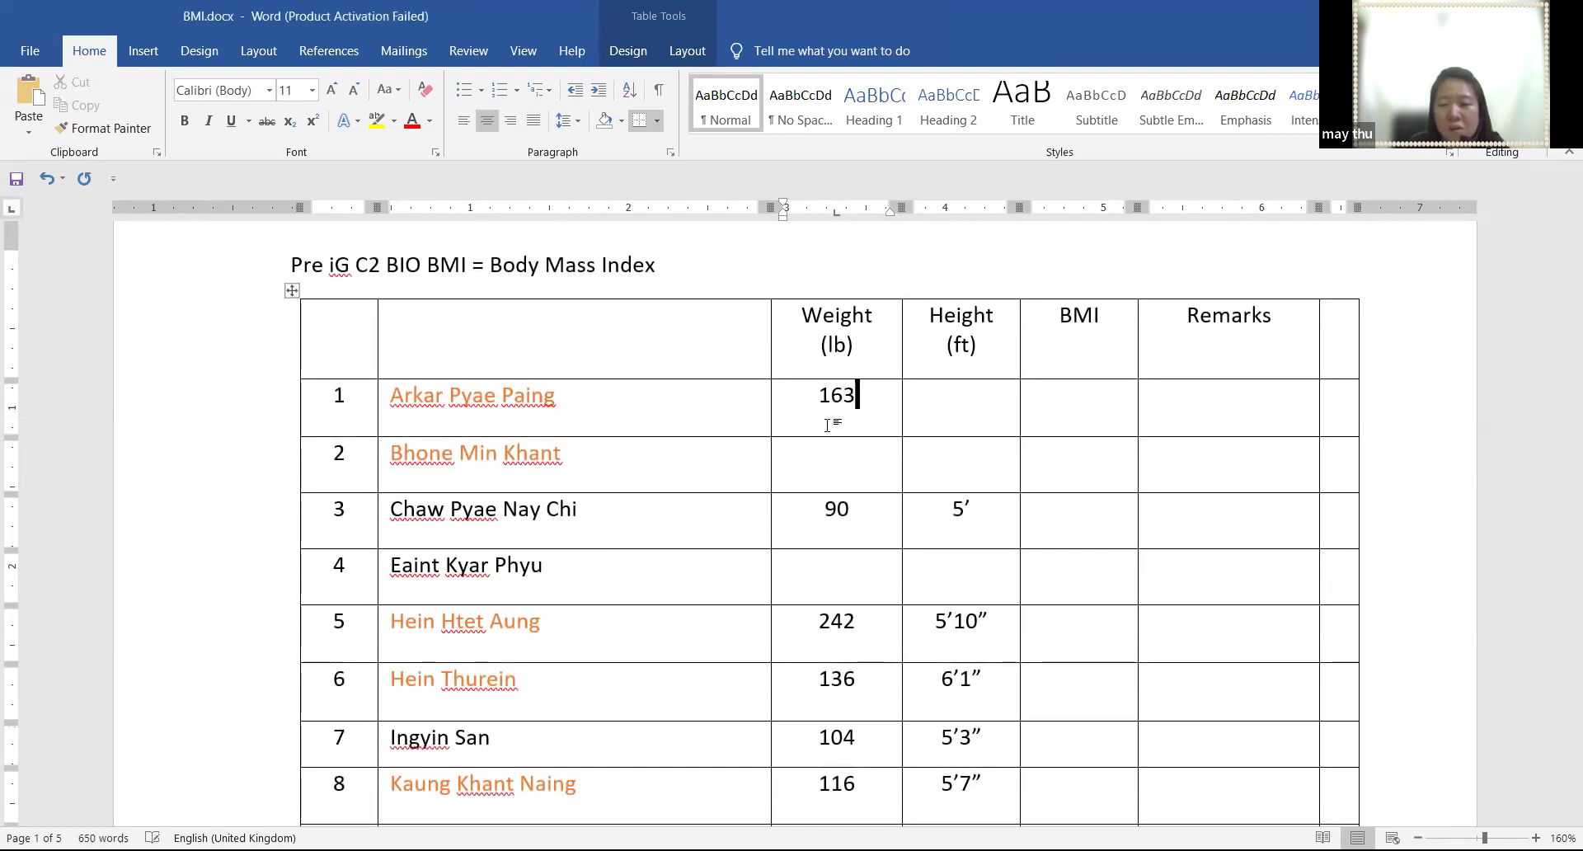
left_click(940, 413)
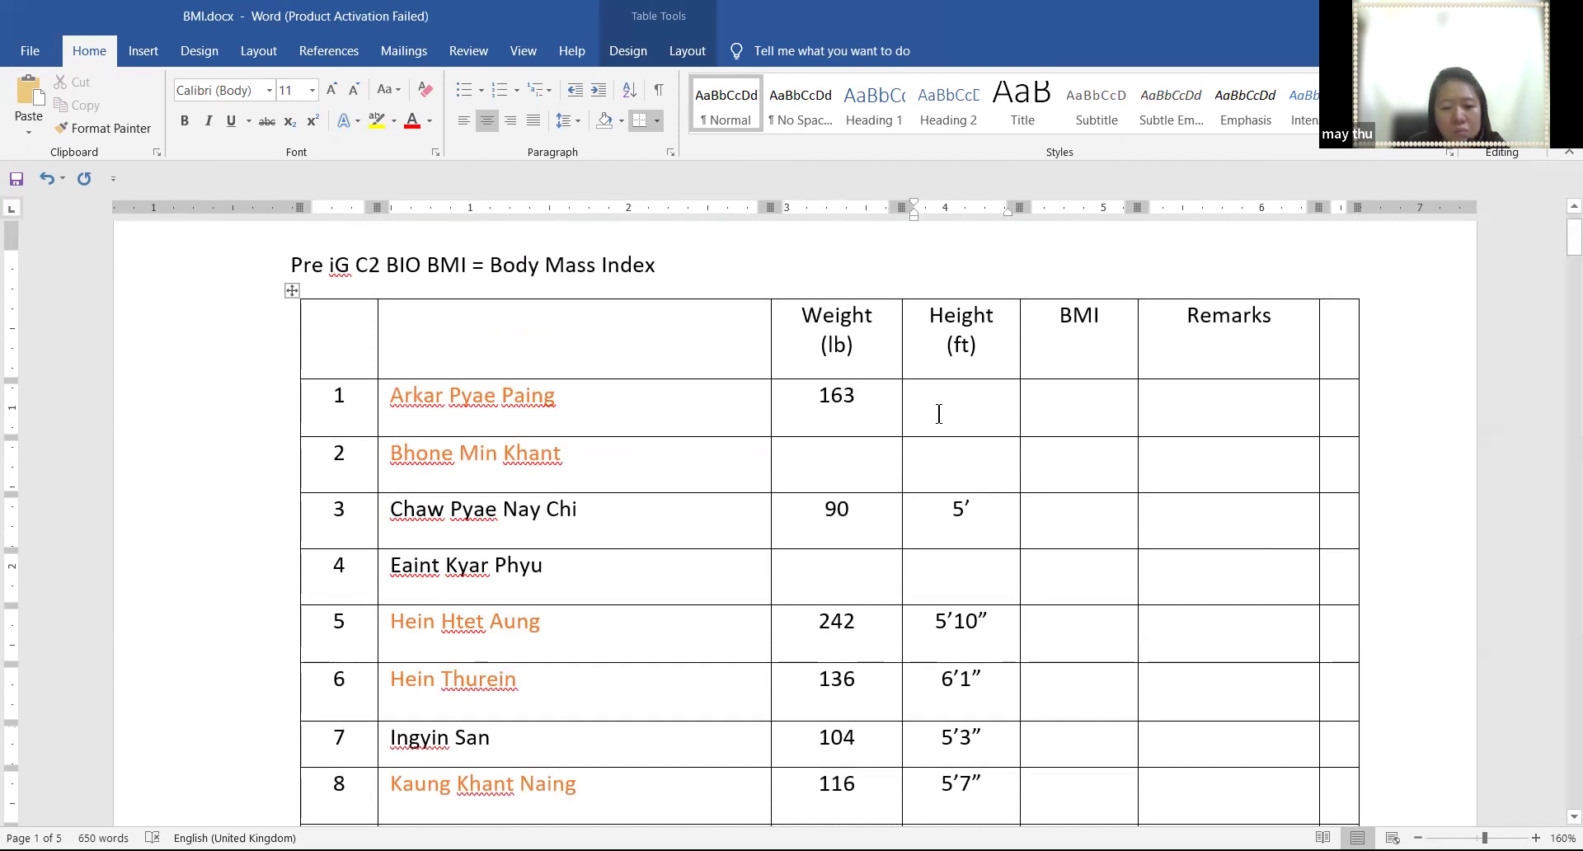
type("5'")
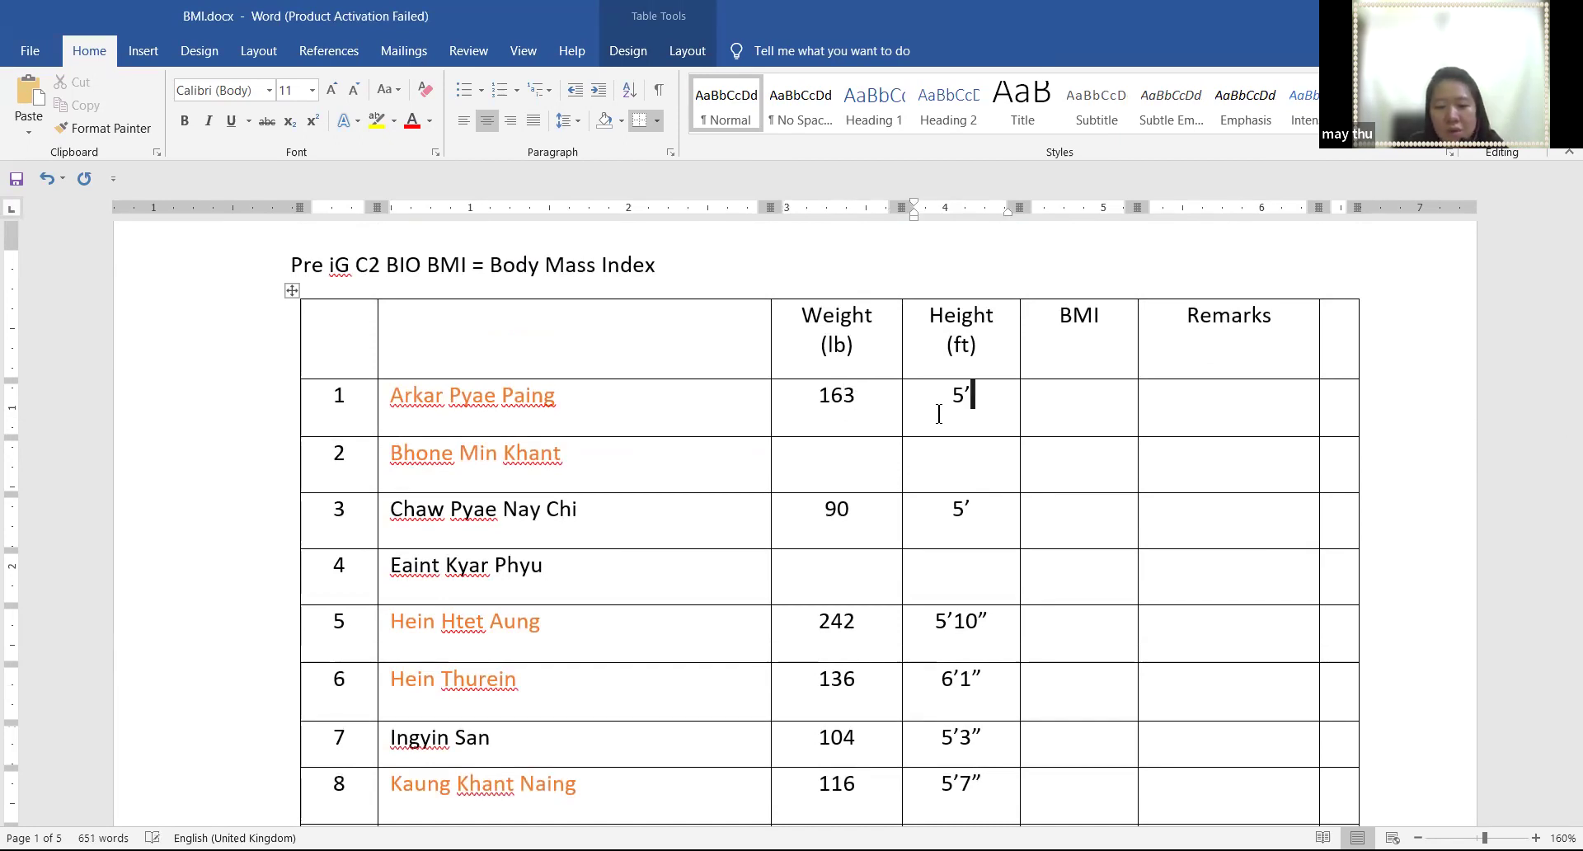
type("9")
type("\"")
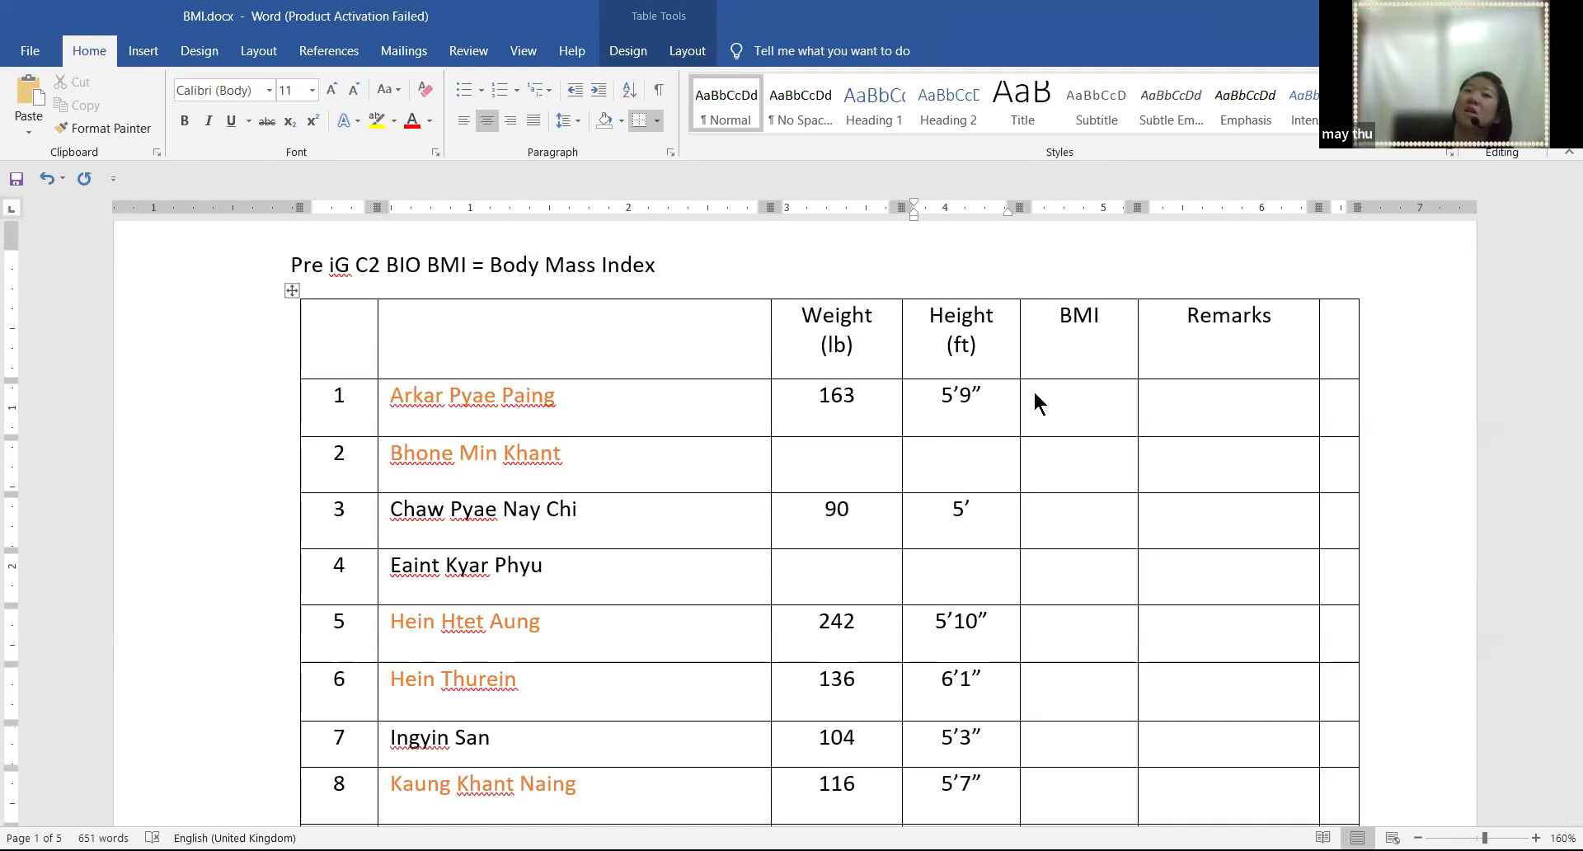
Leave row 2 blank and enter weight 105 and height 5'2" for the student in row 4
left_click(827, 467)
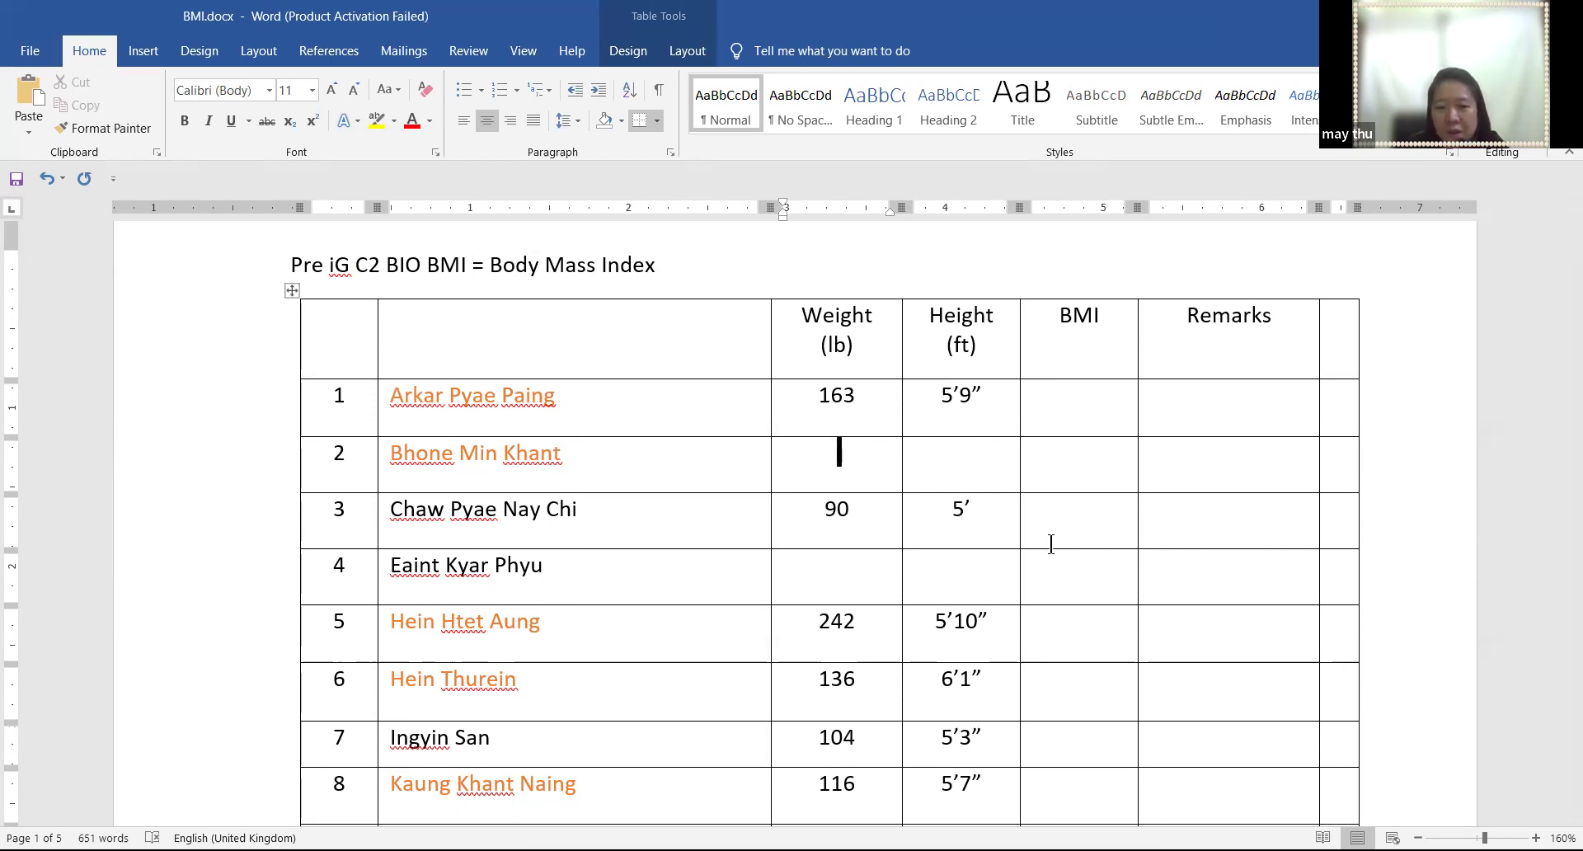
left_click(851, 578)
type("105")
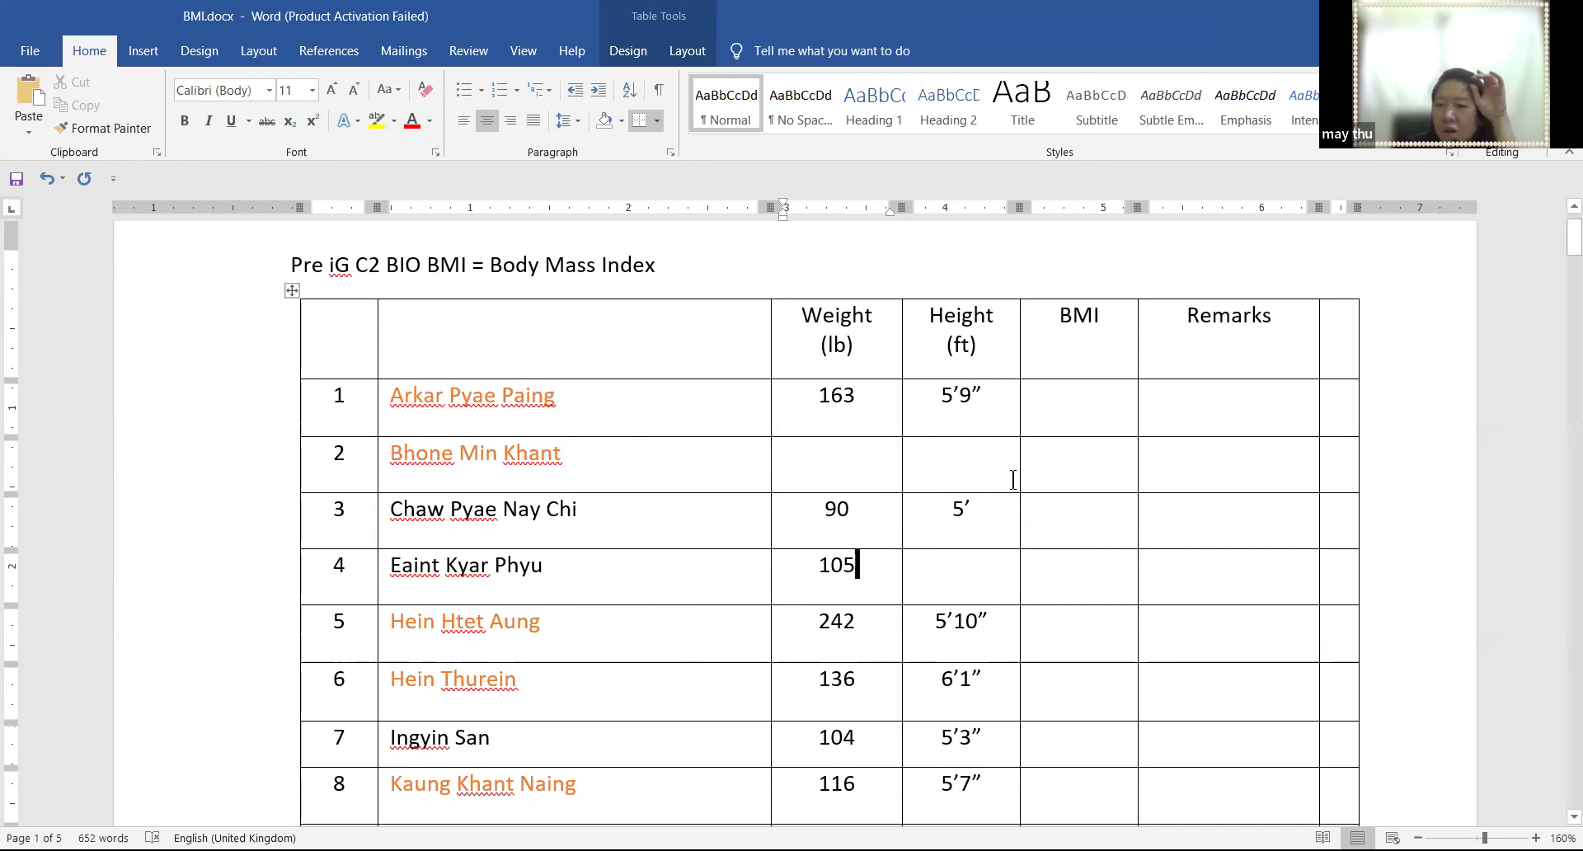
scroll(1013, 480, "down", 1)
scroll(1013, 480, "up", 2)
left_click(949, 647)
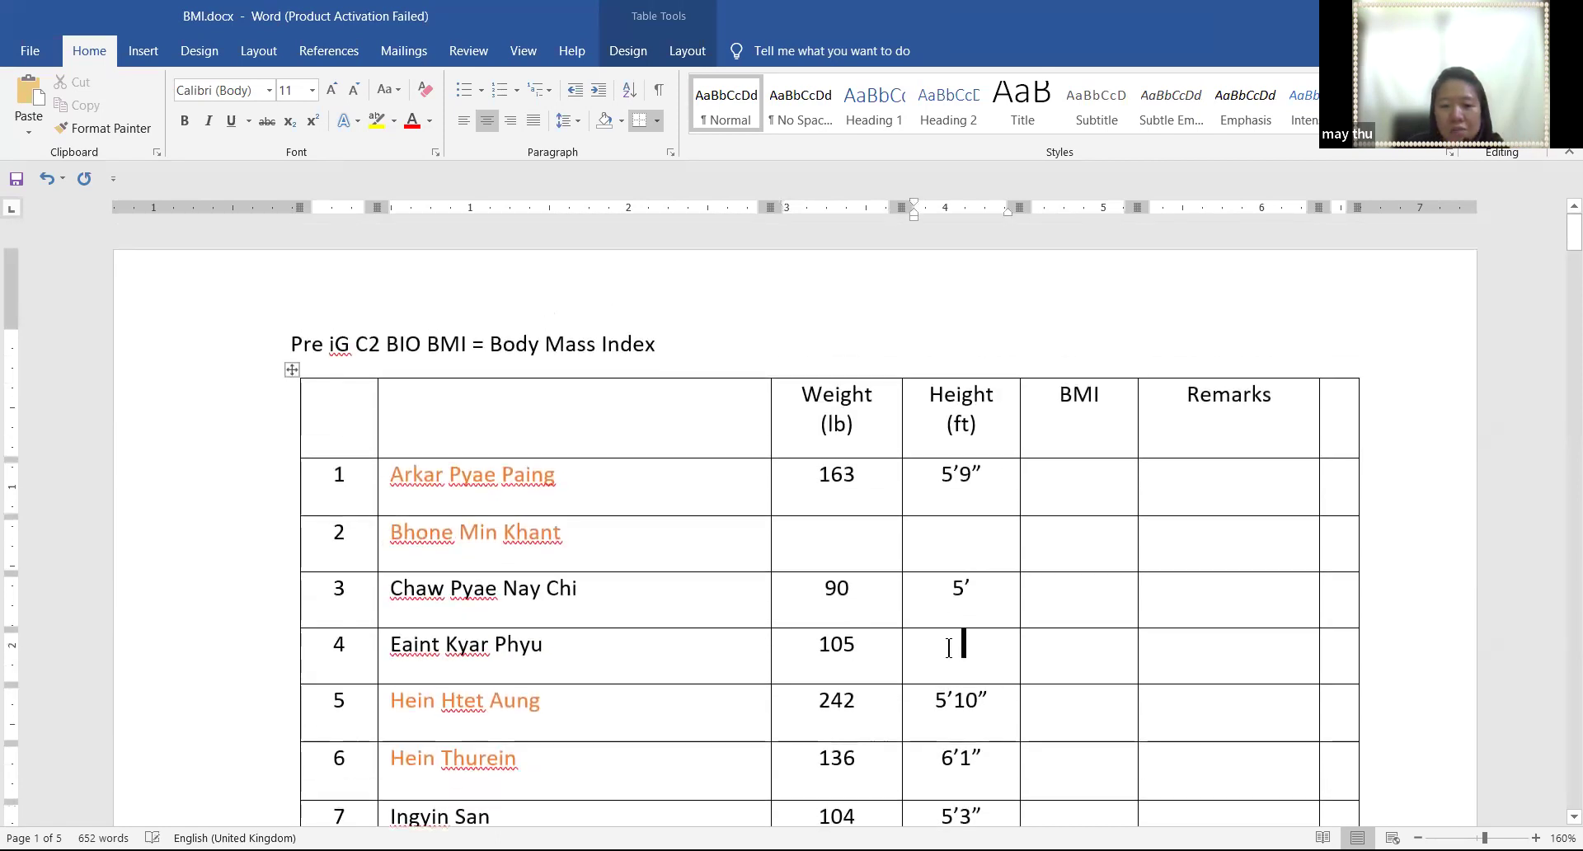
type("5")
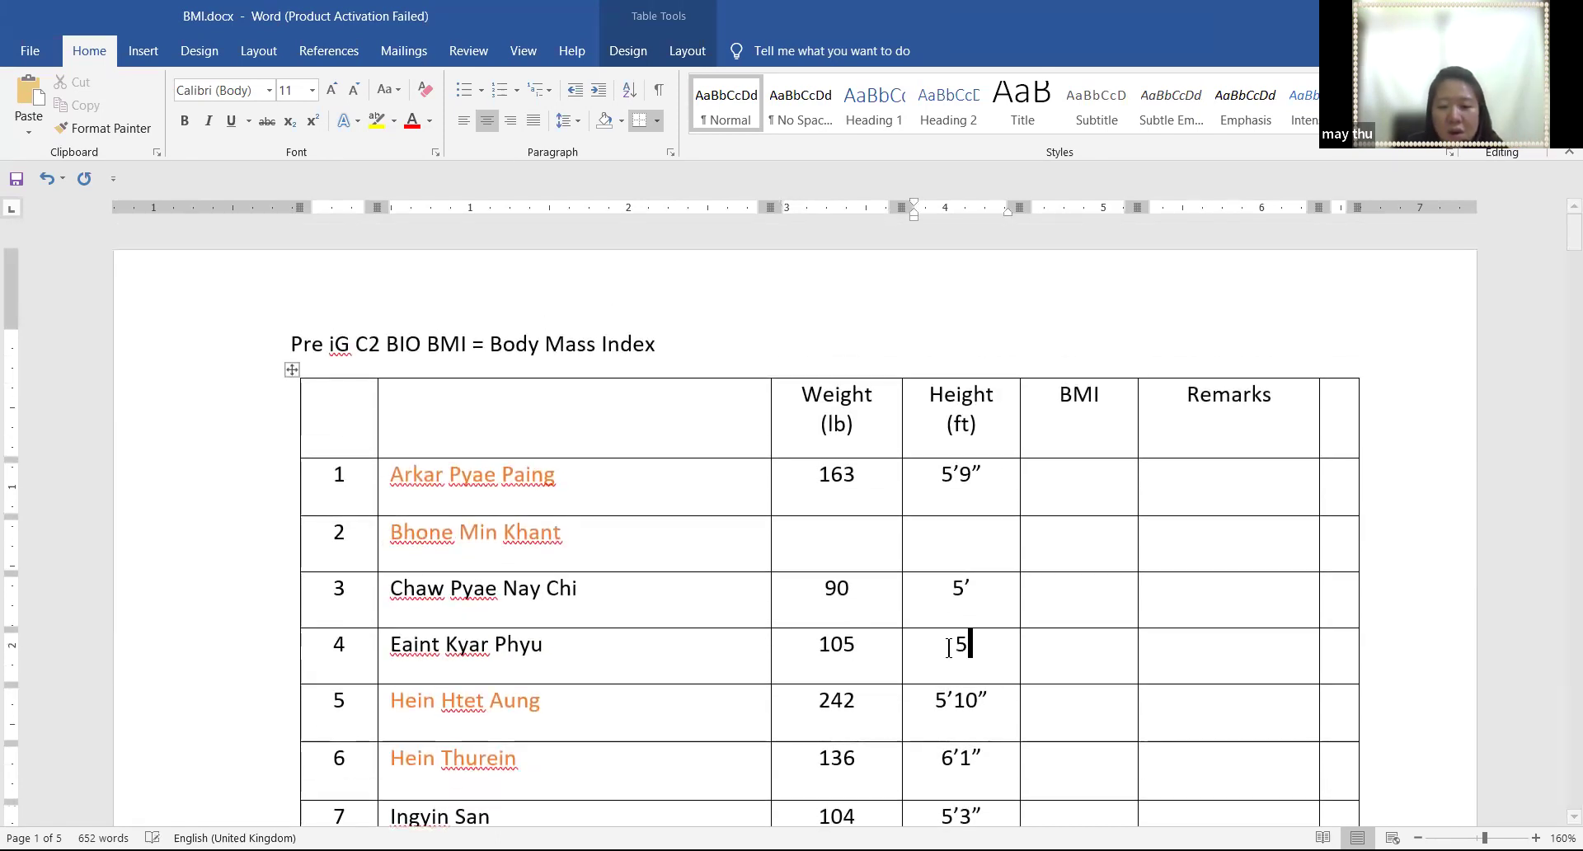
type("'2")
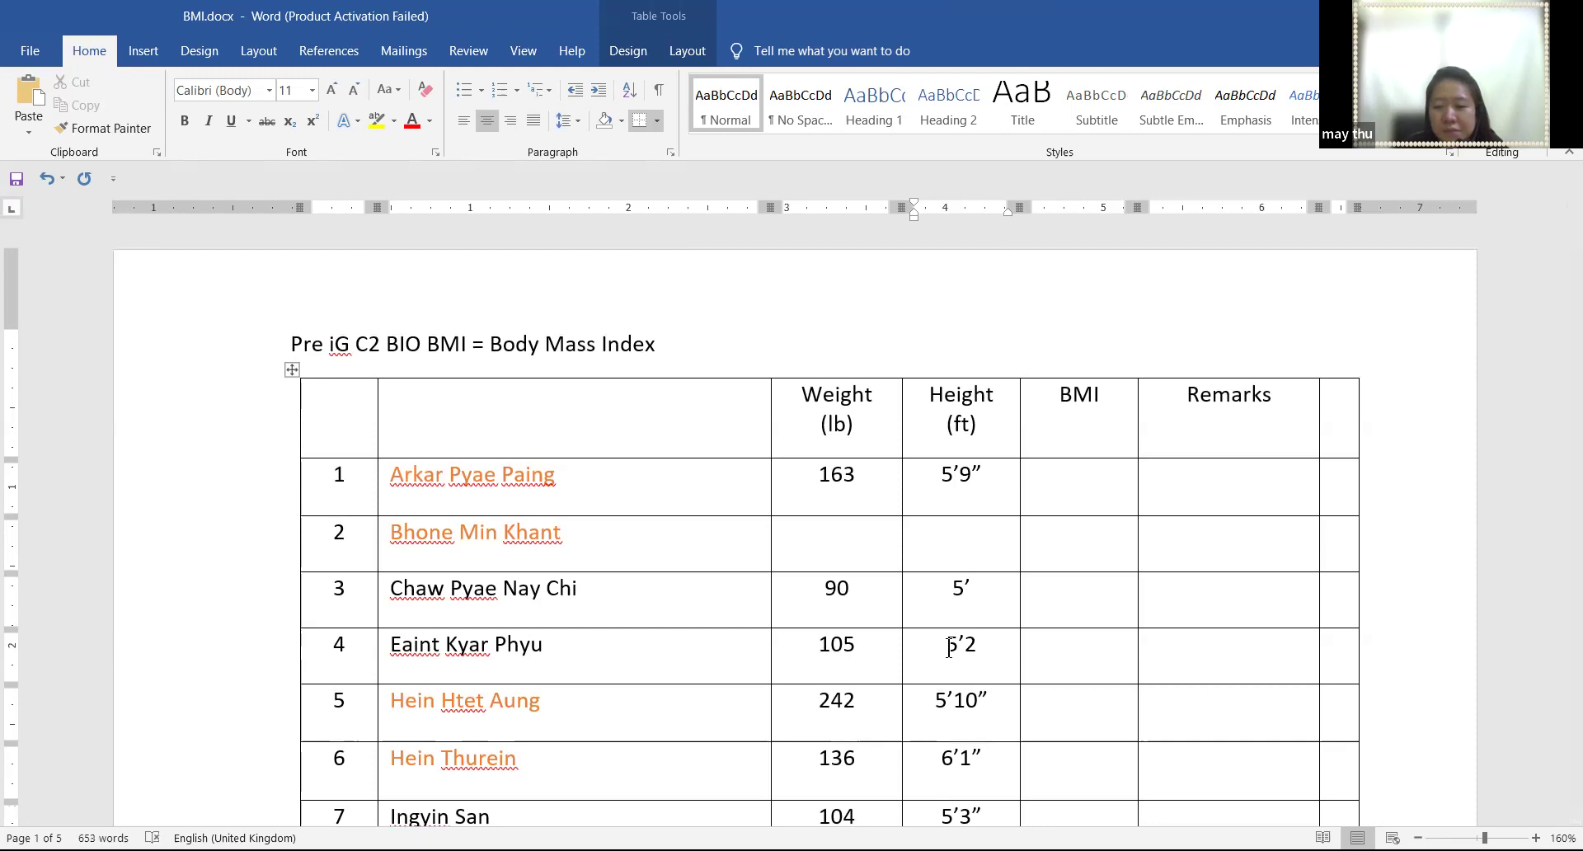
type("\"")
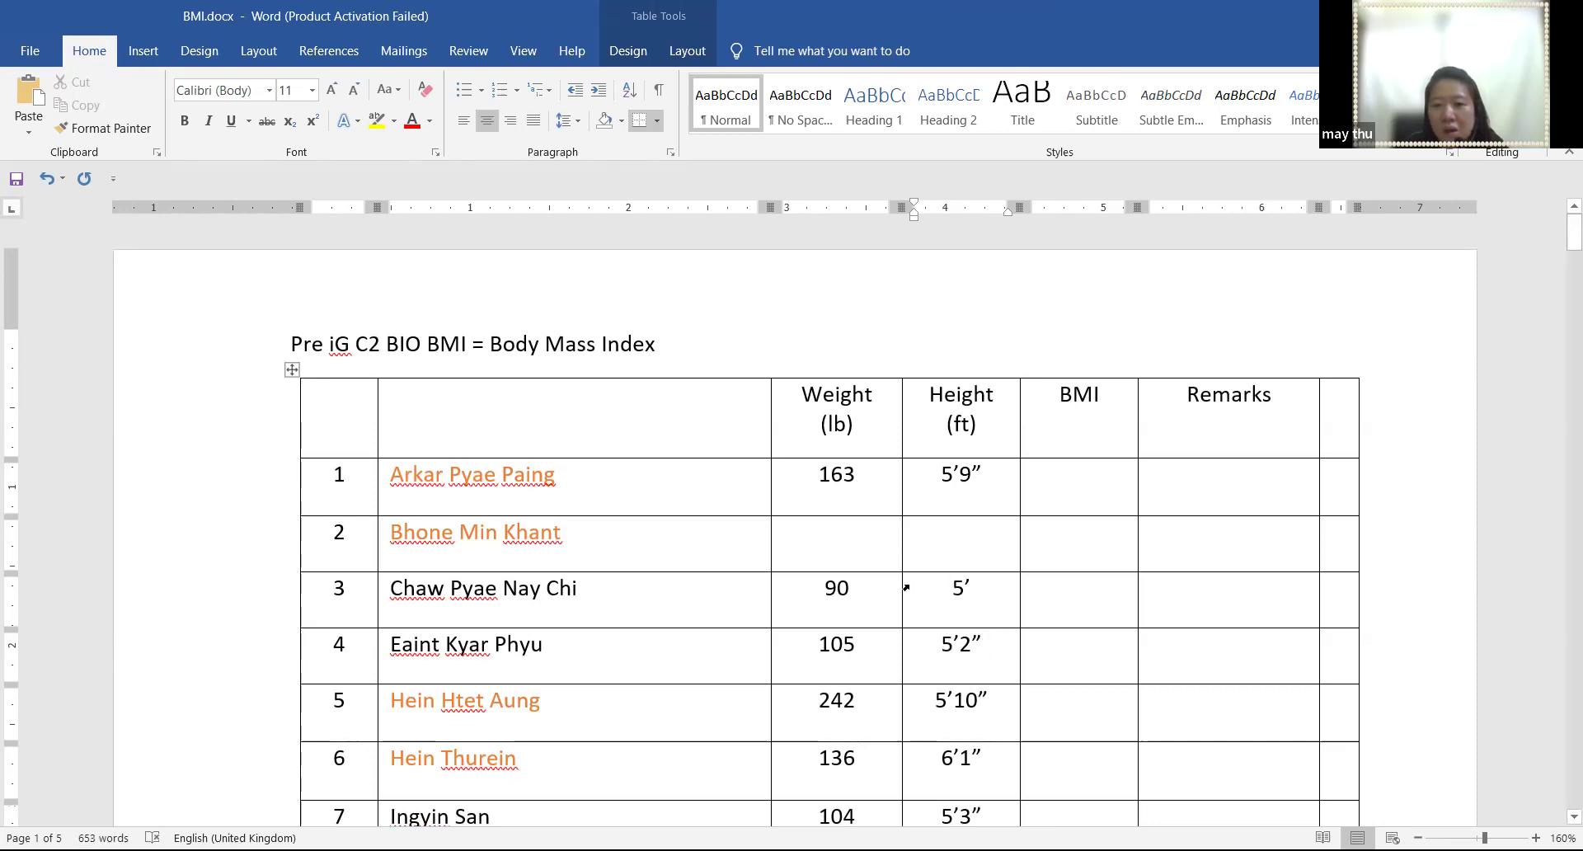
Fill in weight 195 and height 5'8" for the student in row 15
scroll(908, 590, "down", 5)
scroll(898, 591, "down", 5)
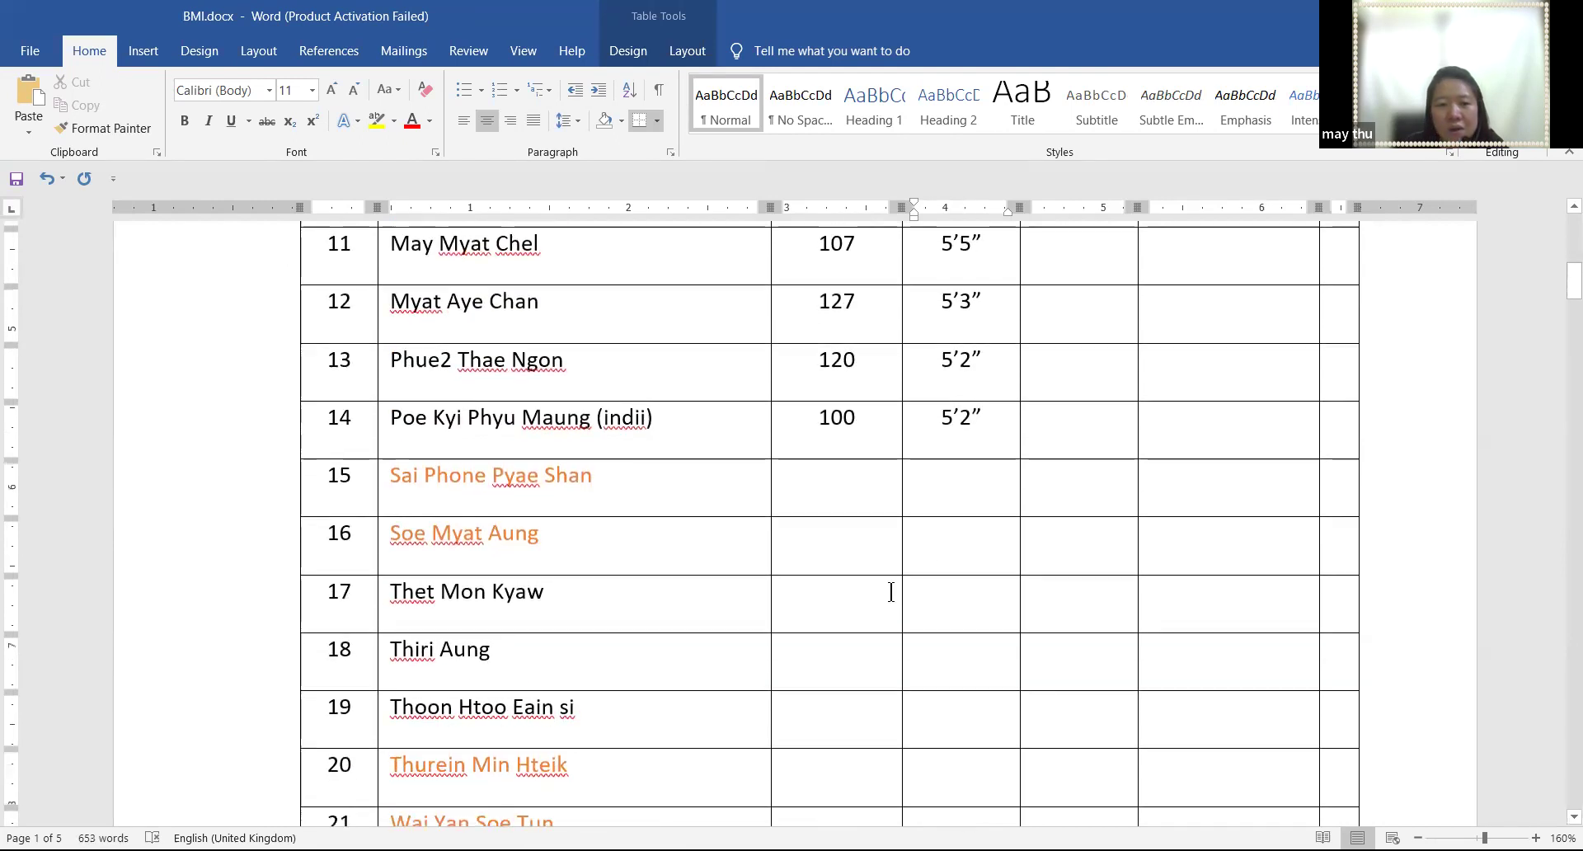
left_click(852, 490)
type("195")
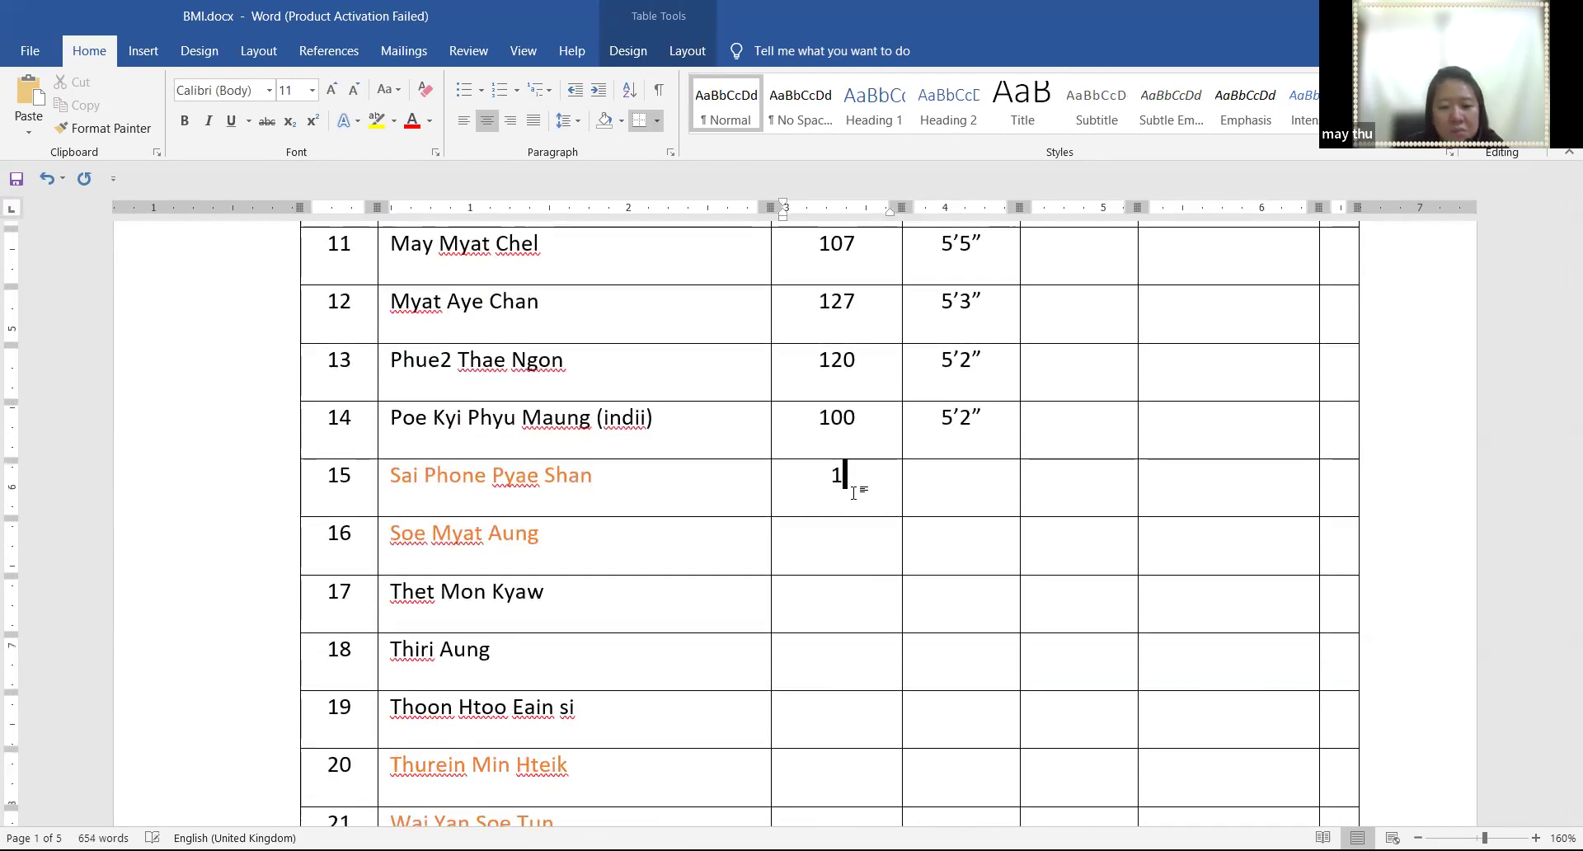
left_click(953, 489)
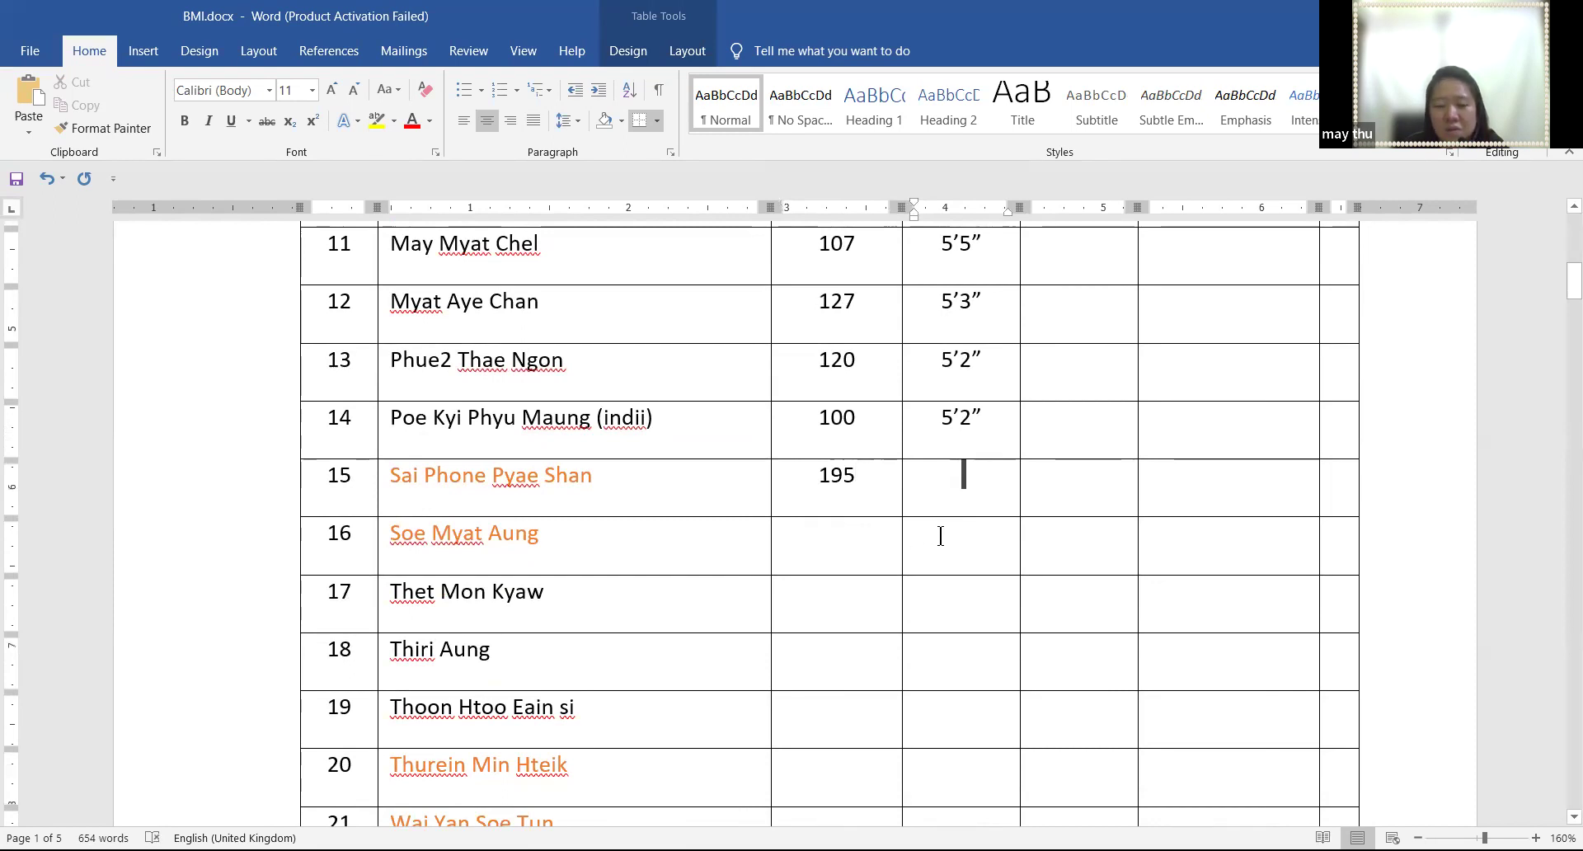
type("5")
type("'8")
type("\"")
Fill in weight 146 and height 5'6" for the student in row 16
left_click(855, 528)
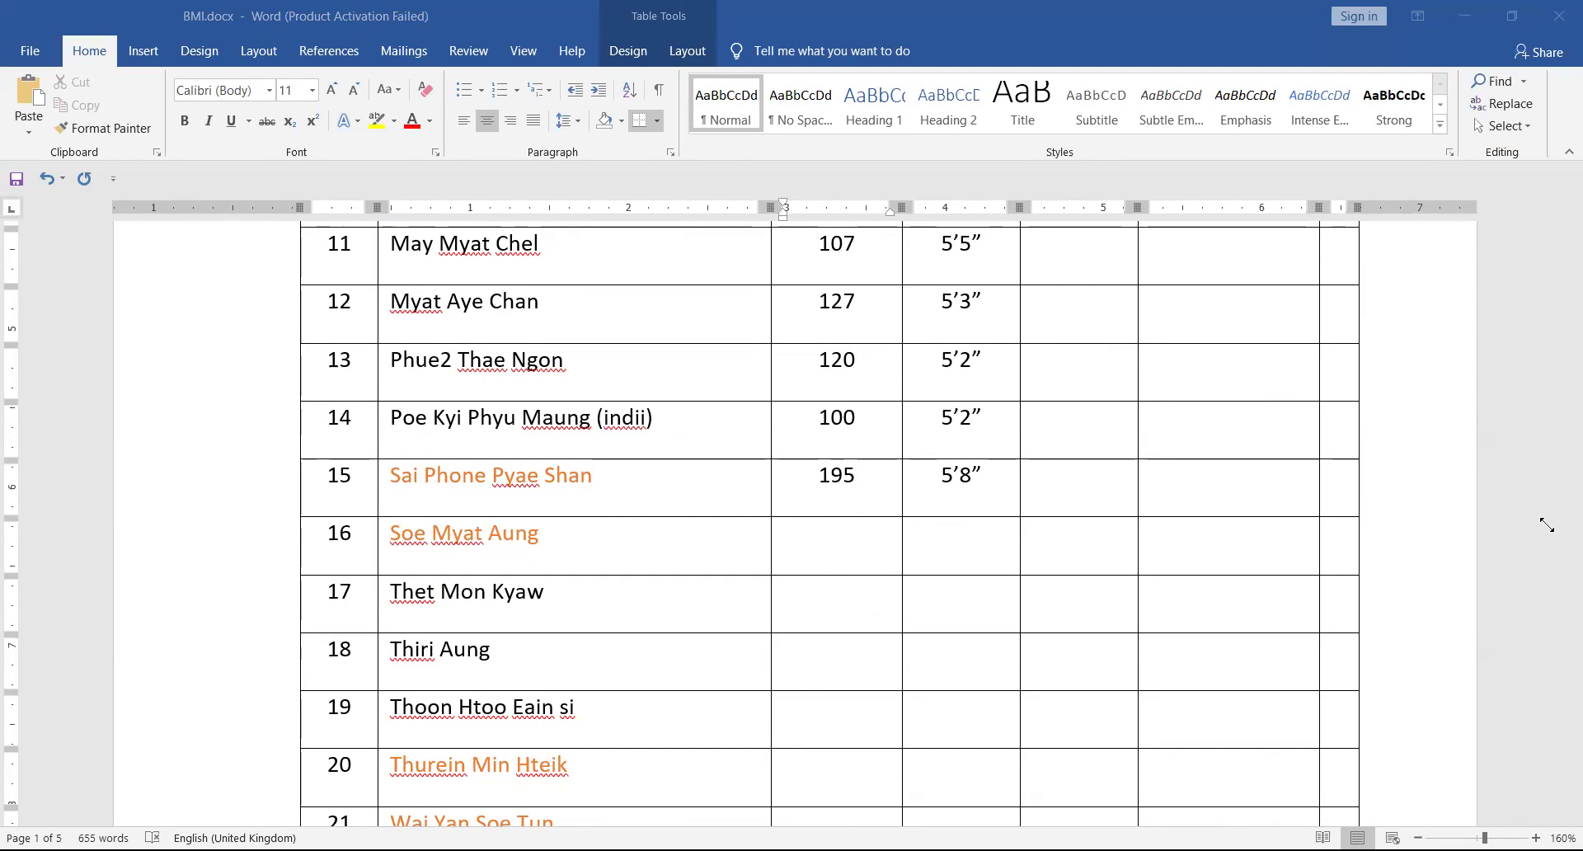
type("146")
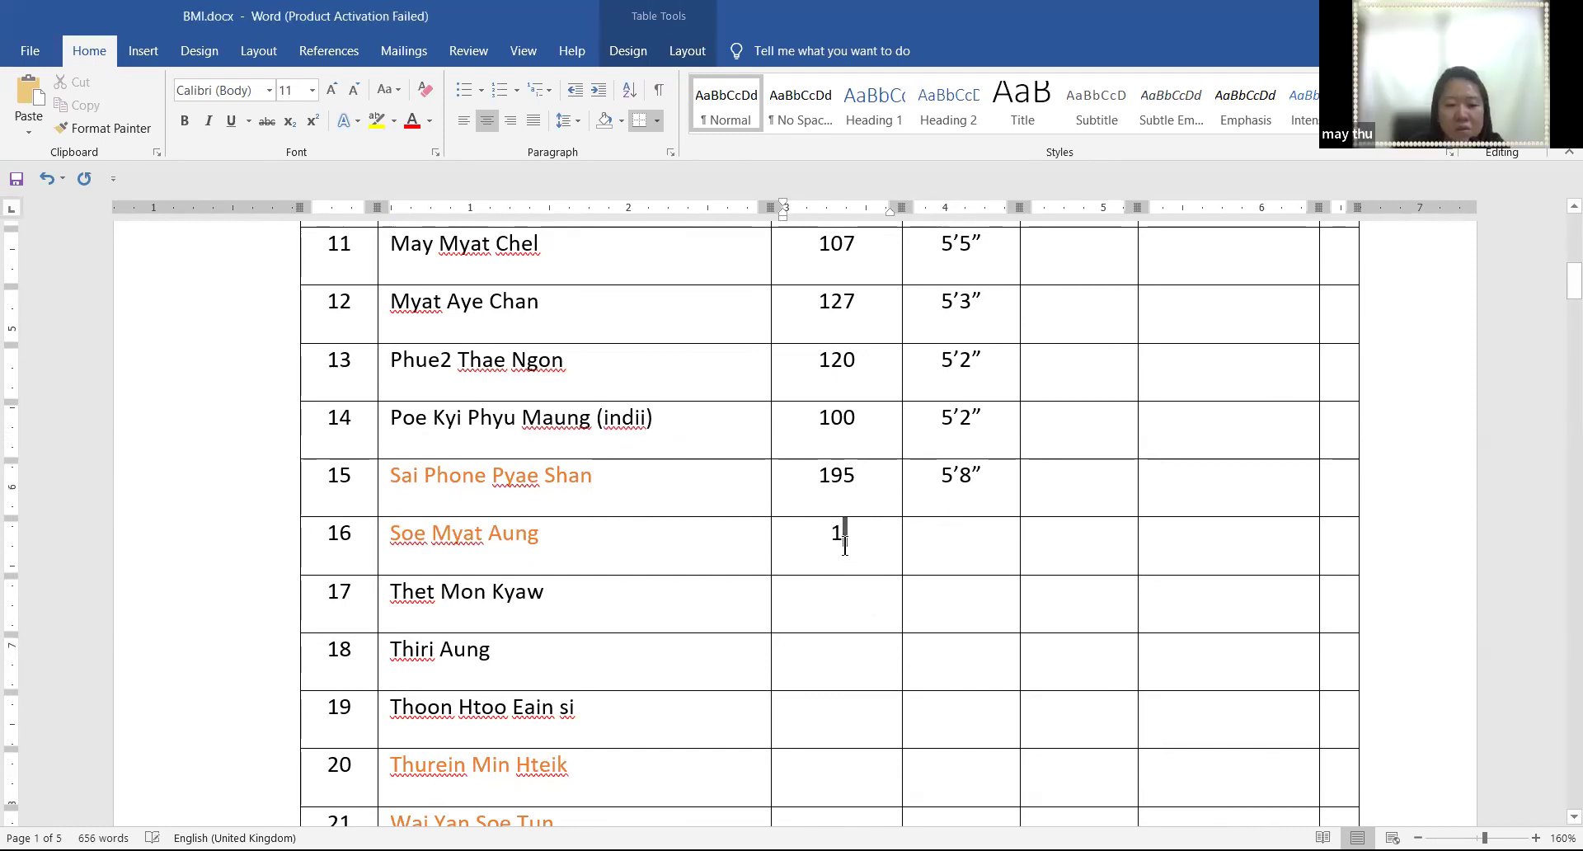
left_click(954, 542)
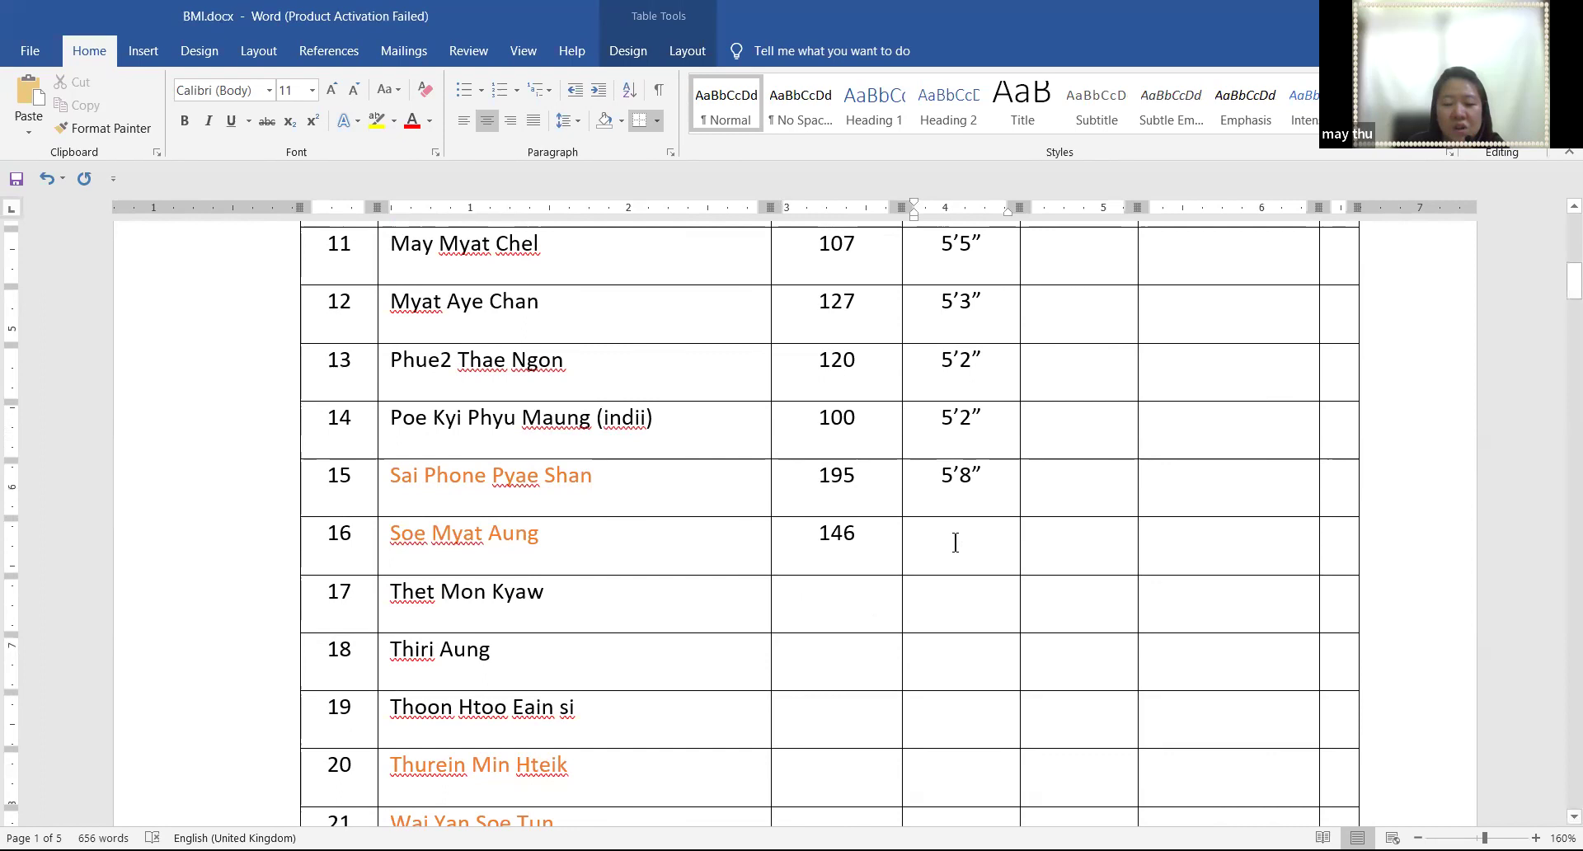
type("5'6\"")
Enter weight 123 and height 5'3" for the student in row 17
left_click(844, 603)
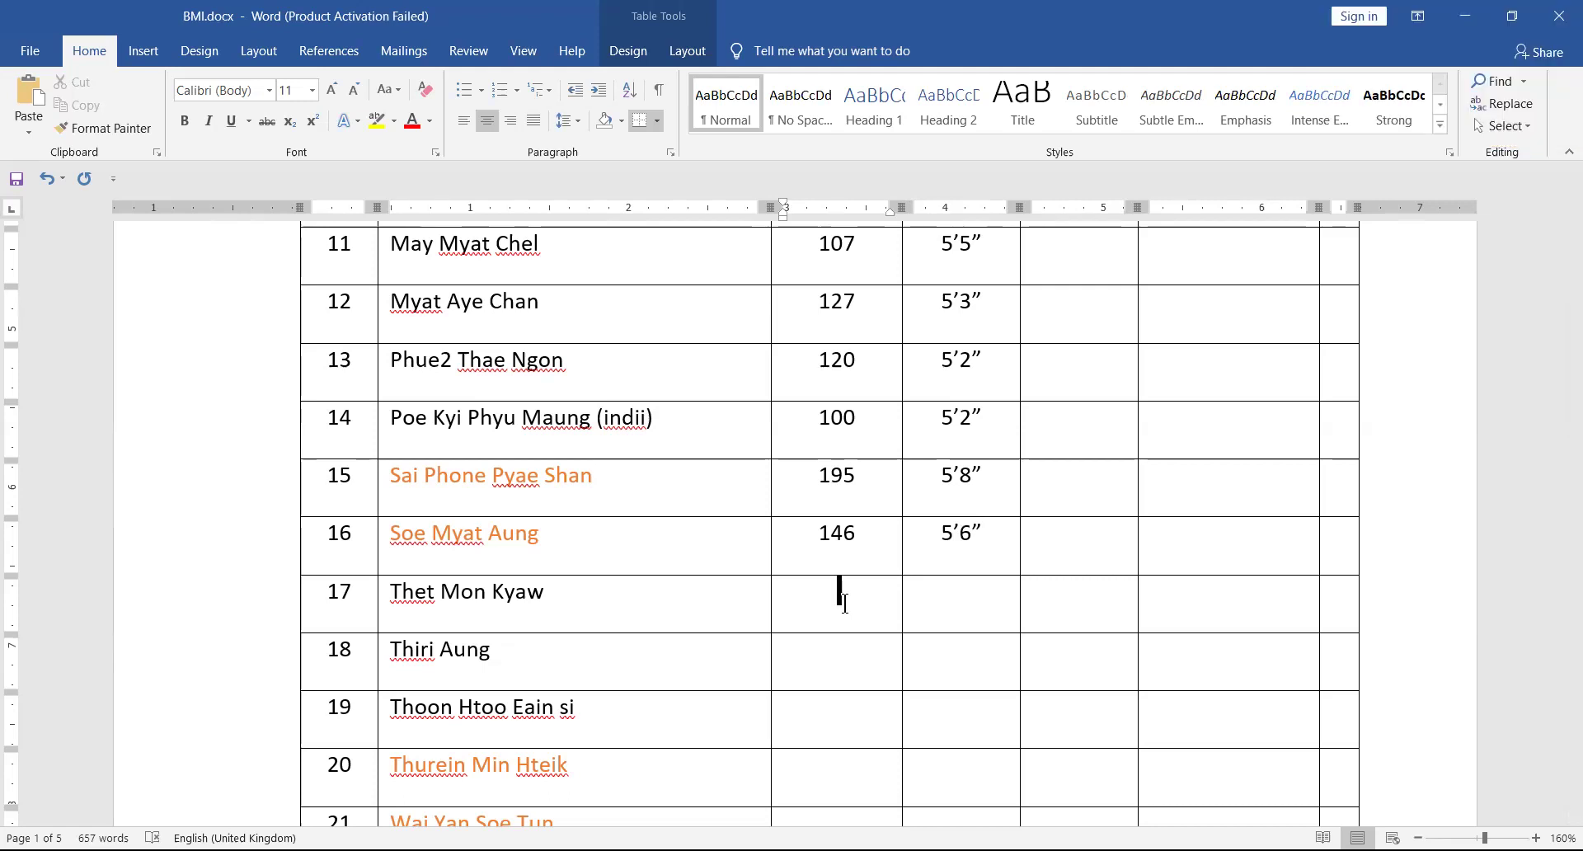
type("103")
left_click(961, 602)
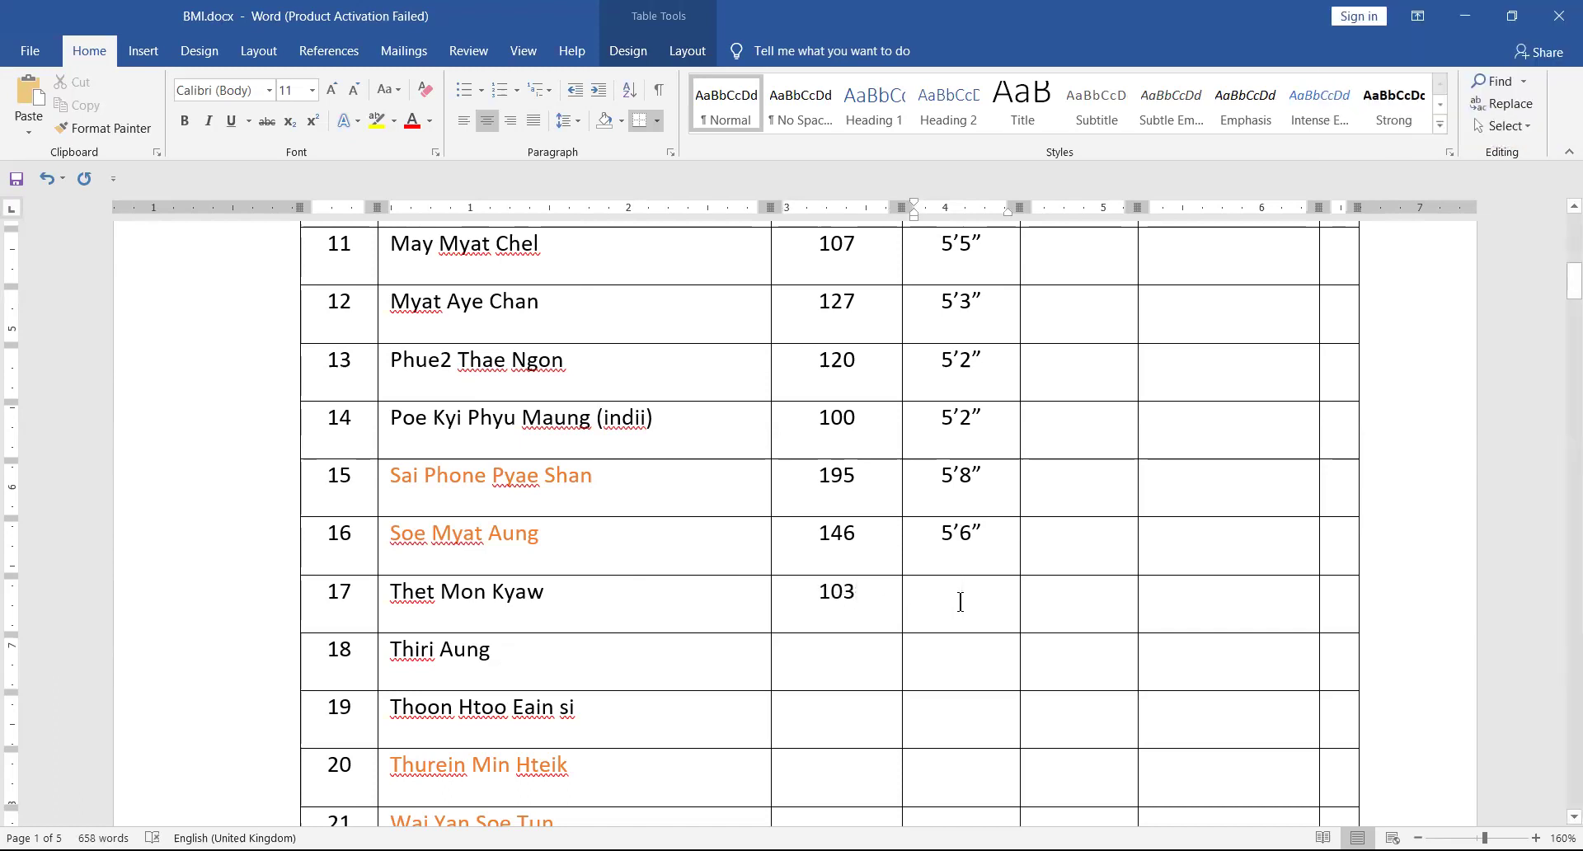
left_click(843, 594)
key("BackSpace")
key("BackSpace")
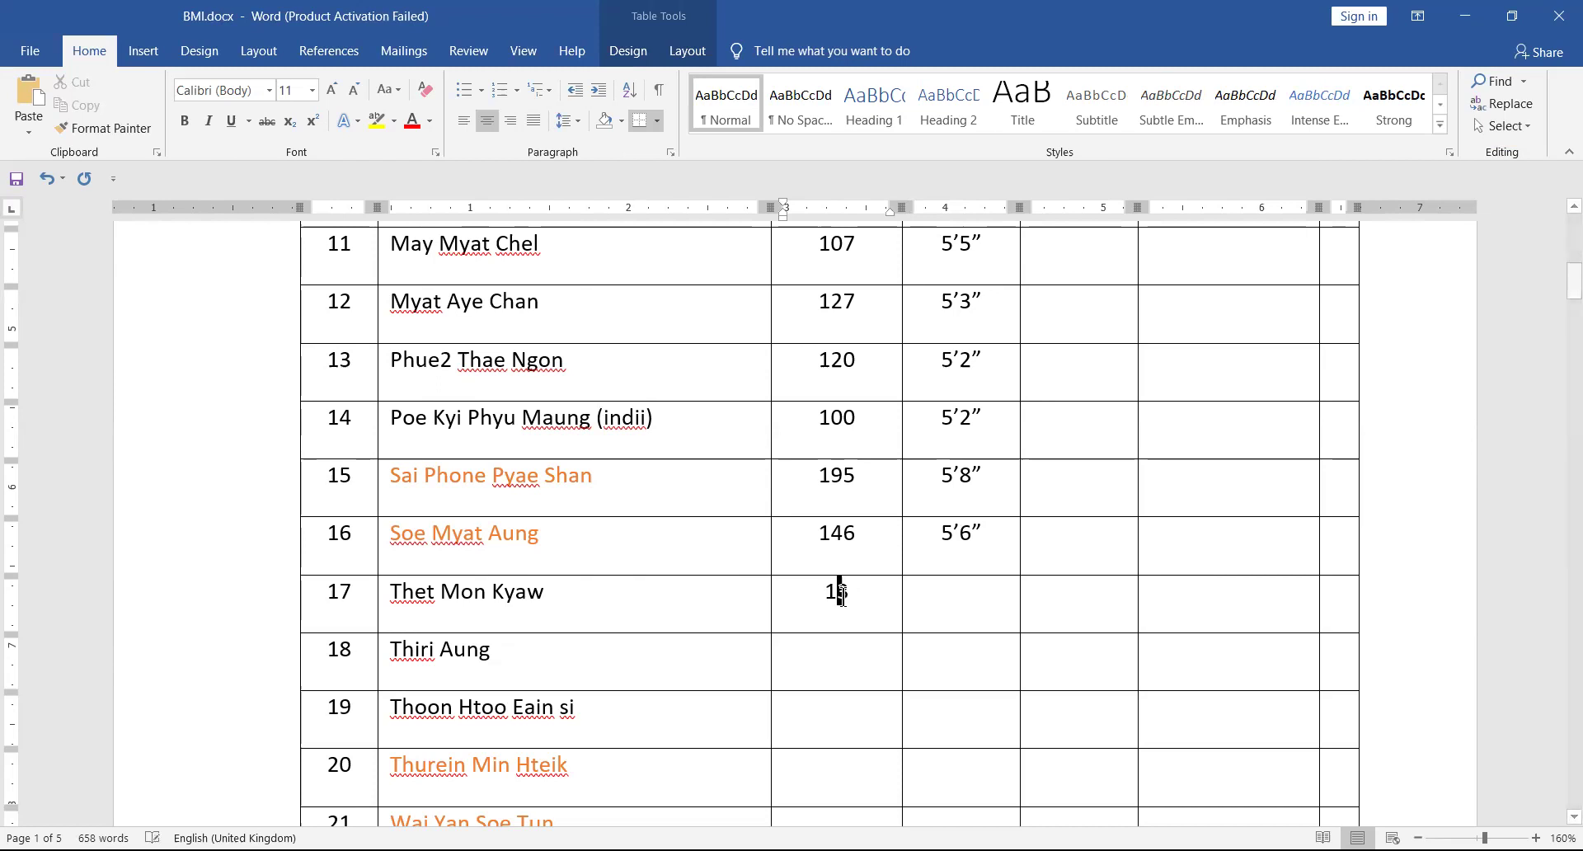
type("23")
left_click(940, 591)
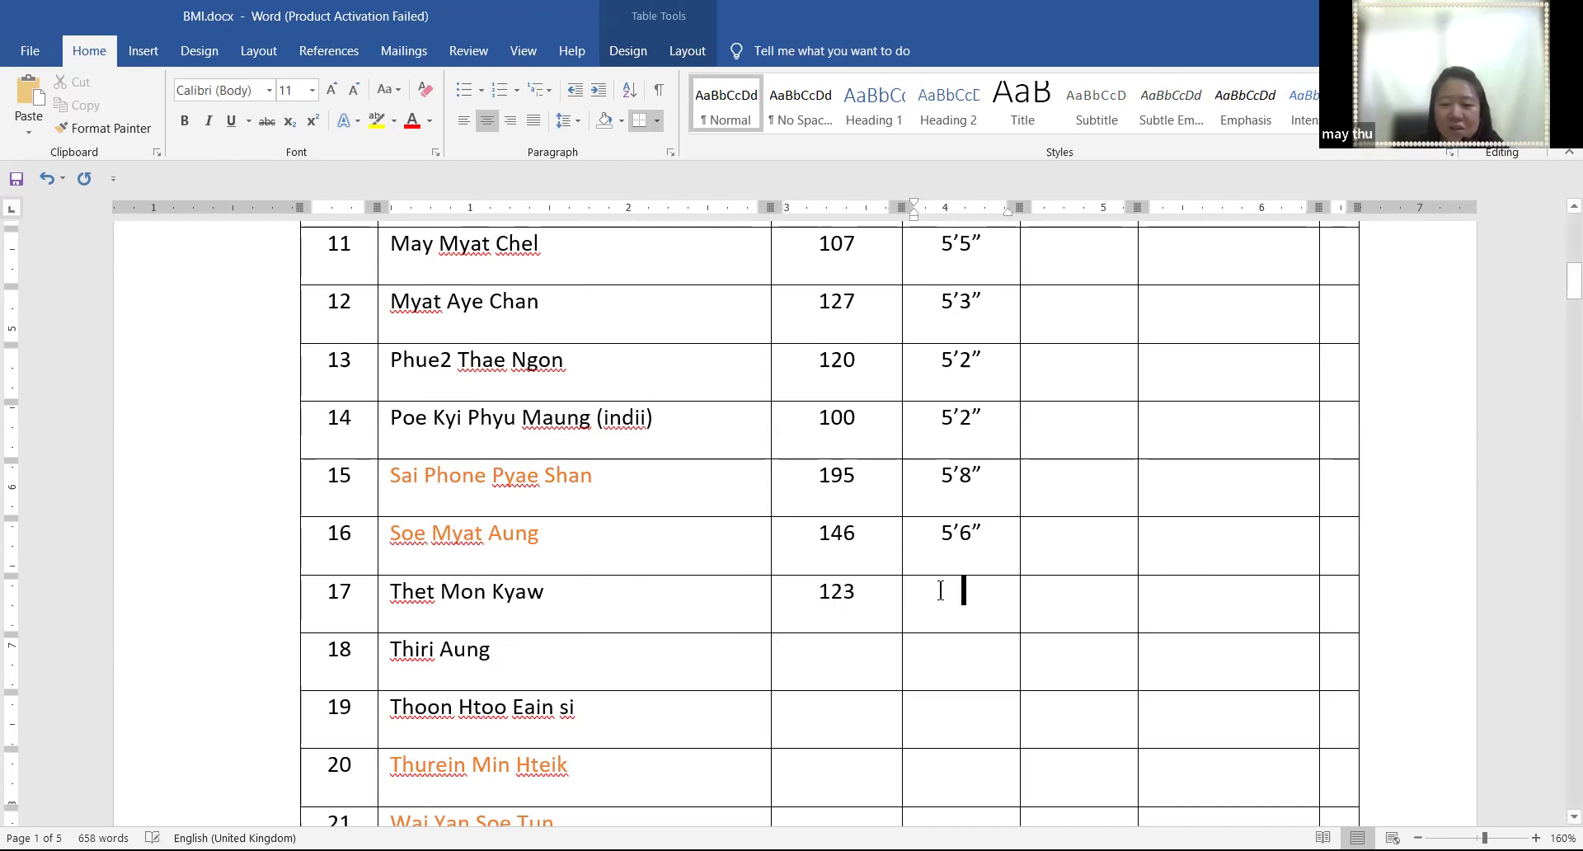
type("5")
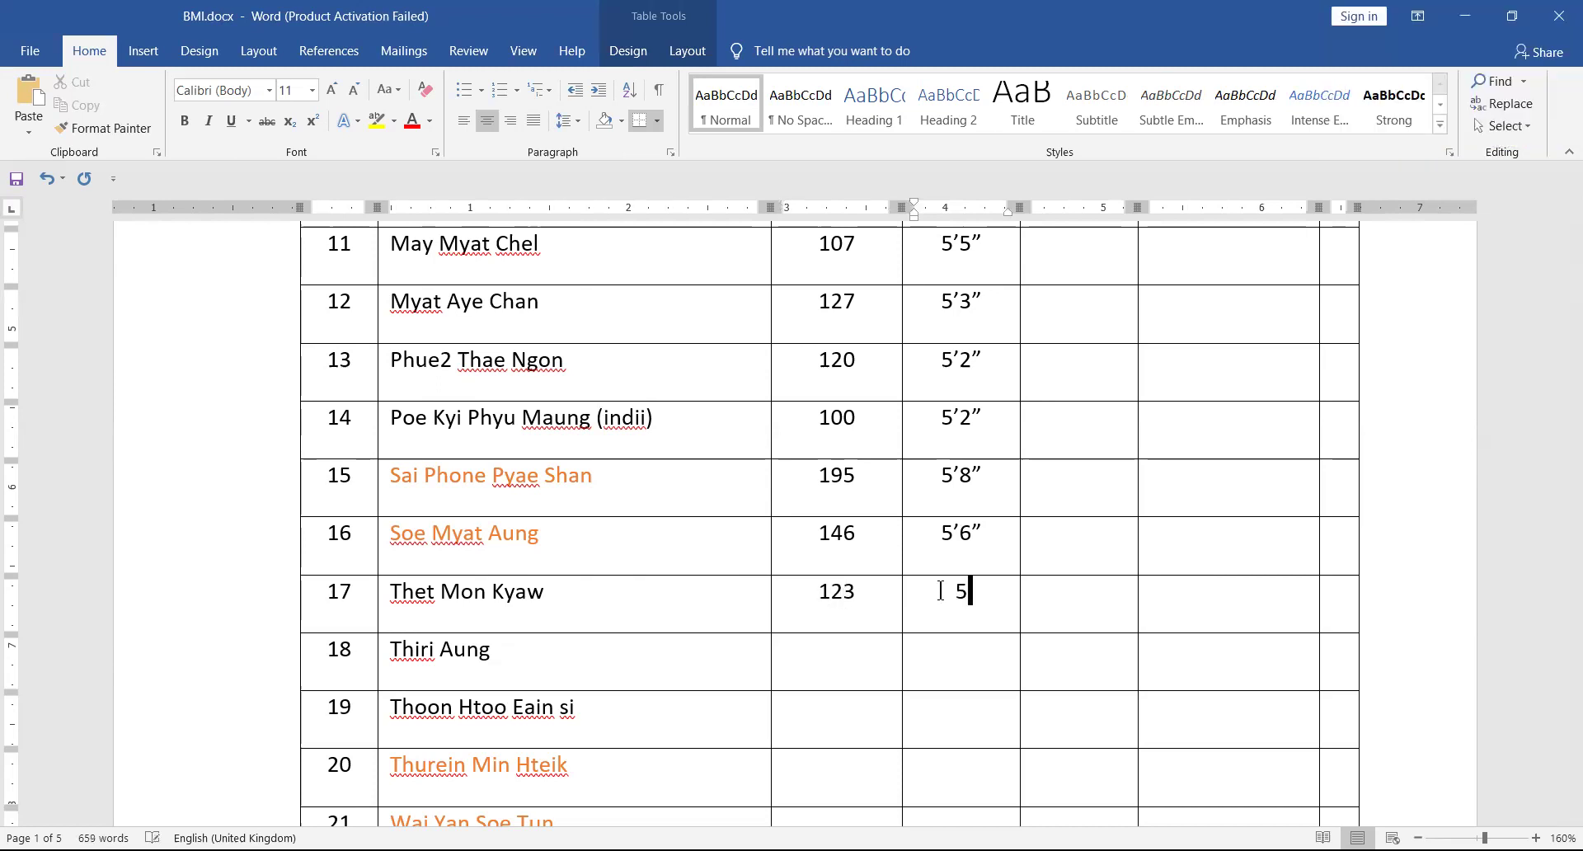
type("'")
type("3")
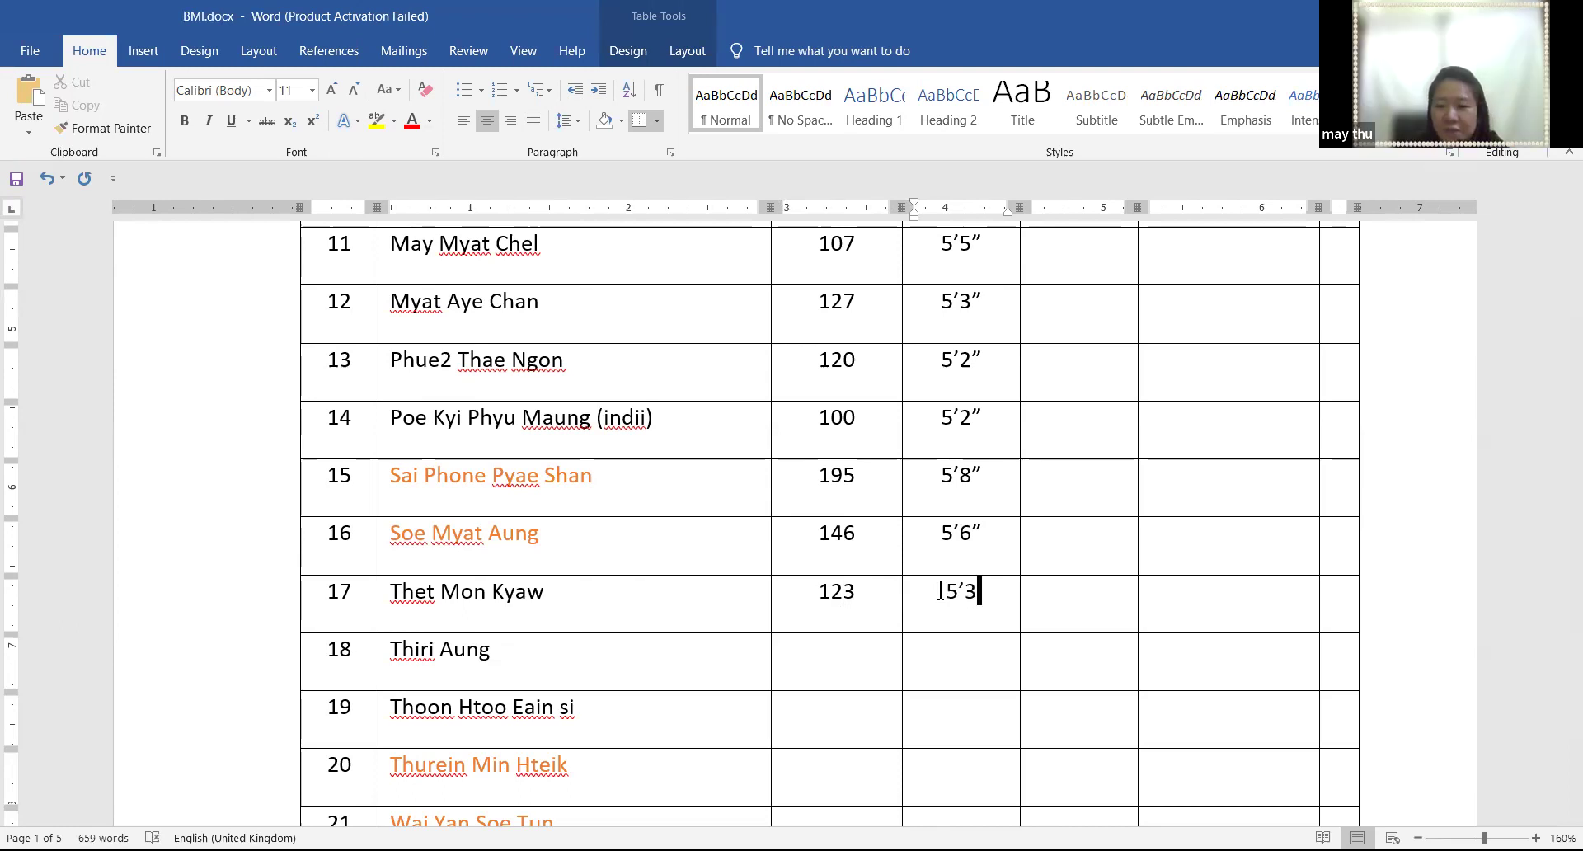
type("\"")
Enter weight 86 and height 5' for the student in row 18
left_click(838, 651)
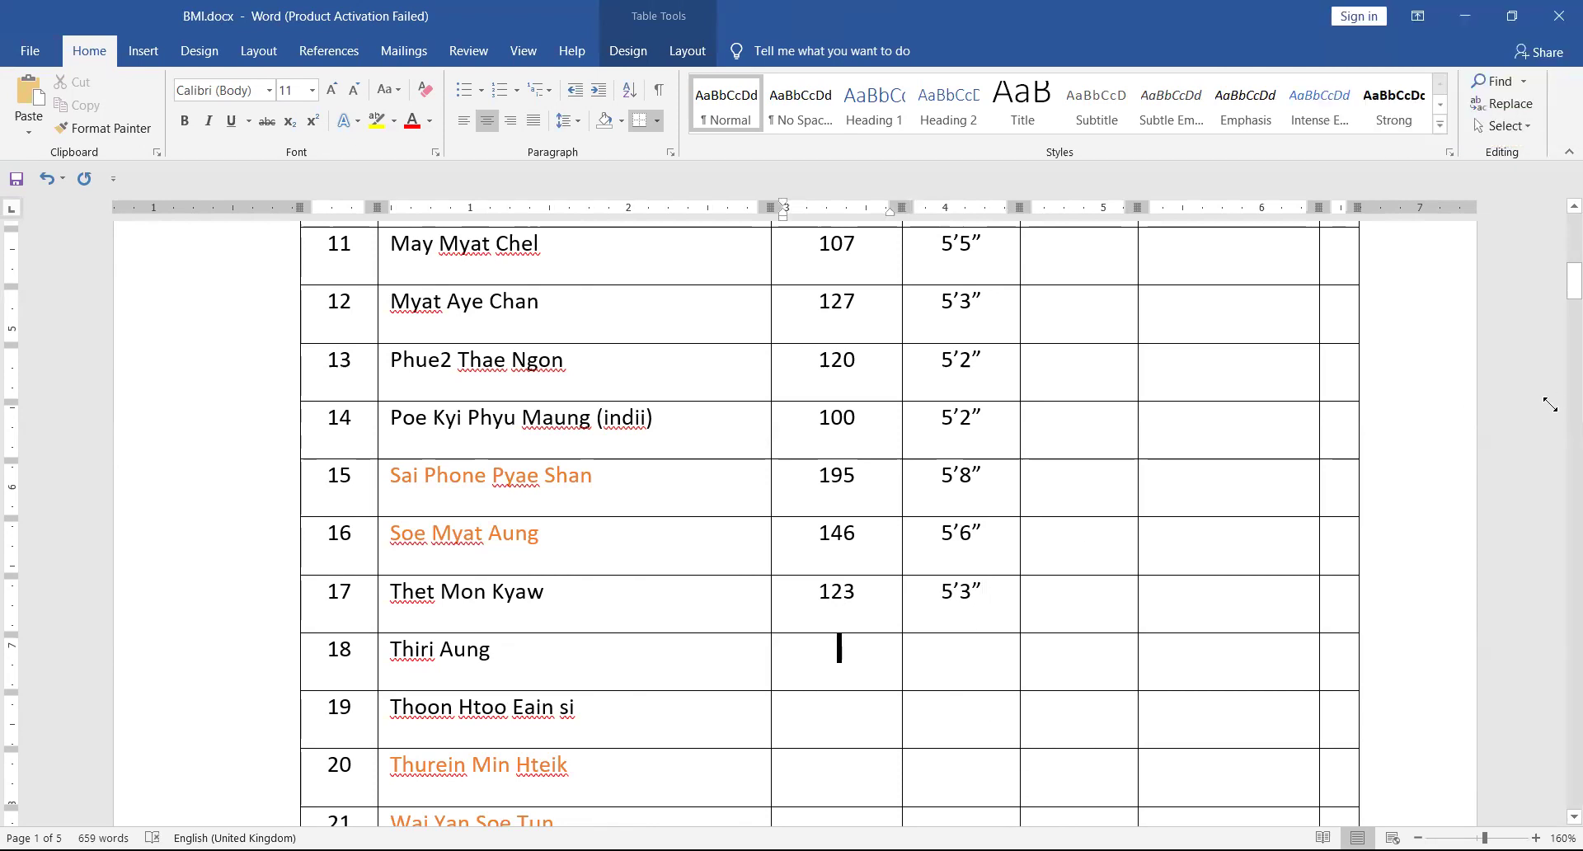
type("86")
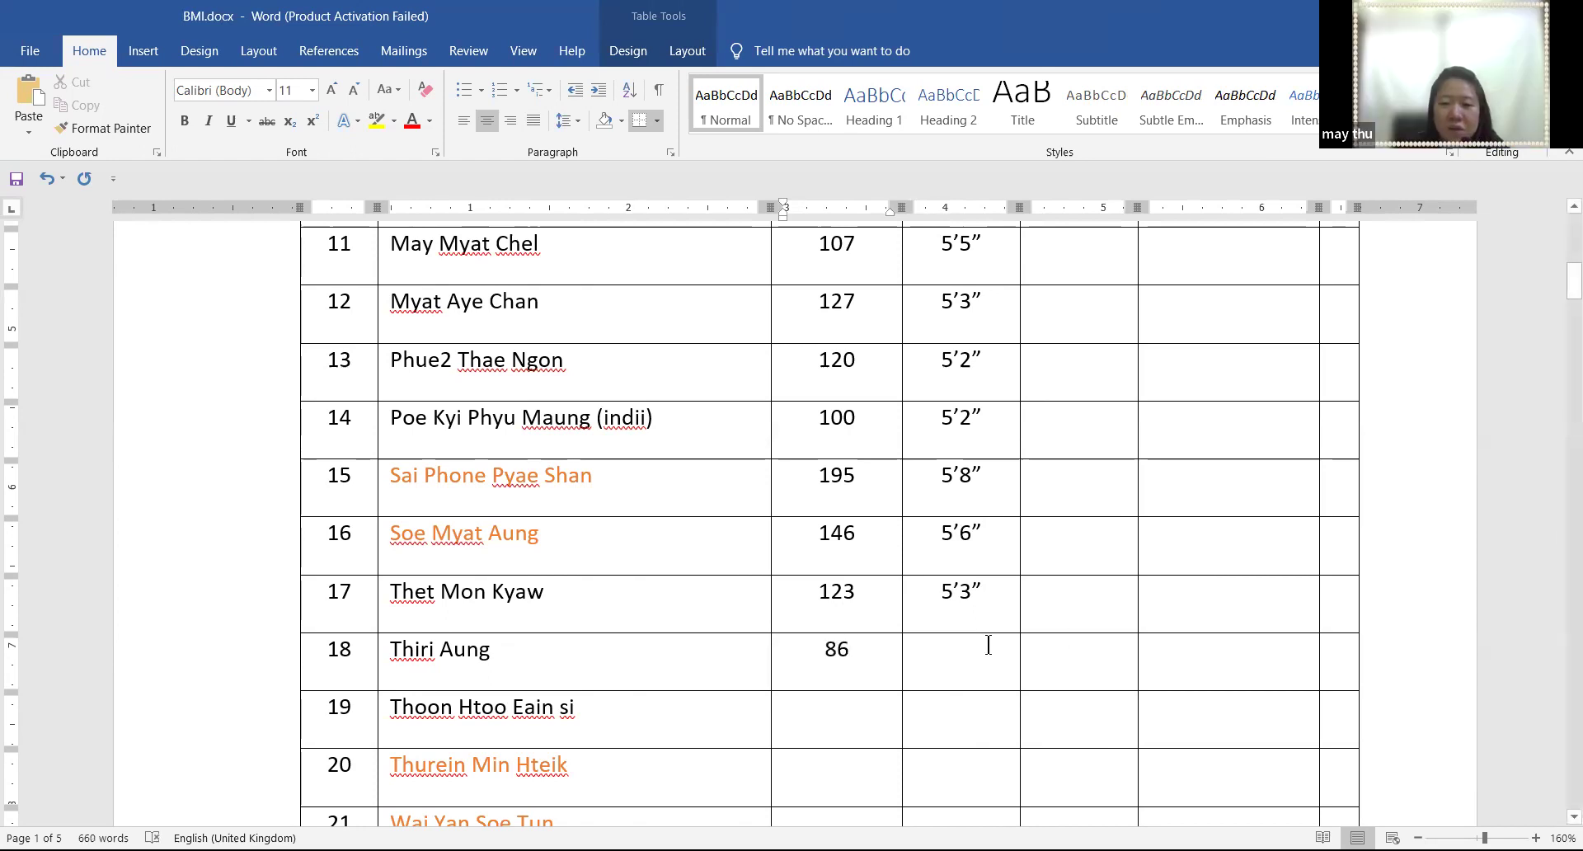
left_click(954, 659)
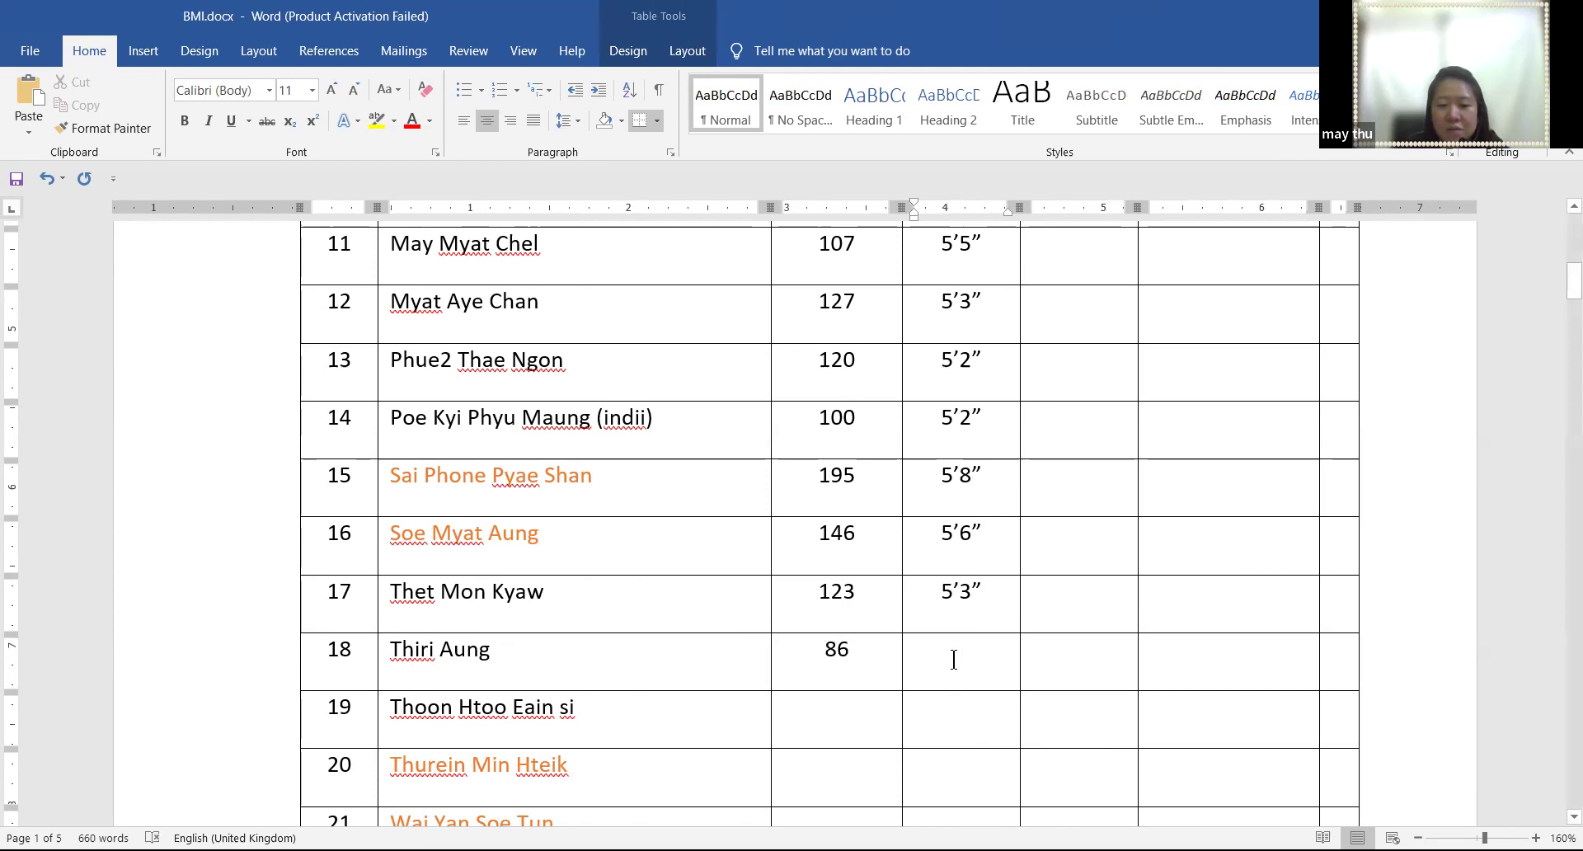
type("5")
type("\"")
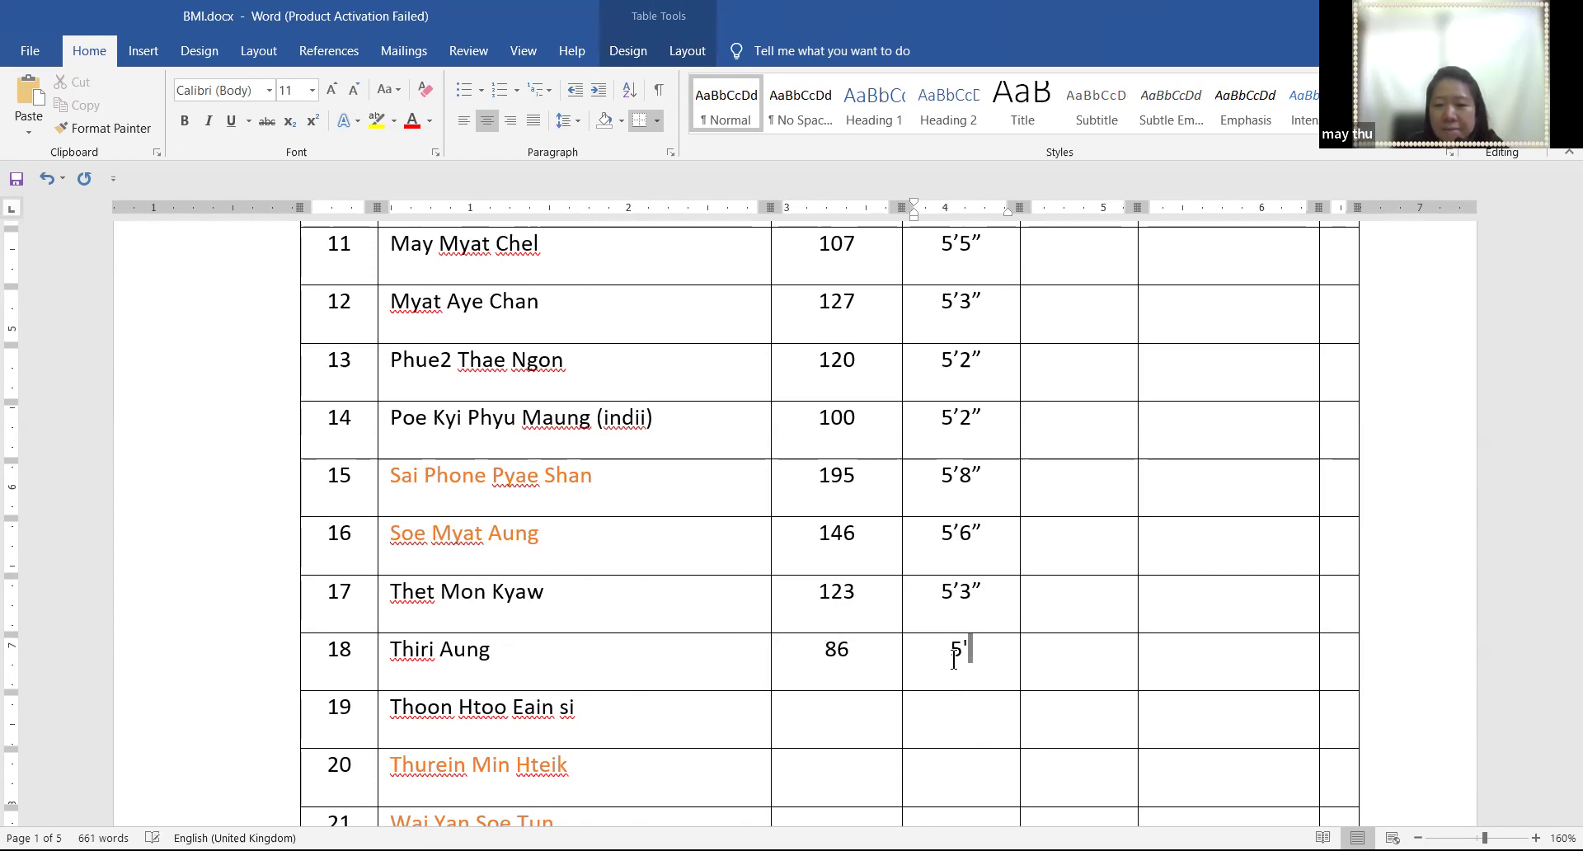
scroll(856, 649, "down", 3)
scroll(850, 614, "up", 2)
left_click(842, 632)
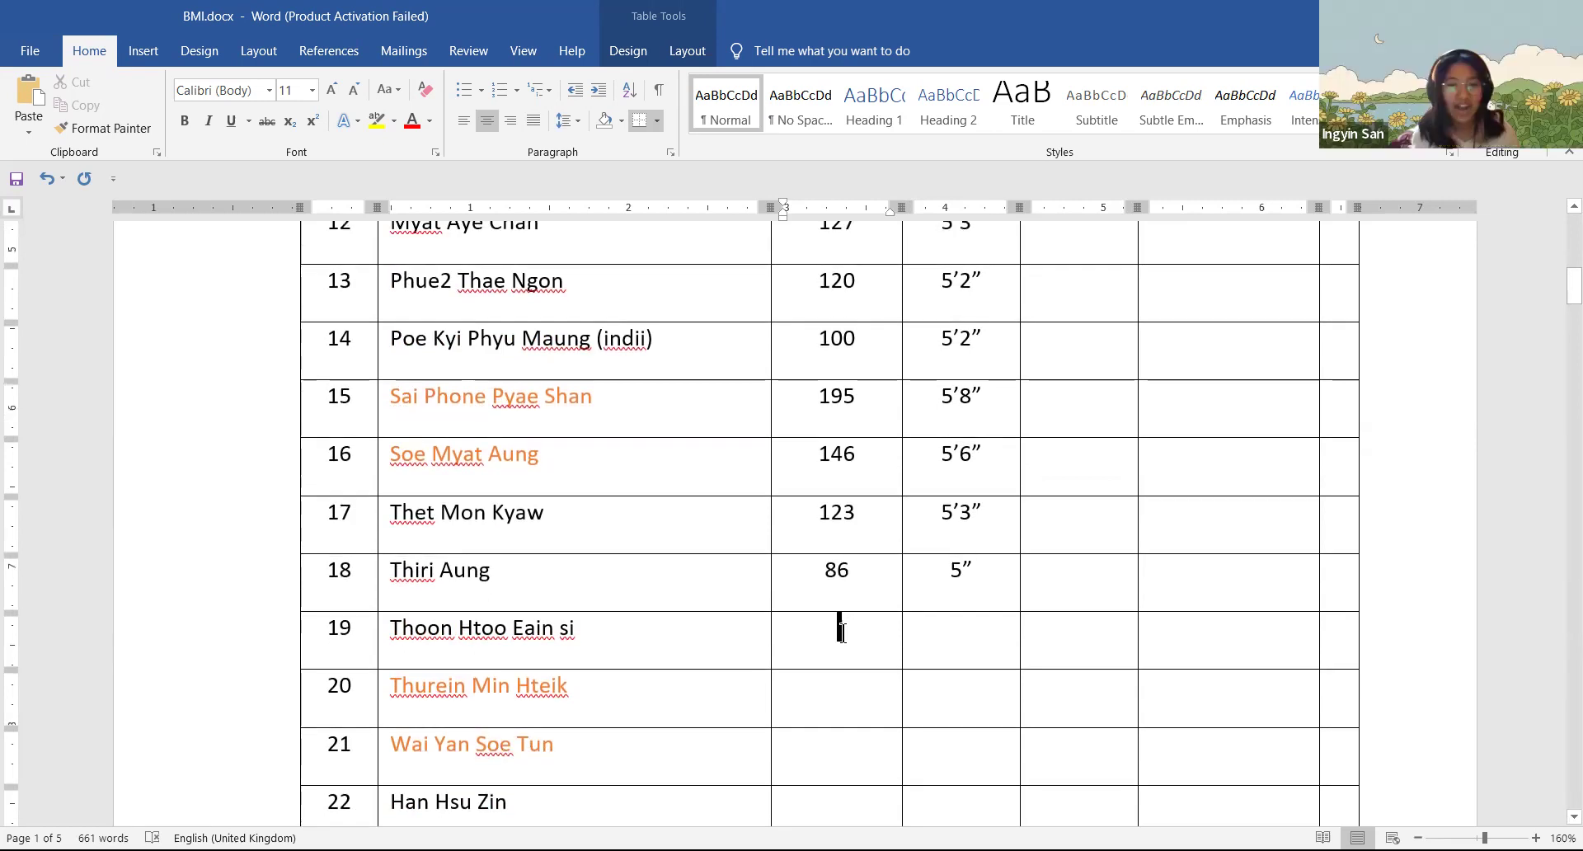
left_click(987, 568)
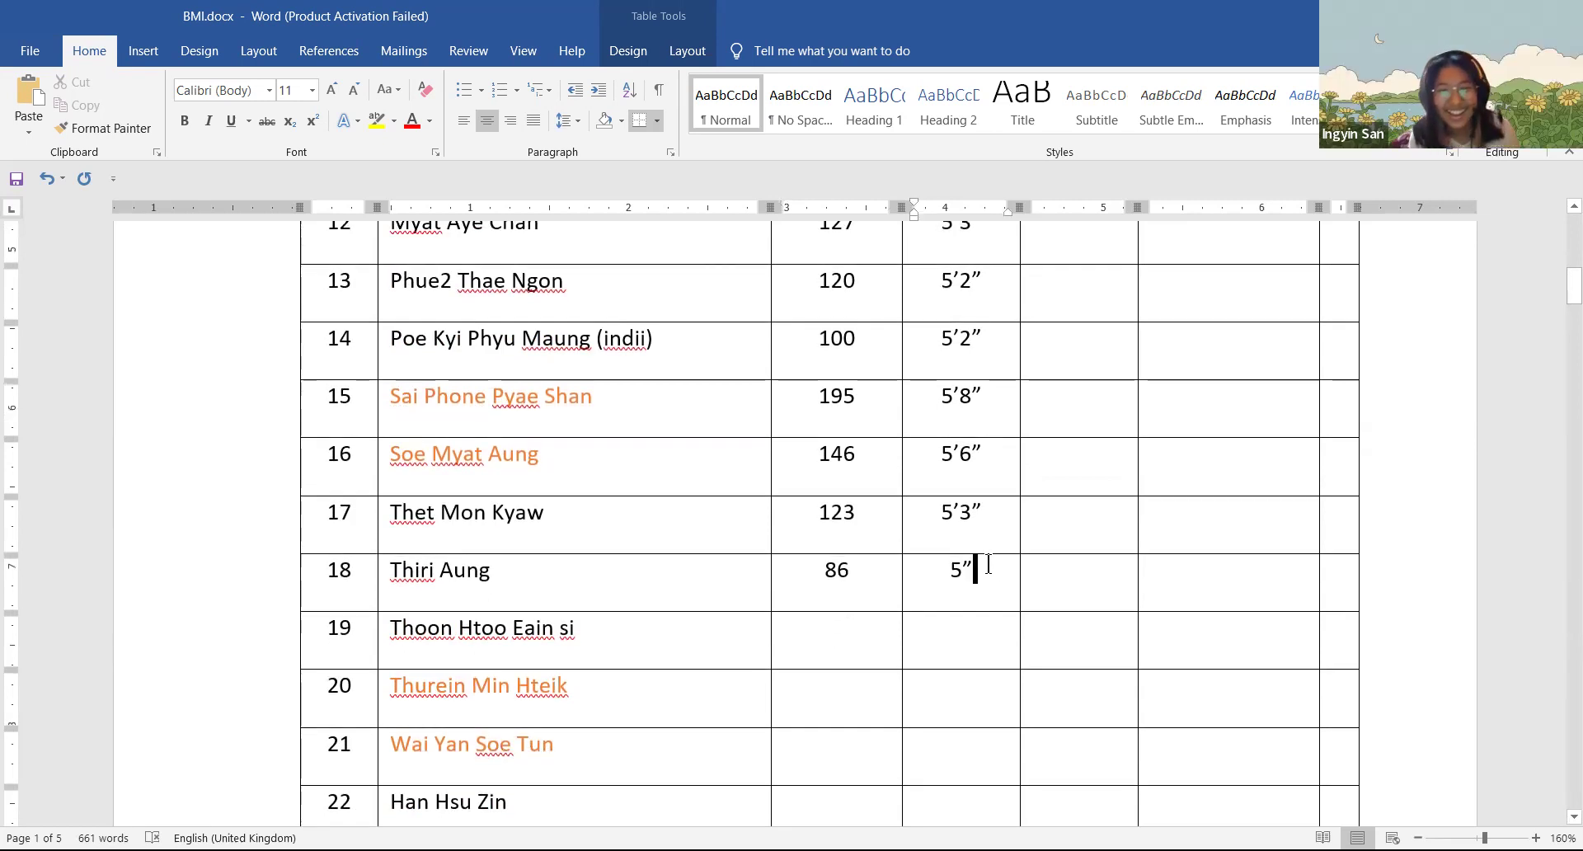
key("BackSpace")
type("'")
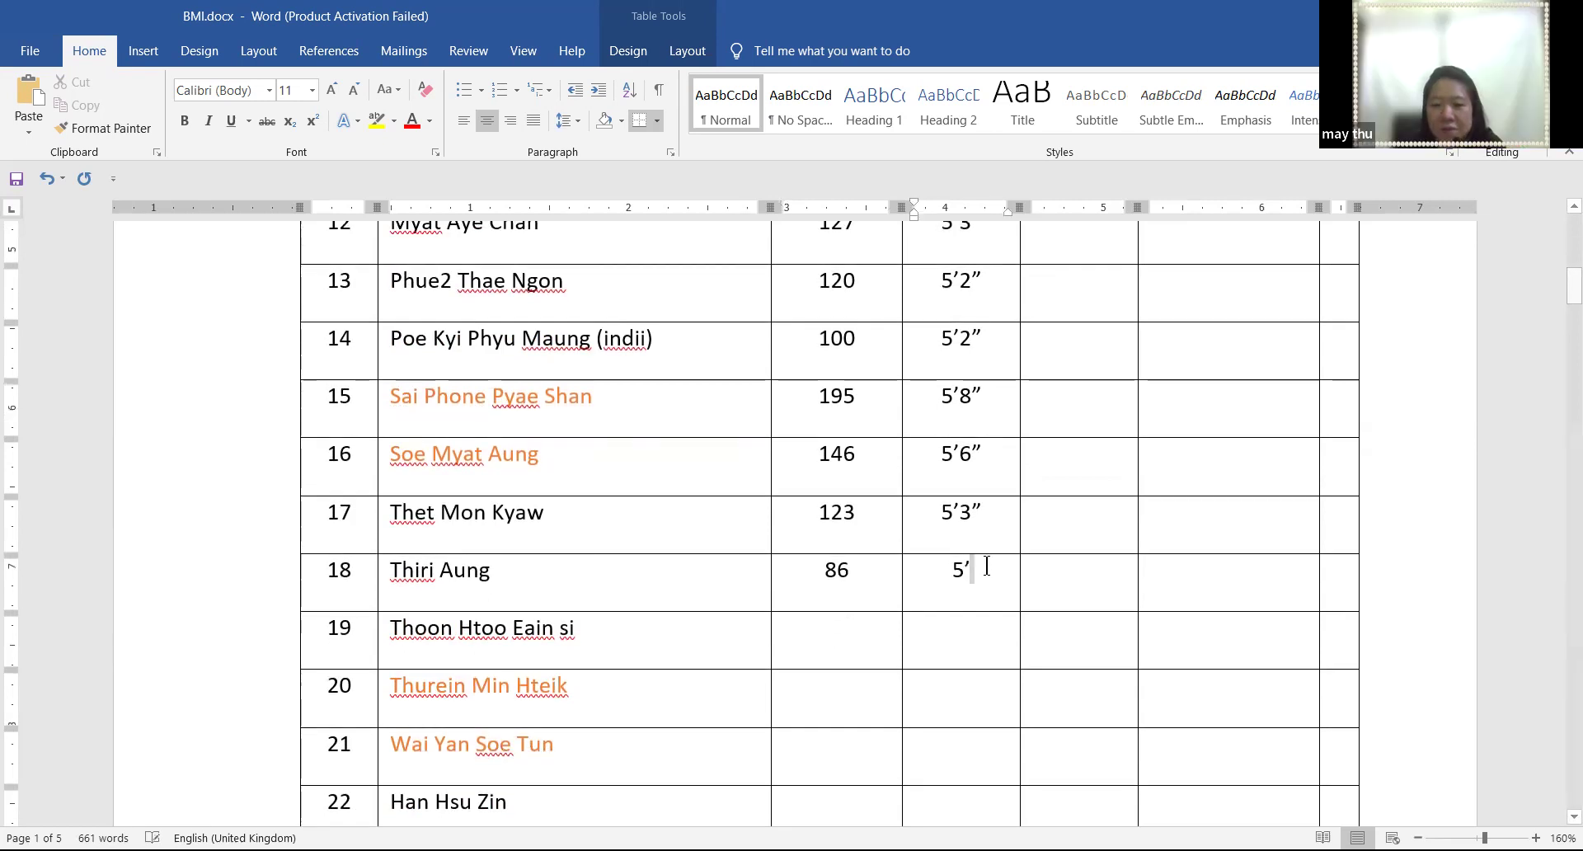
Fill in weight 100 and height 5'3" for the student in row 19
left_click(855, 640)
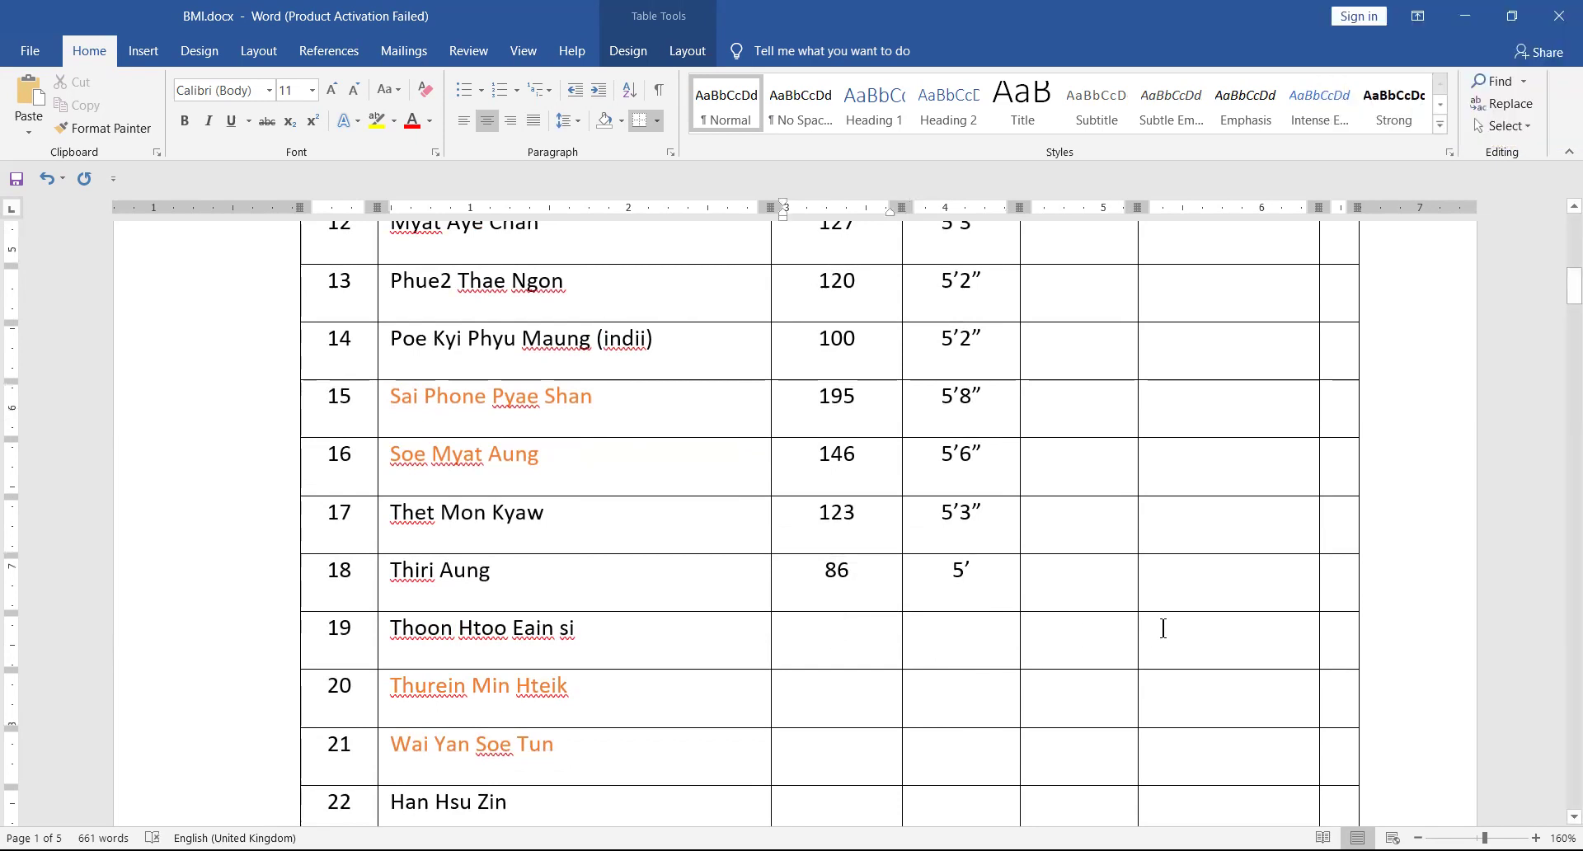
type("10")
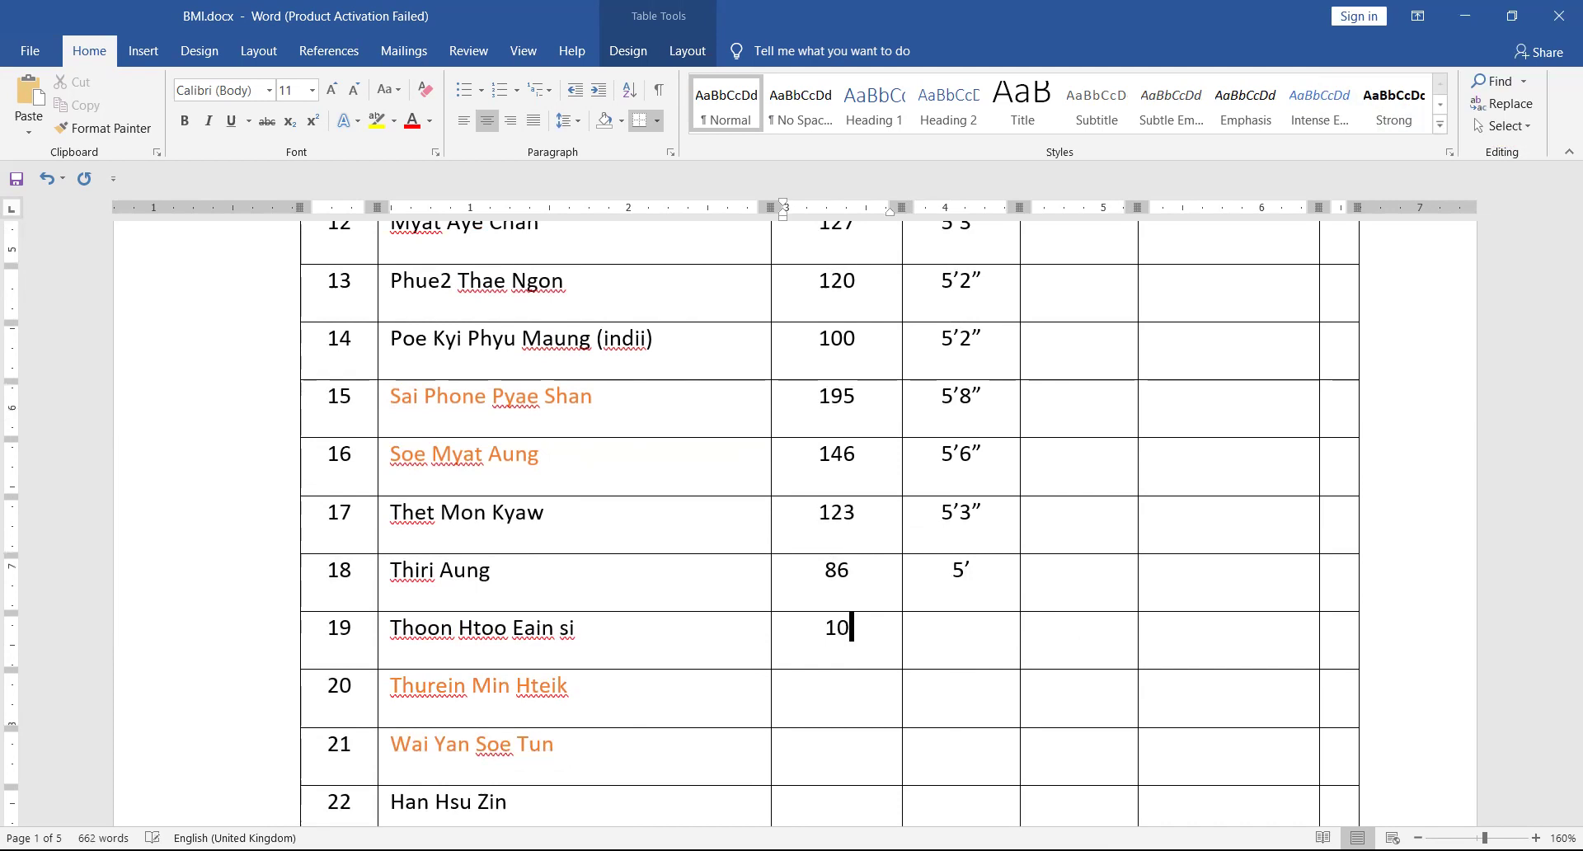
type("0")
left_click(945, 624)
type("5'3")
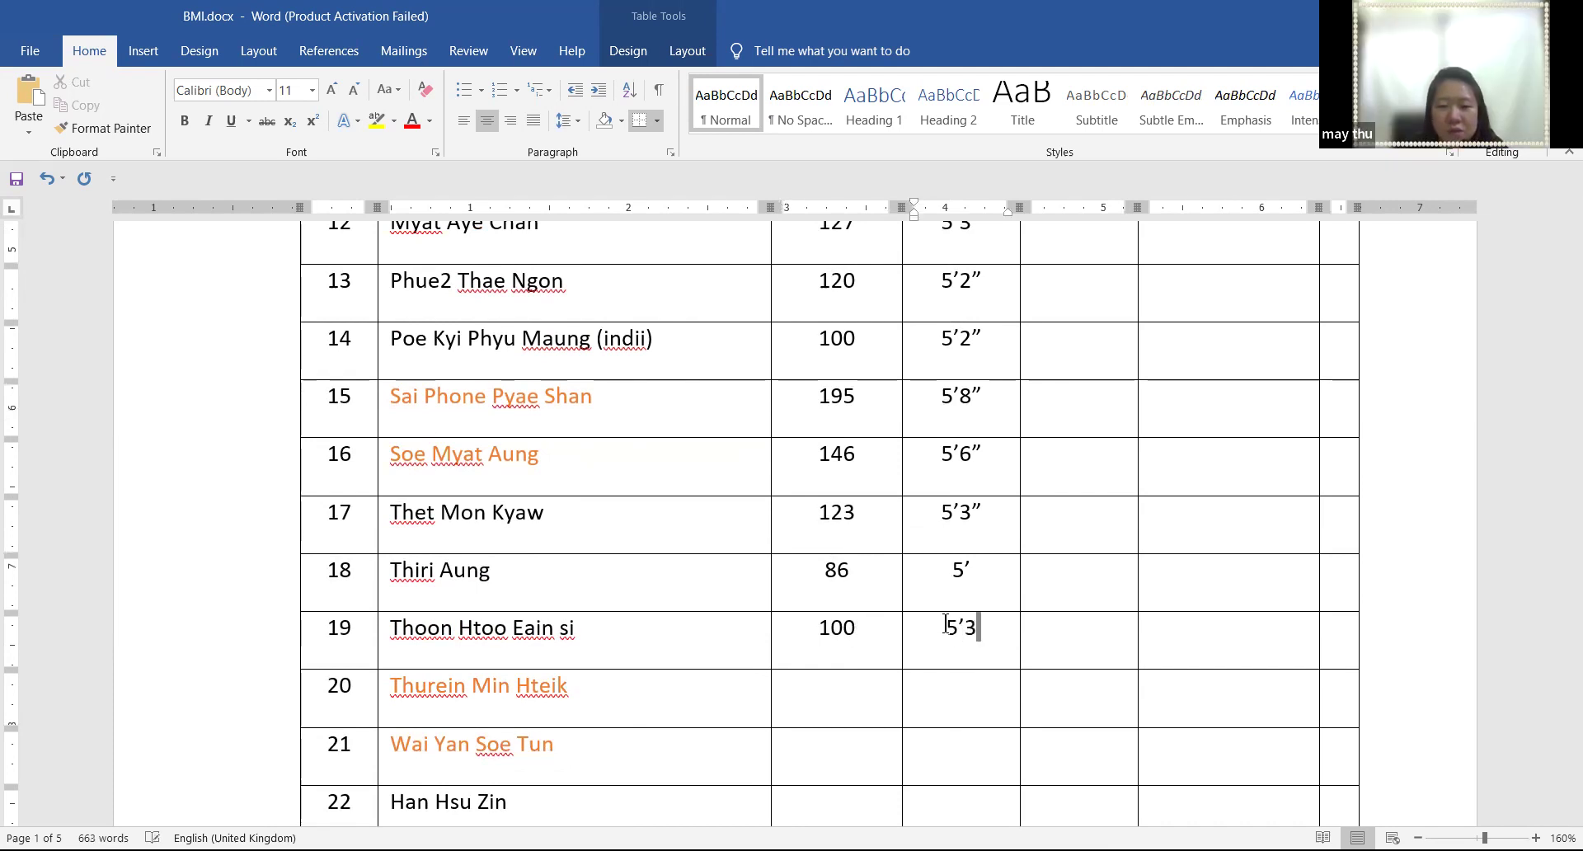
type("\"")
Enter weight 121 and height 5'9" for the student in row 20
left_click(847, 685)
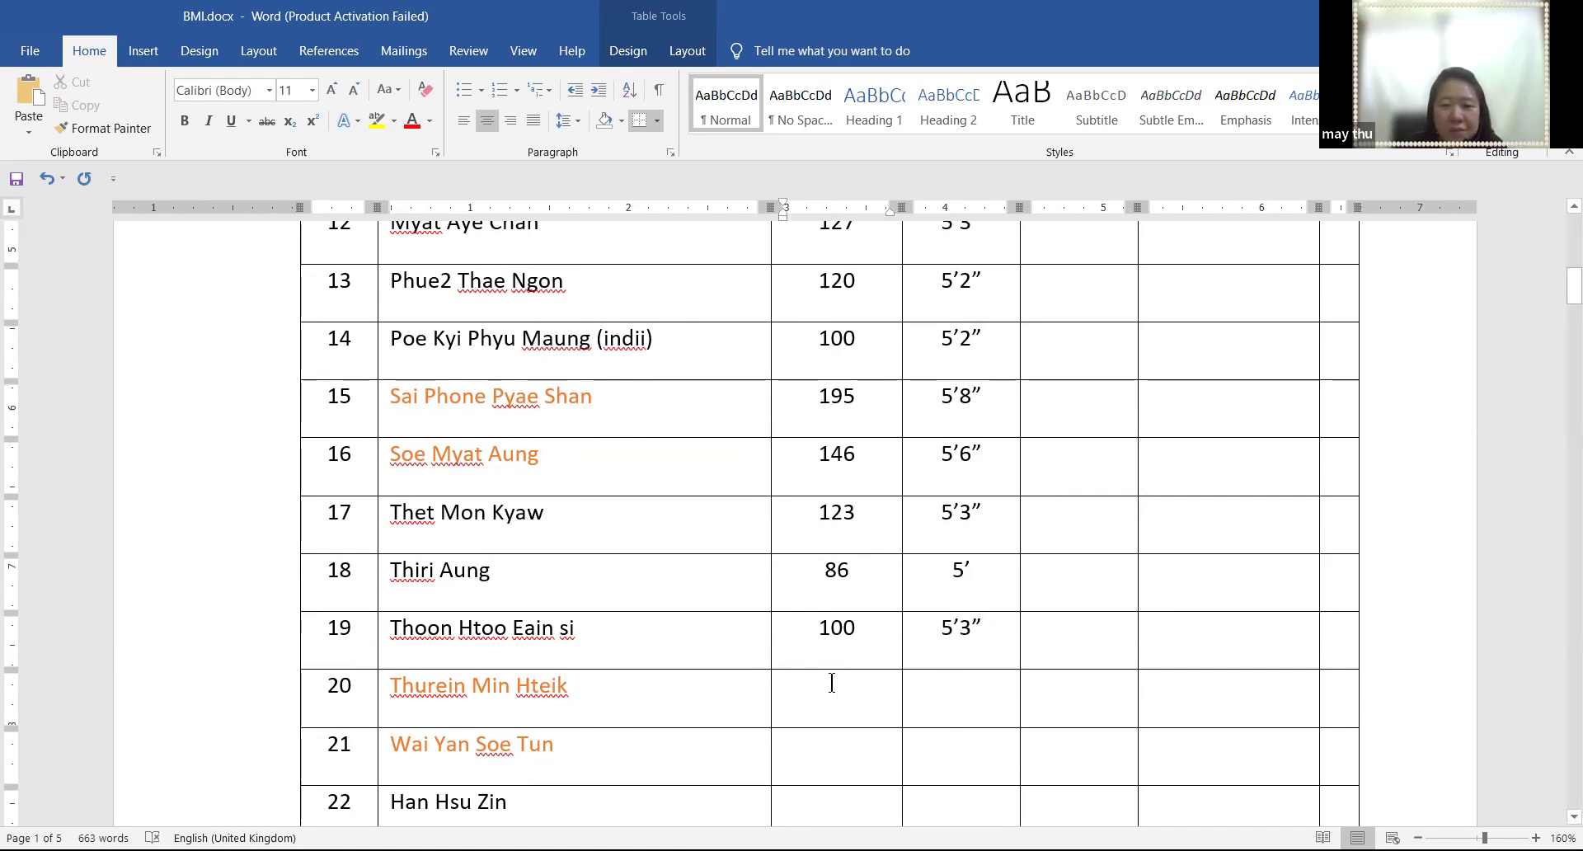
left_click(934, 682)
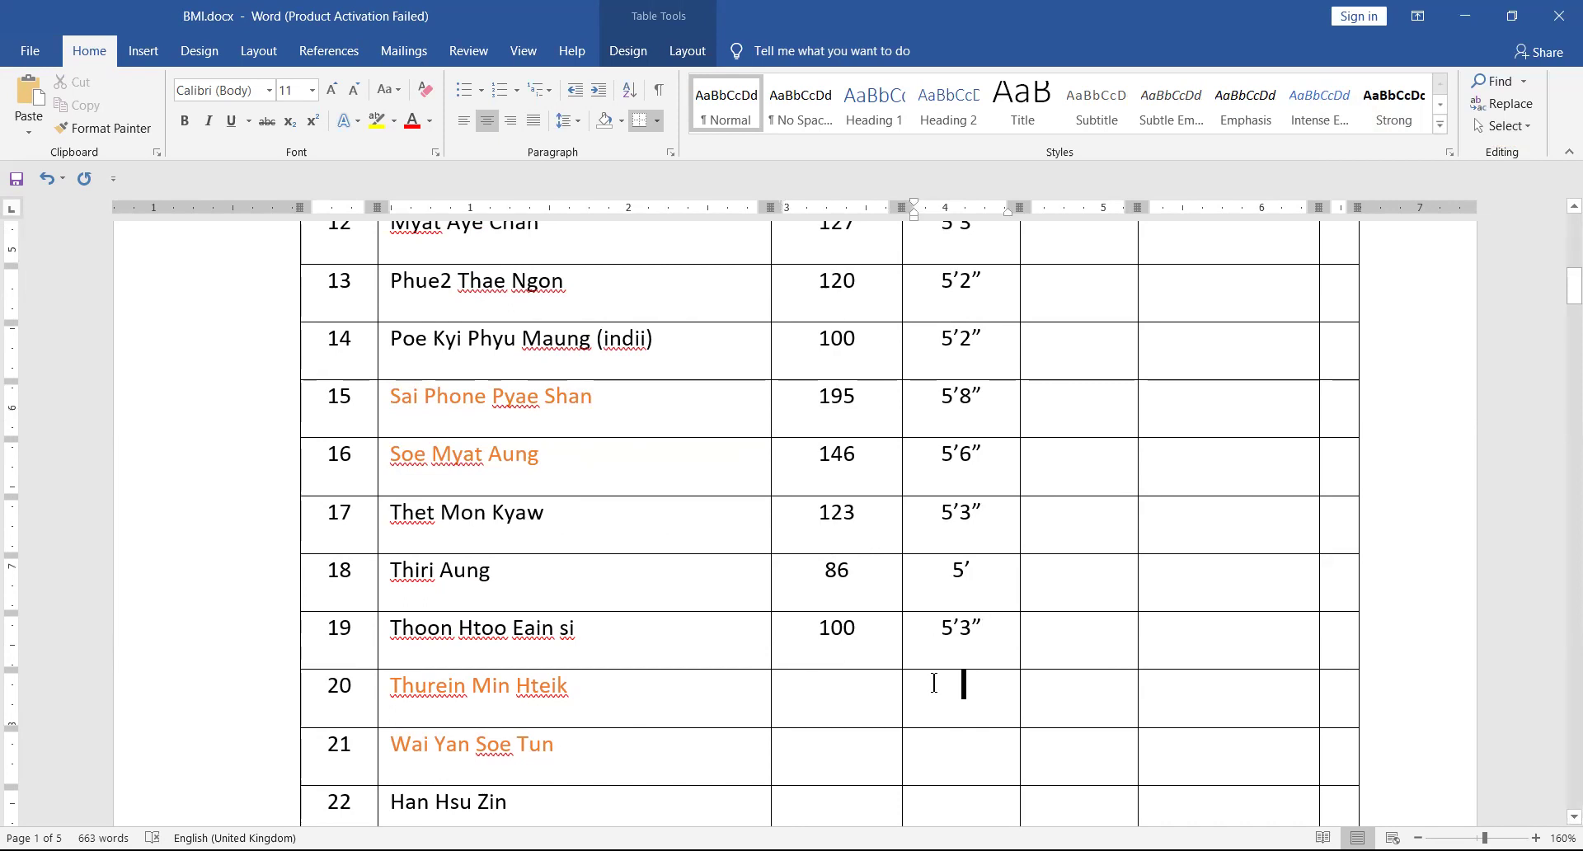
left_click(857, 694)
type("1221")
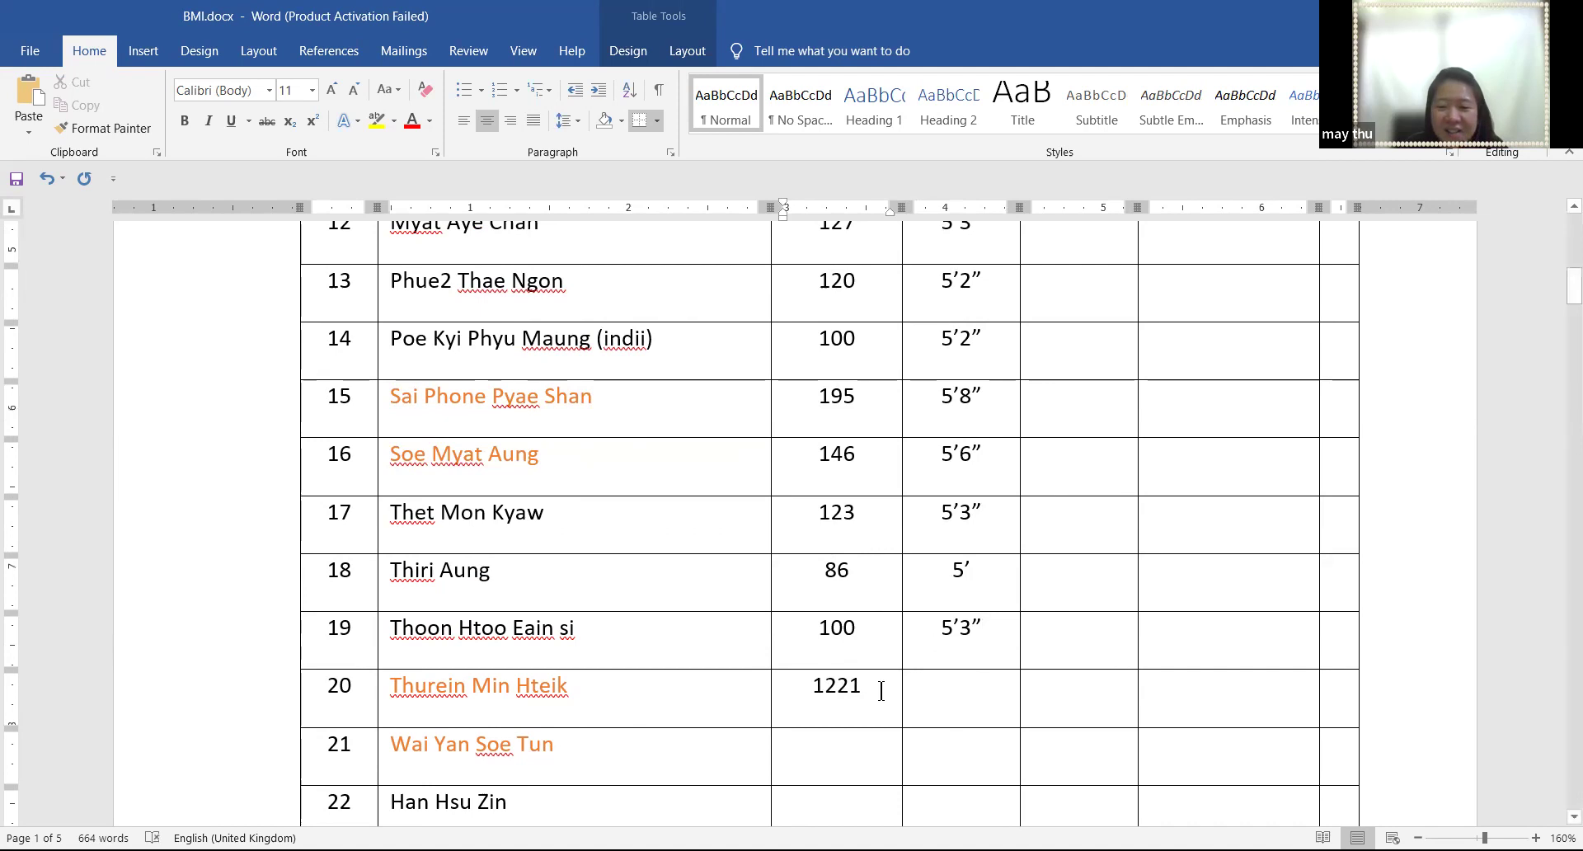
key("BackSpace")
key("BackSpace")
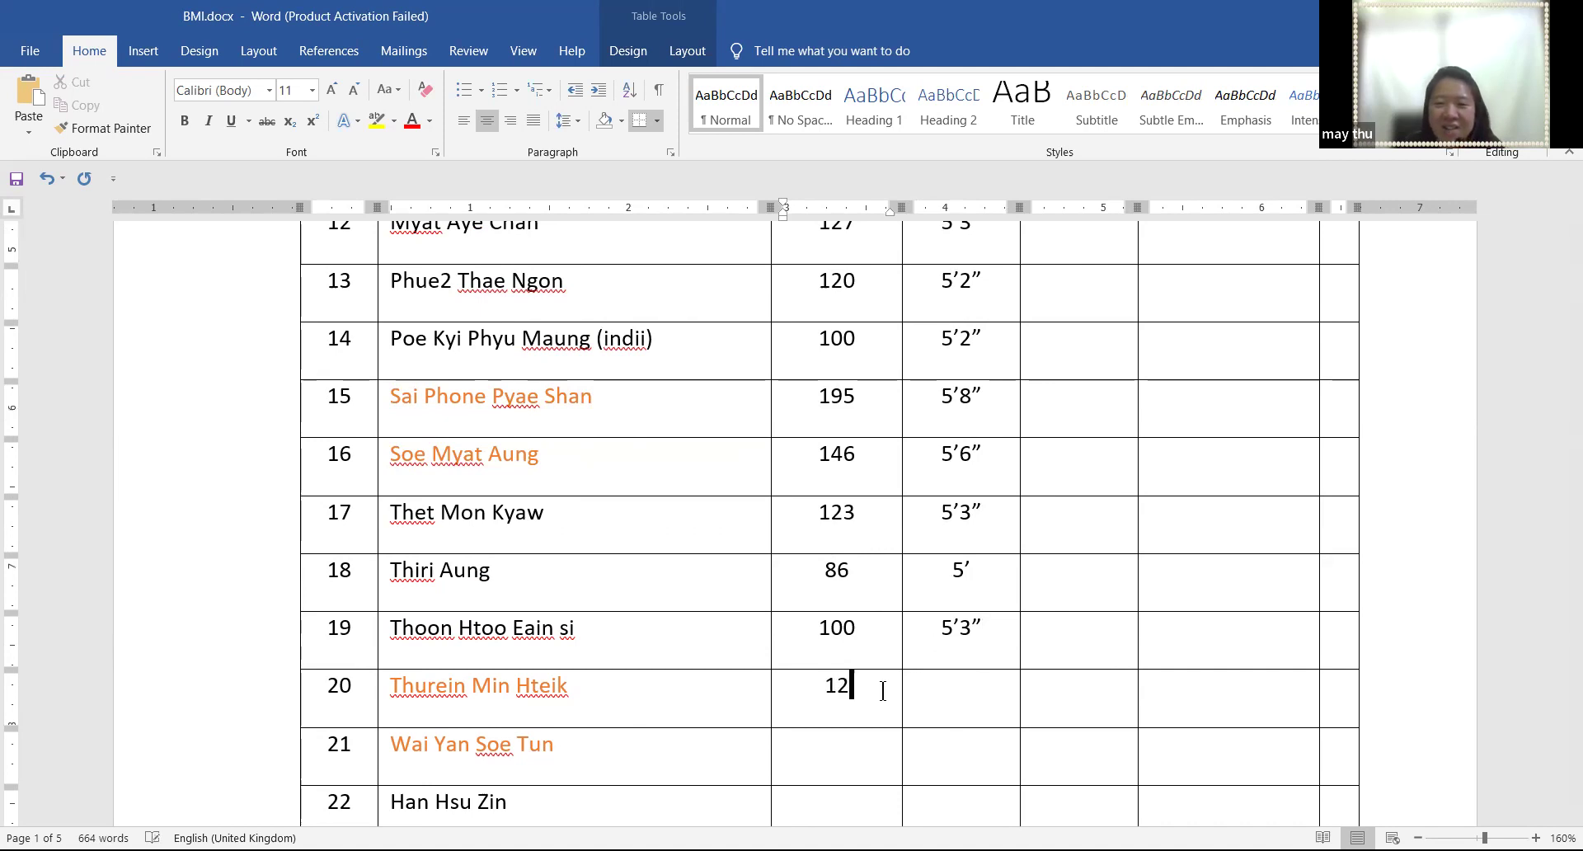
type("1")
left_click(941, 683)
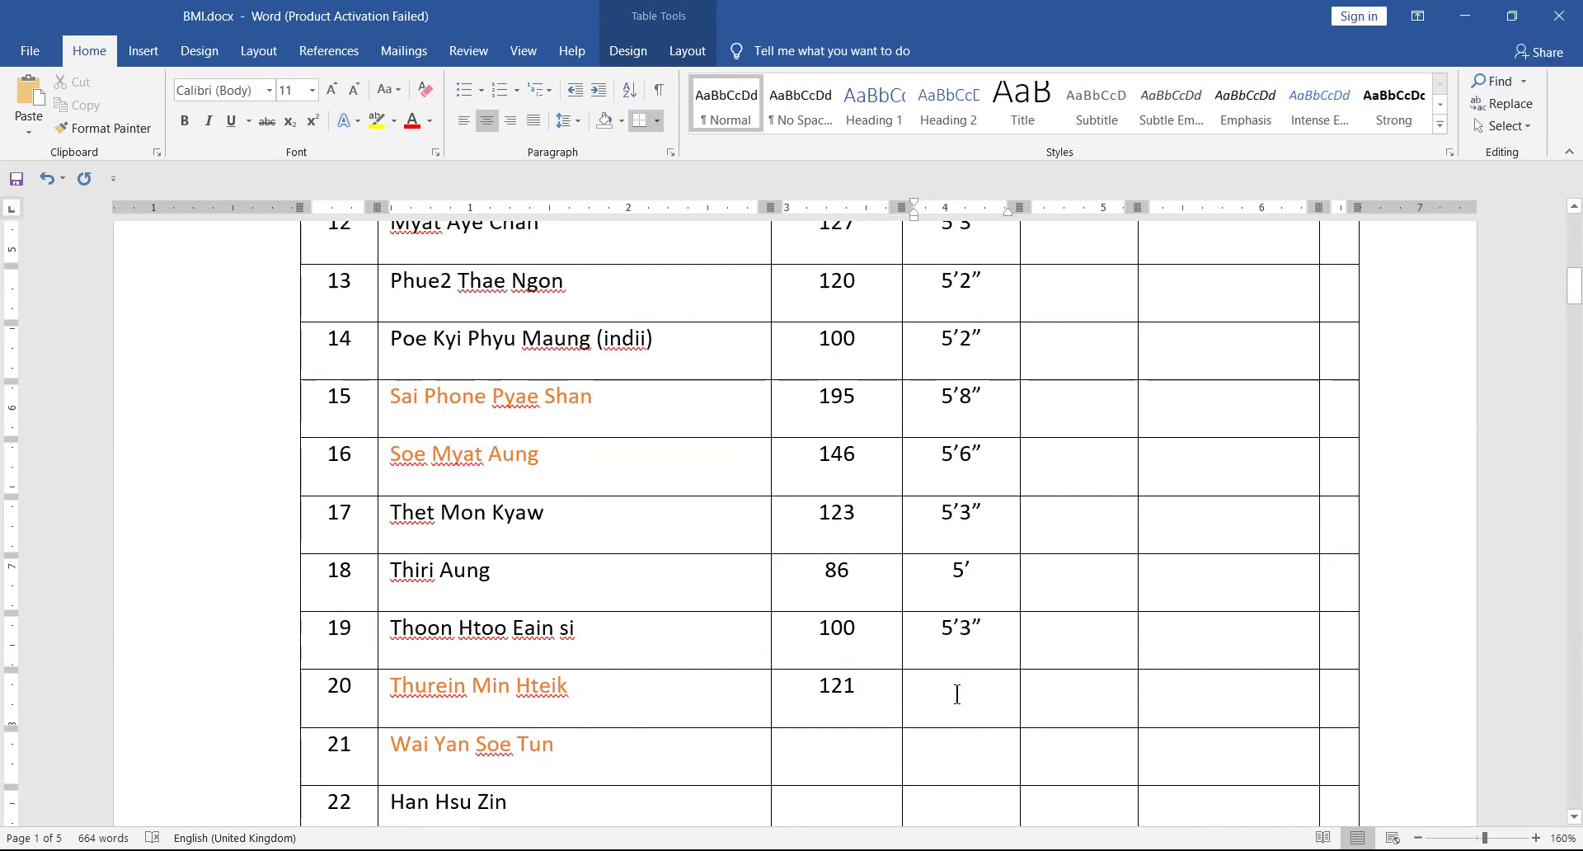
type("5")
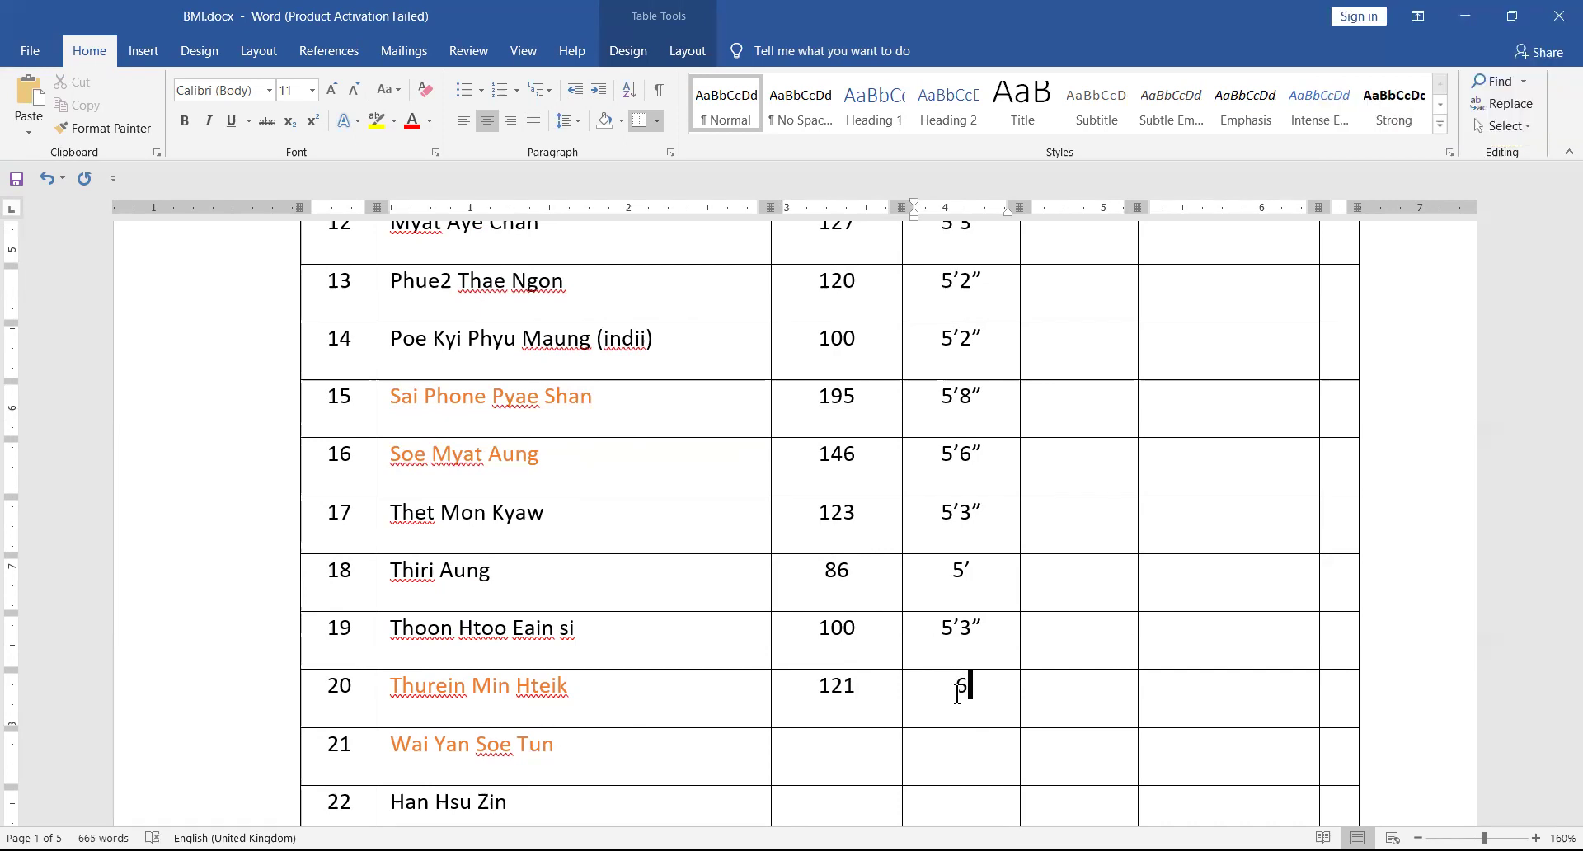
key("BackSpace")
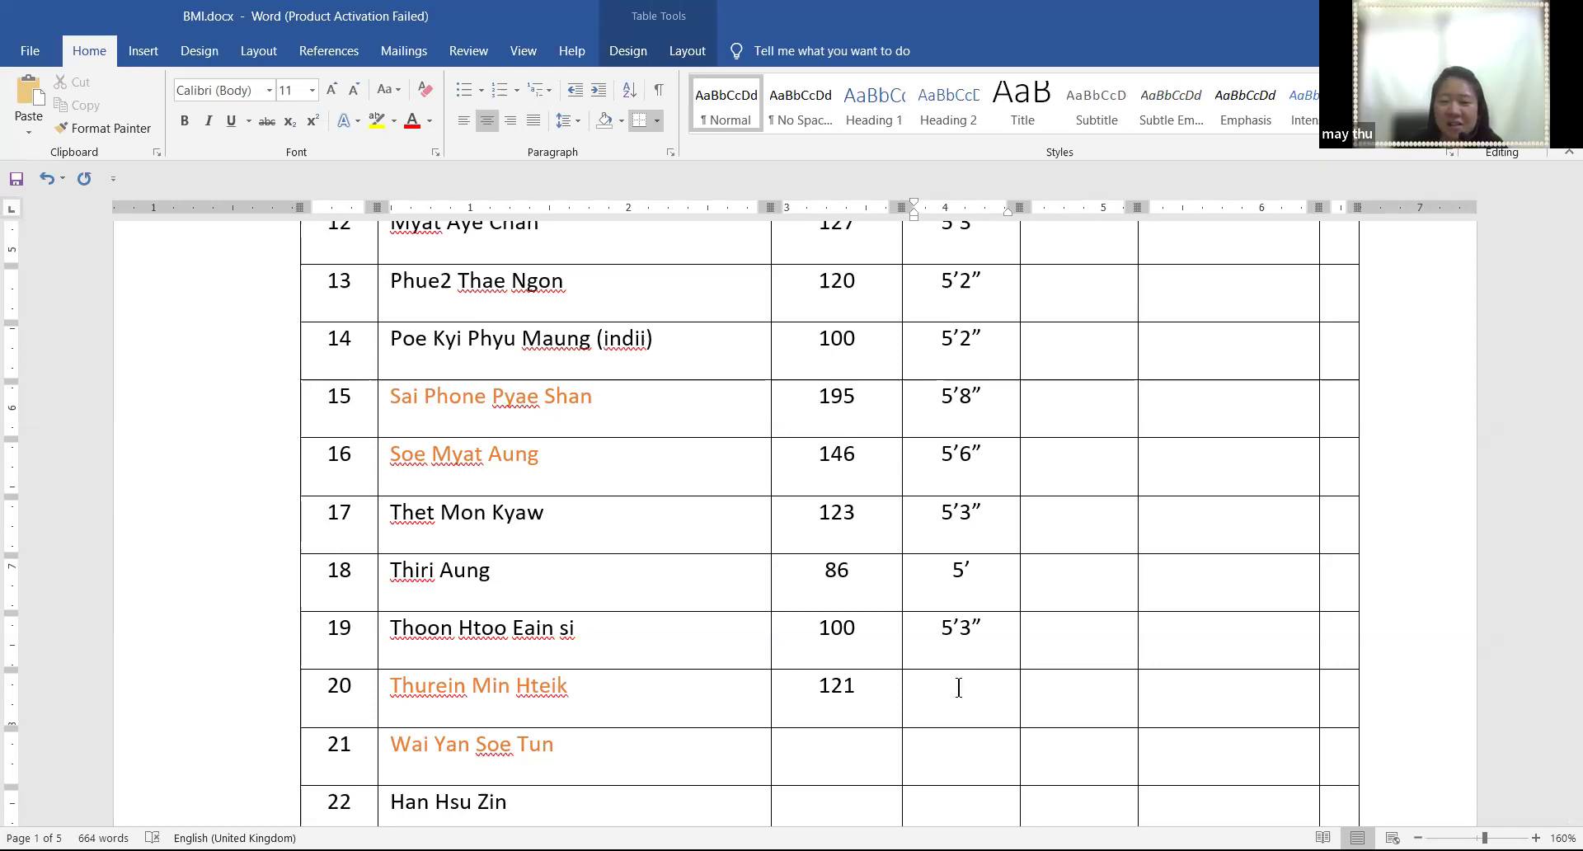
type("5")
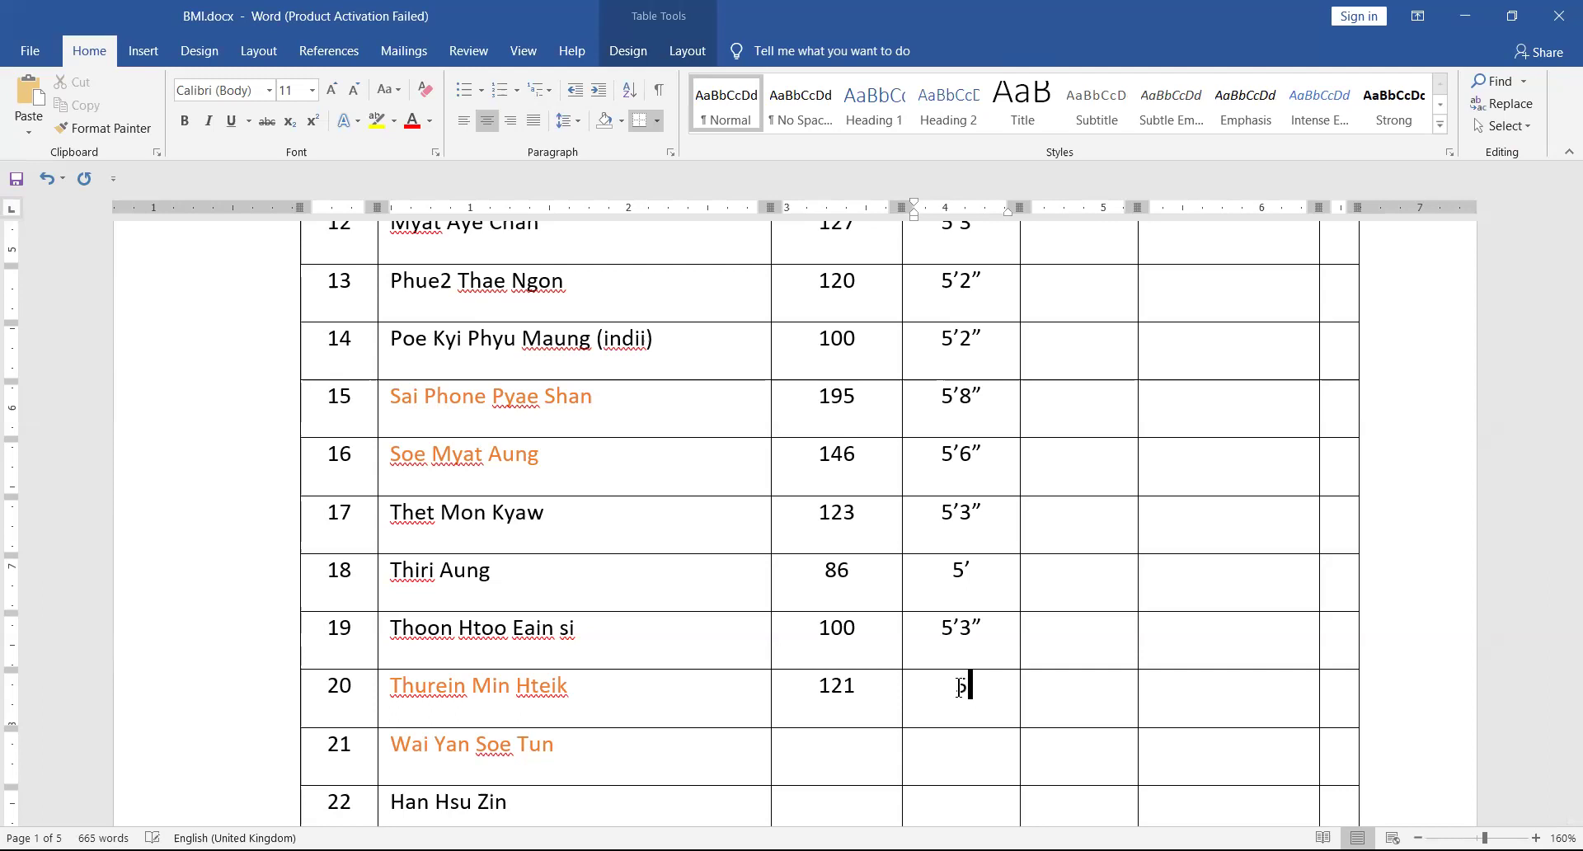
type("'")
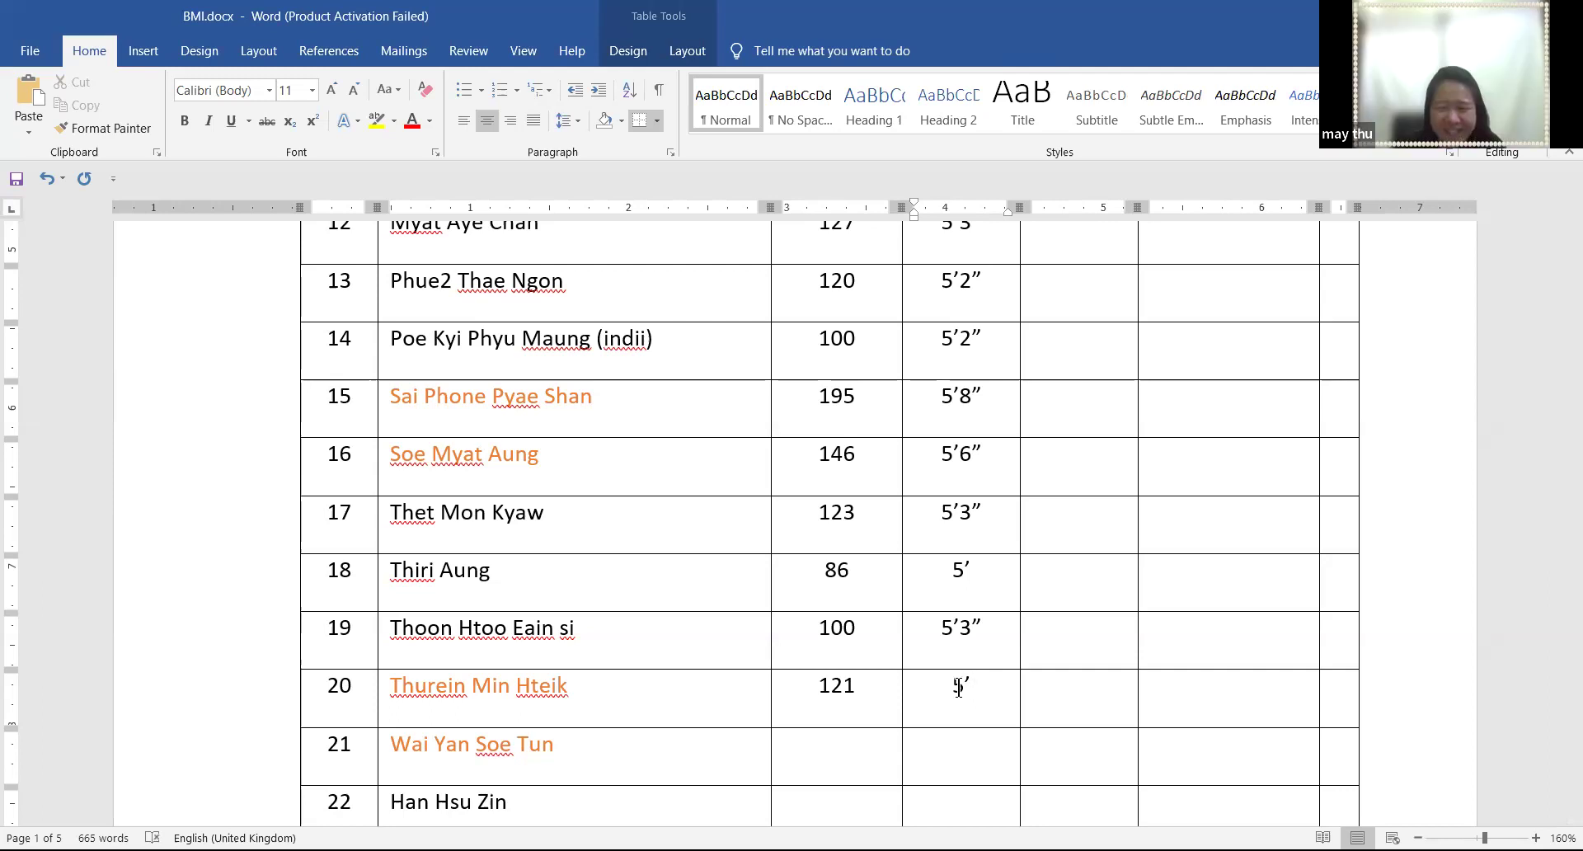
type("9")
type("\"")
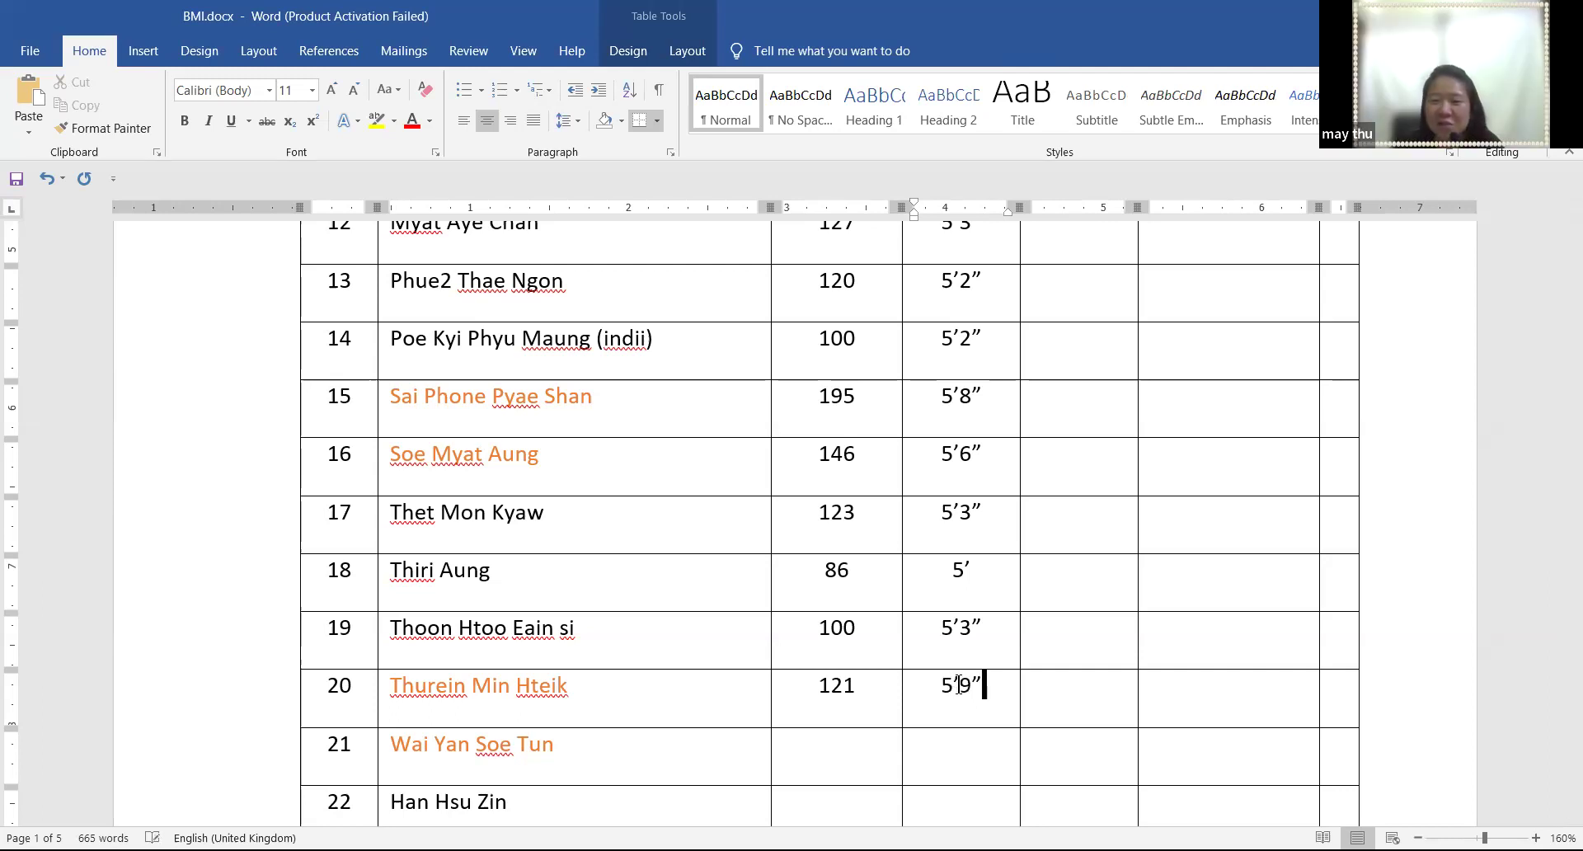
Enter weight 182 and height 5'7.8" for the student in row 21
scroll(321, 560, "down", 1)
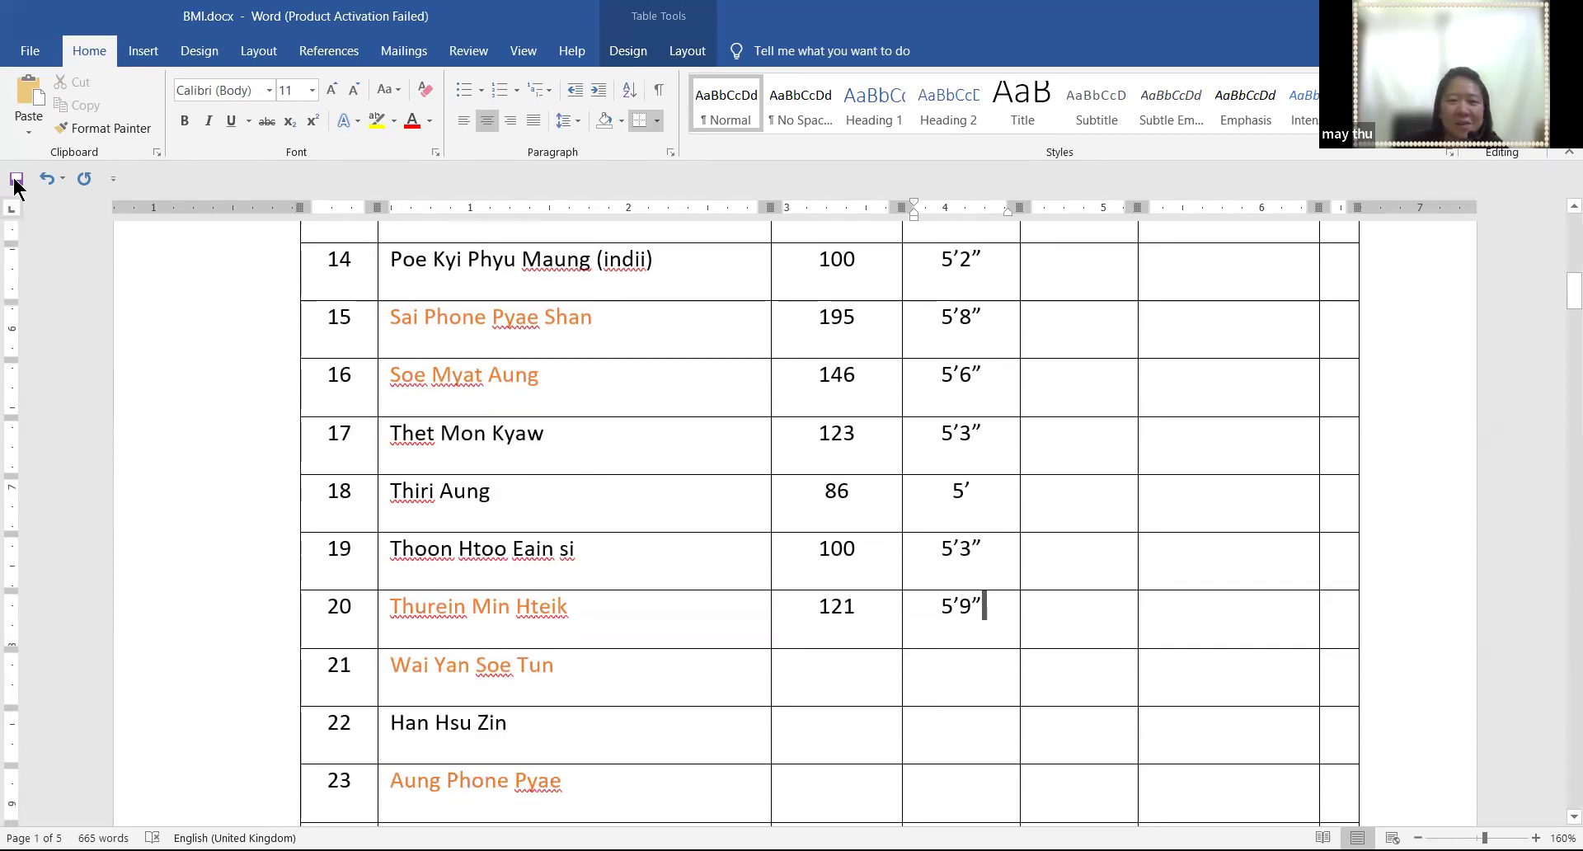
left_click(837, 662)
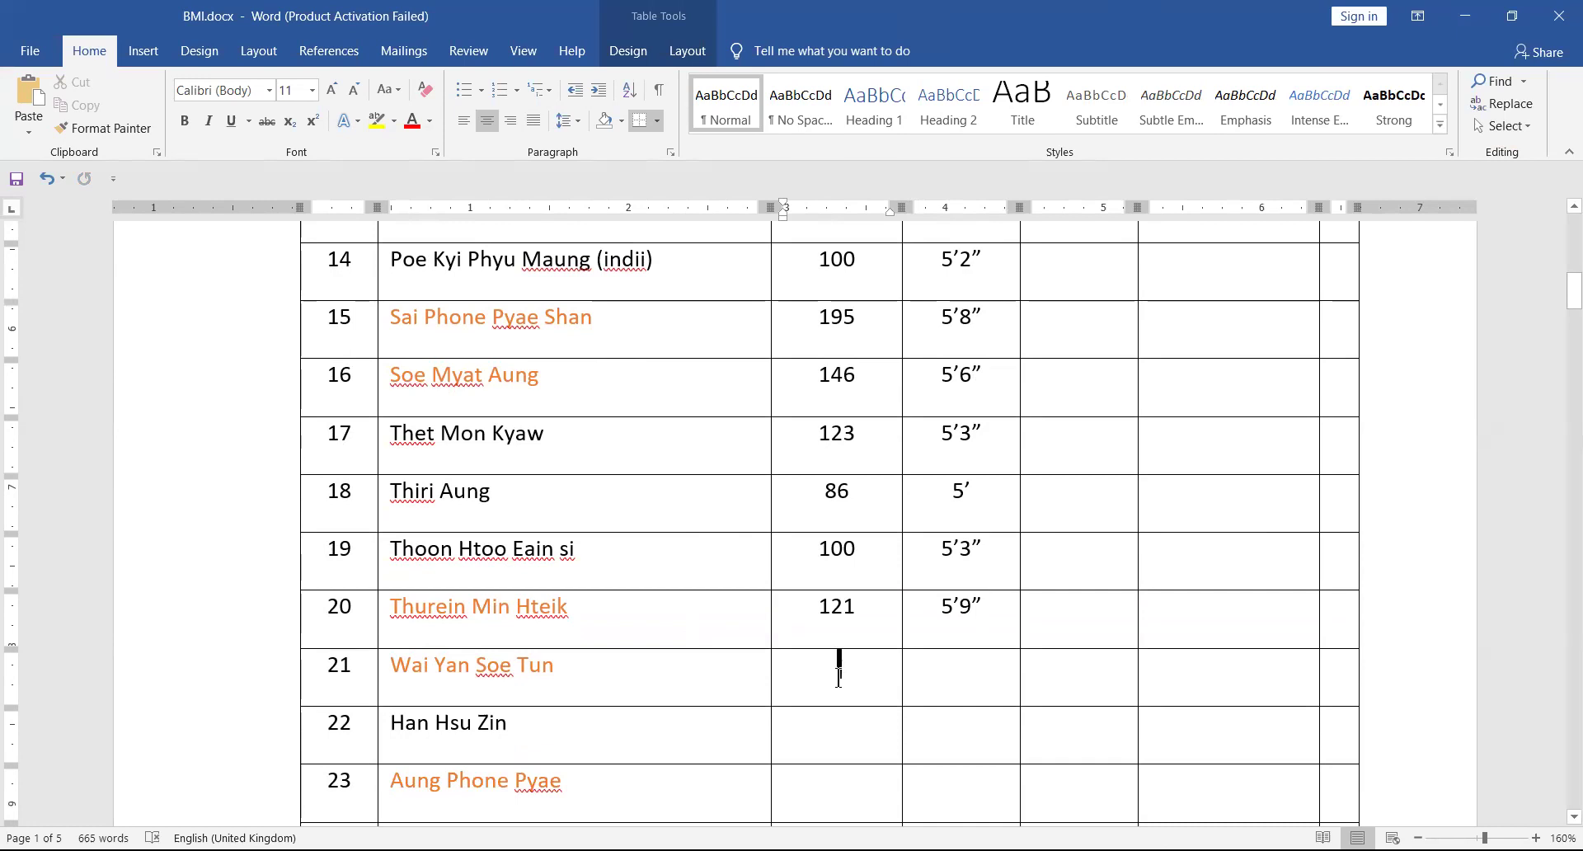
type("1")
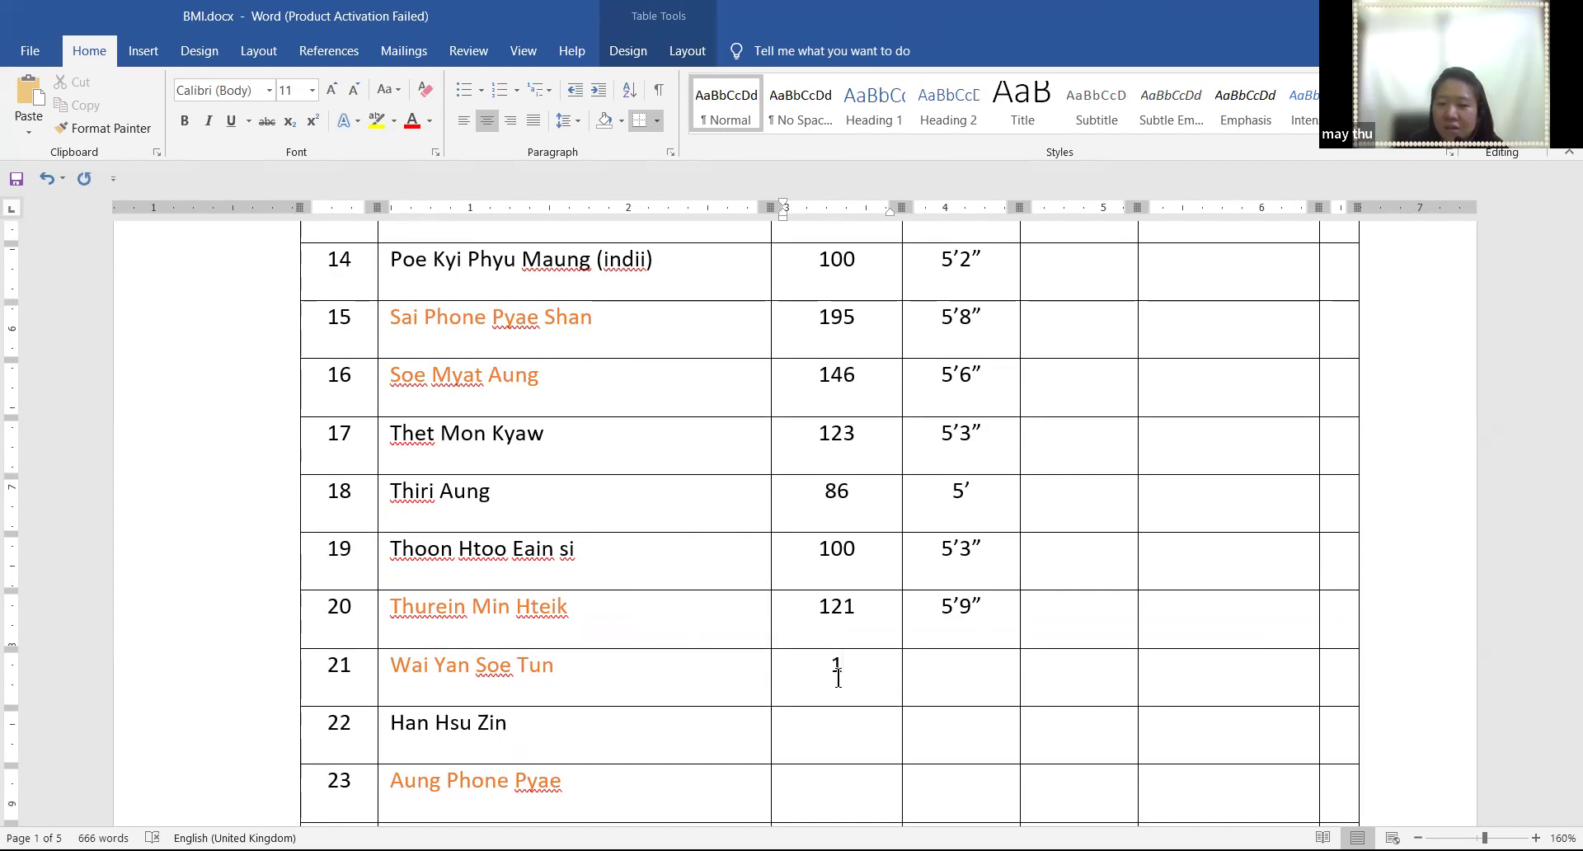
type("8")
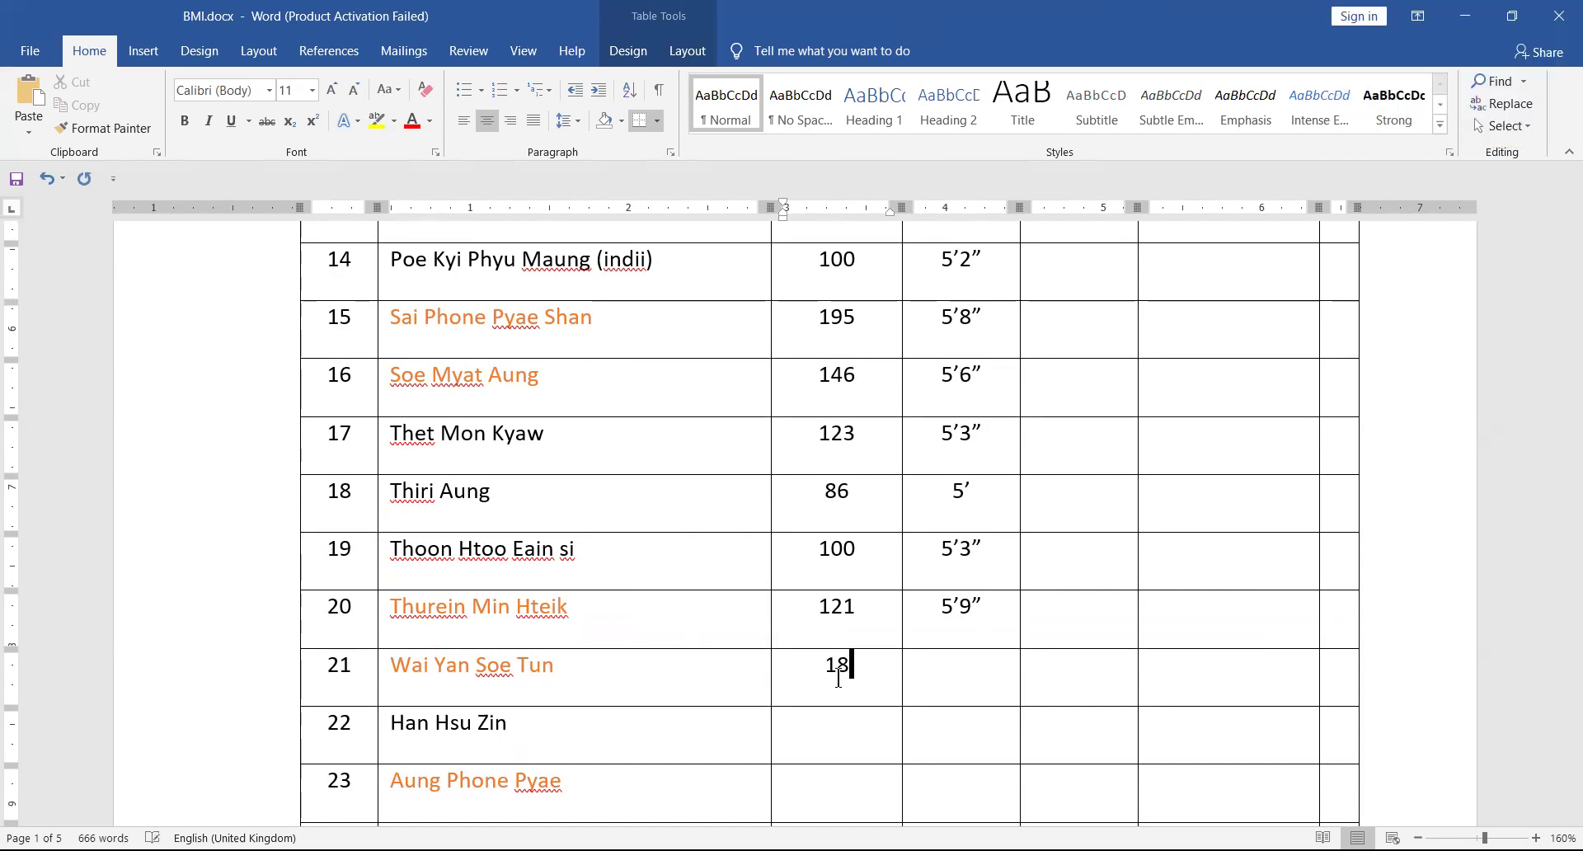
type("2")
left_click(937, 669)
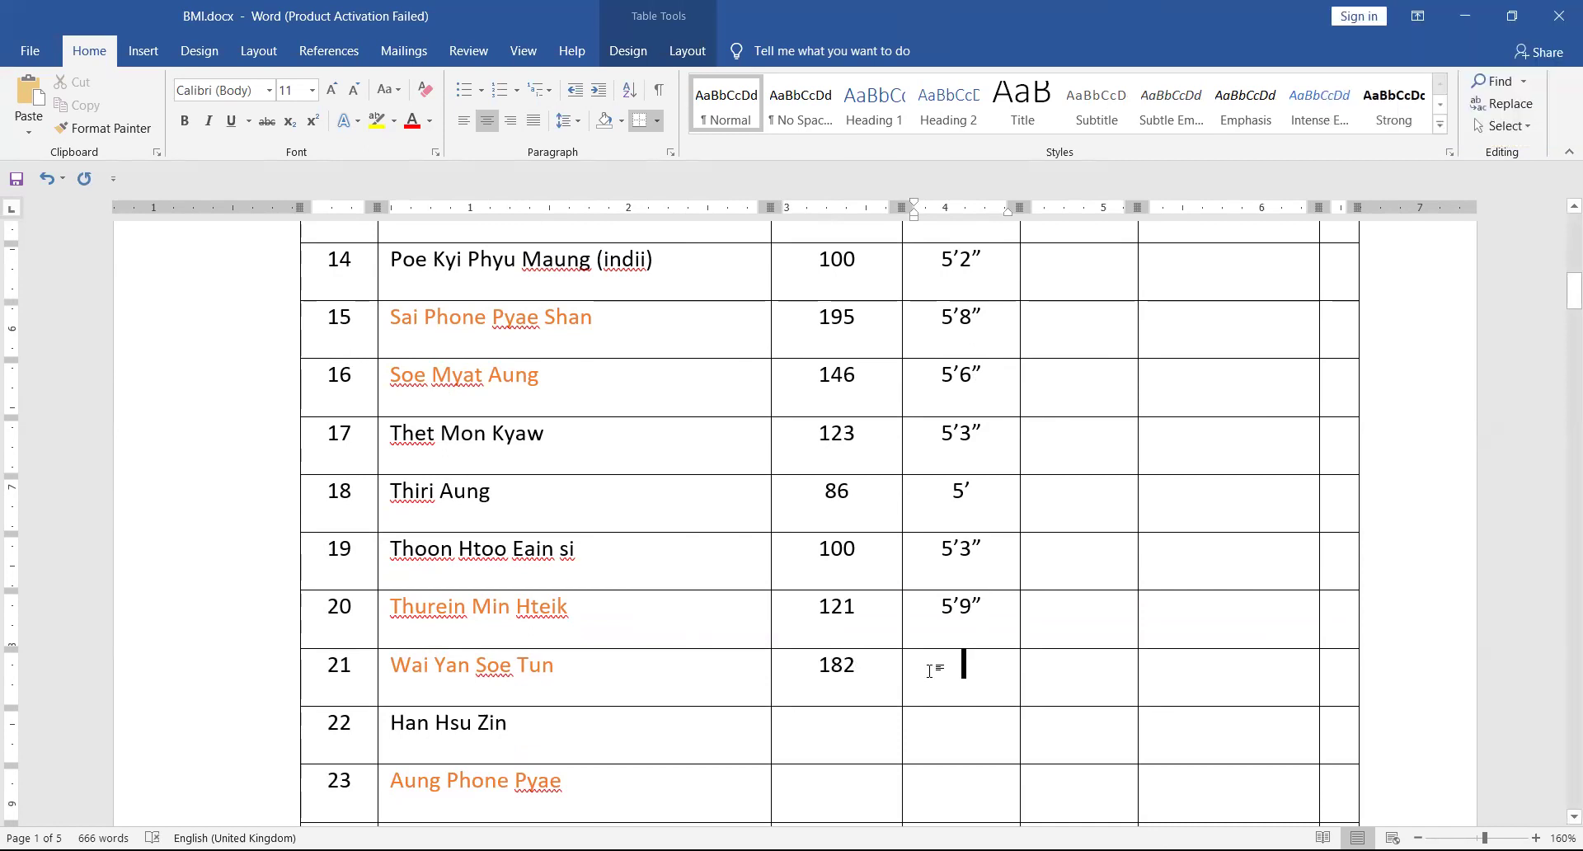
type("5")
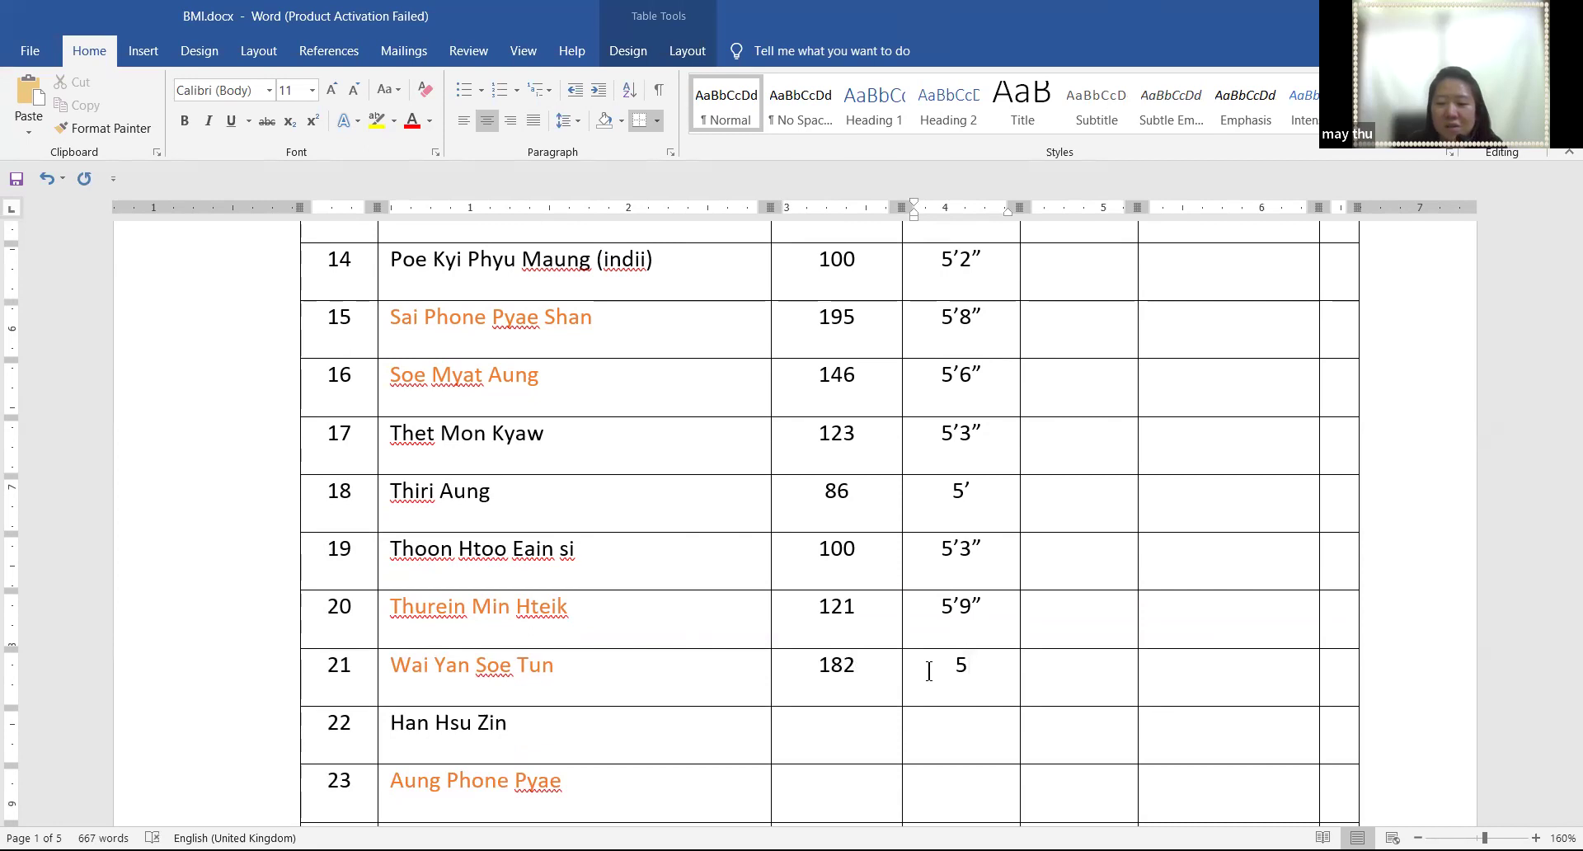
type("'7")
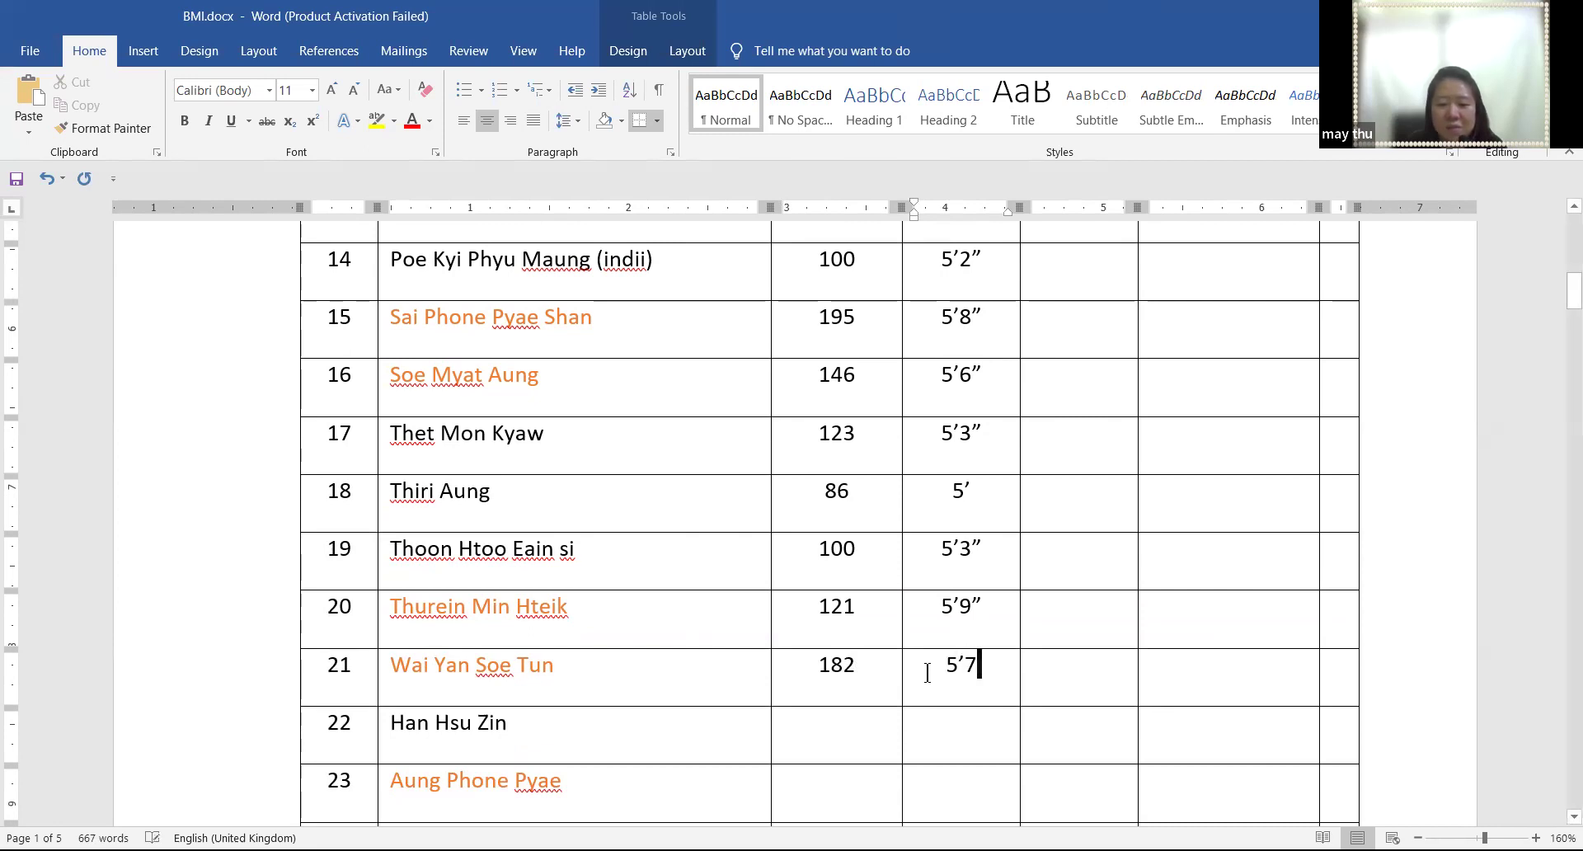
type(".")
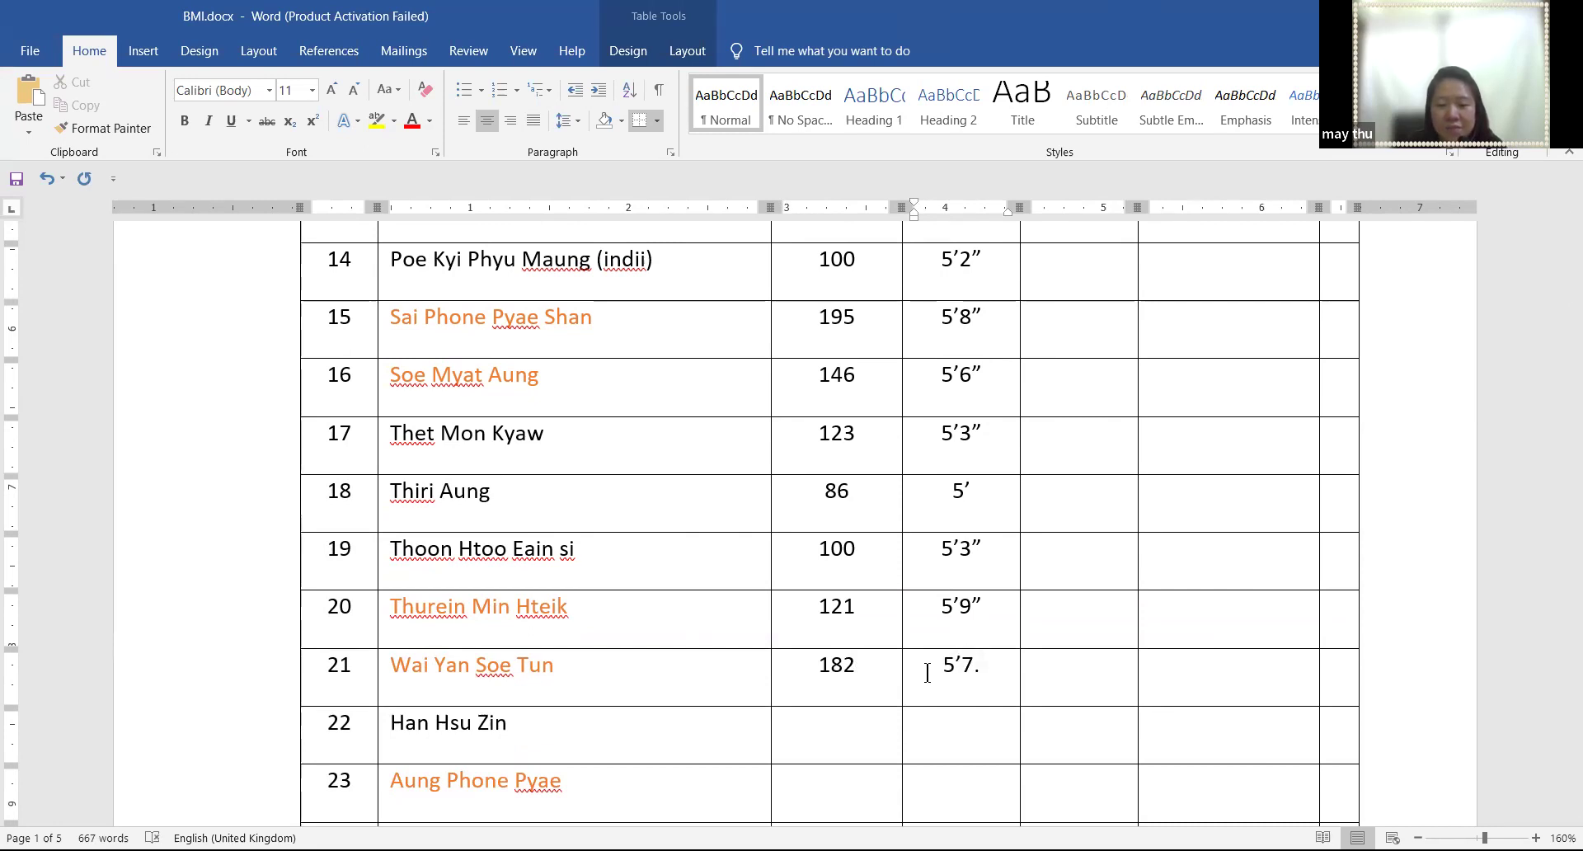
type("8")
type("\"")
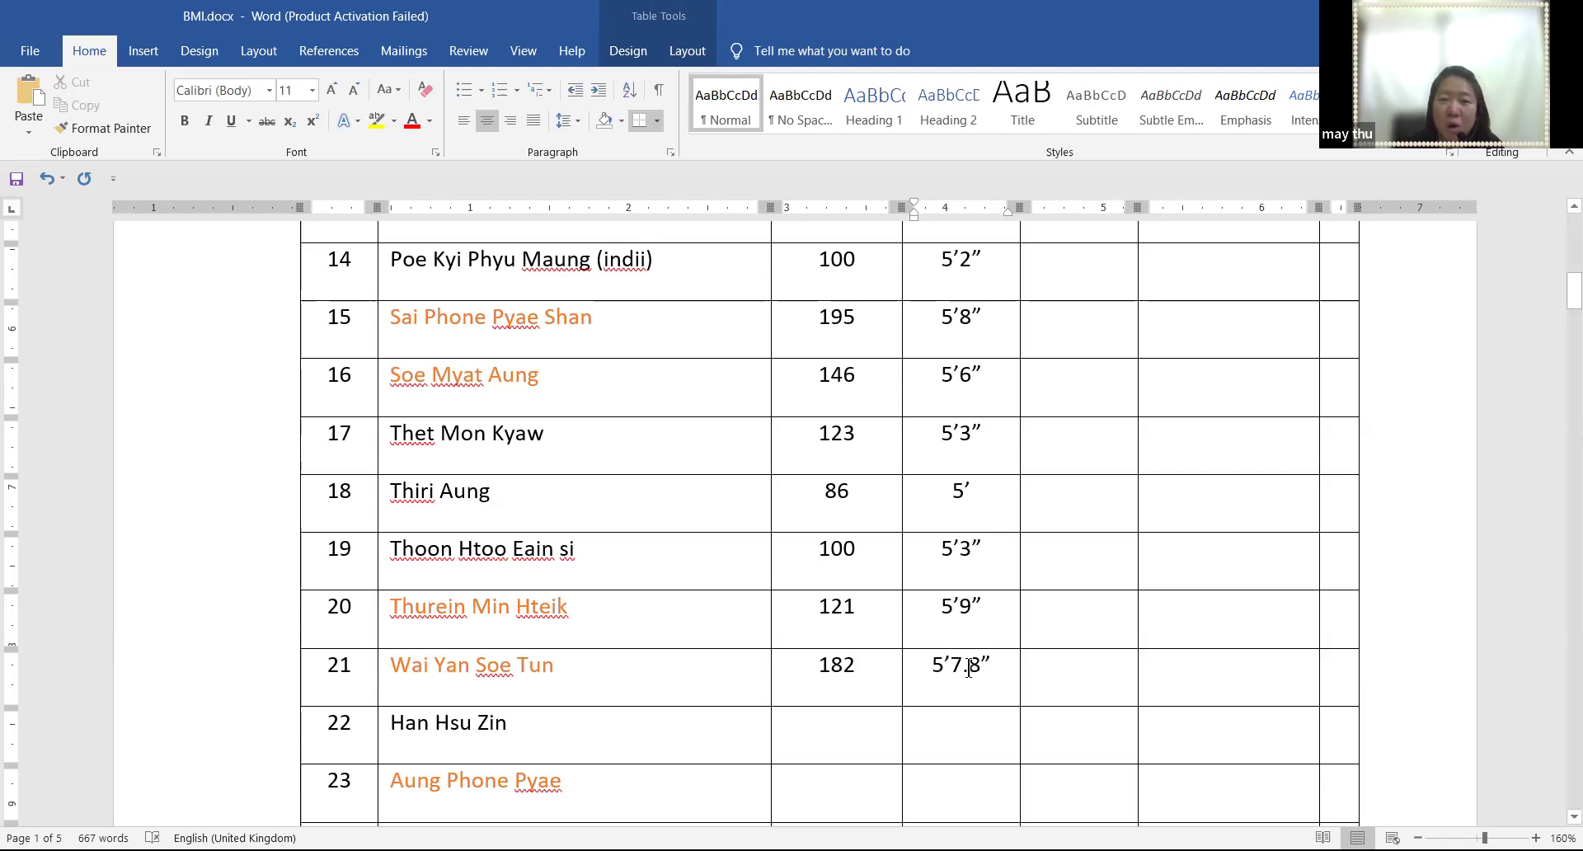
left_click(972, 607)
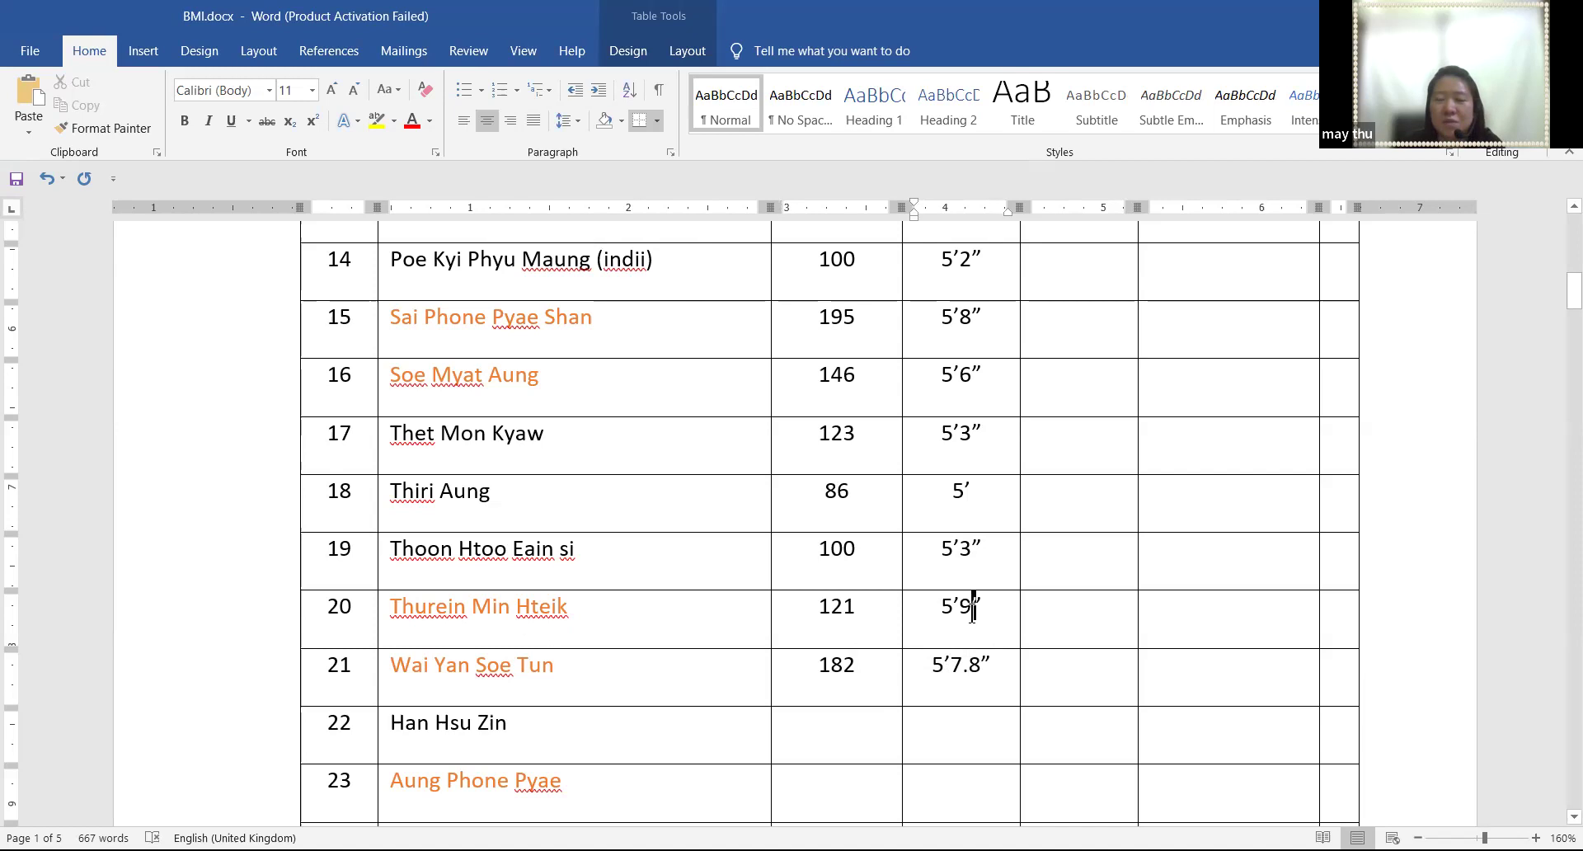
left_click(972, 548)
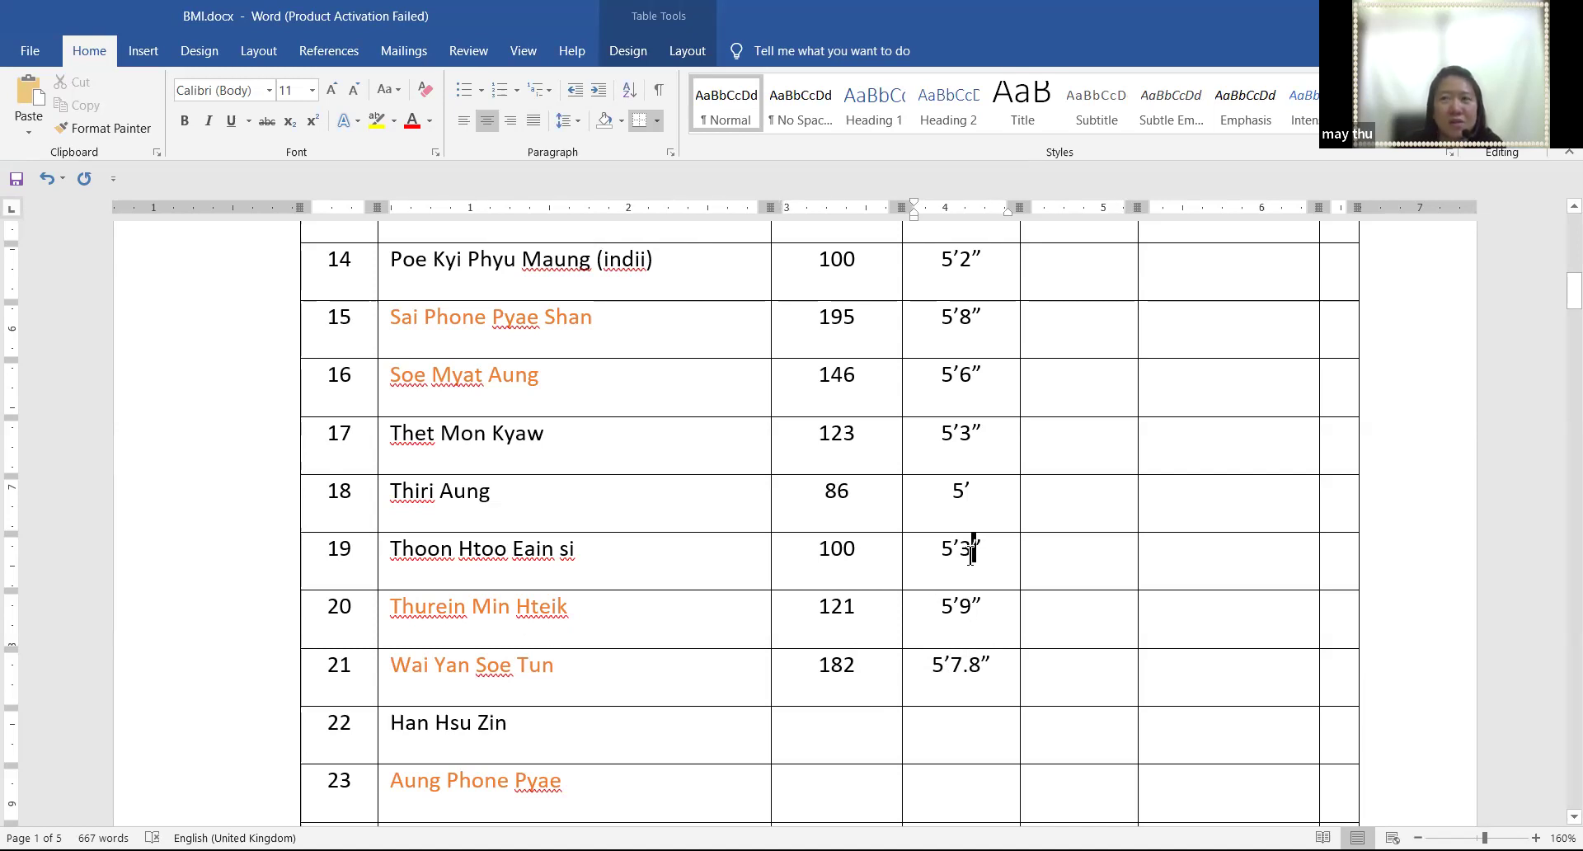
left_click(967, 610)
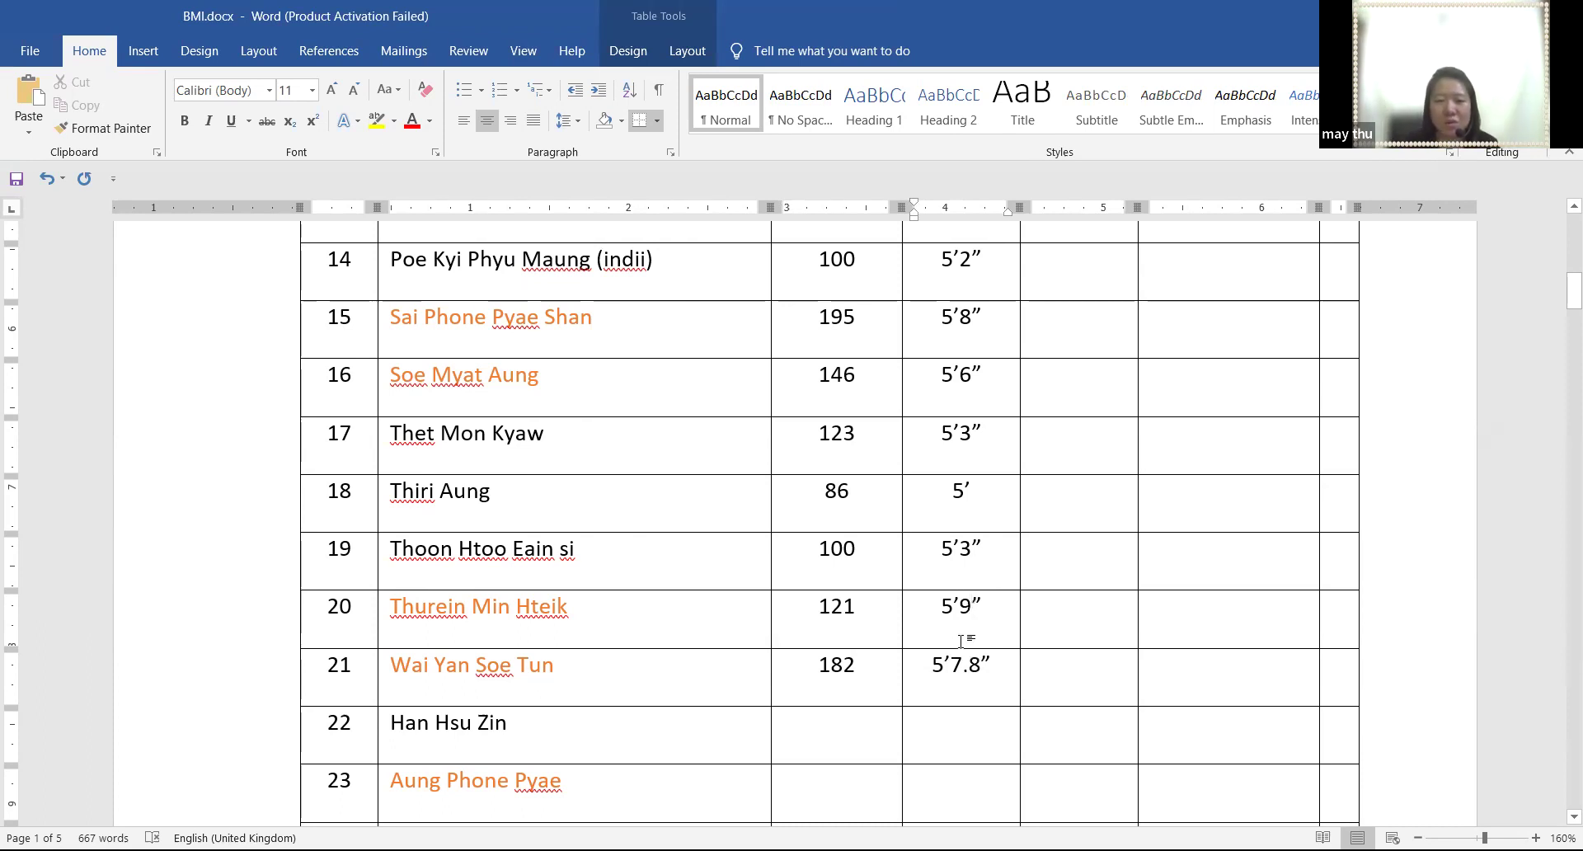
Fill in weight 137 and height 5'7" for the student in row 22
scroll(957, 648, "down", 1)
scroll(957, 648, "down", 1)
left_click(871, 666)
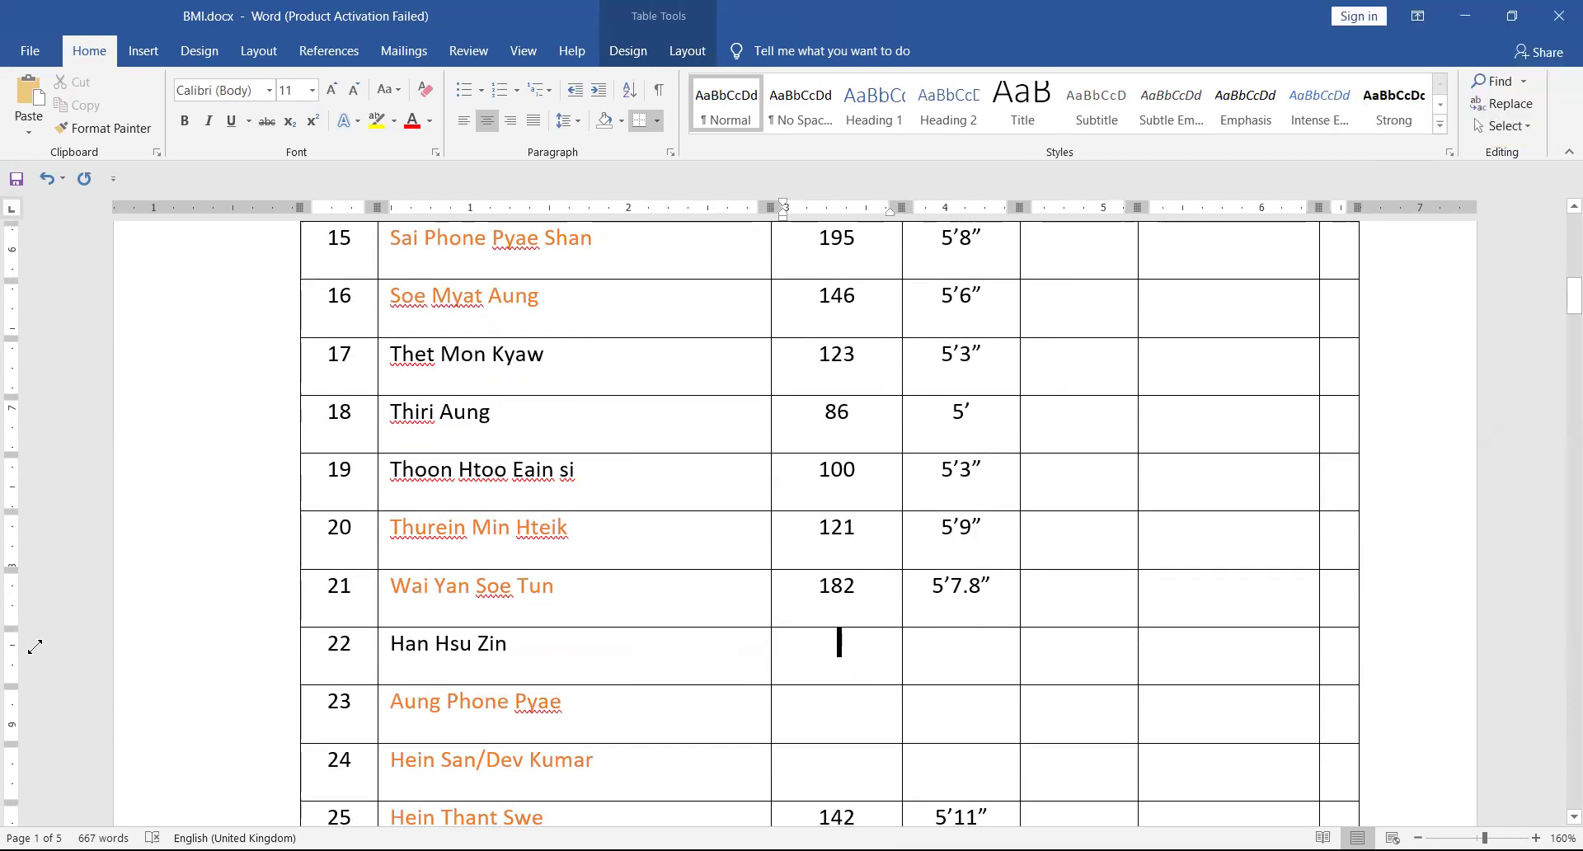
type("137")
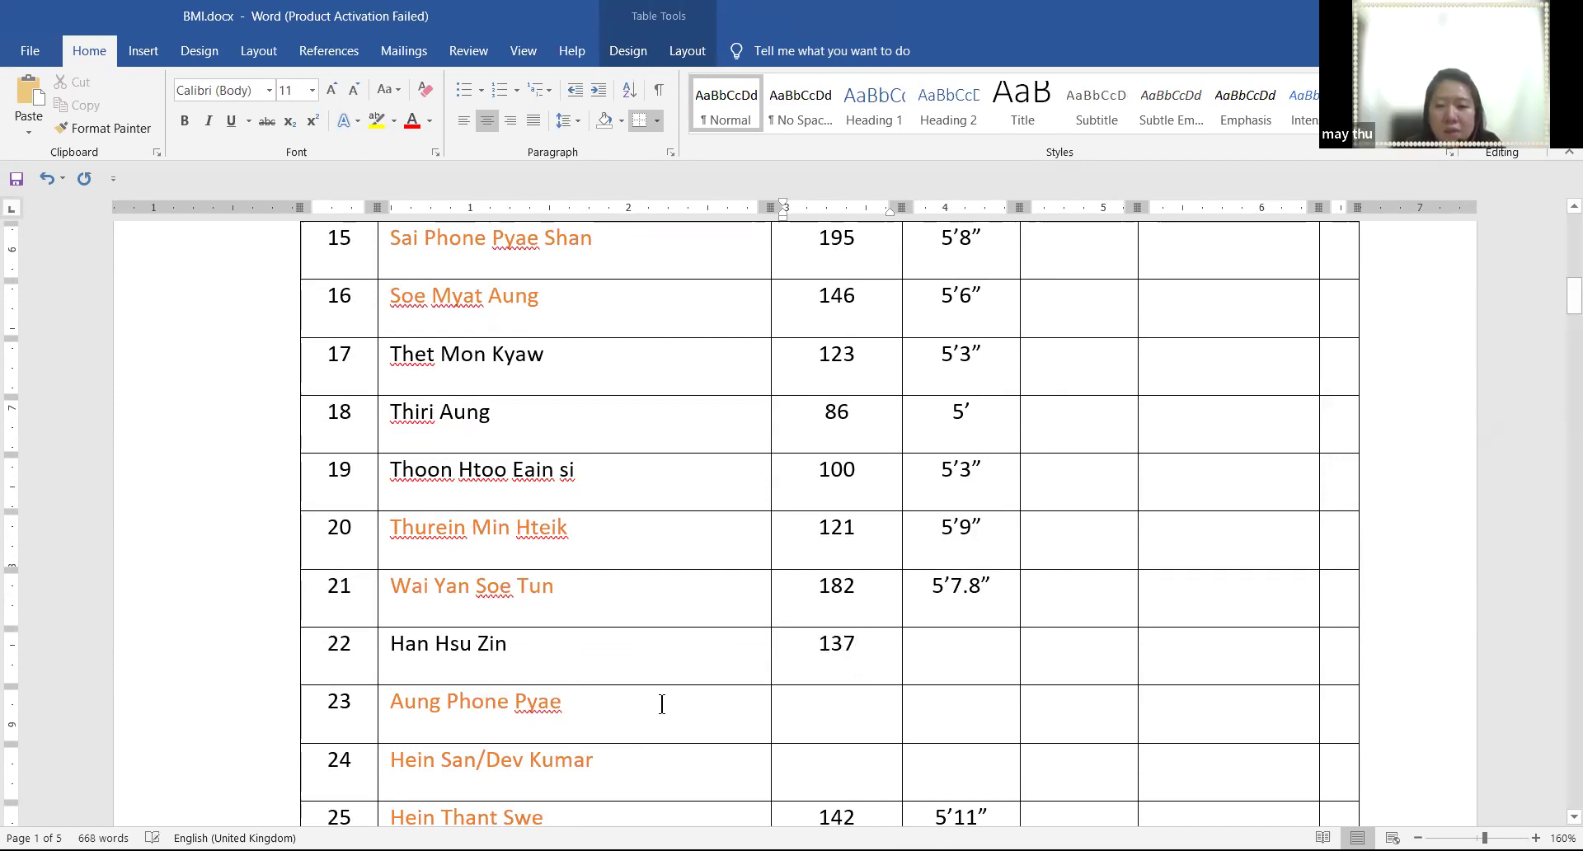
left_click(971, 663)
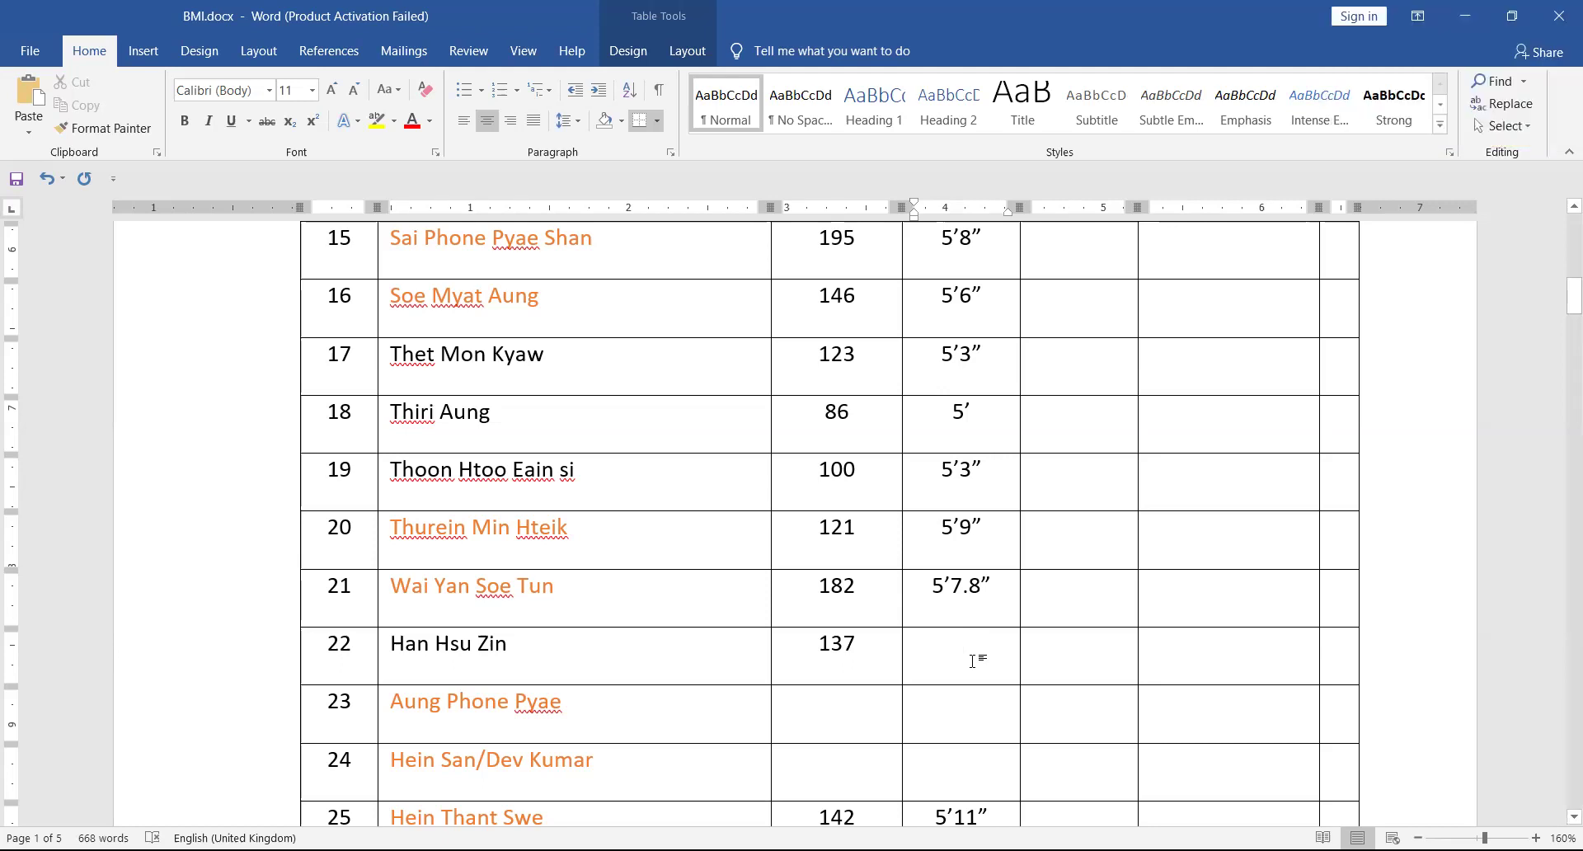
type("5")
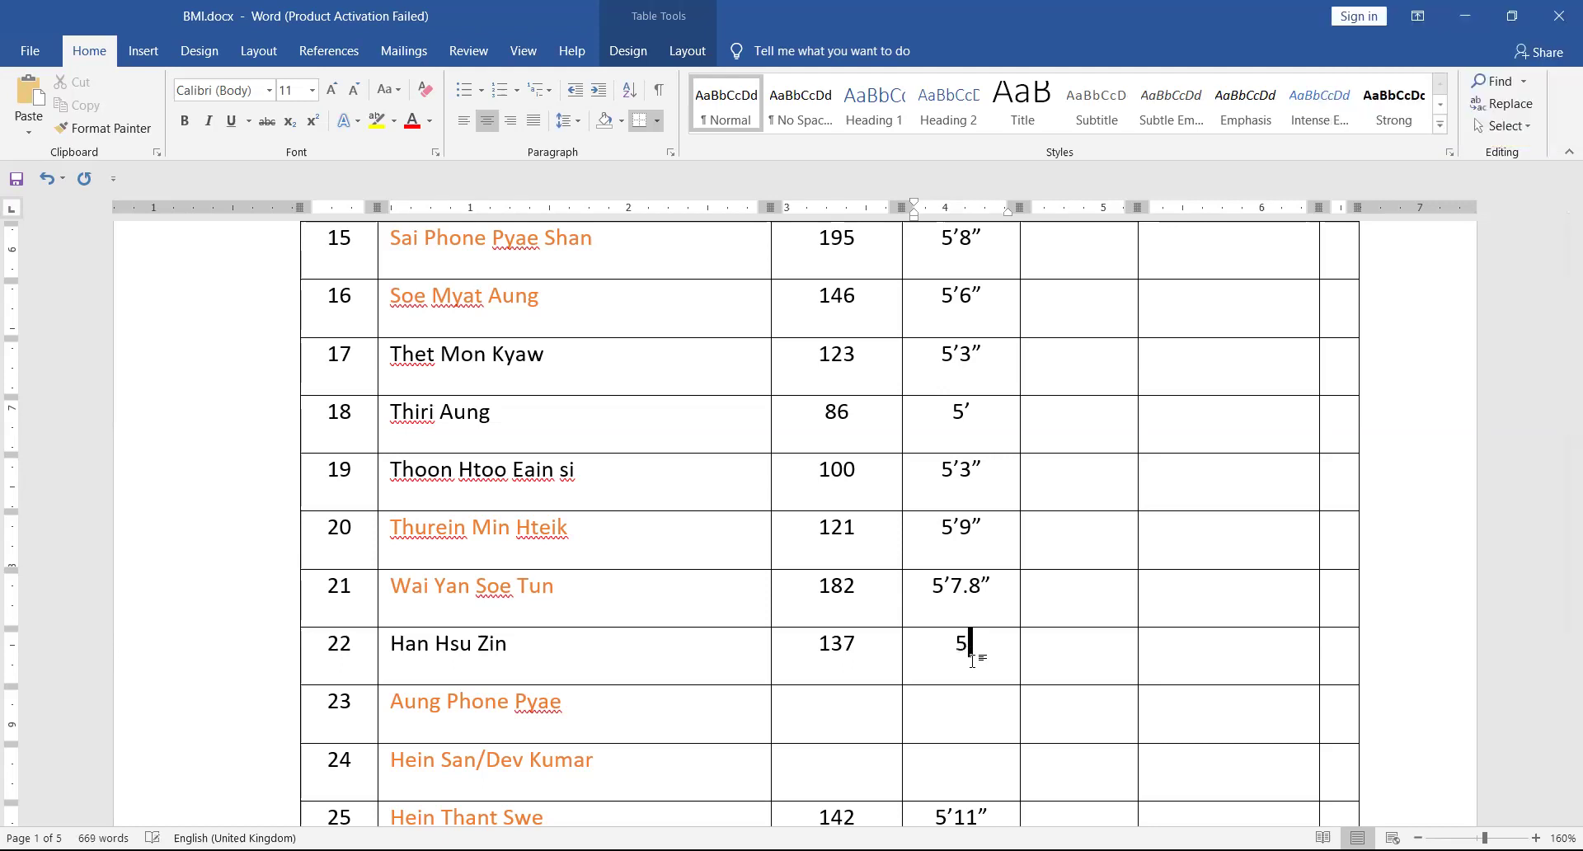
type("'7")
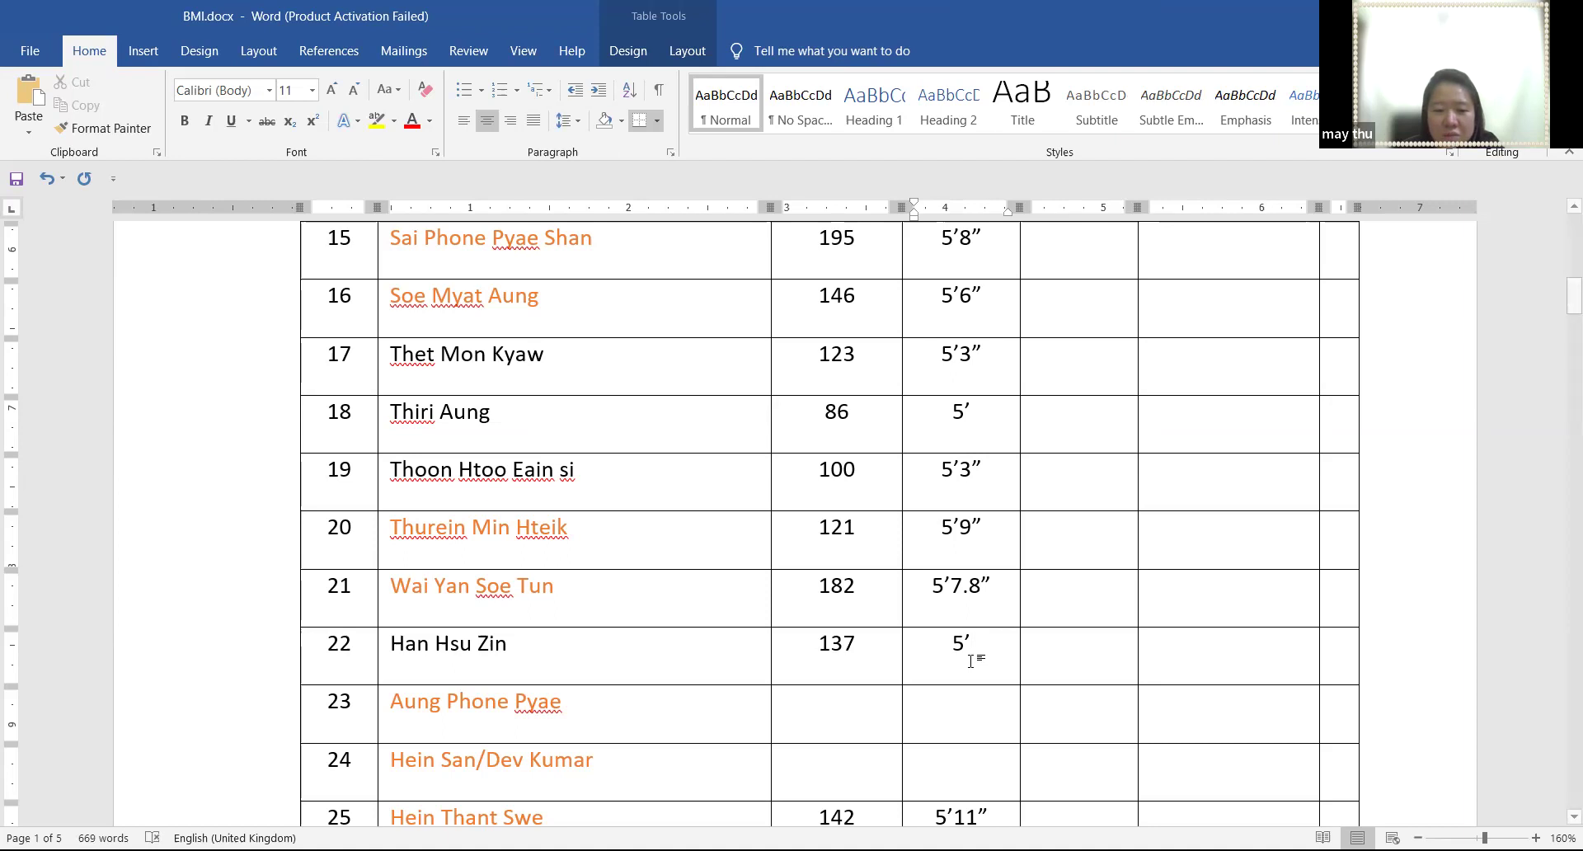
type("\"")
Enter weight 141 and height 5'9.5" for the student in row 23
left_click(859, 709)
scroll(859, 709, "down", 3)
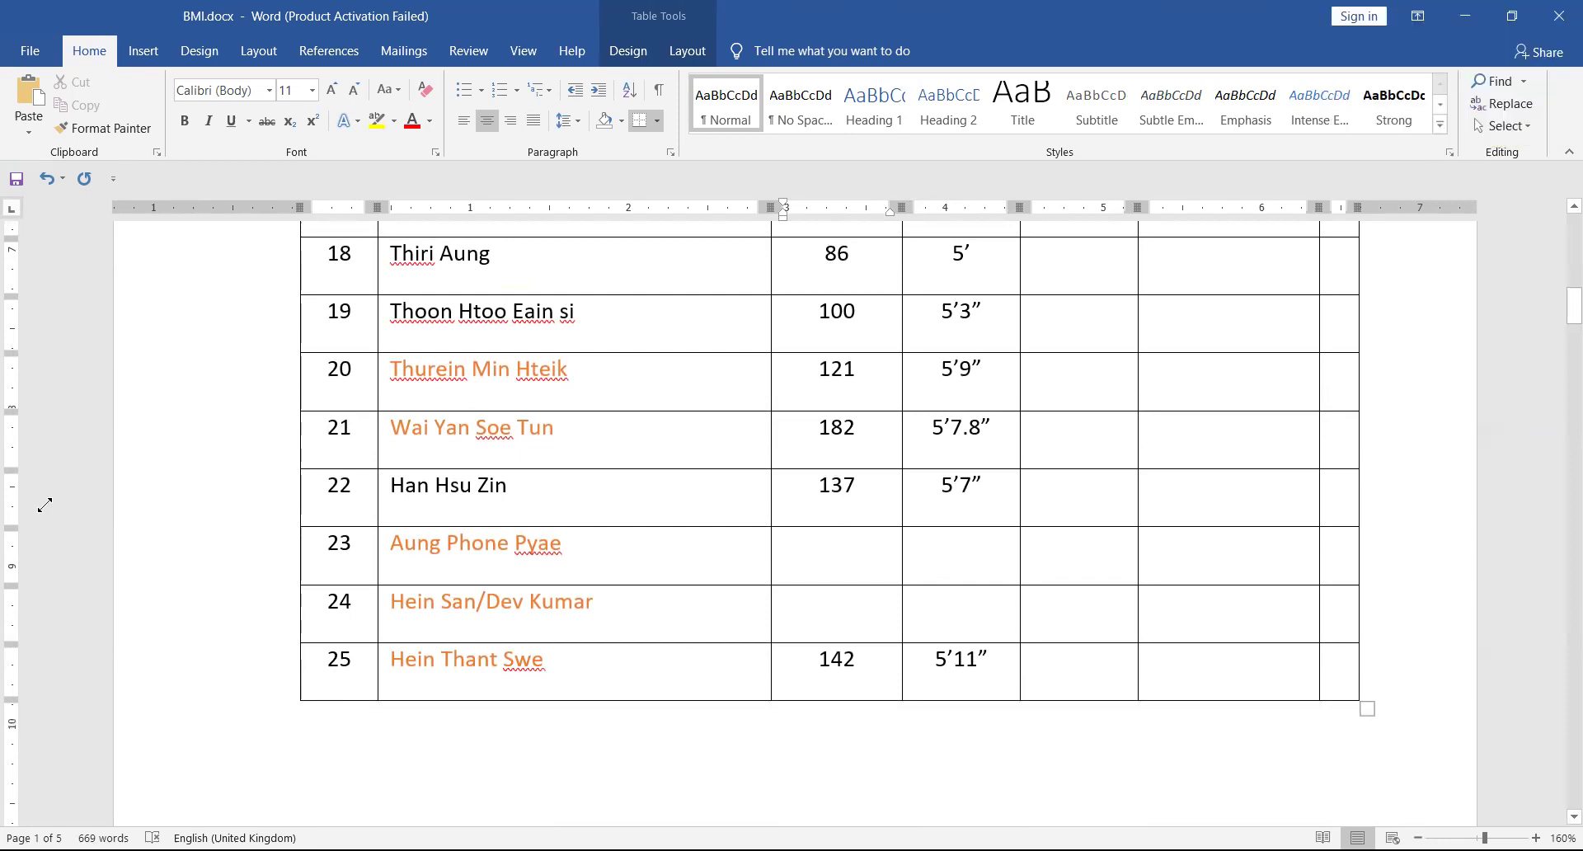
type("141")
left_click(954, 554)
type("5")
type("'9")
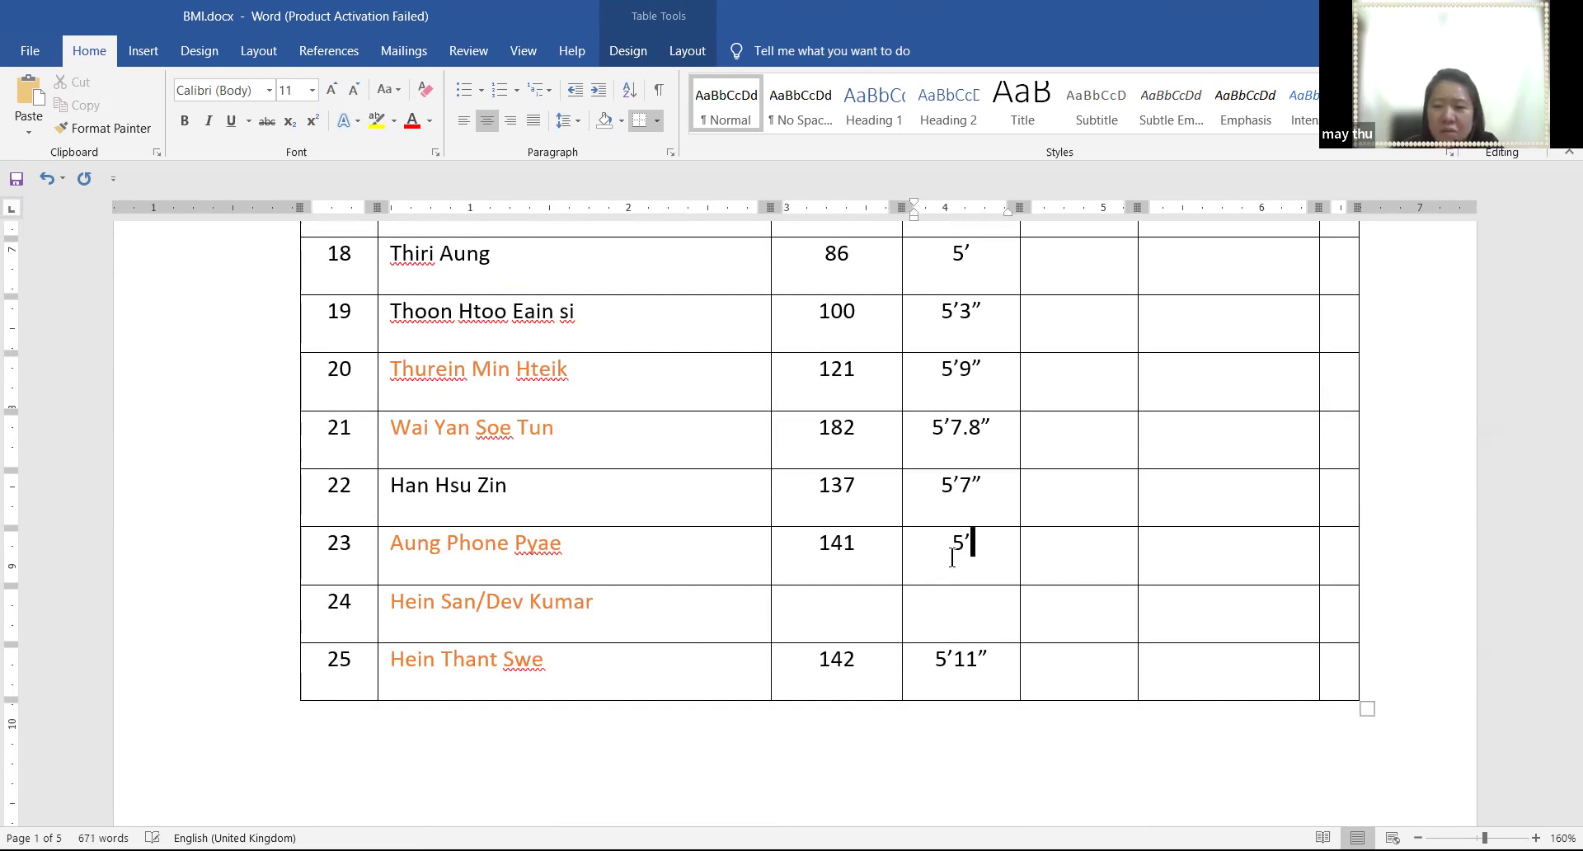
type(".")
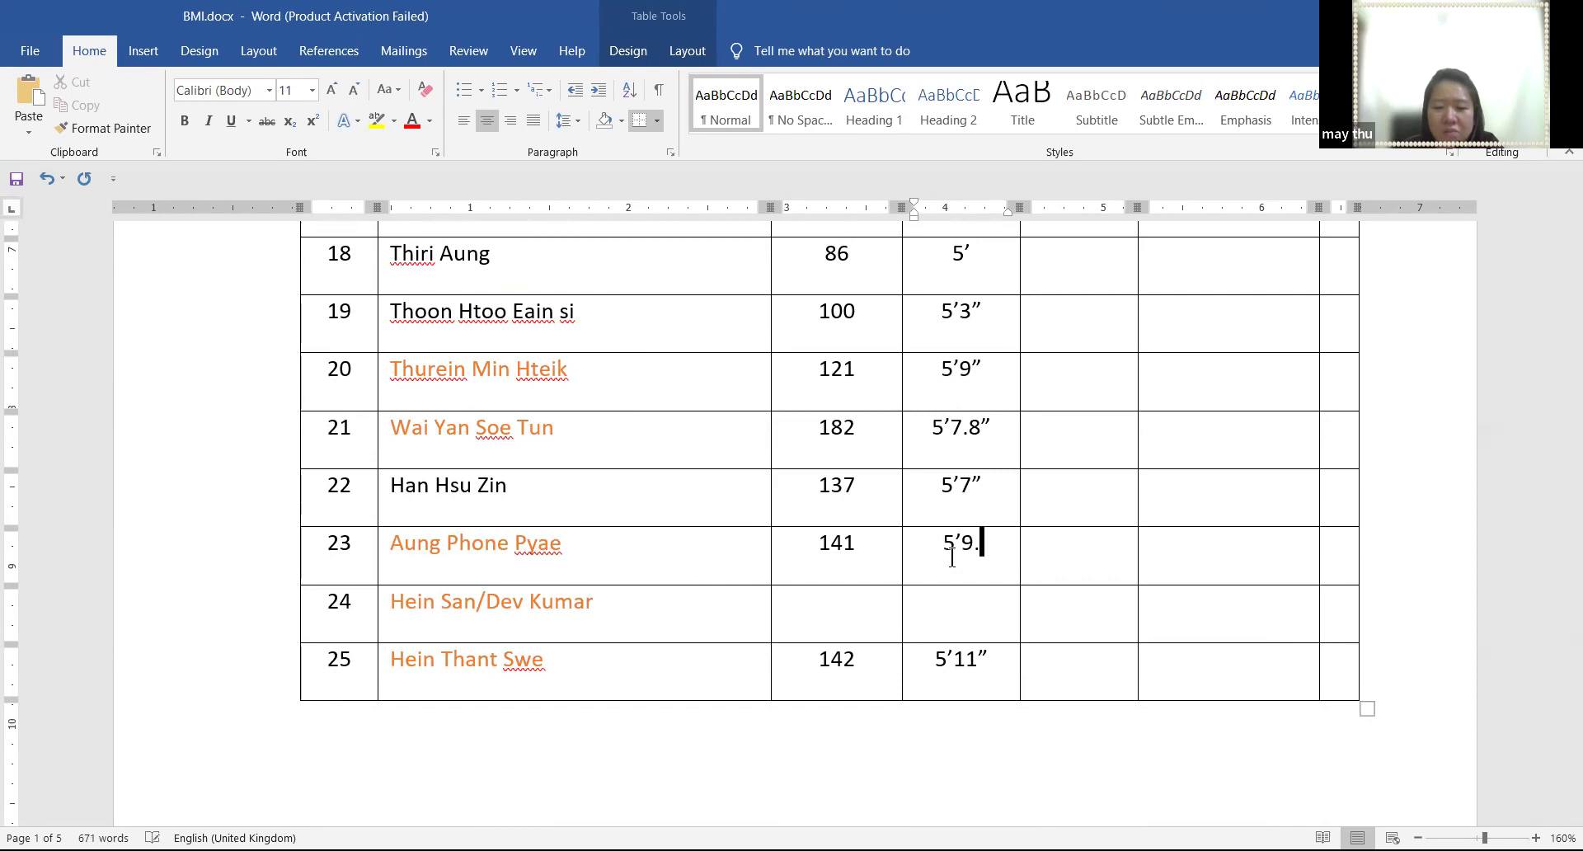
type("5\"")
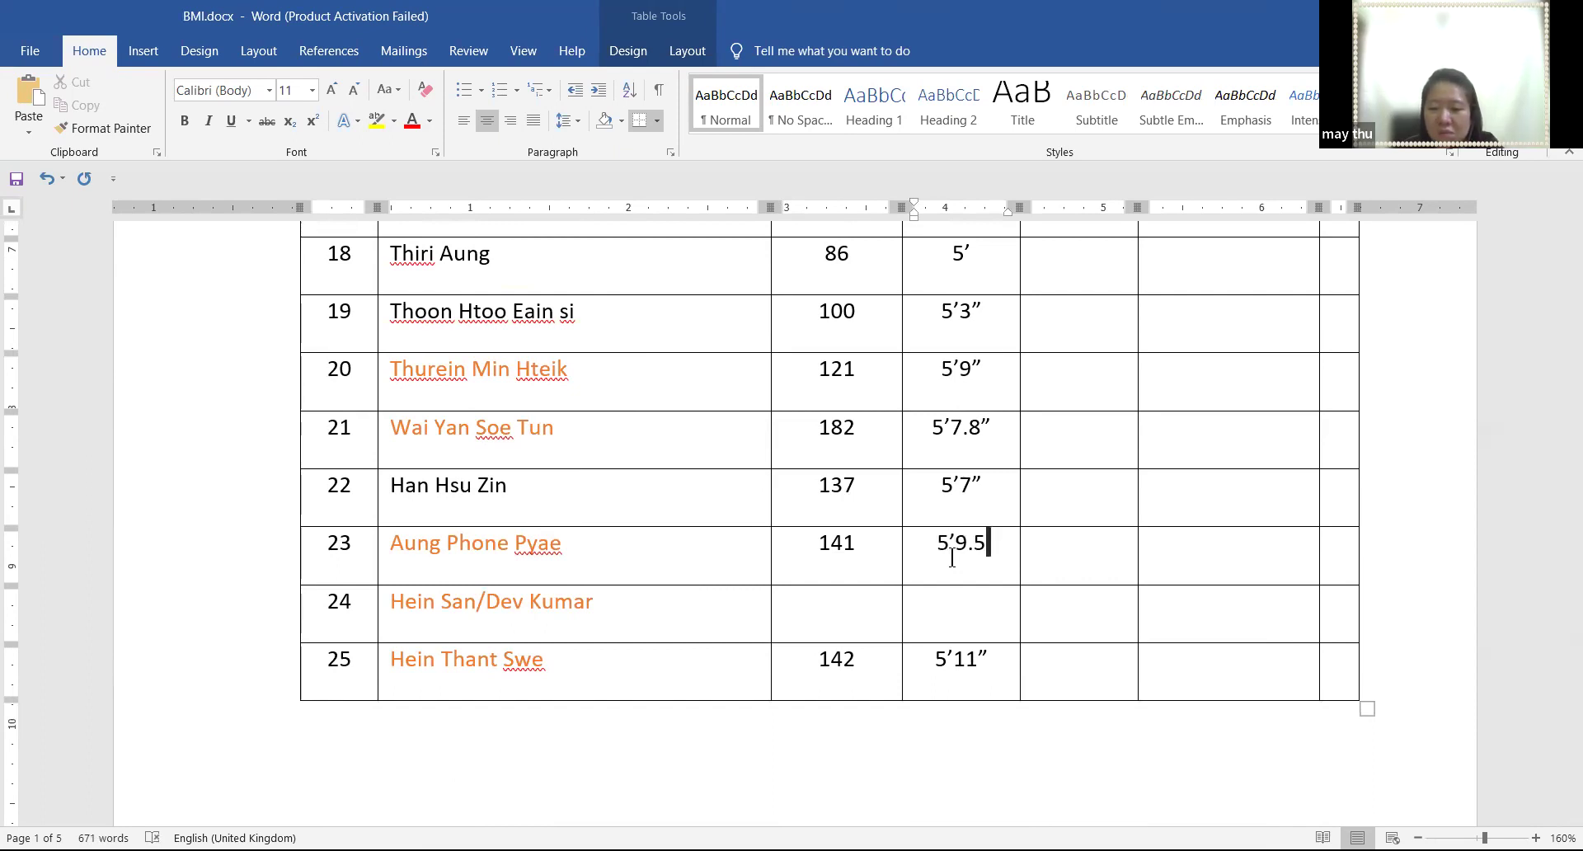
Enter weight 143 and height 5'8" for the student in row 24
left_click(820, 601)
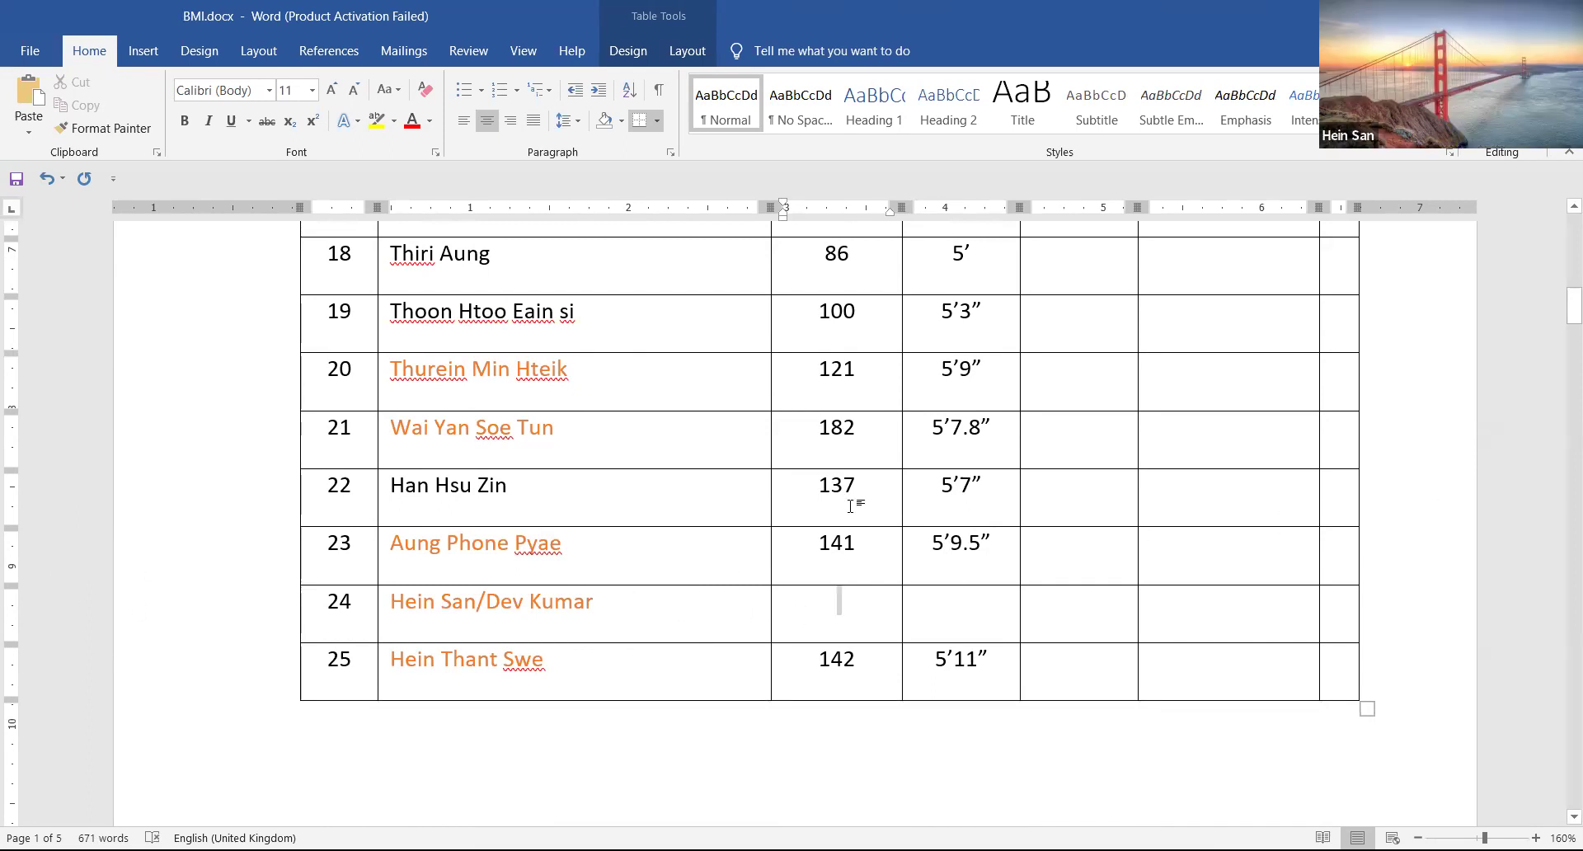
type("143")
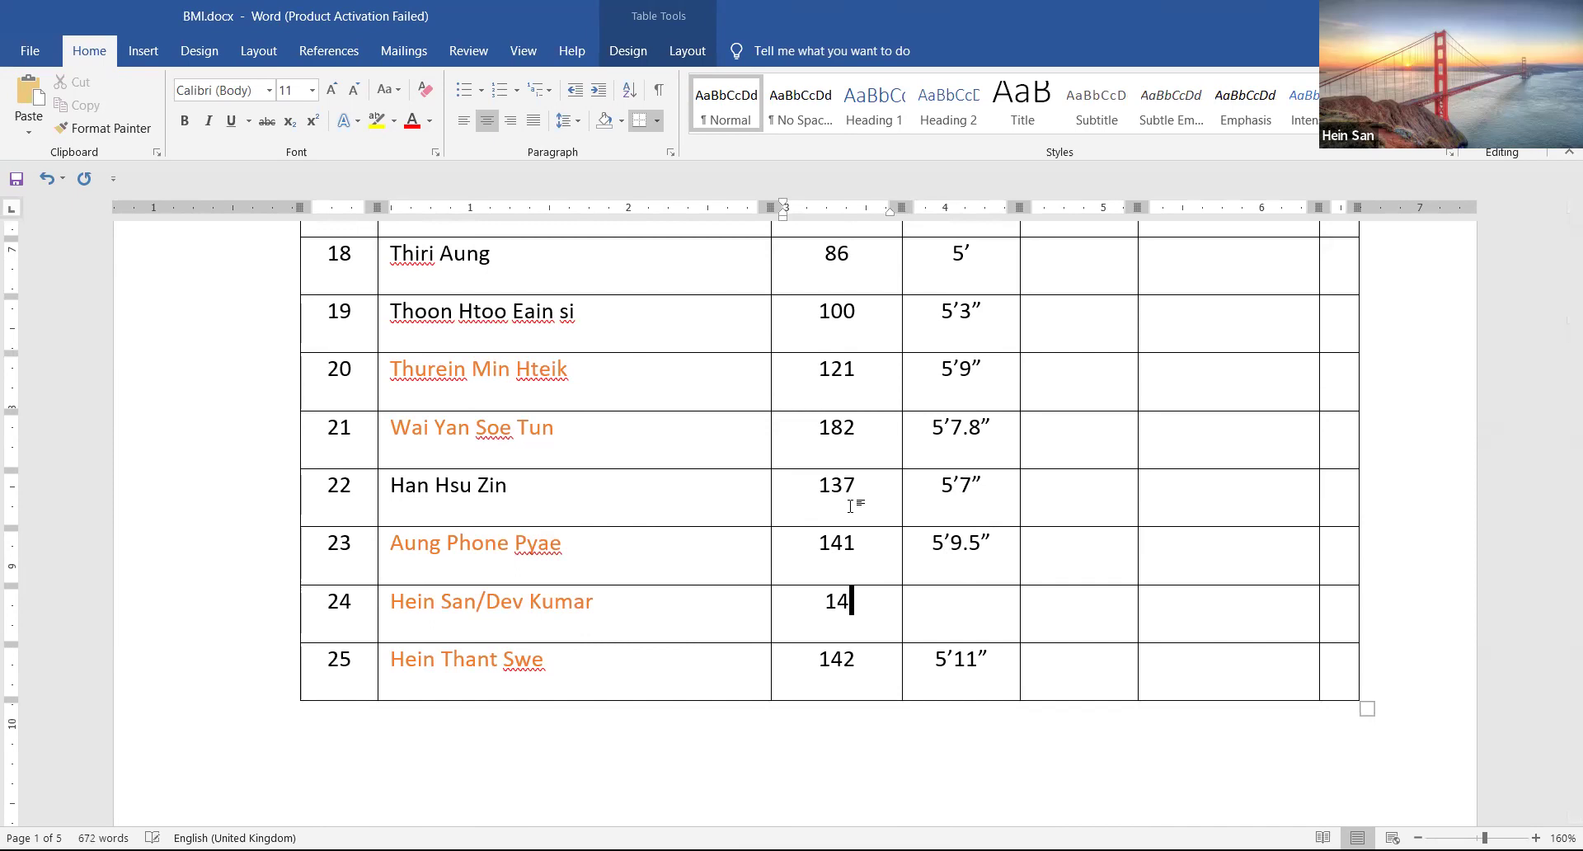
left_click(983, 621)
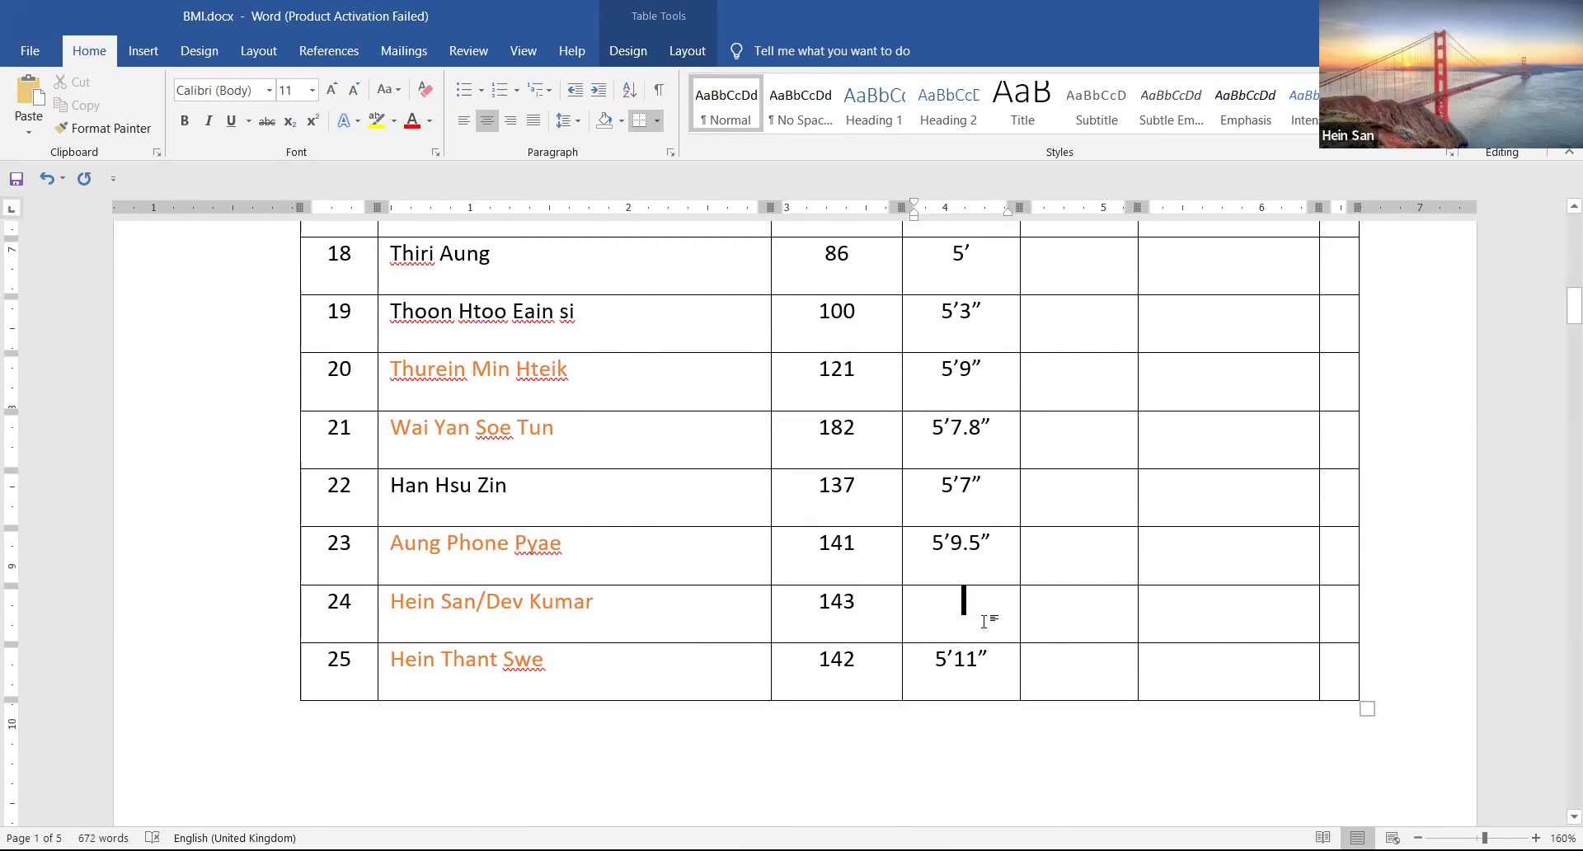
type("5")
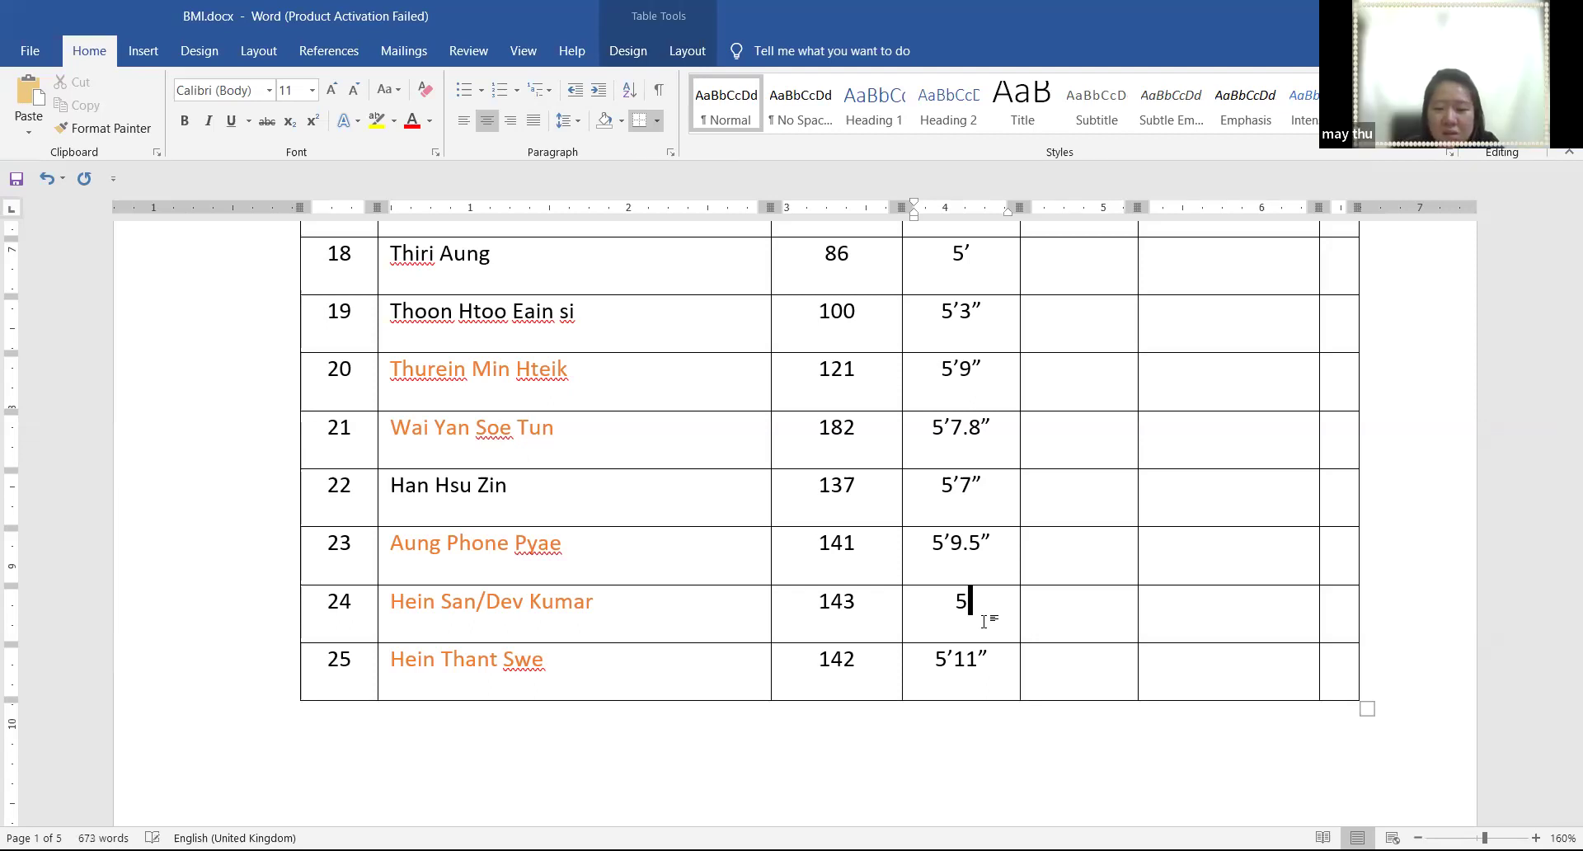
type("'8\"")
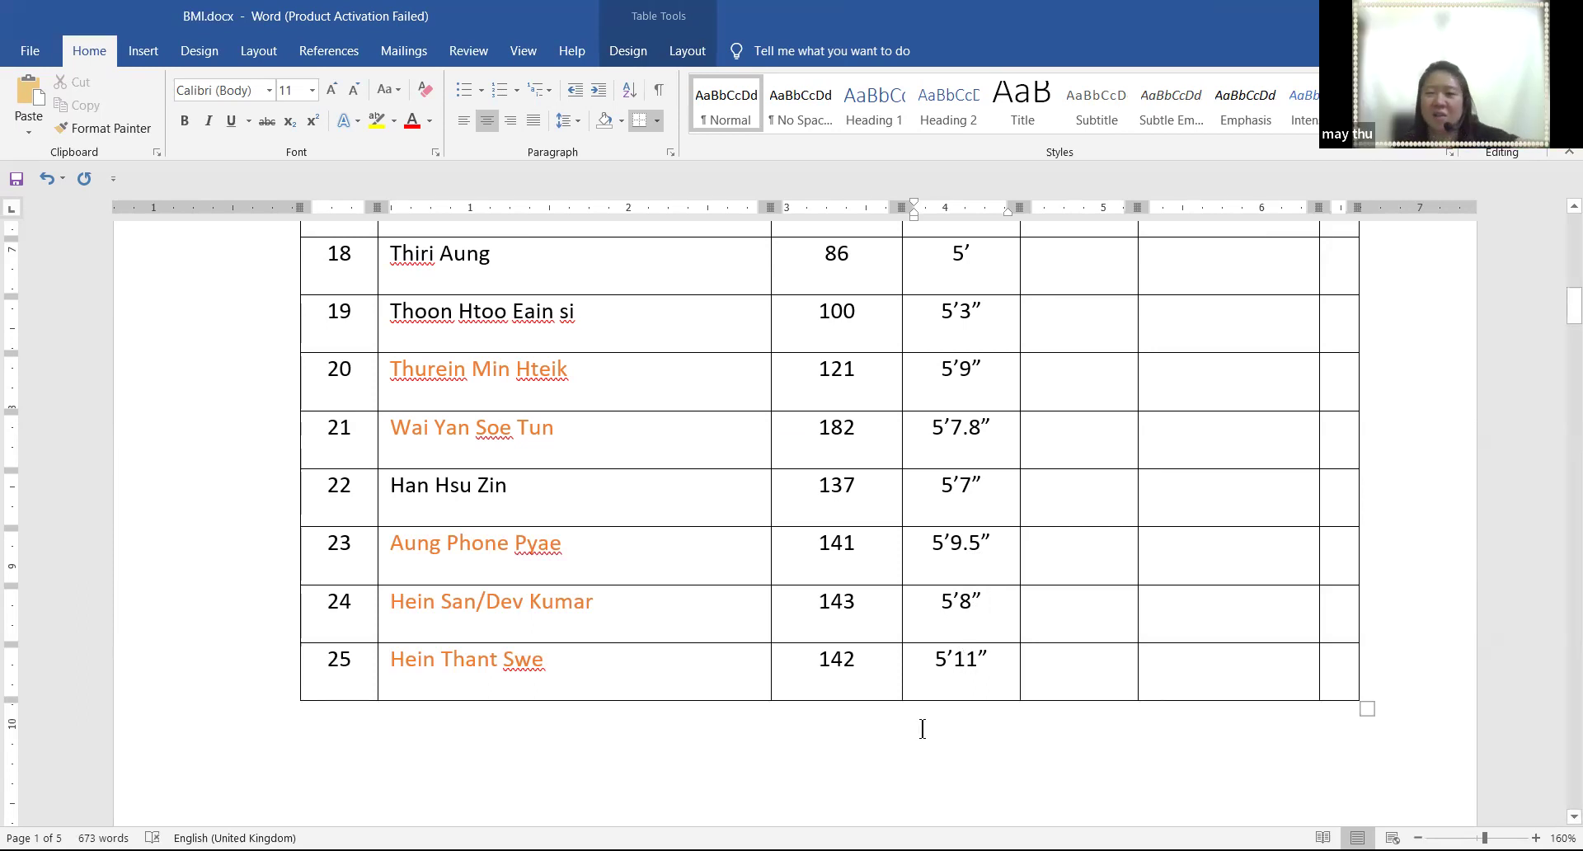
key("Down")
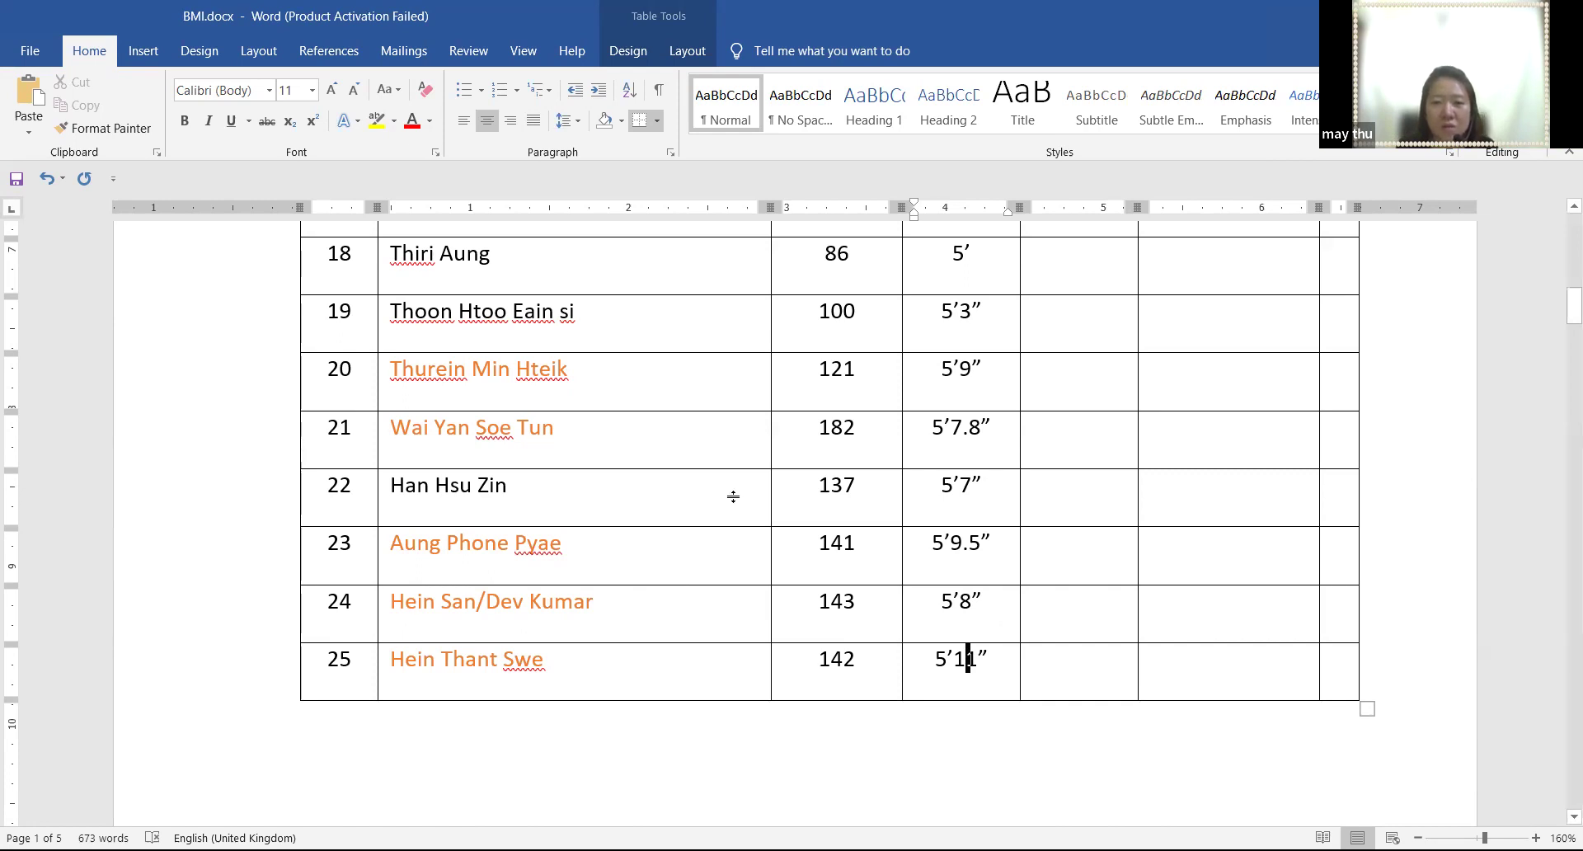
Review the weight and height entries throughout the student table, including the entries in row 6
scroll(733, 496, "up", 10)
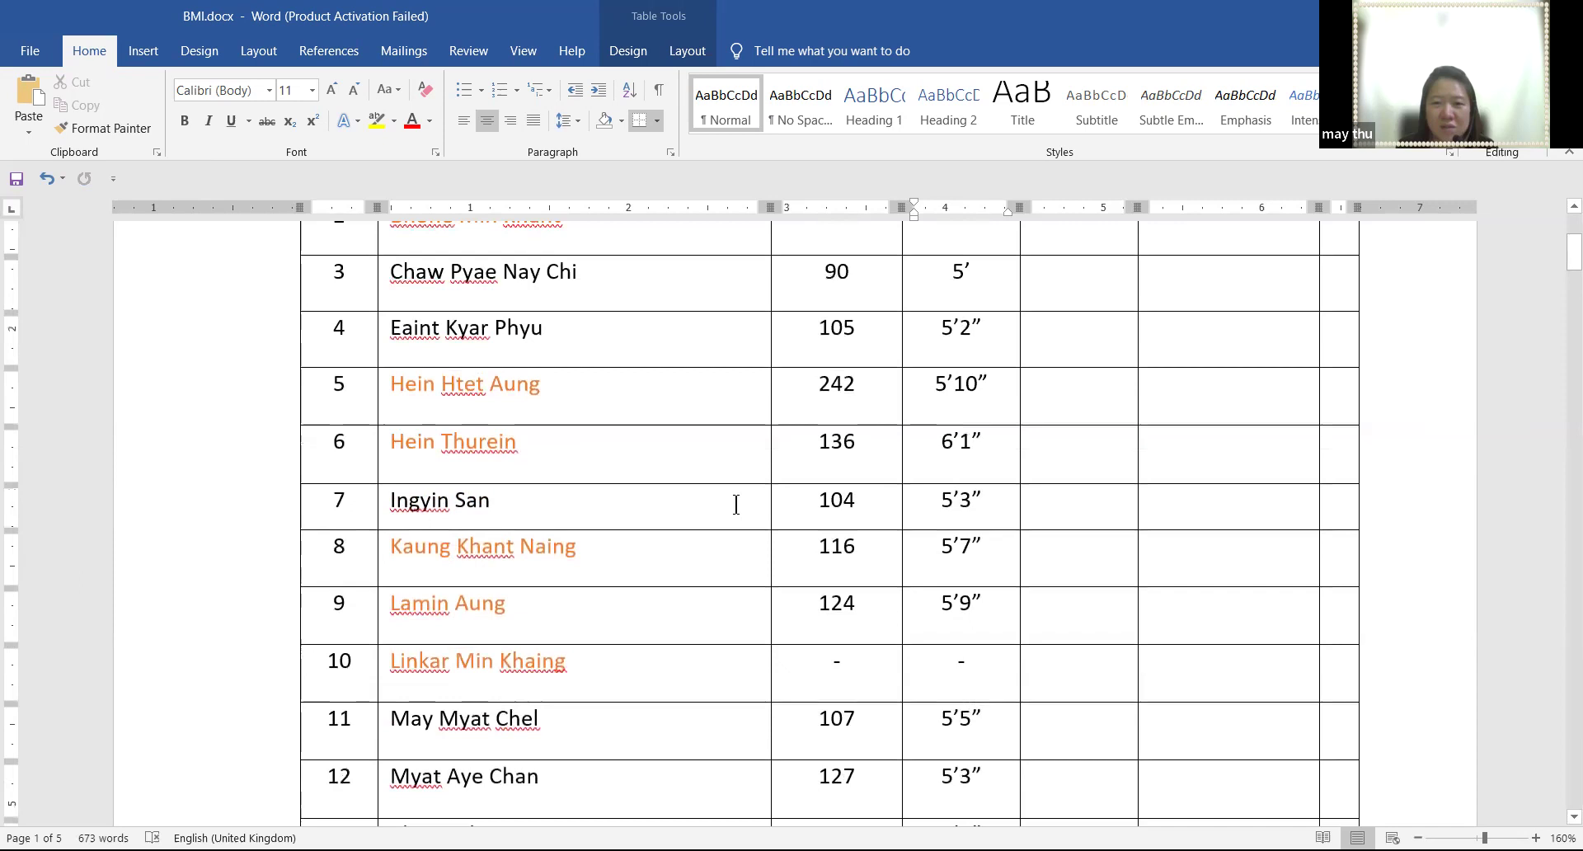
left_click(526, 462)
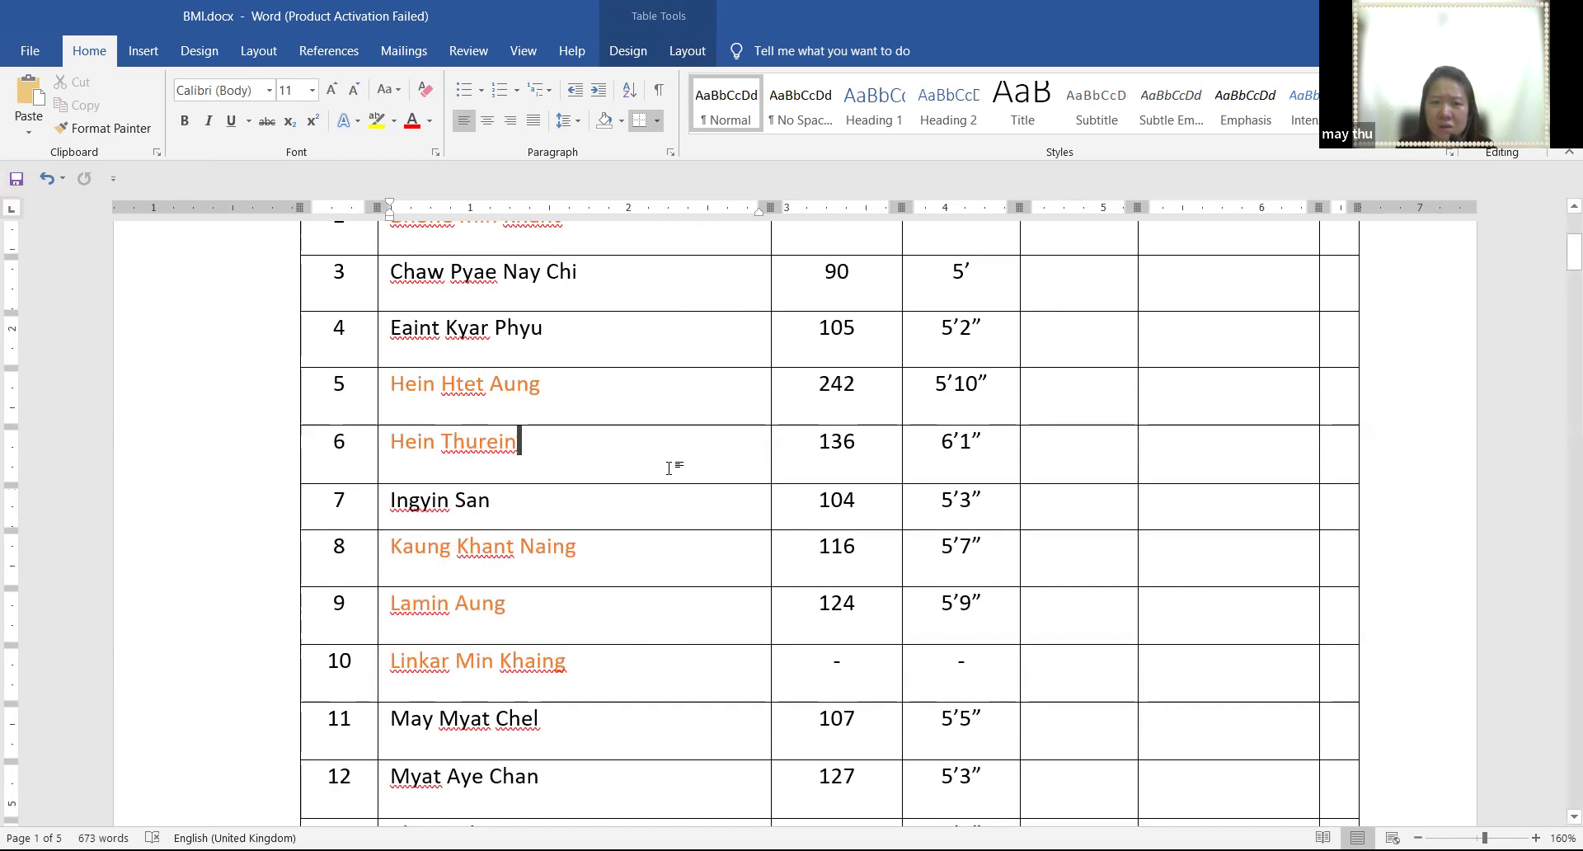
left_click(982, 444)
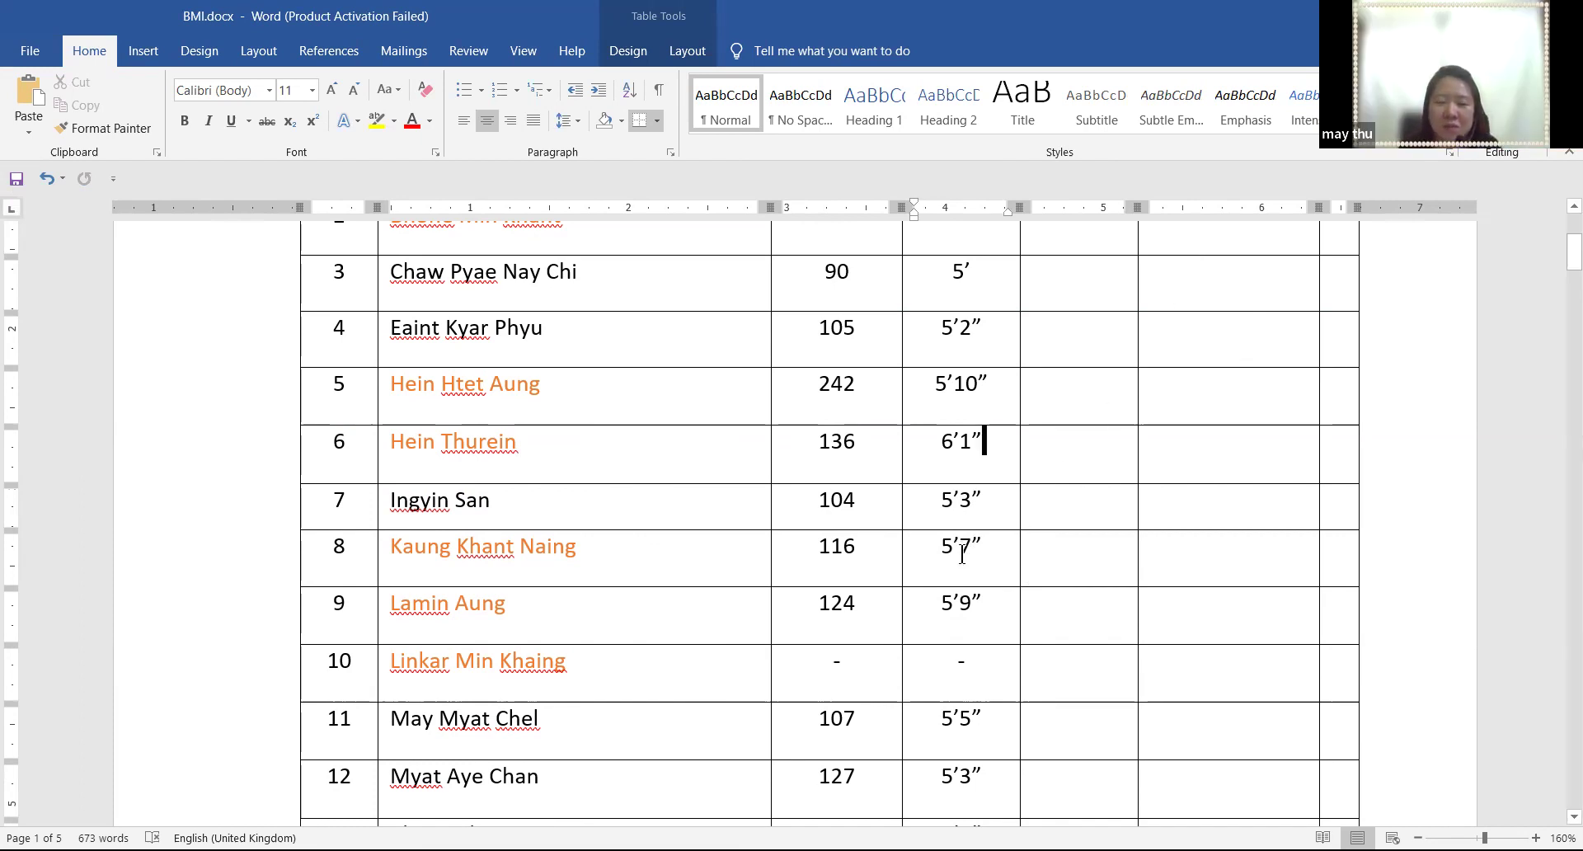
scroll(965, 548, "up", 1)
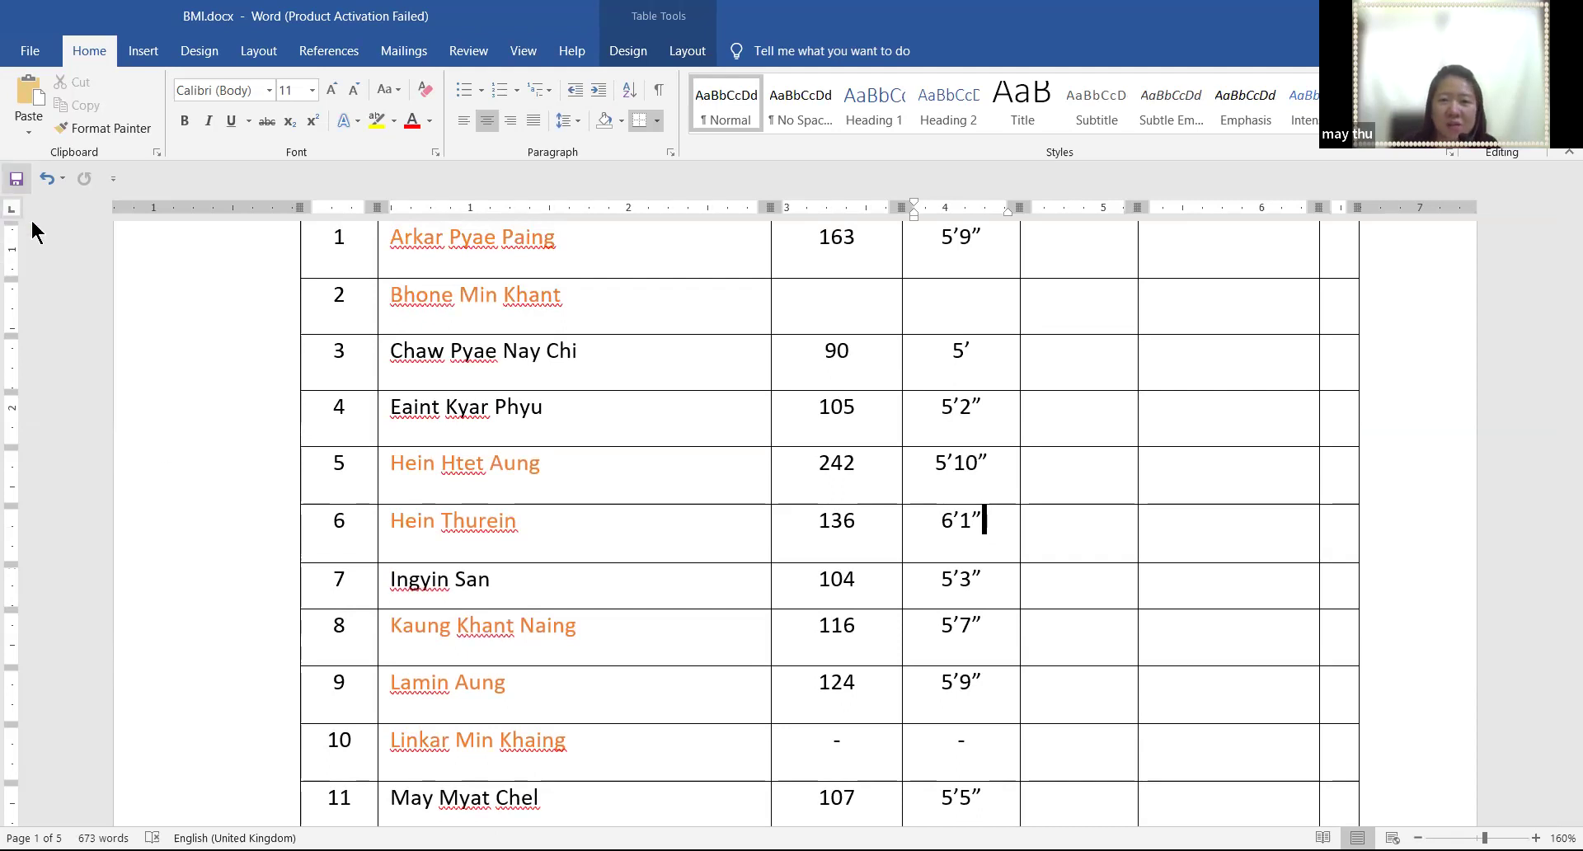
scroll(932, 657, "up", 2)
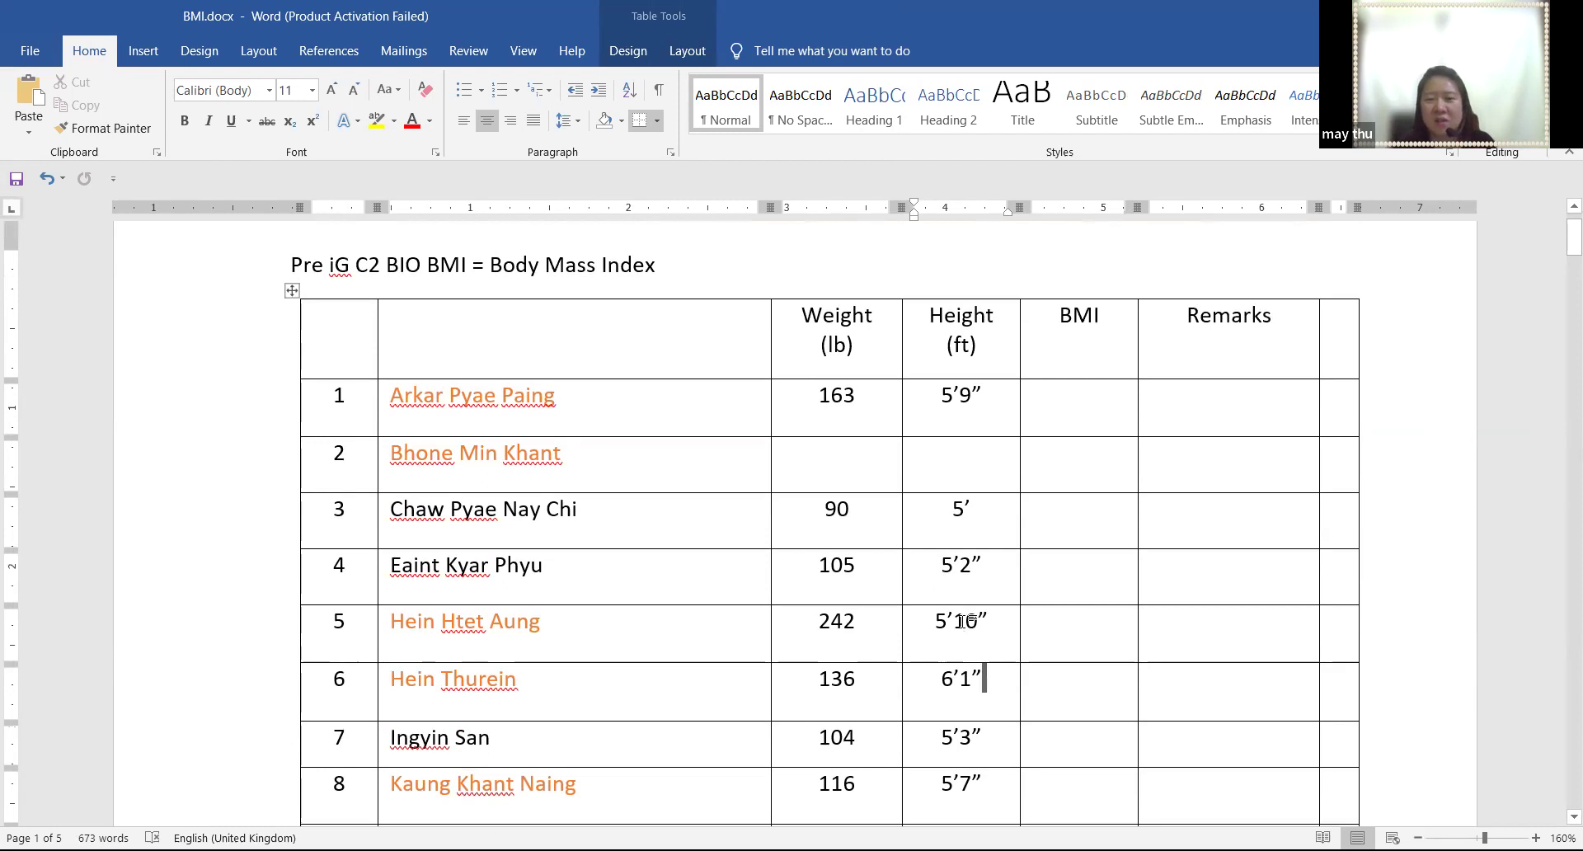
scroll(962, 621, "down", 1)
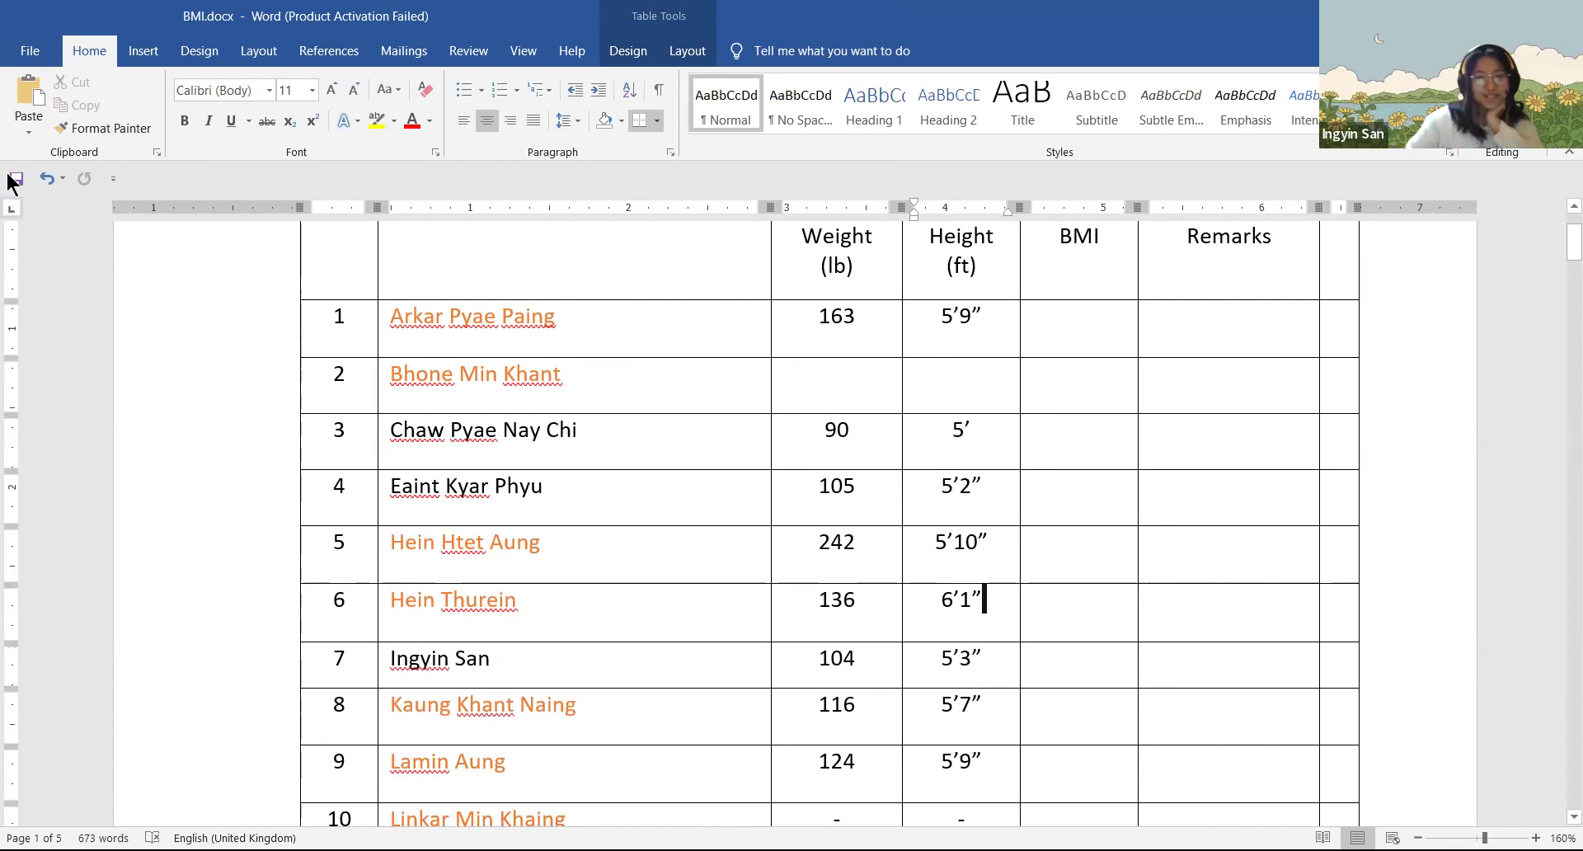
scroll(985, 657, "down", 1)
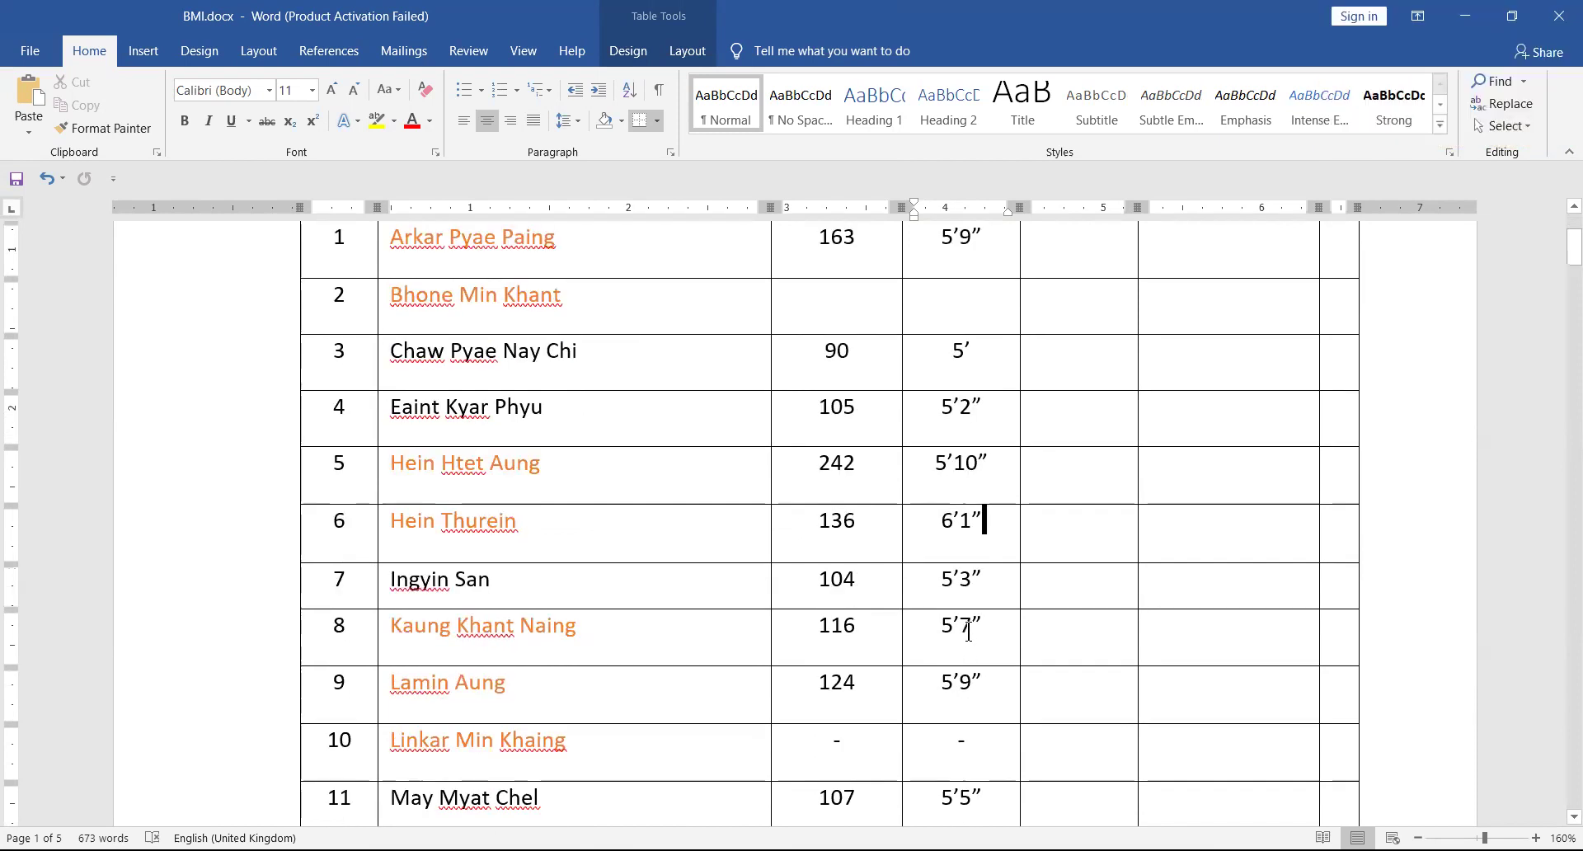
scroll(967, 631, "down", 8)
scroll(956, 644, "down", 3)
scroll(955, 647, "up", 12)
scroll(956, 639, "up", 1)
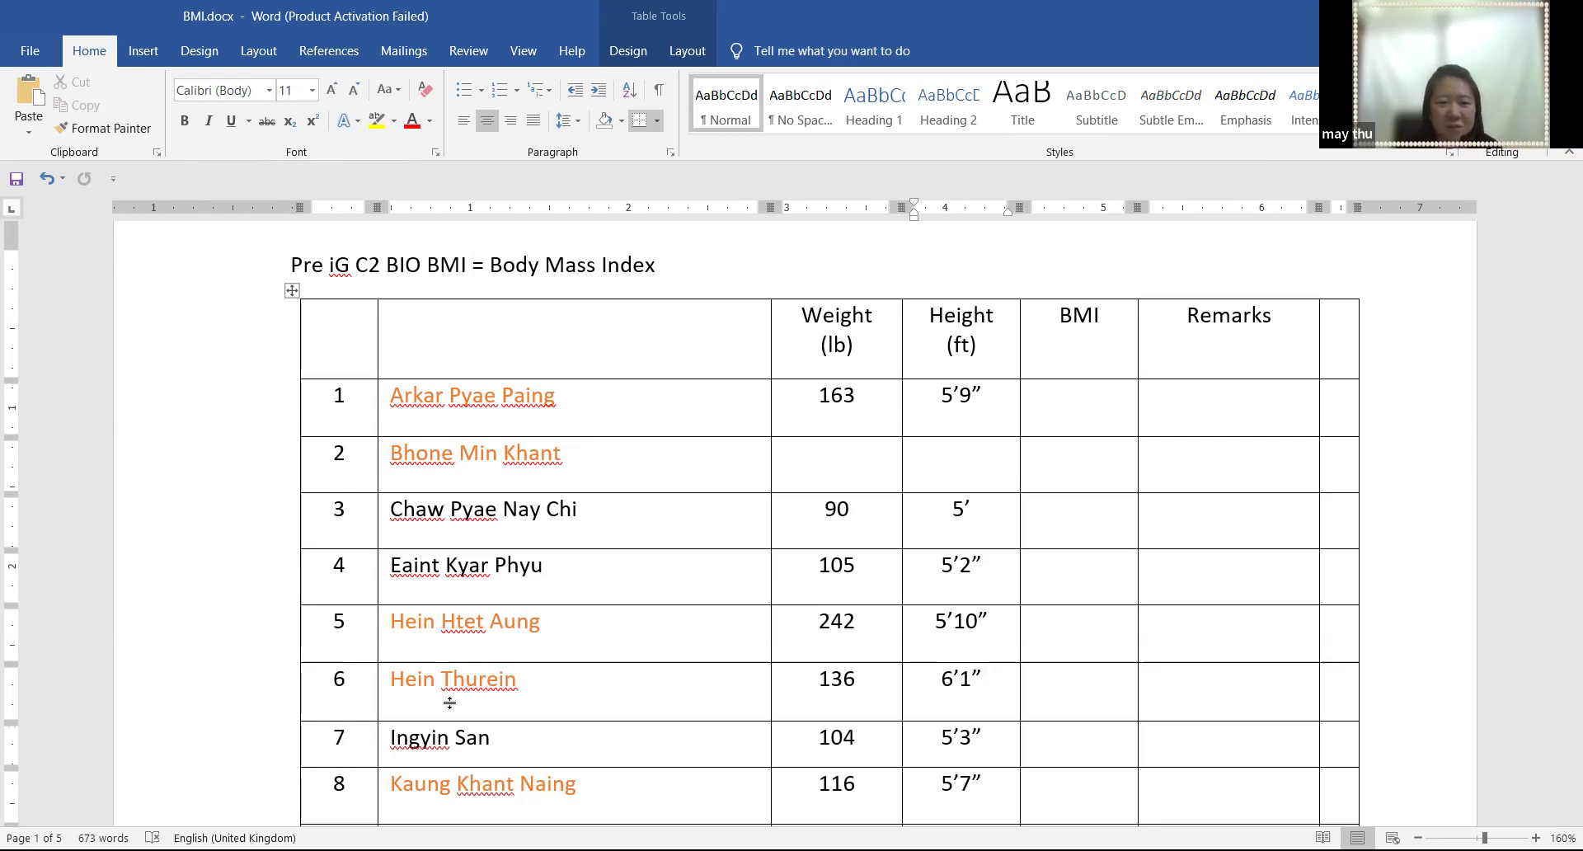
Check the student table from the last row back up to the header for missing weight and height entries
scroll(449, 702, "down", 10)
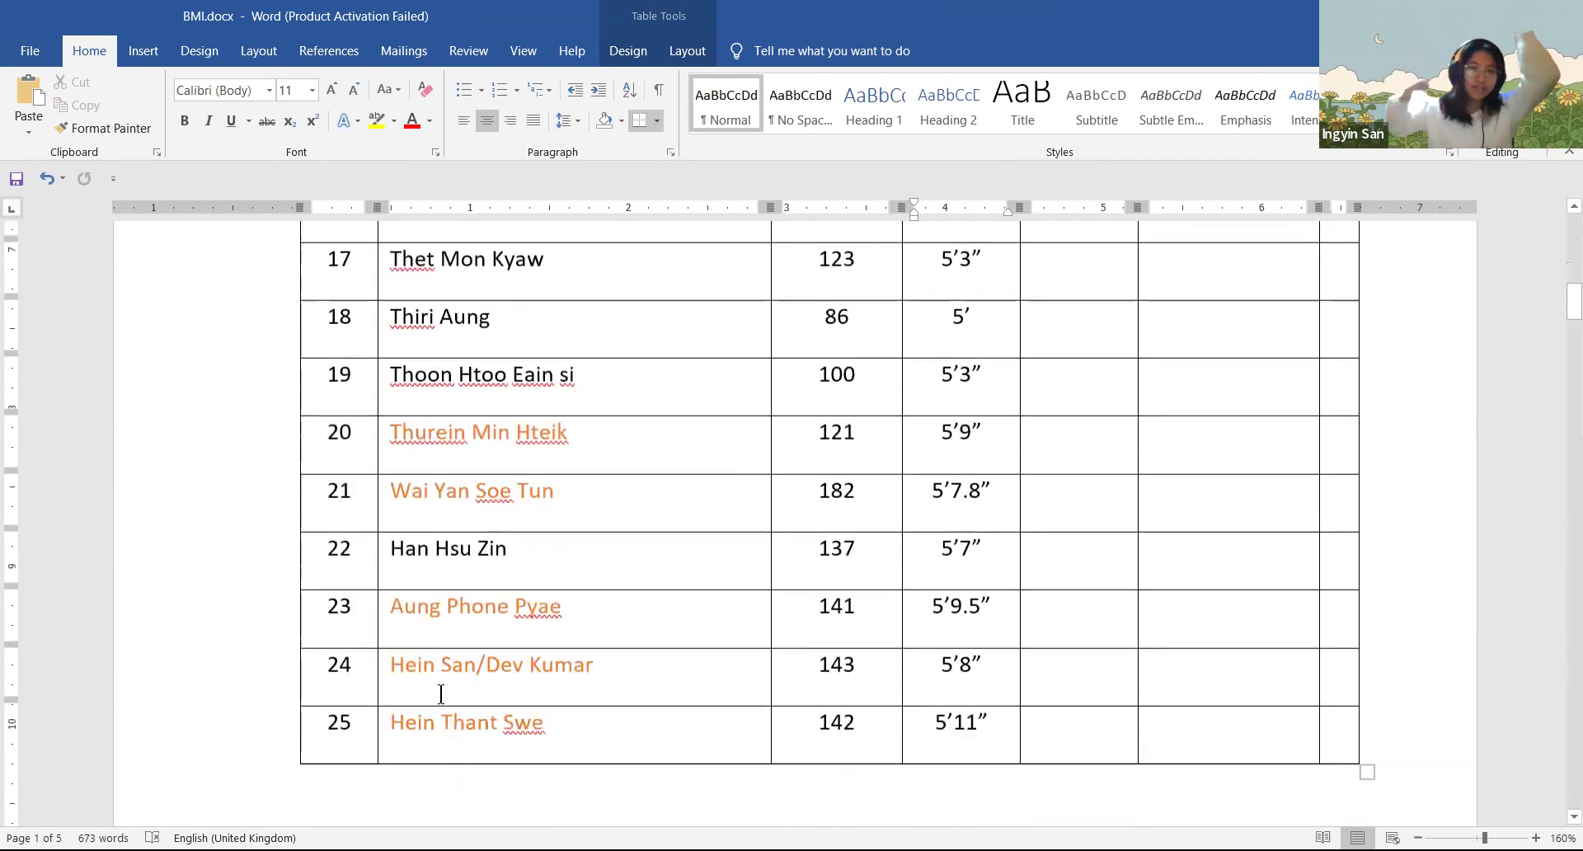
scroll(441, 694, "up", 2)
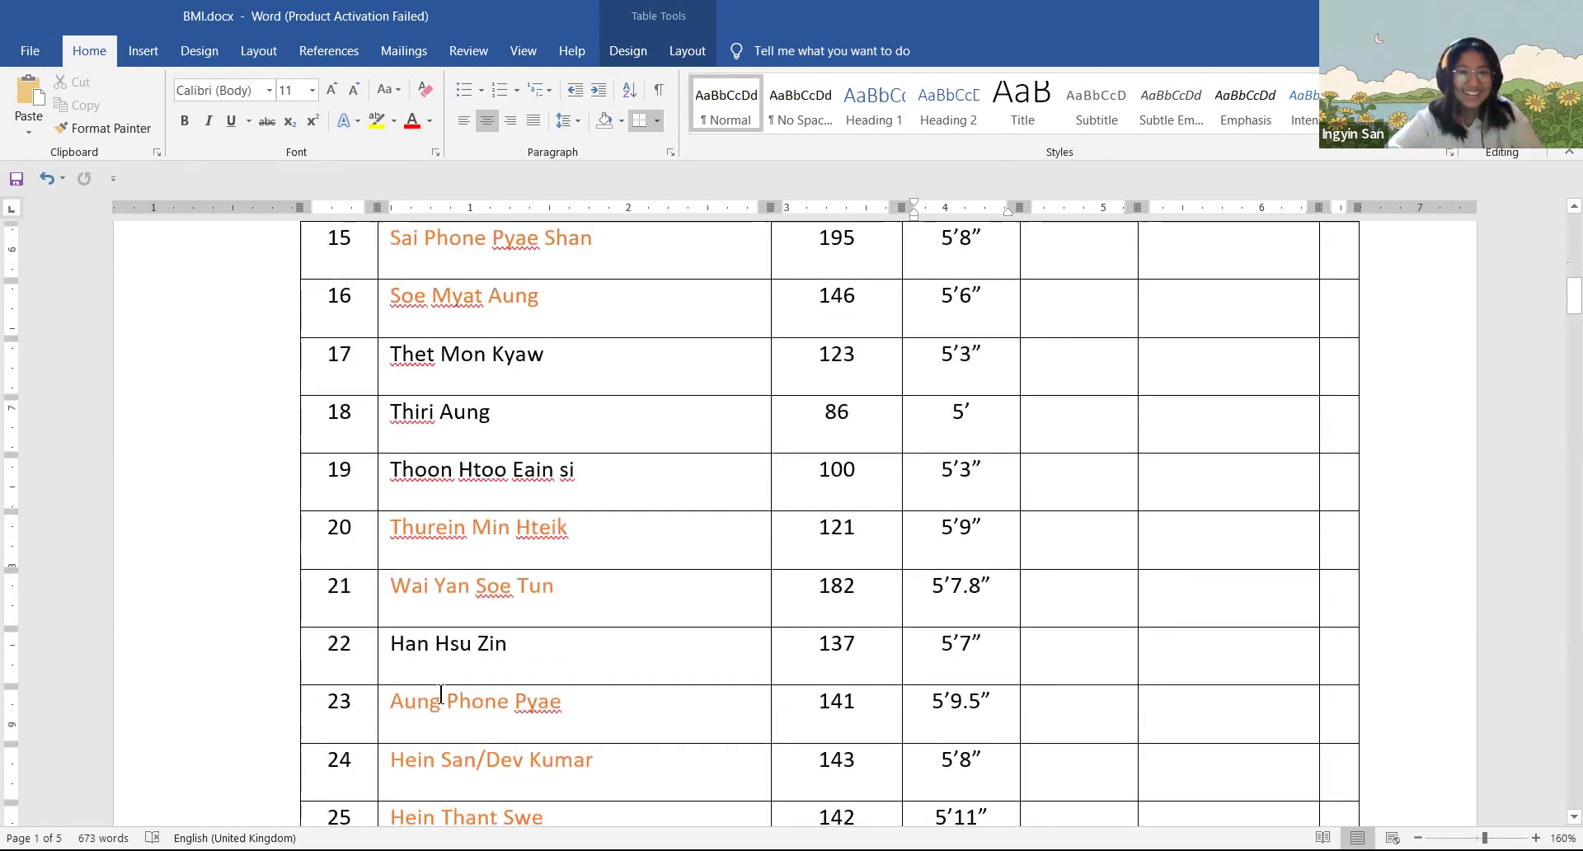
scroll(977, 709, "up", 1)
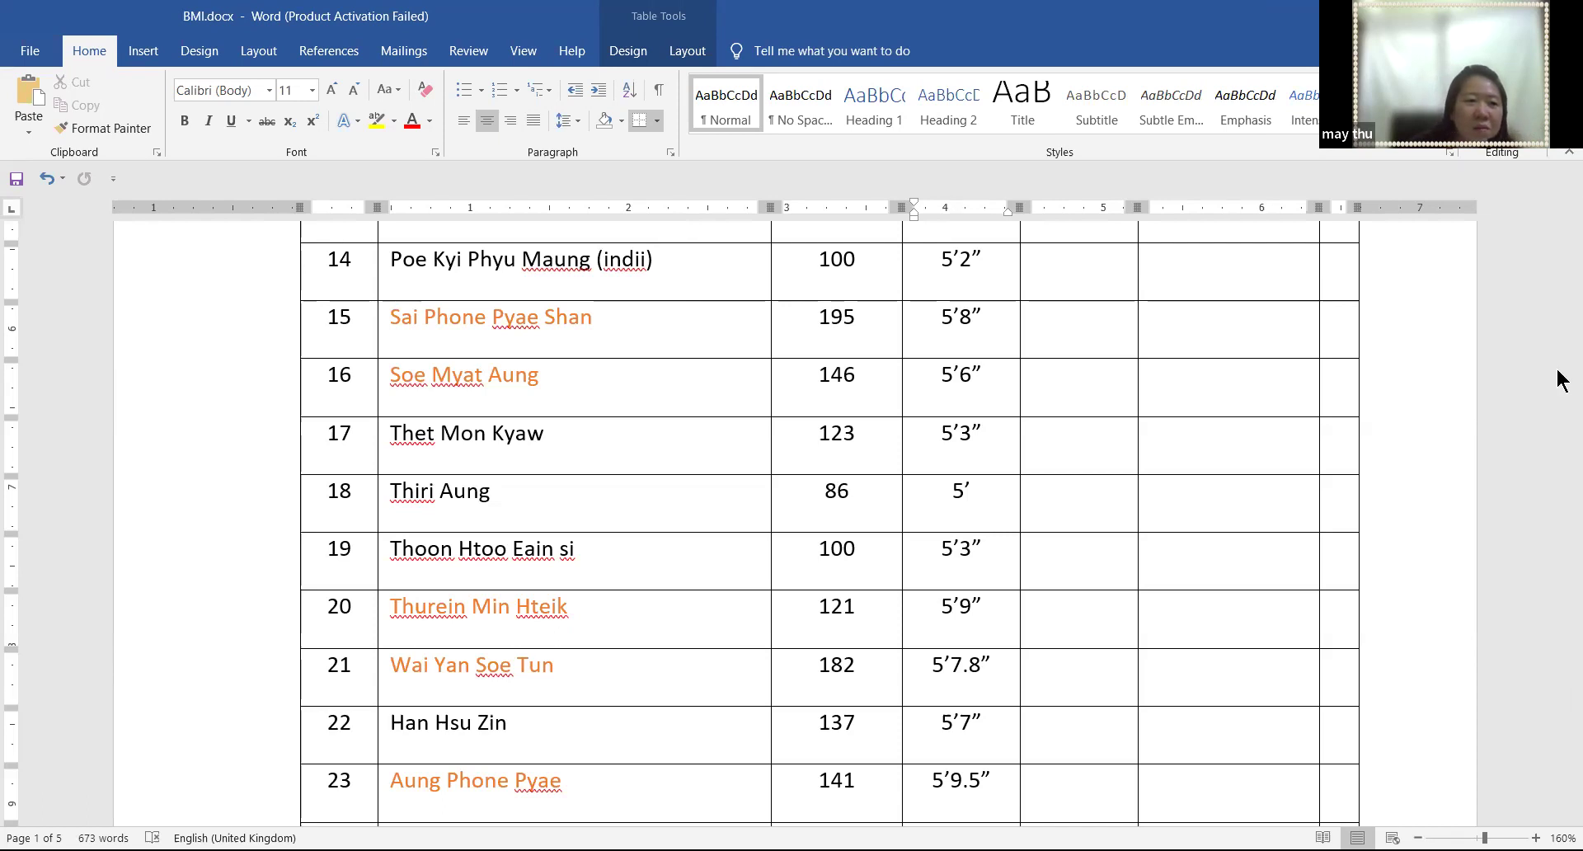
scroll(975, 620, "down", 5)
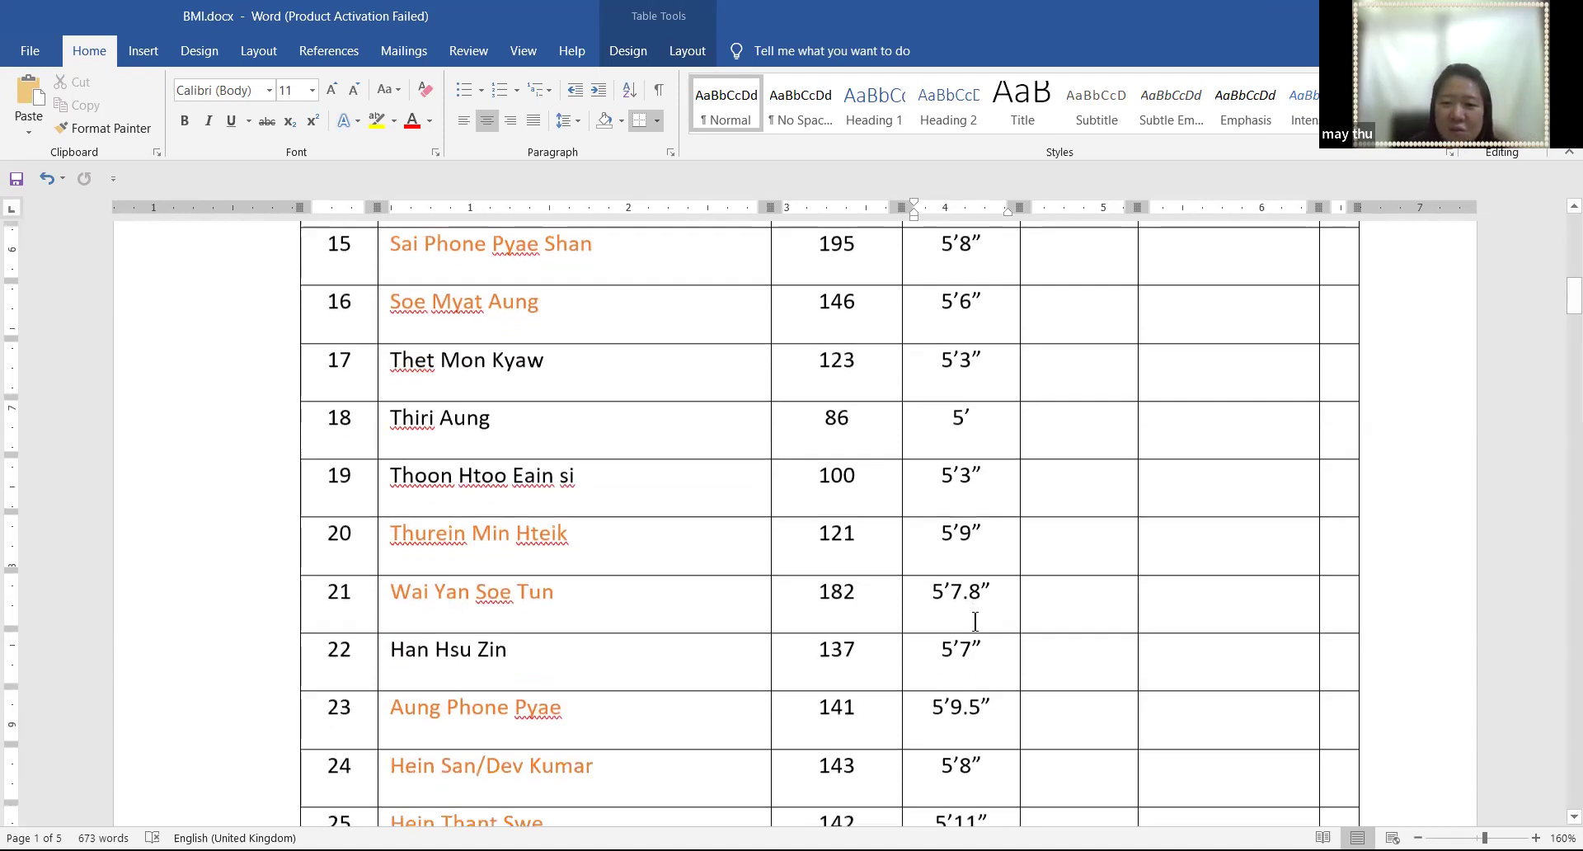
scroll(915, 635, "up", 4)
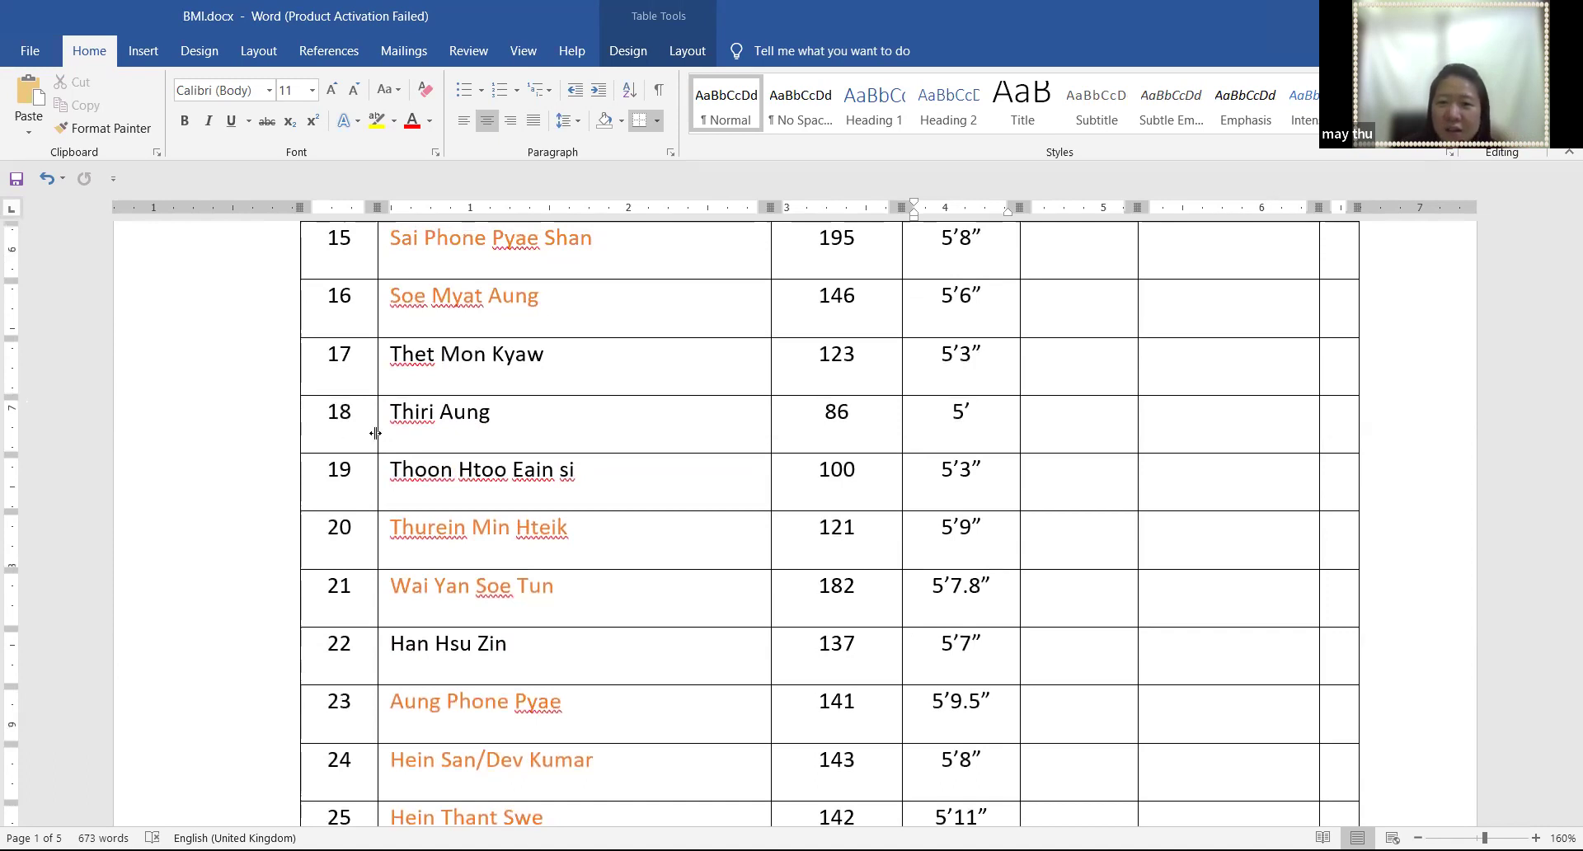
scroll(537, 557, "up", 15)
scroll(537, 558, "up", 4)
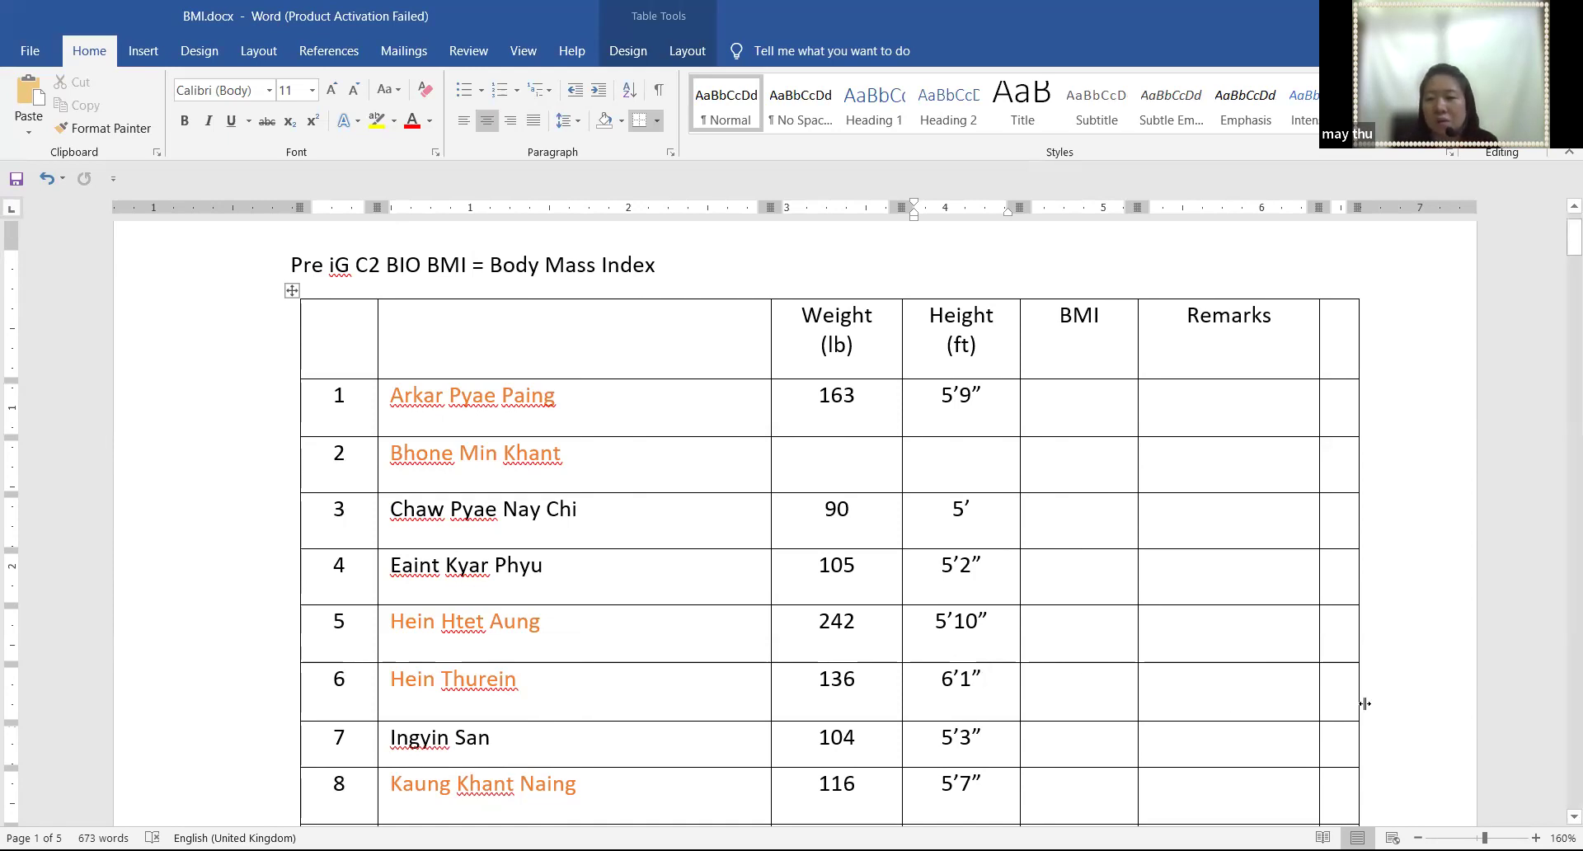
Enter a dash for both weight and height of the student in row 2
left_click(861, 455)
type("-")
left_click(969, 462)
type("-")
Color the word BMI in the title line above the table red
scroll(779, 630, "down", 10)
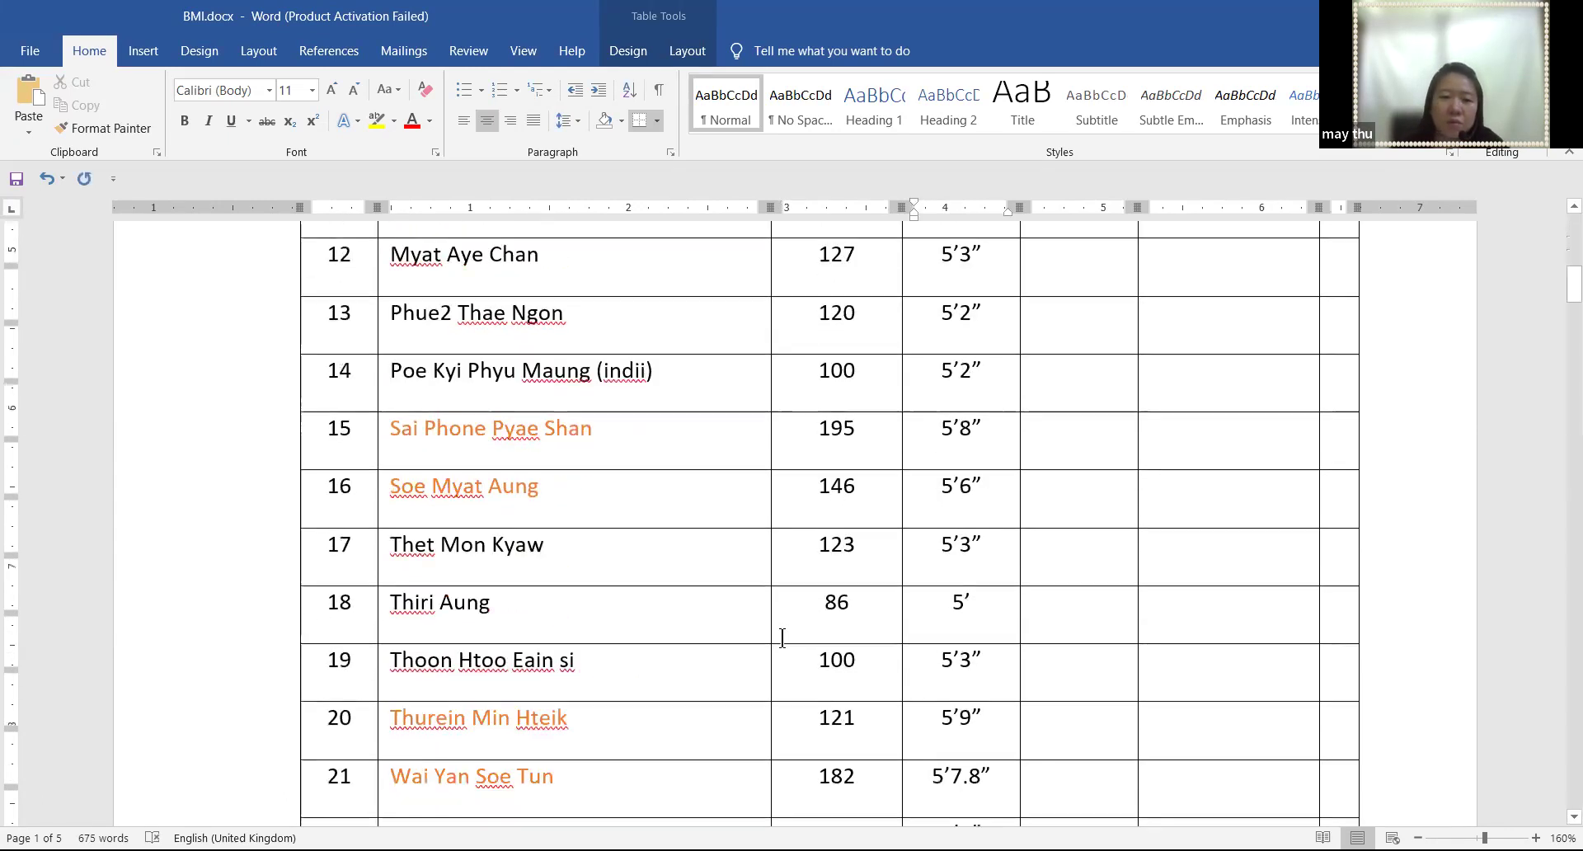
scroll(738, 619, "down", 3)
scroll(585, 589, "up", 8)
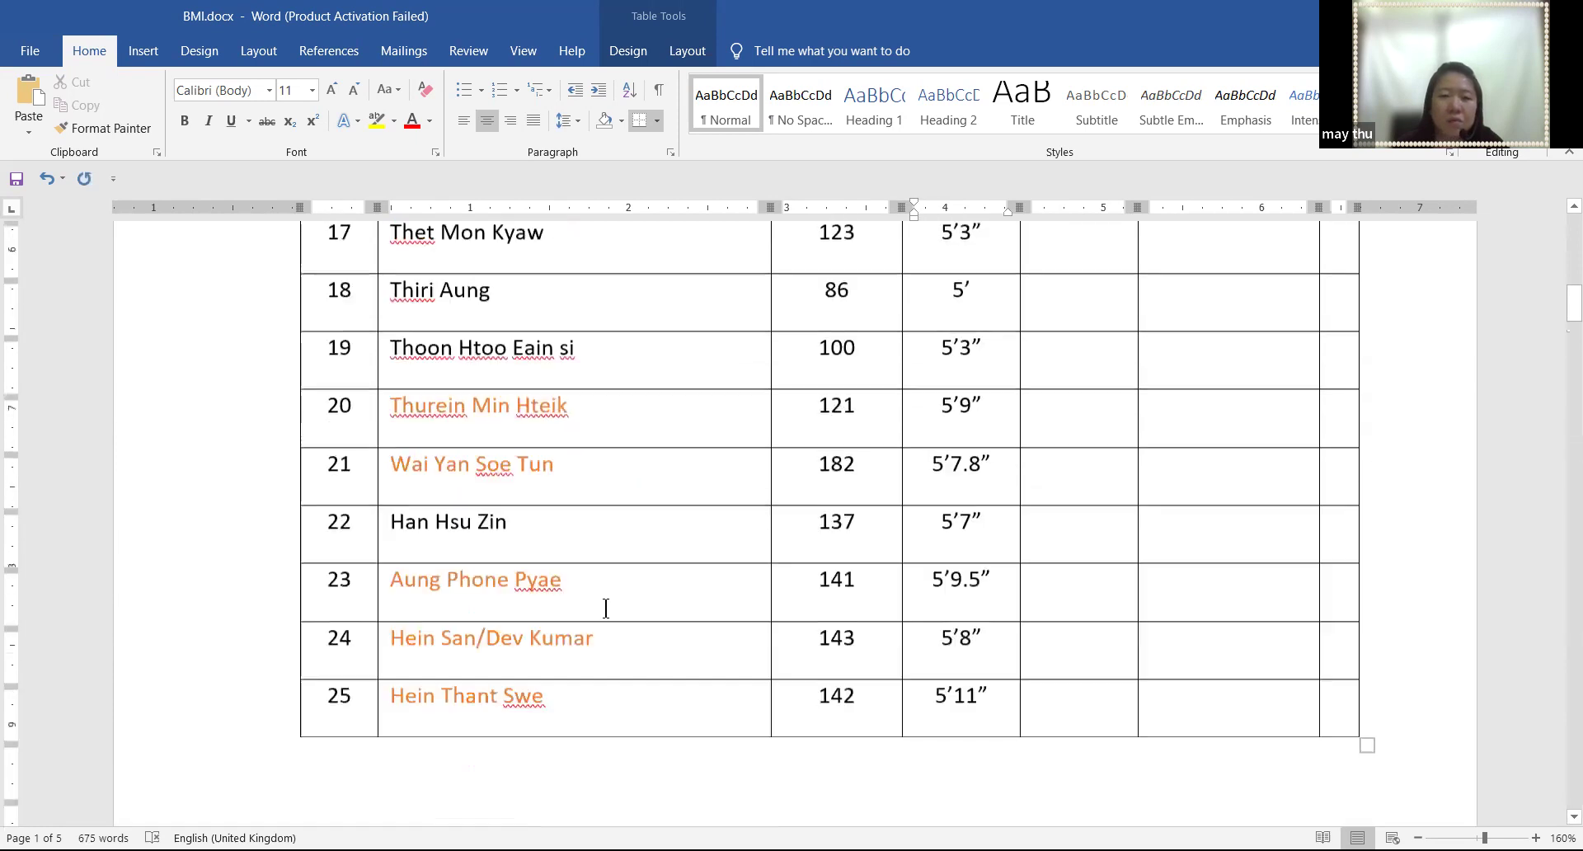
scroll(606, 609, "up", 6)
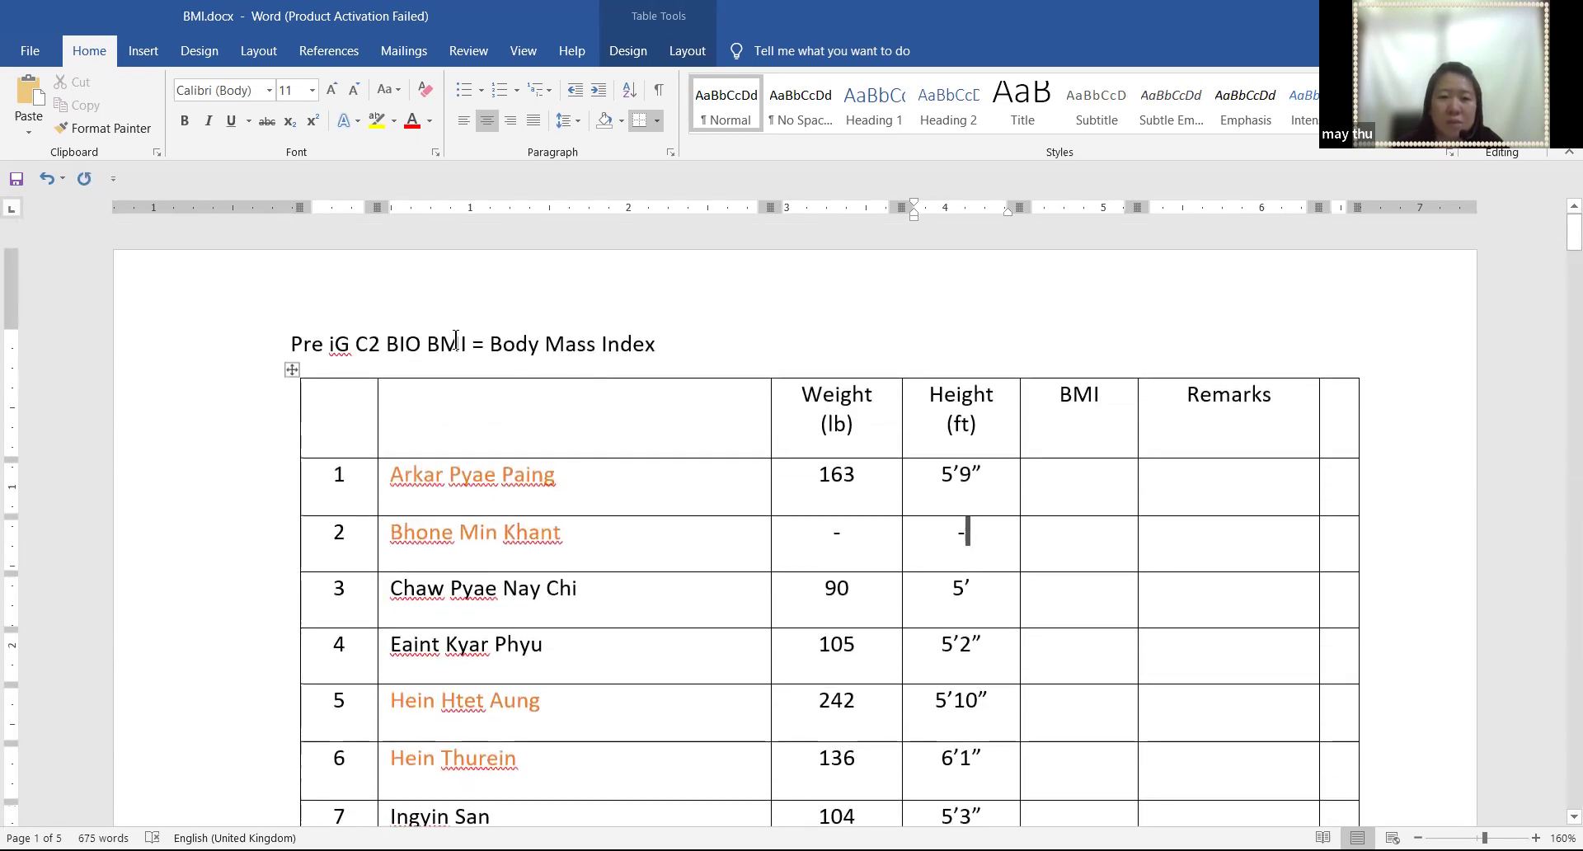
left_click_drag(466, 344, 427, 344)
left_click(540, 312)
left_click(514, 350)
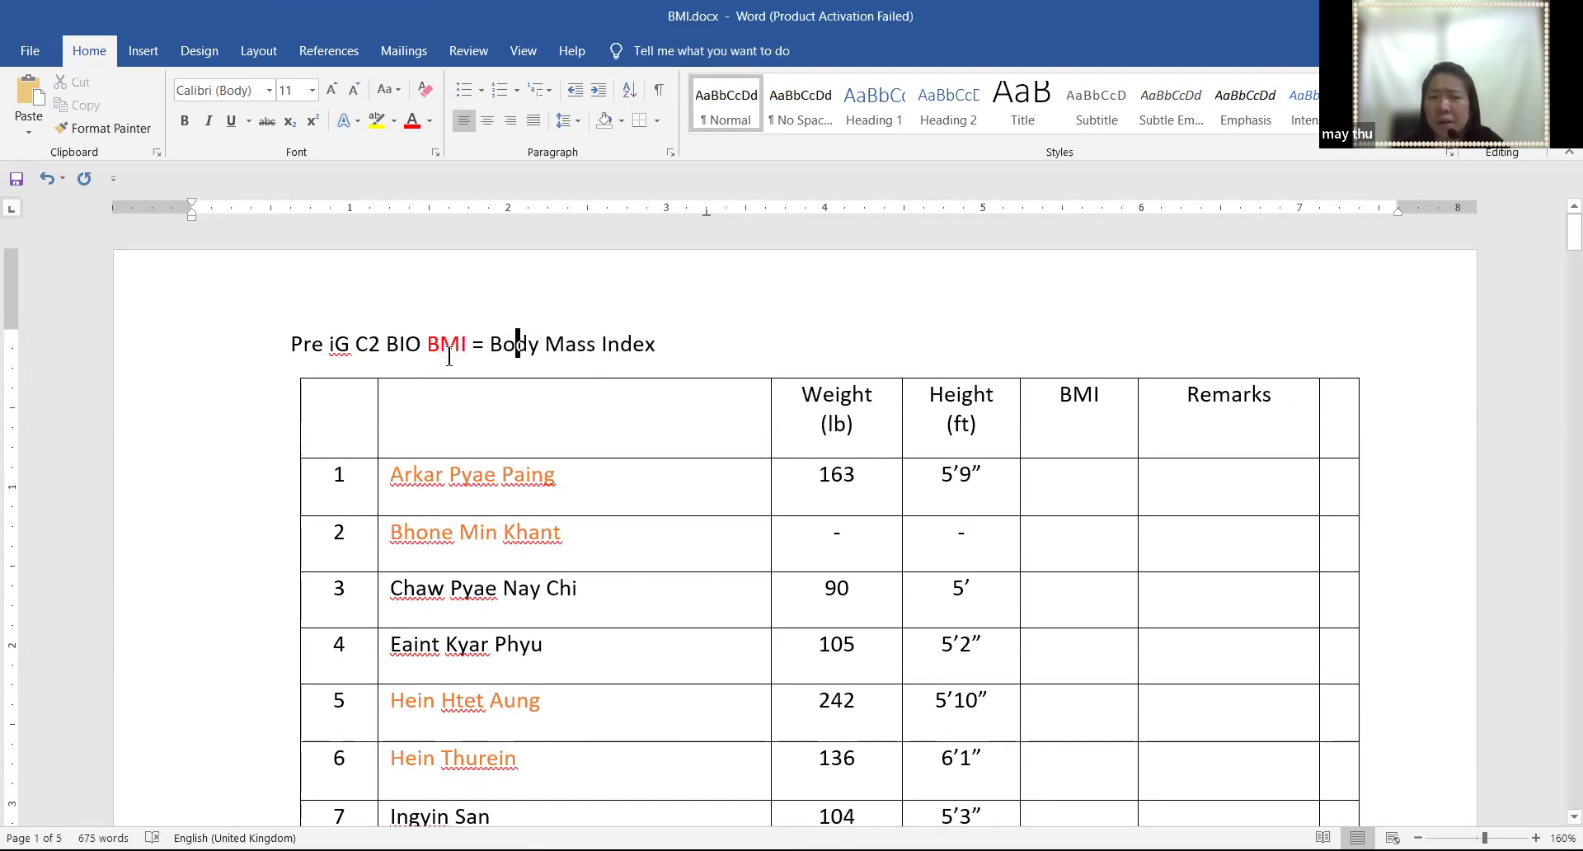
Color Body Mass Index red in the title line and insert a wide gap between BIO and BMI
left_click_drag(490, 346, 673, 346)
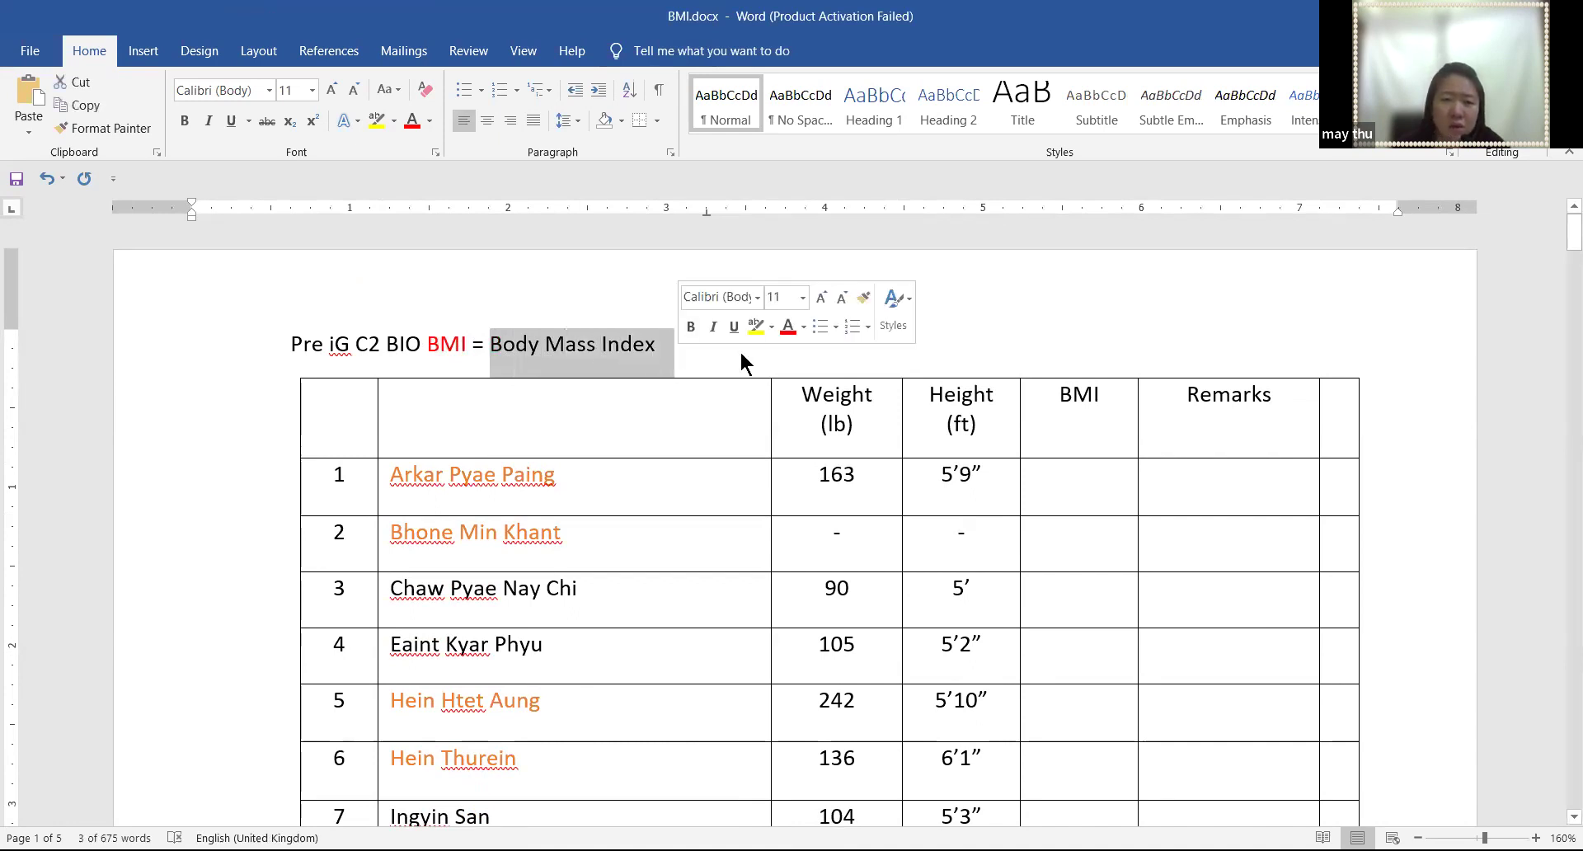
left_click(786, 328)
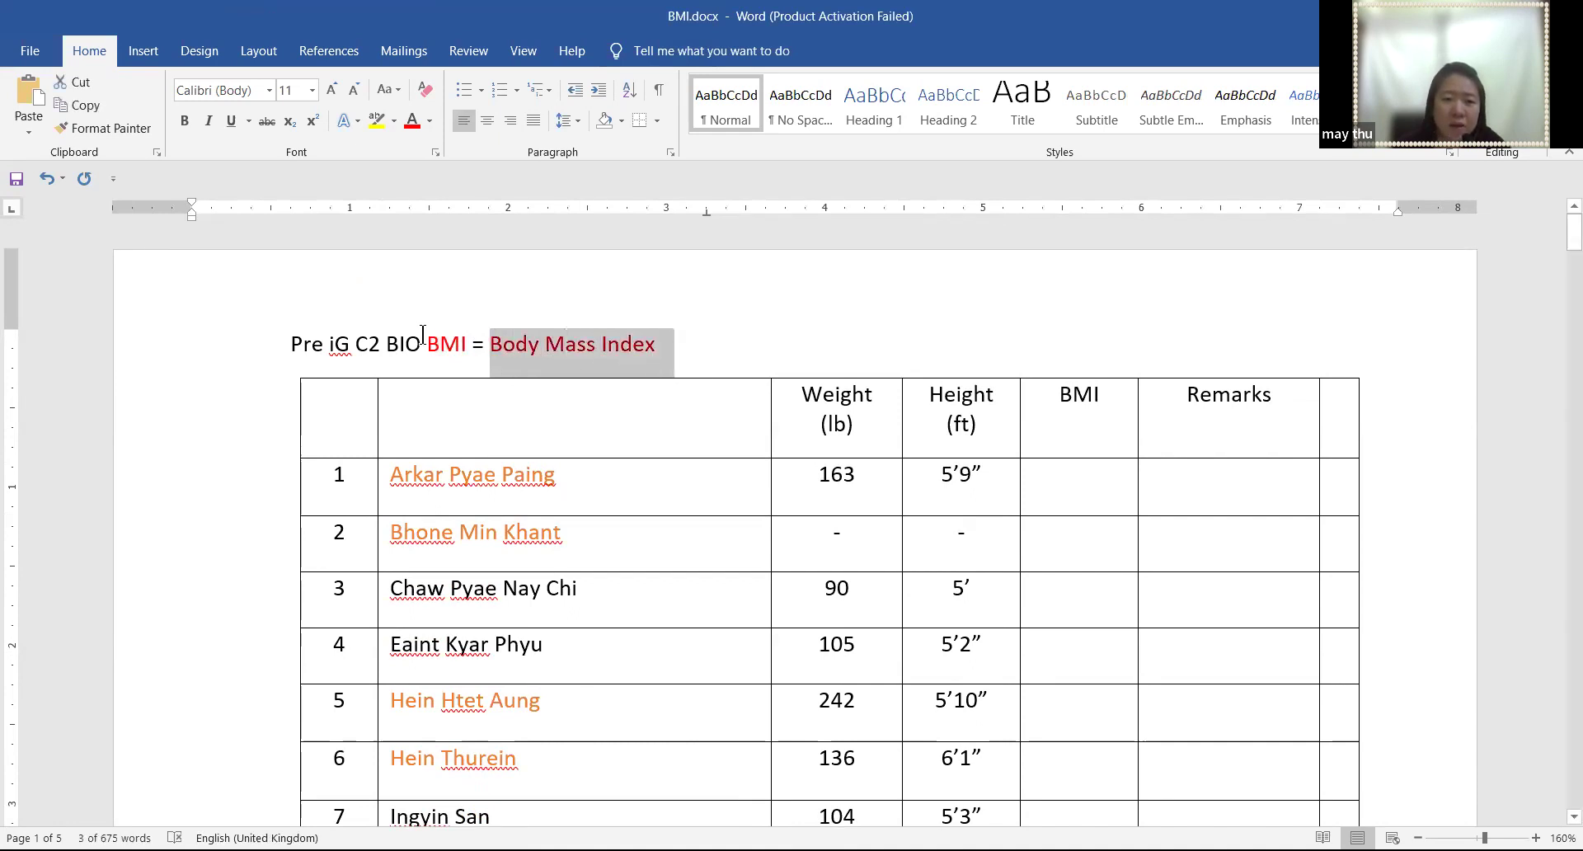
left_click(429, 341)
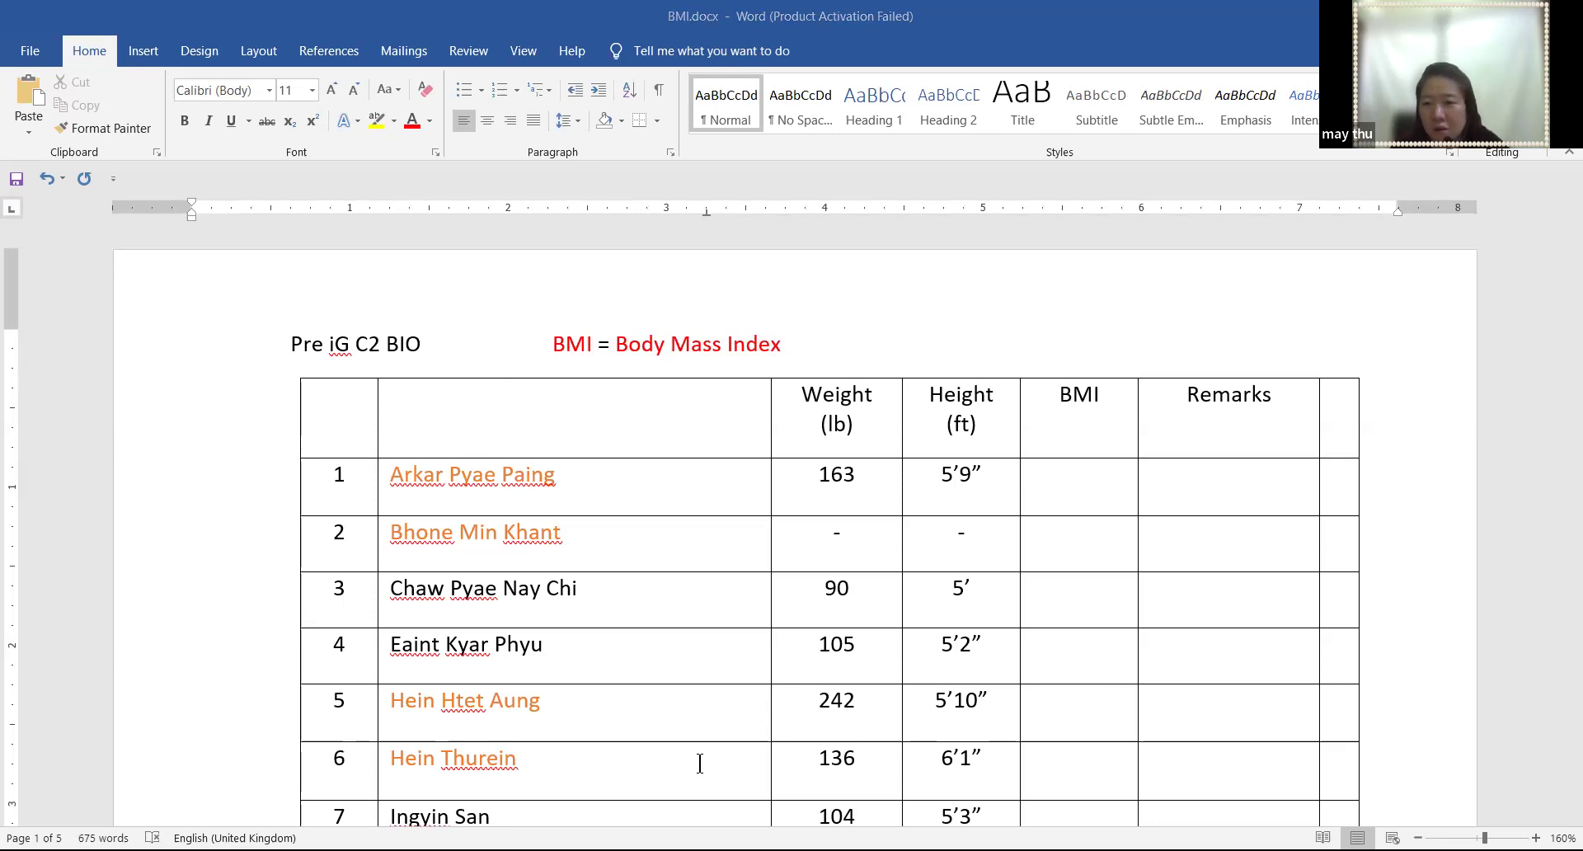
Switch to the browser's bmi formula image results and enlarge the Body Mass Index formula preview in a maximized window at 150% zoom
scroll(1025, 528, "down", 3)
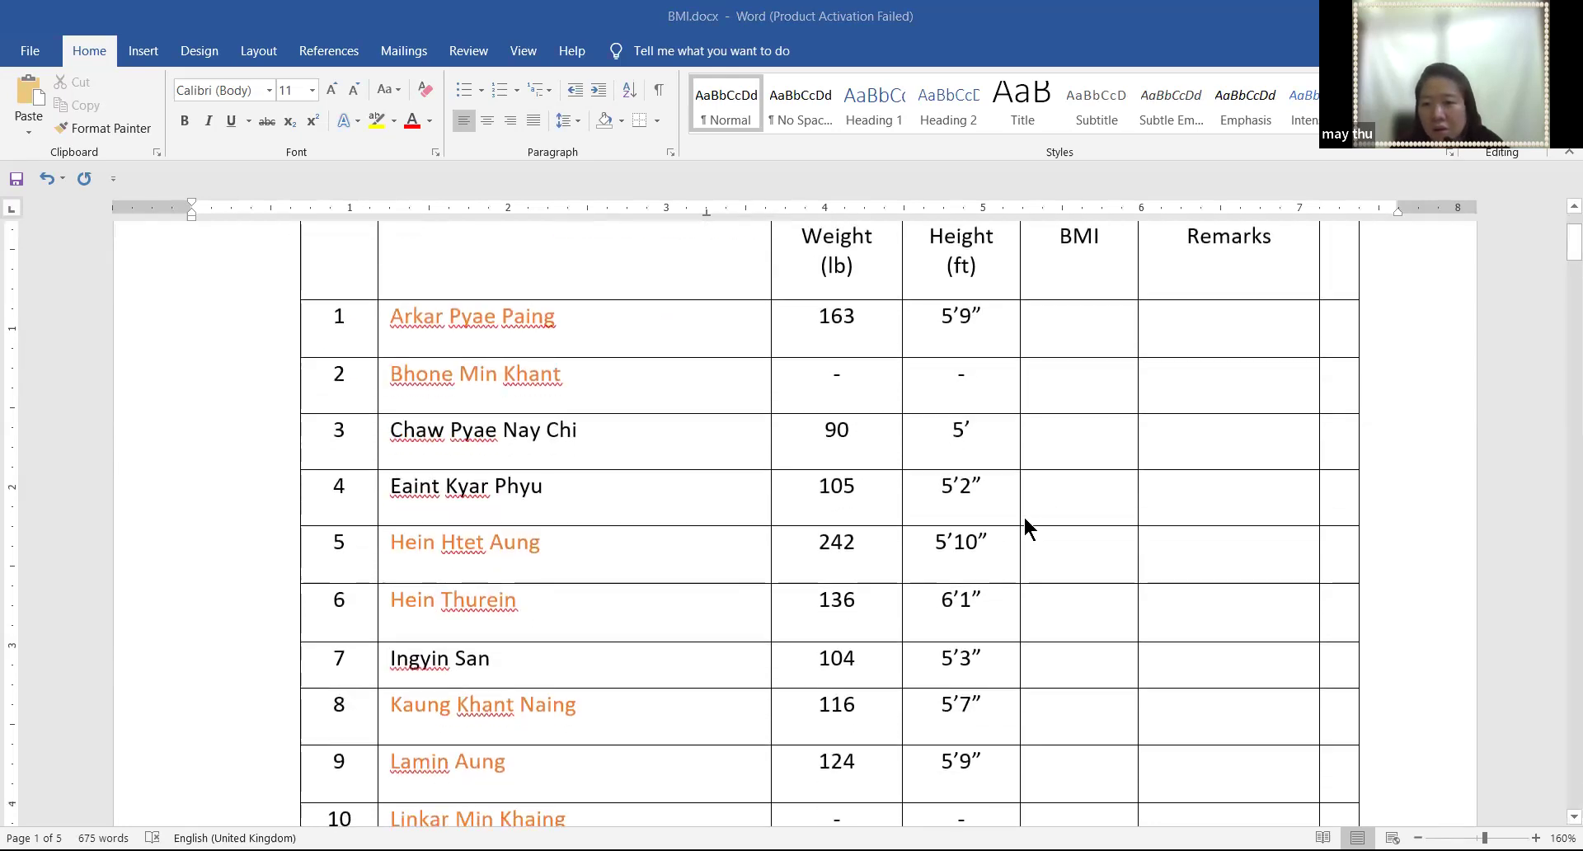
scroll(1014, 519, "down", 7)
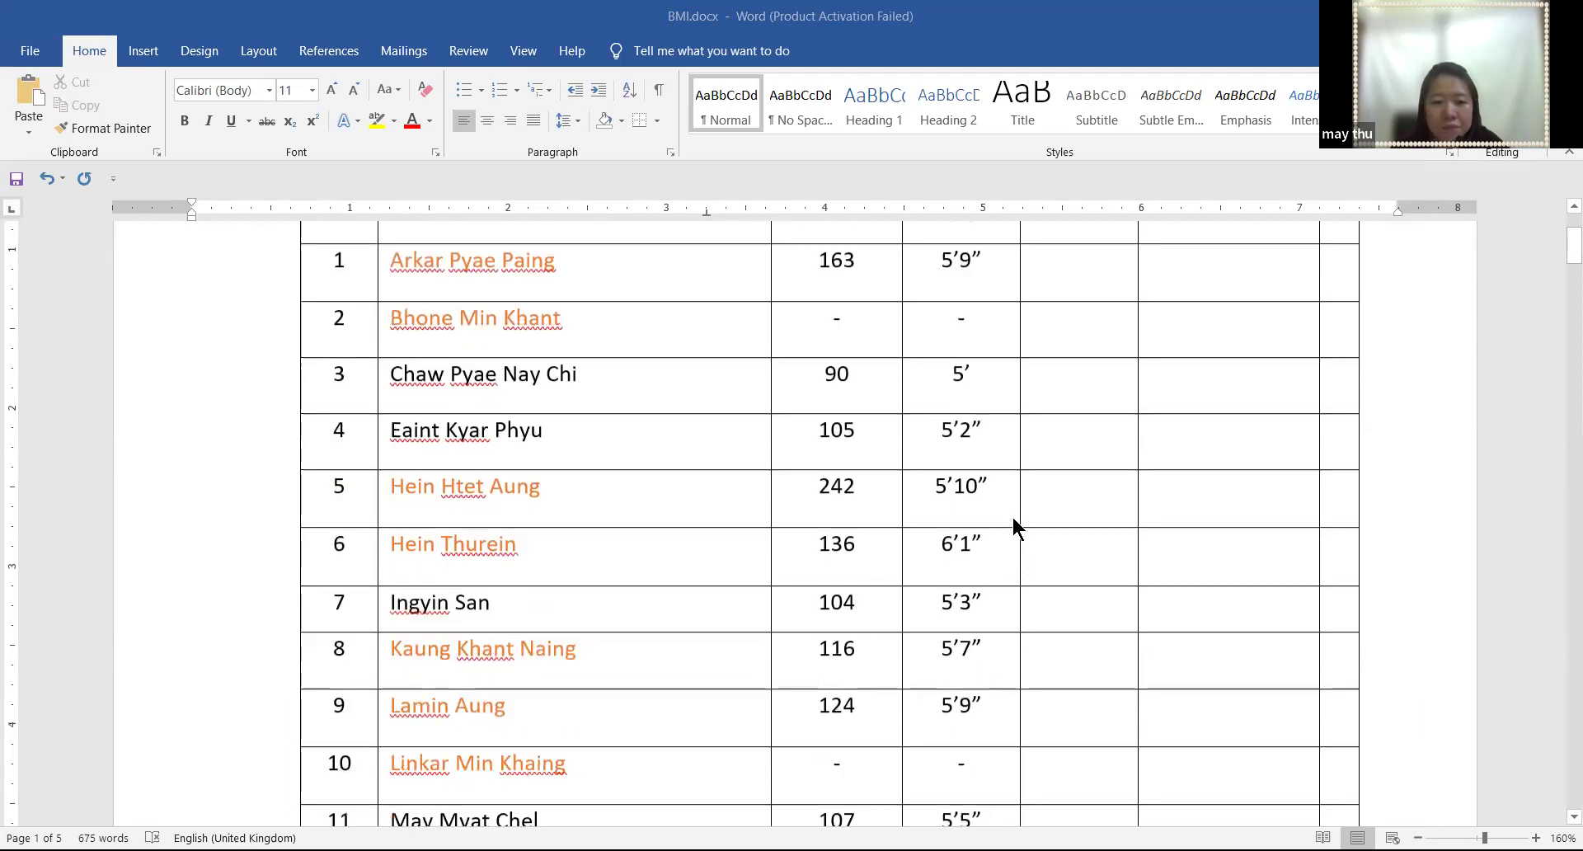
scroll(1012, 535, "down", 6)
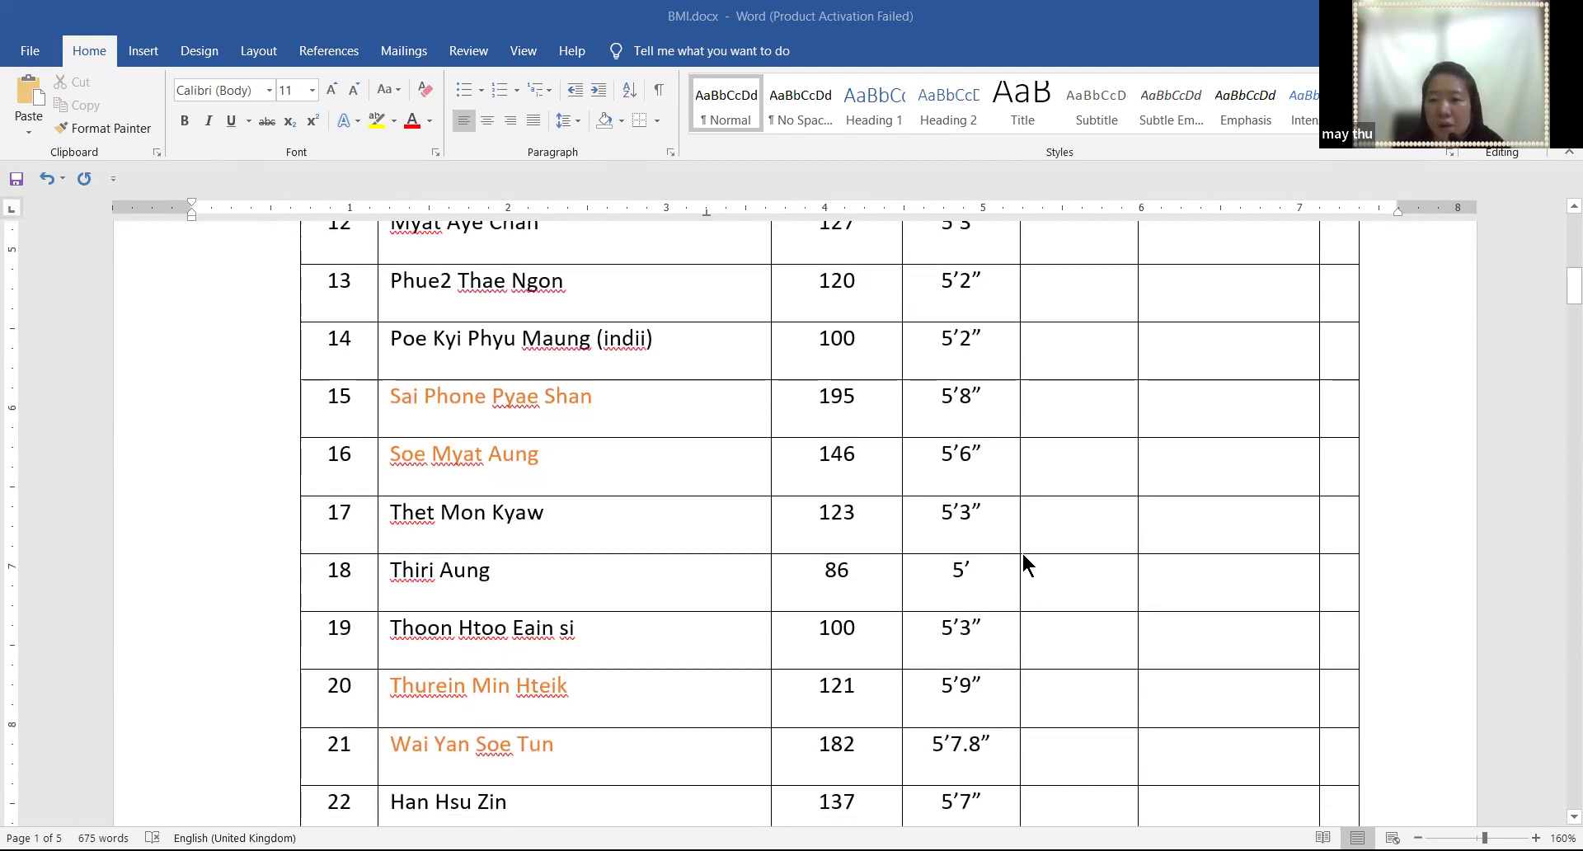
scroll(506, 522, "up", 6)
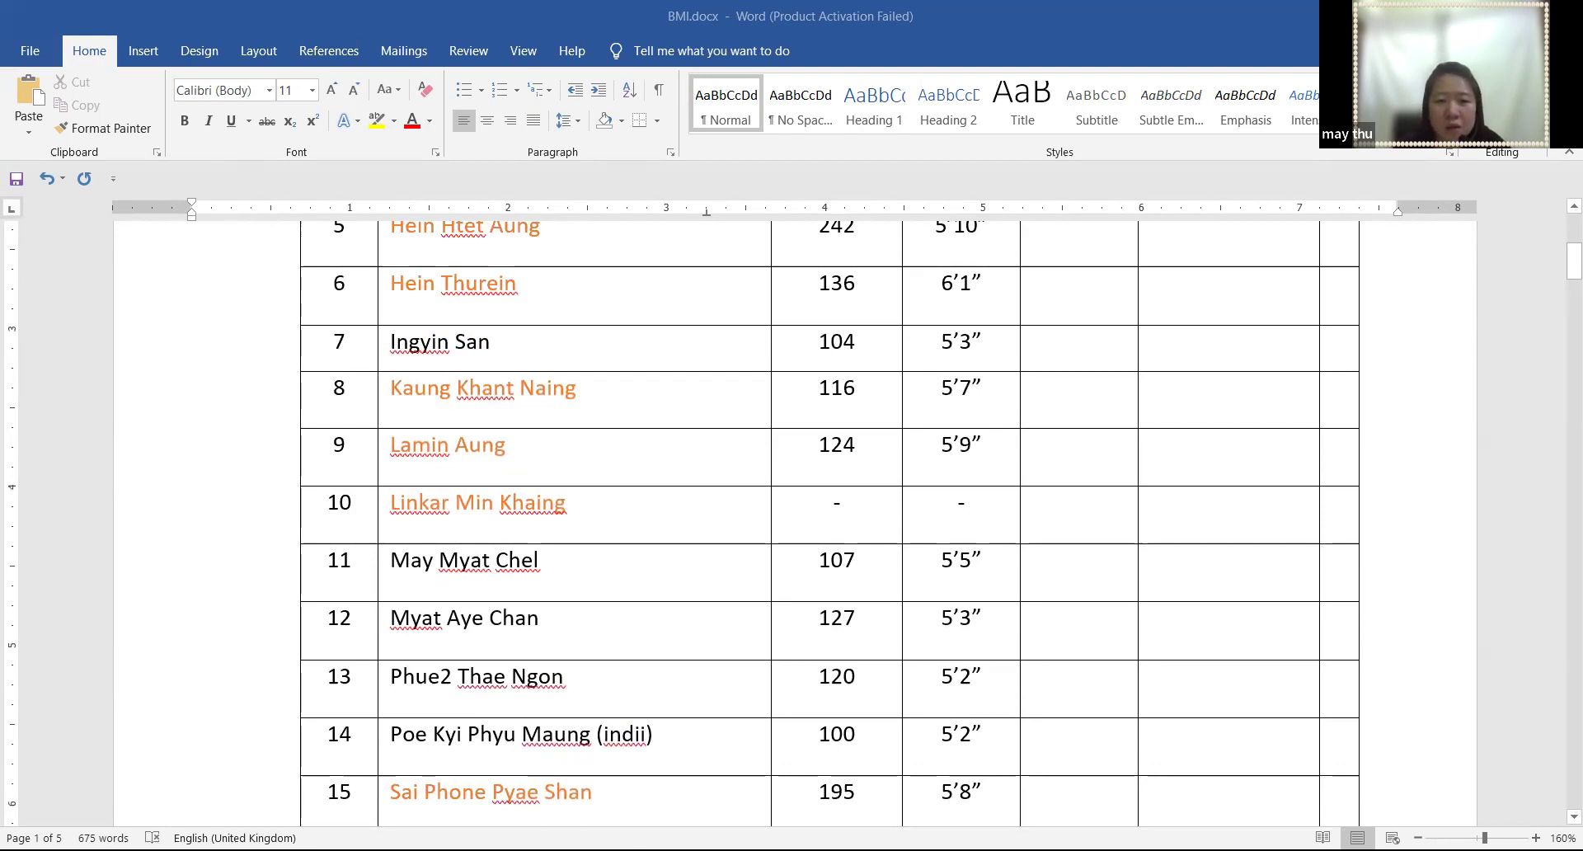
key("alt+Tab")
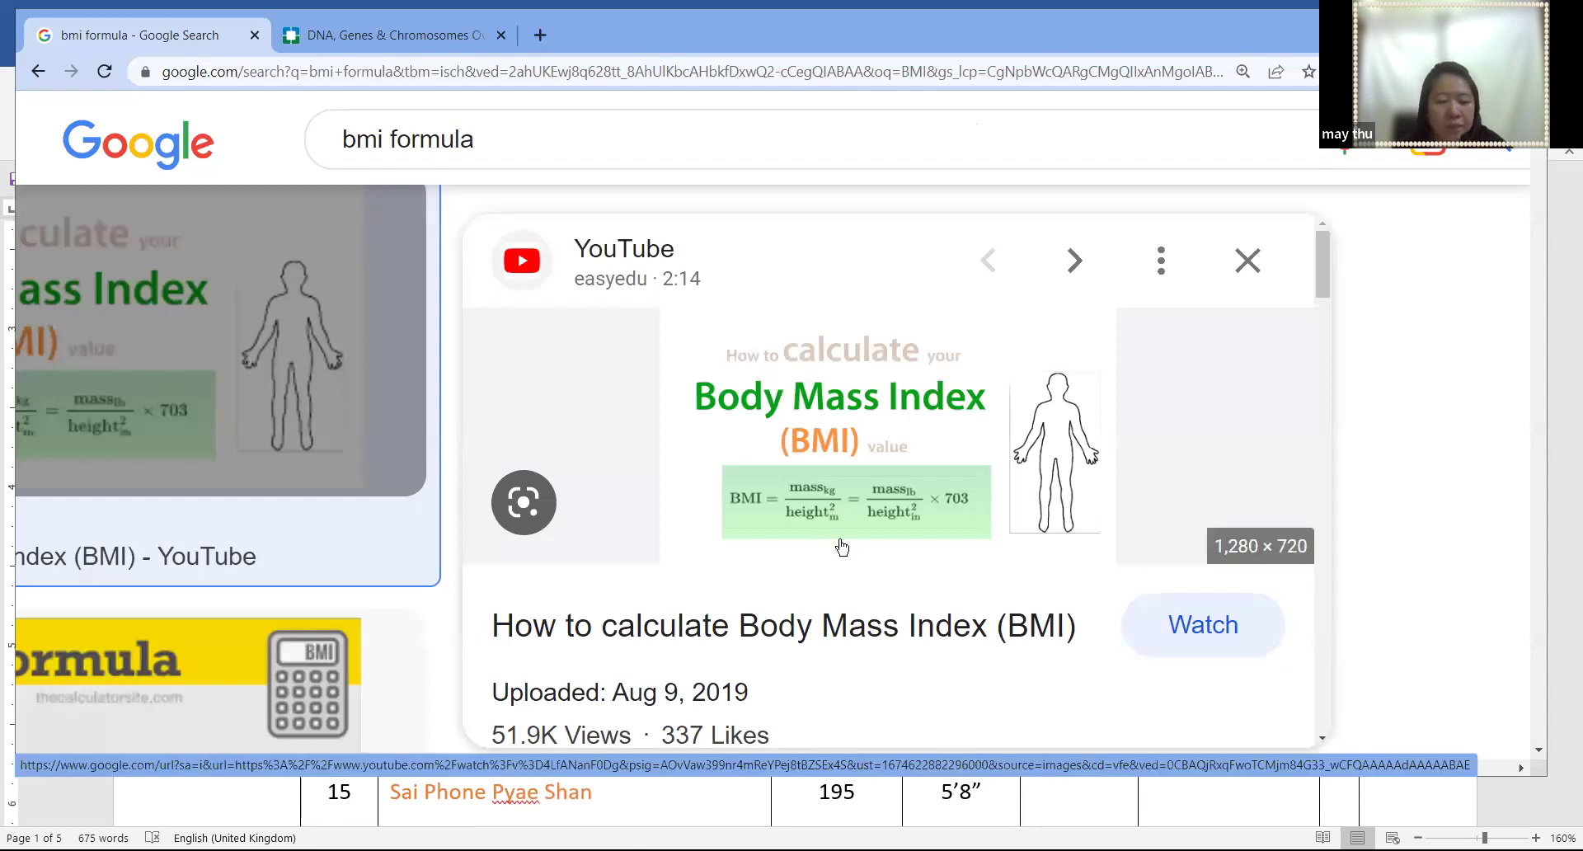
scroll(851, 558, "up", 1, "ctrl")
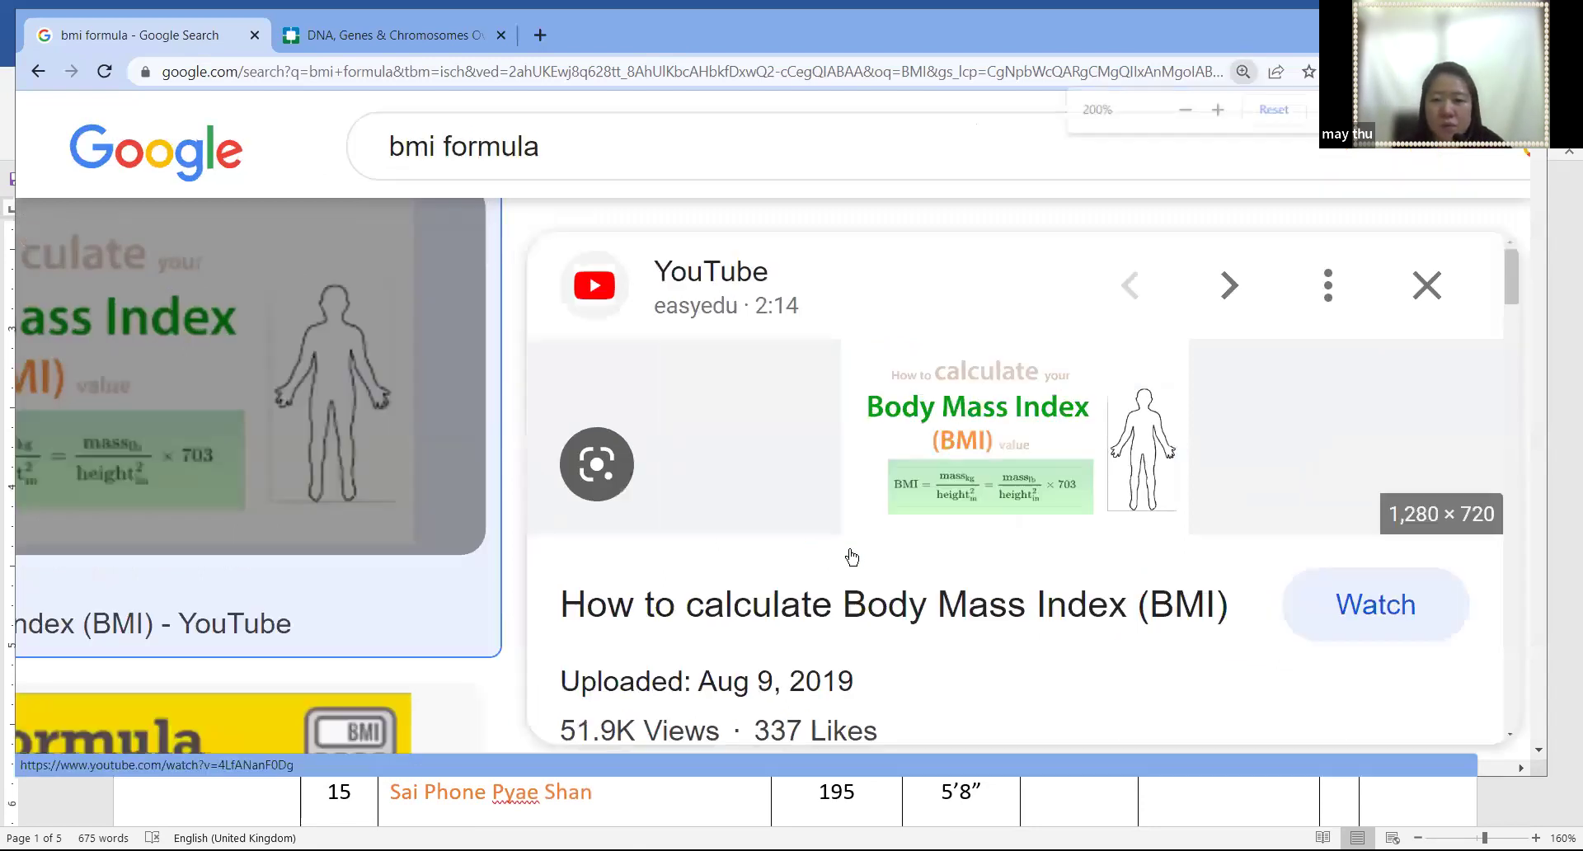
scroll(850, 562, "down", 2, "ctrl")
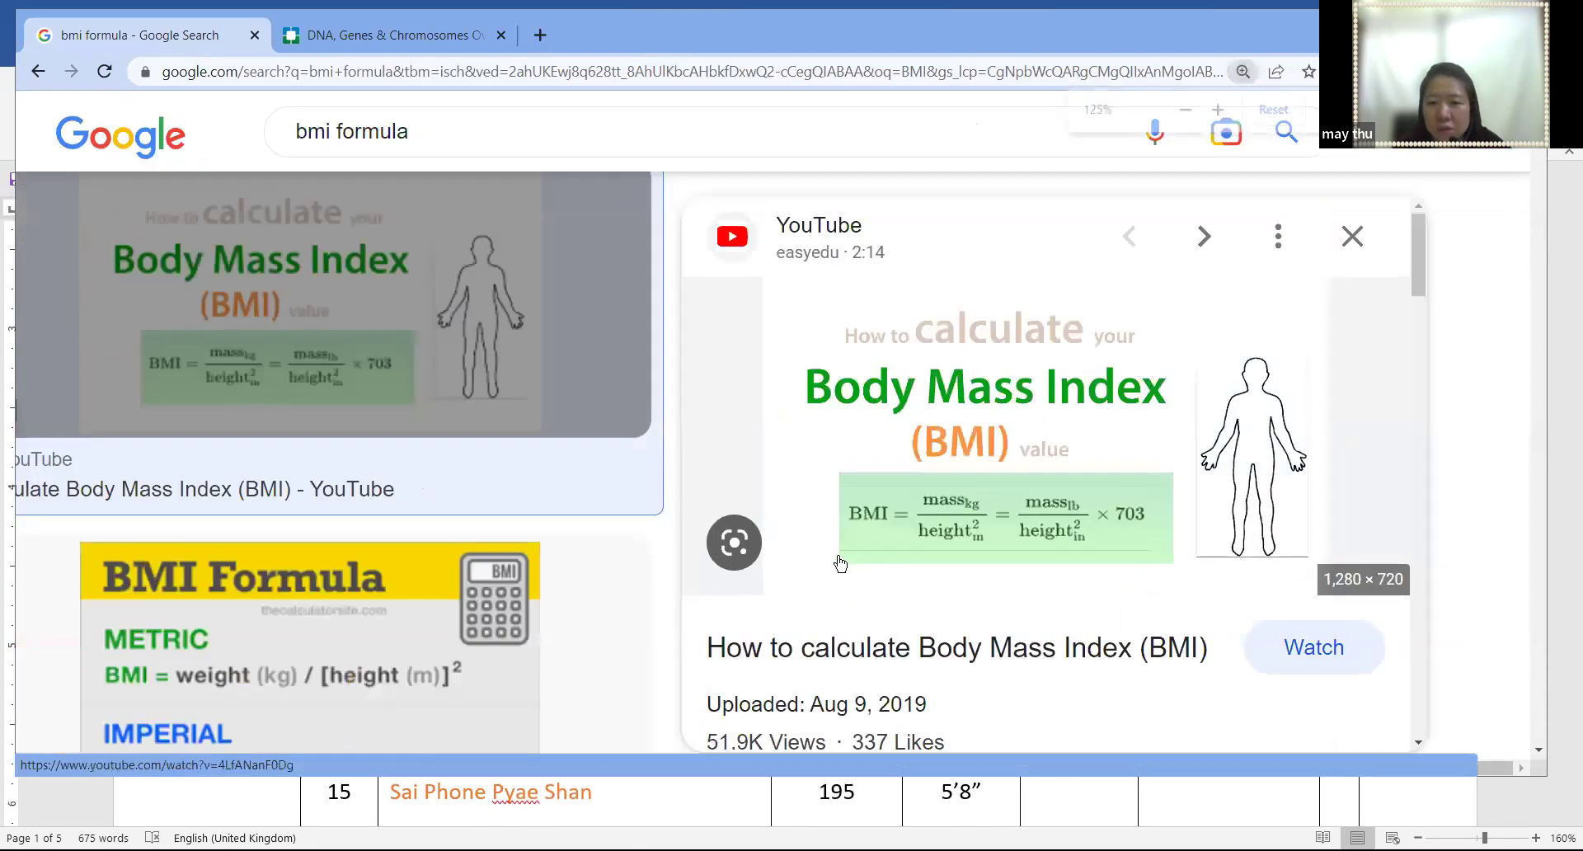
left_click(1058, 504)
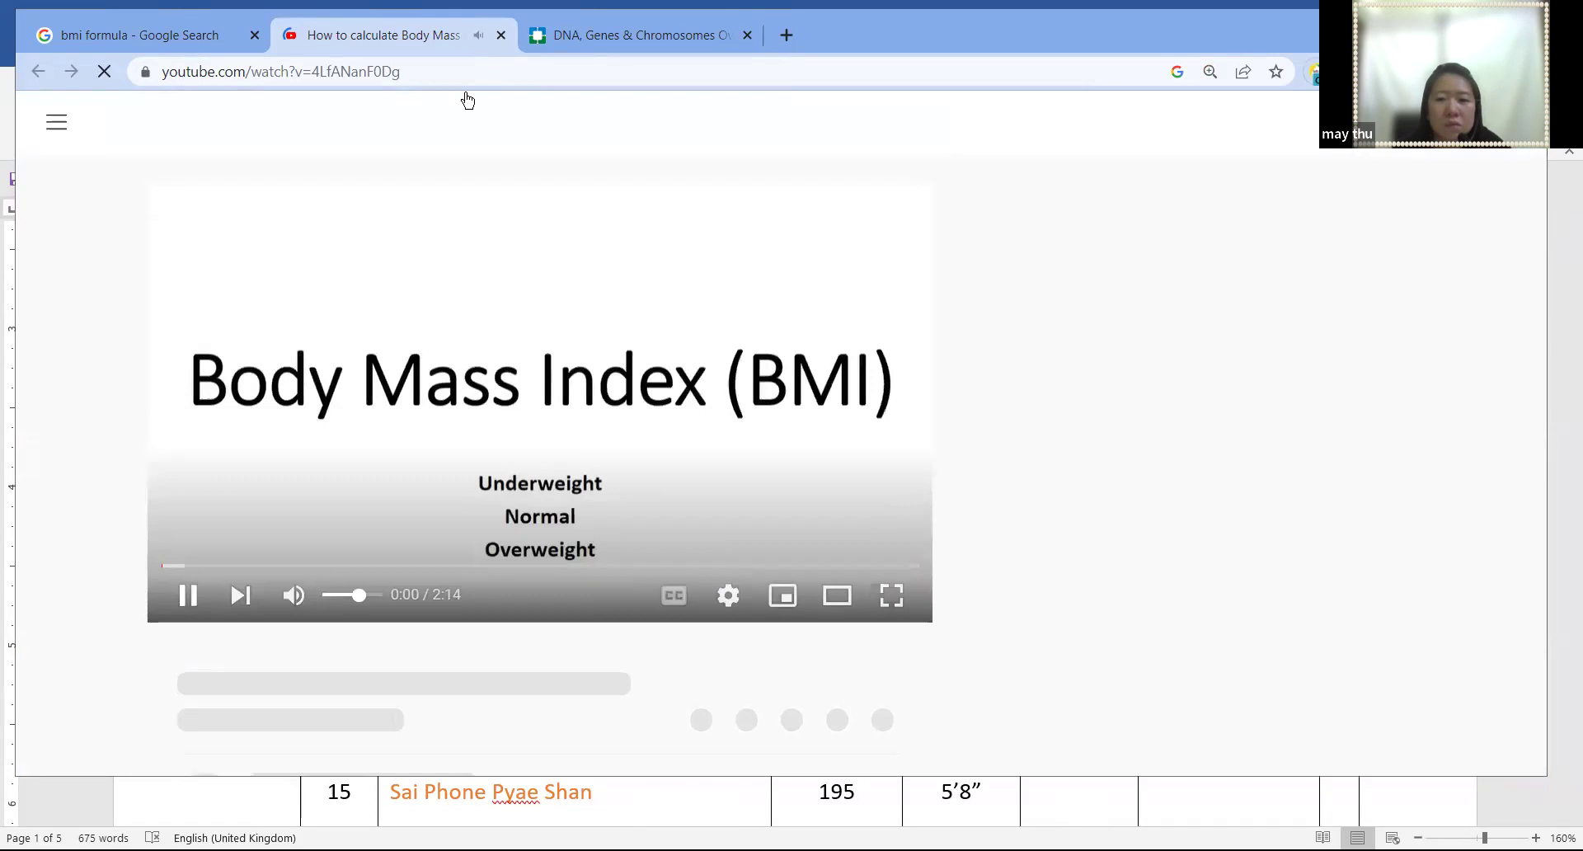
left_click(501, 35)
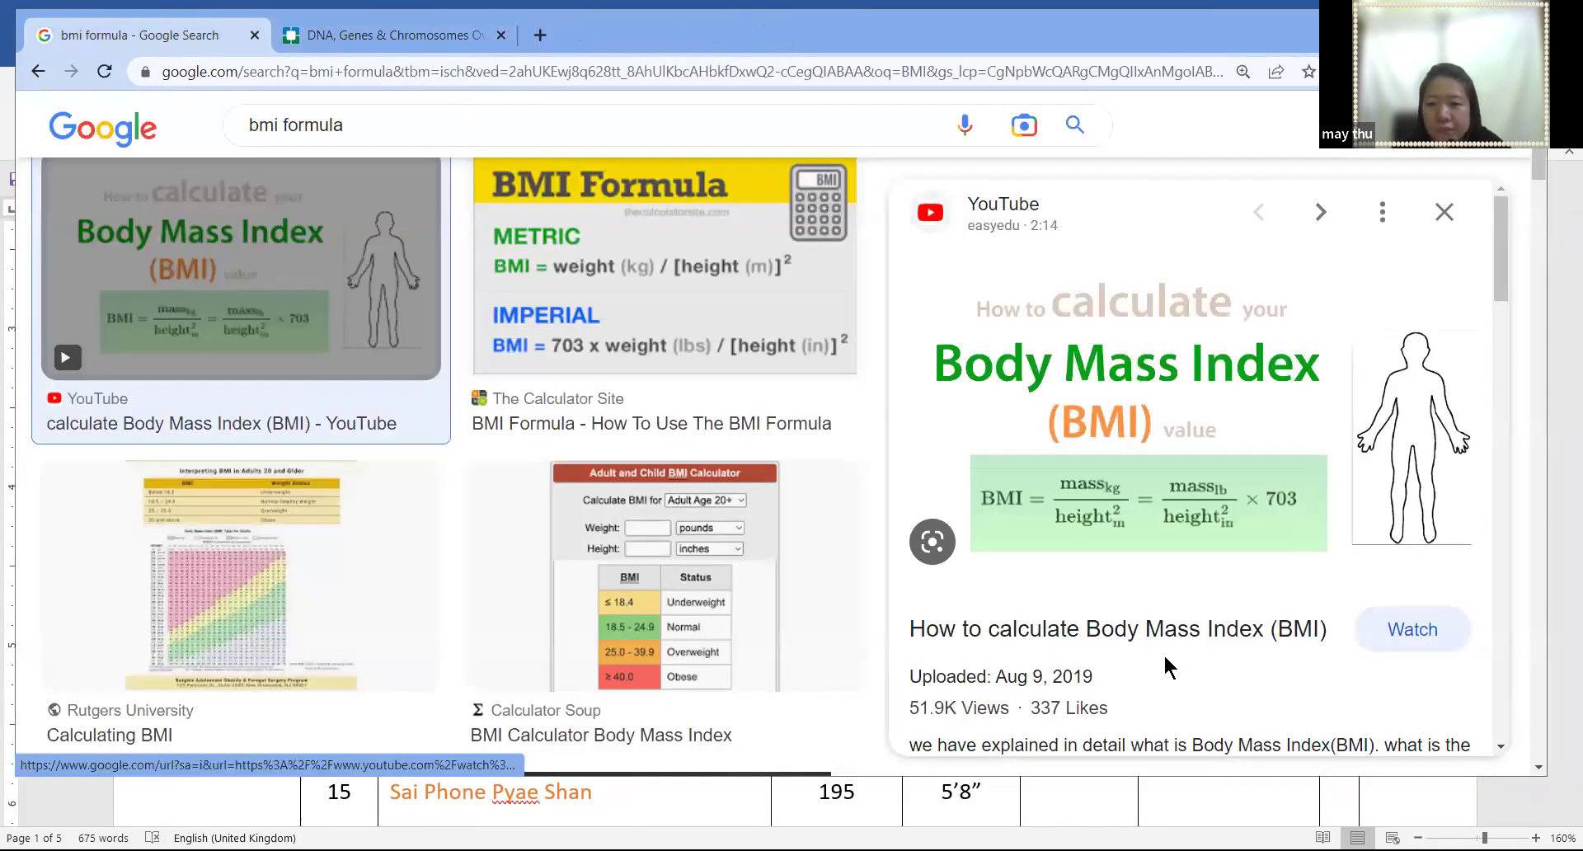
key("ctrl+plus")
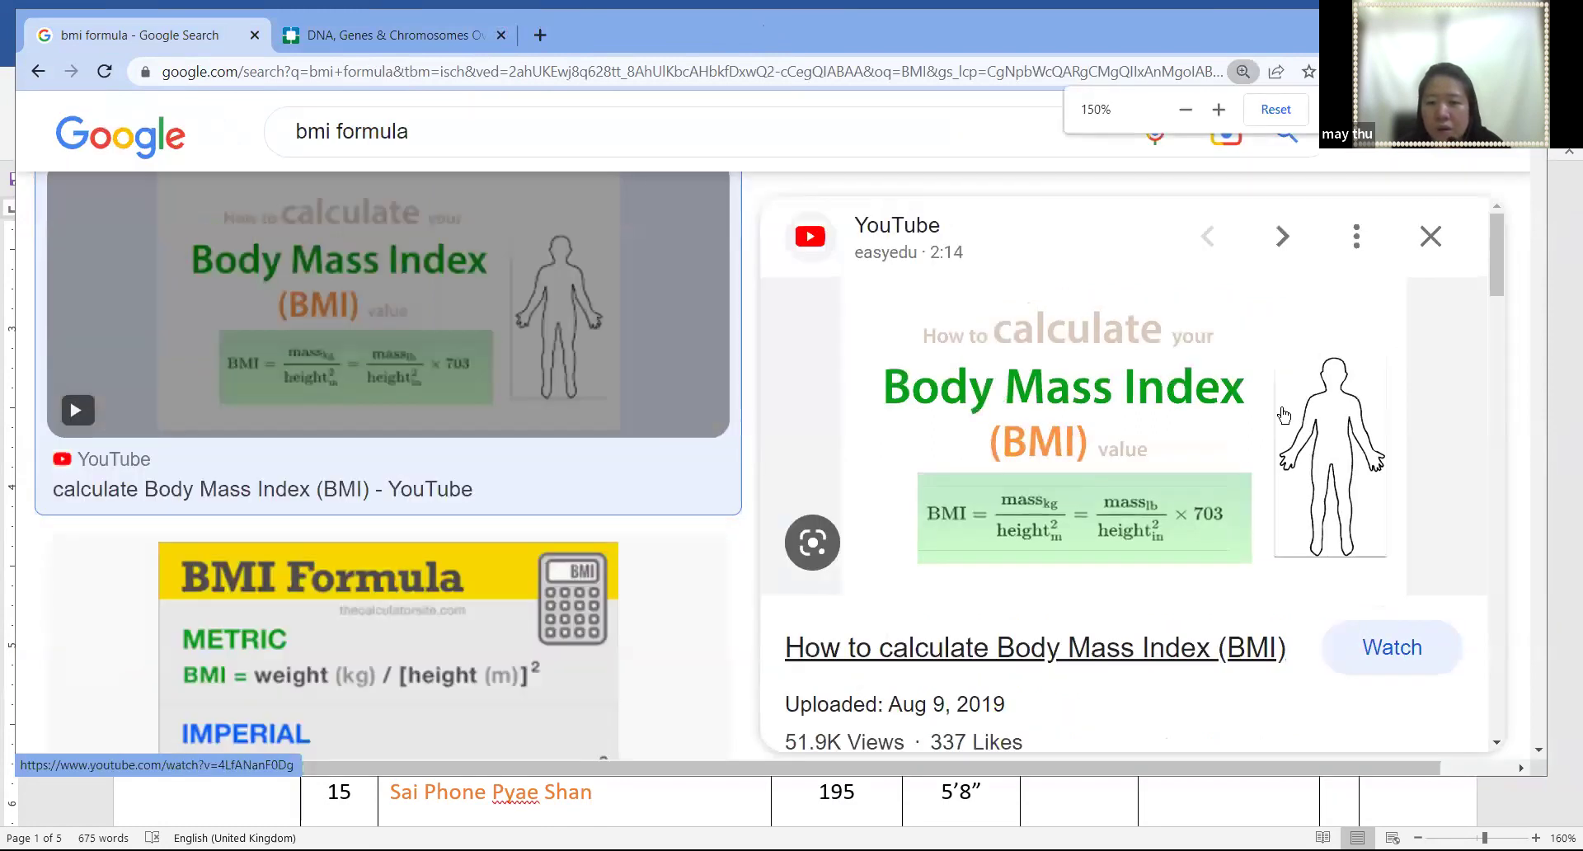
key("super+Up")
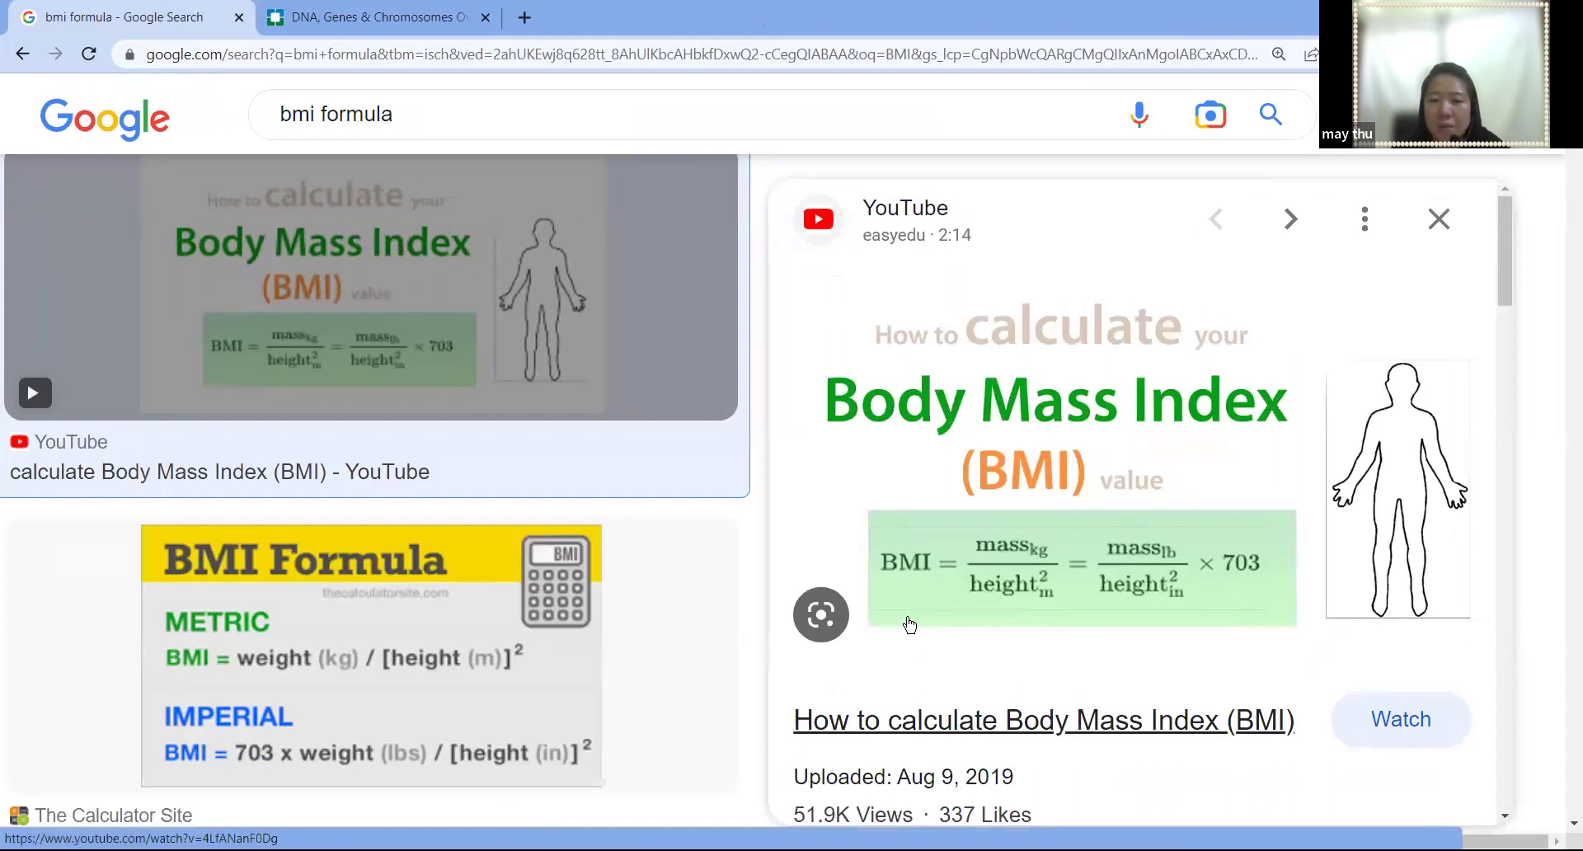
Annotate in red: circle BMI and the metric formula, underline kg and m, and box the mass kg over height m² fraction
mouse_move(901, 580)
left_mouse_down()
mouse_move(940, 520)
mouse_move(931, 582)
mouse_move(910, 579)
left_mouse_up()
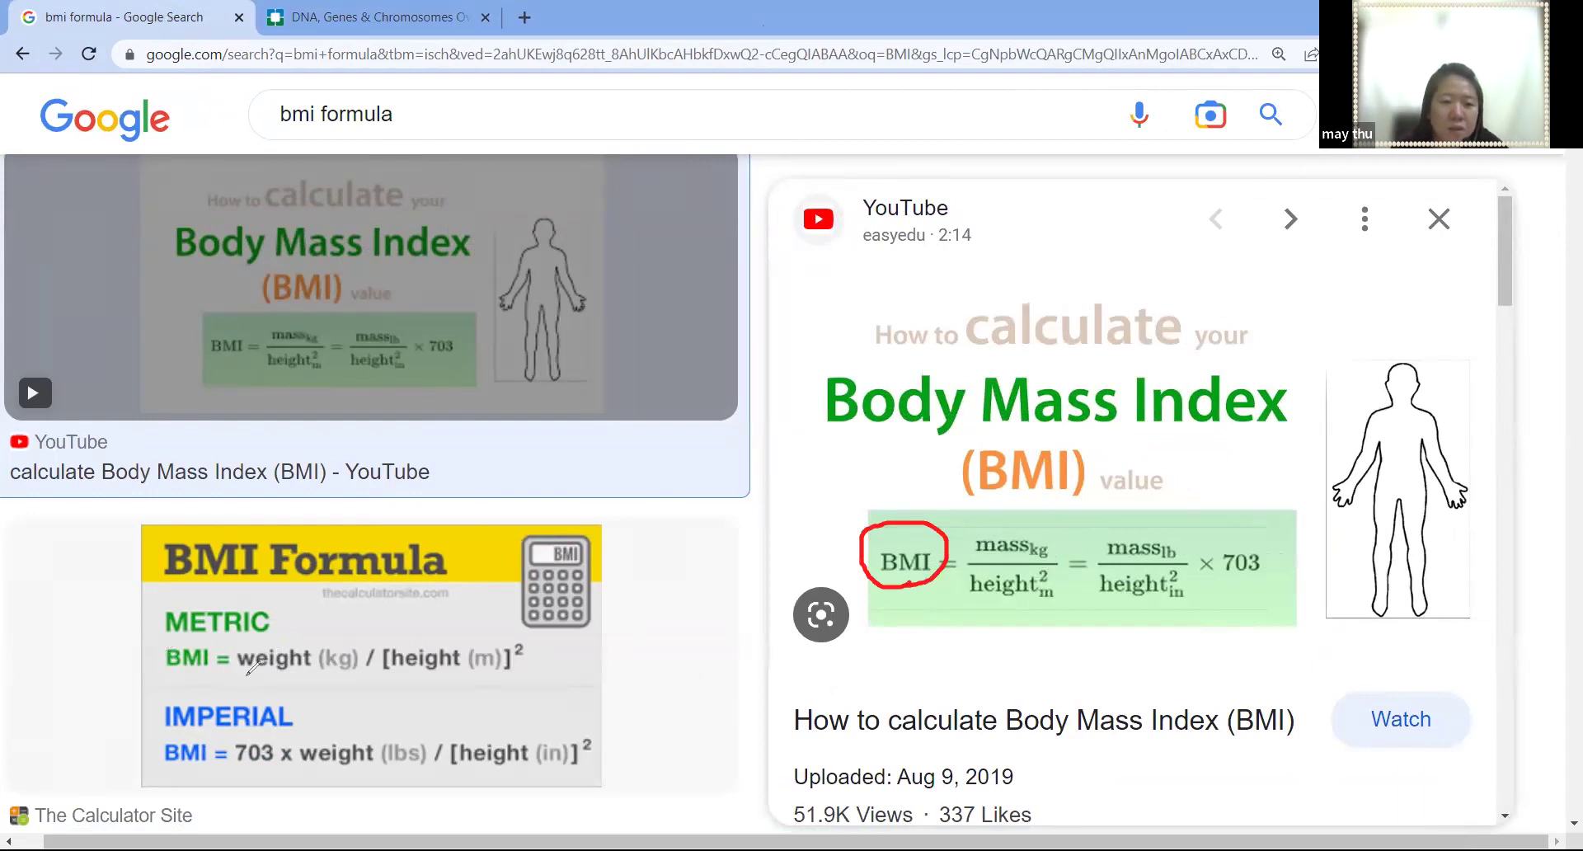
left_click_drag(311, 679, 362, 685)
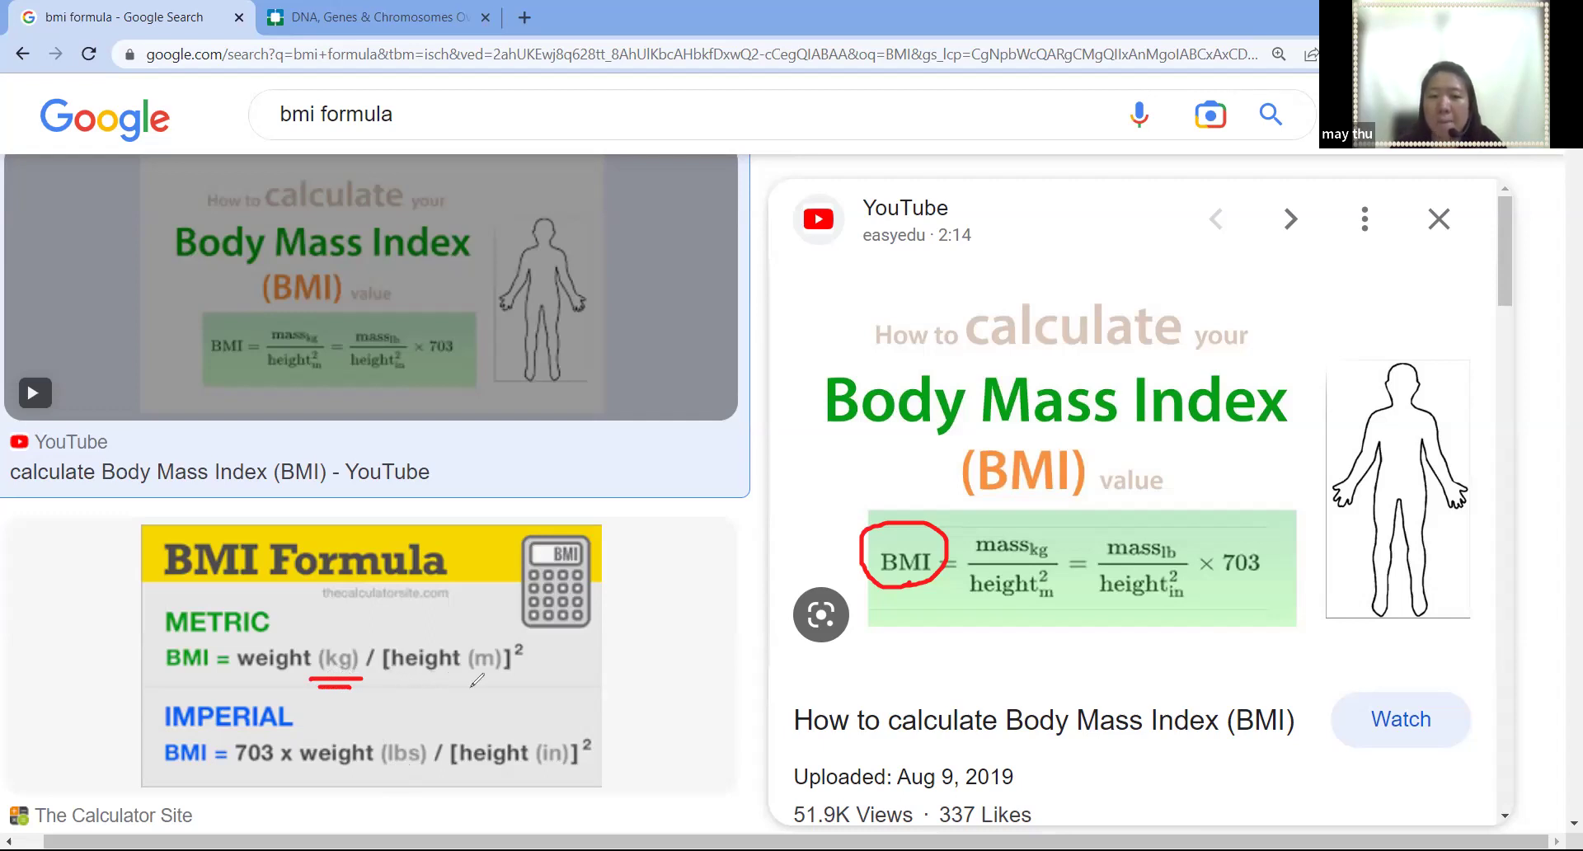
left_click_drag(467, 682, 498, 685)
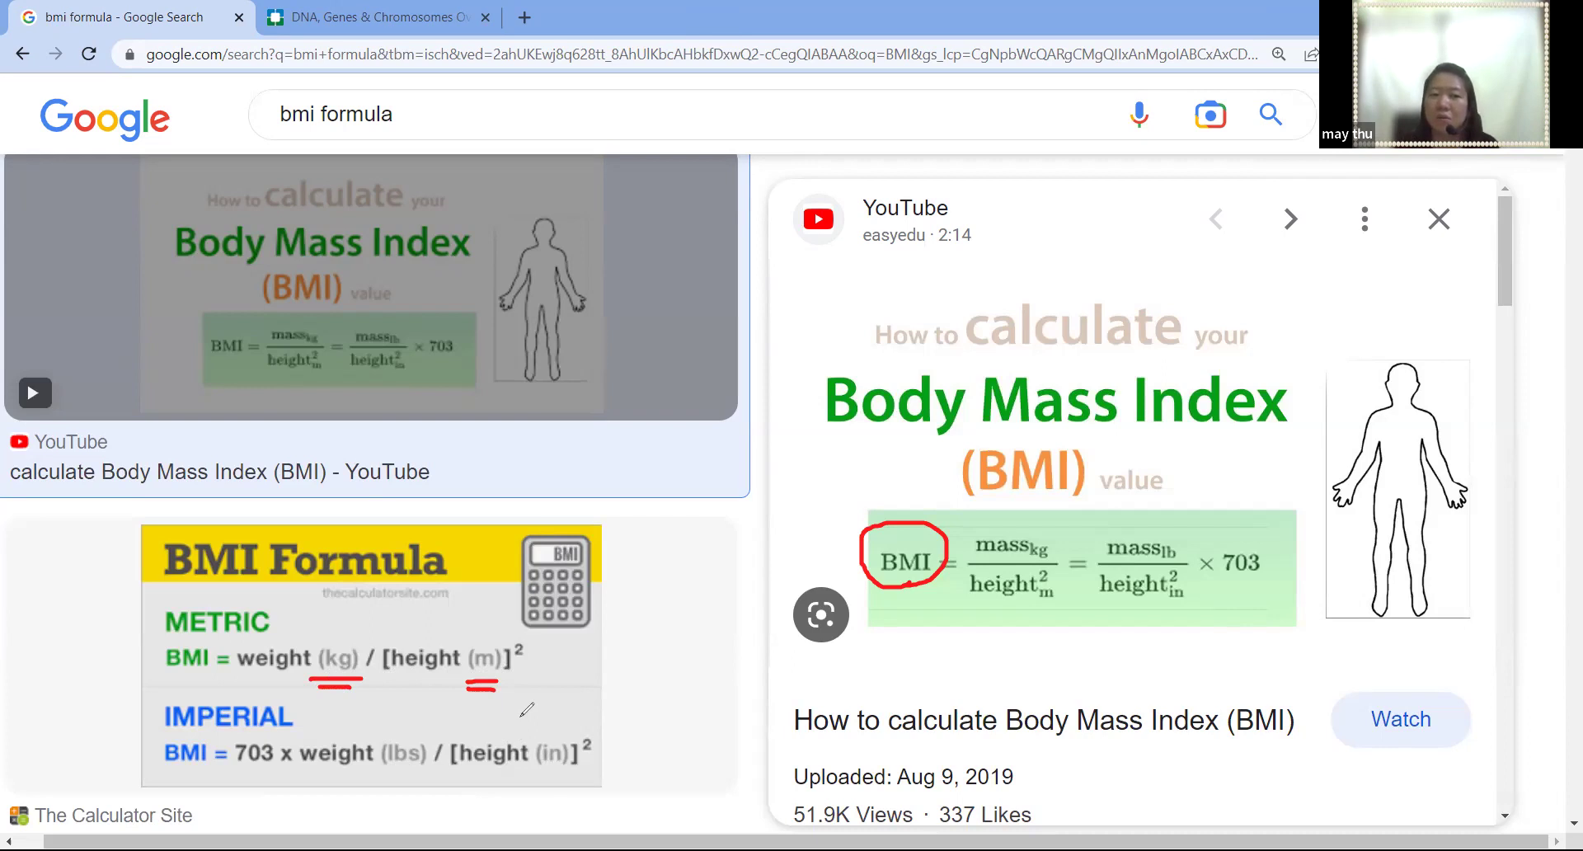
mouse_move(188, 682)
left_mouse_down()
mouse_move(155, 641)
mouse_move(227, 591)
mouse_move(513, 615)
mouse_move(536, 681)
mouse_move(388, 692)
mouse_move(167, 674)
left_mouse_up()
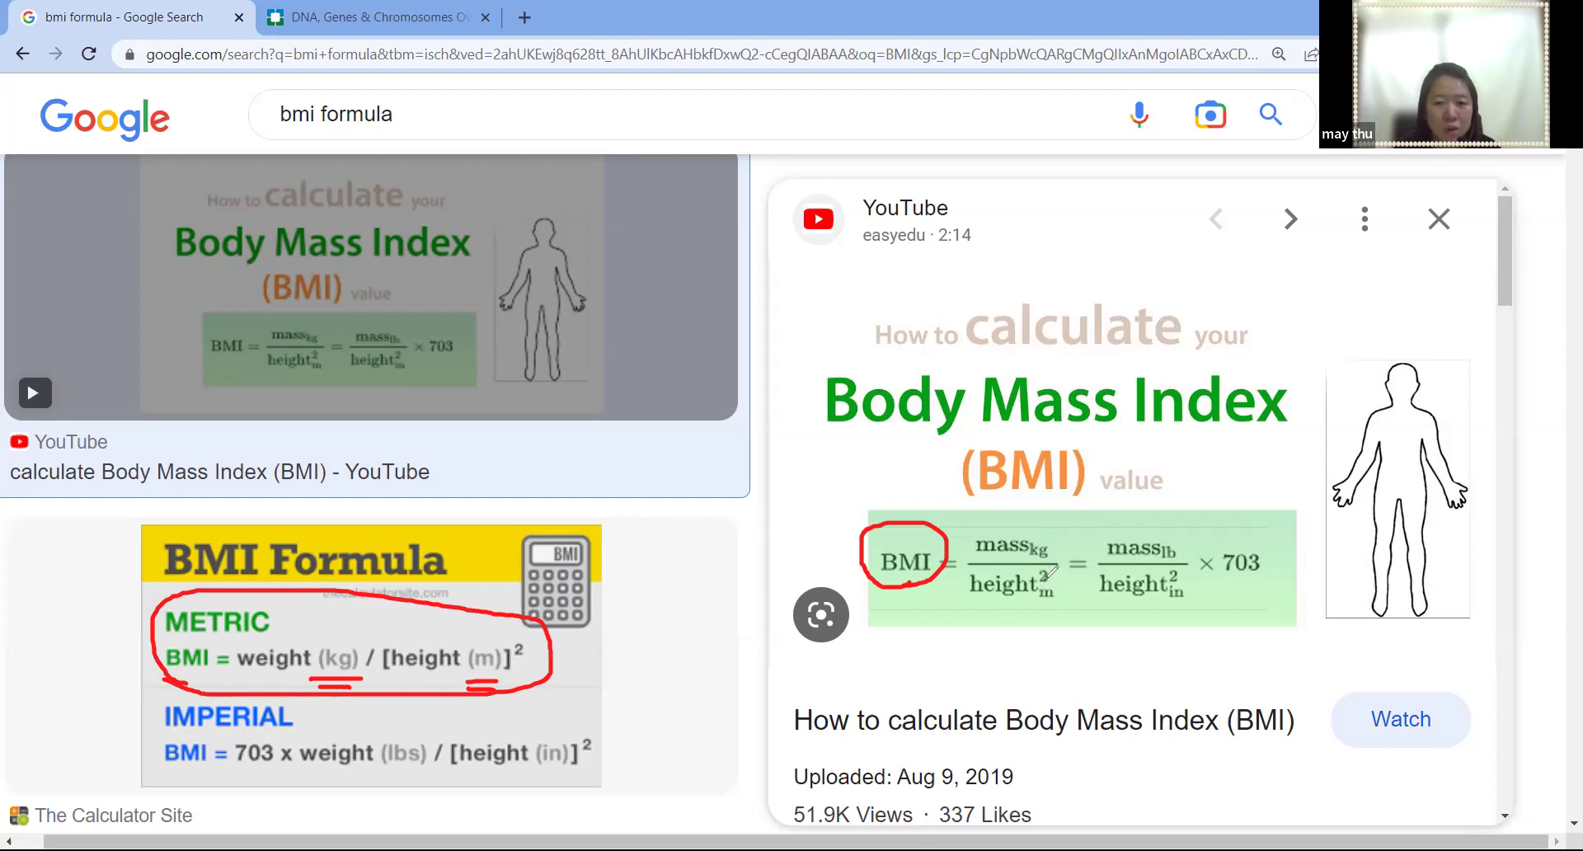
mouse_move(1040, 612)
left_mouse_down()
mouse_move(983, 617)
mouse_move(971, 538)
mouse_move(1057, 529)
mouse_move(1063, 606)
mouse_move(1004, 615)
left_mouse_up()
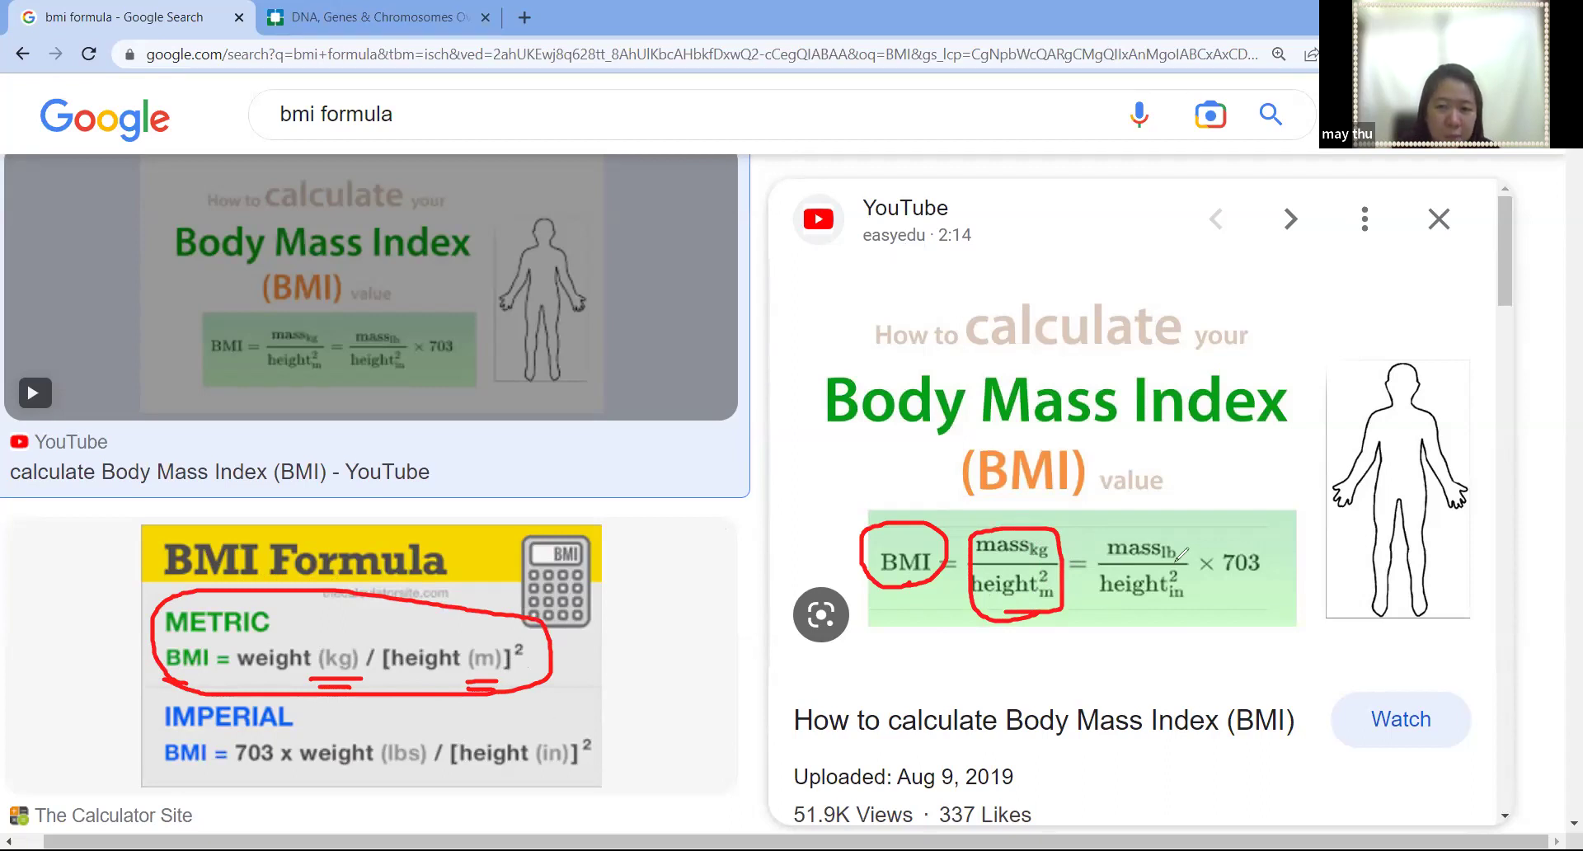
Annotate the imperial formula in blue: tick mass lb, double-underline in, box the whole pound-inch term, and double-underline 703
left_click_drag(1162, 528, 1205, 505)
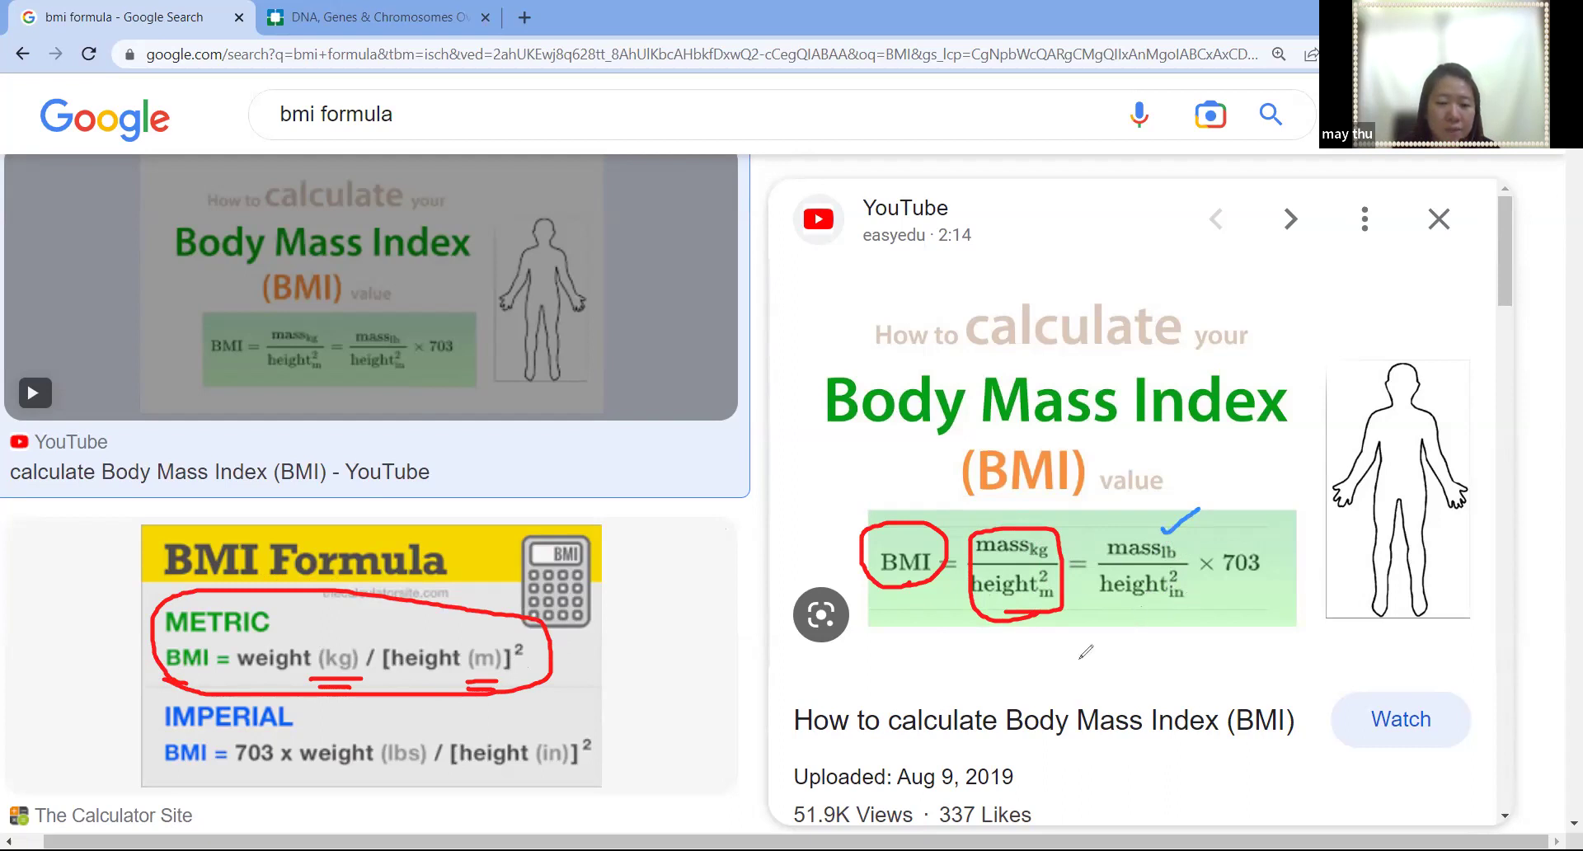
left_click_drag(553, 774, 575, 779)
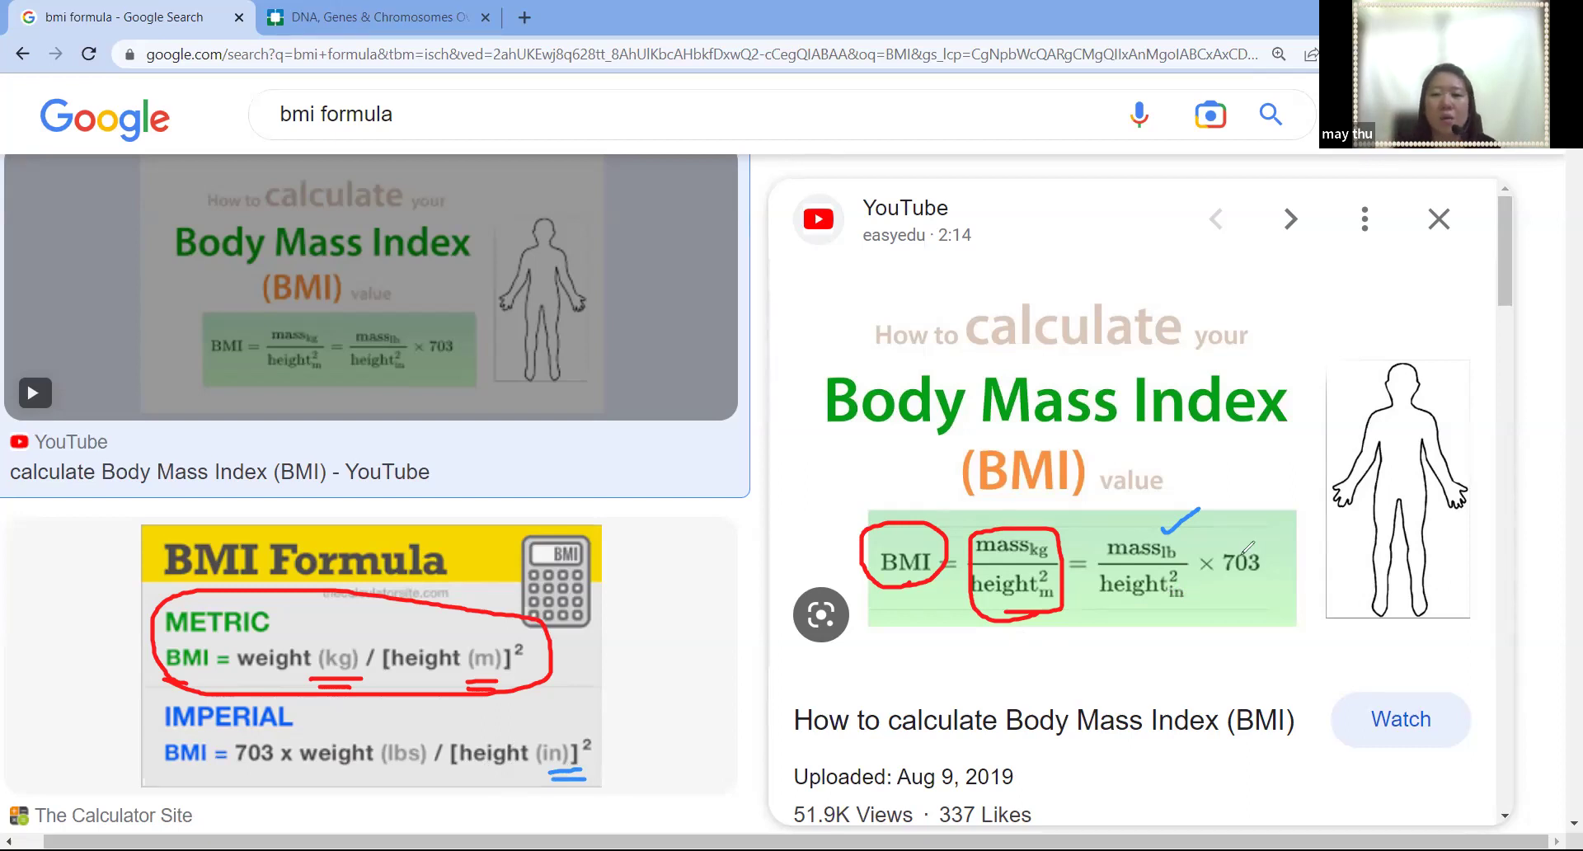
left_click_drag(1094, 530, 1096, 612)
mouse_move(1094, 527)
left_mouse_down()
mouse_move(1113, 503)
mouse_move(1235, 501)
mouse_move(1267, 504)
mouse_move(1277, 531)
mouse_move(1276, 623)
mouse_move(1175, 632)
mouse_move(1096, 602)
left_mouse_up()
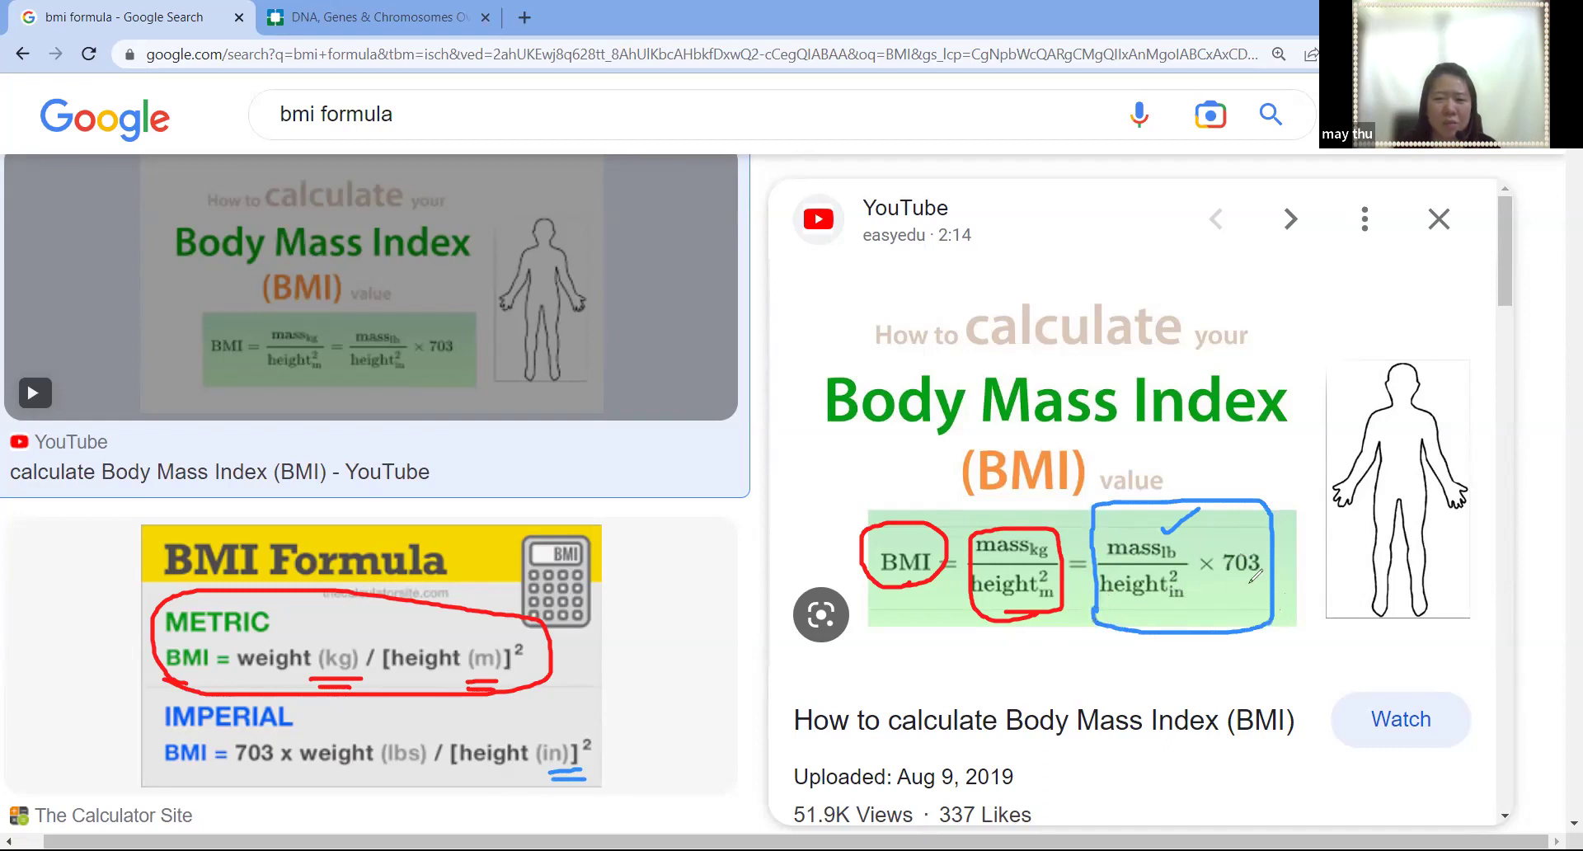
left_click_drag(1228, 582, 1267, 588)
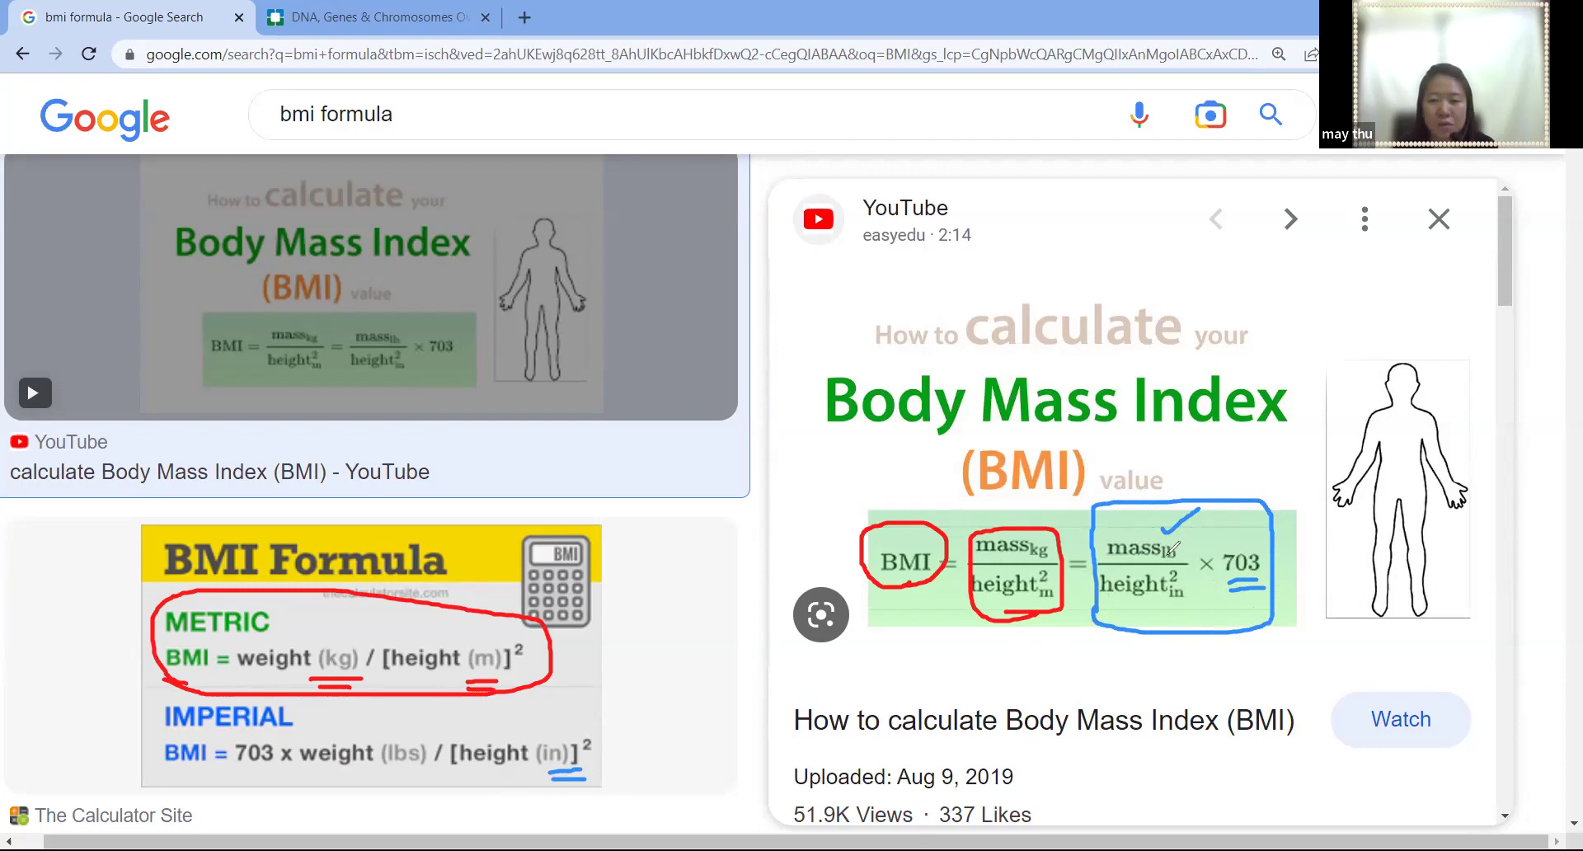
left_click_drag(1208, 468, 1248, 453)
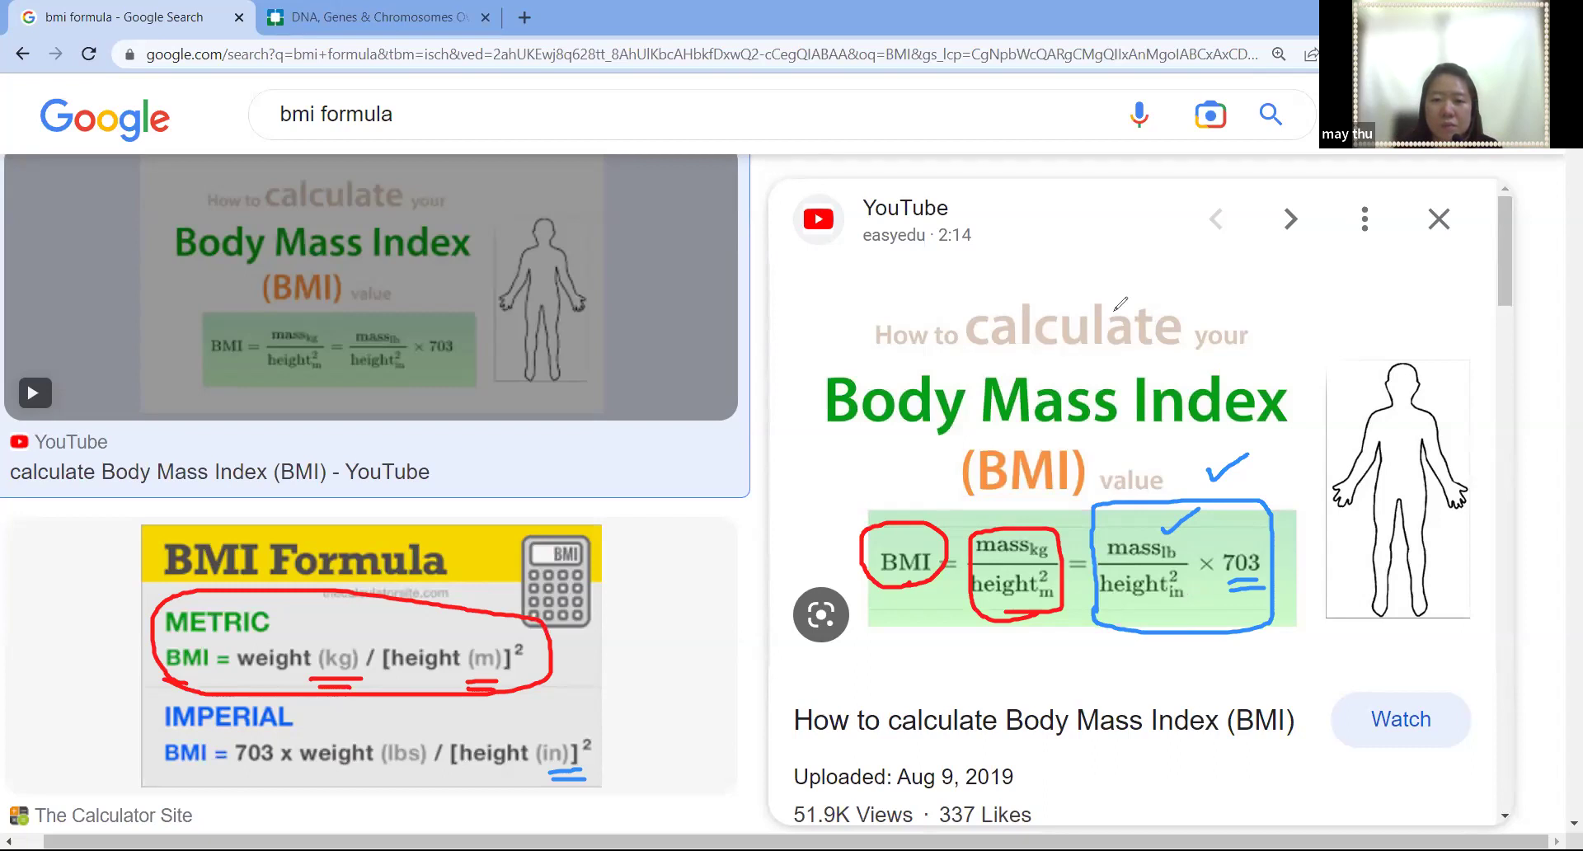
left_click_drag(1253, 458, 1229, 459)
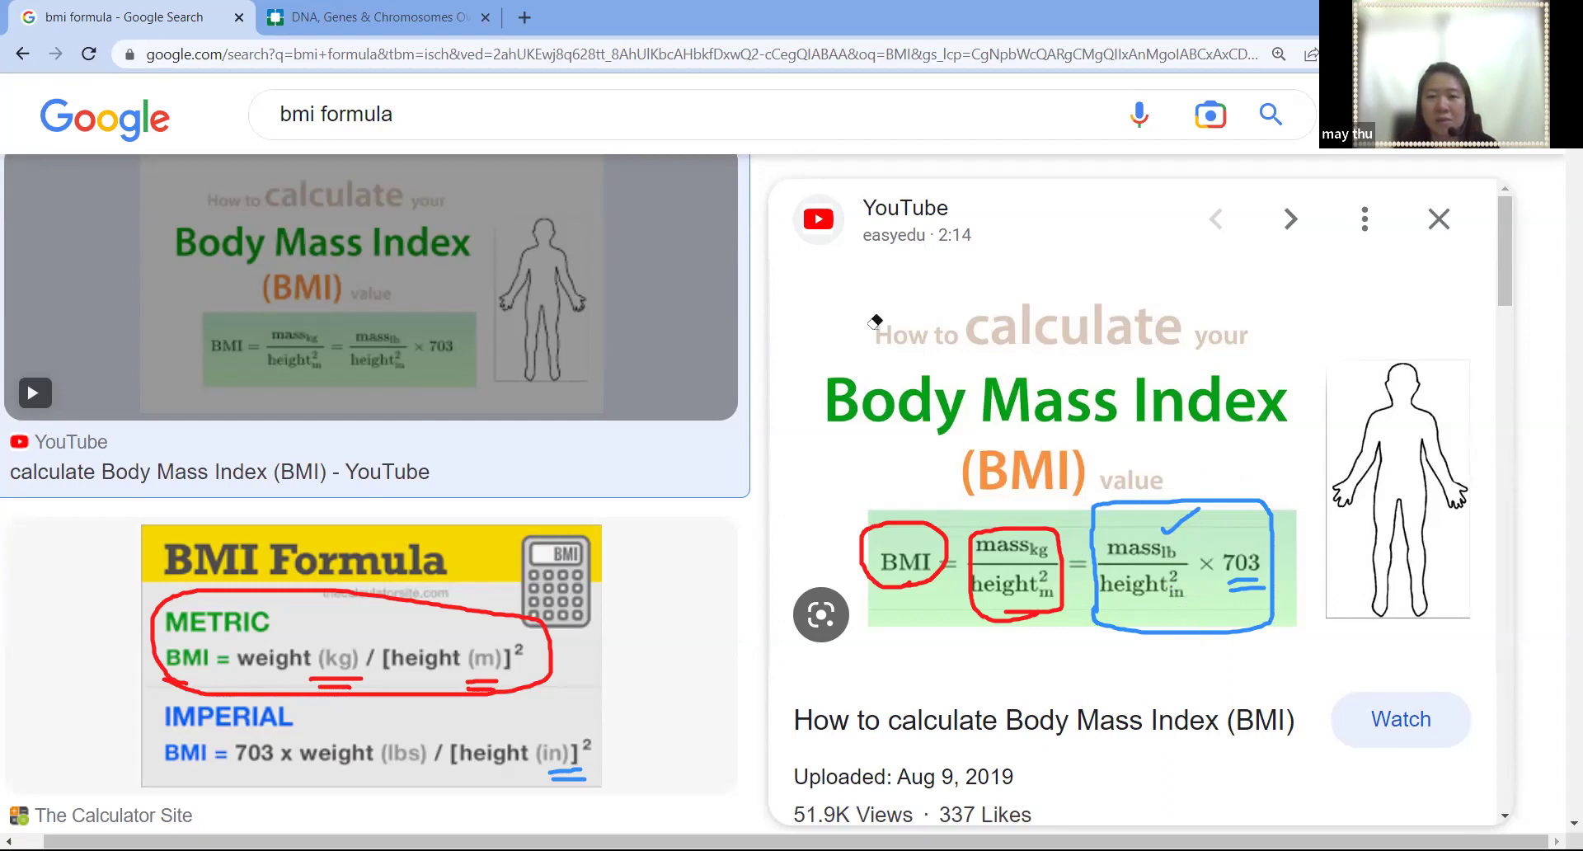
Draw two blue asterisks above the boxed imperial formula and start a short handwritten stroke above the preview image
mouse_move(1221, 458)
left_mouse_down()
mouse_move(1234, 501)
mouse_move(1247, 474)
mouse_move(1243, 489)
mouse_move(1212, 491)
mouse_move(1268, 493)
mouse_move(1259, 471)
mouse_move(1255, 493)
mouse_move(1283, 491)
left_mouse_up()
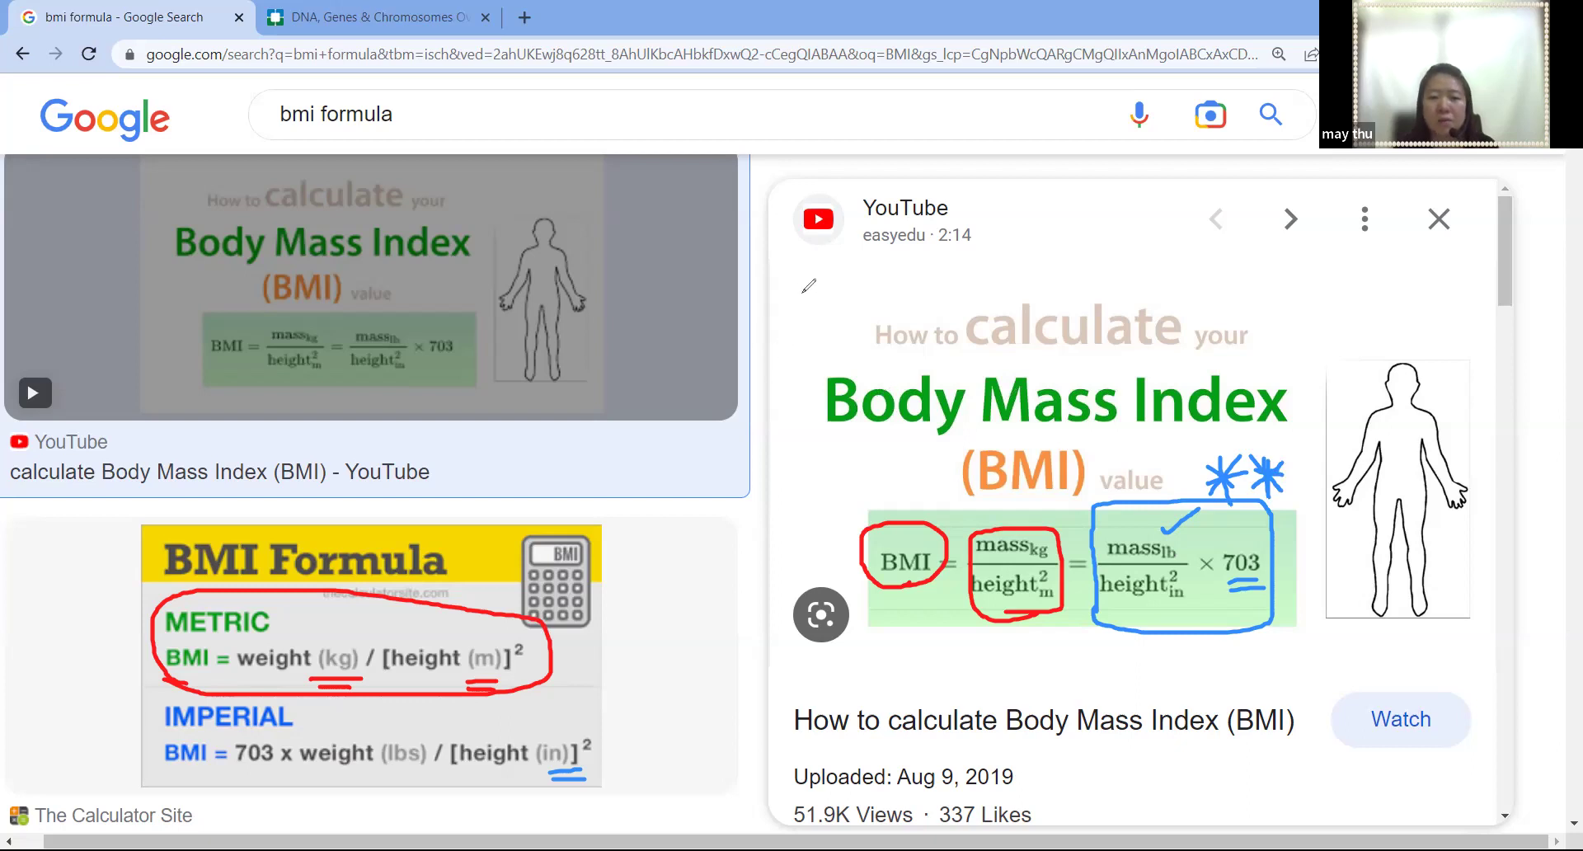
left_click_drag(806, 290, 813, 302)
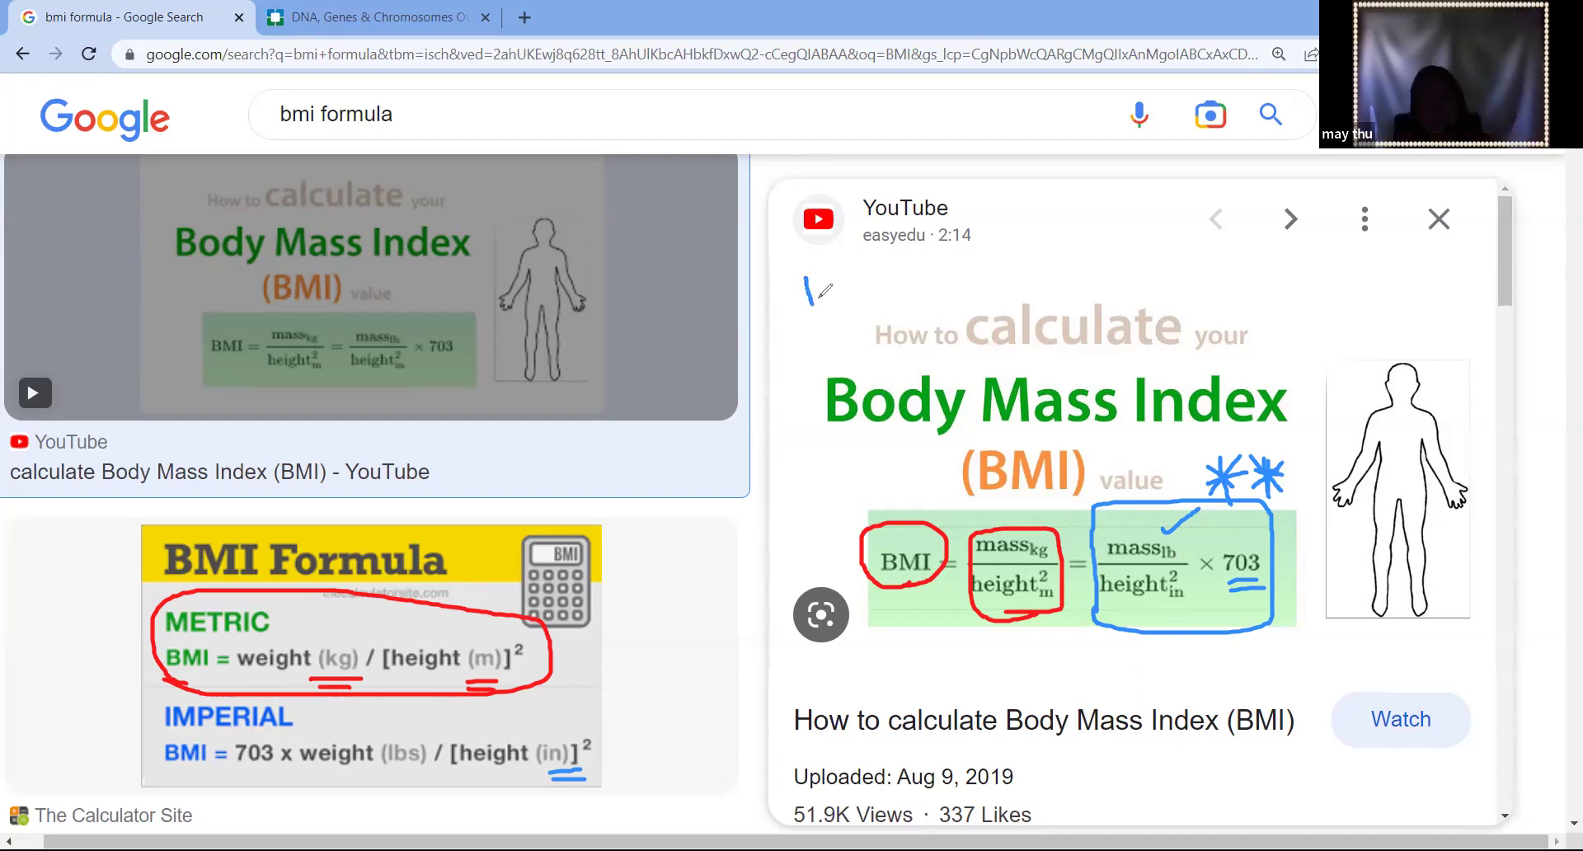
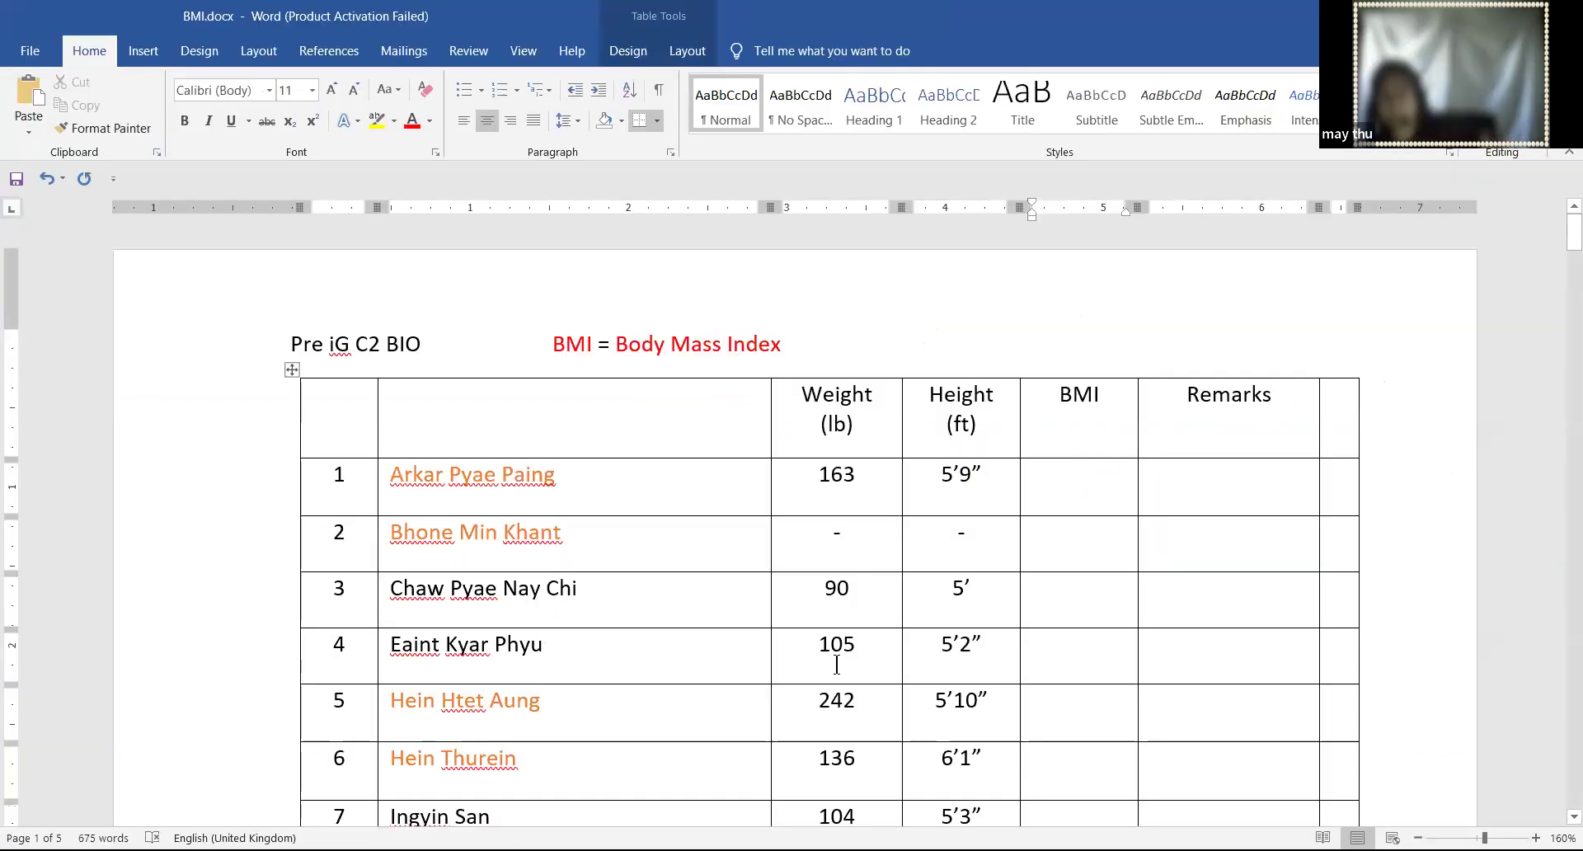
Switch from the table to the browser's BMI formula preview, box the pound-inch fraction in blue, and handwrite lb/(in)² × 703 beside it
scroll(907, 494, "down", 3)
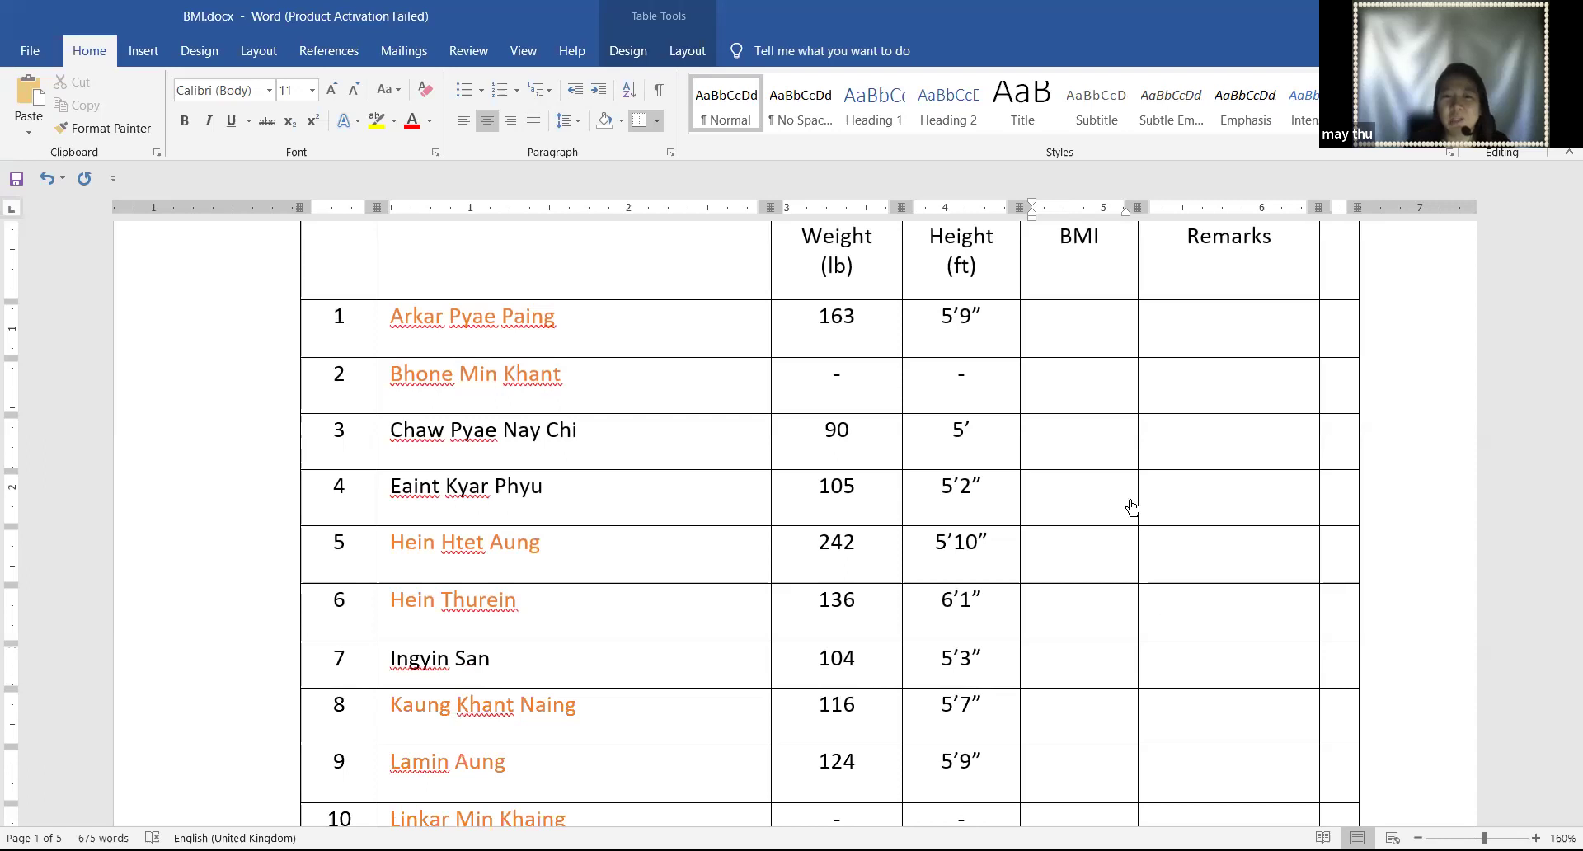
key("alt+Tab")
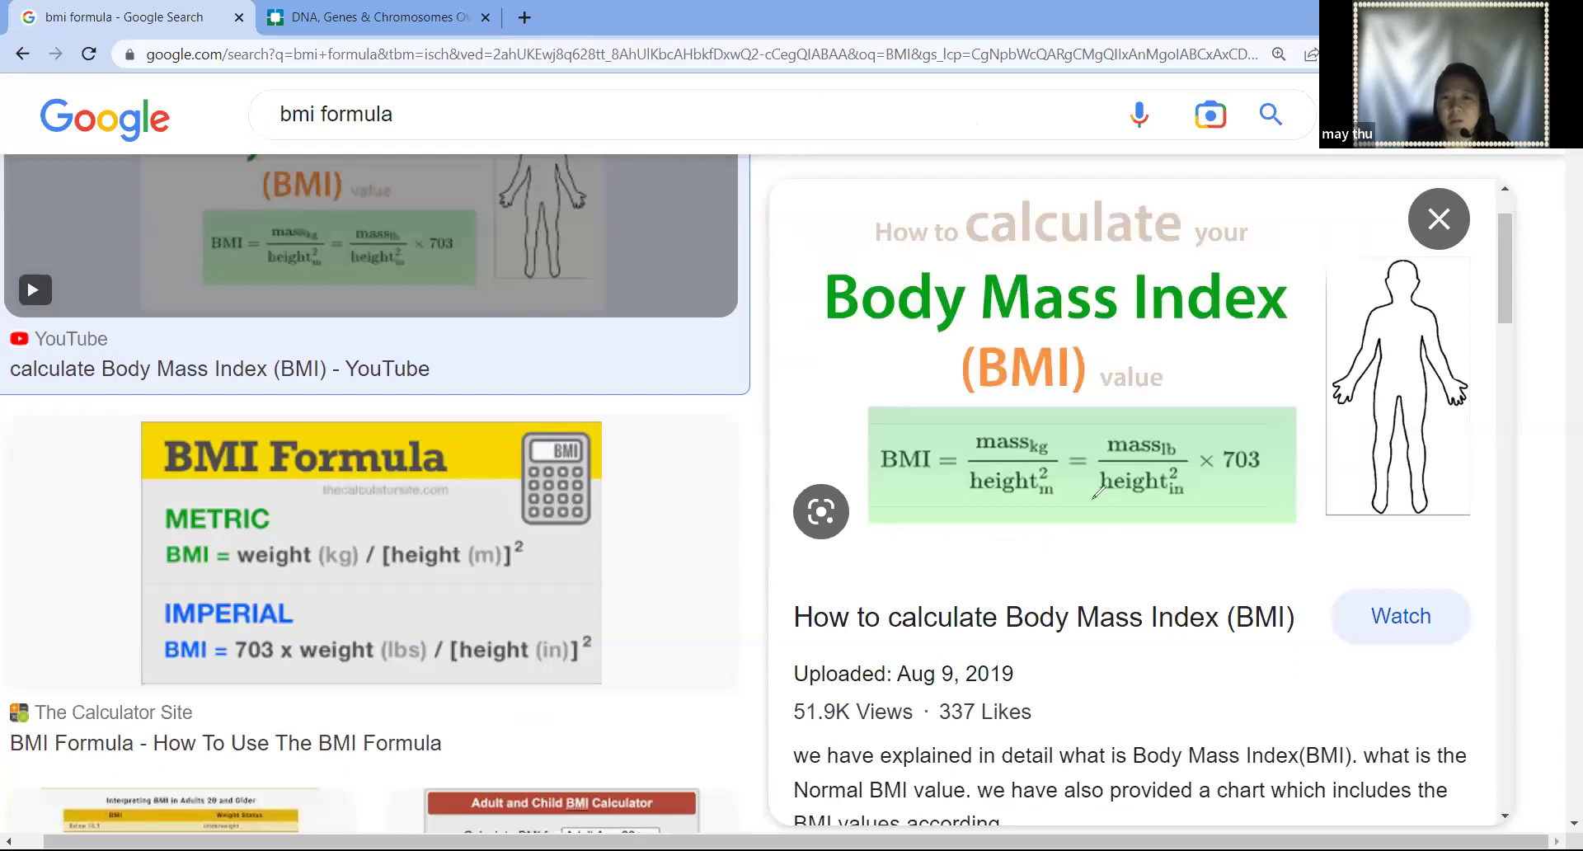
left_click_drag(1091, 510, 1200, 427)
mouse_move(718, 343)
left_mouse_down()
mouse_move(719, 386)
mouse_move(808, 404)
left_mouse_up()
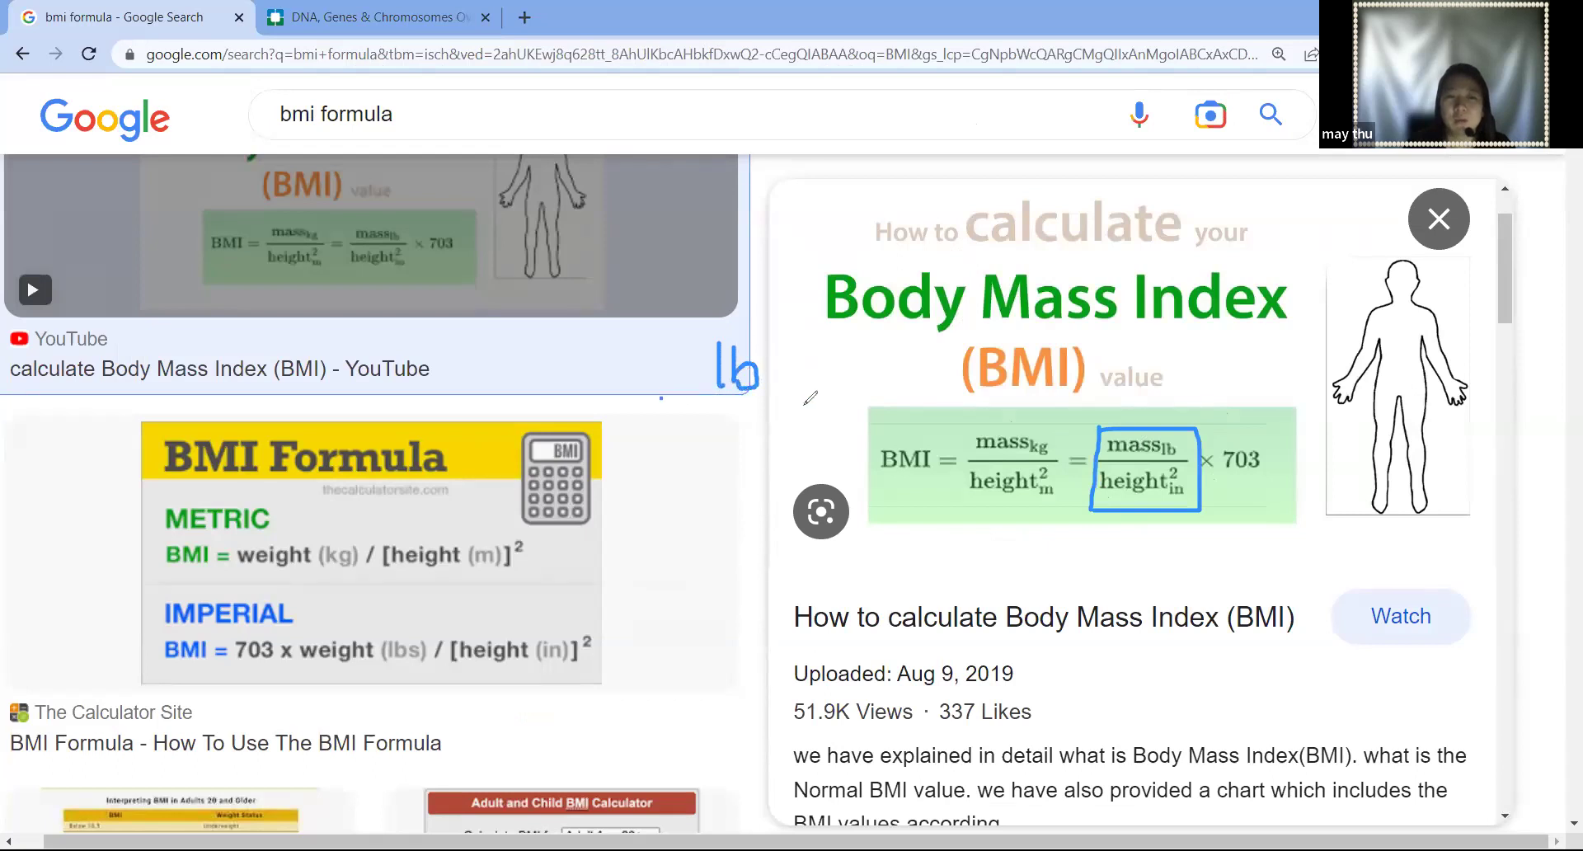
mouse_move(725, 469)
left_mouse_down()
mouse_move(726, 501)
mouse_move(744, 469)
mouse_move(775, 507)
mouse_move(694, 511)
left_mouse_up()
left_click(721, 458)
left_click(784, 429)
left_click_drag(783, 427, 801, 453)
mouse_move(826, 387)
left_mouse_down()
mouse_move(841, 408)
mouse_move(826, 408)
mouse_move(884, 373)
mouse_move(876, 403)
mouse_move(957, 388)
mouse_move(936, 405)
left_mouse_up()
left_click(867, 375)
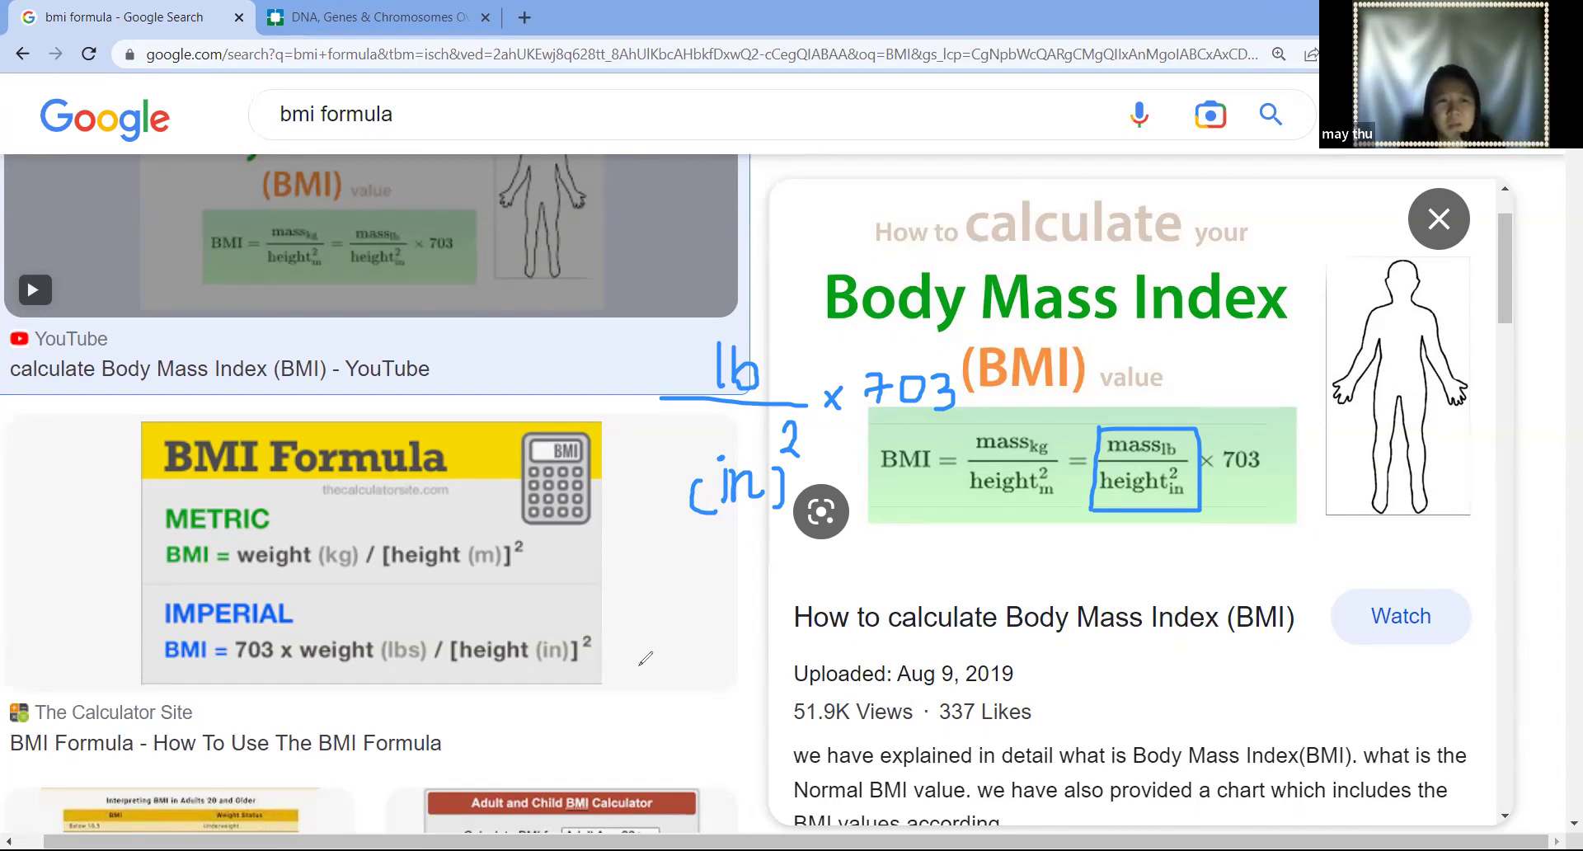
Switch to BMI.docx in Word, enter 22.5 as the BMI in row 12, and save the document
key("alt+Tab")
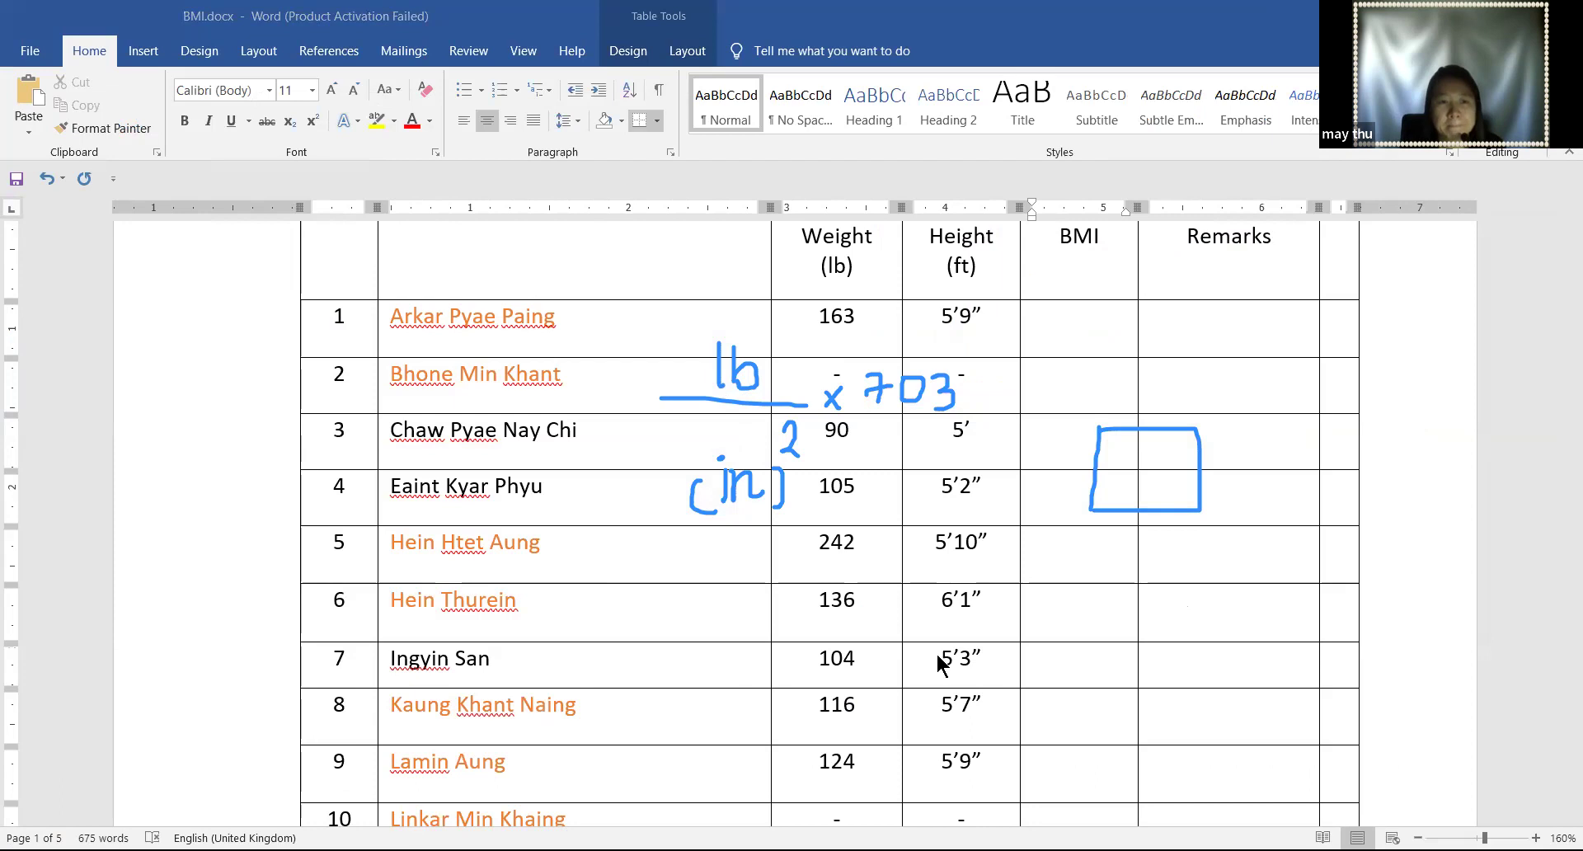
scroll(1057, 643, "down", 3)
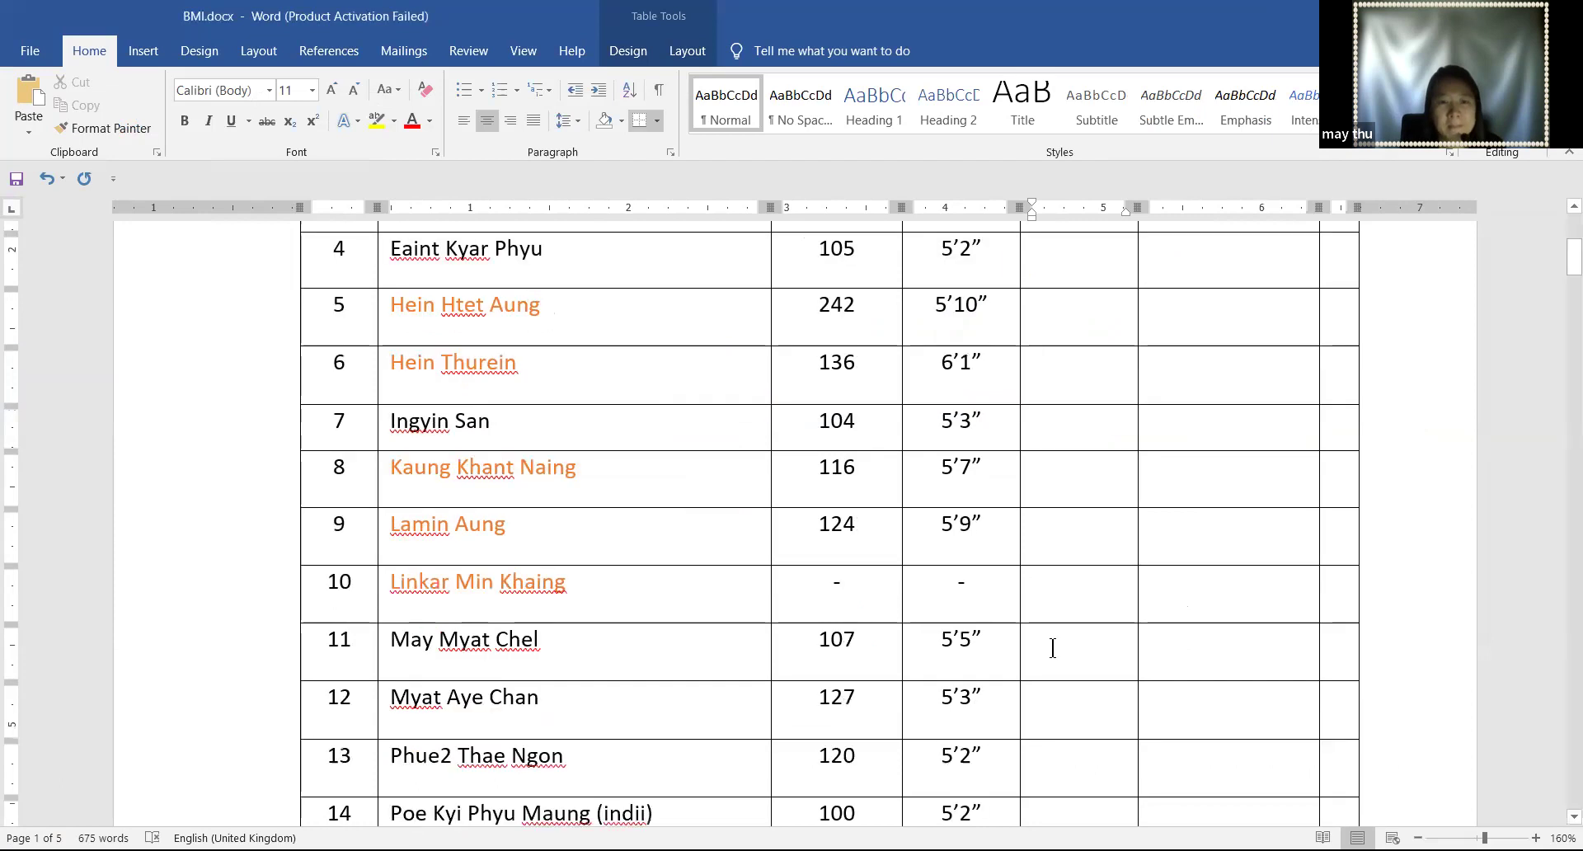
left_click(1064, 708)
type("22")
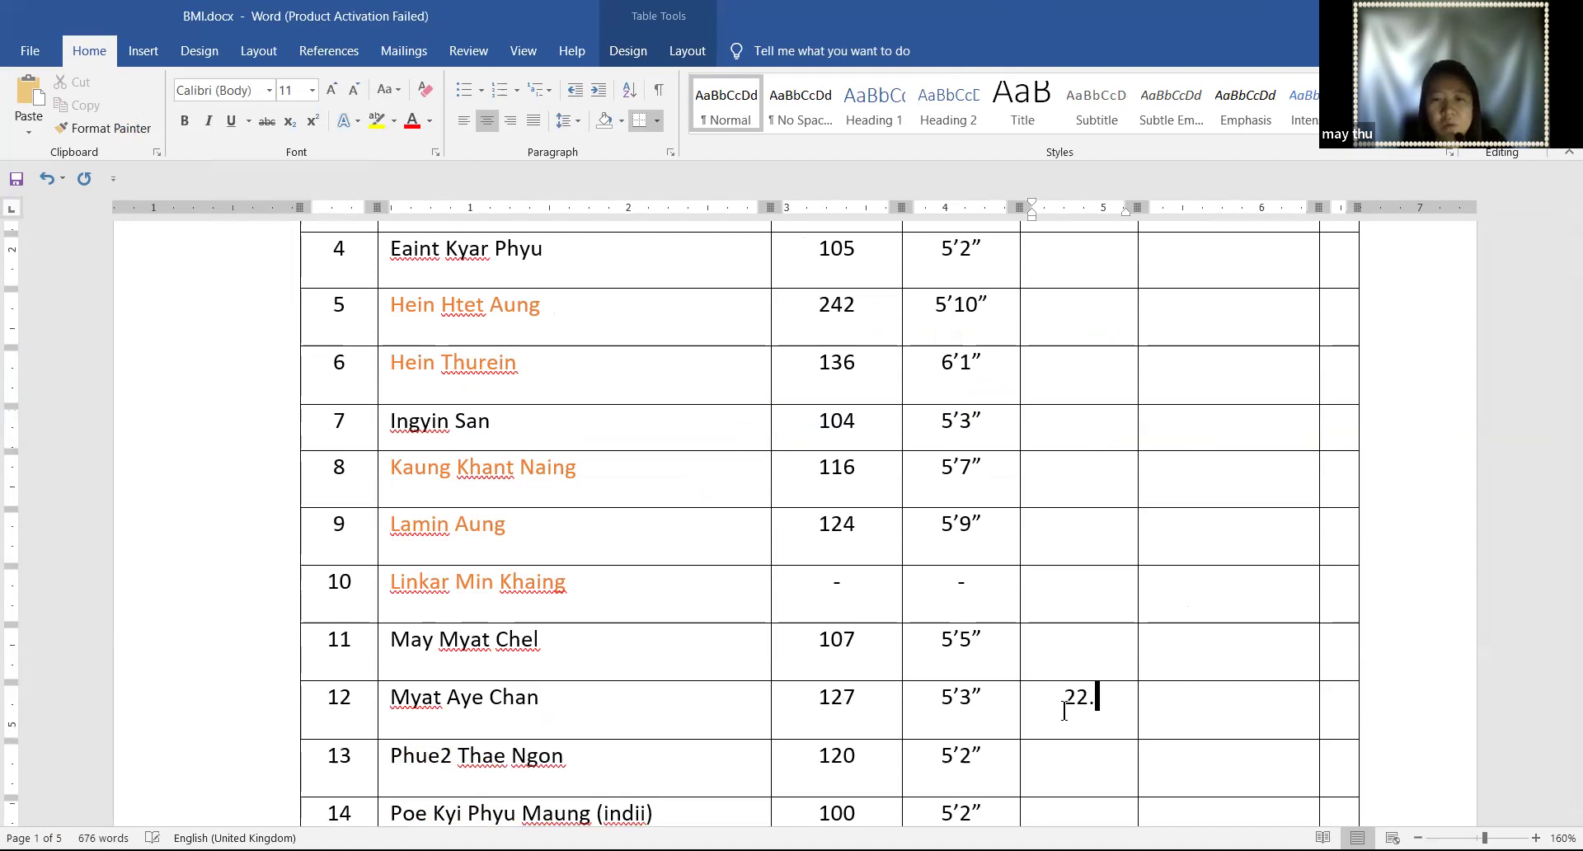
type(".5")
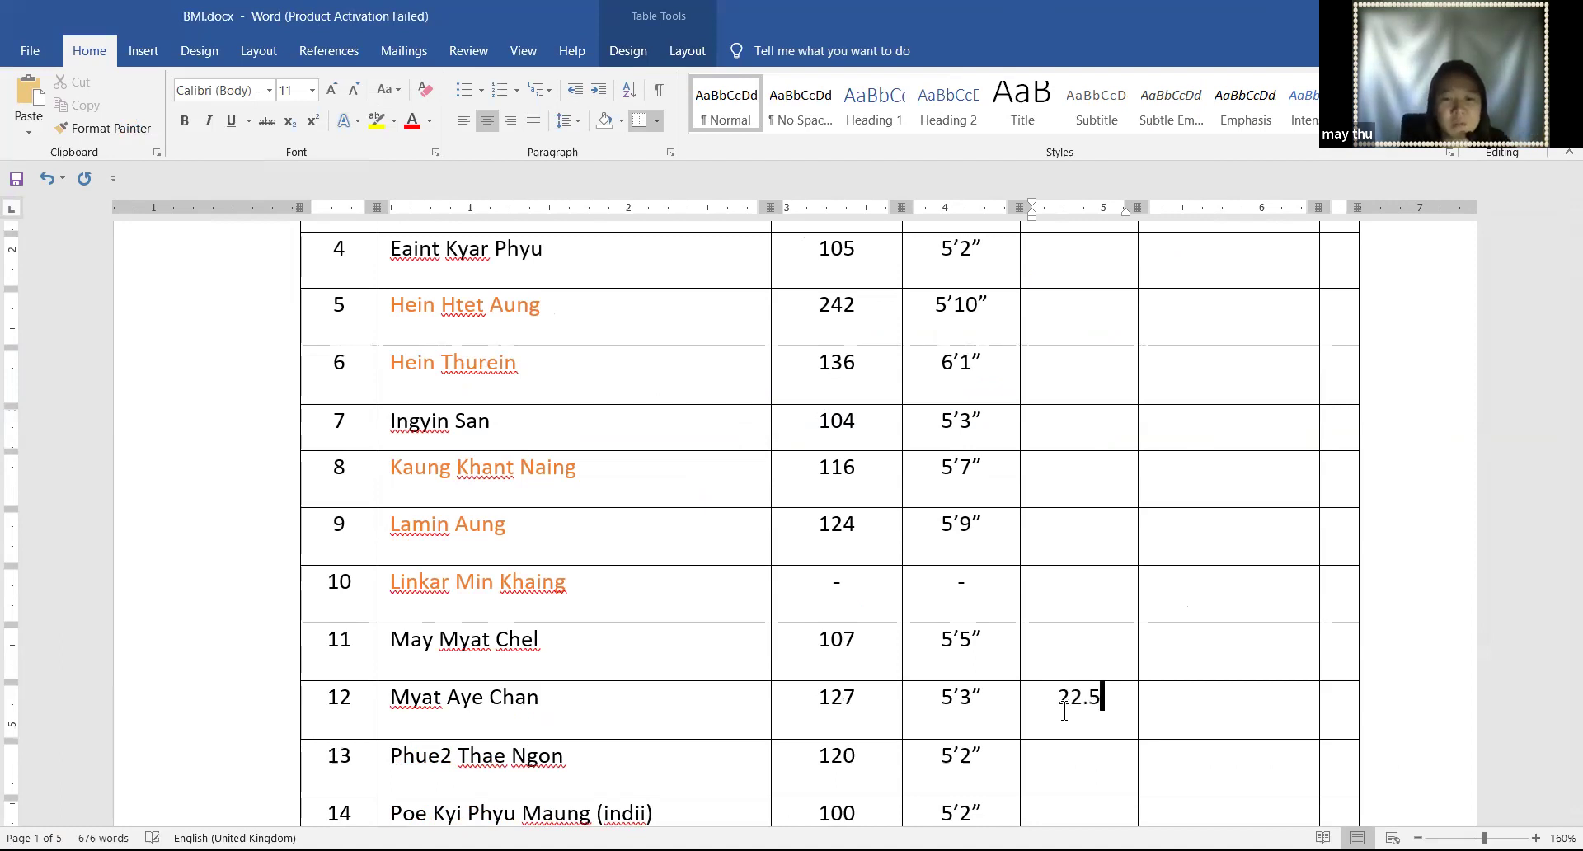
left_click(16, 178)
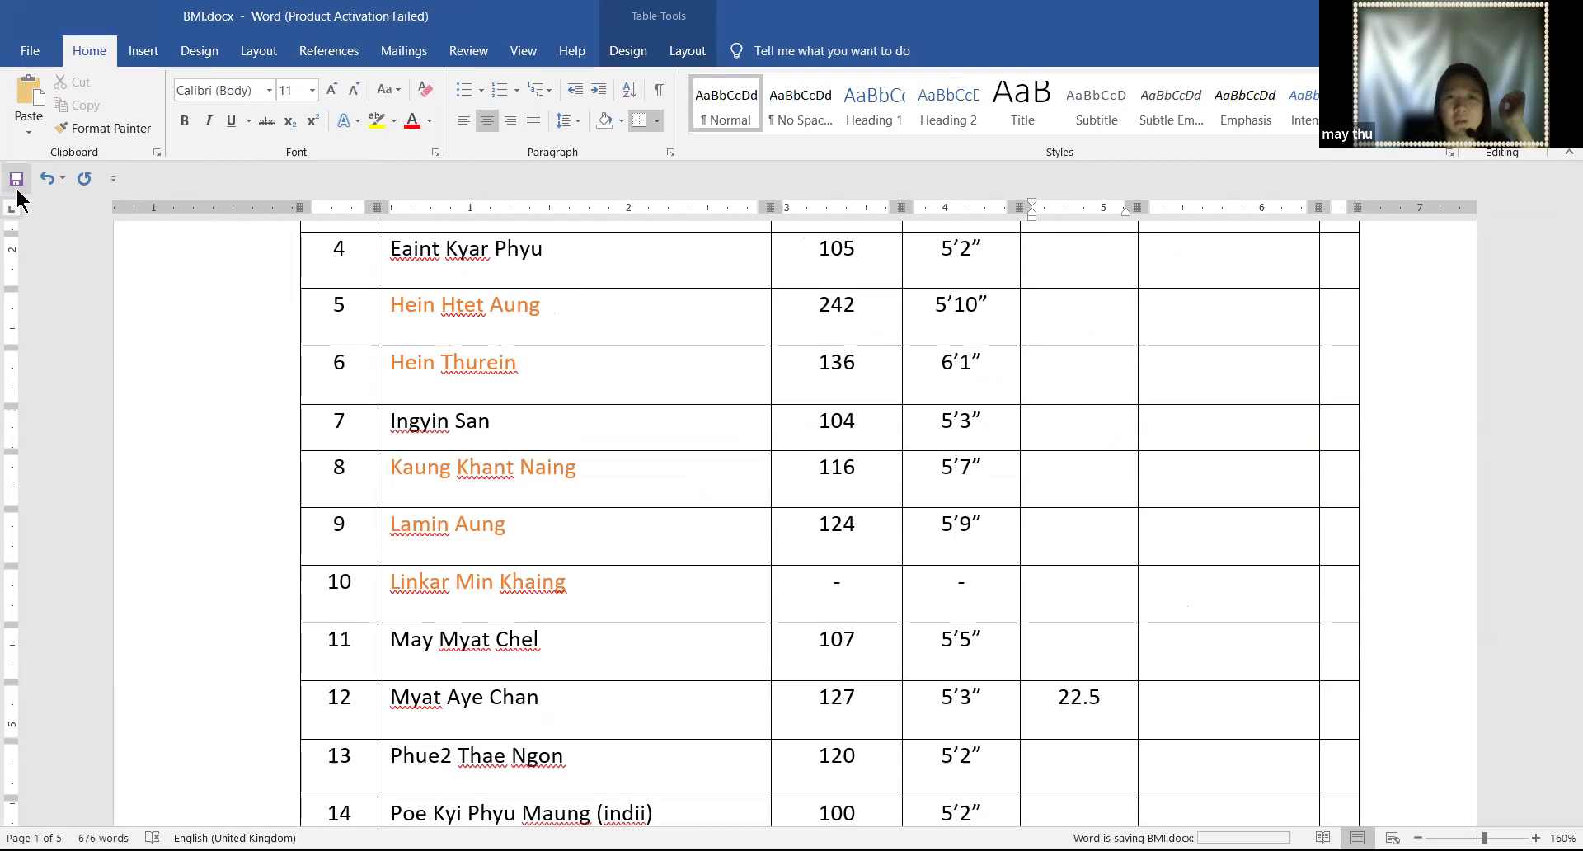
Enter BMI values 17.8 in row 11 and 18.3 in row 14, and save the document
scroll(1045, 670, "down", 3)
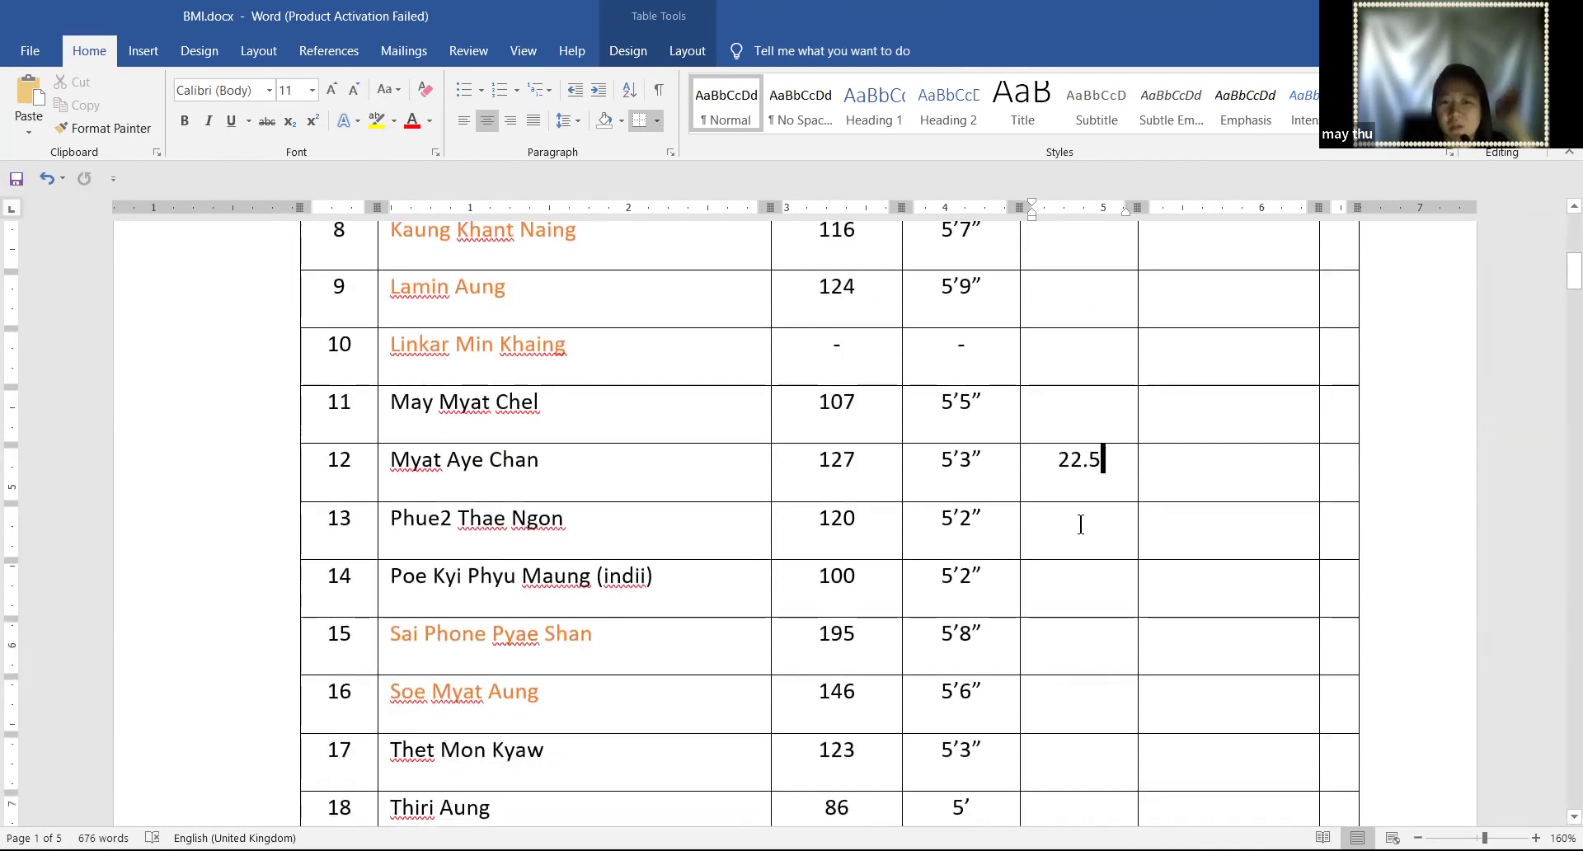
left_click(1084, 395)
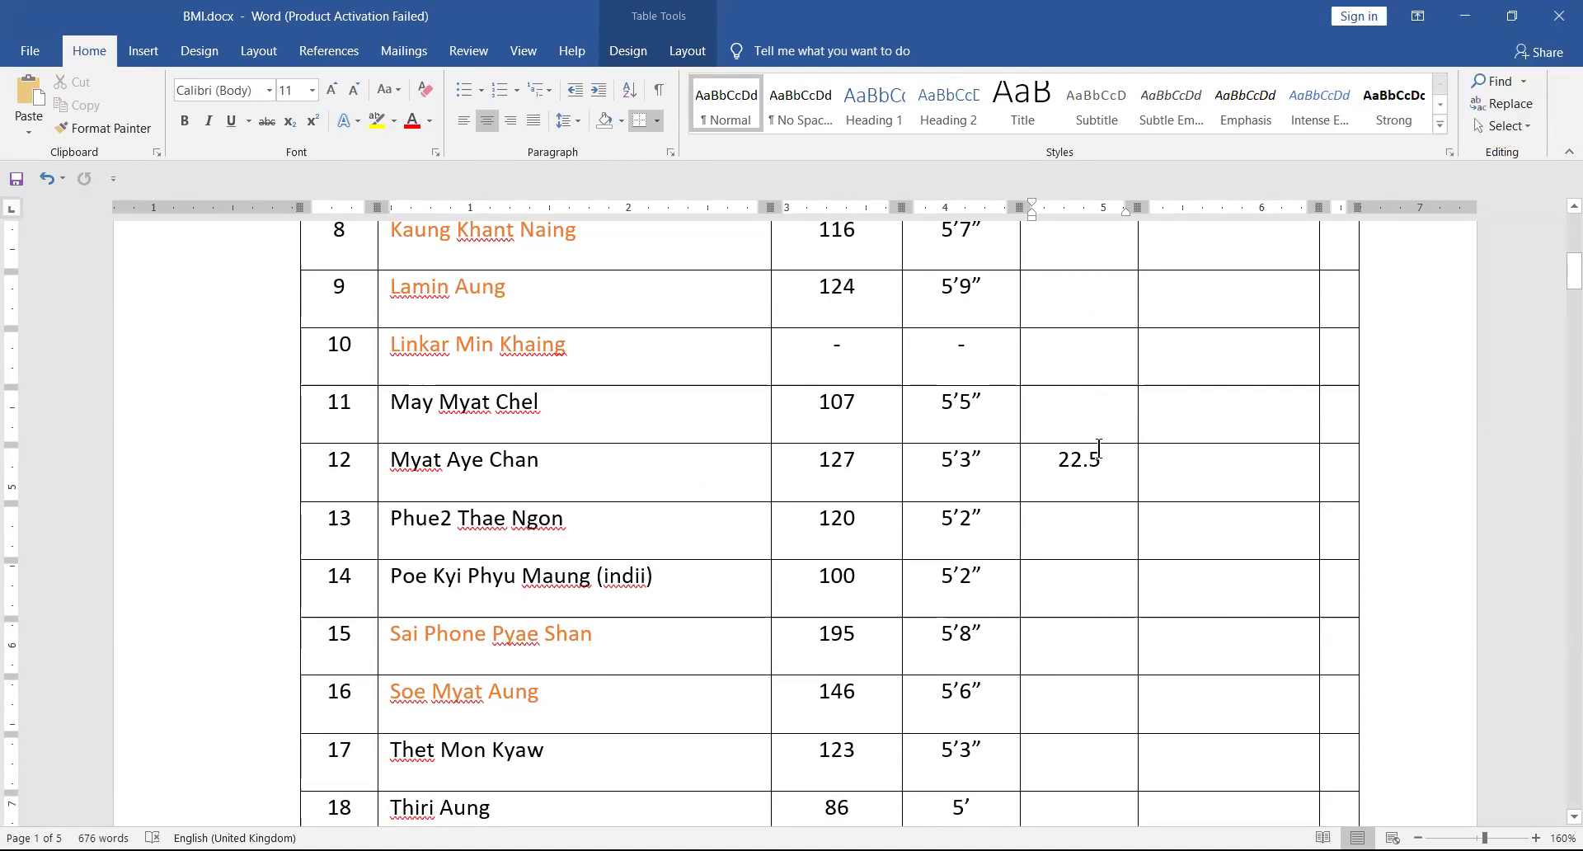
type("17.8")
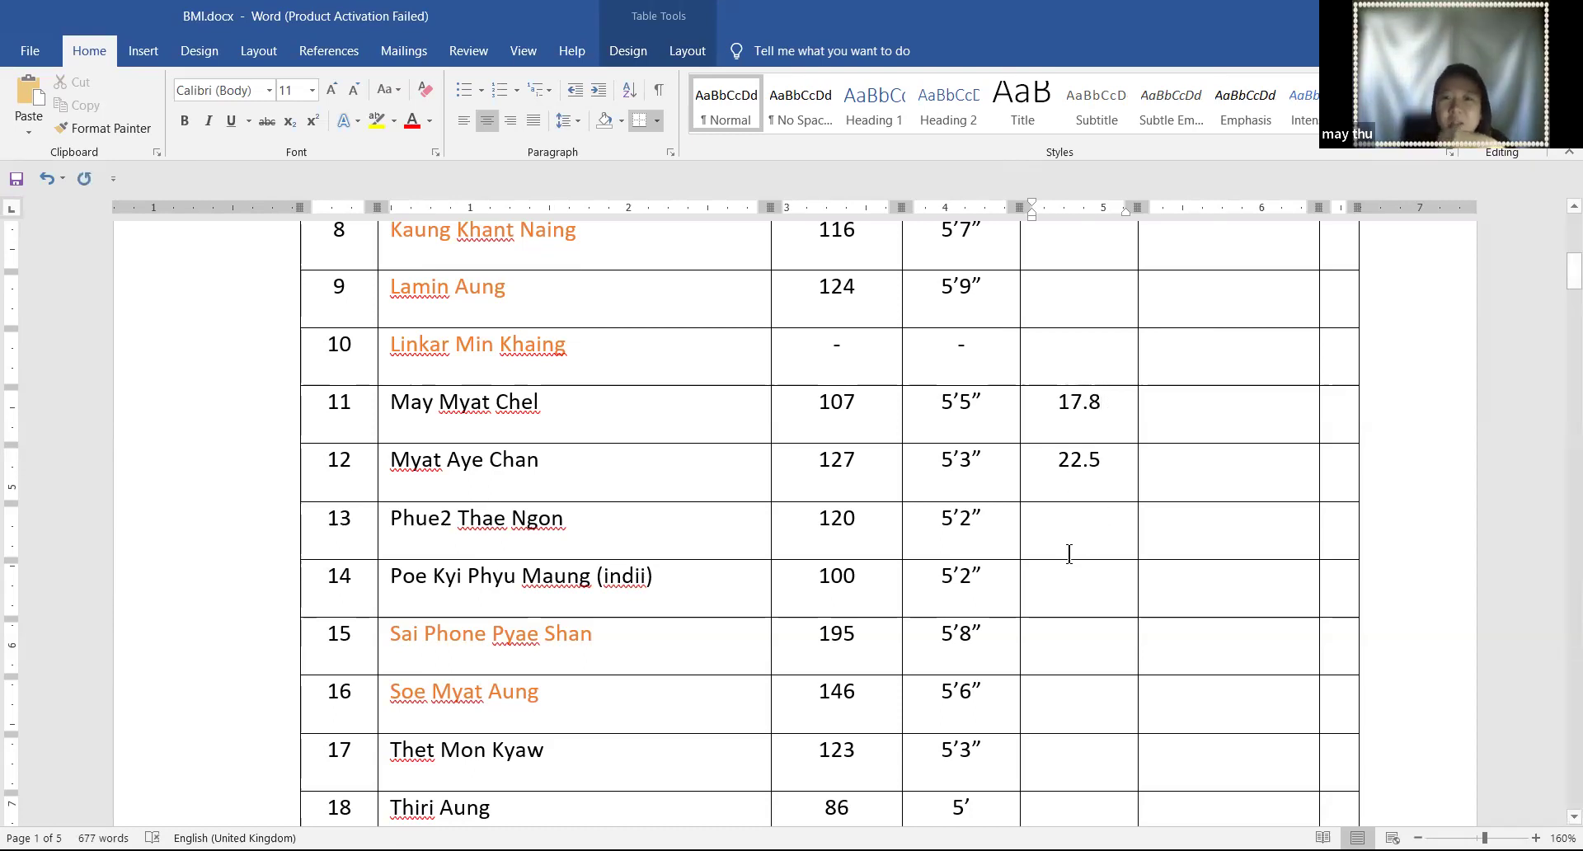
scroll(901, 523, "up", 3)
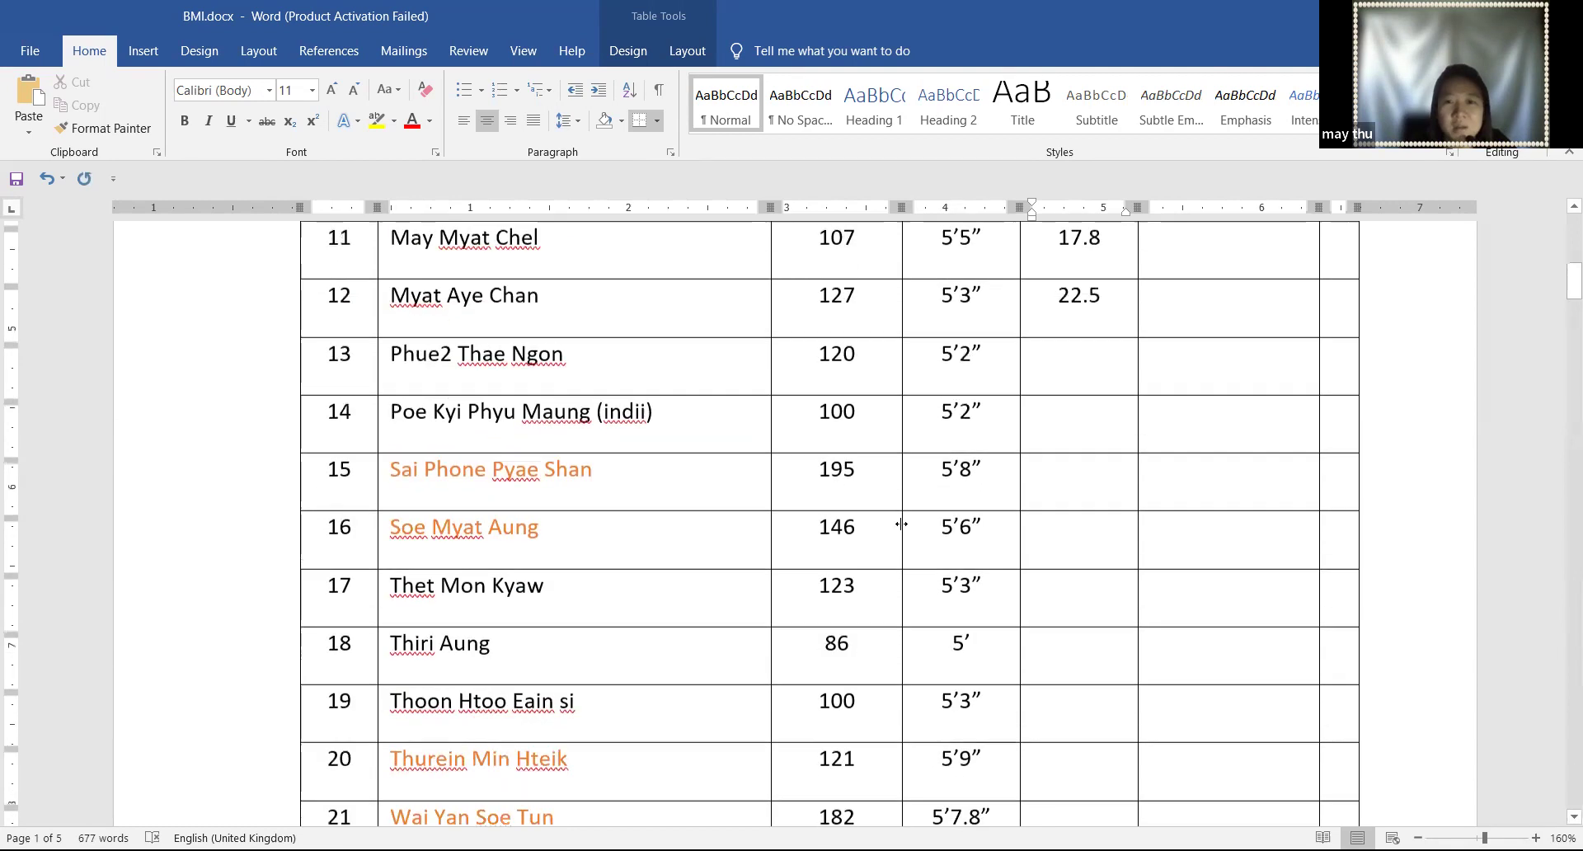
left_click(1052, 534)
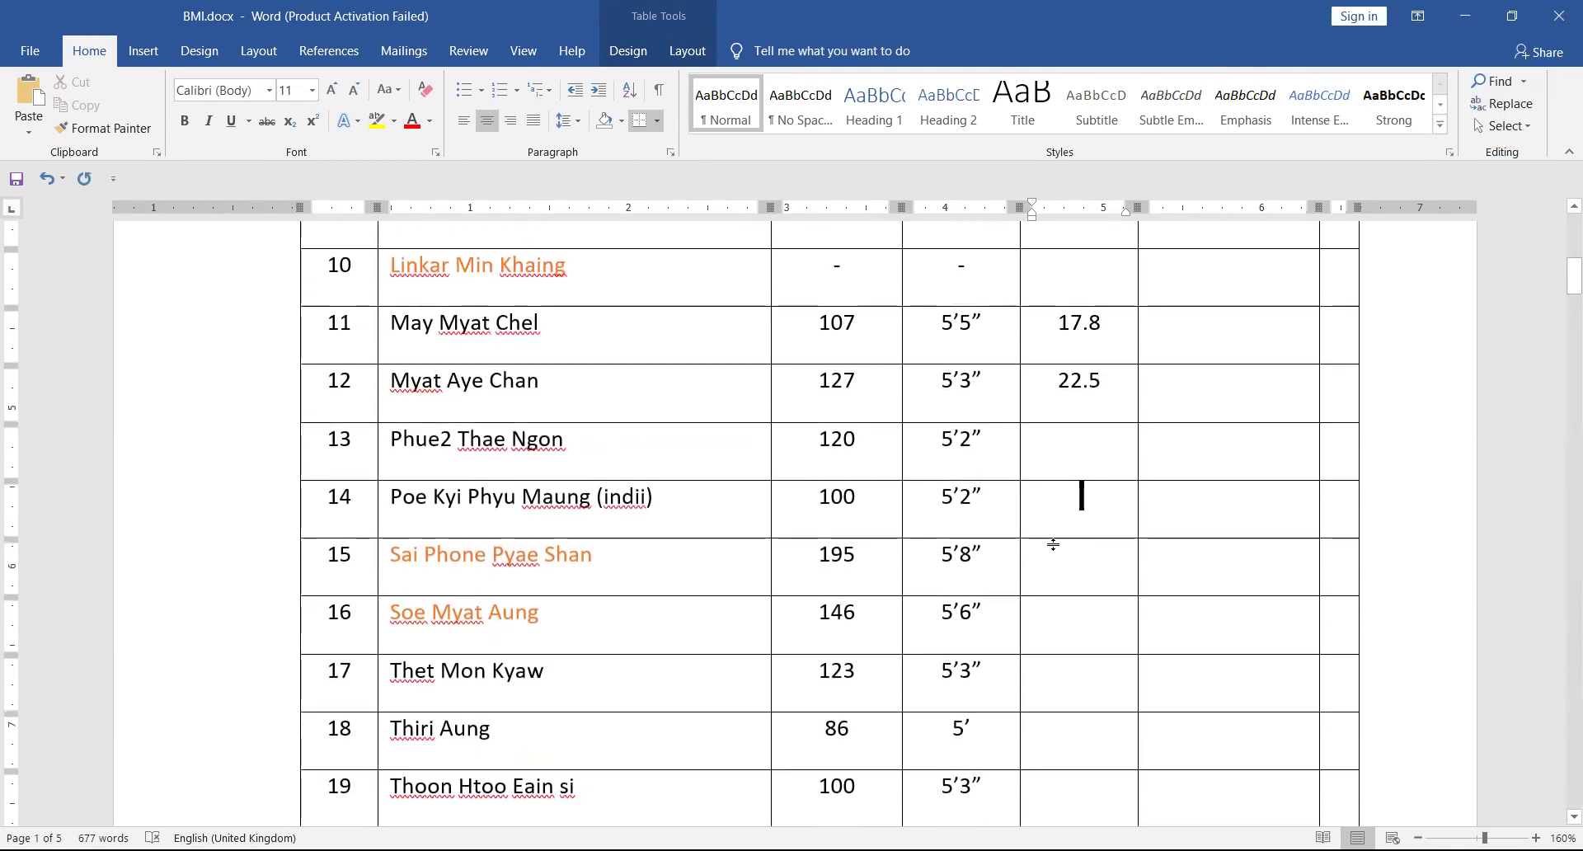
type("18")
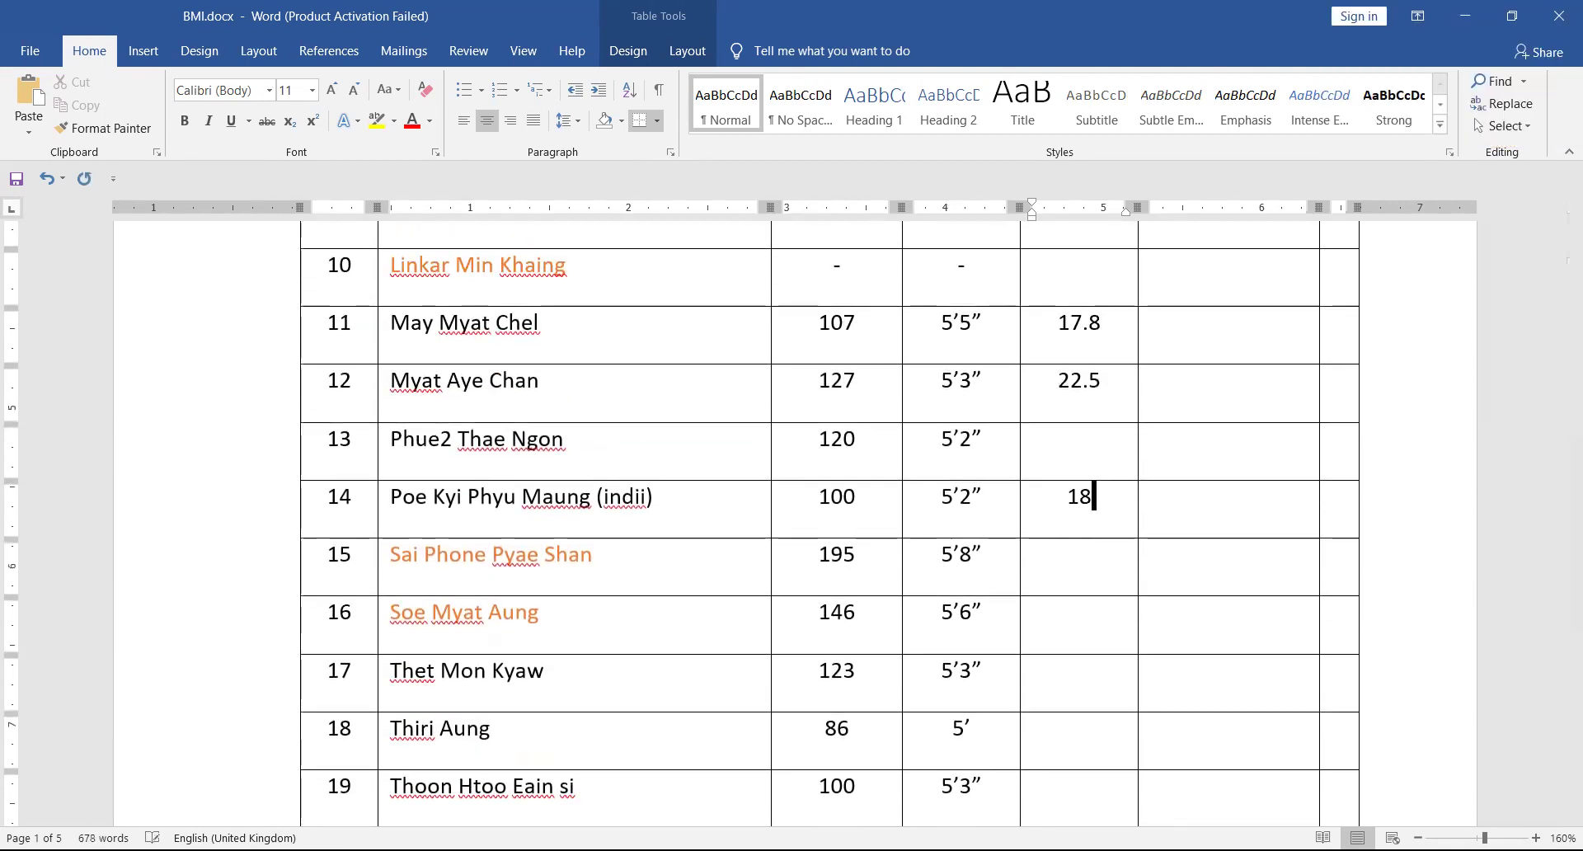
type(".3")
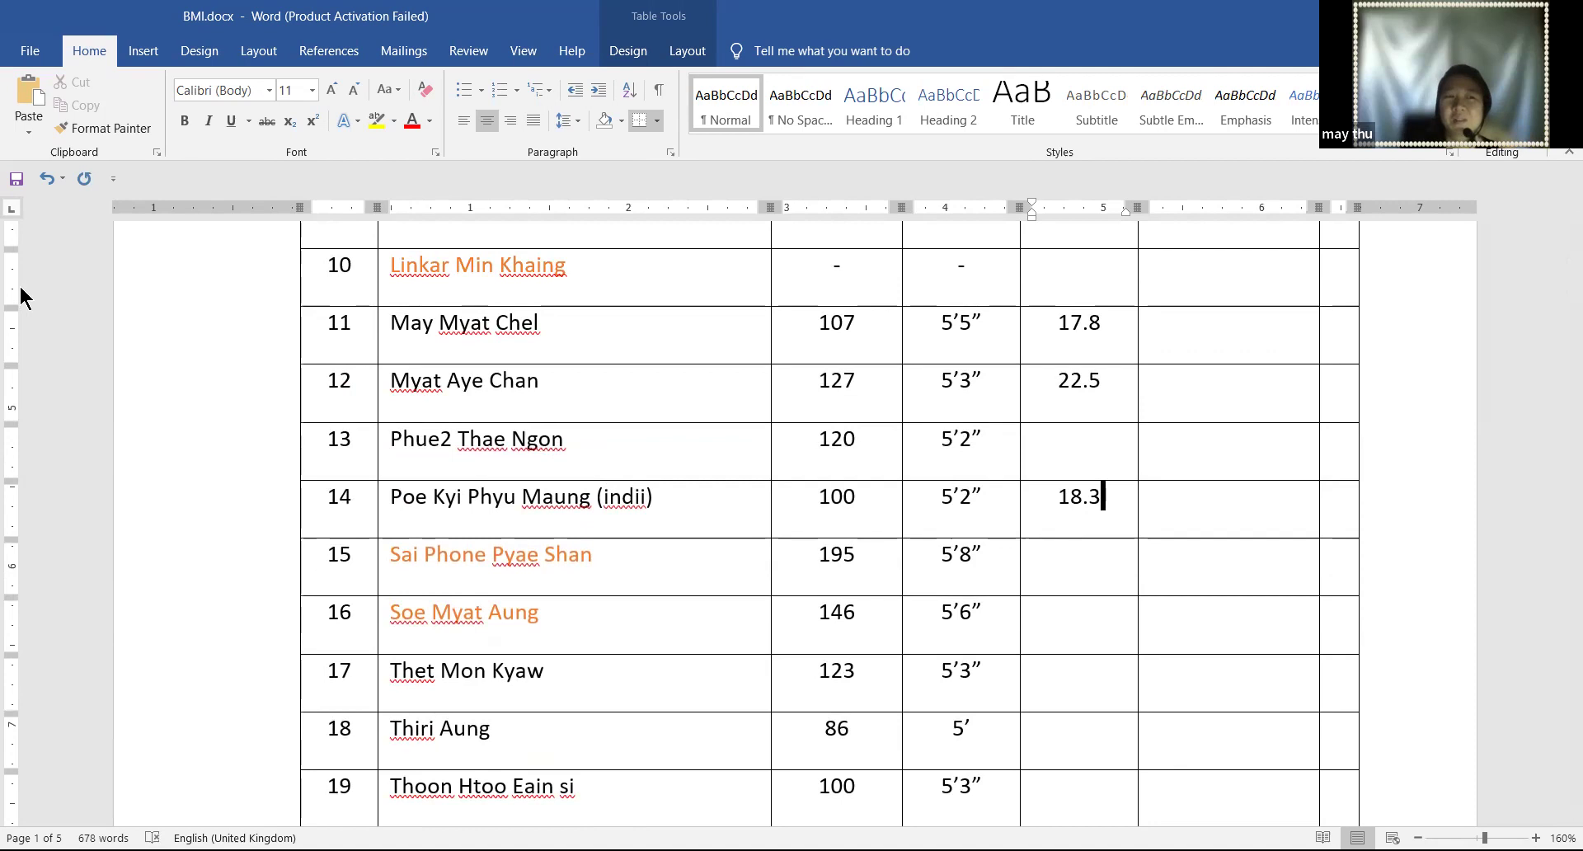
left_click(12, 178)
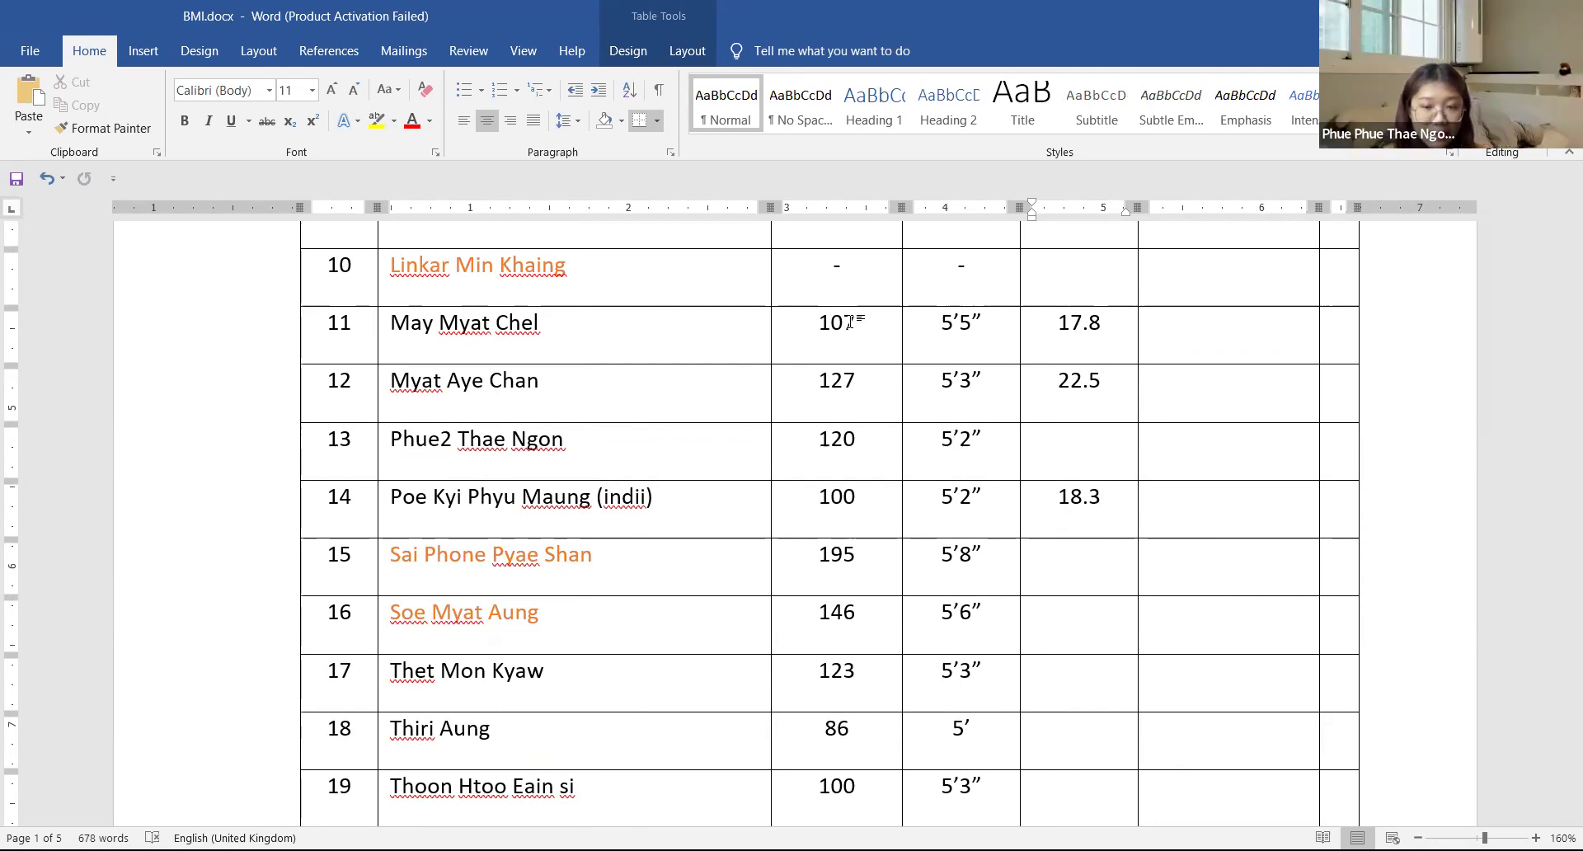
Enter BMI values 21.9 in row 13 and 18.4 in row 7 of the class table
left_click(1068, 449)
type("21.9")
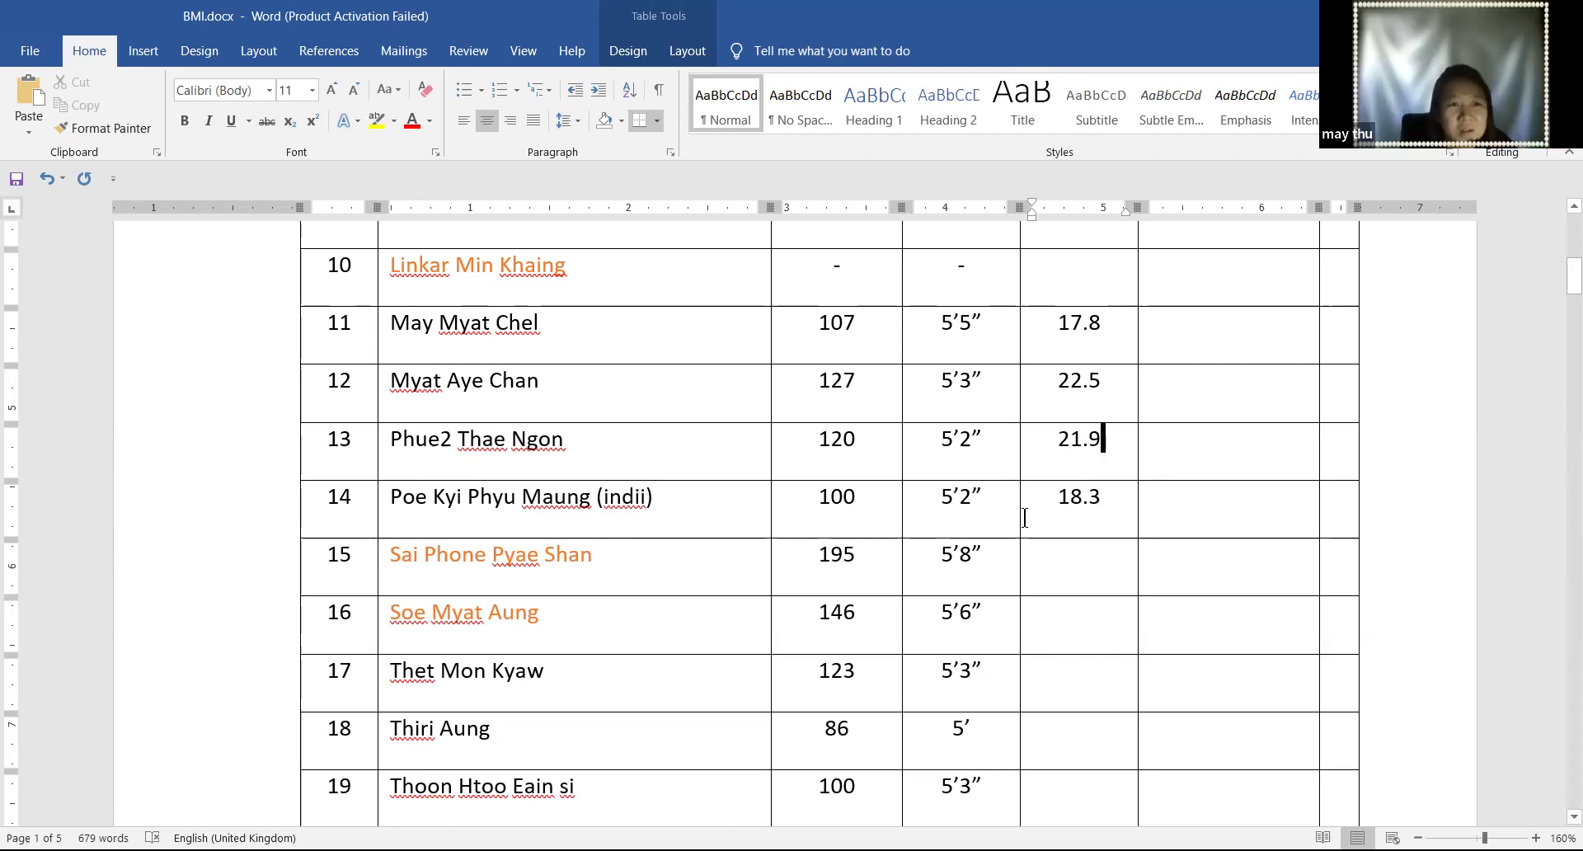
scroll(1025, 517, "up", 2)
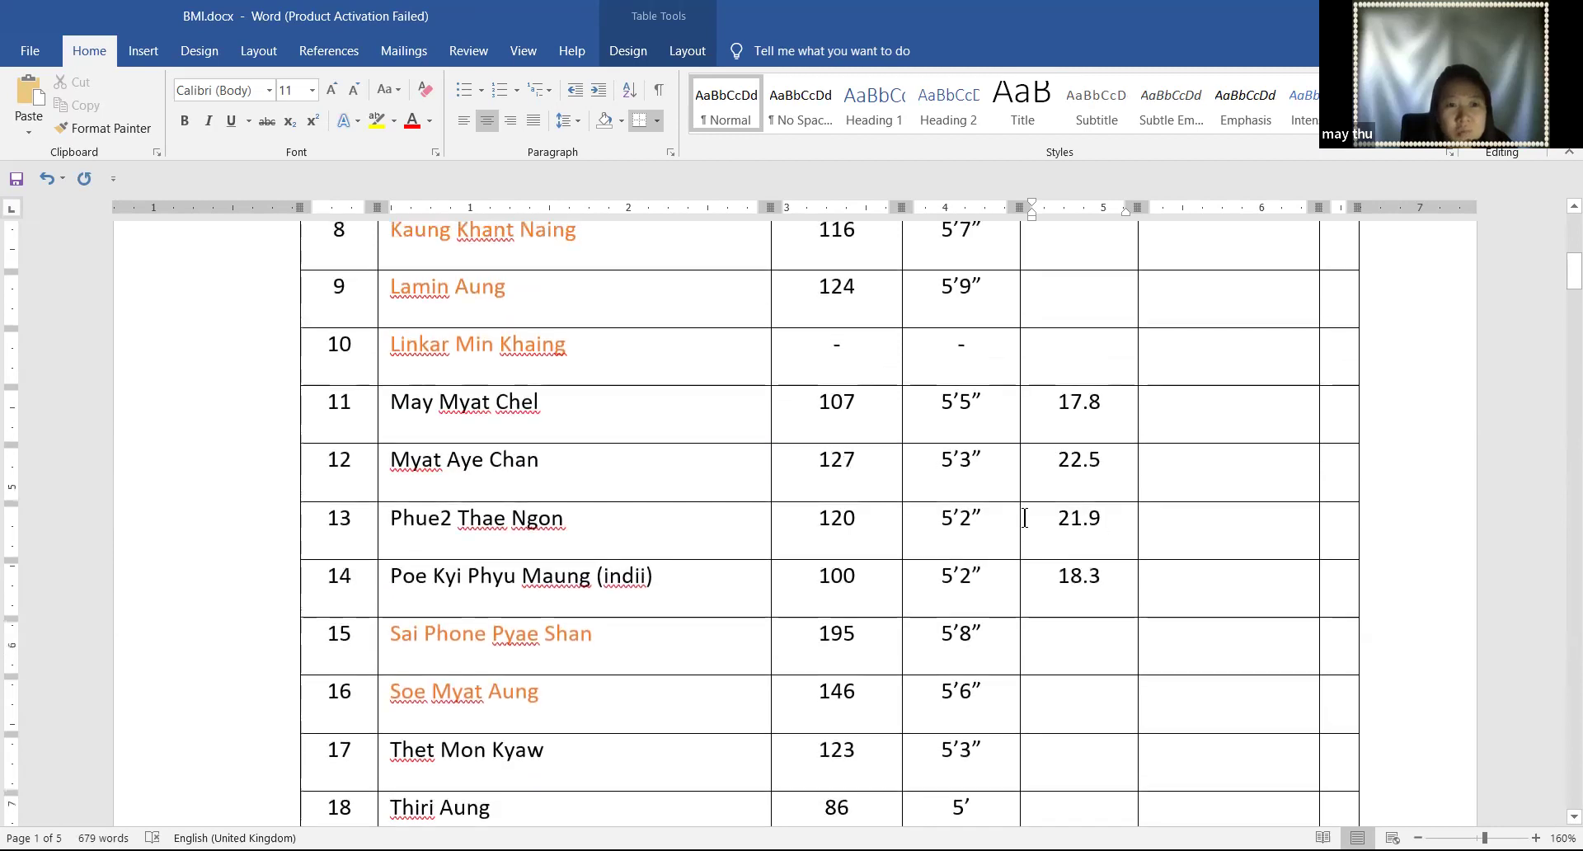
scroll(1023, 518, "up", 2)
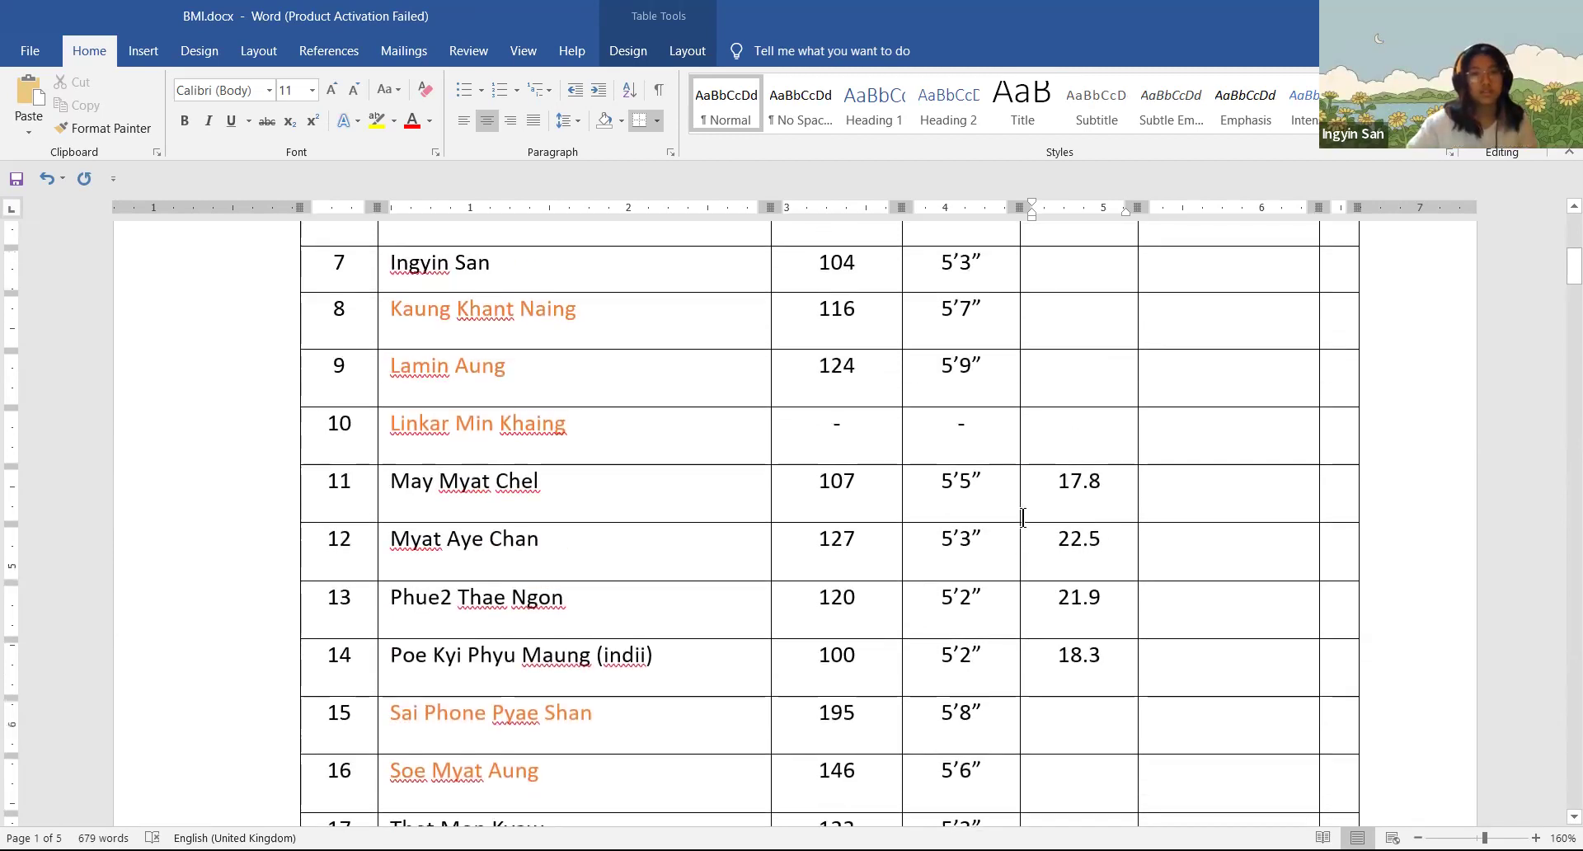
scroll(1012, 505, "up", 2)
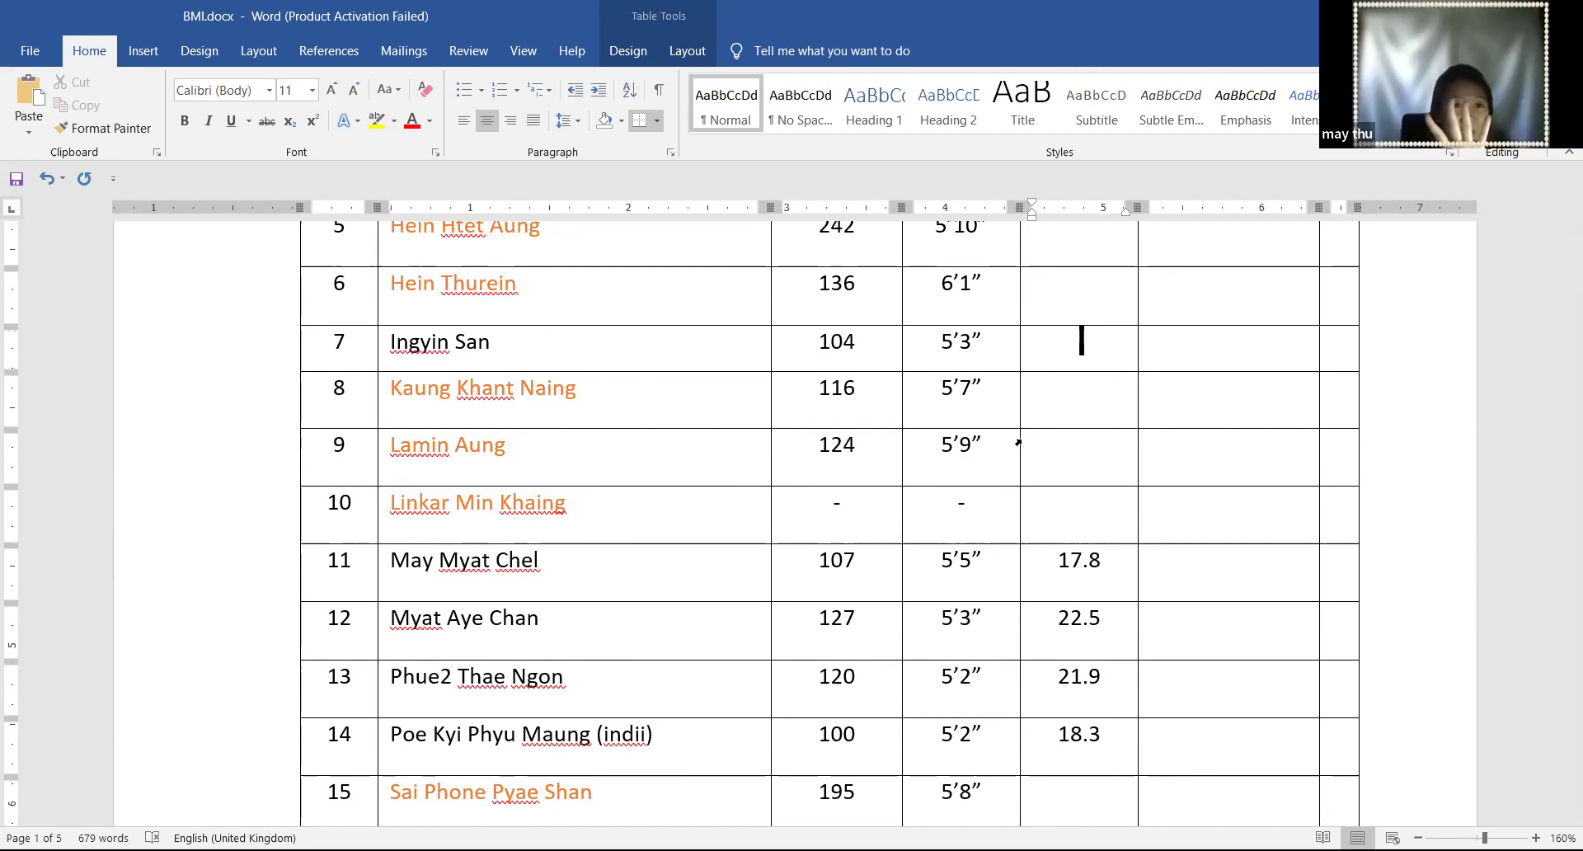
type("1")
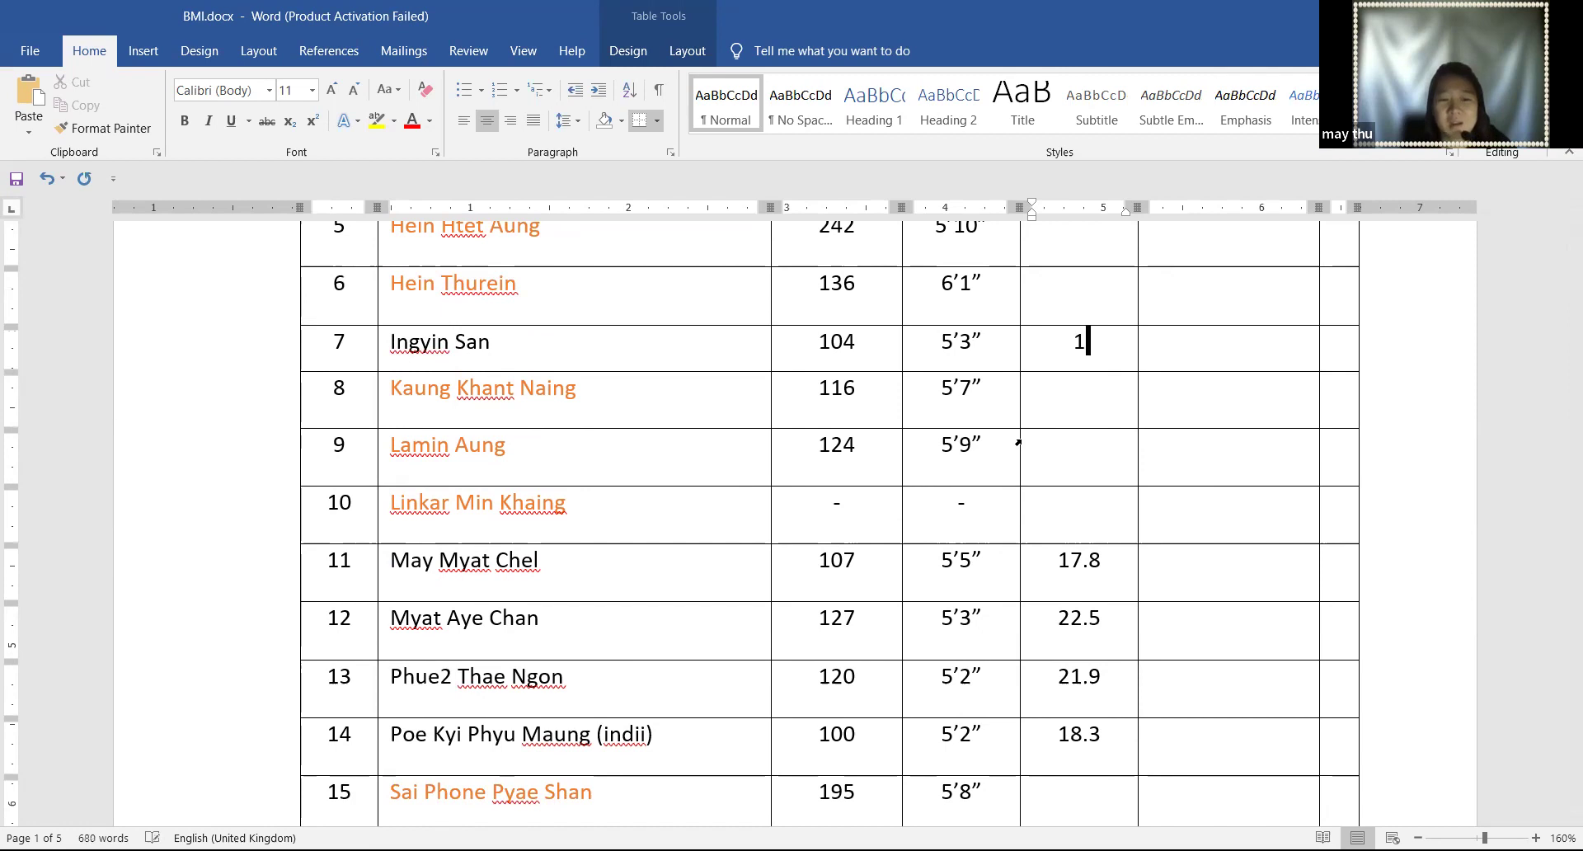
type("8.")
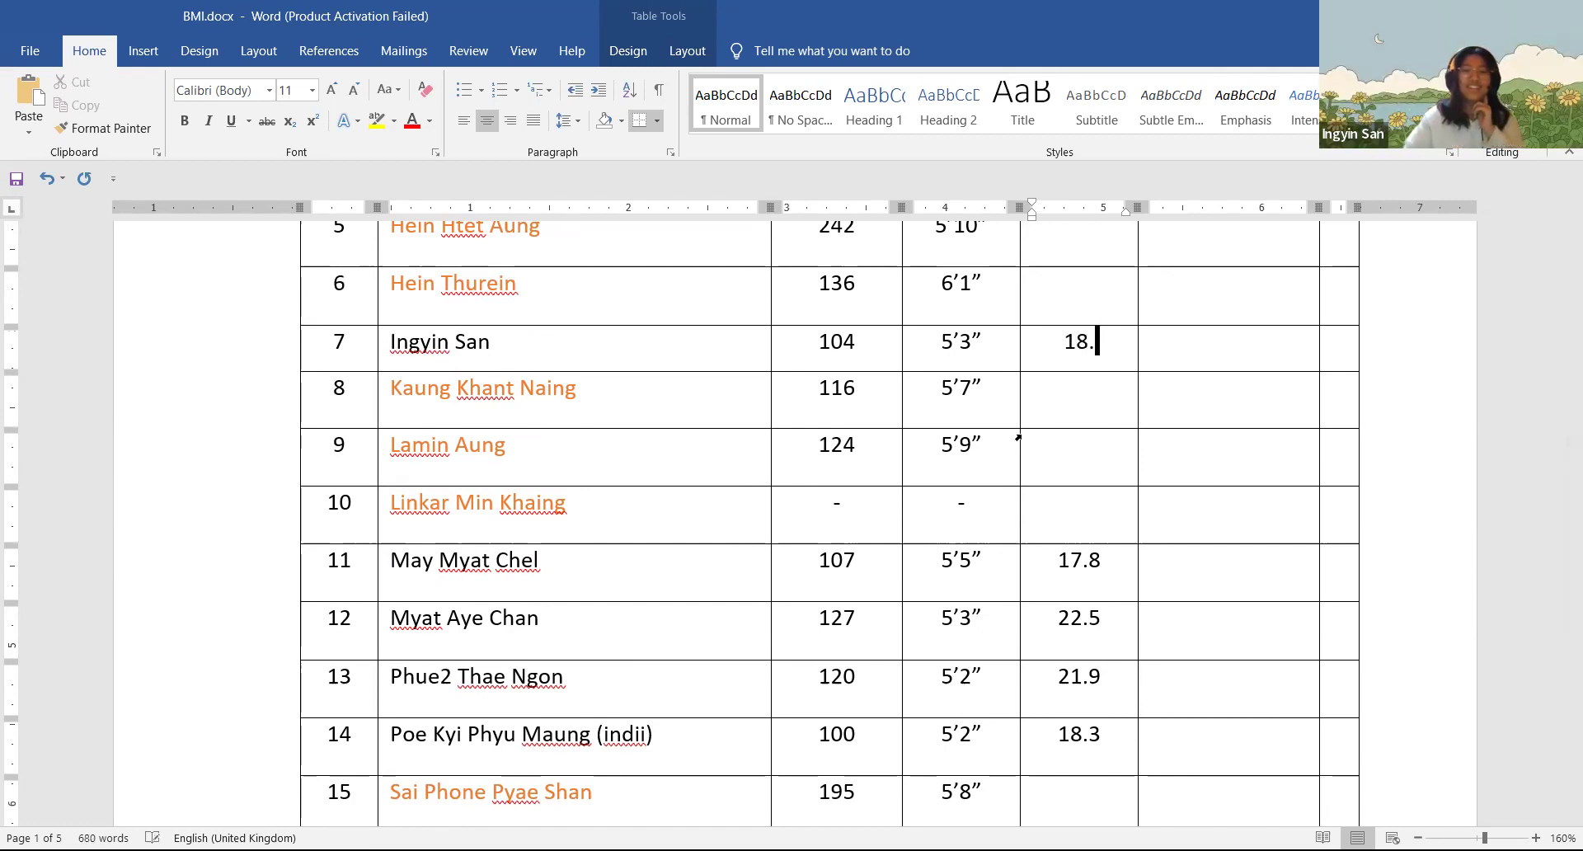
type("4")
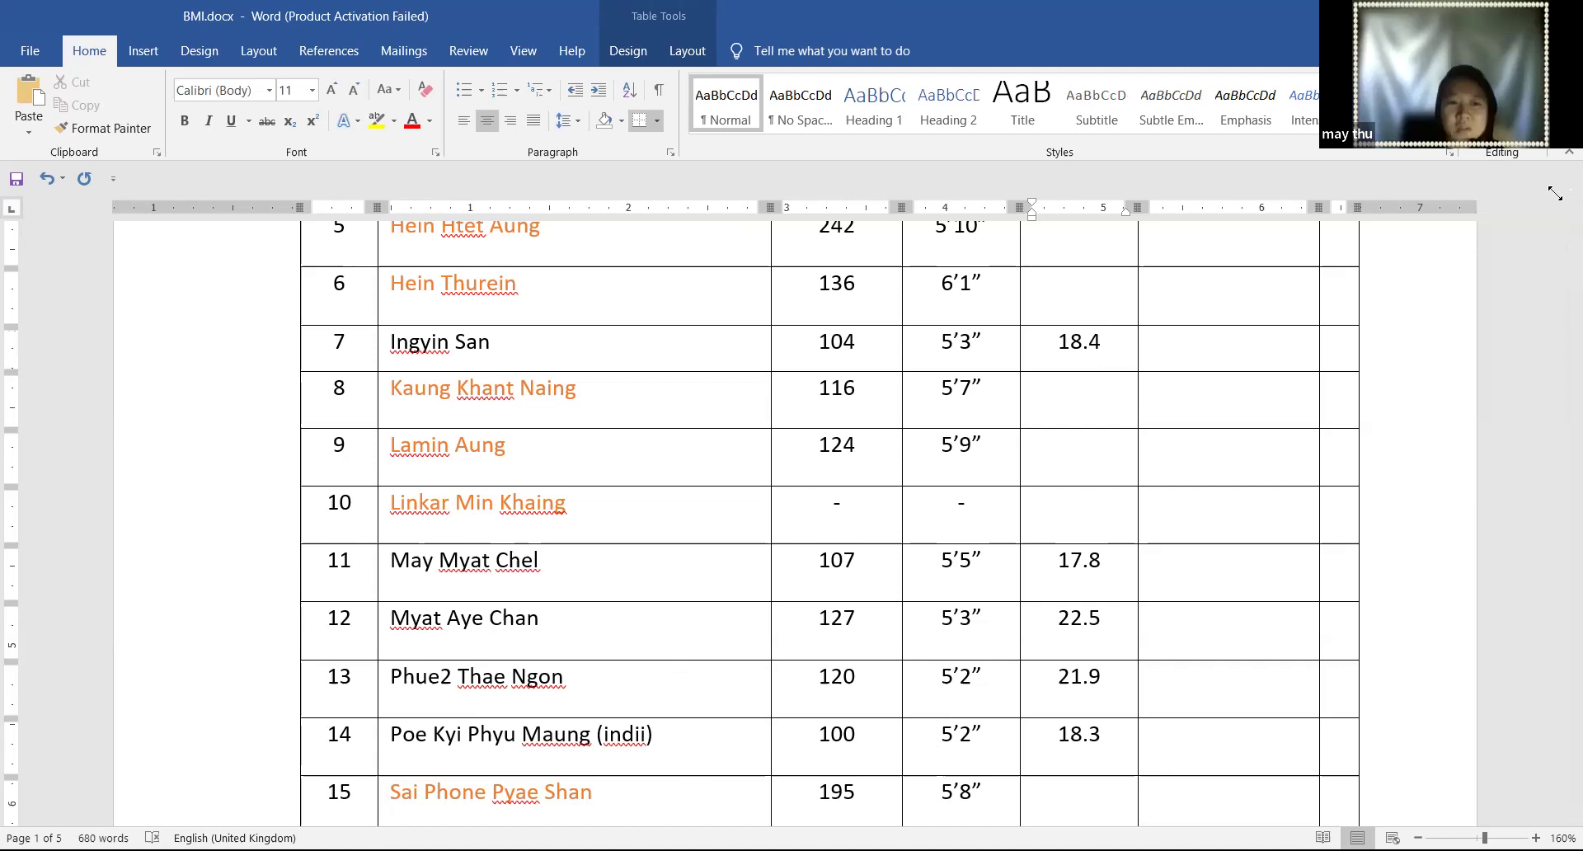
Enter 21.4 as the BMI in row 22 and save the document
scroll(822, 608, "down", 10)
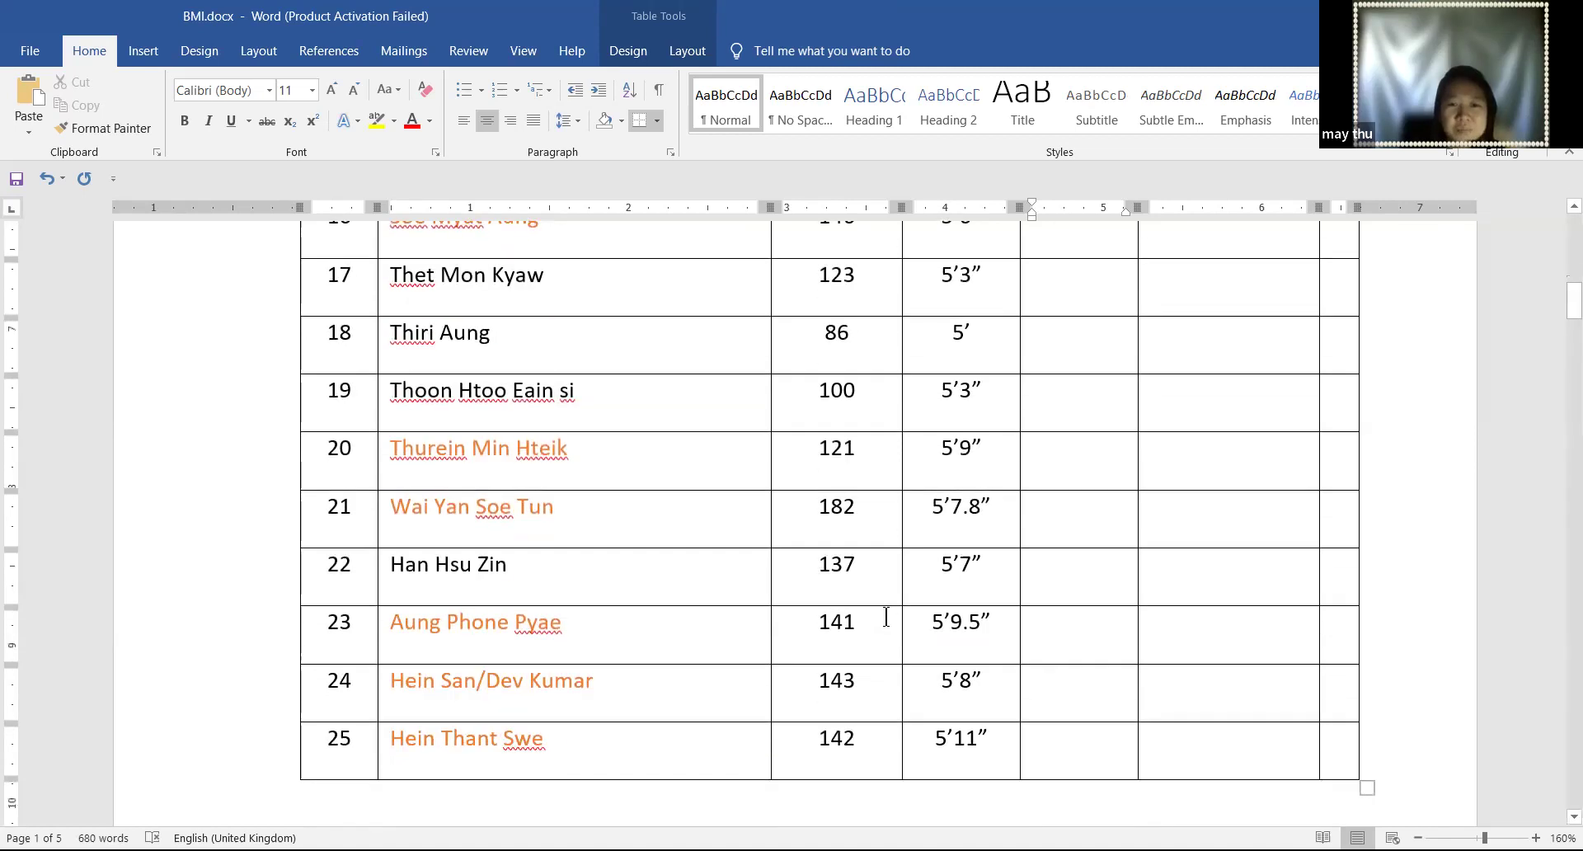
left_click(1070, 567)
type("21.4")
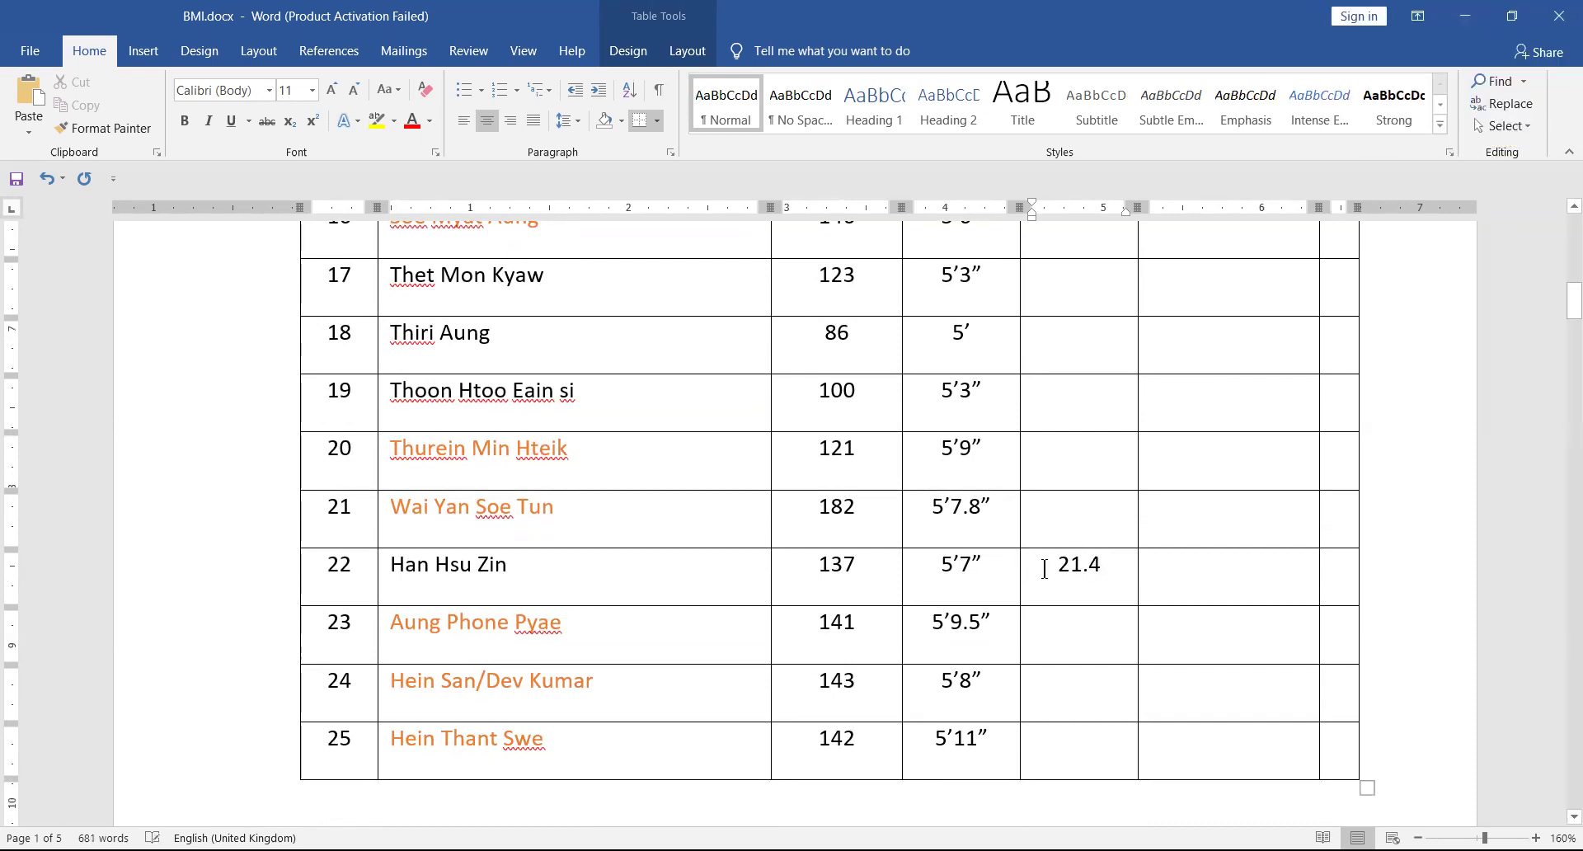
left_click(16, 177)
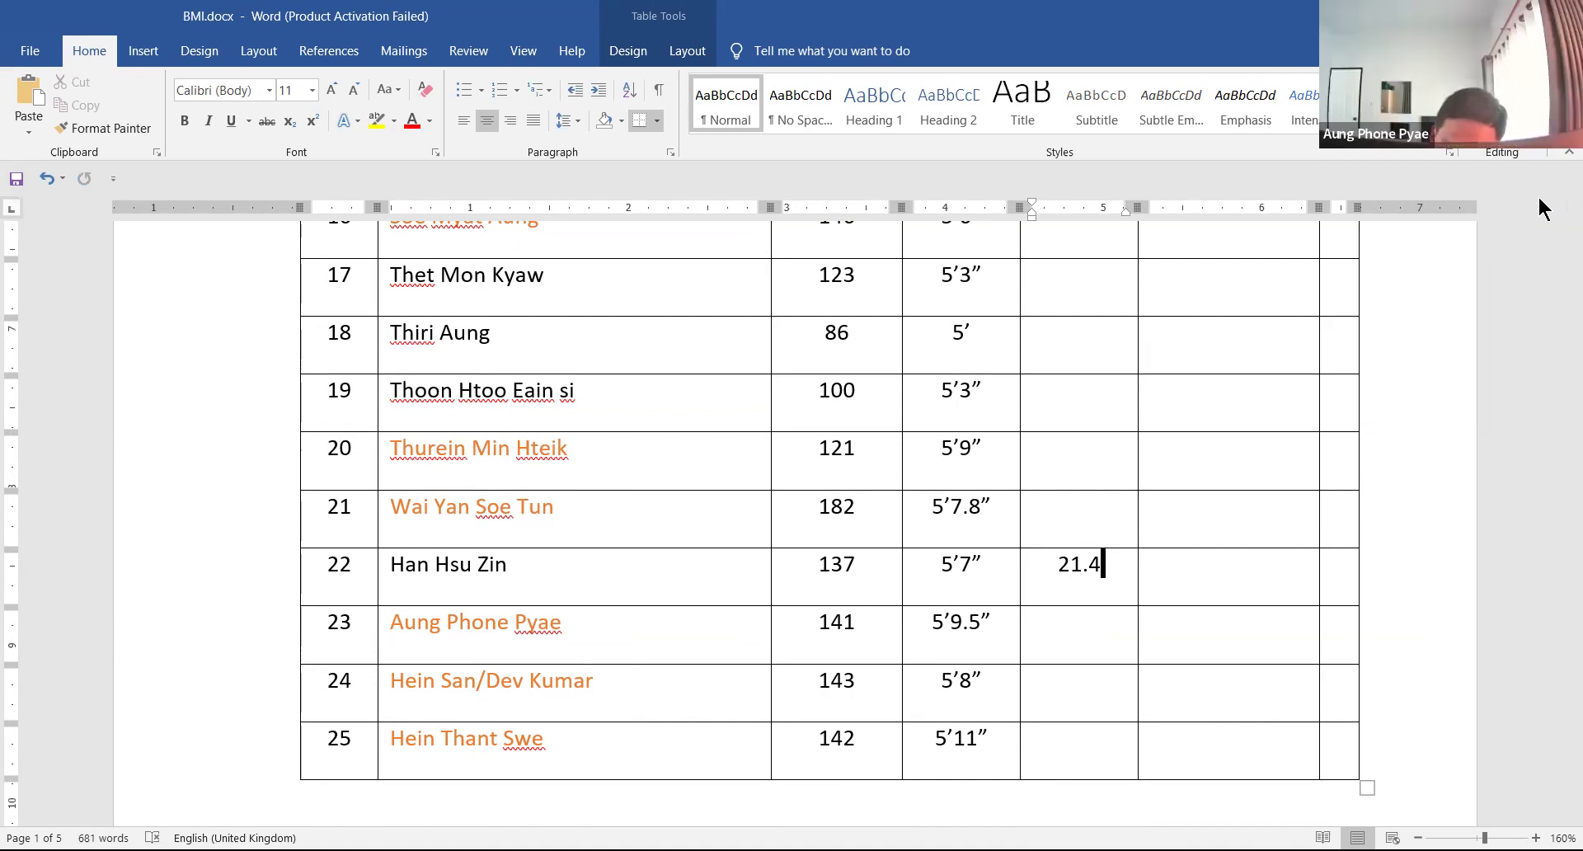
Enter 20.8 as the BMI in row 23 and save the document
scroll(916, 512, "down", 2)
left_click(1052, 488)
type("2")
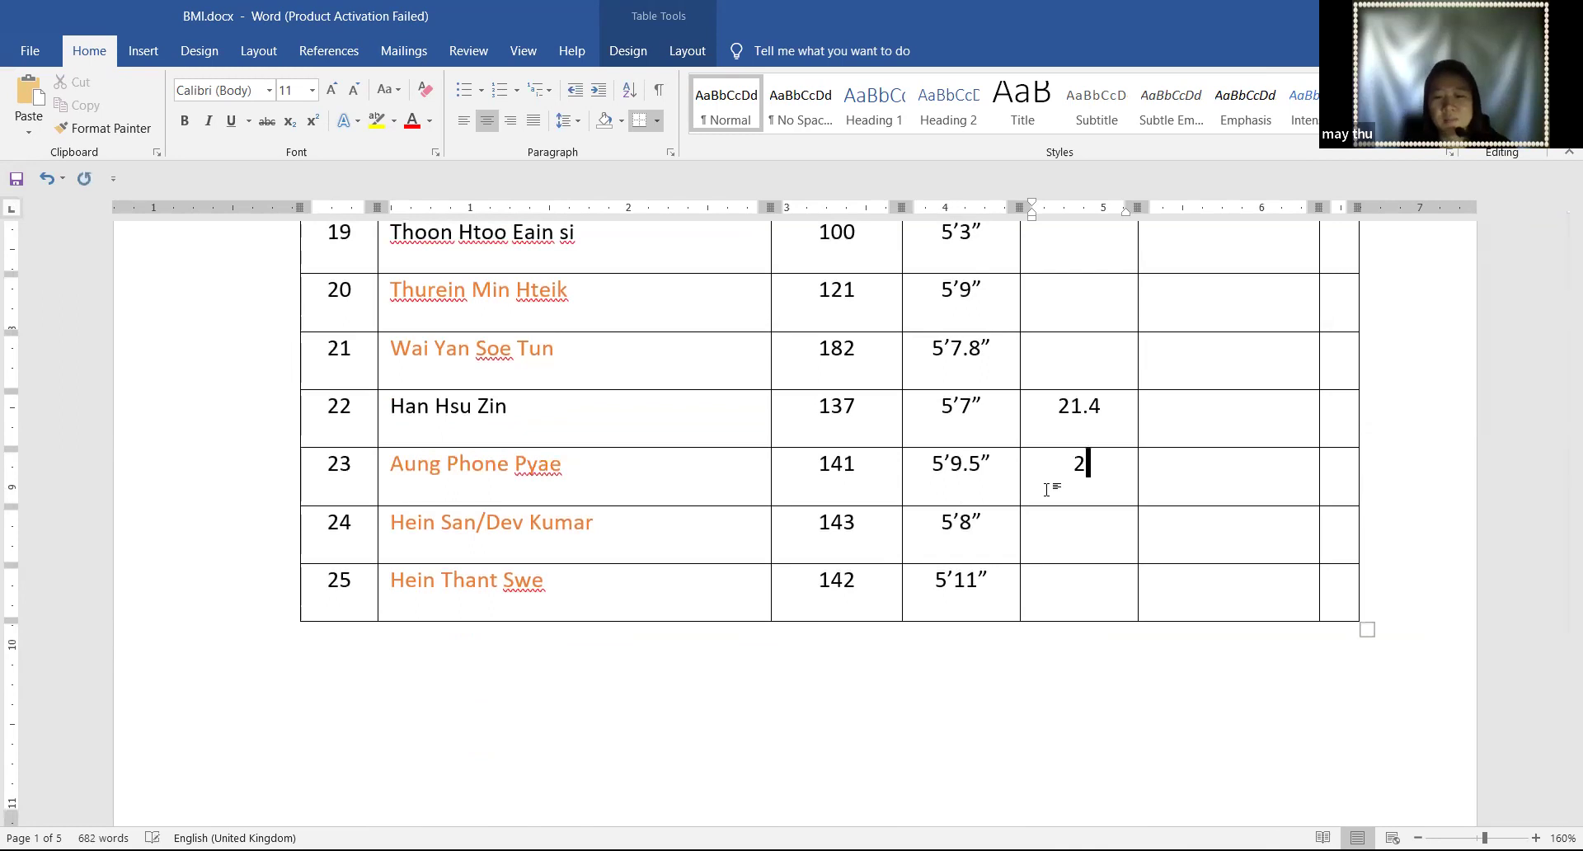
type("0.8")
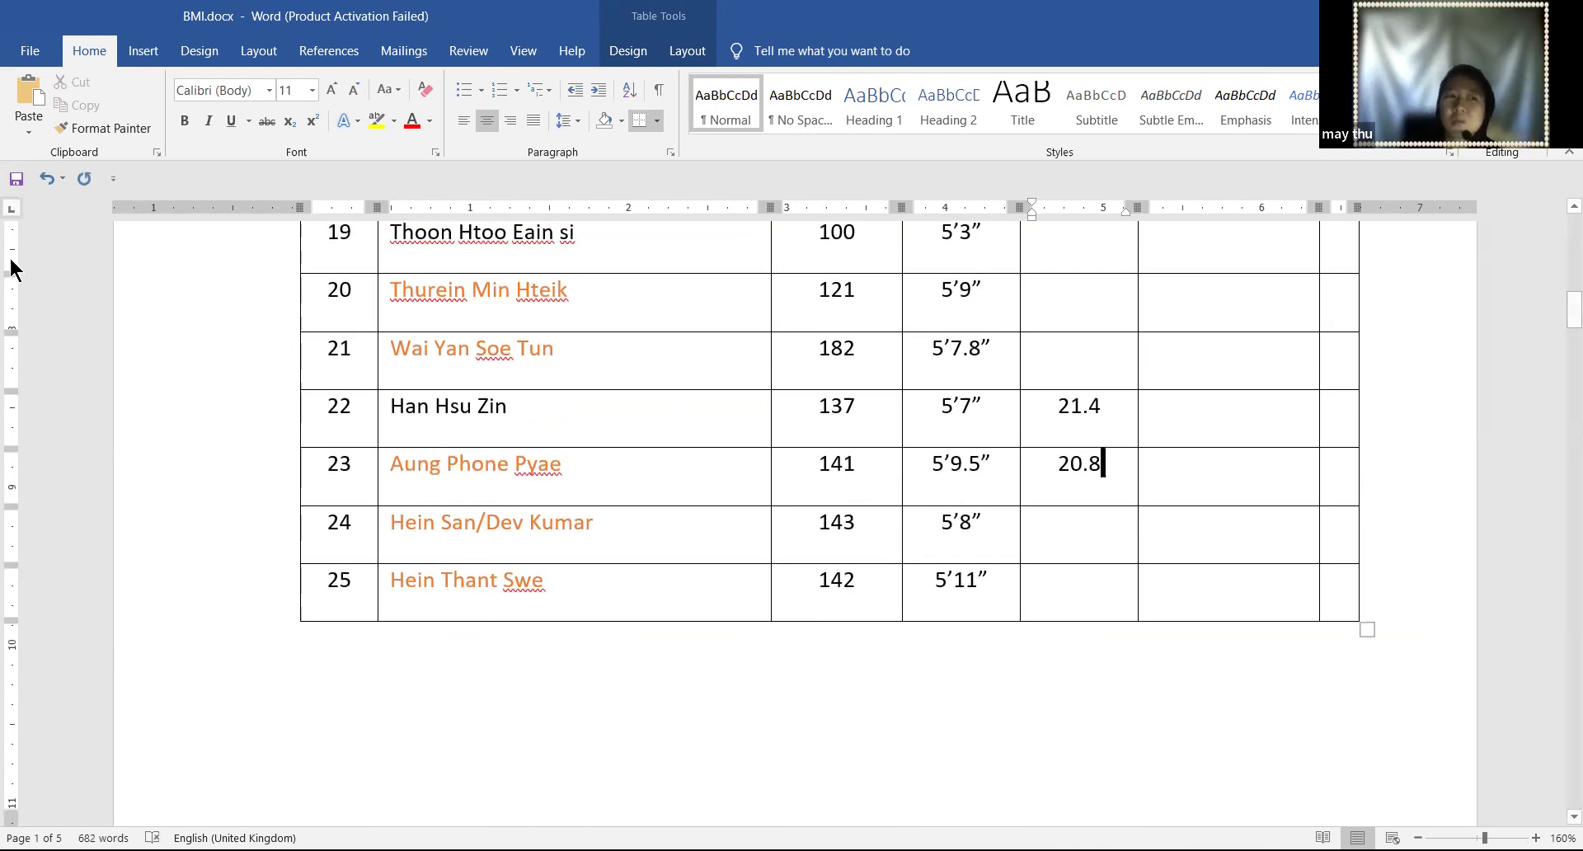
left_click(16, 179)
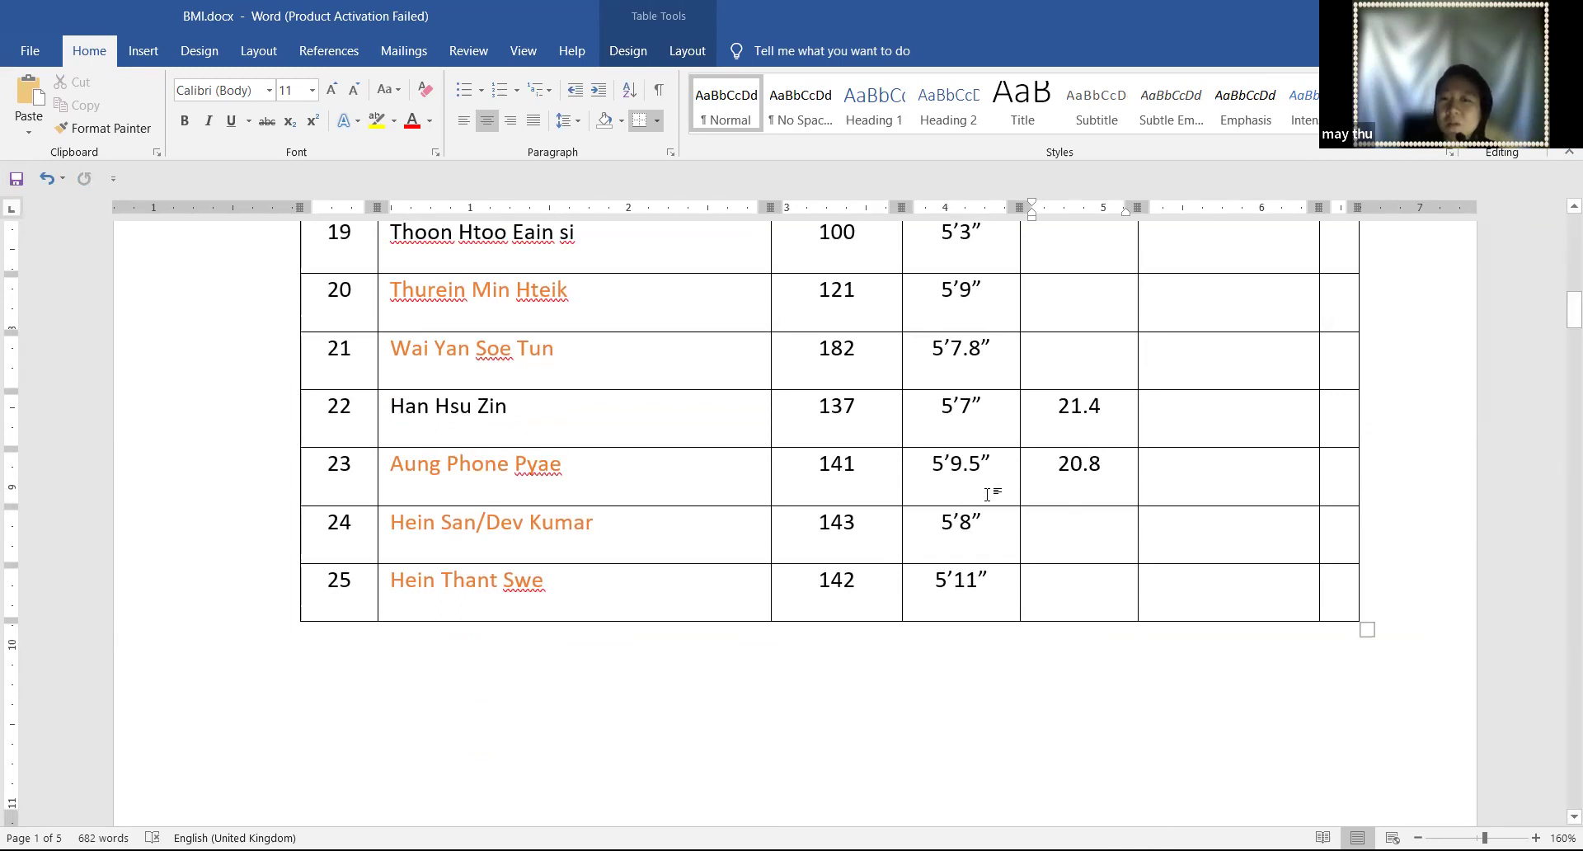
Enter 21.8 as the BMI in row 17 of the class table, checking that row's weight and height
scroll(976, 517, "up", 3)
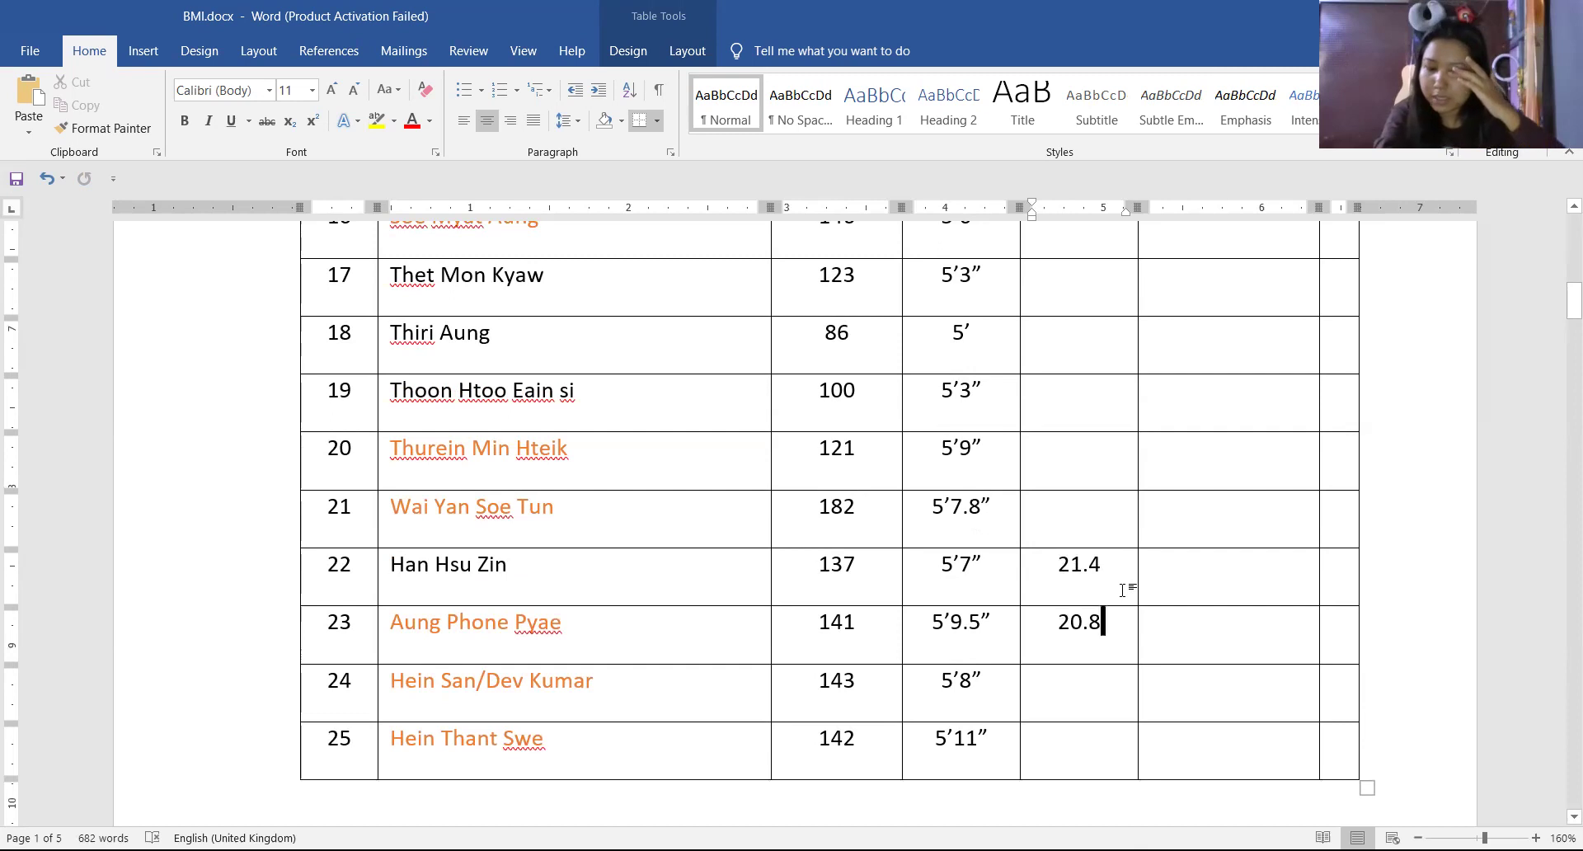
scroll(1123, 589, "up", 2)
left_click(1072, 360)
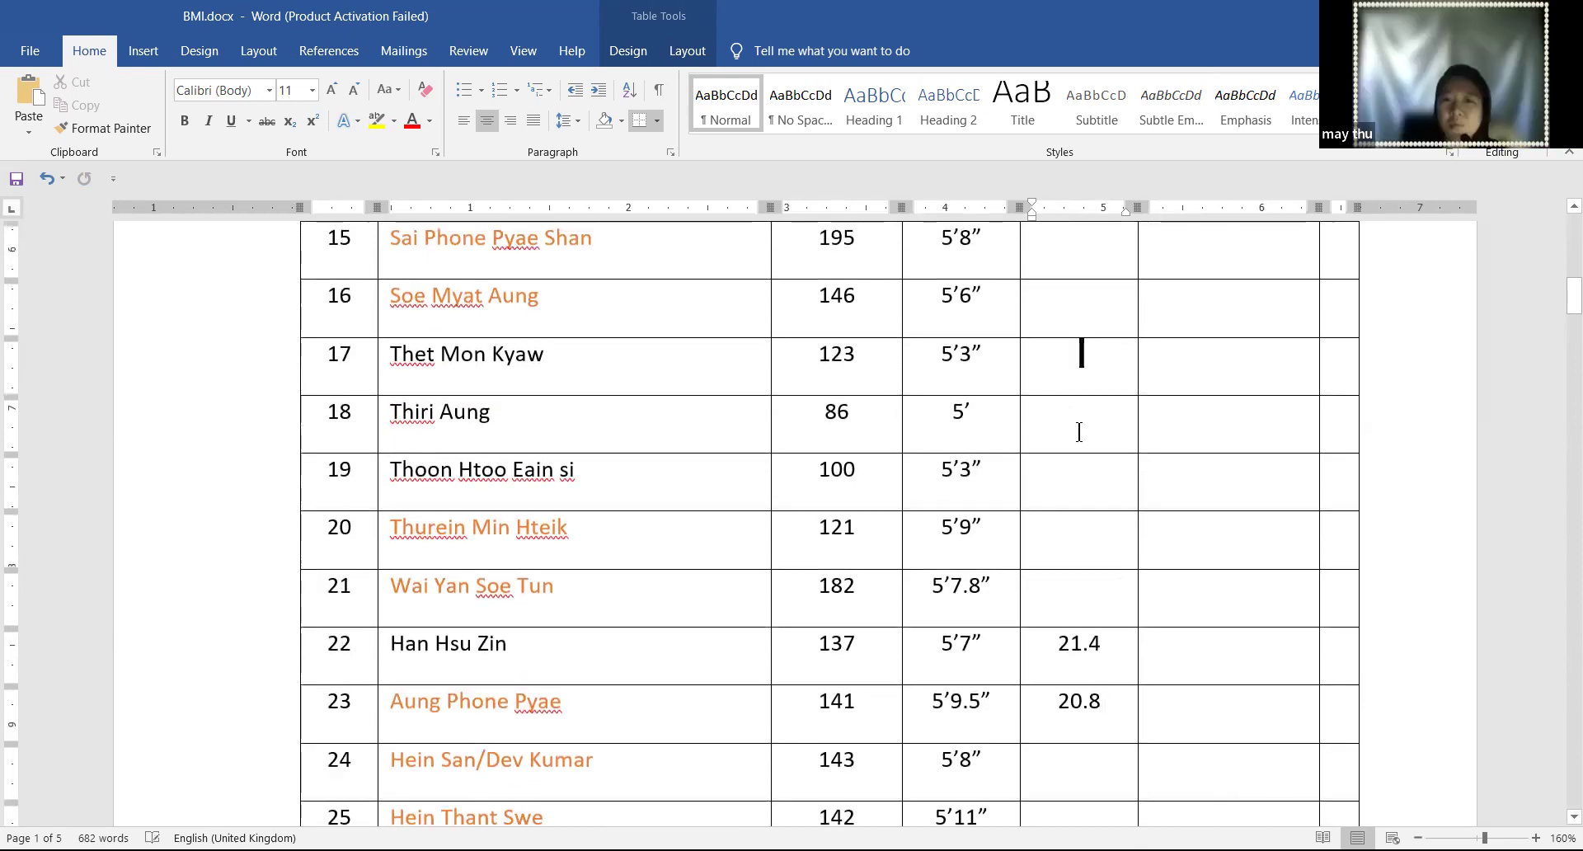
type("21.")
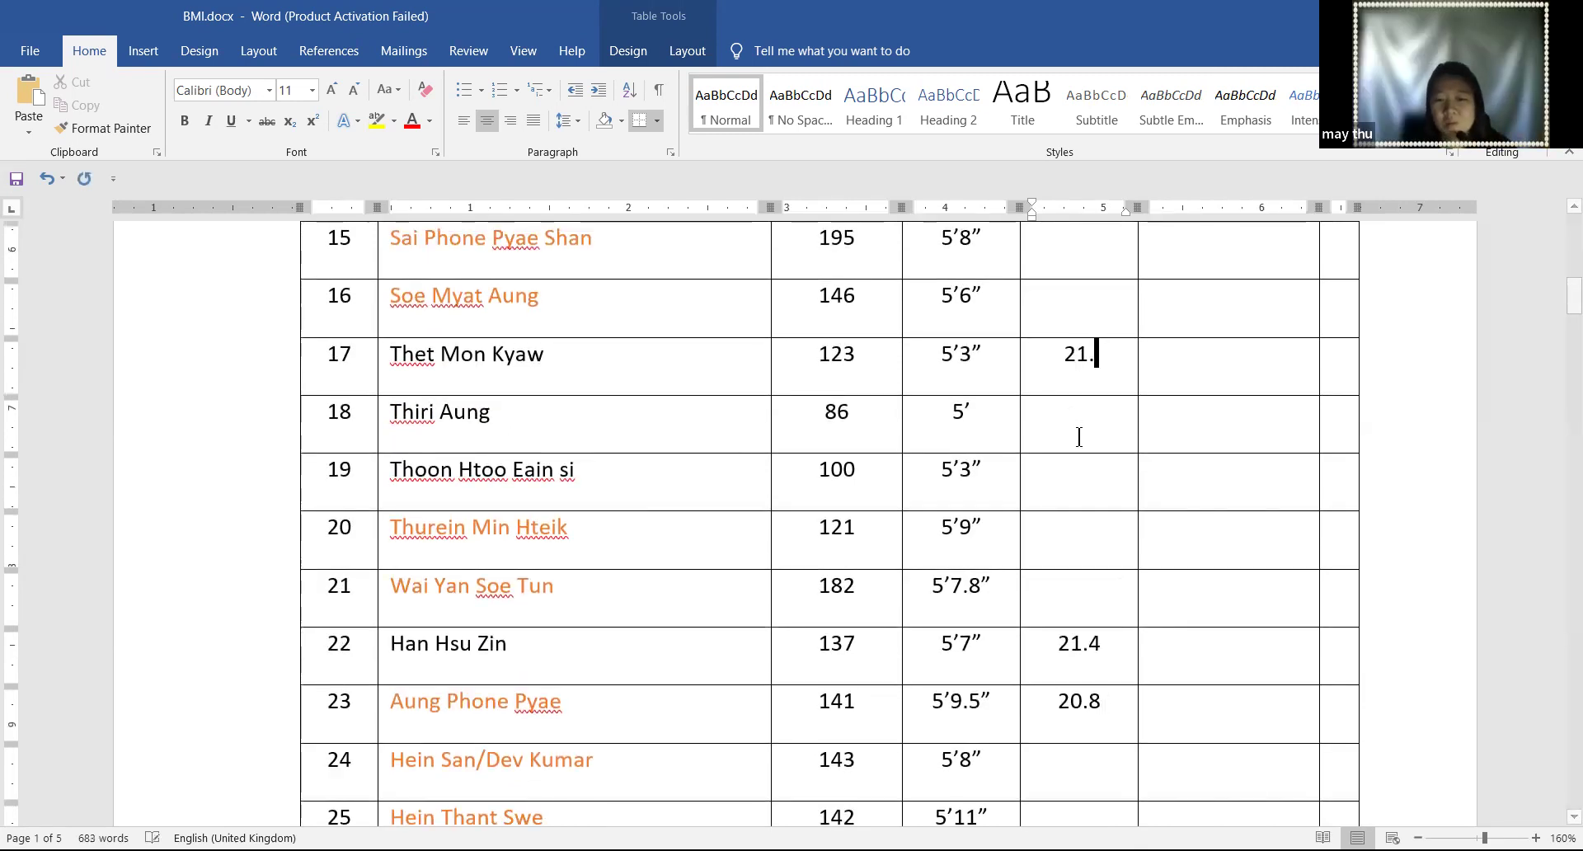
type("8")
left_click(975, 356)
left_click(834, 357)
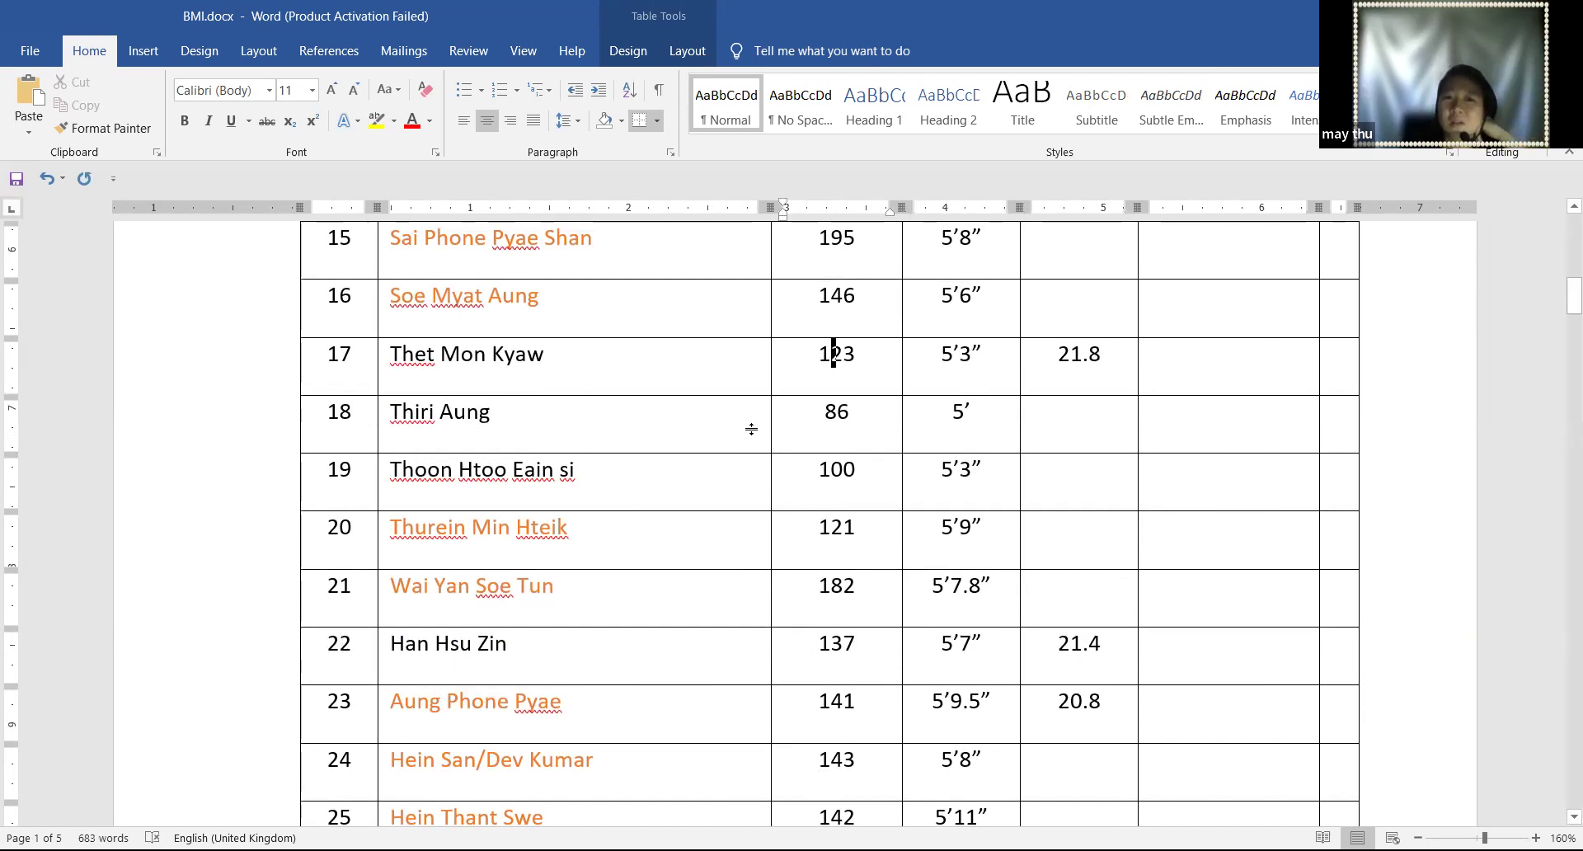
left_click(979, 363)
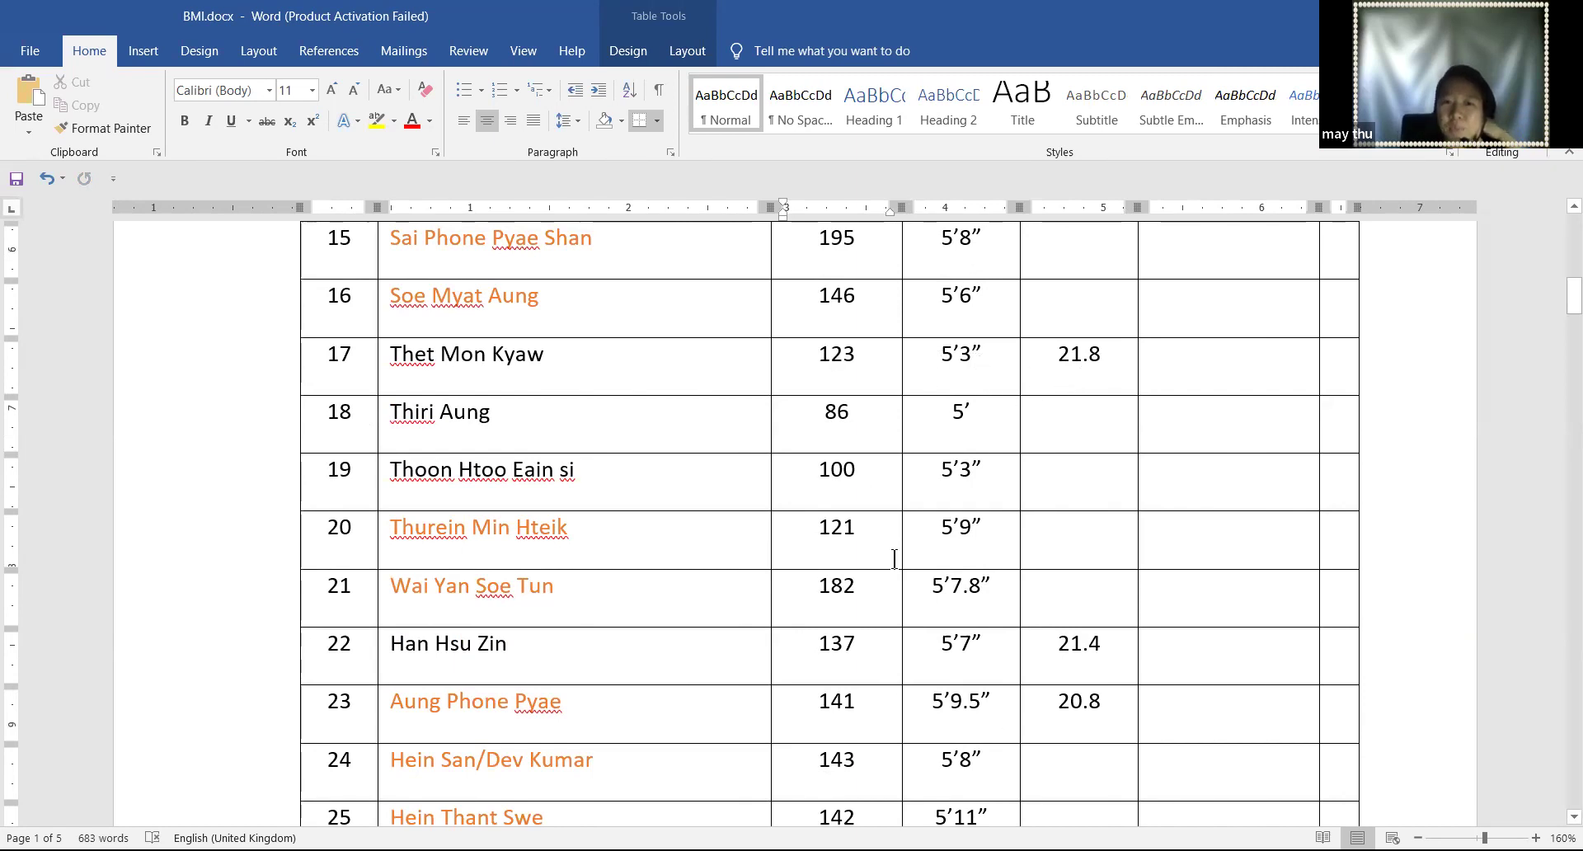
Enter 16.4 as the BMI in row 18 of the class table
left_click(971, 406)
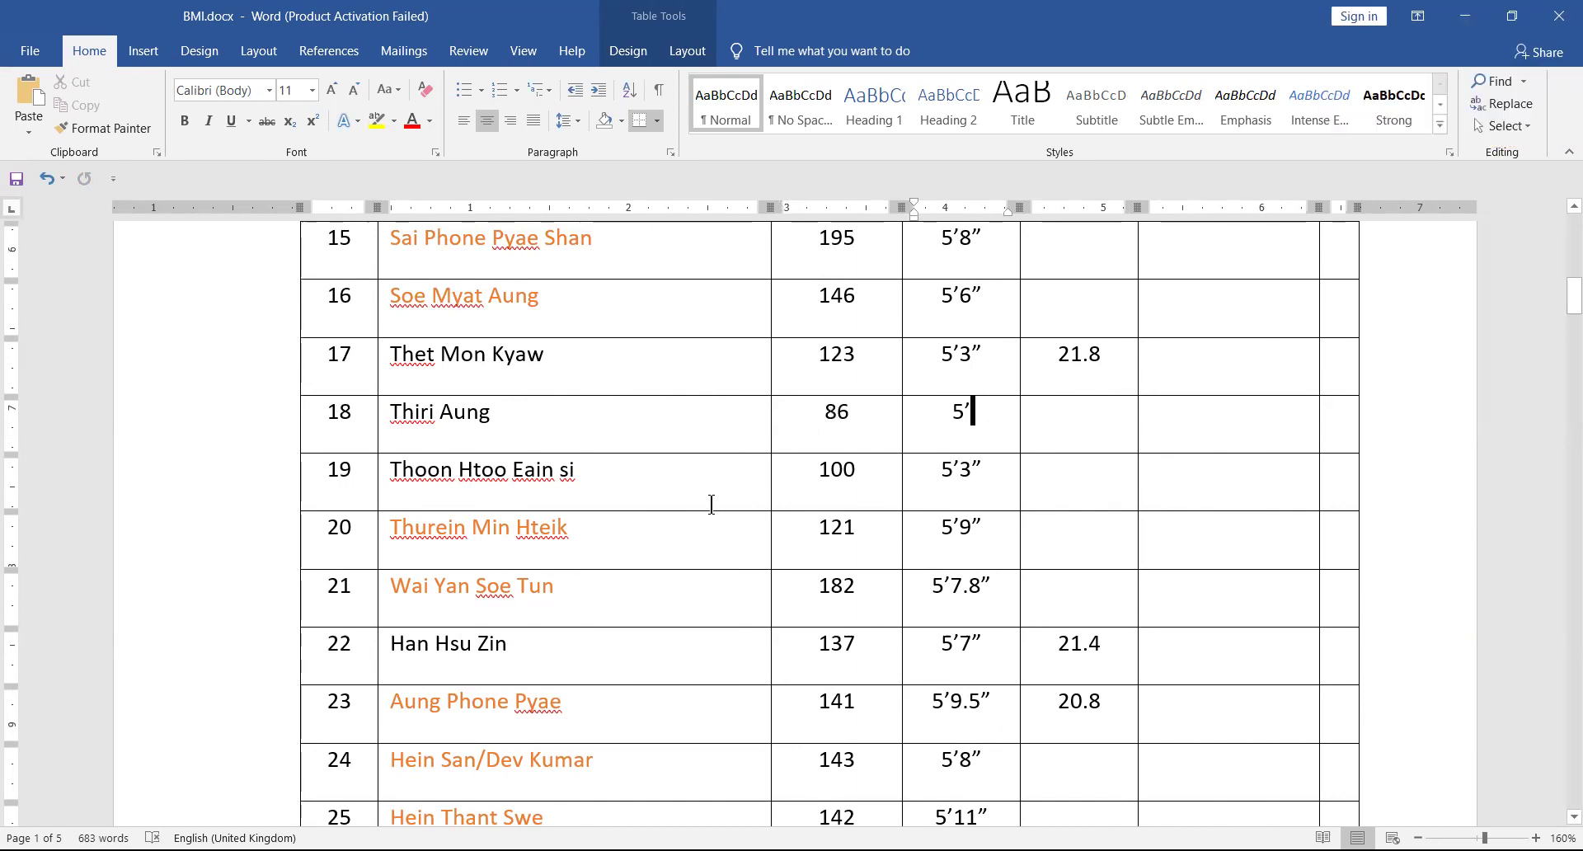
left_click(1069, 424)
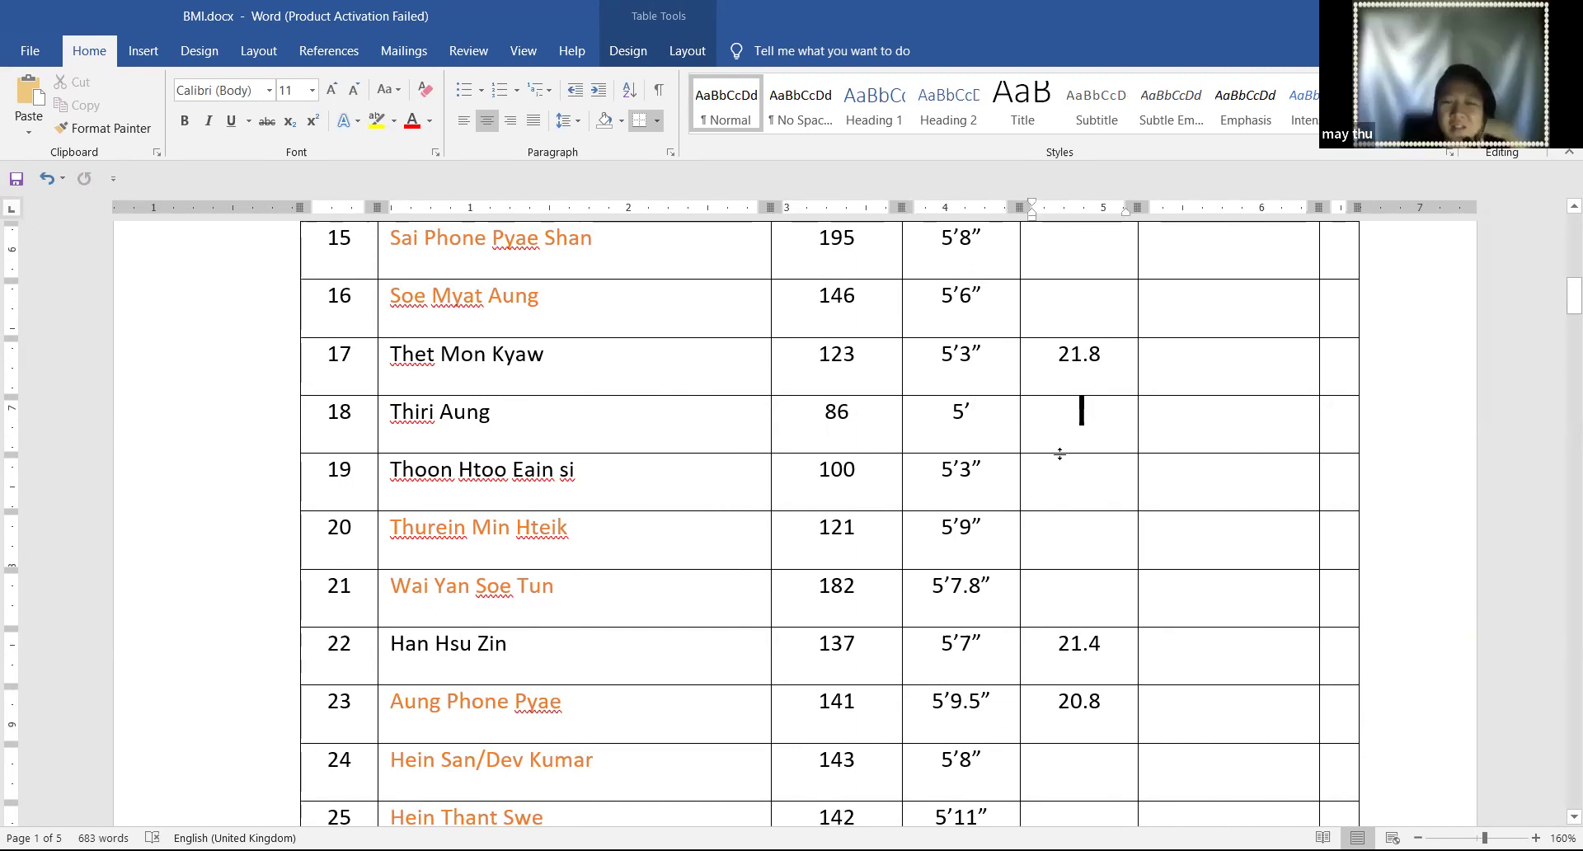
type("16")
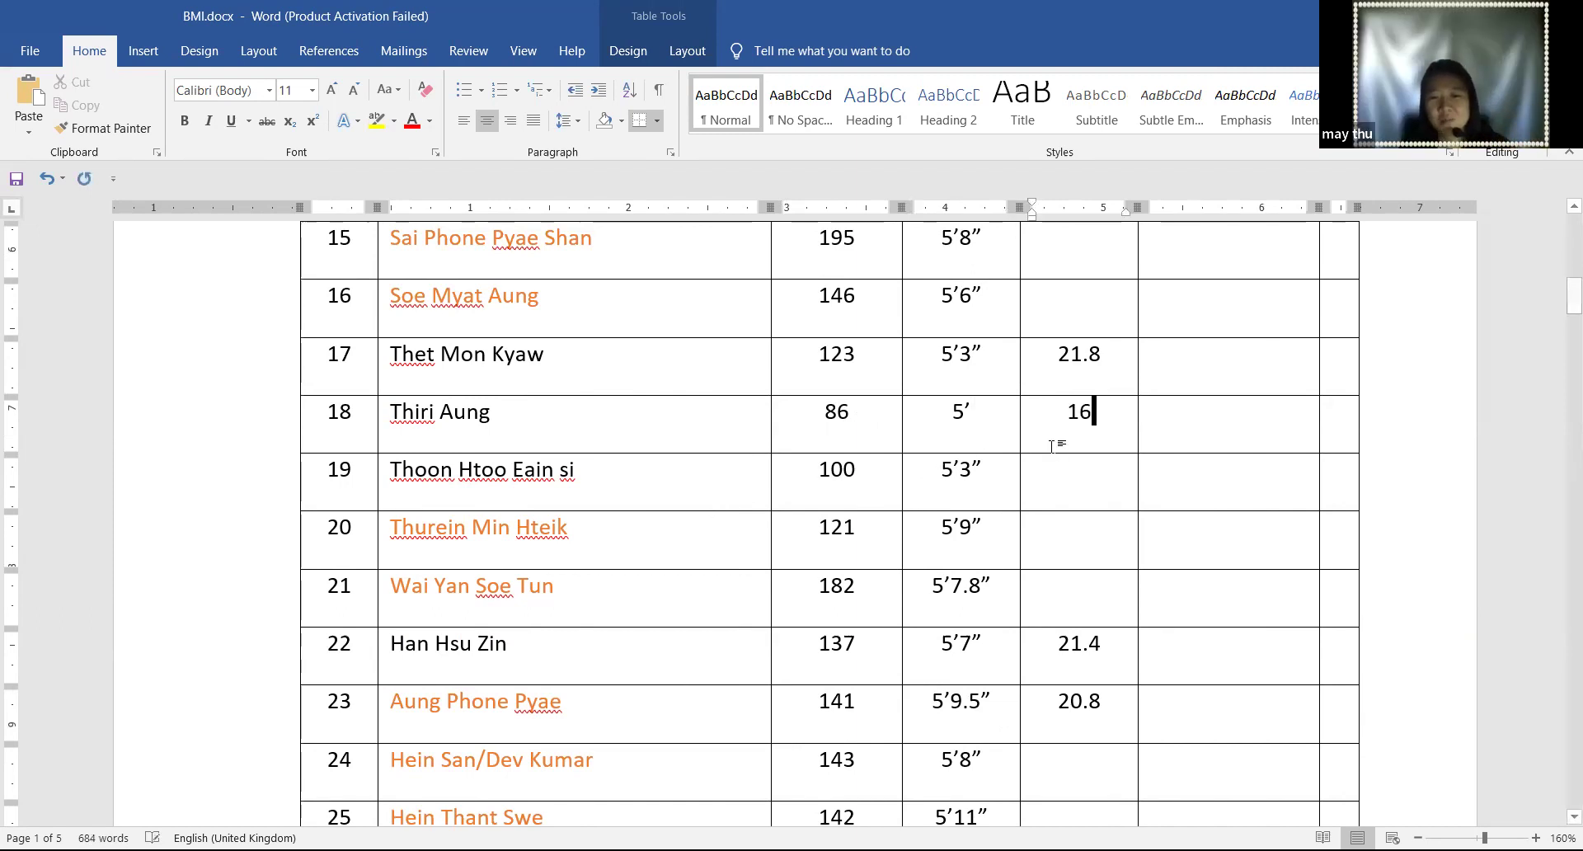
type(".4")
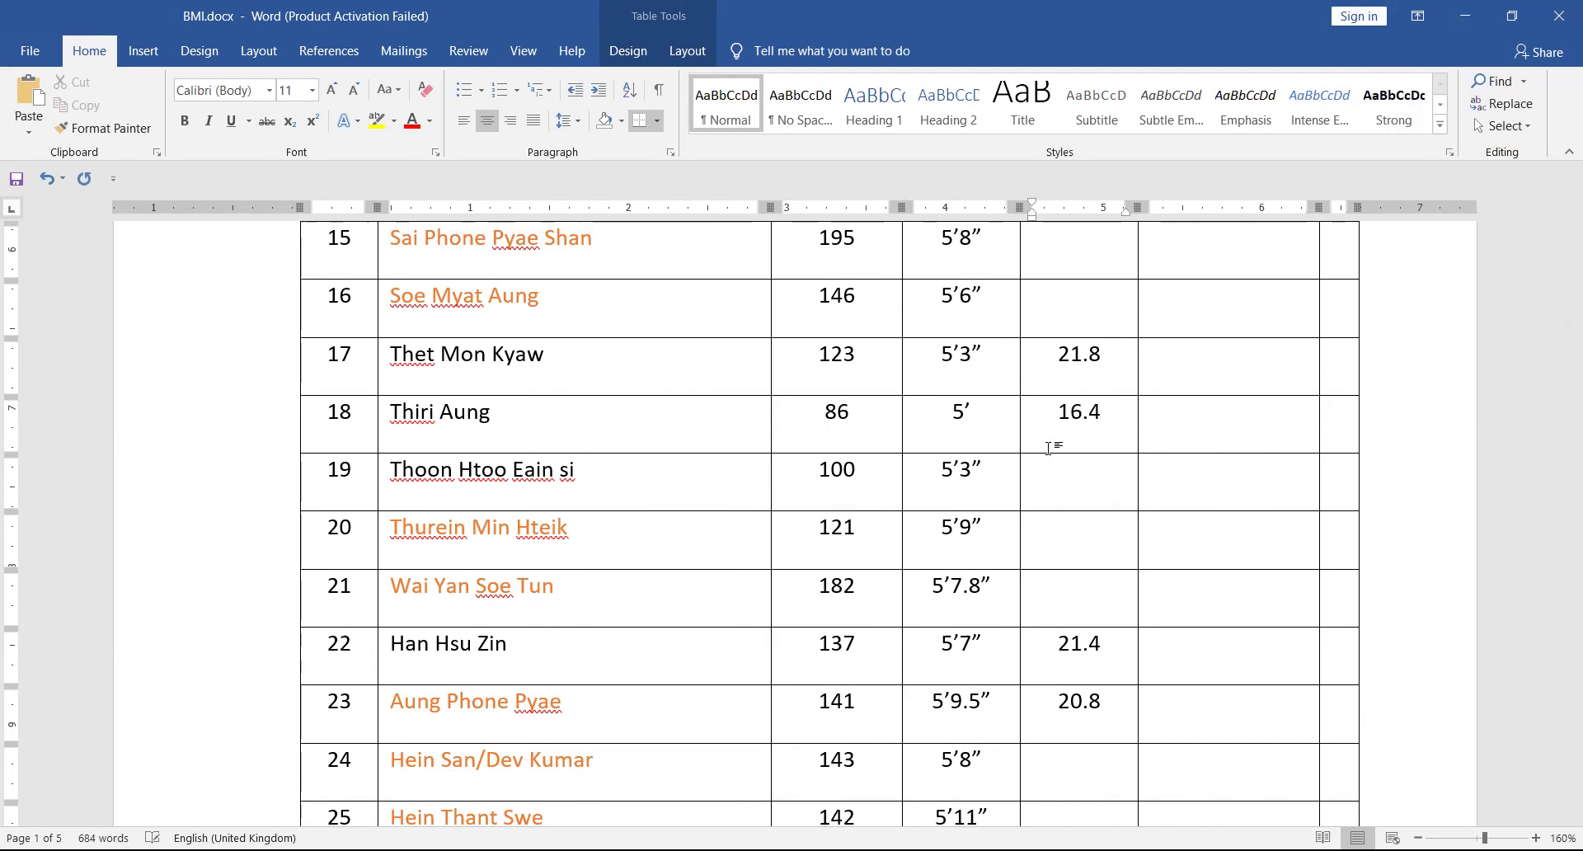
left_click(961, 417)
Enter 34.7 as the BMI in row 5 of the class table
scroll(957, 474, "up", 3)
left_click(887, 419)
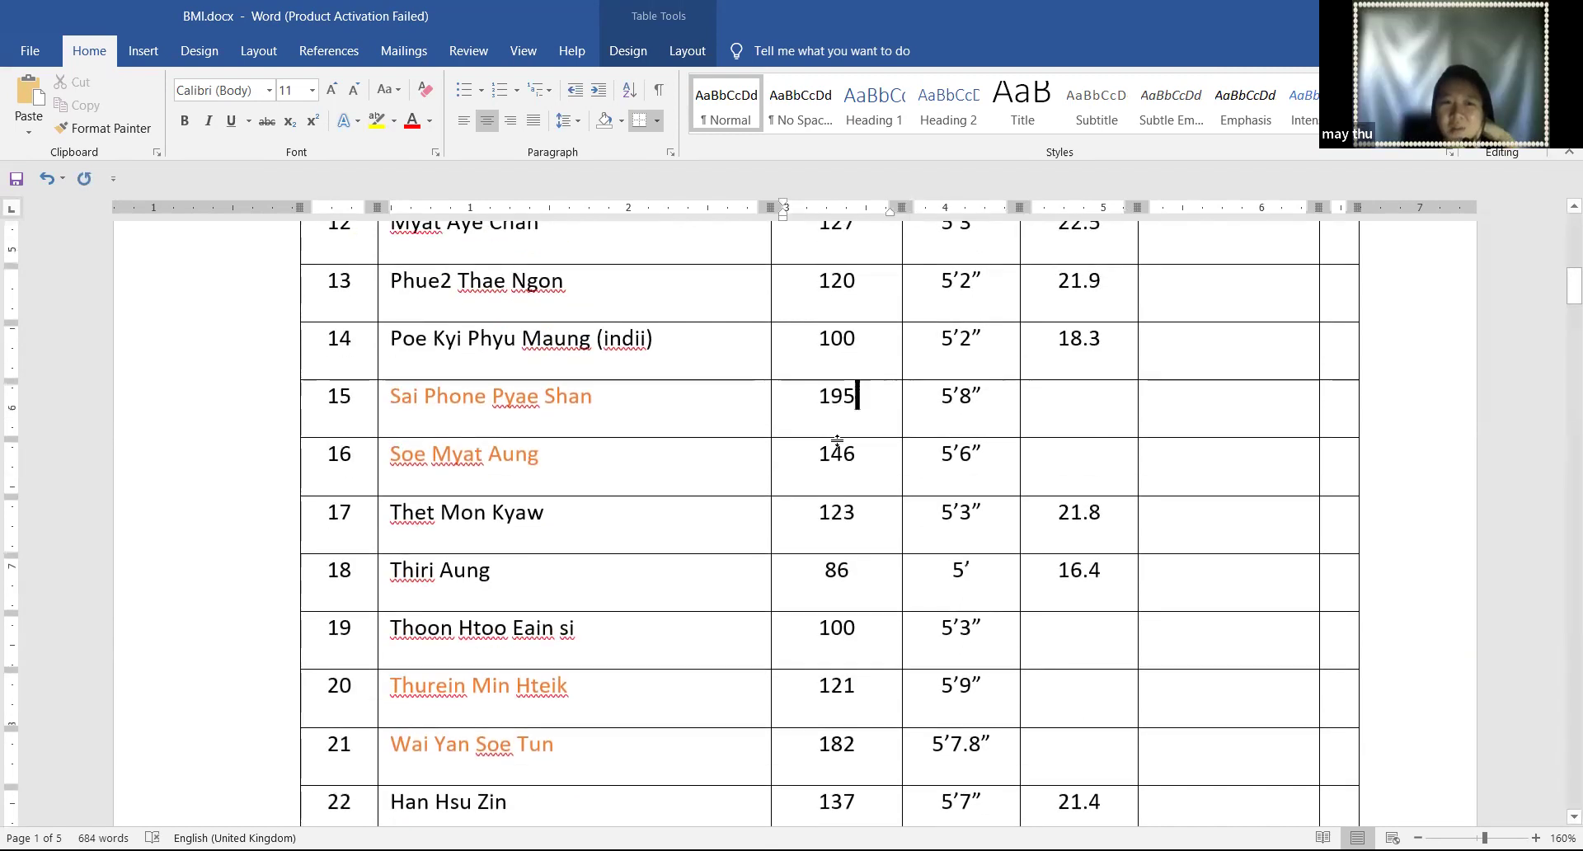
scroll(835, 469, "up", 3)
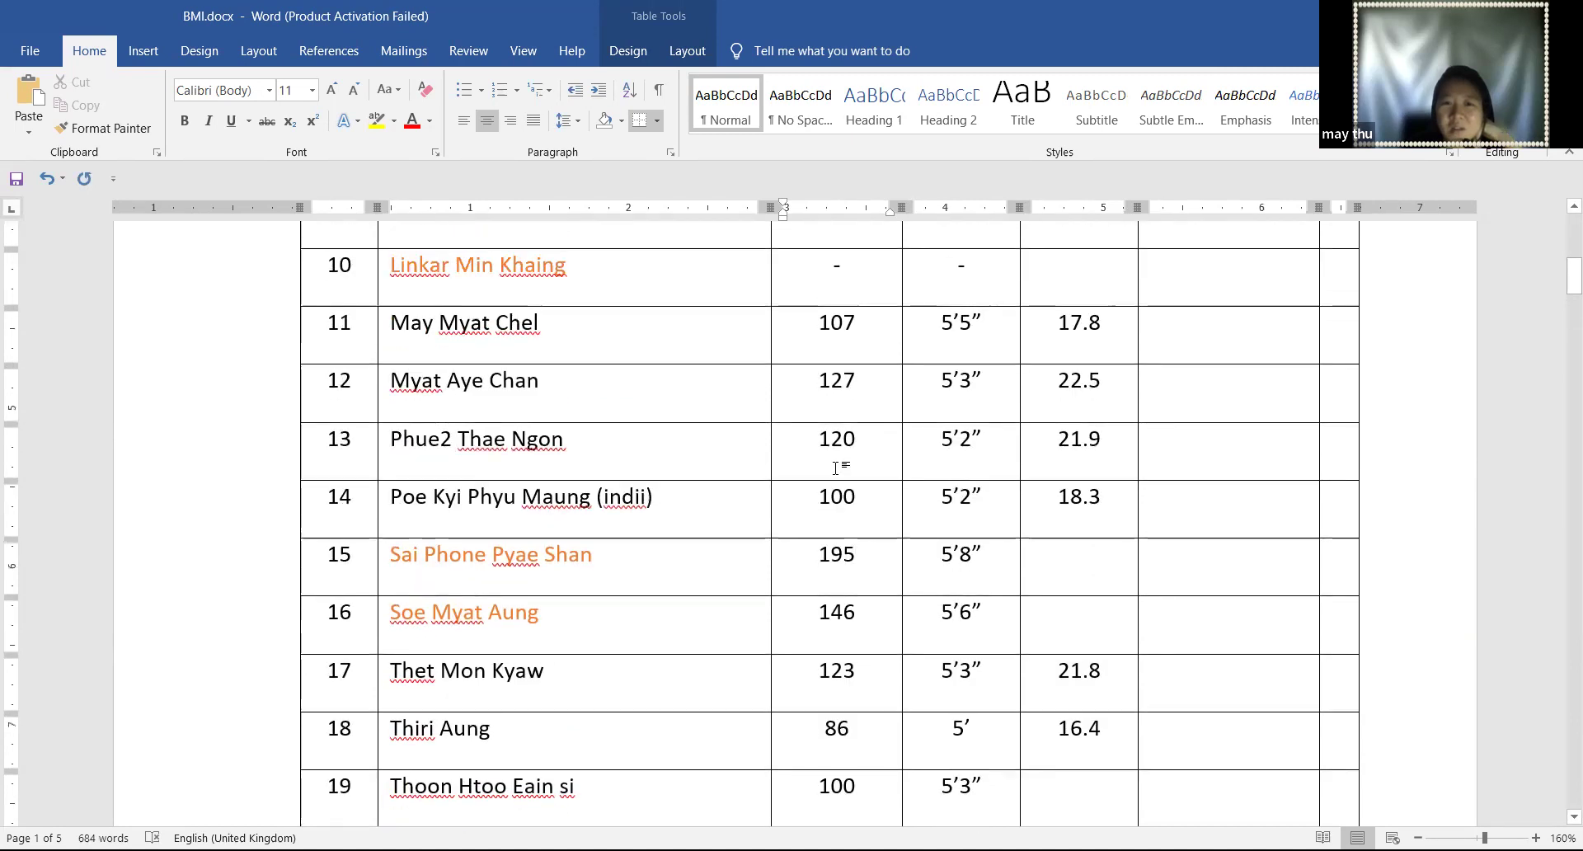
scroll(835, 468, "up", 3)
scroll(835, 469, "up", 2)
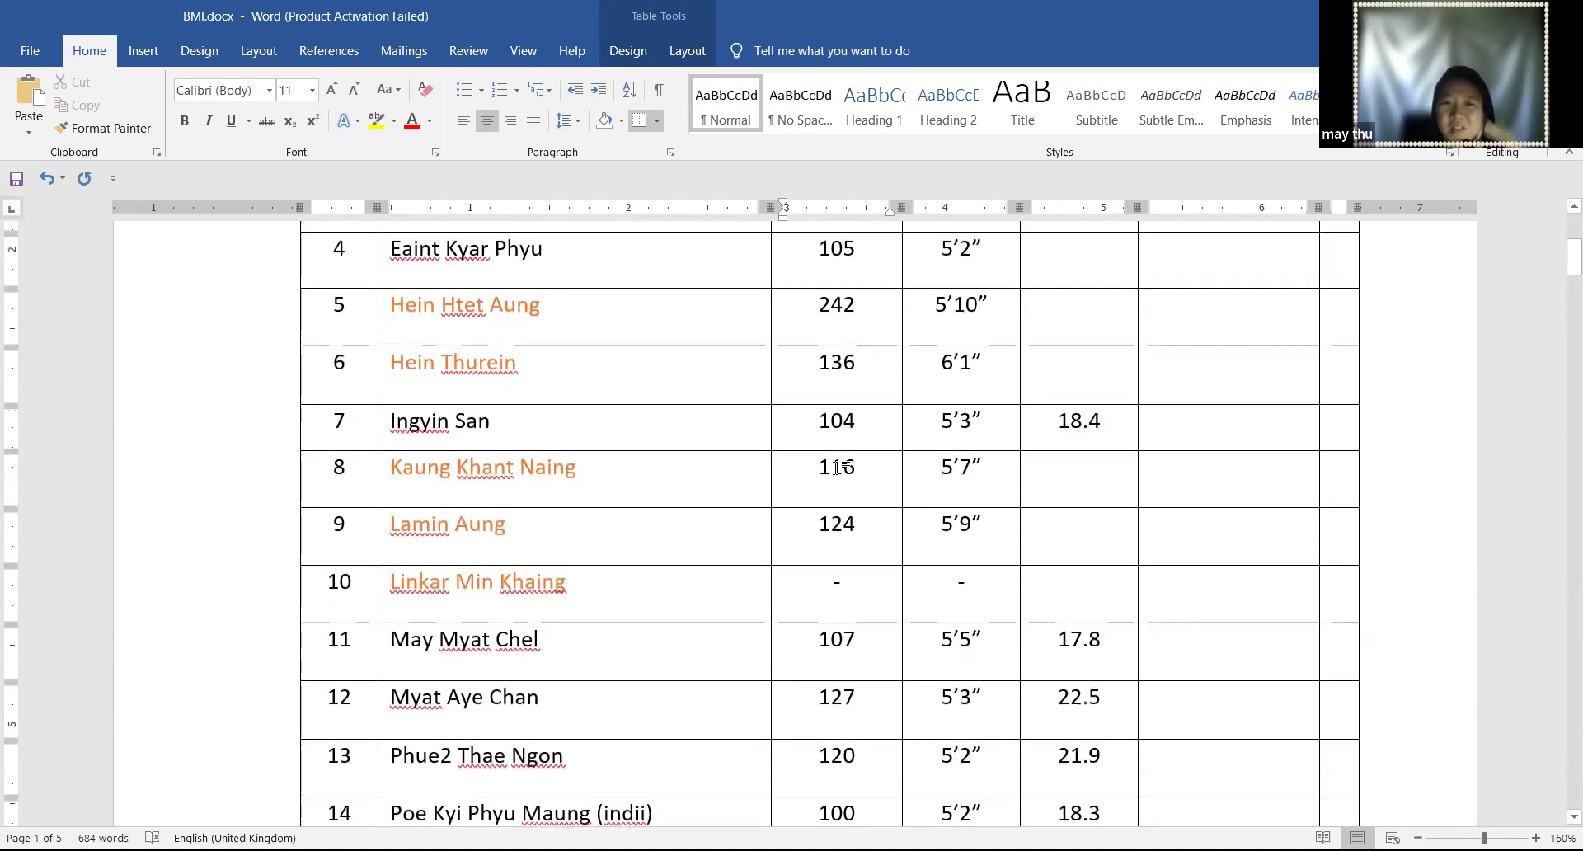
left_click(868, 389)
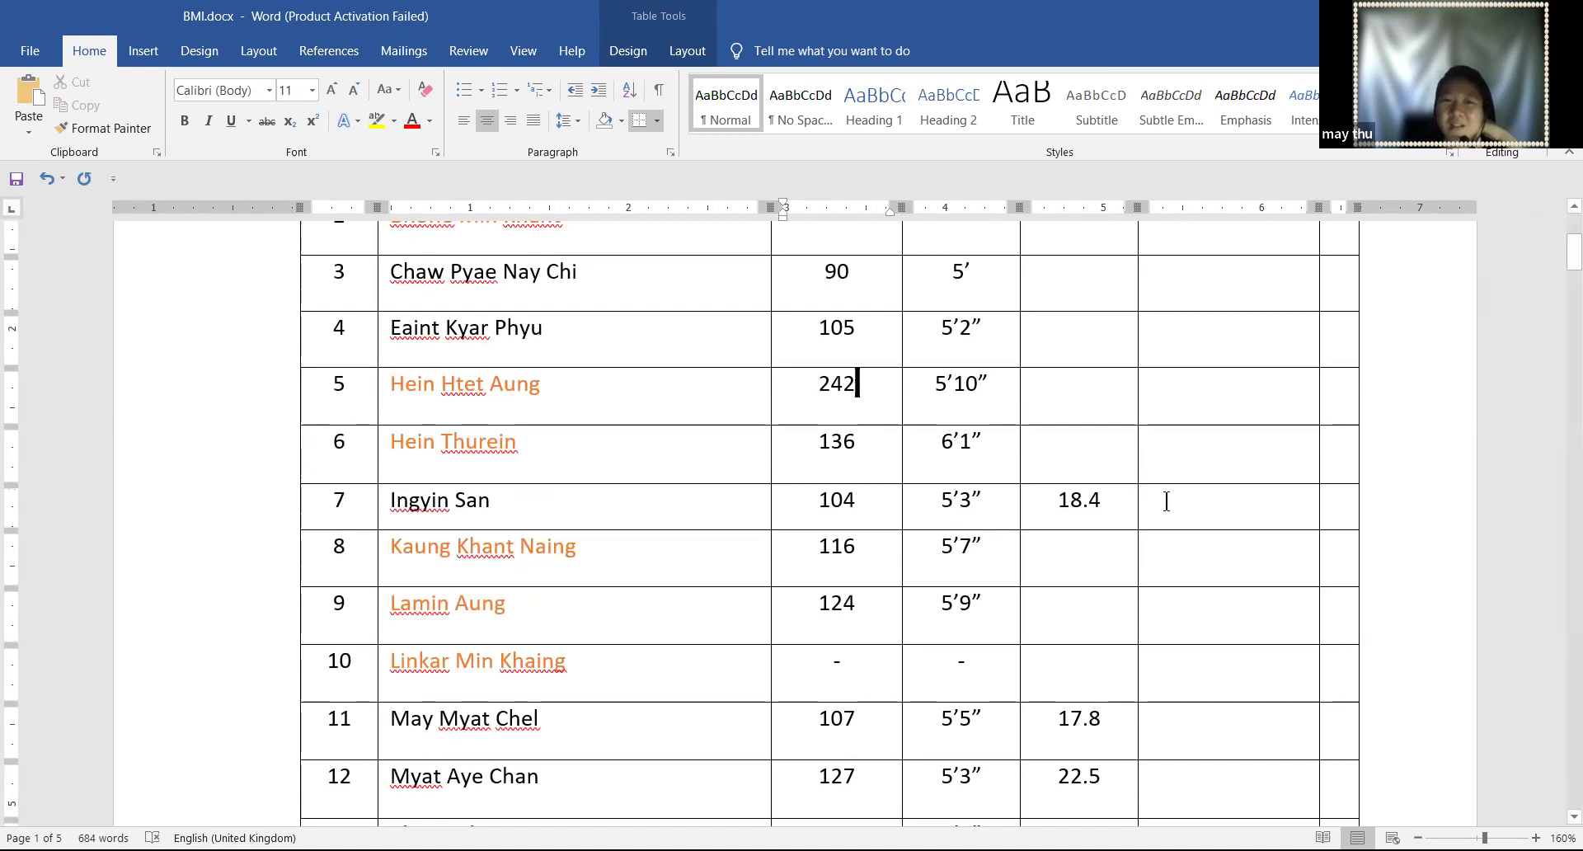
scroll(1070, 537, "up", 1)
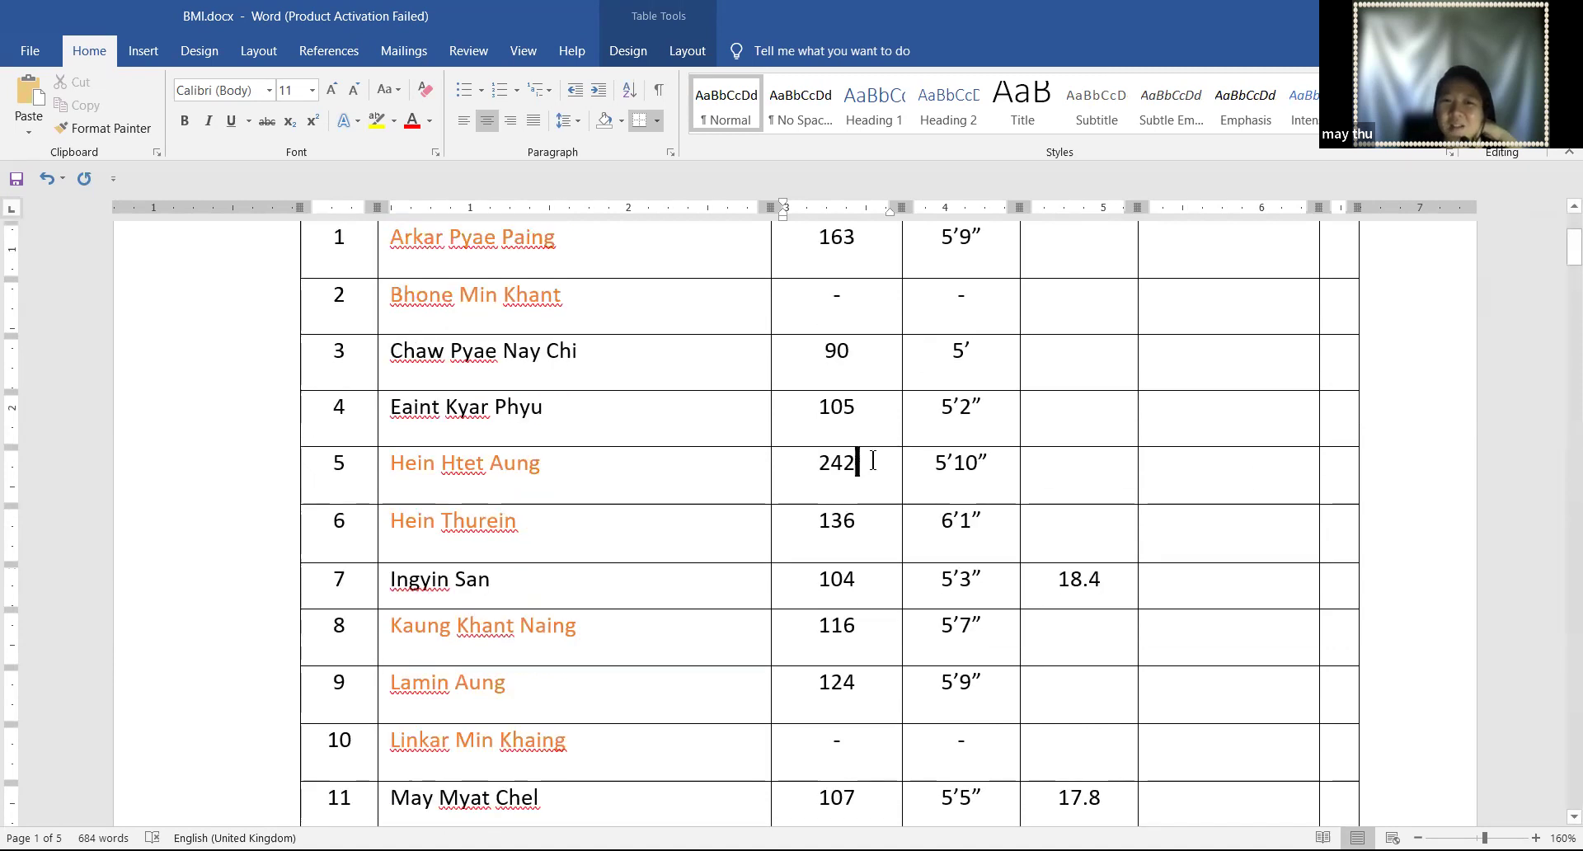
left_click(1057, 467)
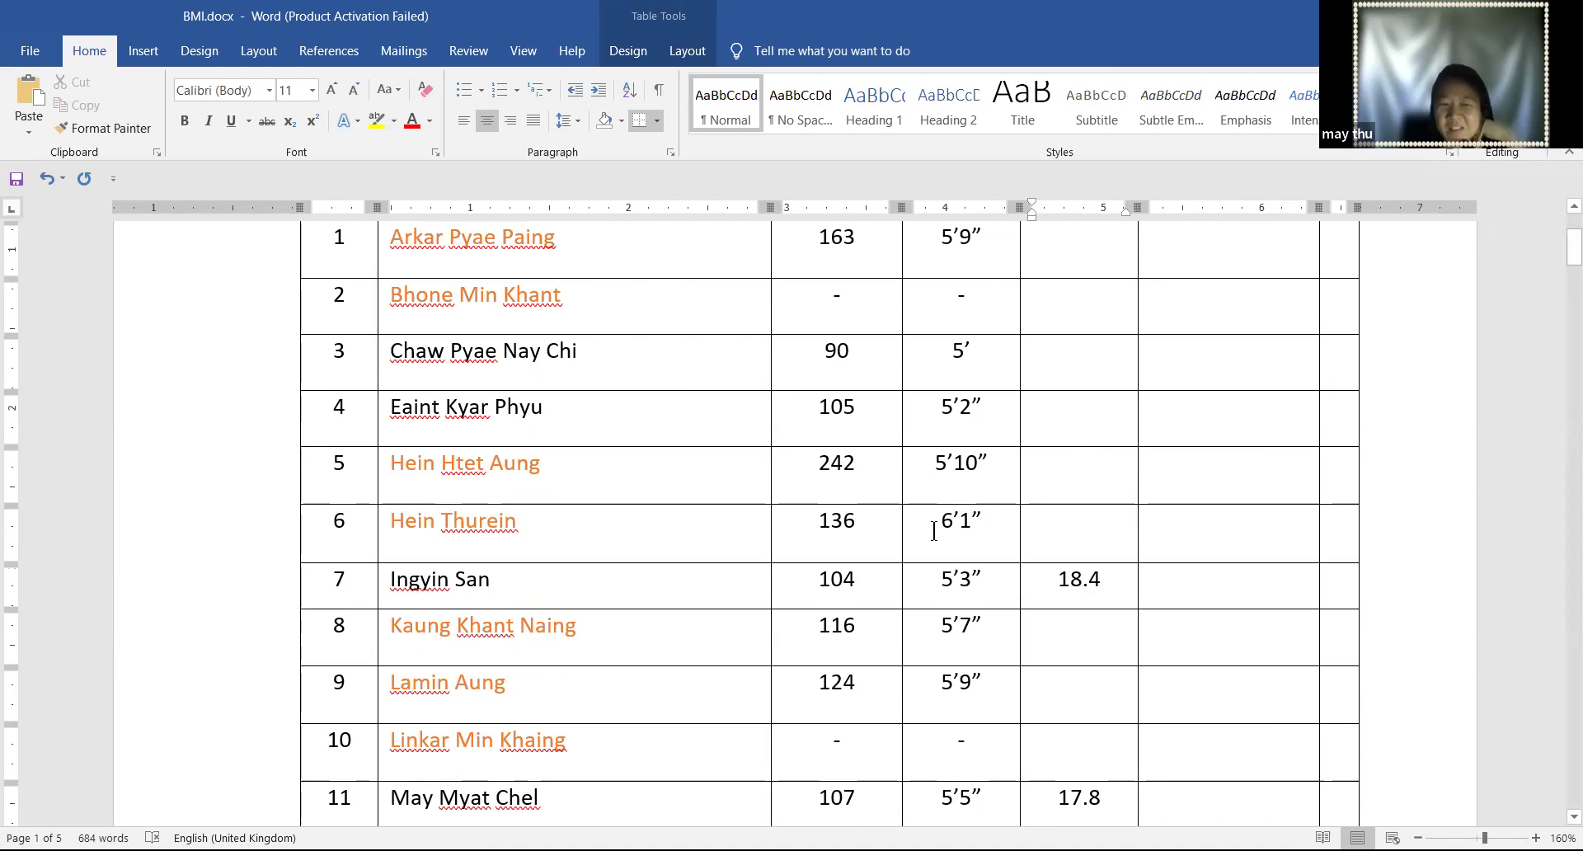
type("34")
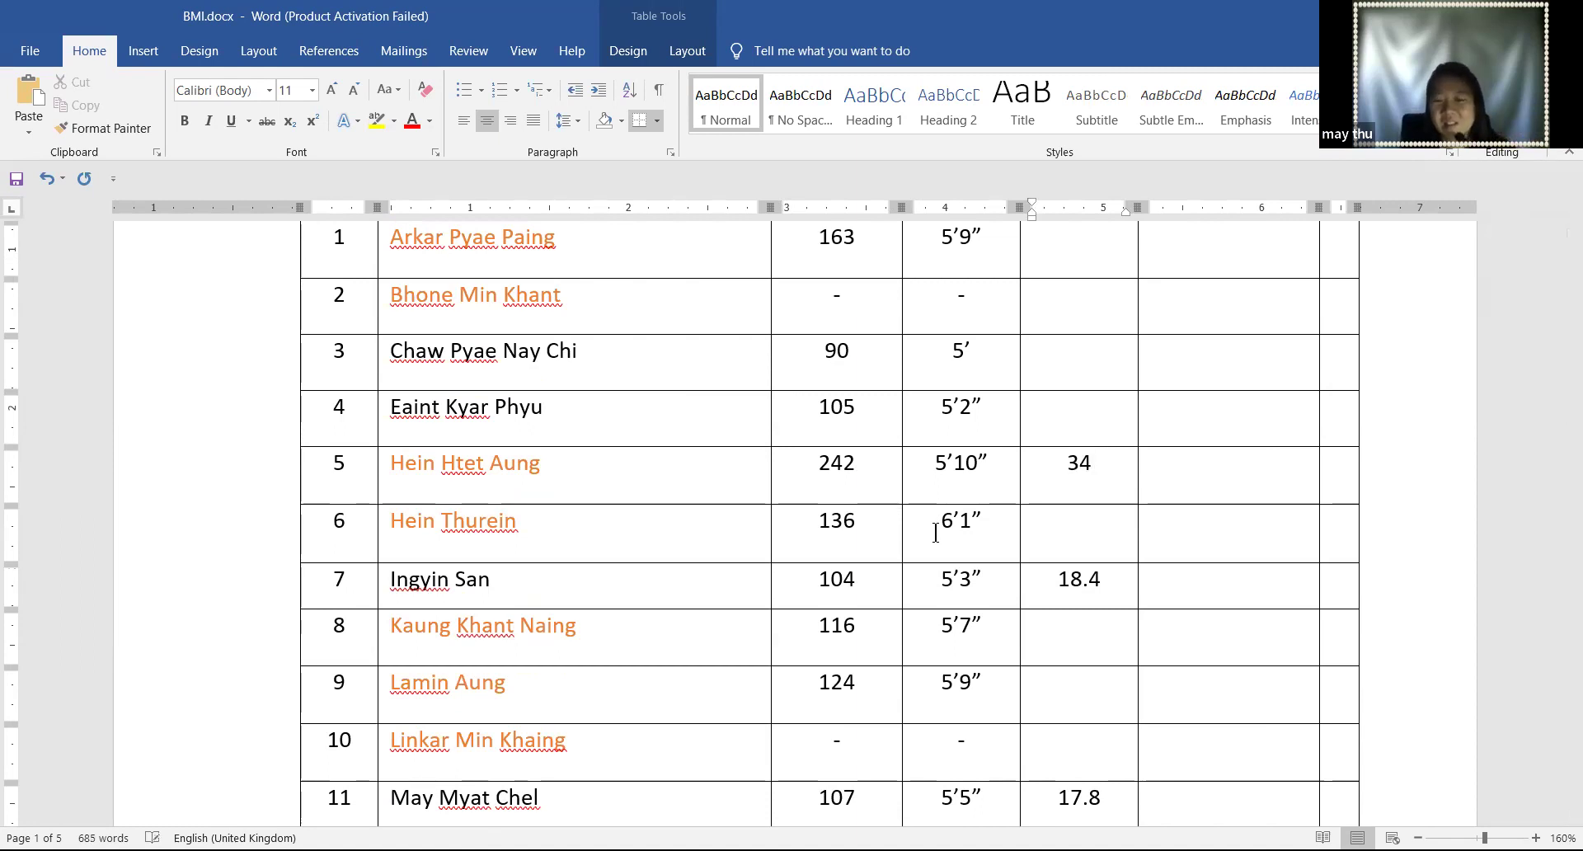
type(".7")
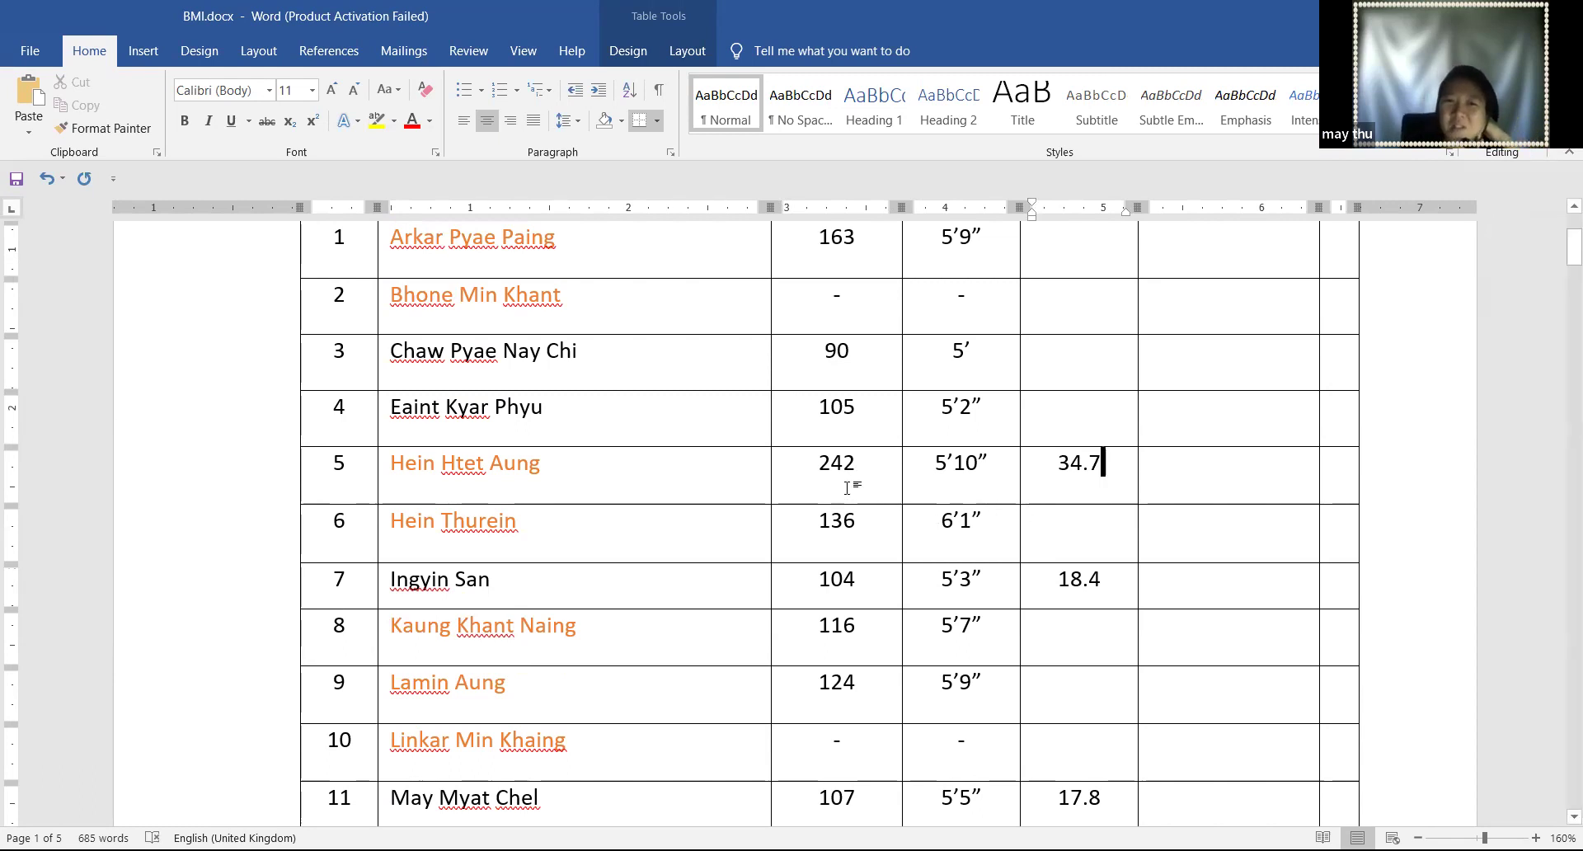
Enter 21.7 as the BMI in row 24 of the class table
scroll(846, 488, "up", 1)
scroll(847, 487, "down", 7)
scroll(846, 487, "up", 5)
scroll(849, 491, "down", 12)
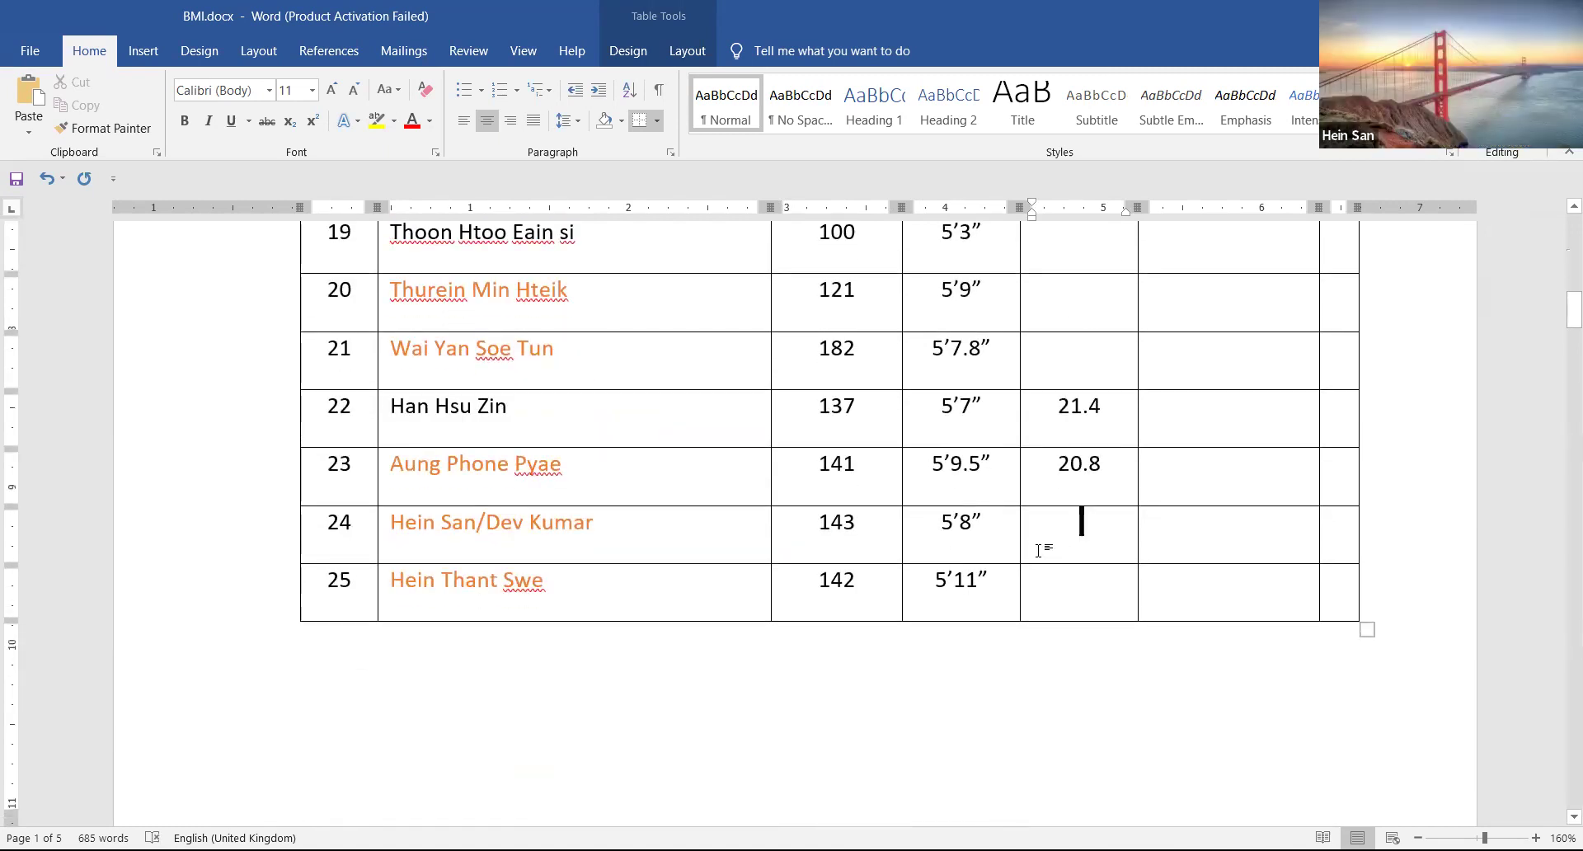
type("21.")
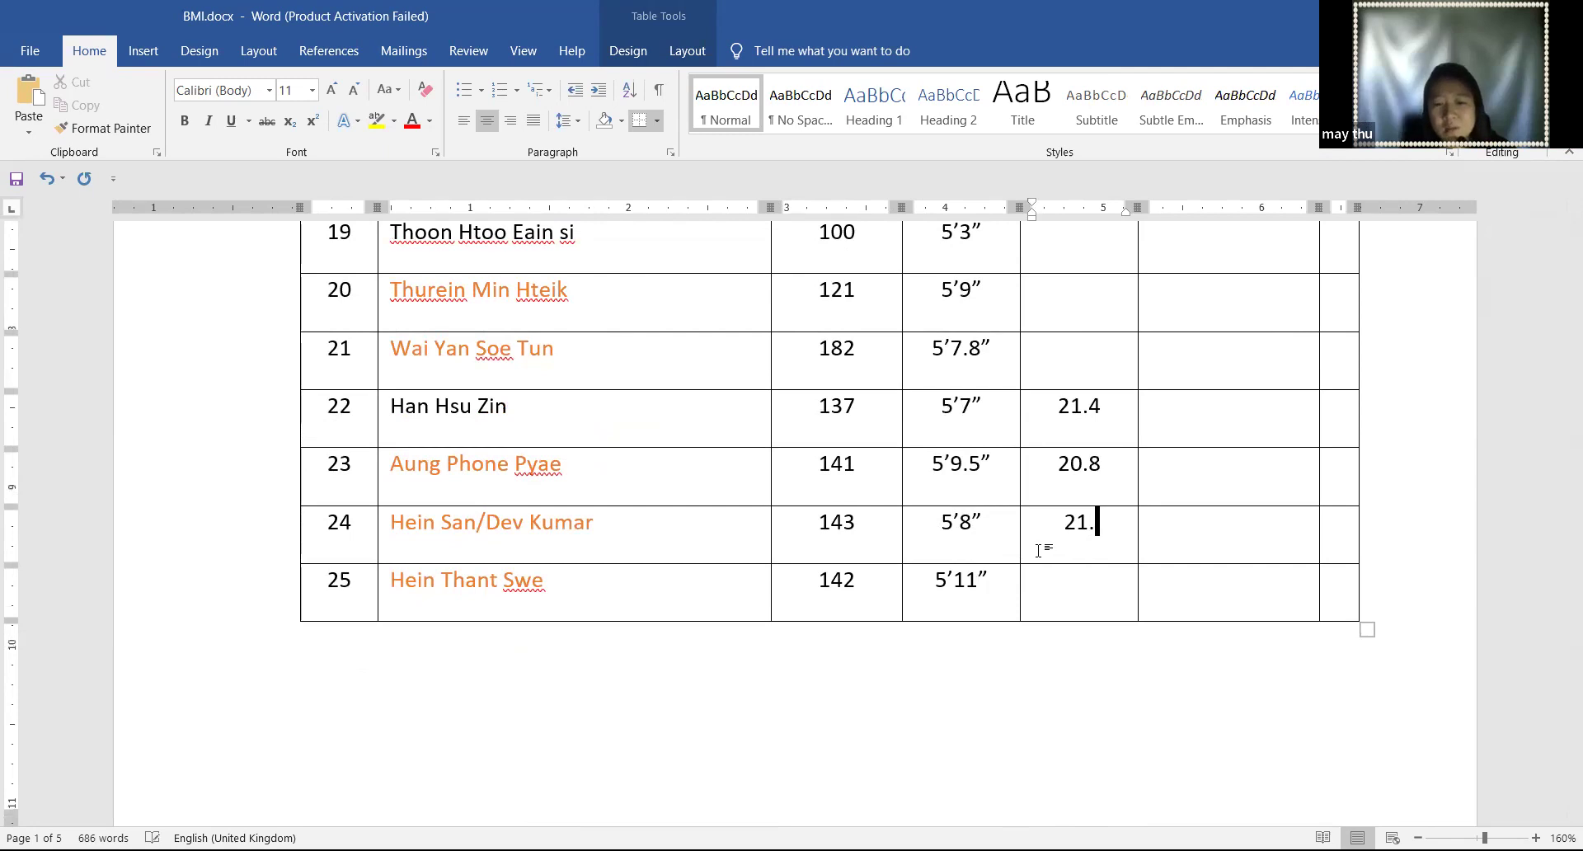
type("7")
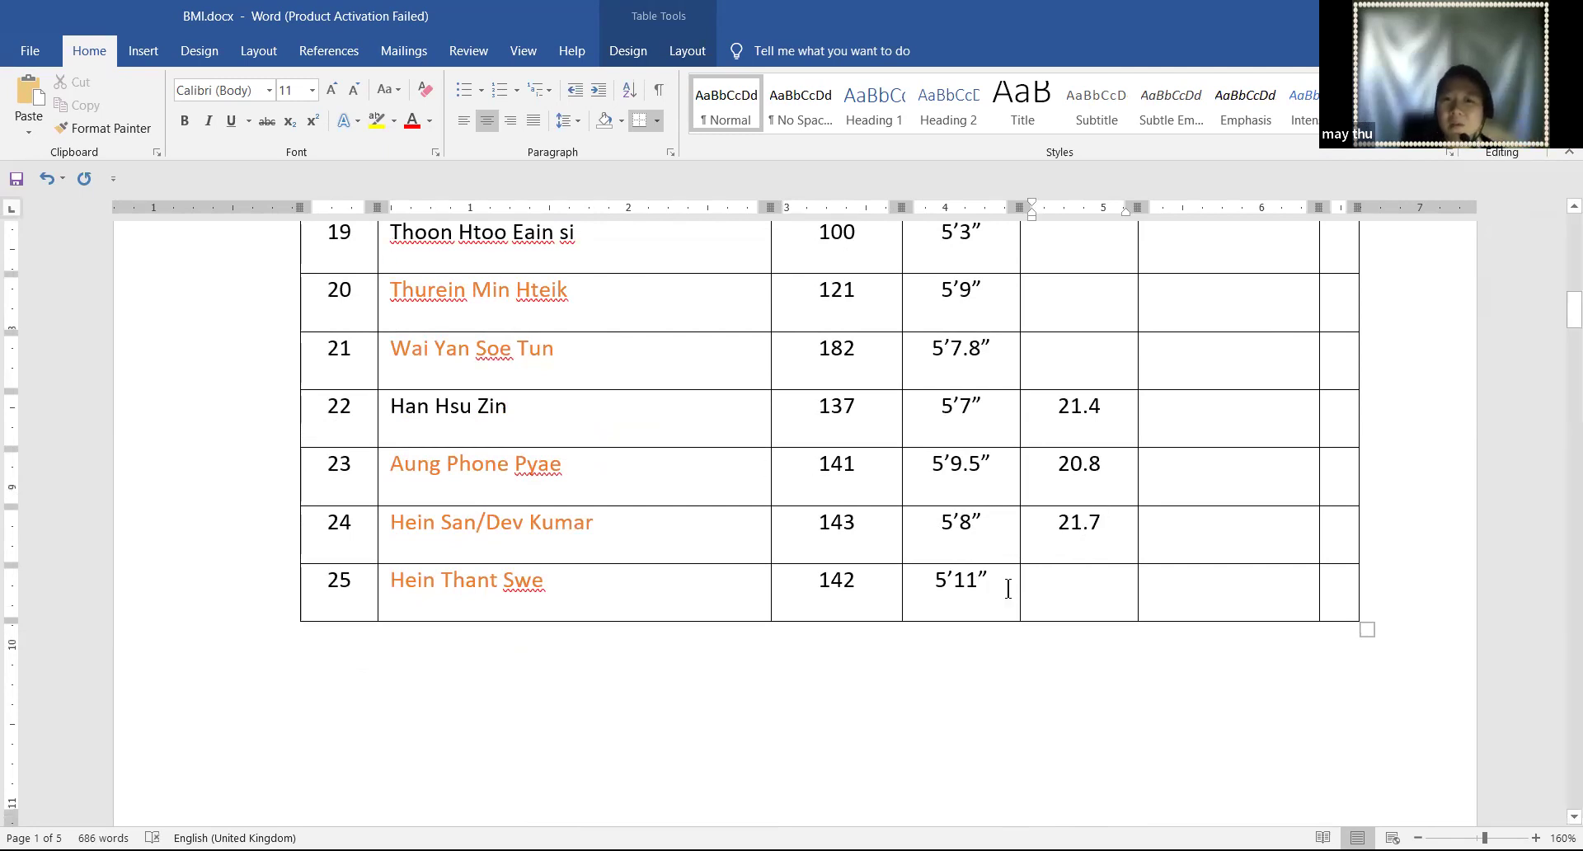
scroll(1022, 602, "up", 1)
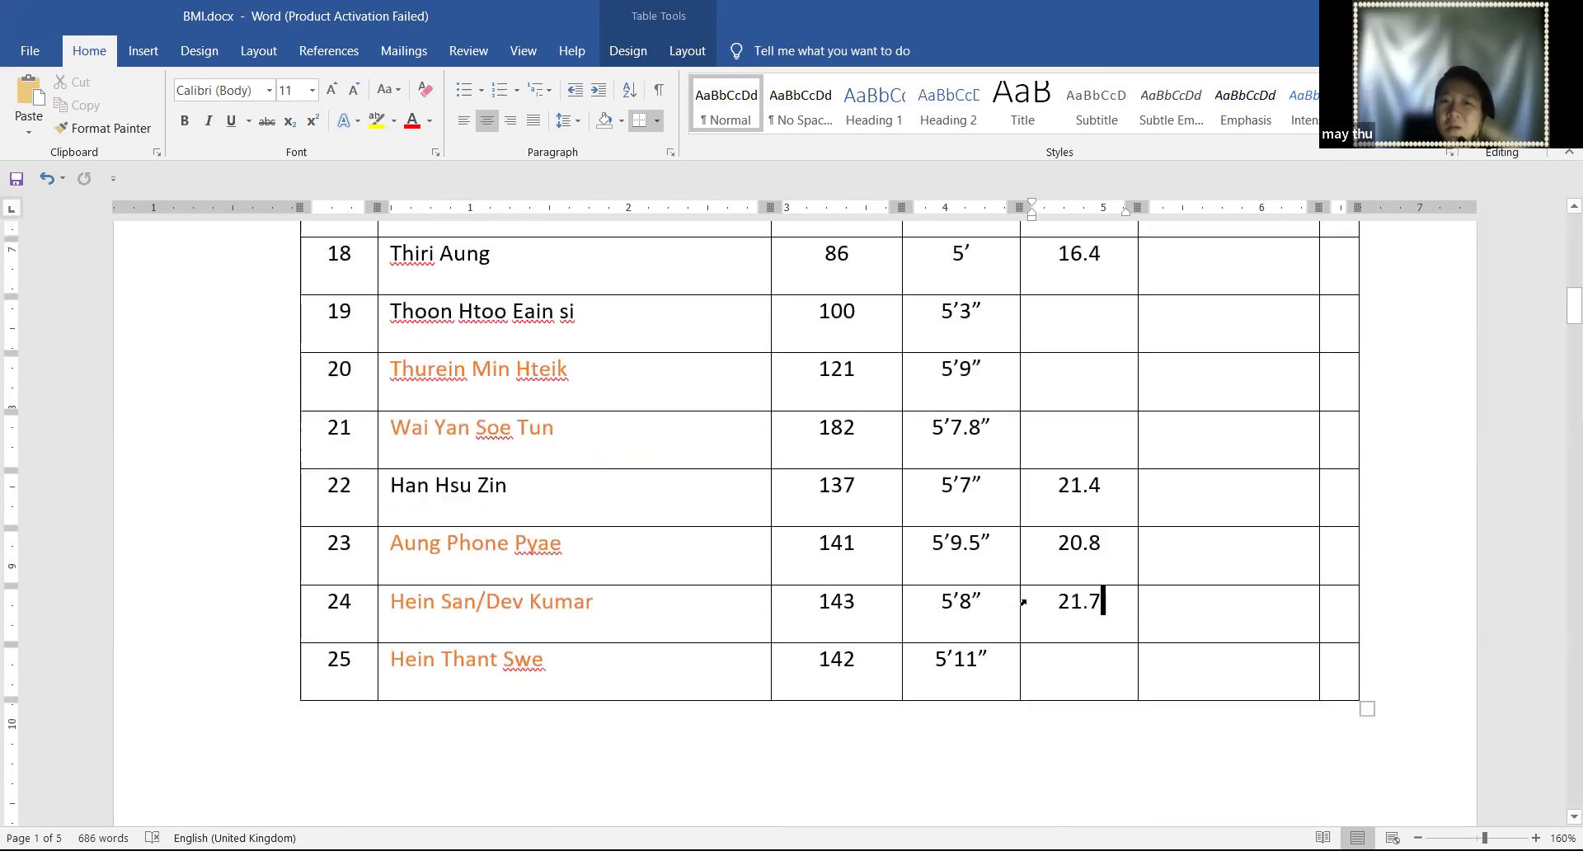
Place the cursor in the BMI cell of row 25 and save the document
scroll(612, 695, "down", 1)
left_click(1068, 592)
left_click(16, 178)
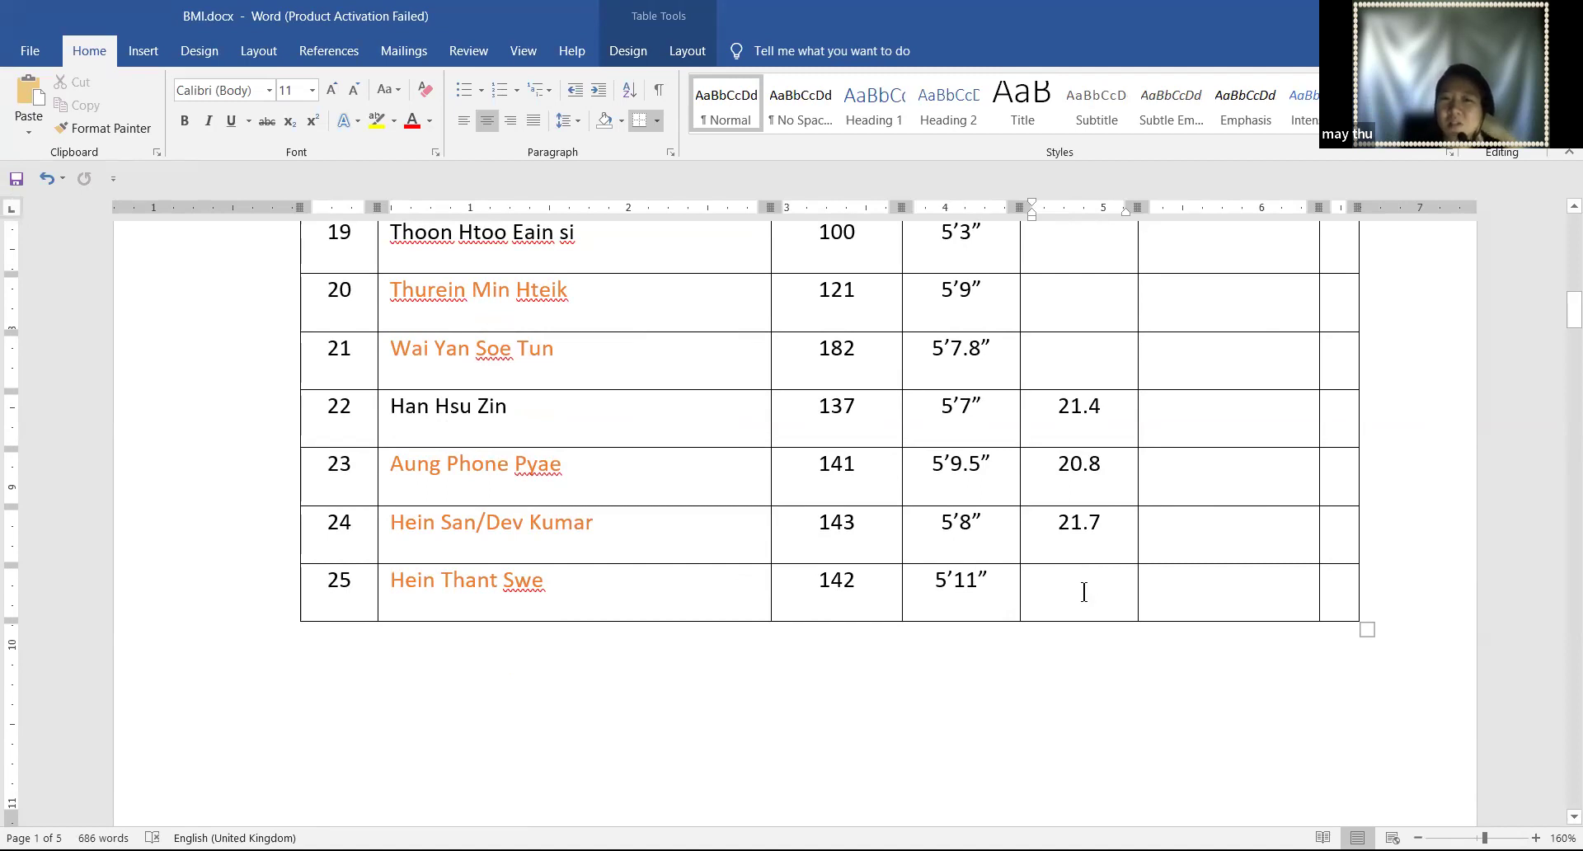
Enter 27.8 as the BMI in row 21 of the table
scroll(1080, 587, "up", 2)
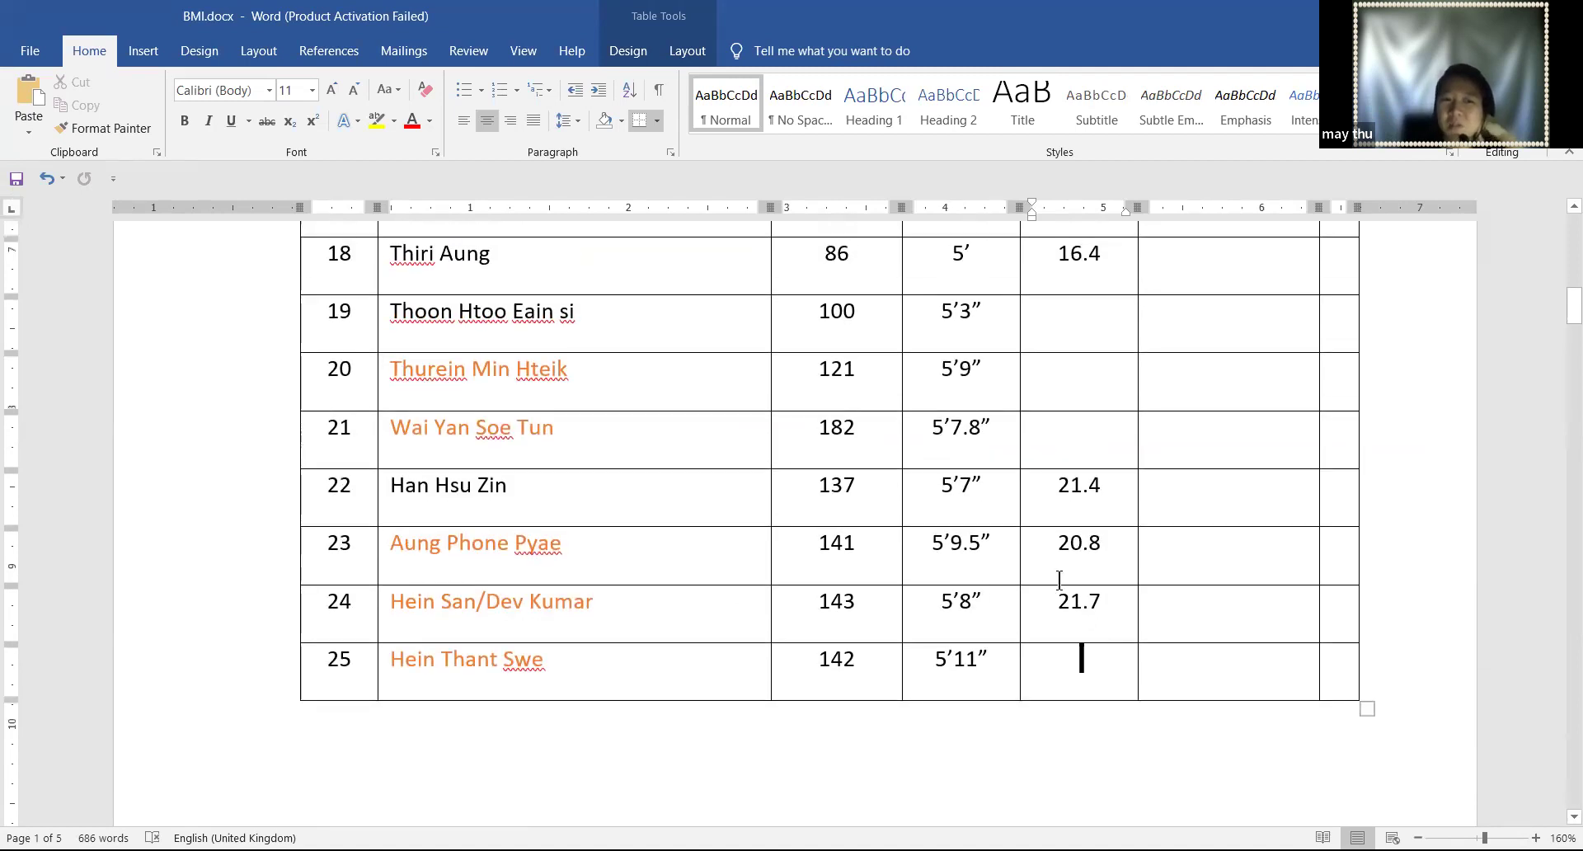
scroll(1062, 574, "up", 2)
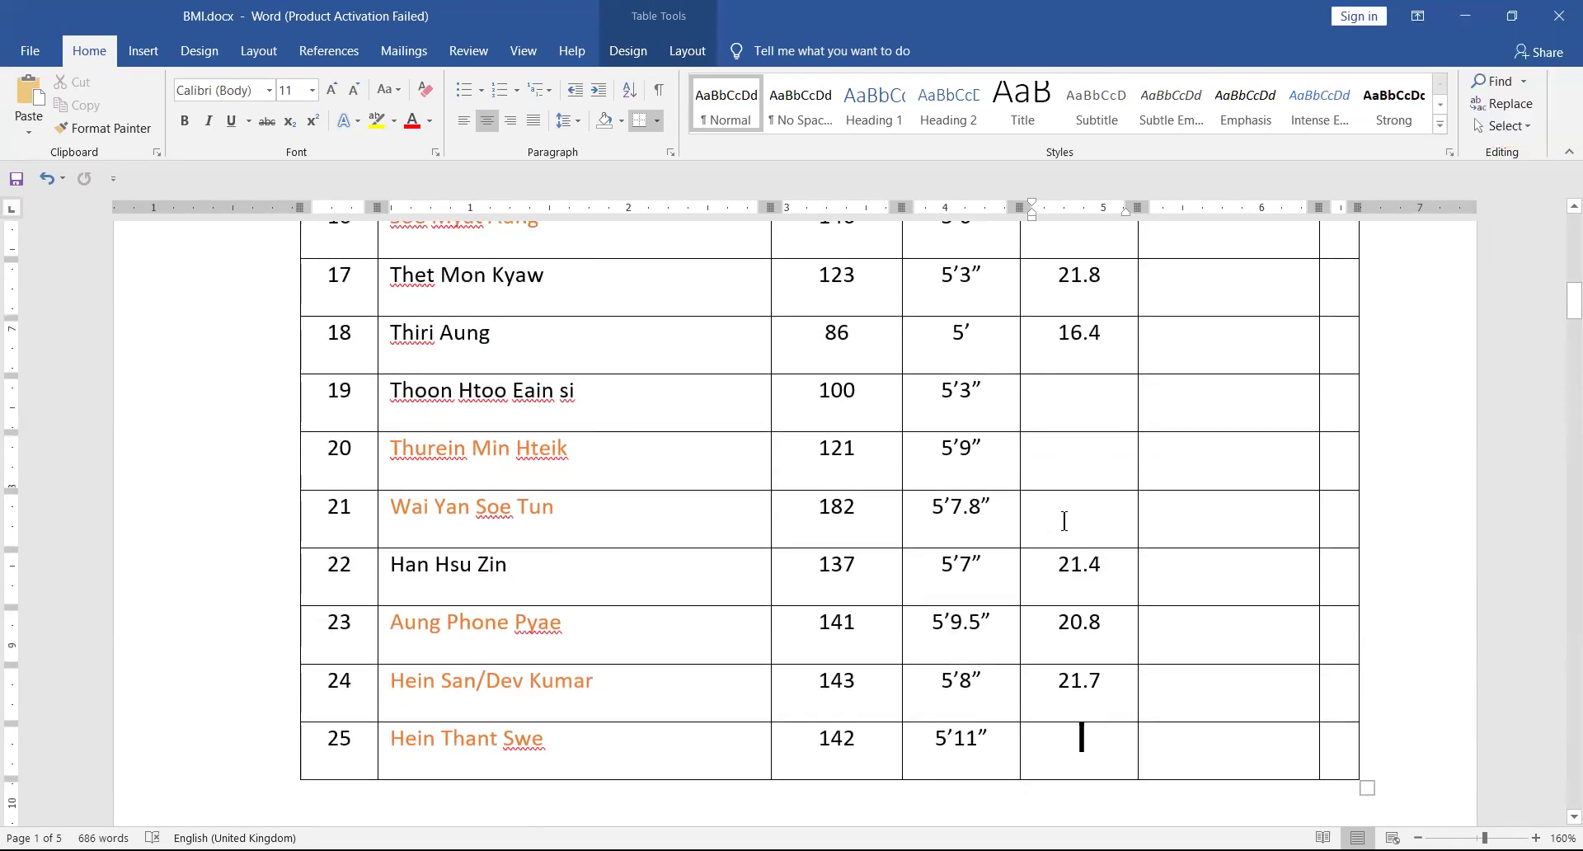
left_click(1055, 521)
type("27.8")
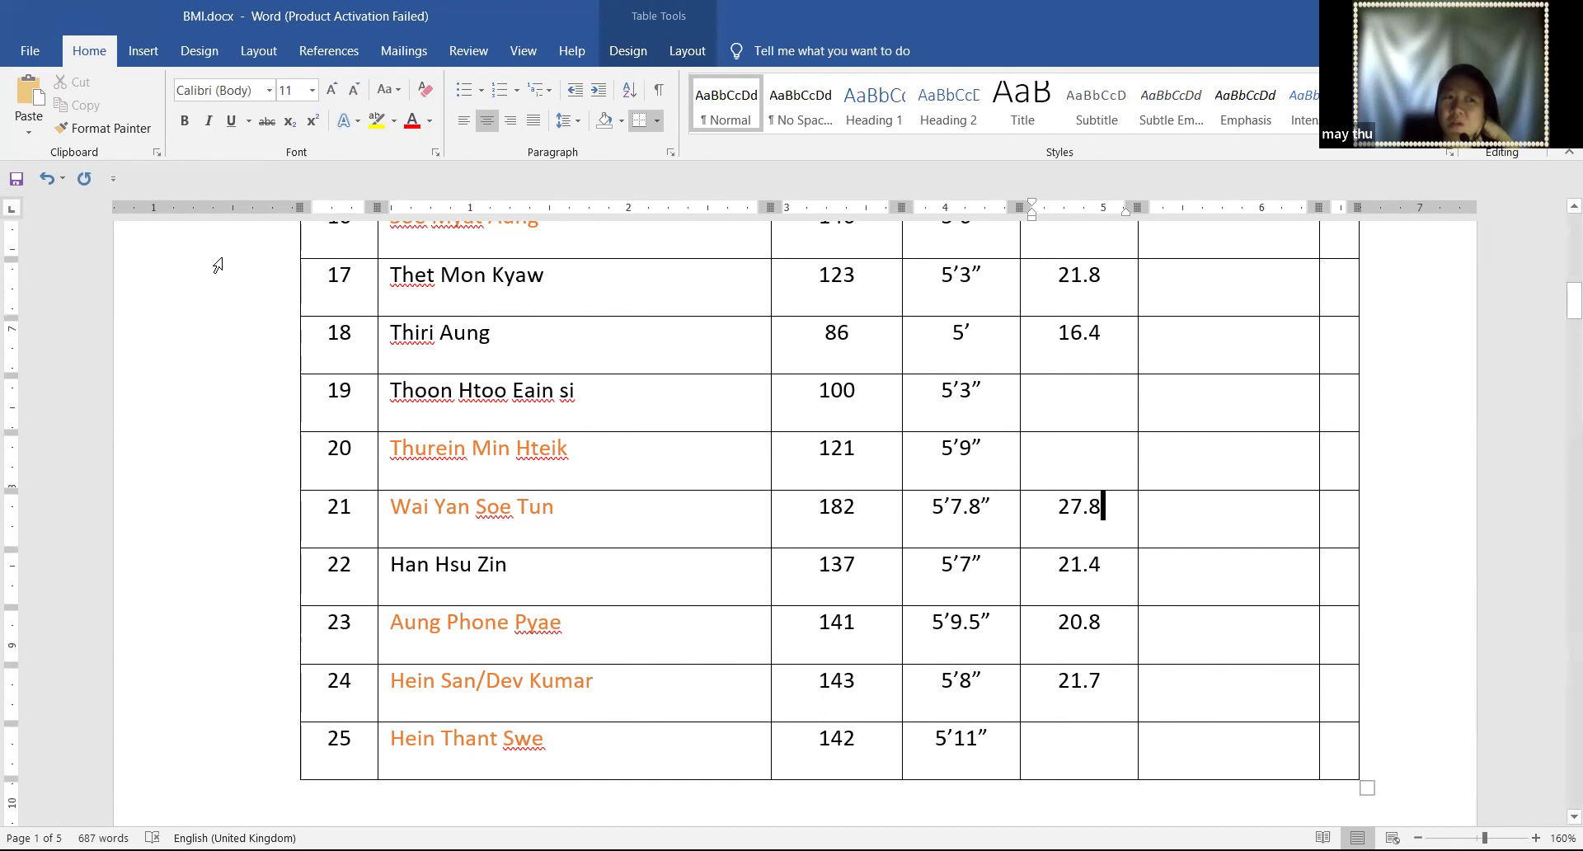
Check the height and weight entries in row 21 of the table
key("Left")
key("Left")
key("Left")
key("Left")
key("Left")
key("Left")
key("Left")
key("Left")
key("Left")
key("Left")
key("Left")
key("Left")
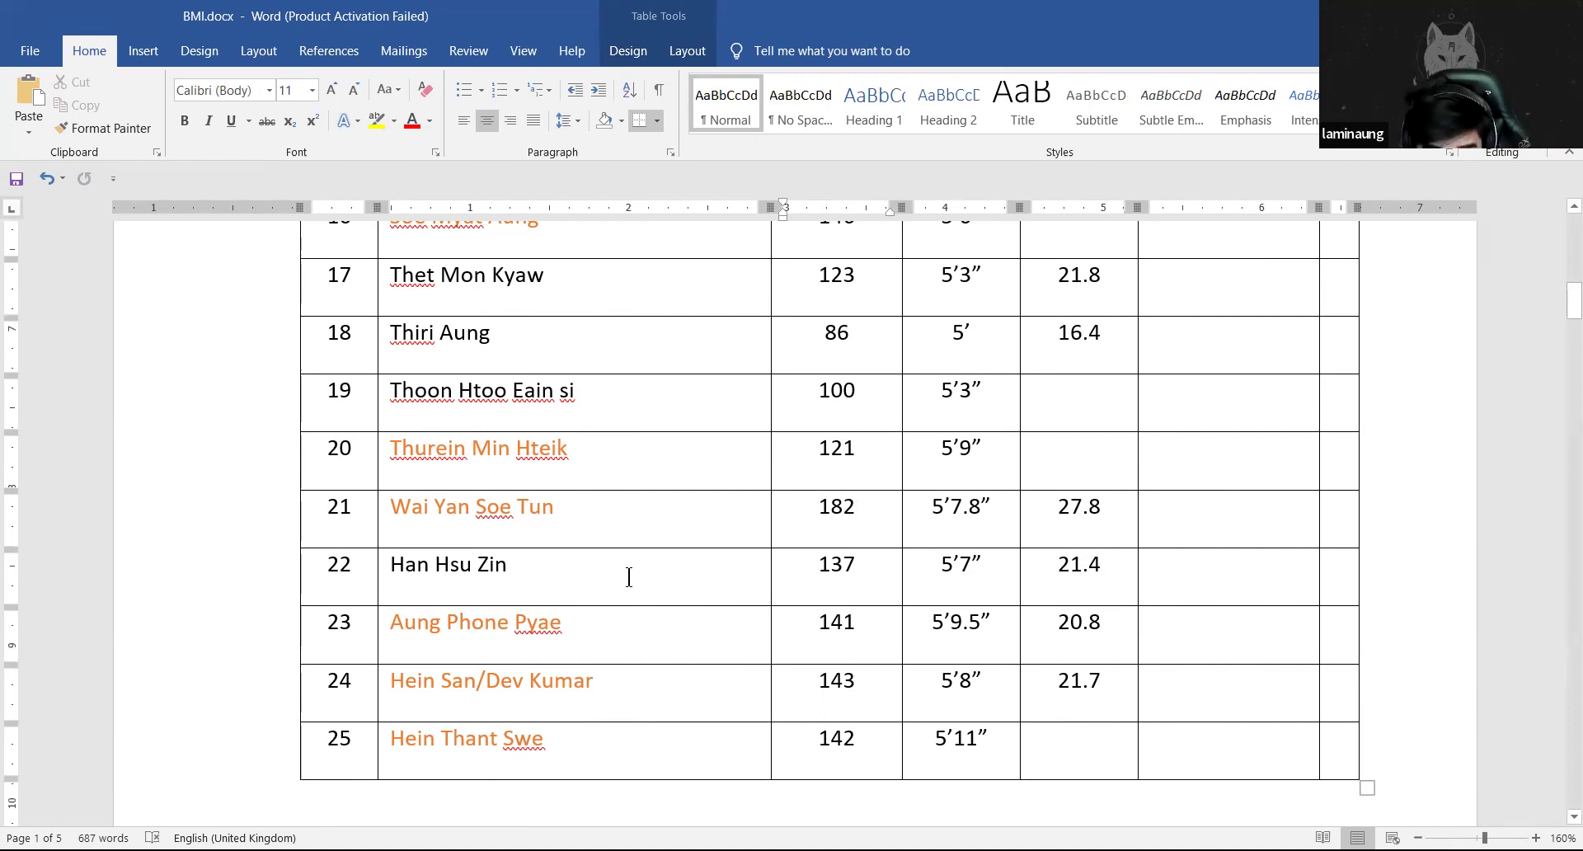
Enter 18.3 as the BMI in row 9 of the table
scroll(629, 577, "up", 5)
scroll(629, 576, "up", 3)
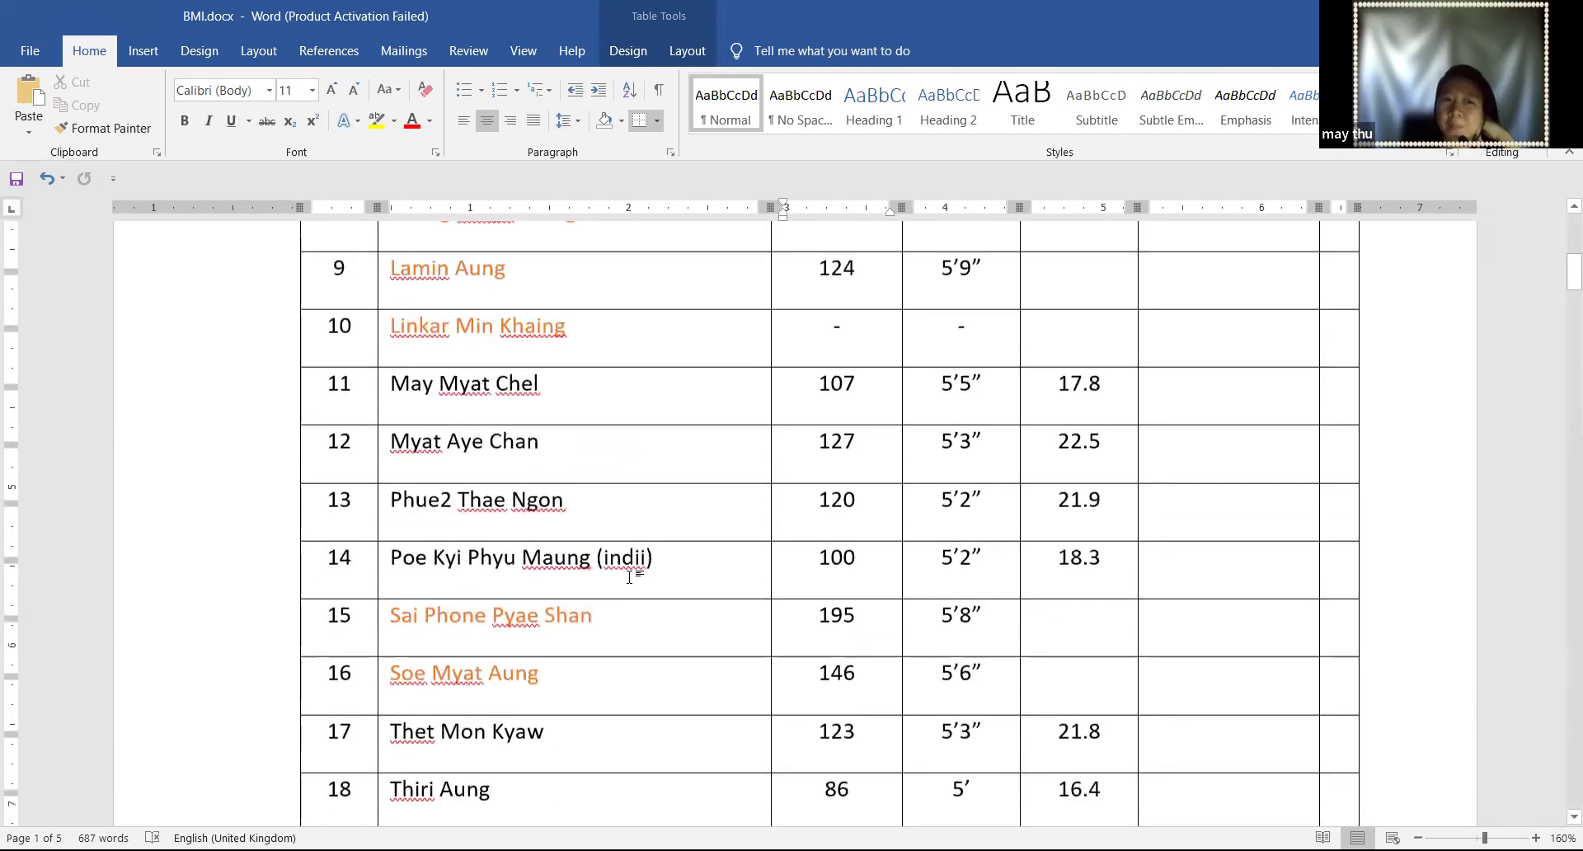
left_click(1060, 368)
type("18.3")
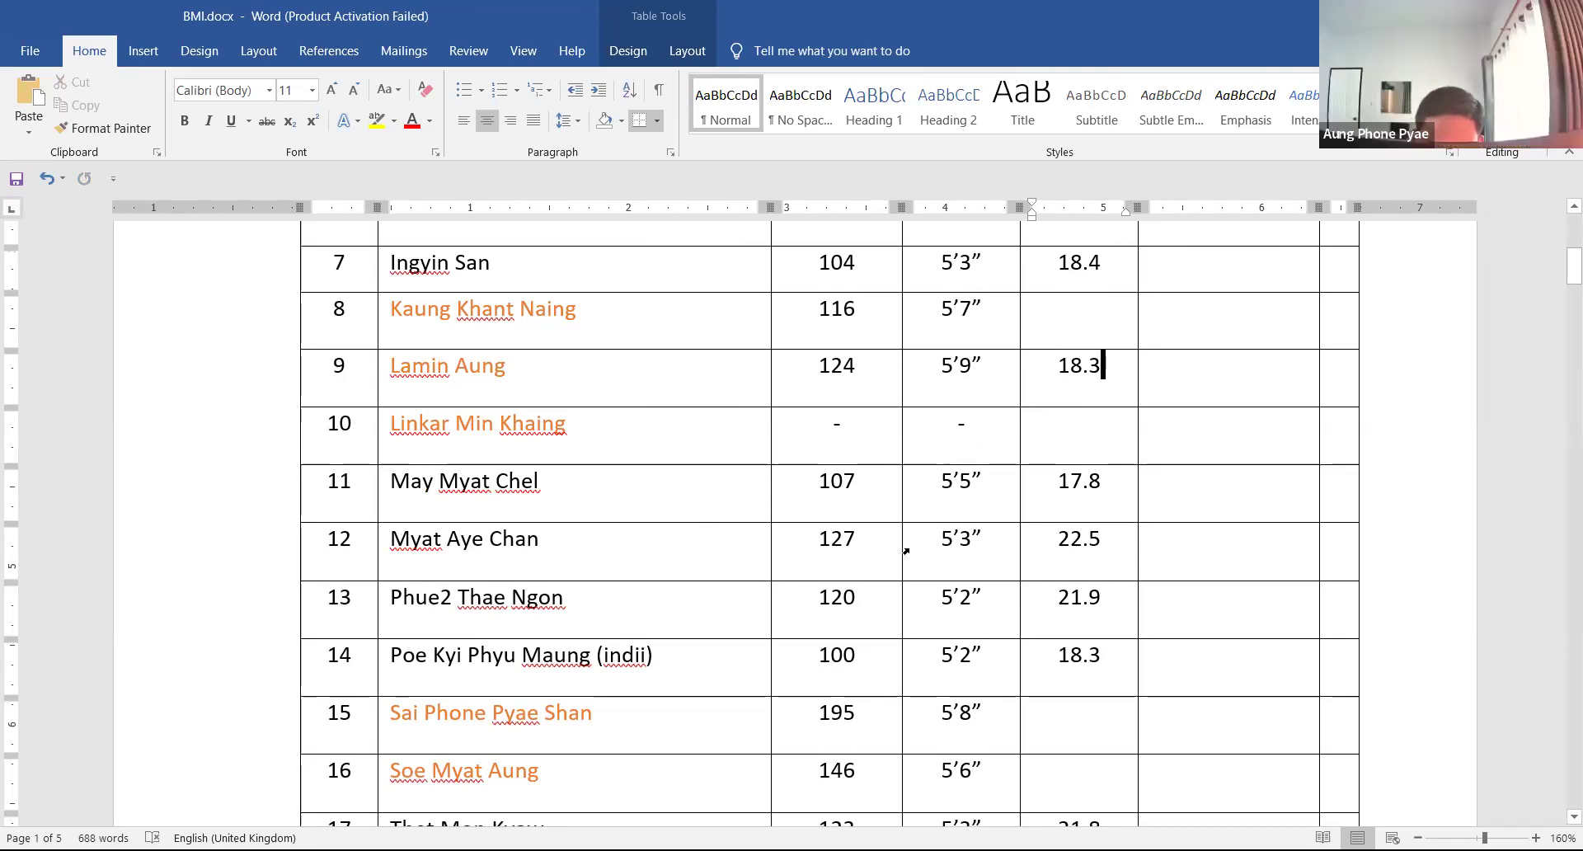
Enter 19.8 as the BMI in row 25 and recheck that row's weight and height
scroll(905, 552, "down", 10)
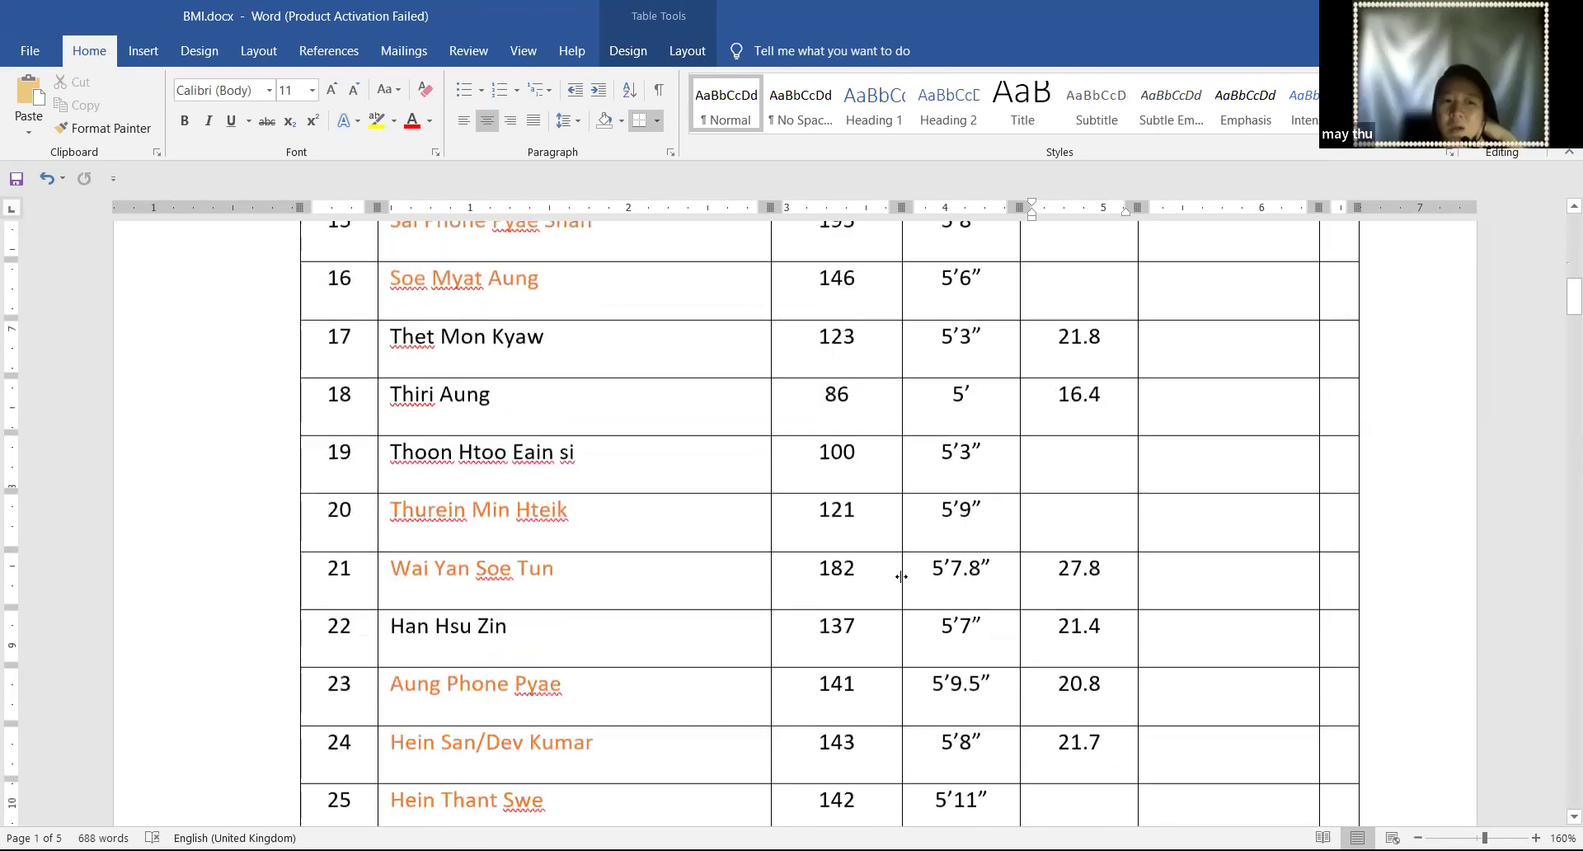
scroll(896, 587, "down", 2)
left_click(1085, 590)
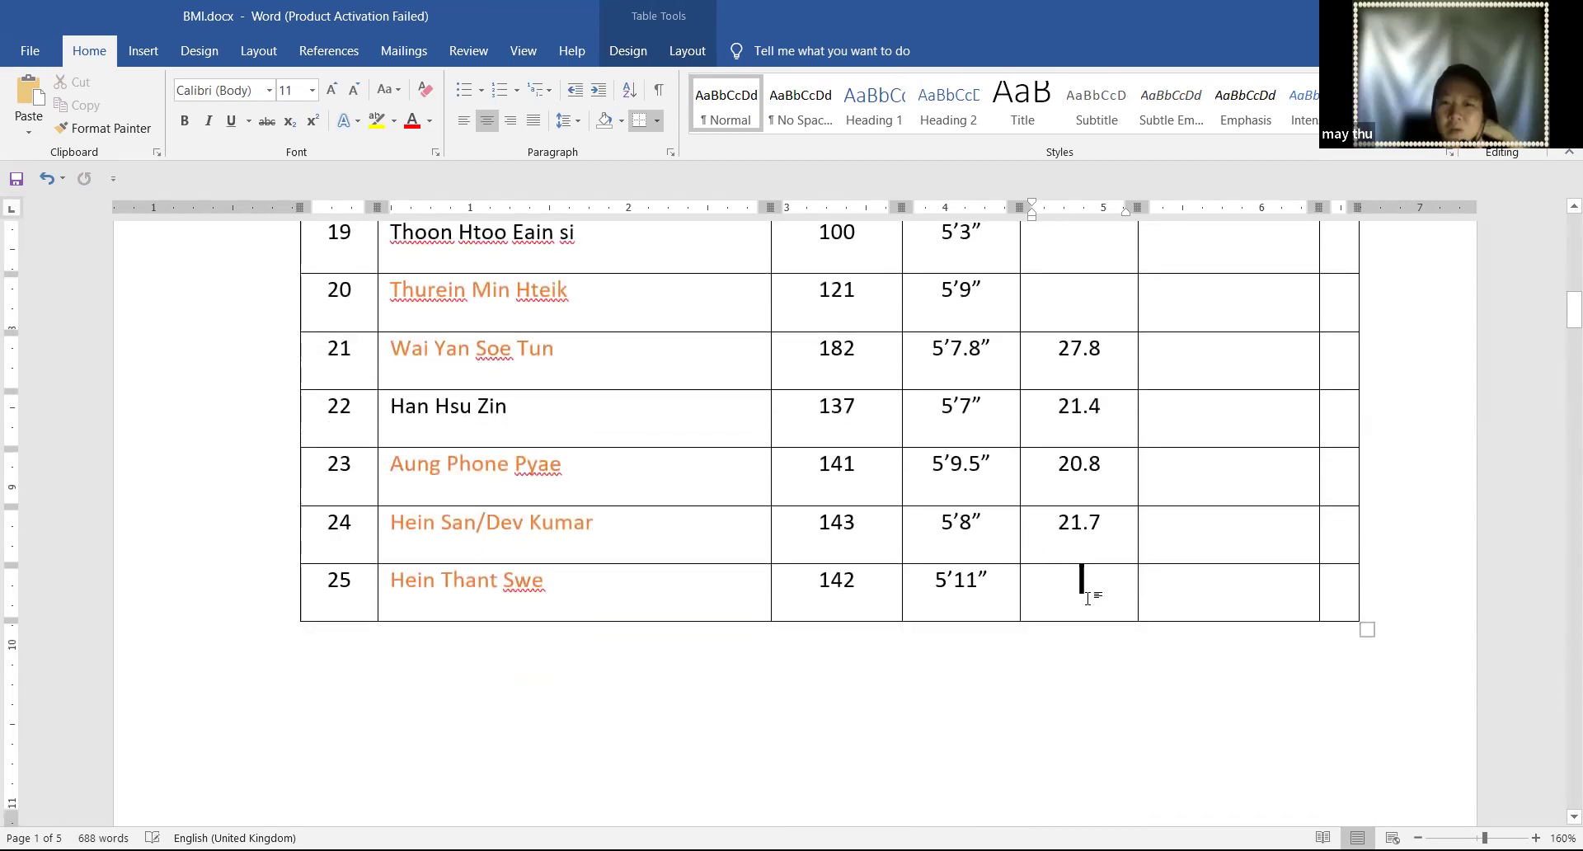
type("19.8")
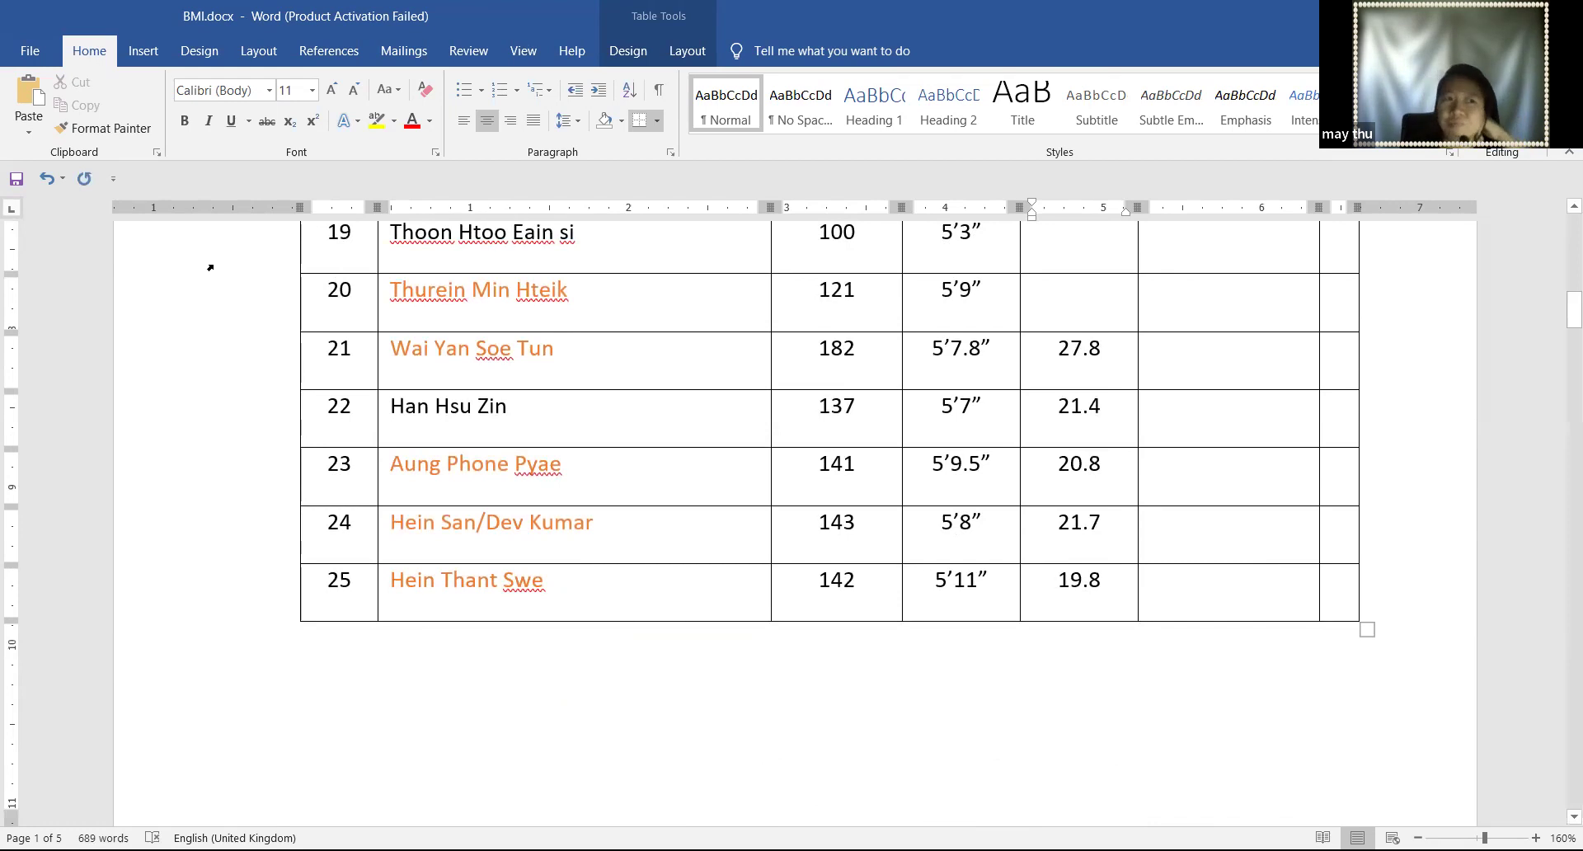
left_click(858, 579)
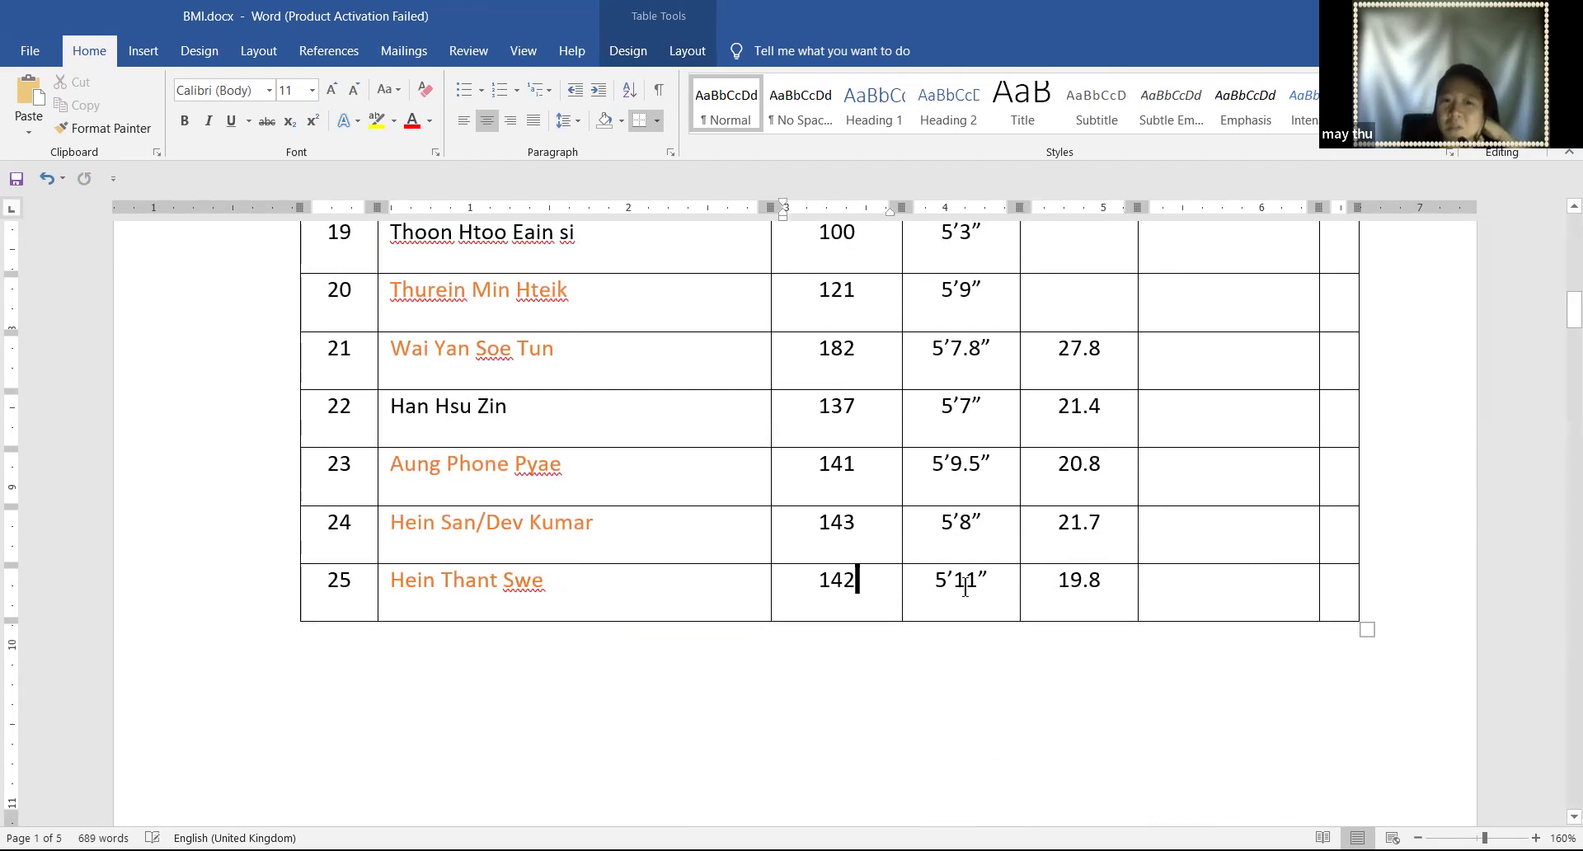
key("Right")
key("Right")
key("Right")
key("Right")
key("Right")
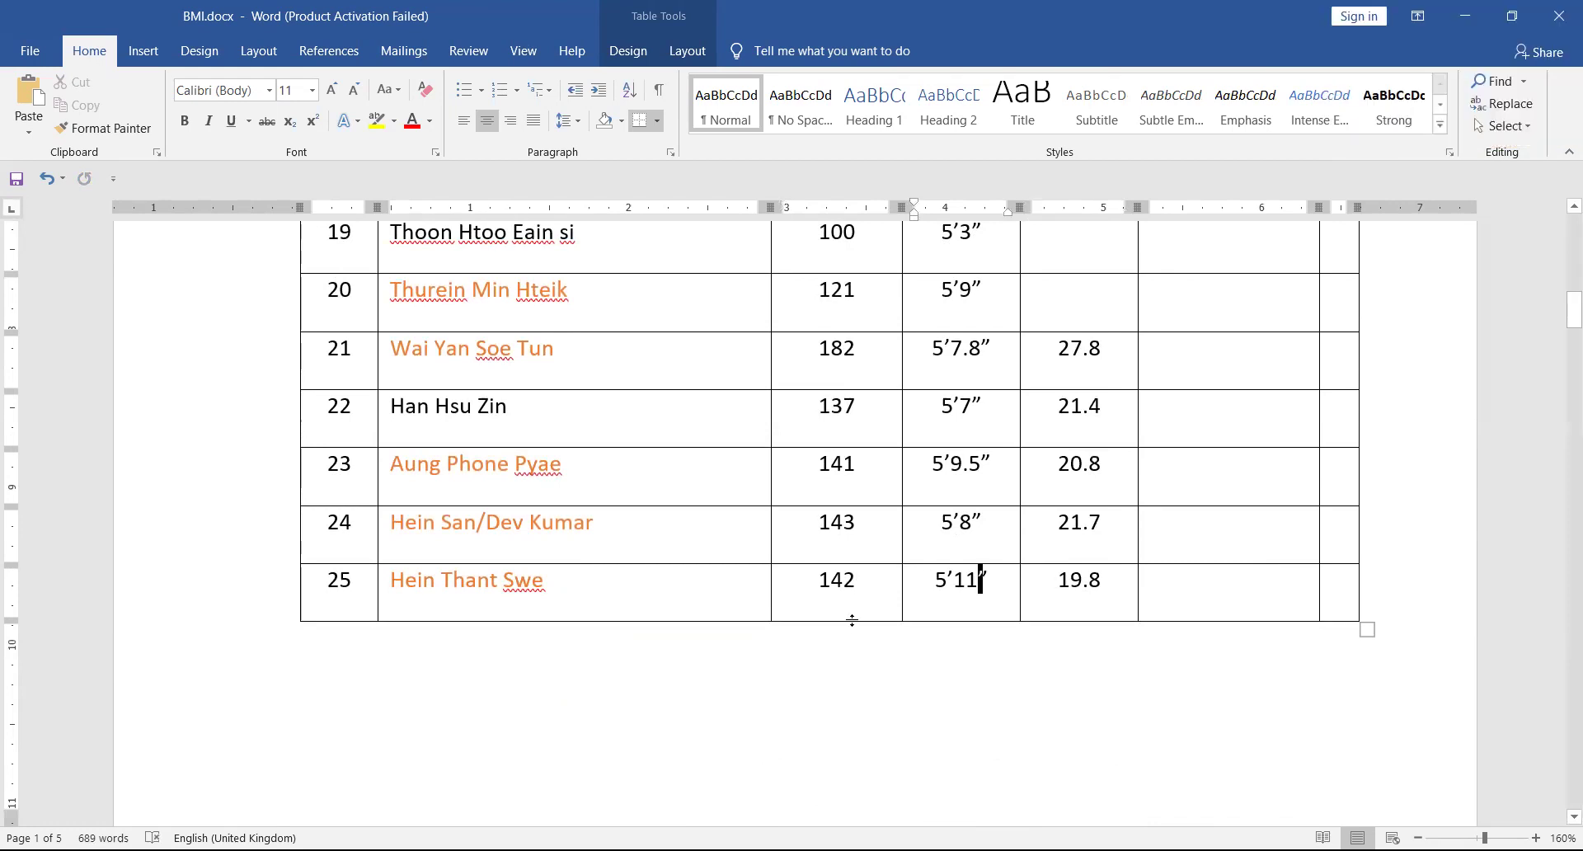
Enter 17.7 as the BMI in row 19 of the table
scroll(940, 569, "up", 2)
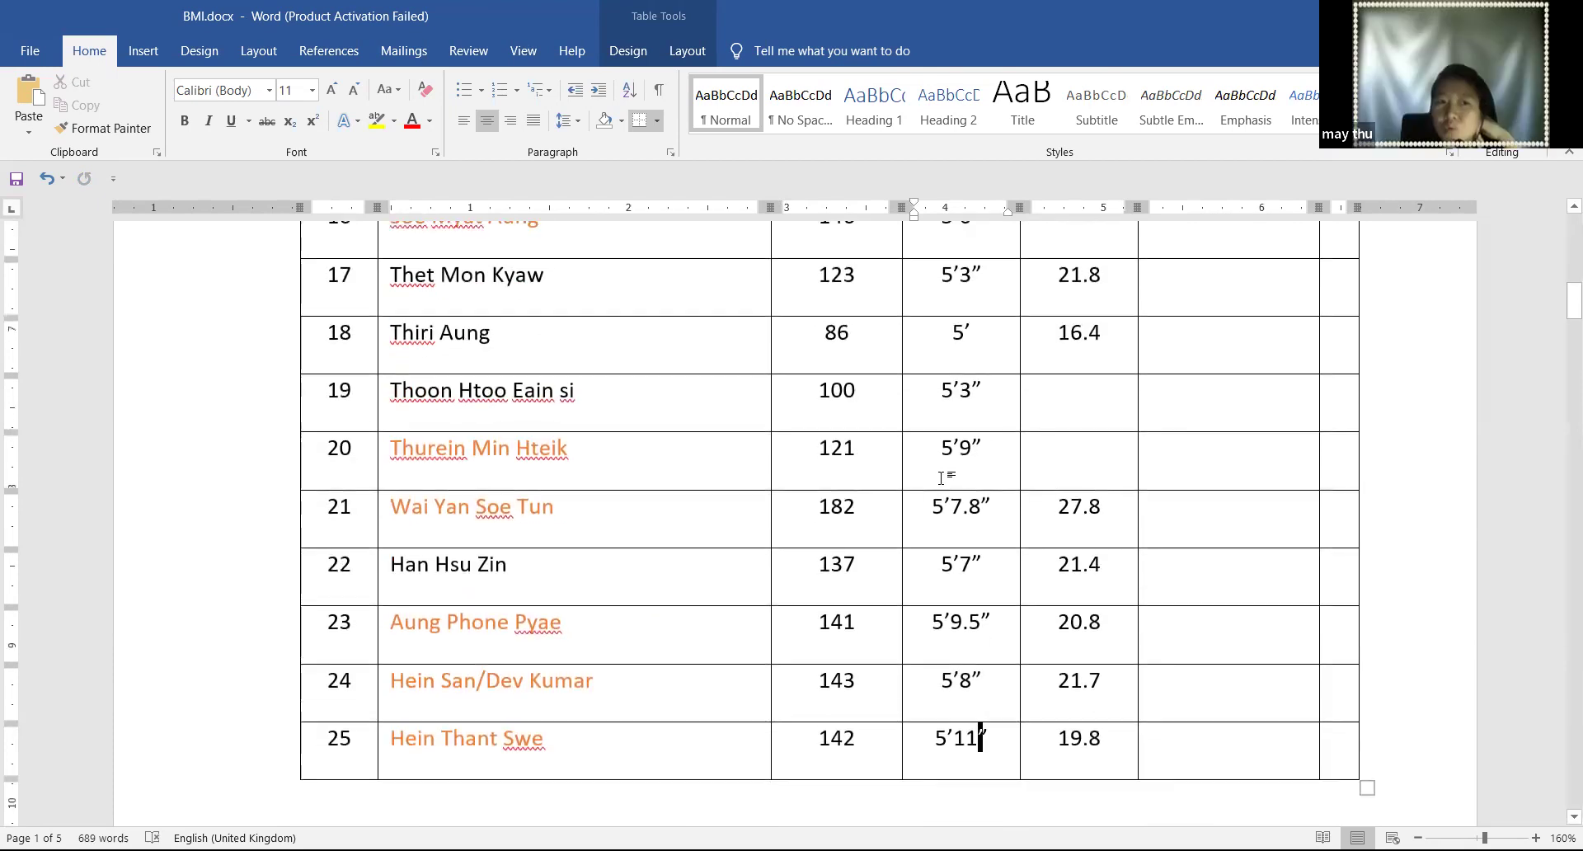
left_click(1042, 428)
type("15.7")
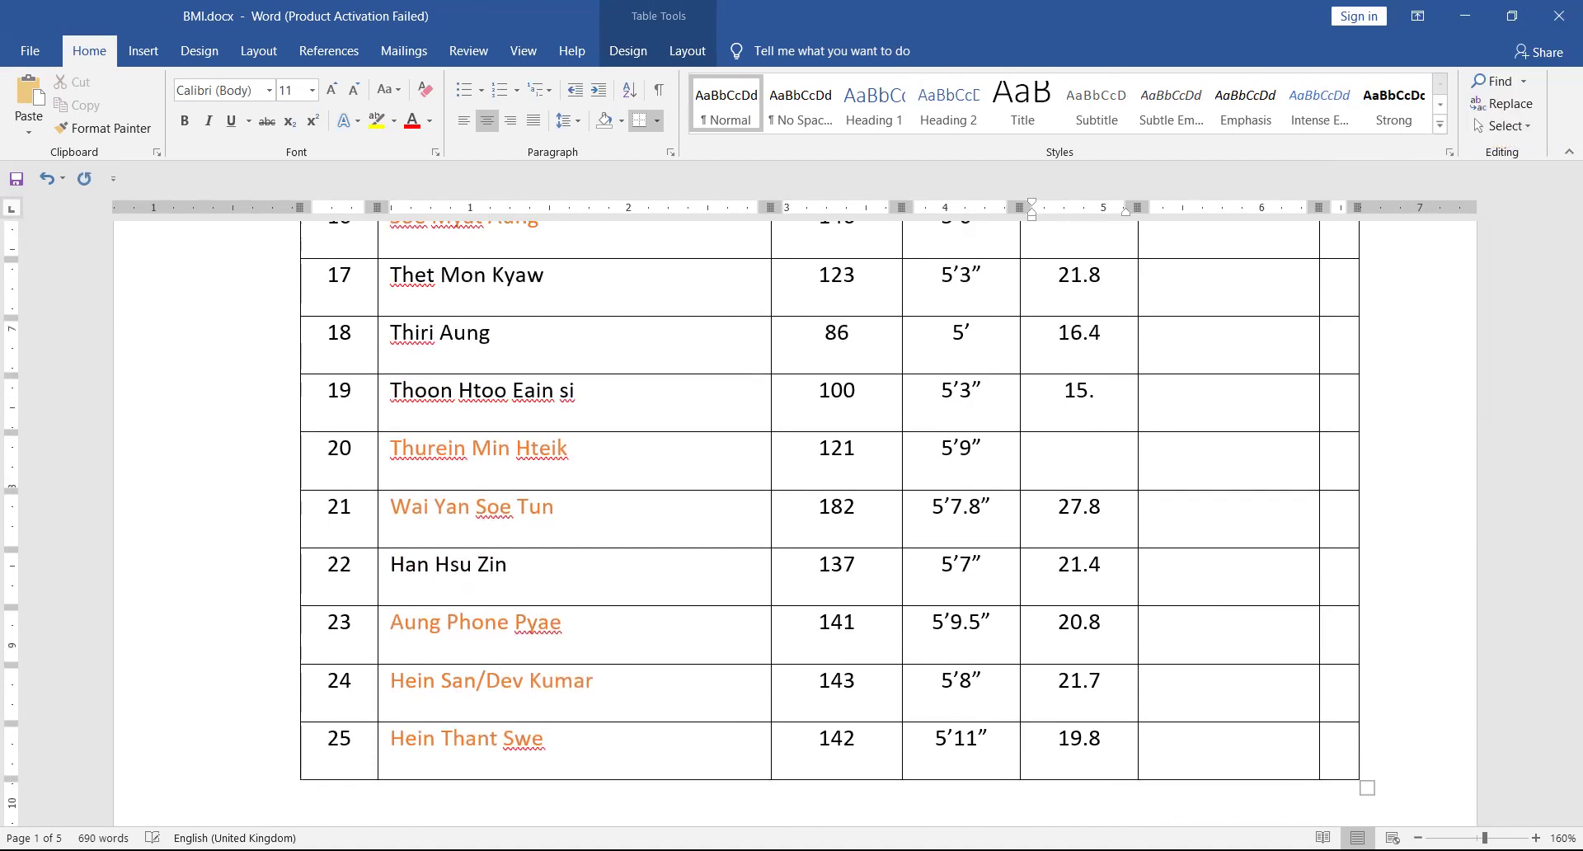
key("BackSpace")
key("BackSpace")
key("BackSpace")
type("7.7")
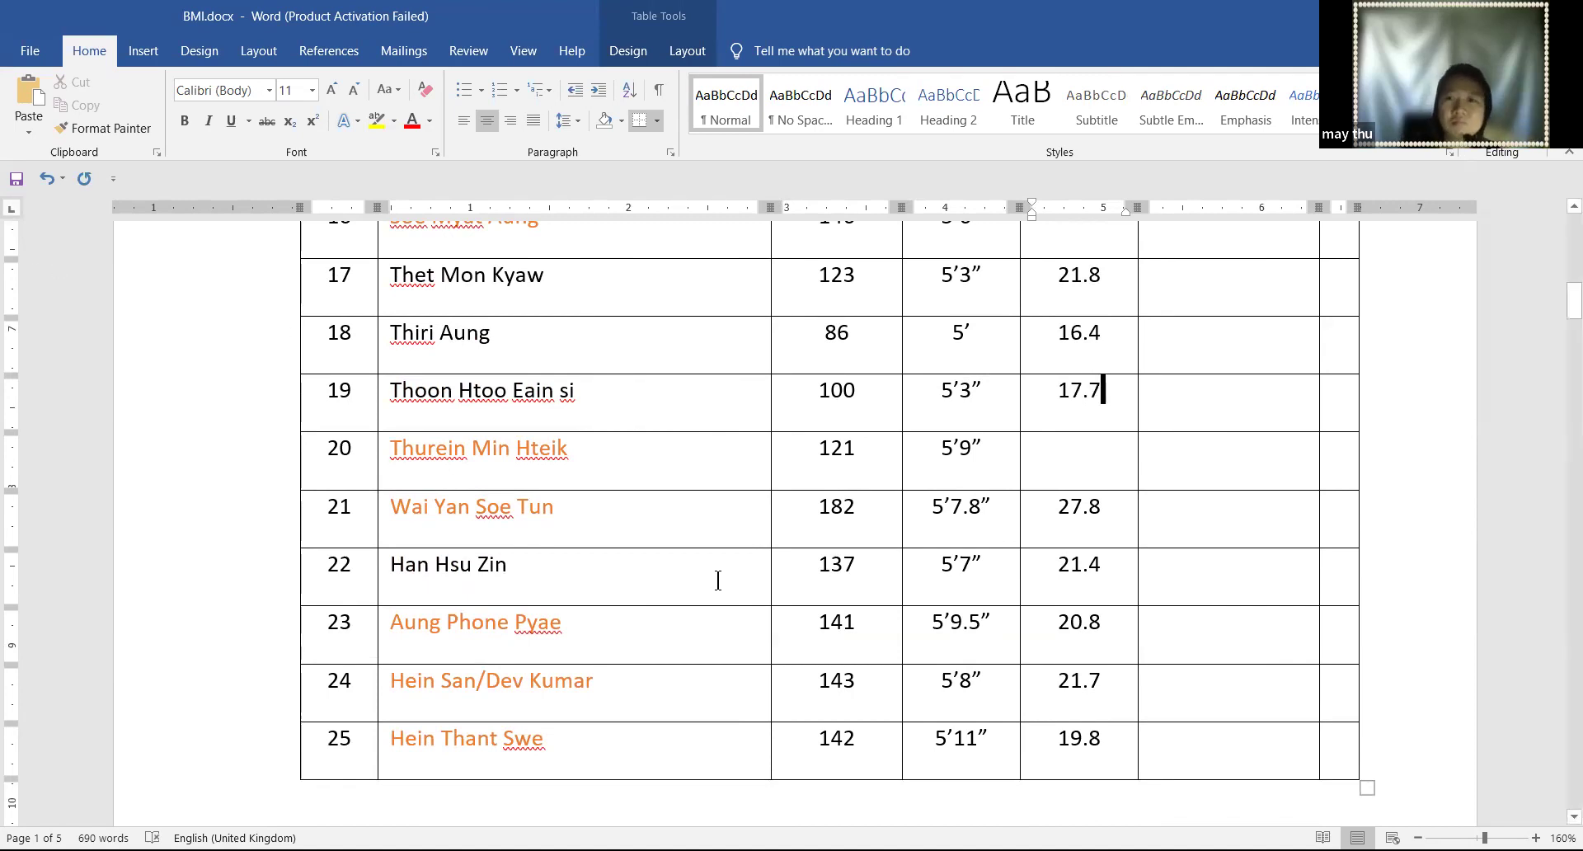
Enter 23.6 as the BMI in row 16 and save the document
scroll(718, 580, "up", 3)
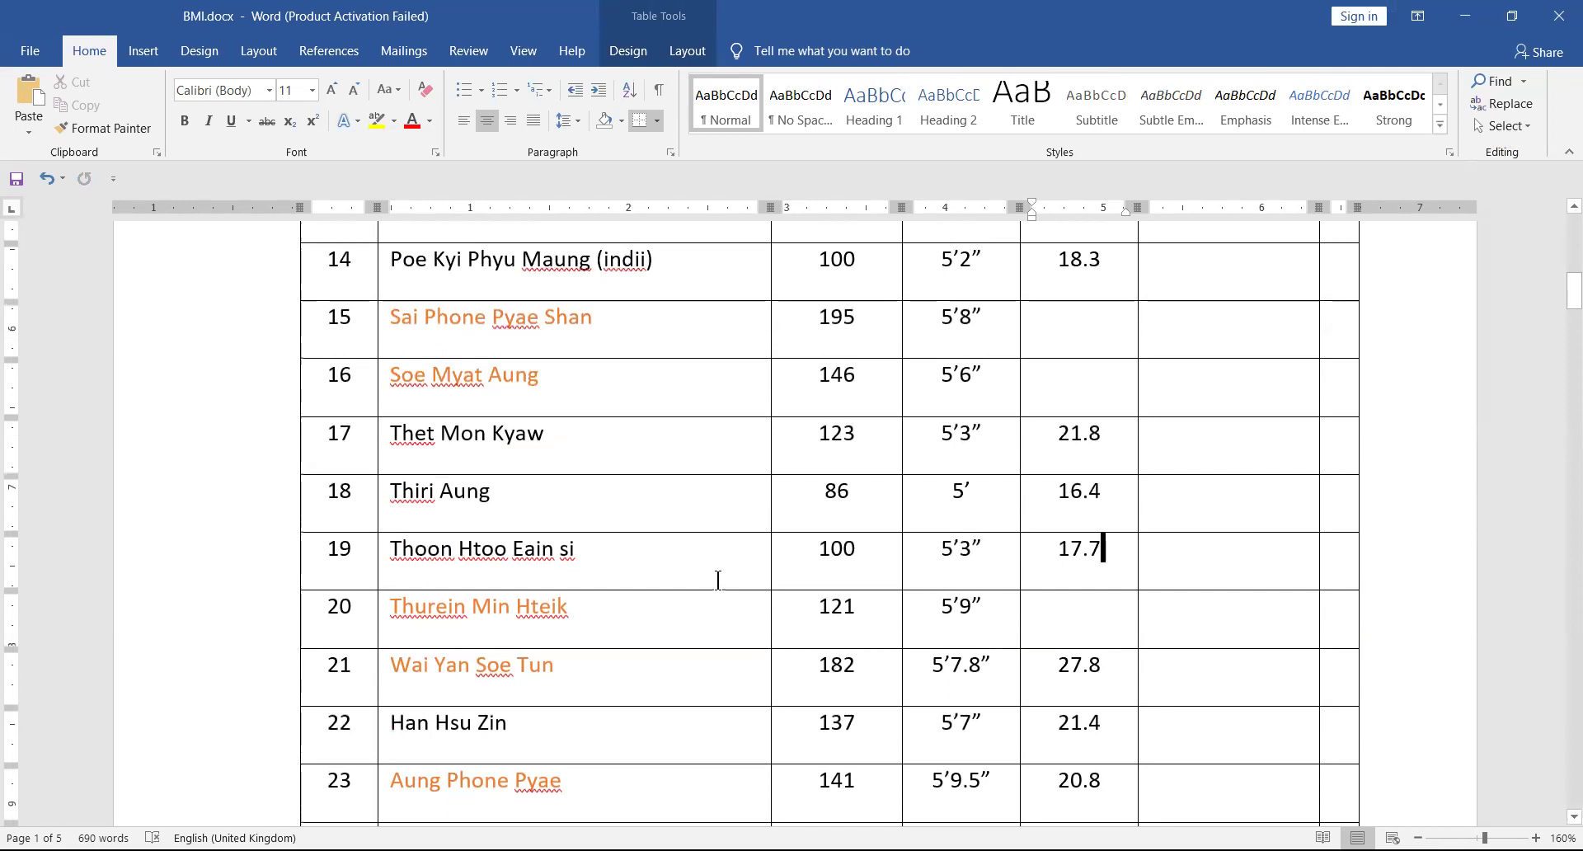
left_click(1056, 380)
type("23")
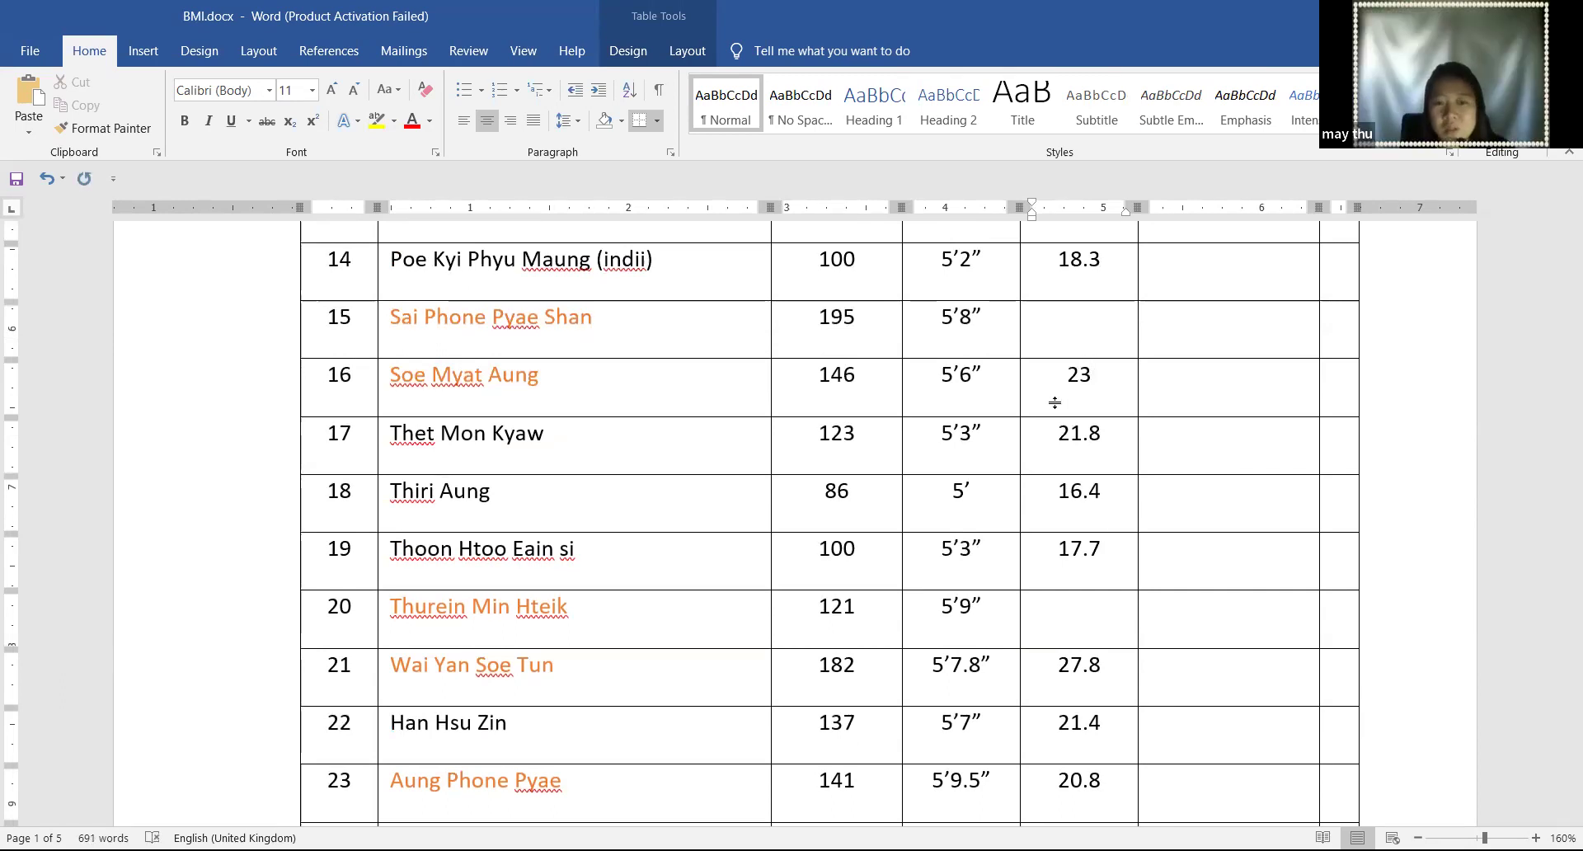
type(".5")
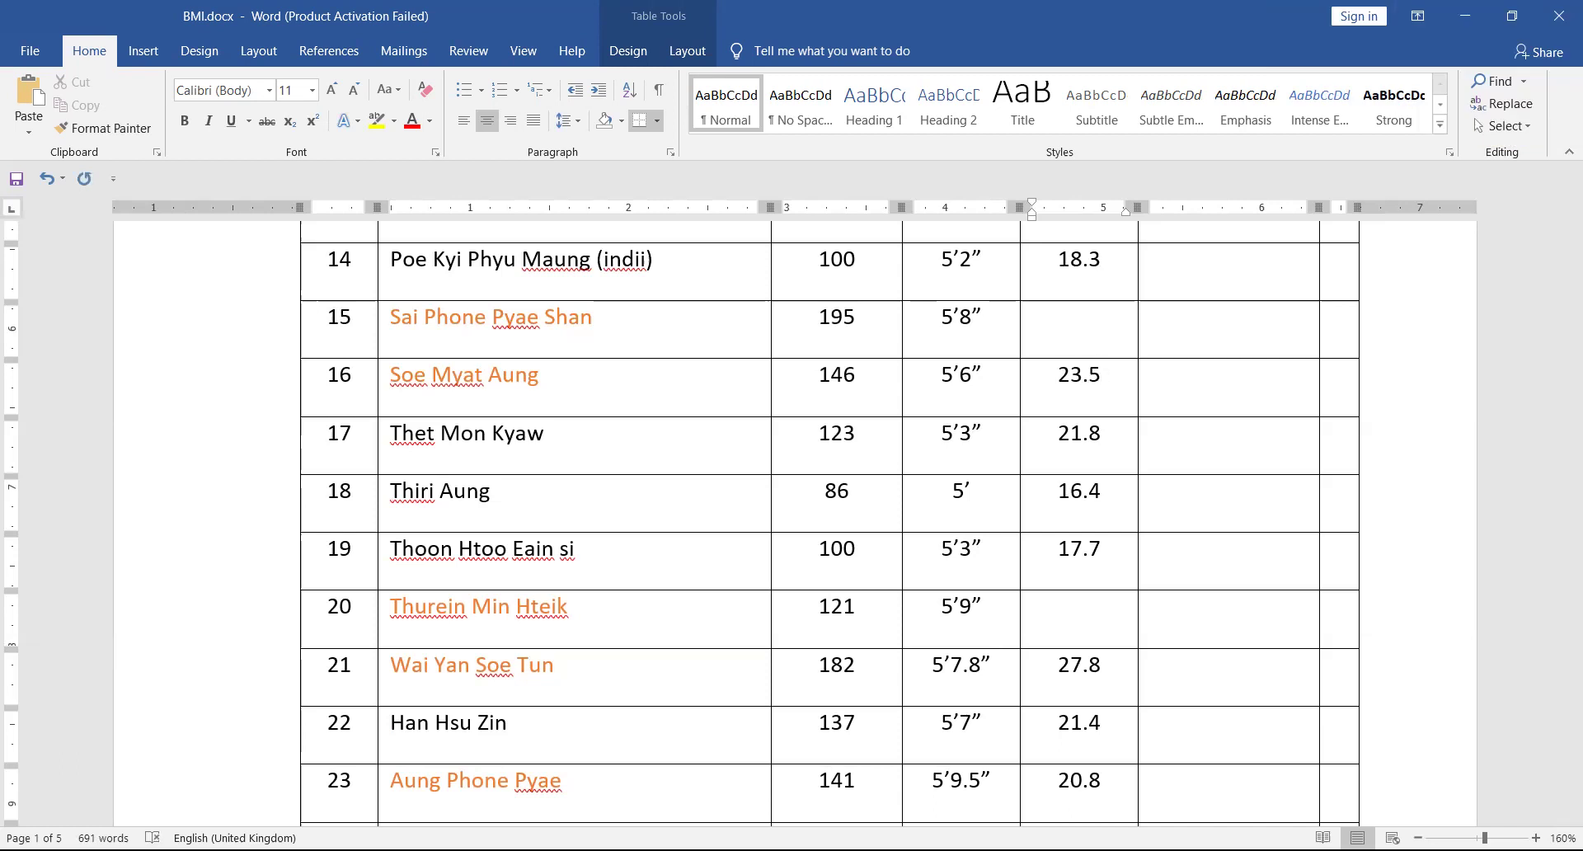
key("BackSpace")
type("6")
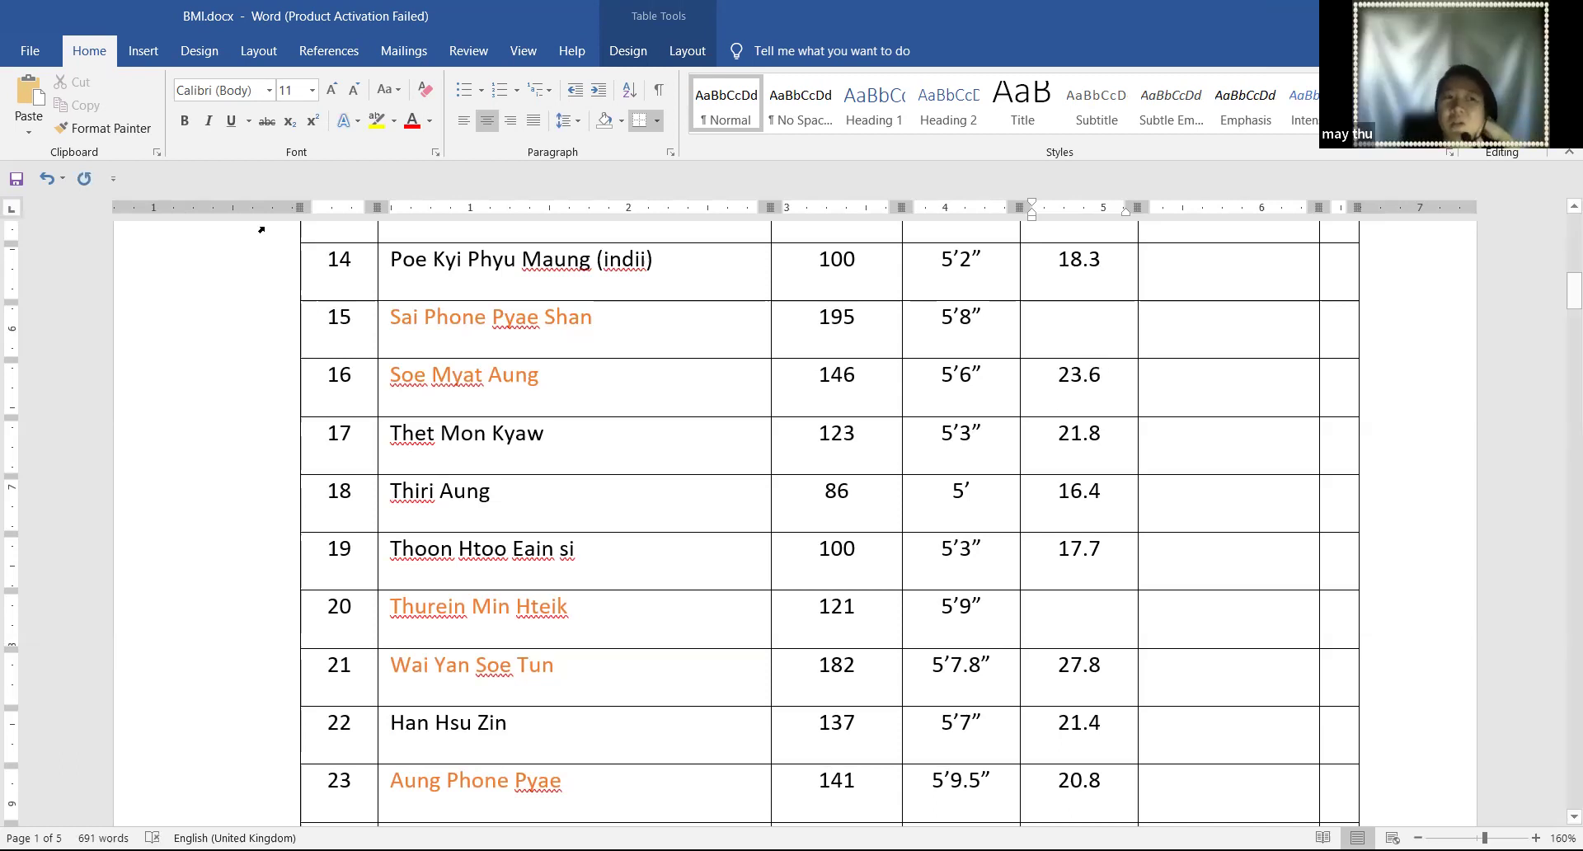
left_click(14, 182)
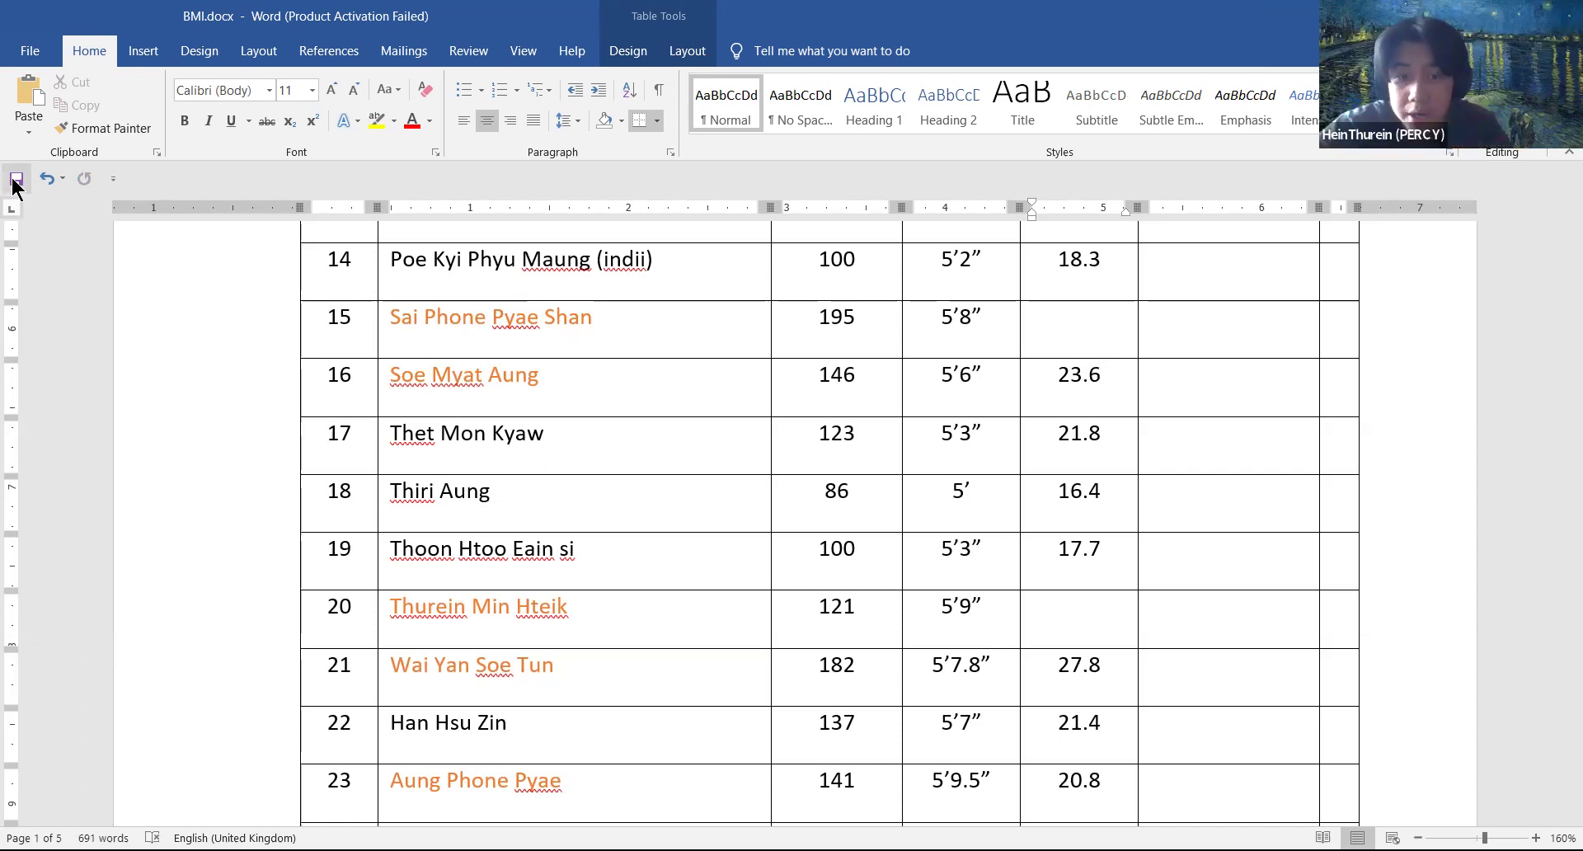
Enter 17.8 as the BMI in row 6 of the table
scroll(560, 453, "up", 5)
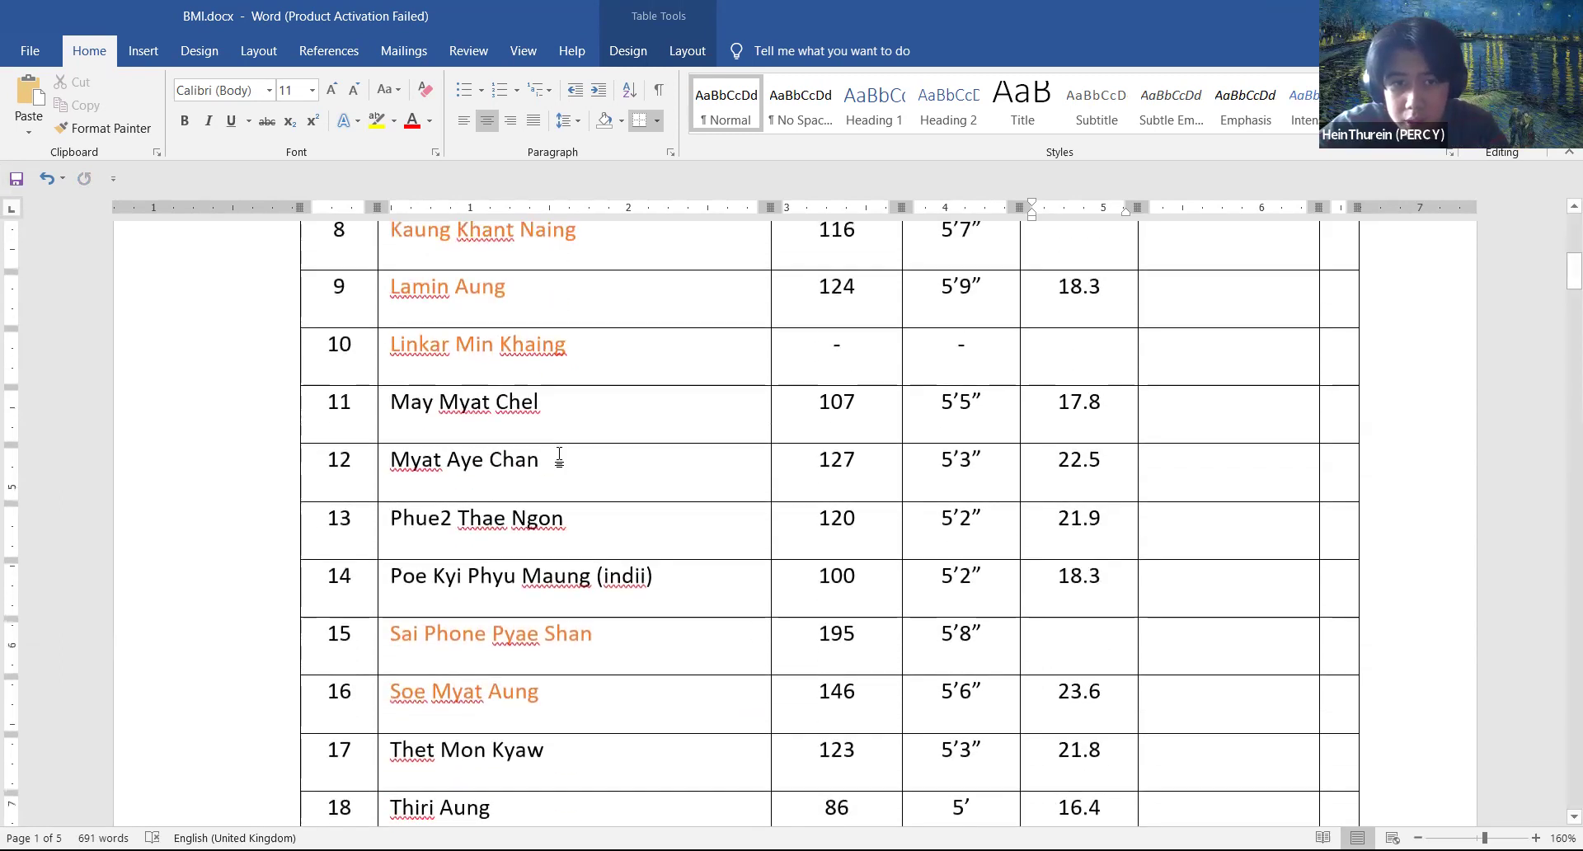
scroll(560, 453, "up", 2)
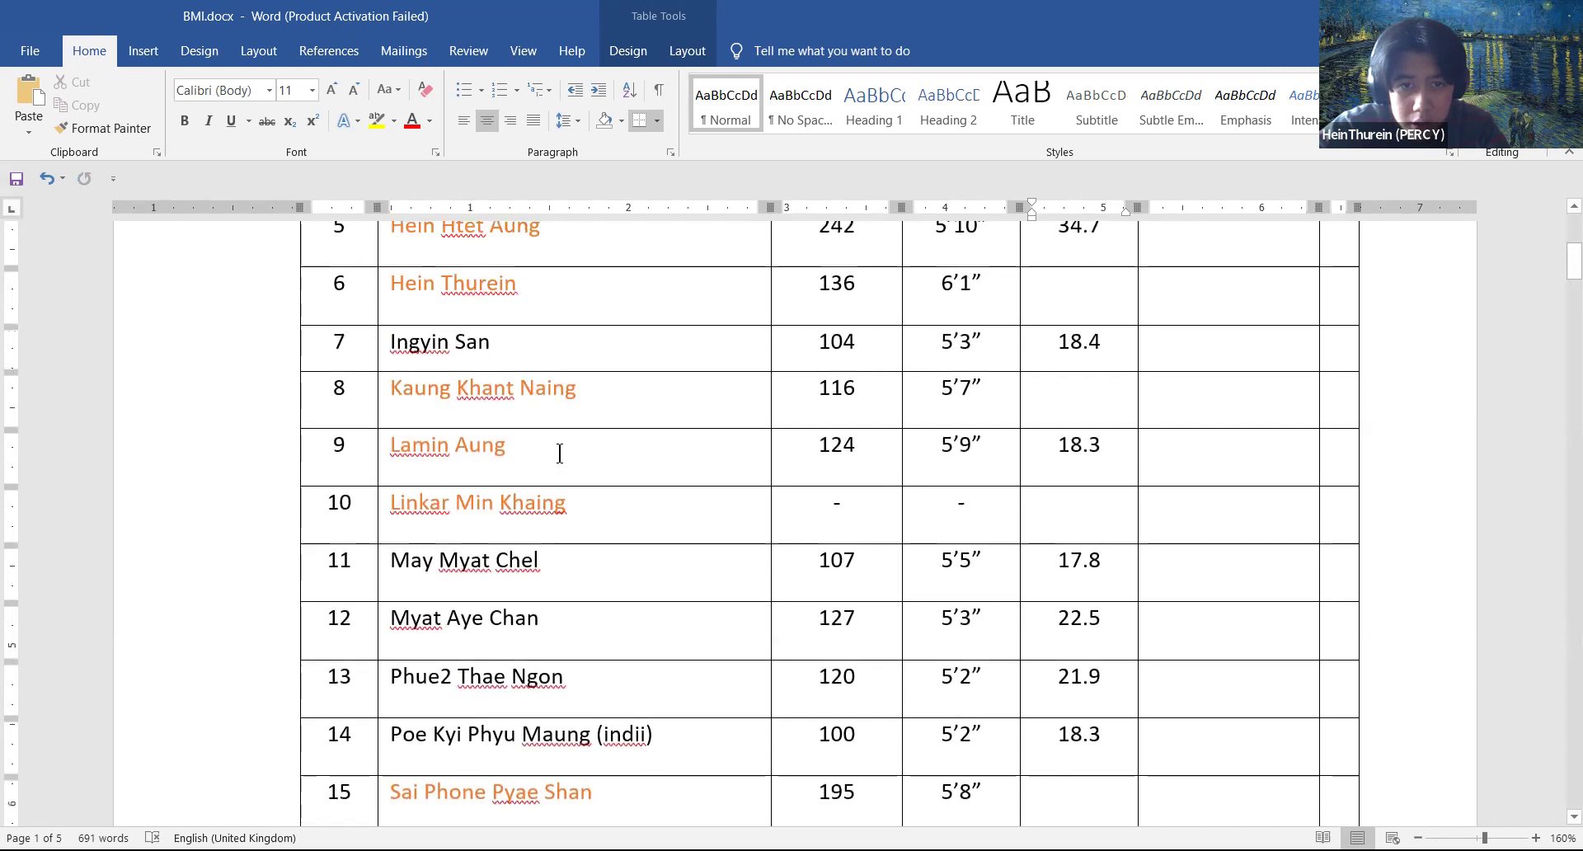
scroll(560, 452, "up", 3)
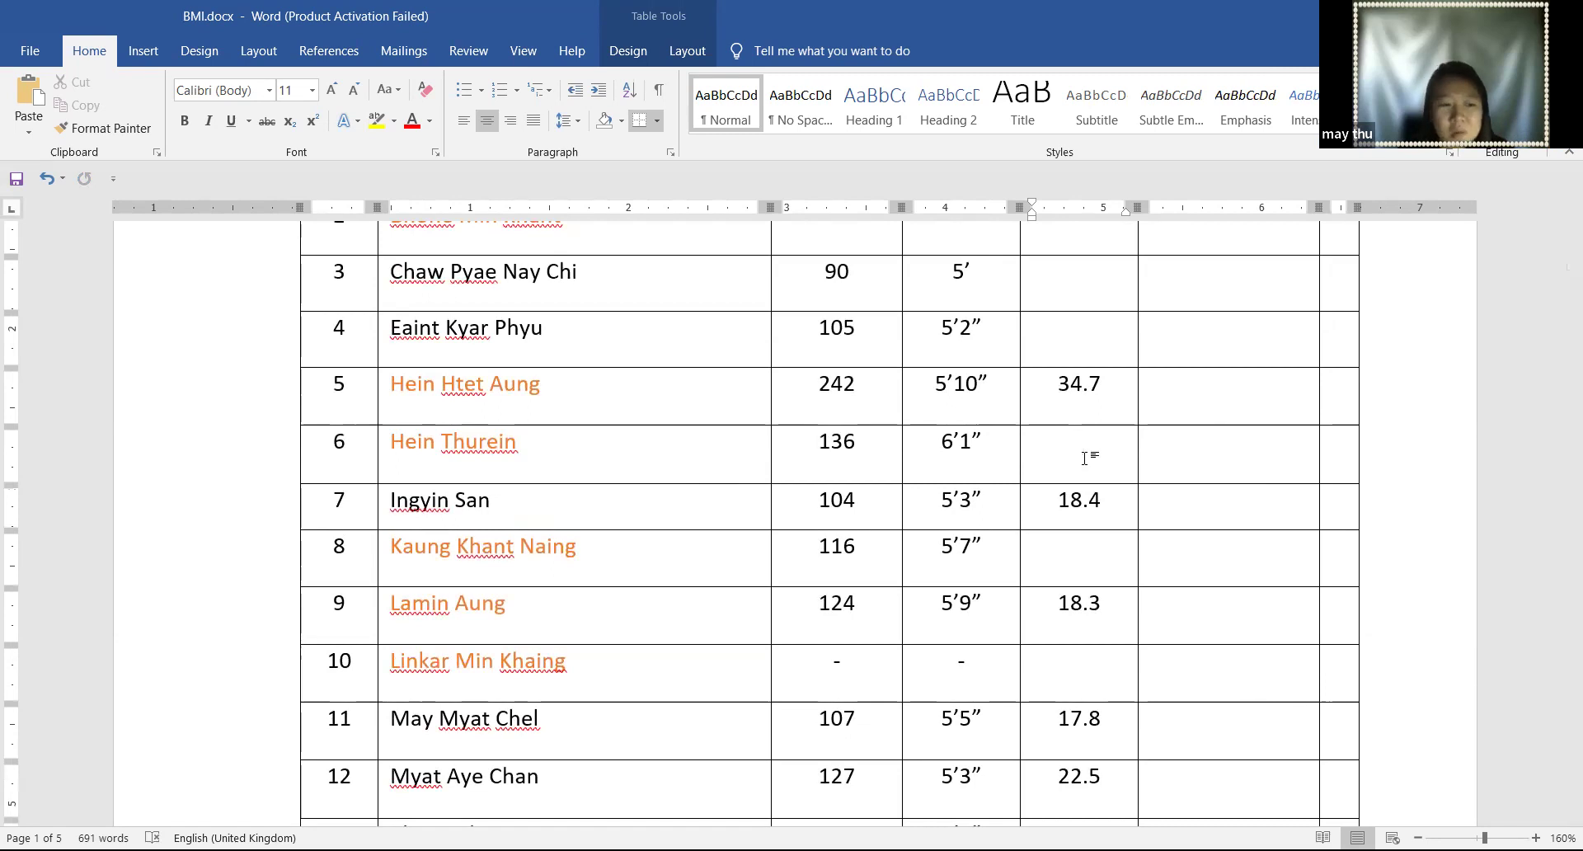
type("17.8")
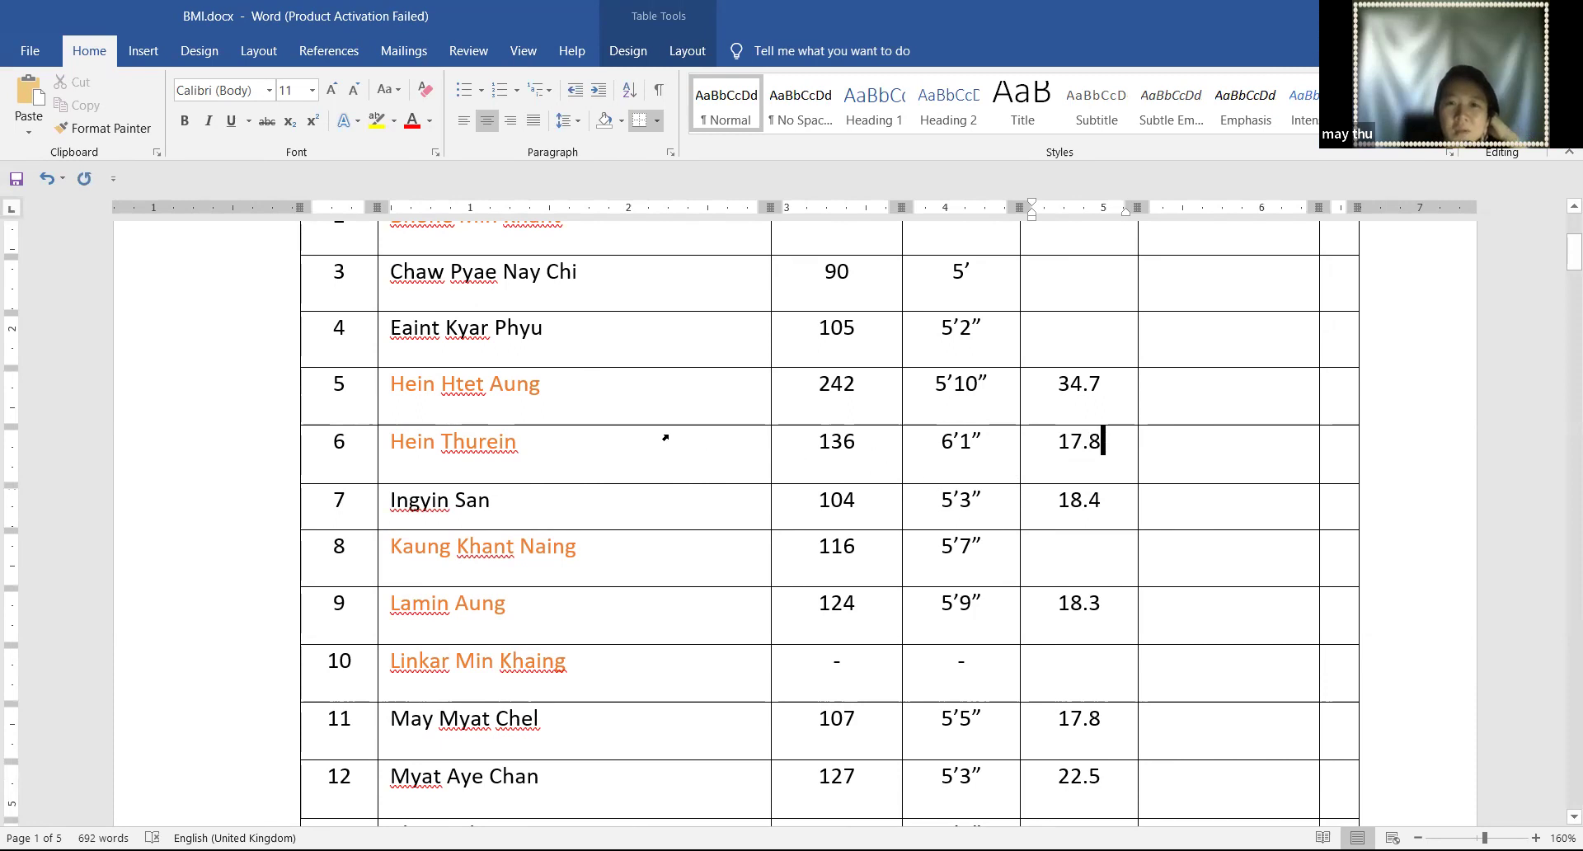
Enter 24.1 as the BMI in row 1 of the table
scroll(665, 438, "up", 4)
left_click(1072, 326)
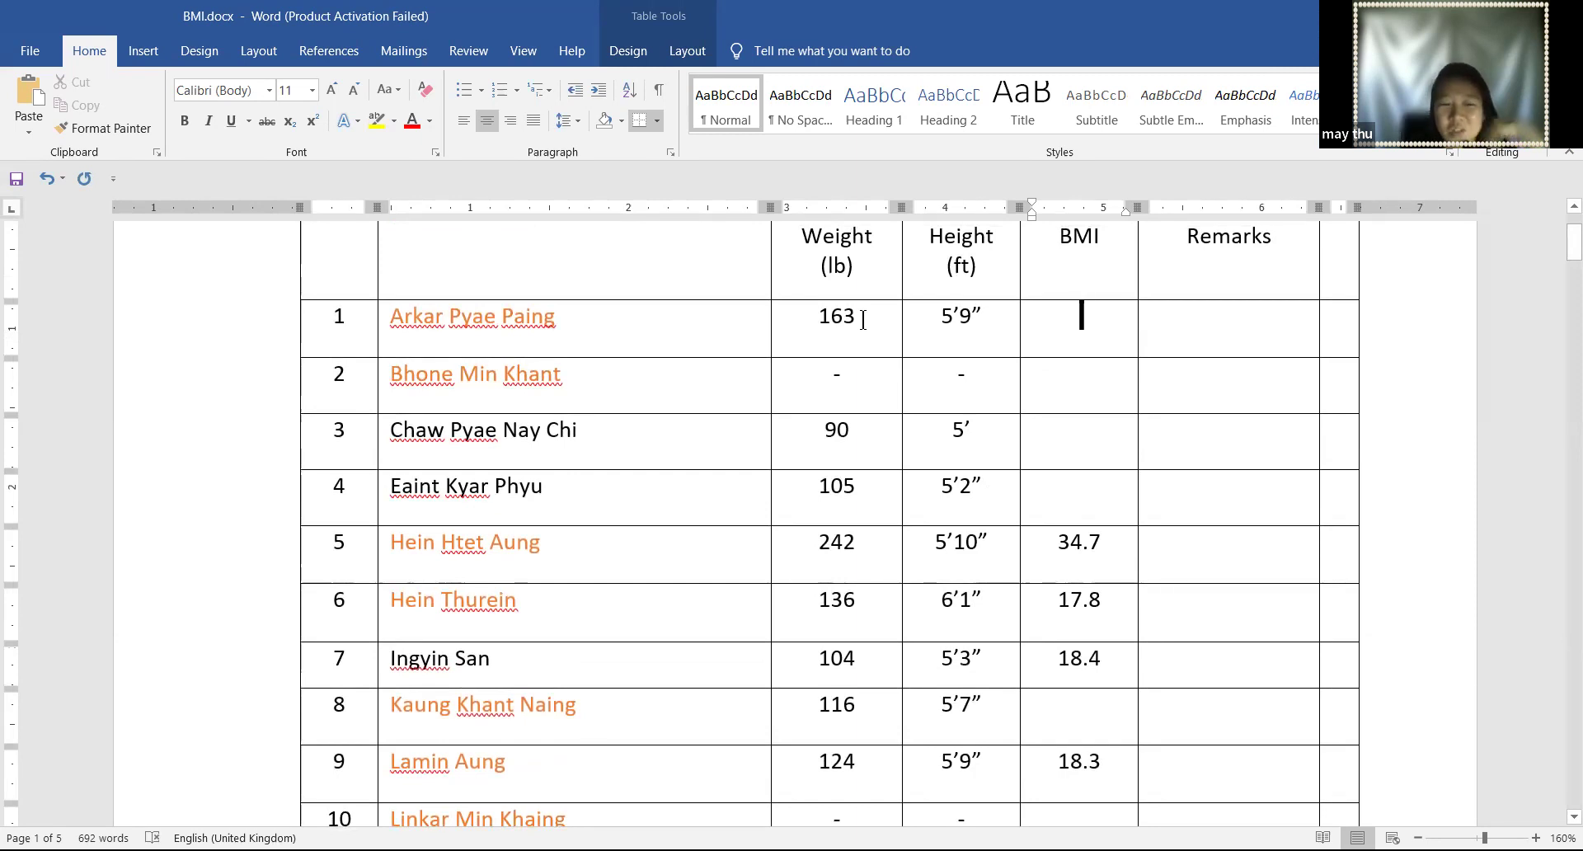
type("24.1")
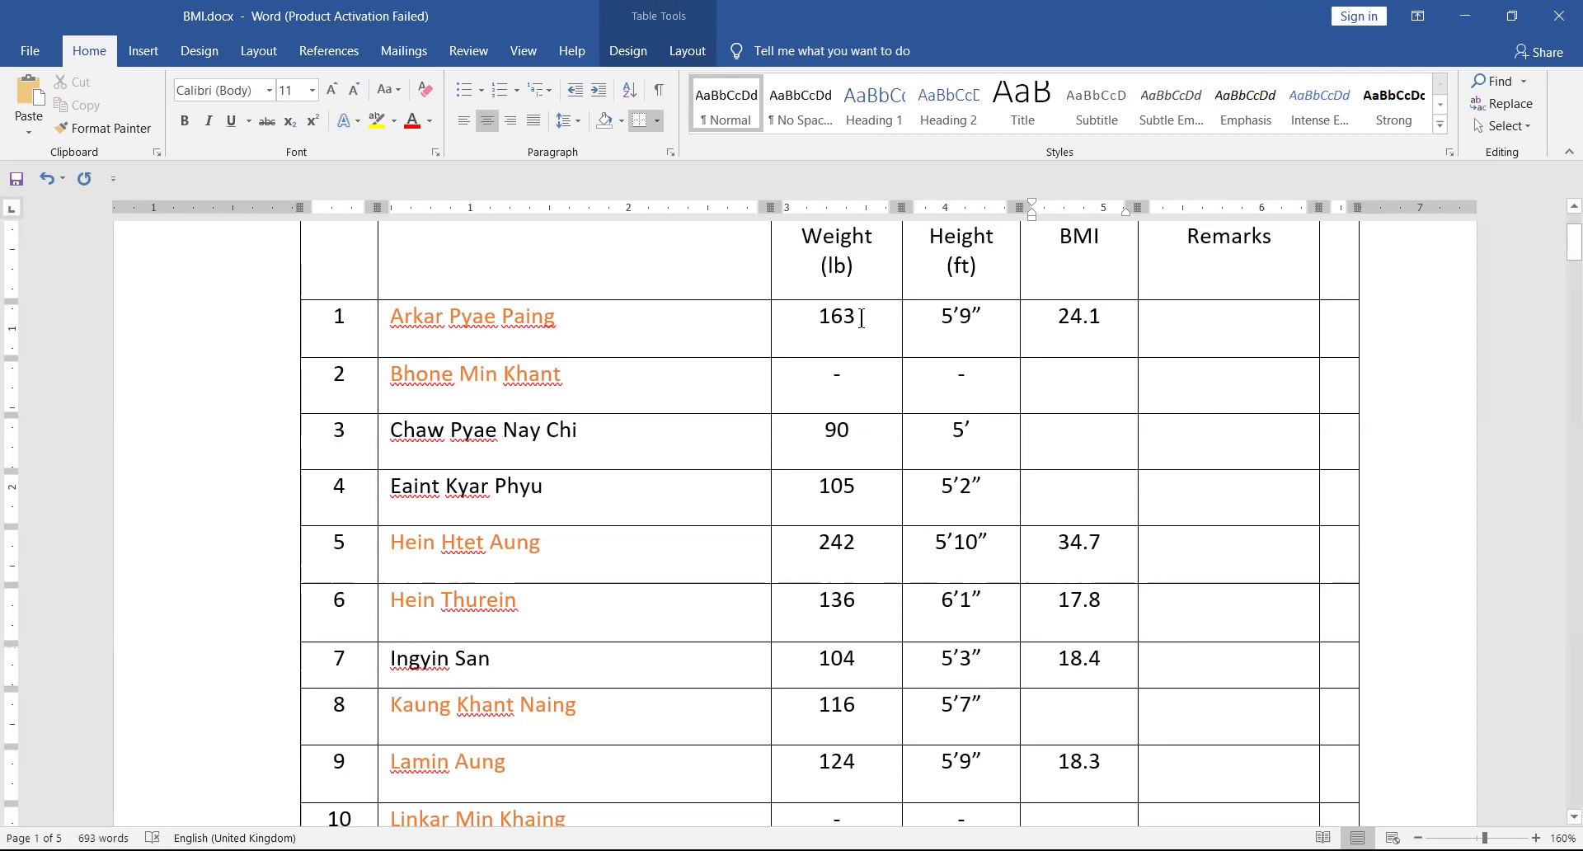
Enter the BMI values 17.5 in row 3 and 19.2 in row 4
left_click(1055, 433)
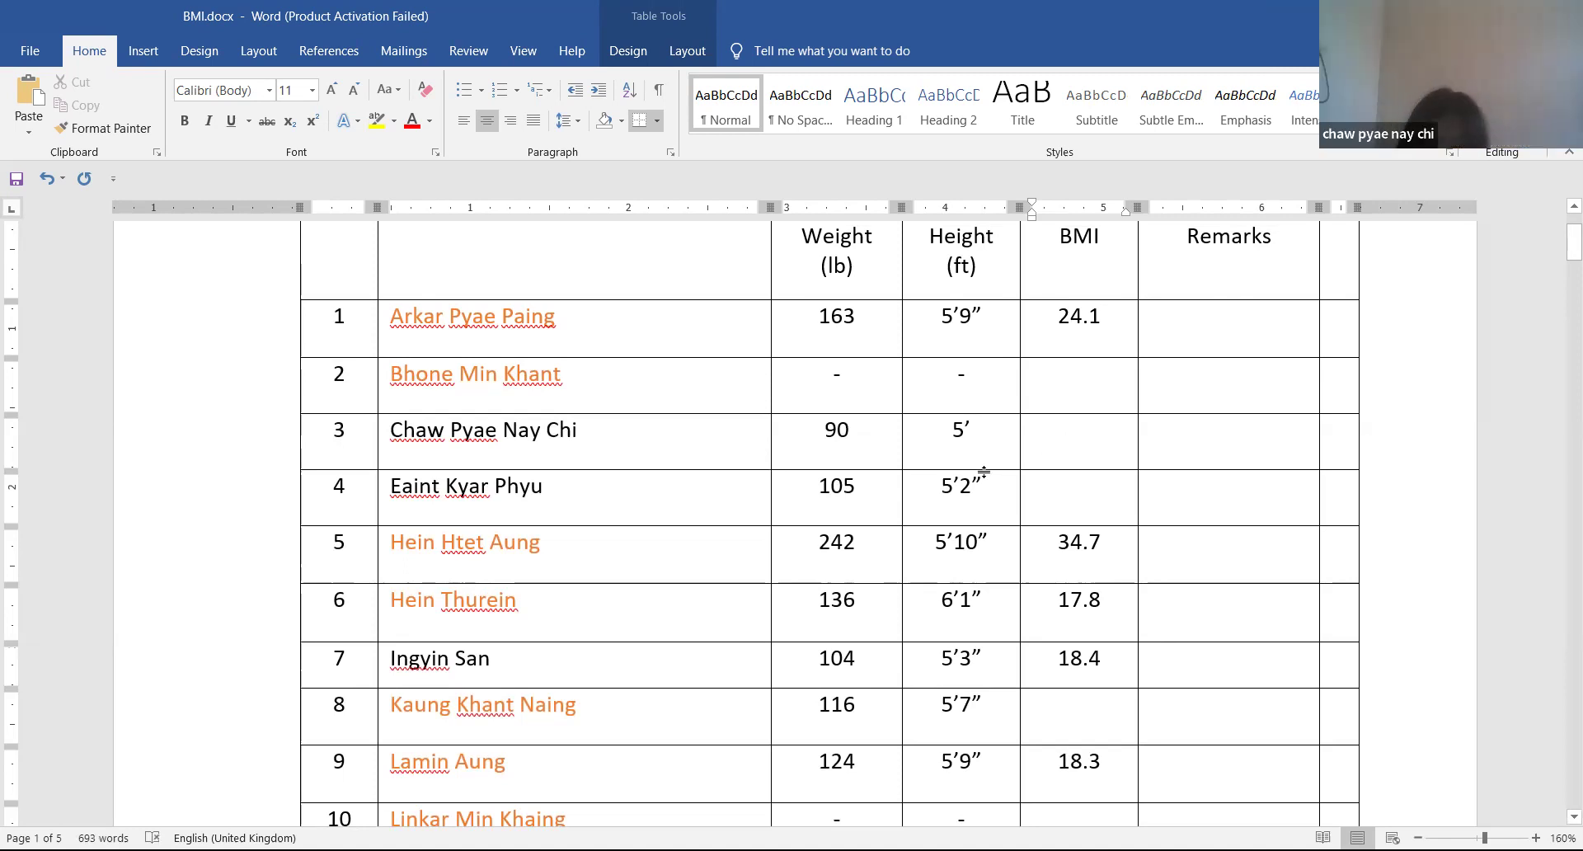
type("17.5")
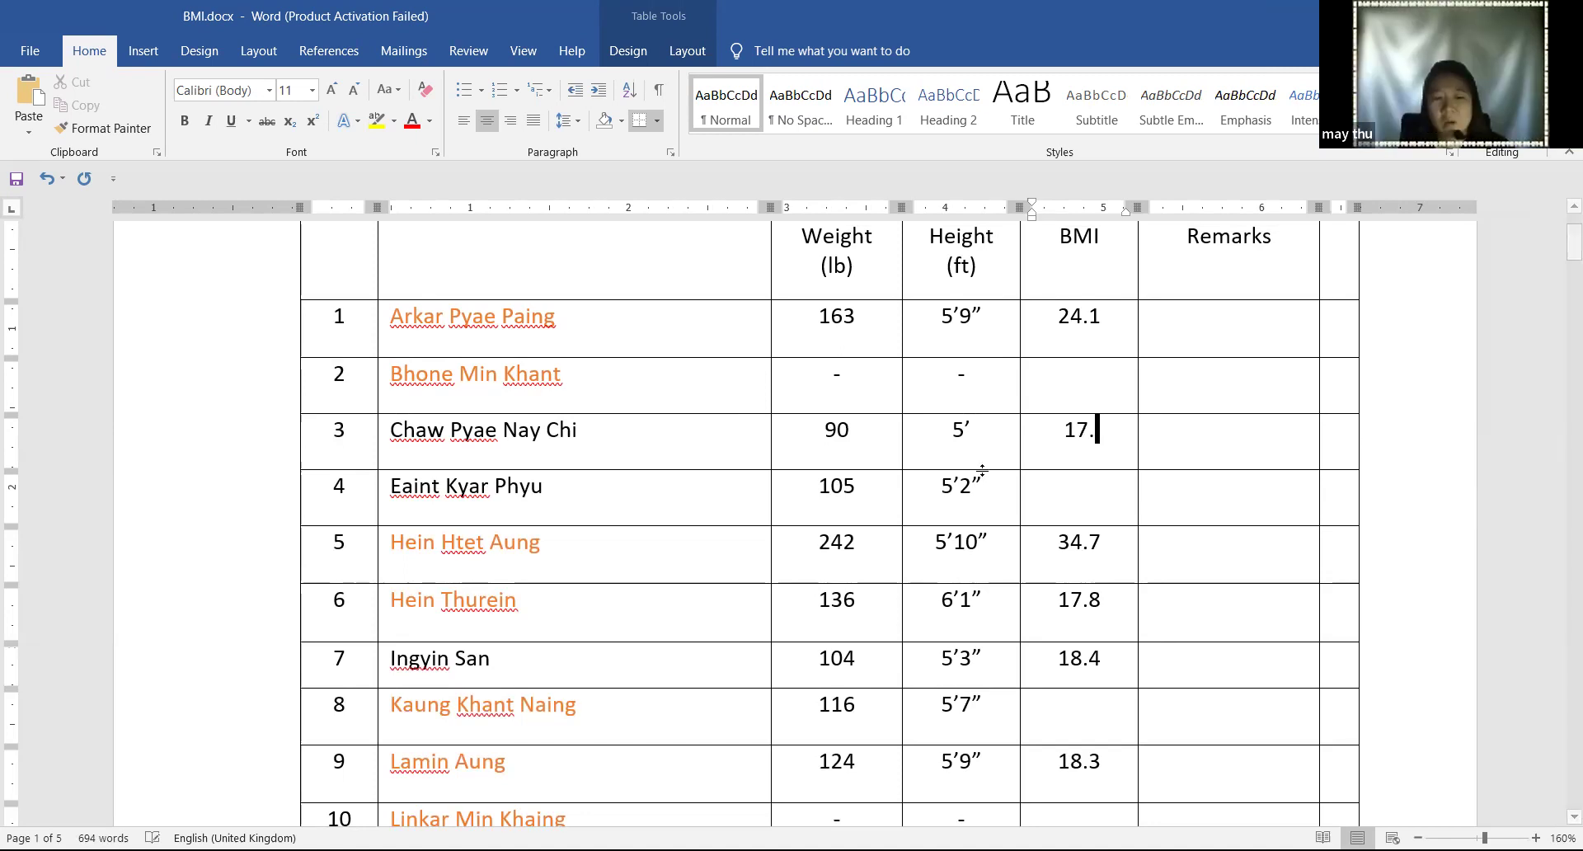
left_click(1051, 490)
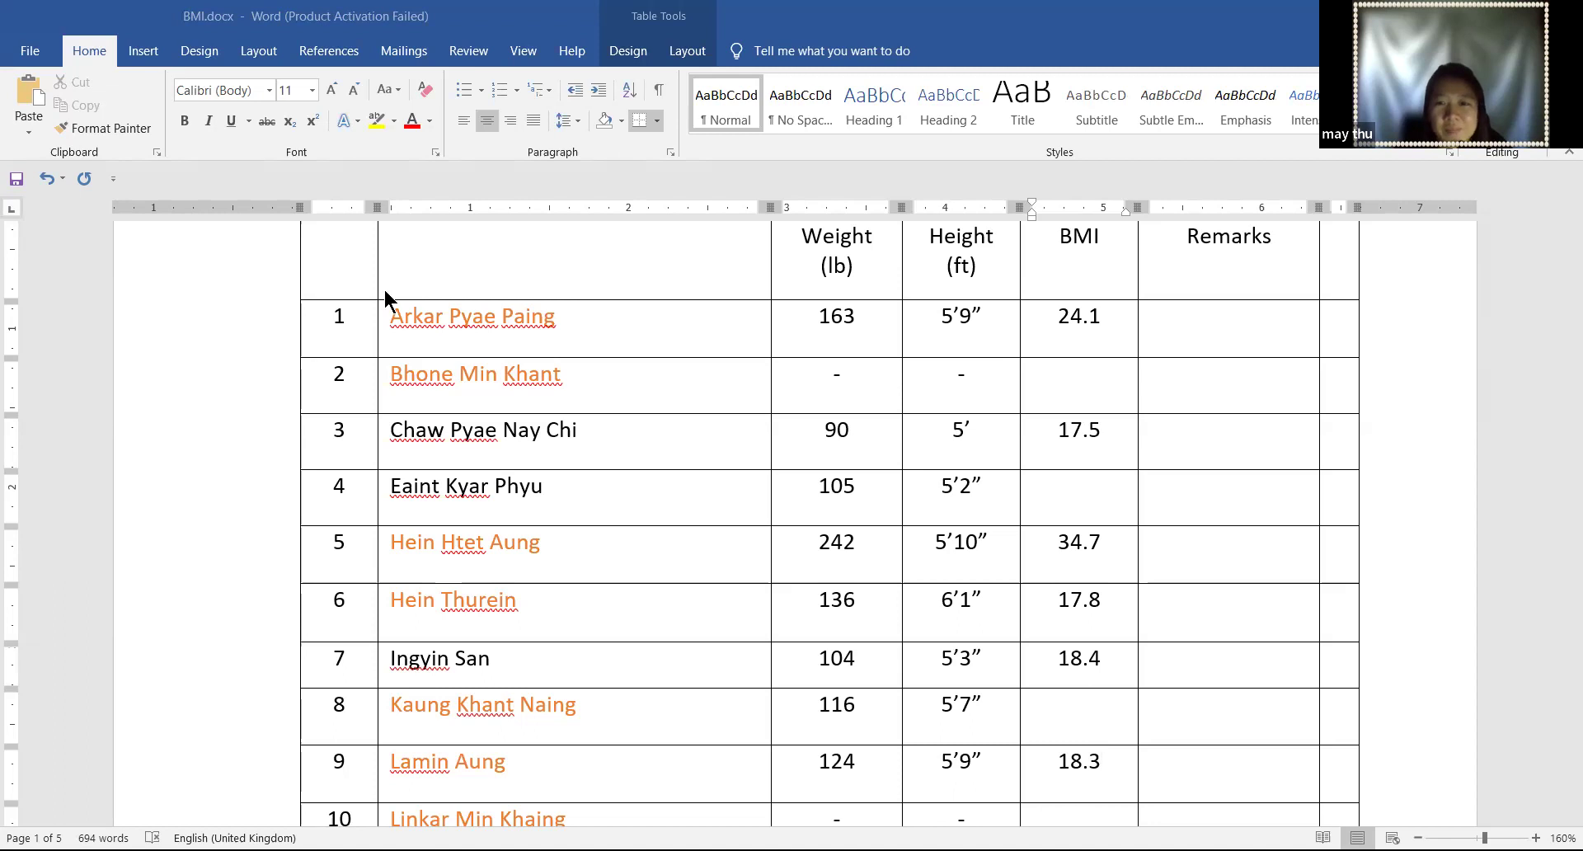
left_click(1066, 503)
type("1")
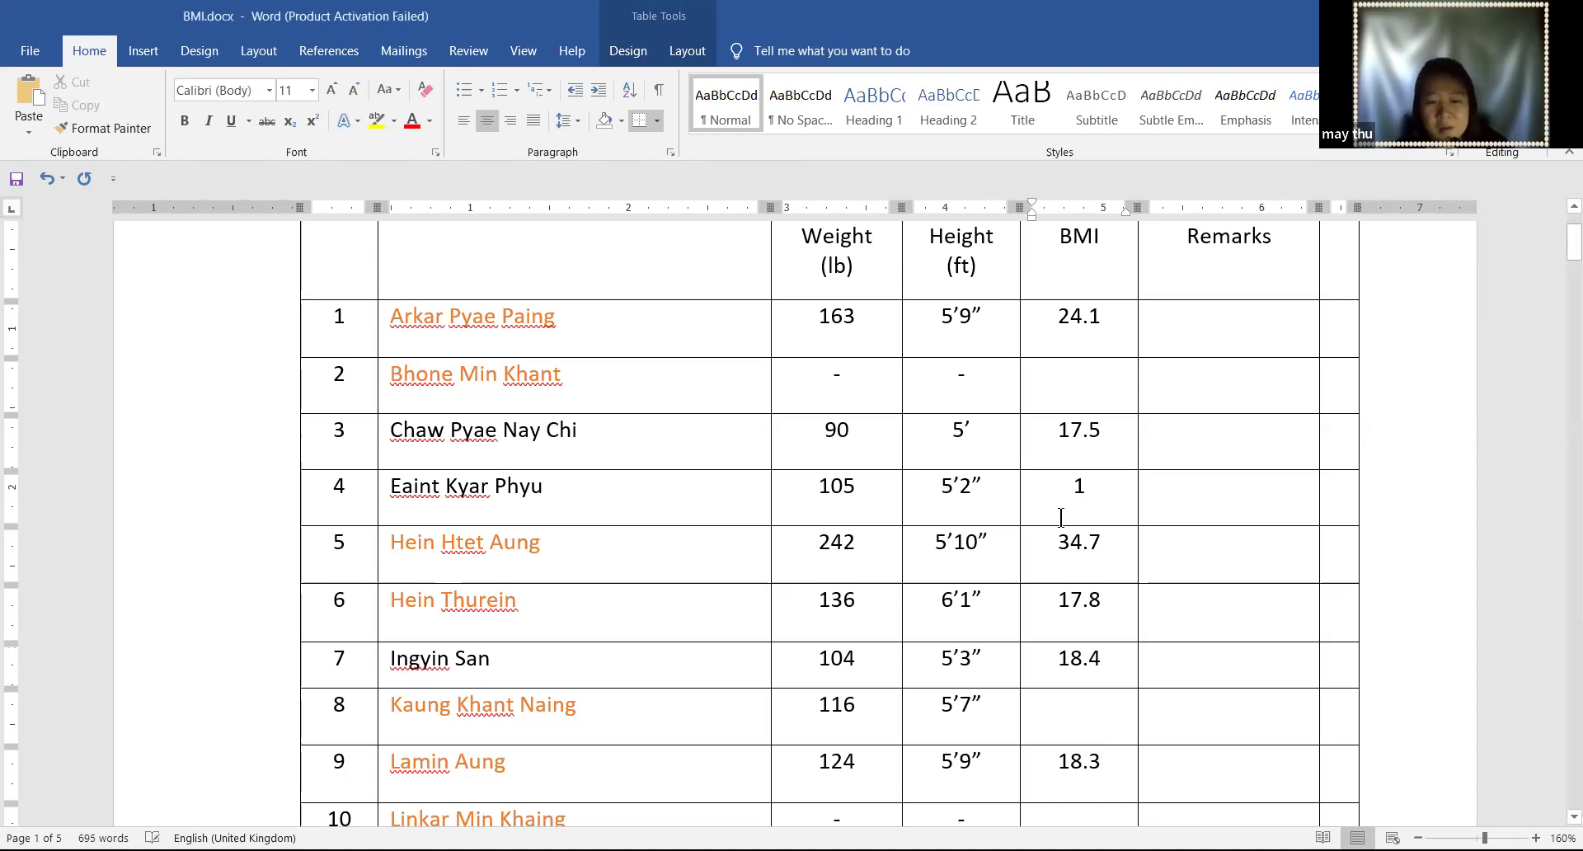
type("9.2")
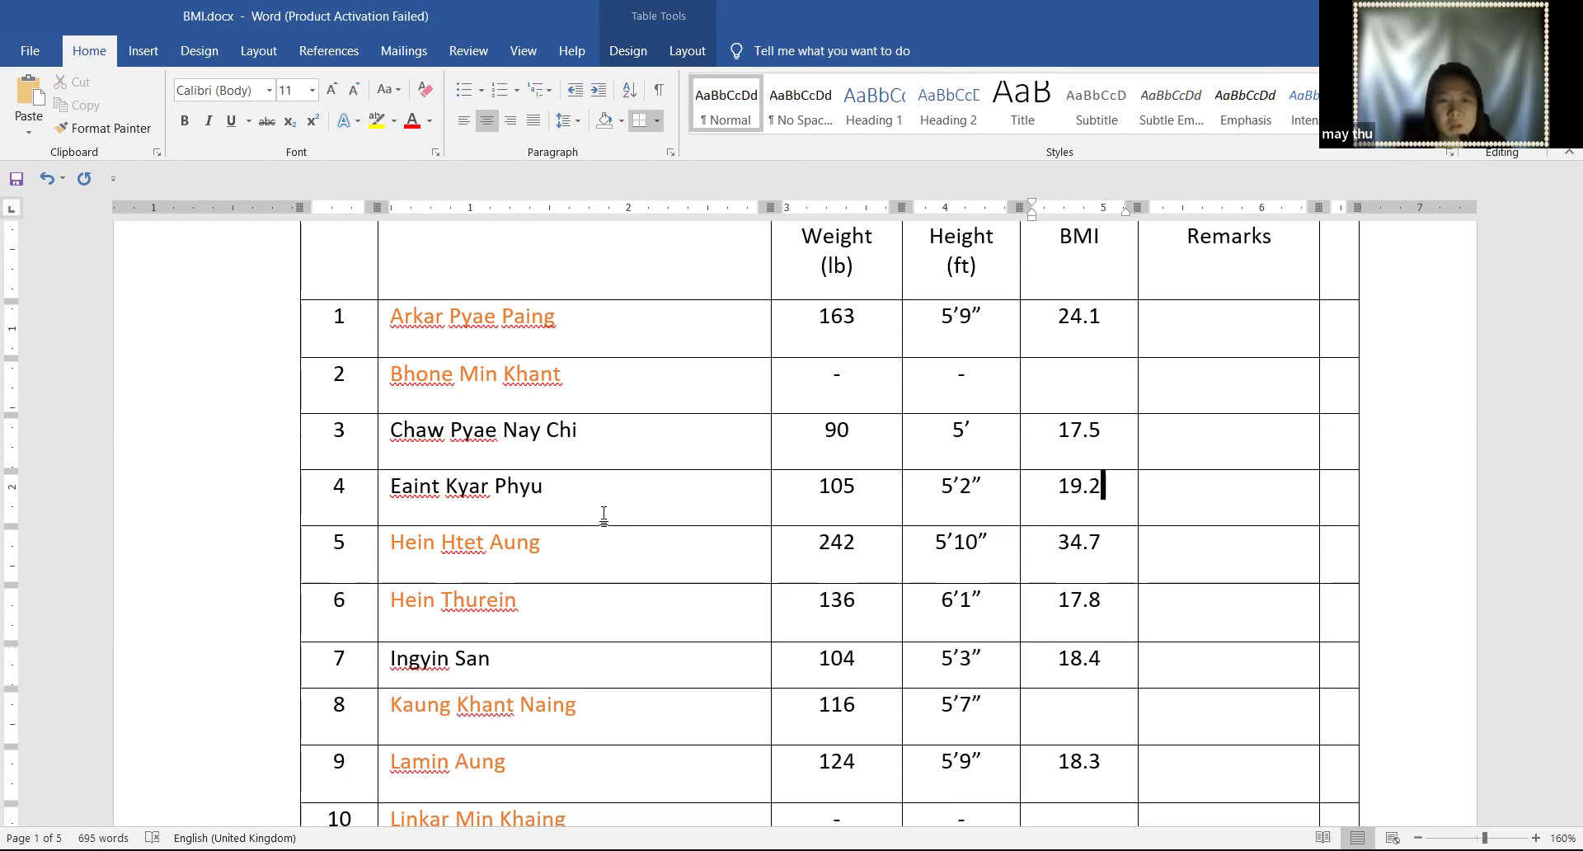
Enter 17 as the BMI in row 20 of the table
scroll(1105, 732, "down", 3)
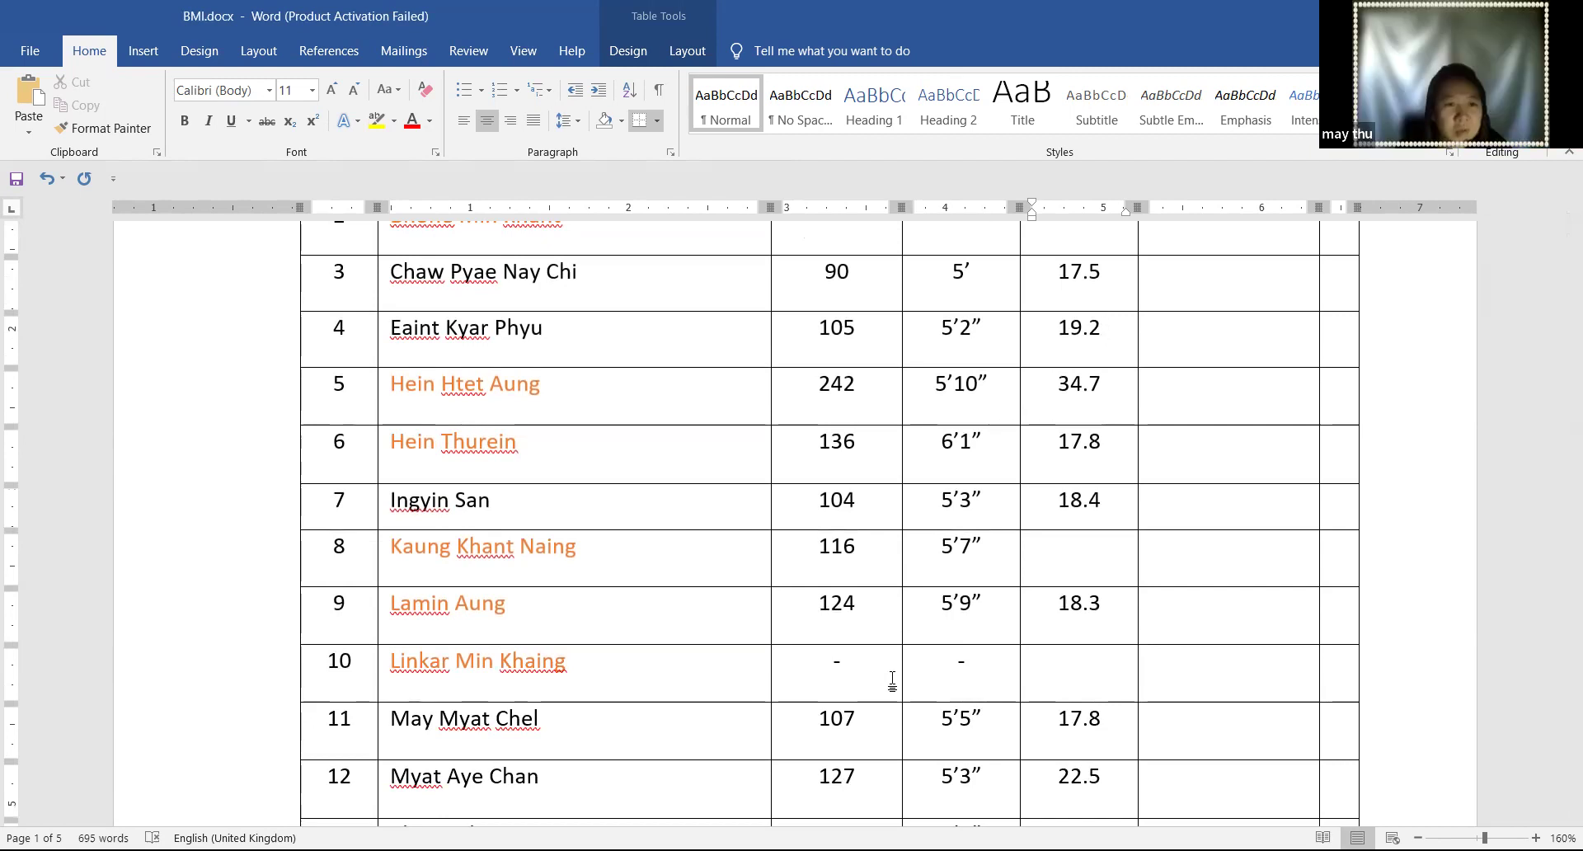
scroll(923, 658, "down", 8)
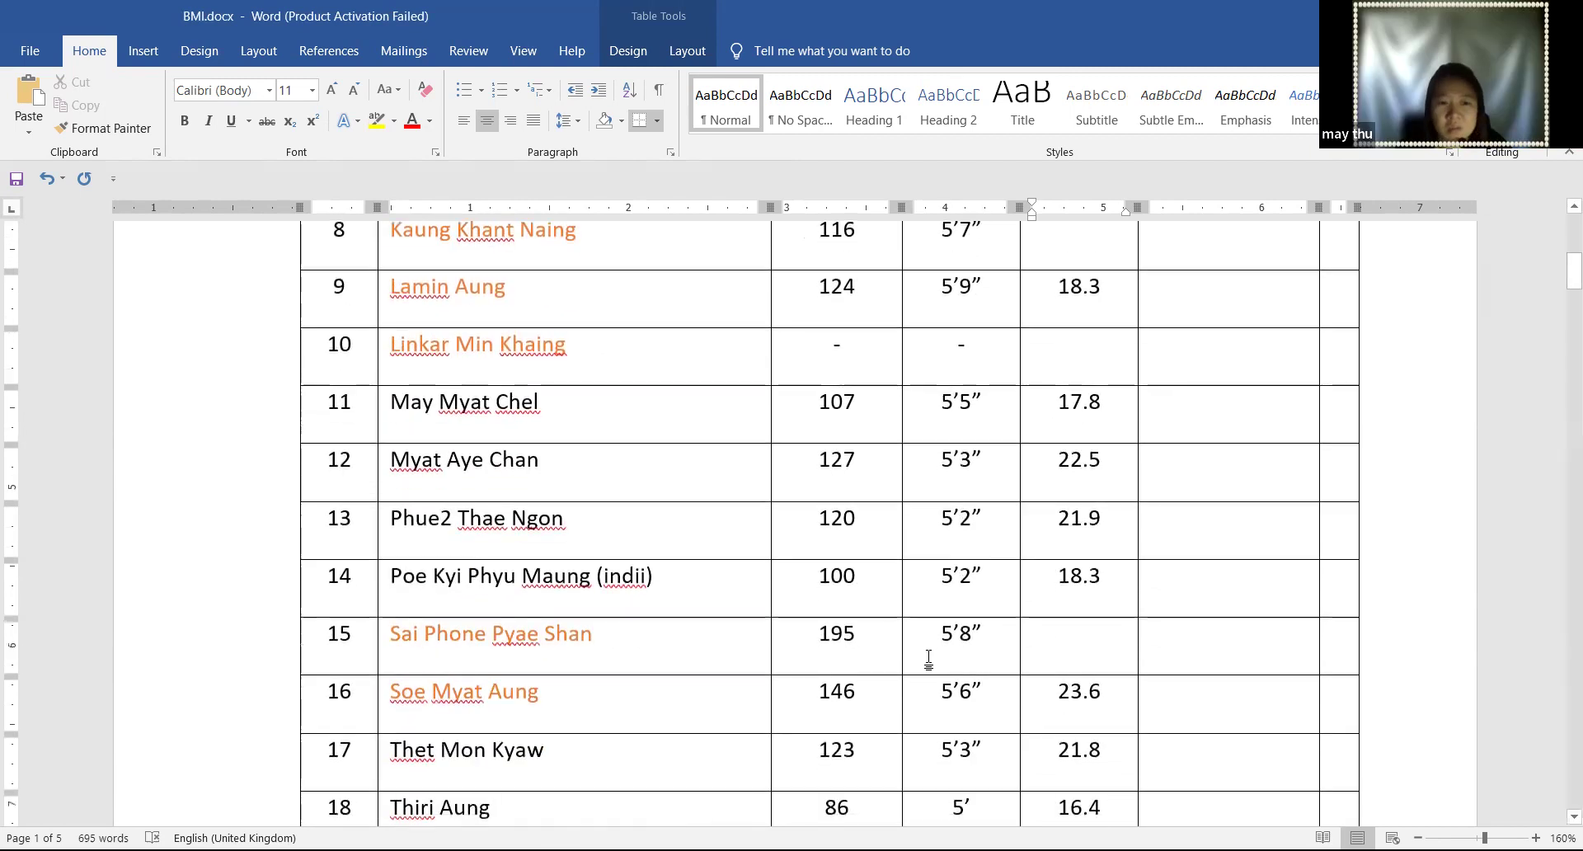
scroll(927, 660, "down", 3)
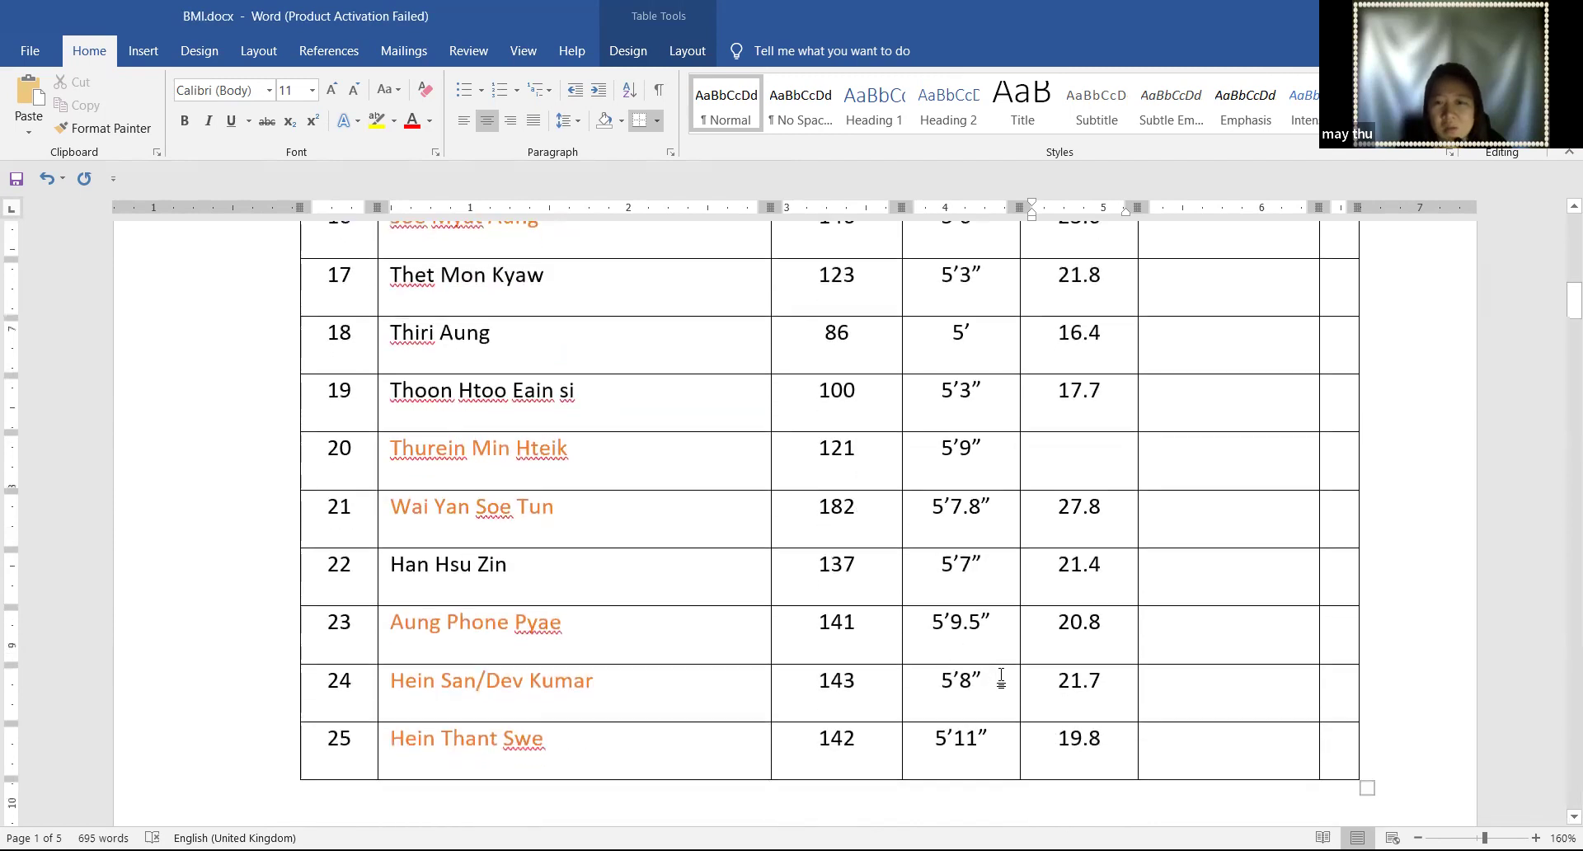
scroll(1000, 676, "up", 2)
scroll(1001, 676, "up", 1)
left_click(1026, 682)
type("17")
scroll(1036, 591, "up", 5)
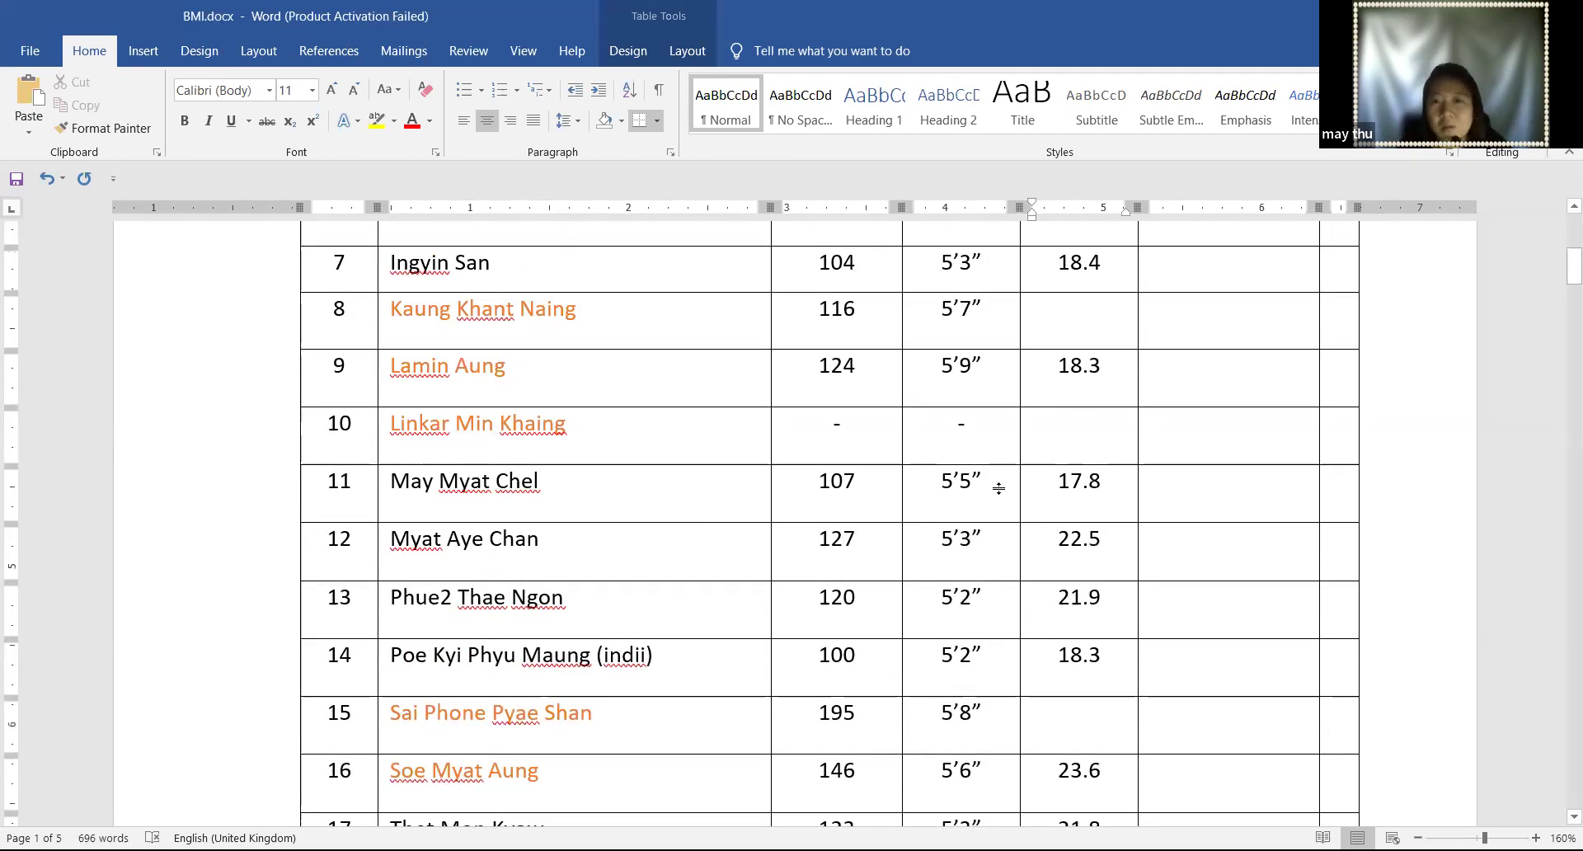
Enter 18.2 as the BMI in row 8 of the table
scroll(1000, 487, "up", 5)
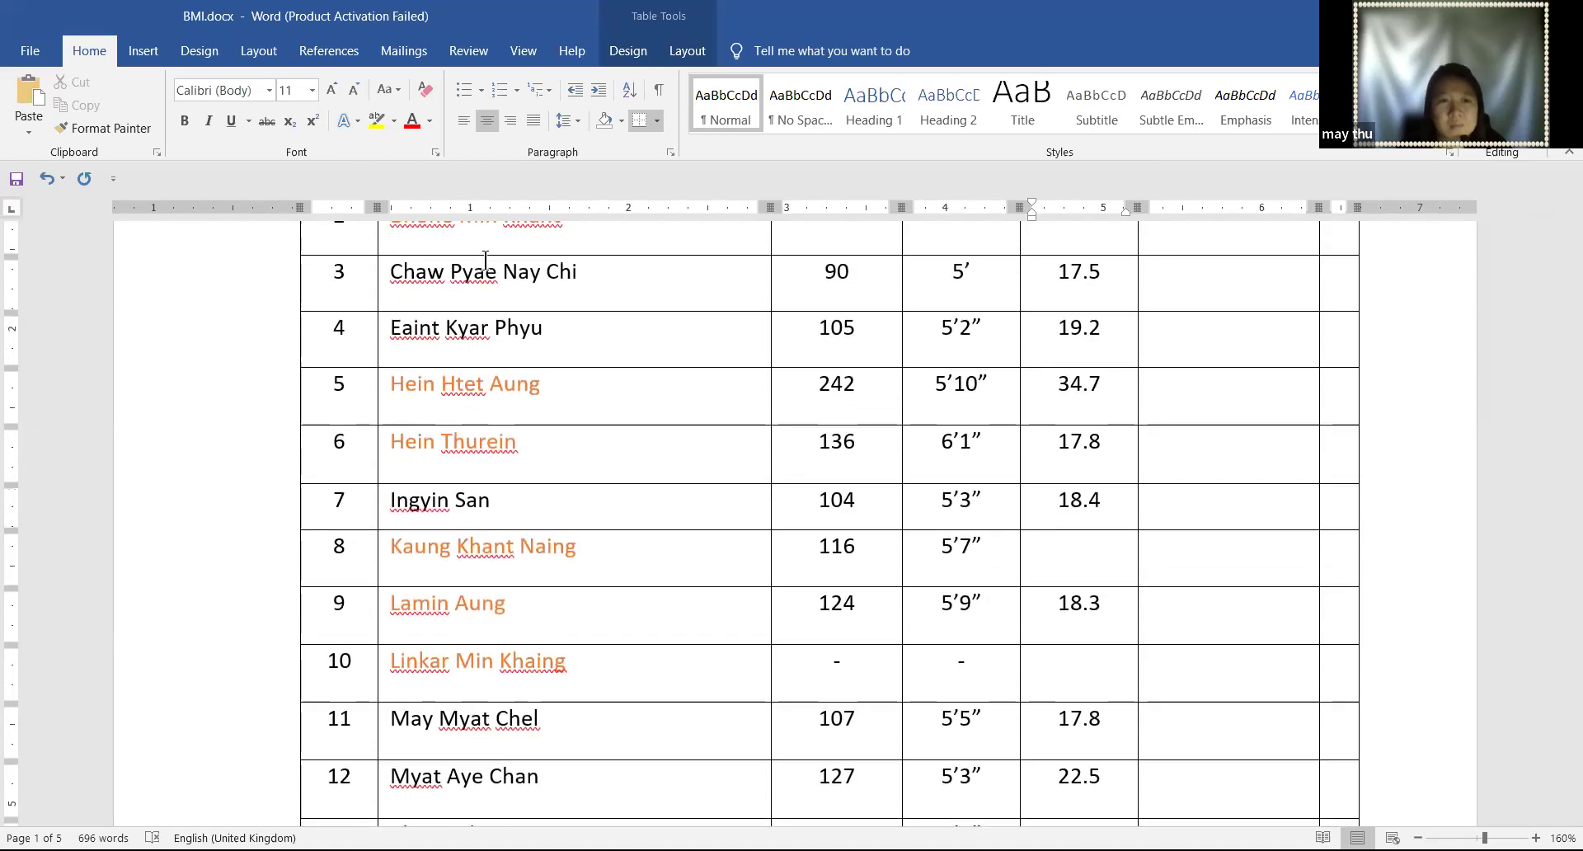
left_click(1080, 546)
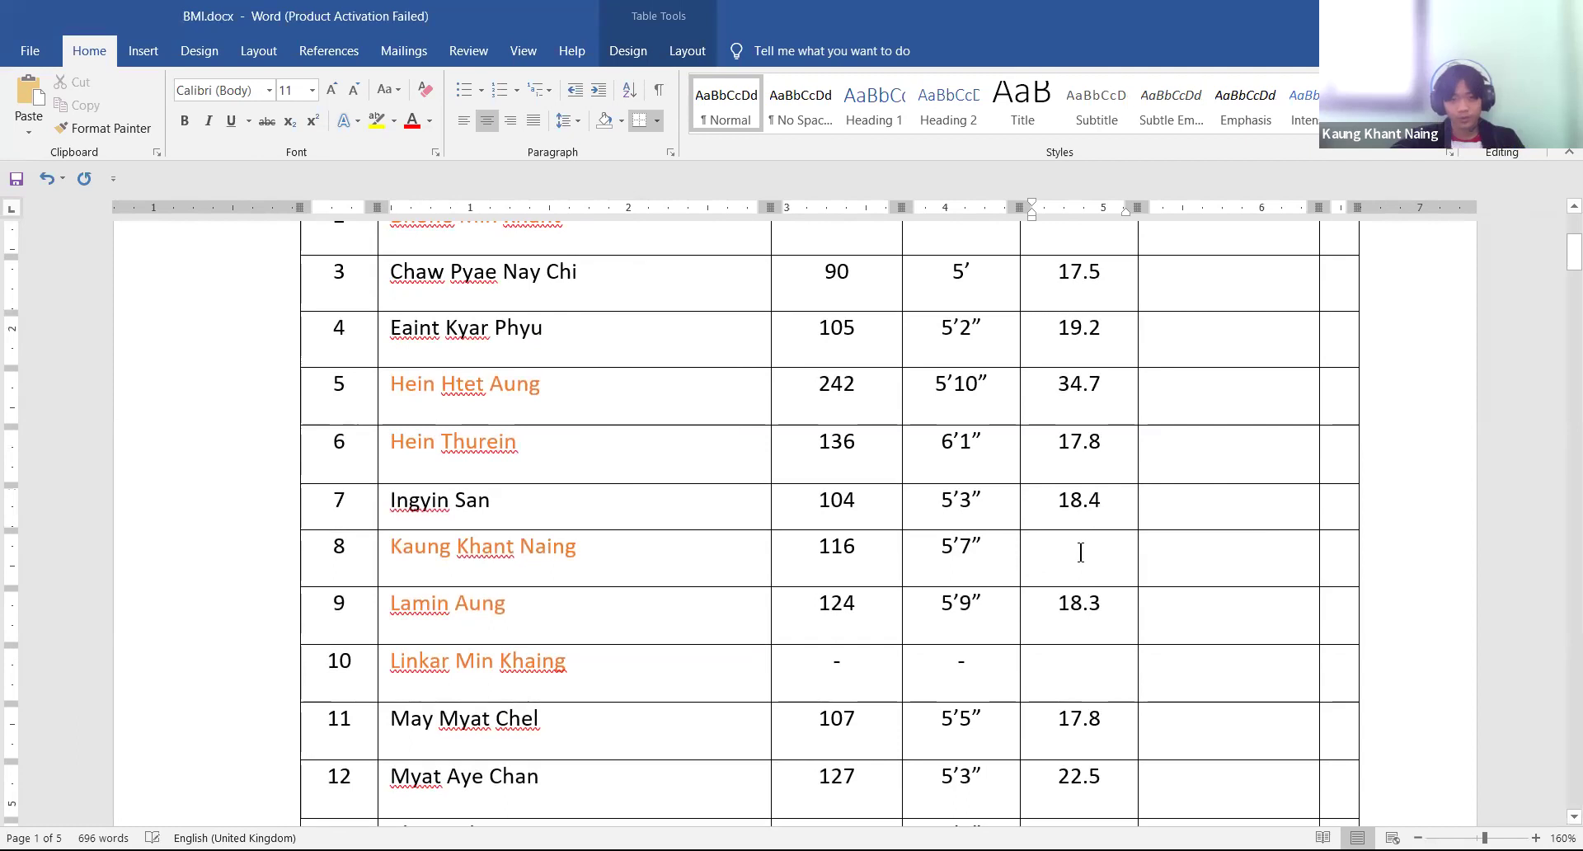
type("18")
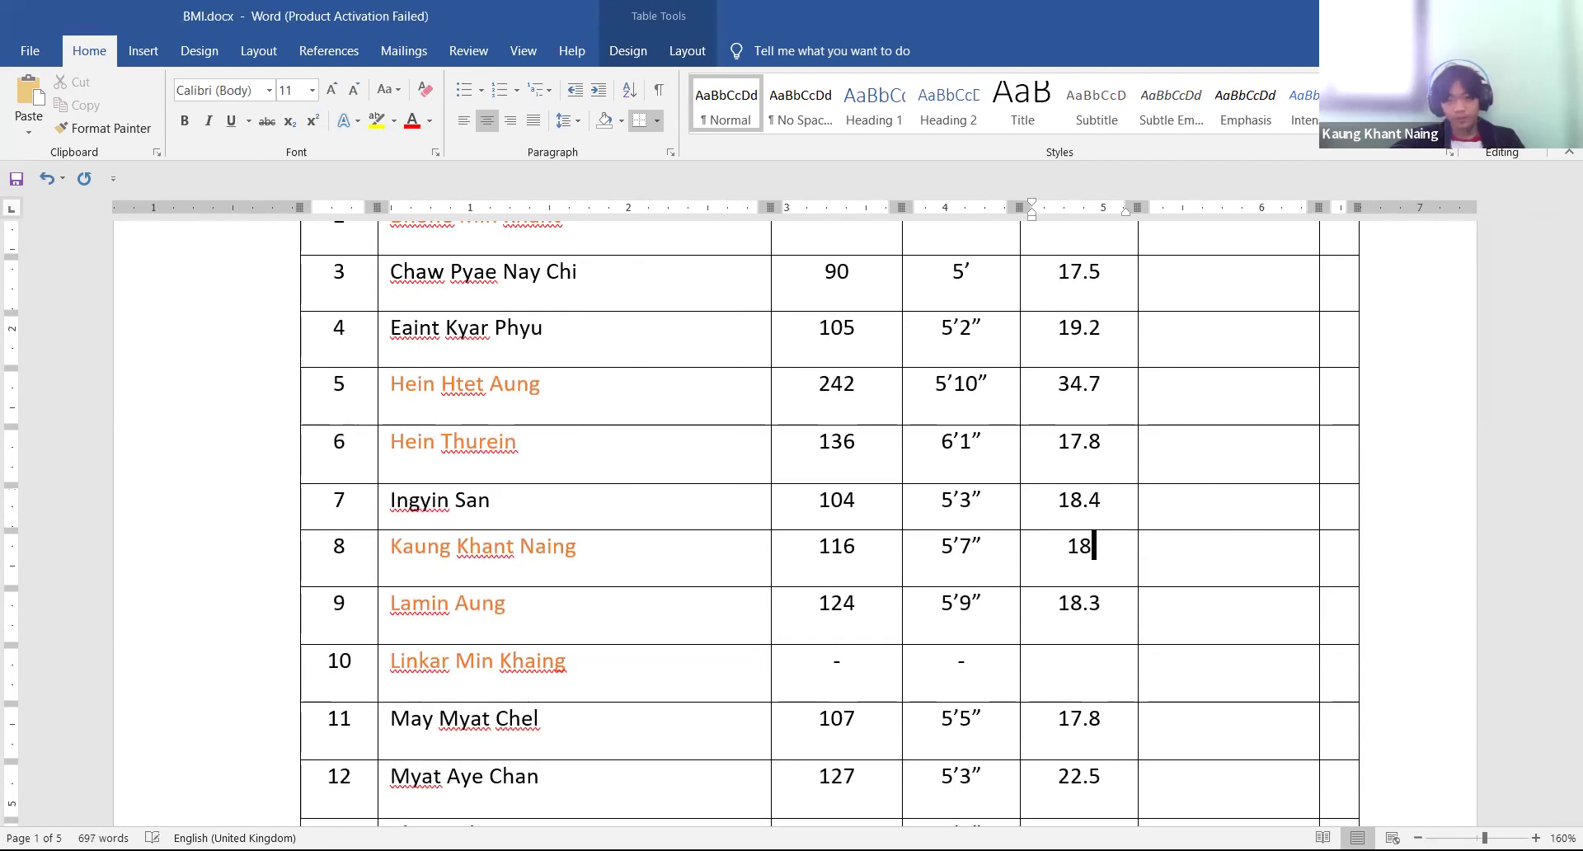
type(".2")
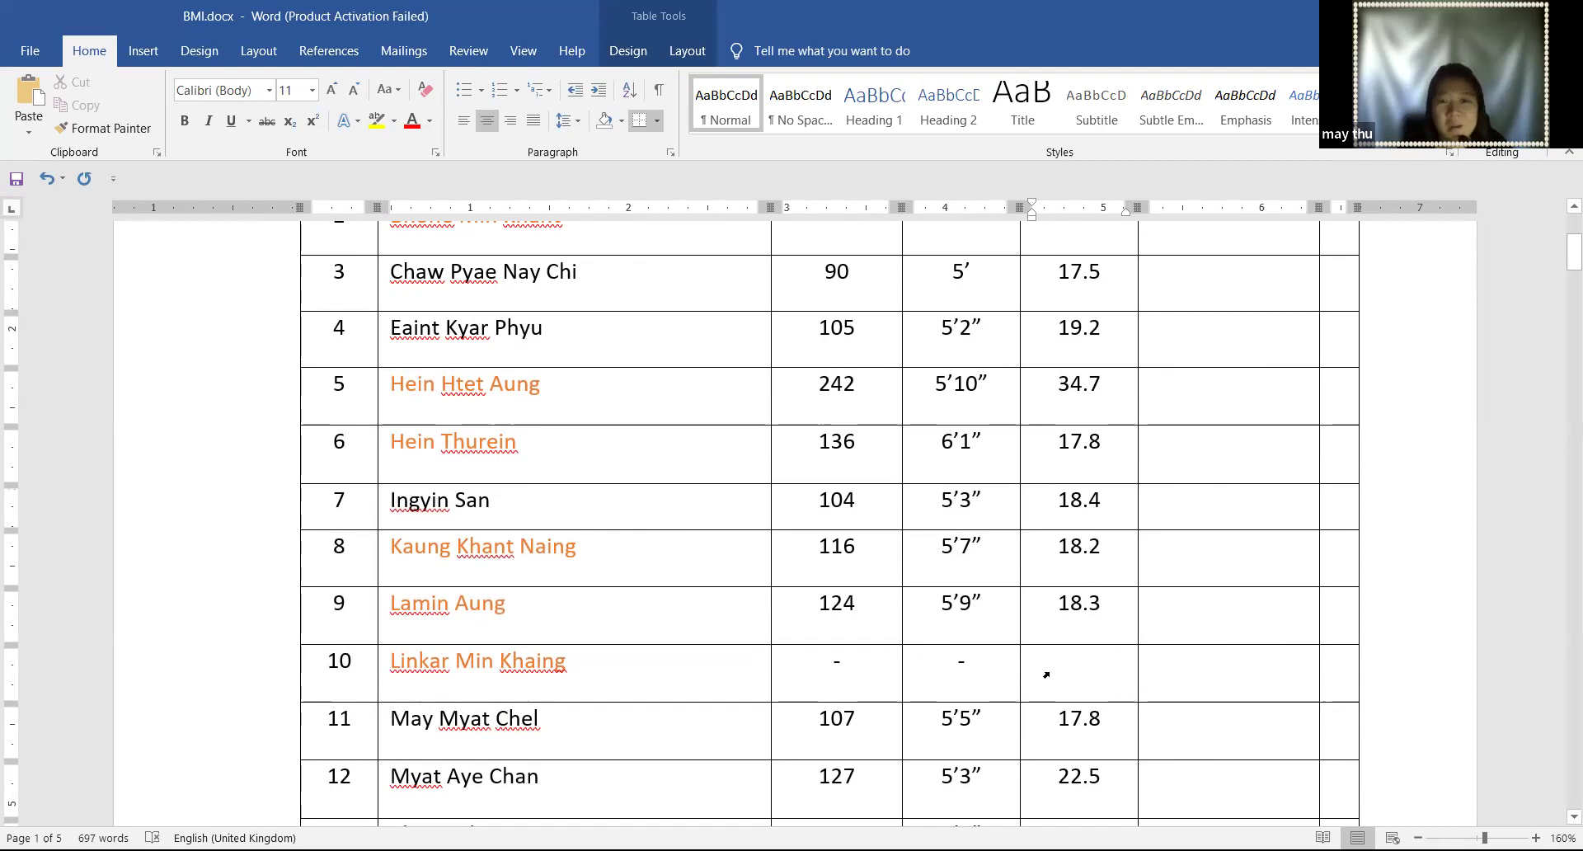
Enter 29.6 as the BMI in row 15 of the table
scroll(1094, 676, "down", 3)
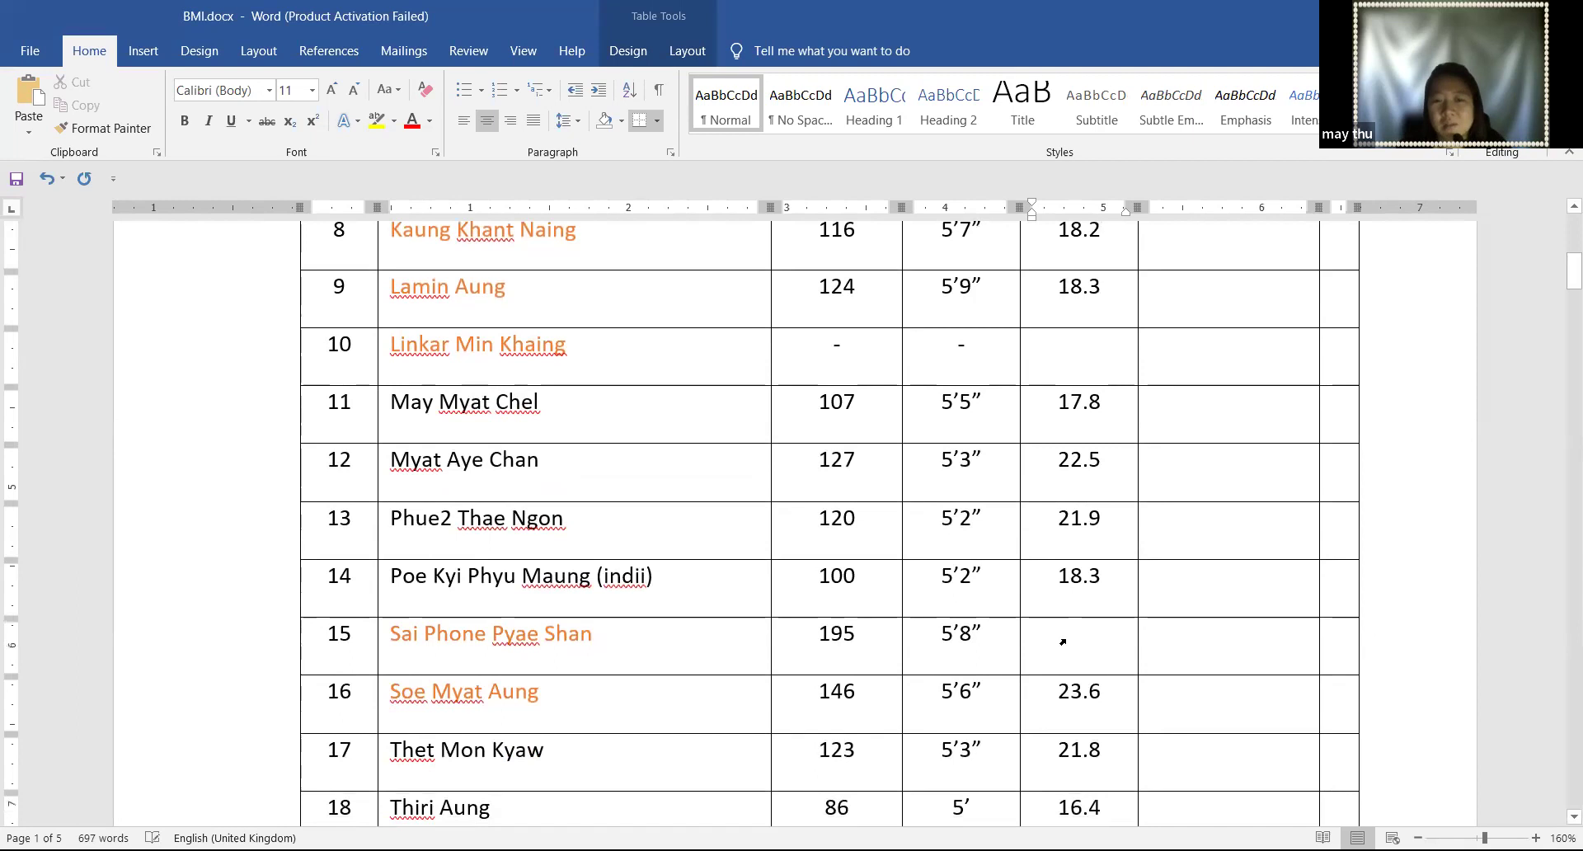
scroll(1059, 648, "down", 5)
scroll(1060, 648, "up", 3)
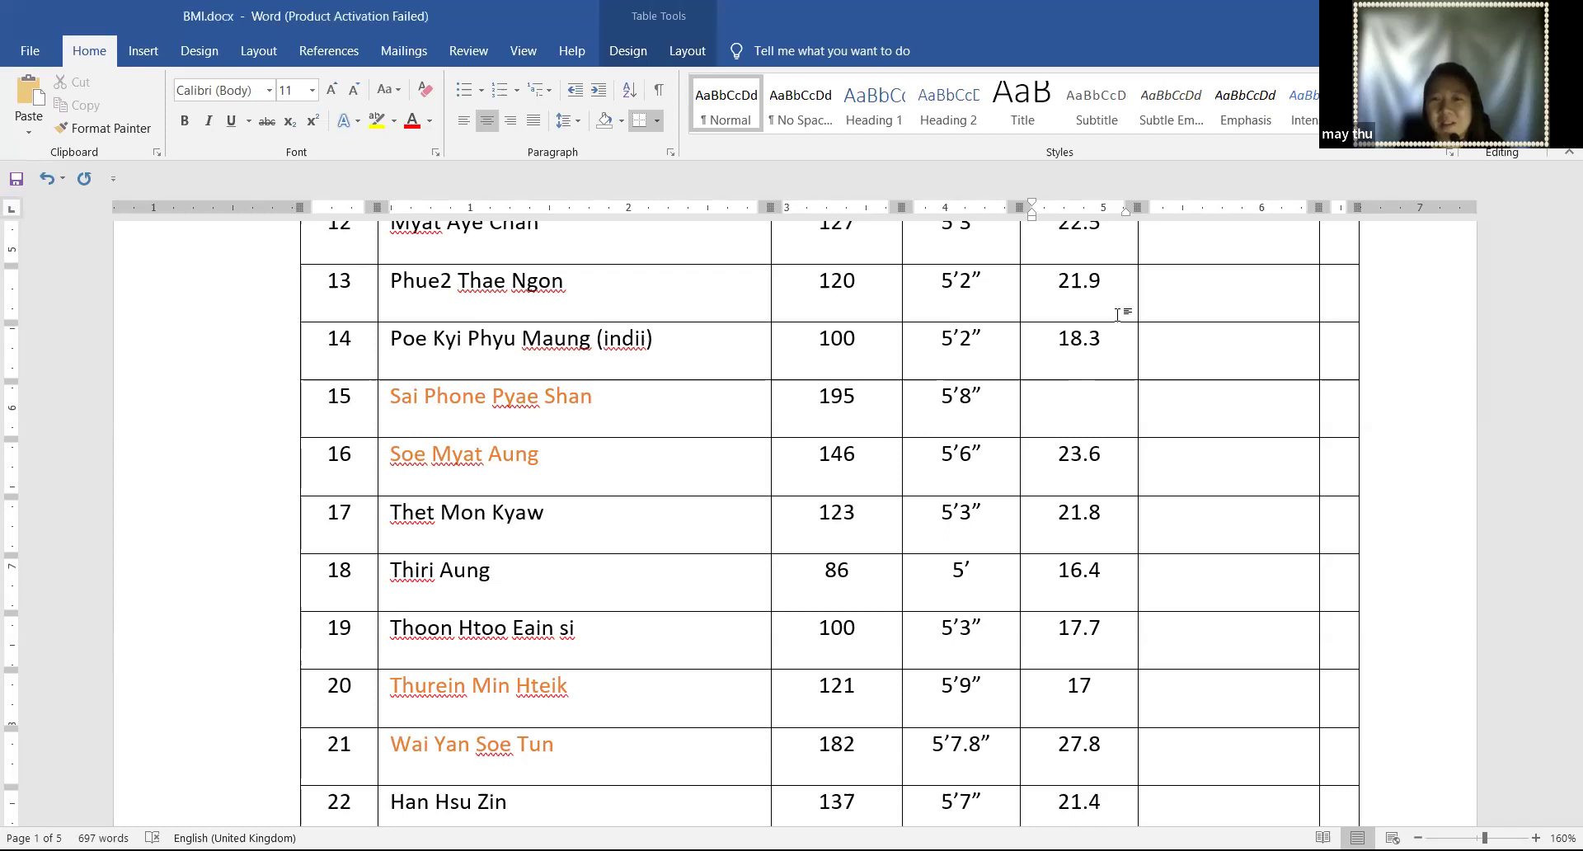
left_click(863, 394)
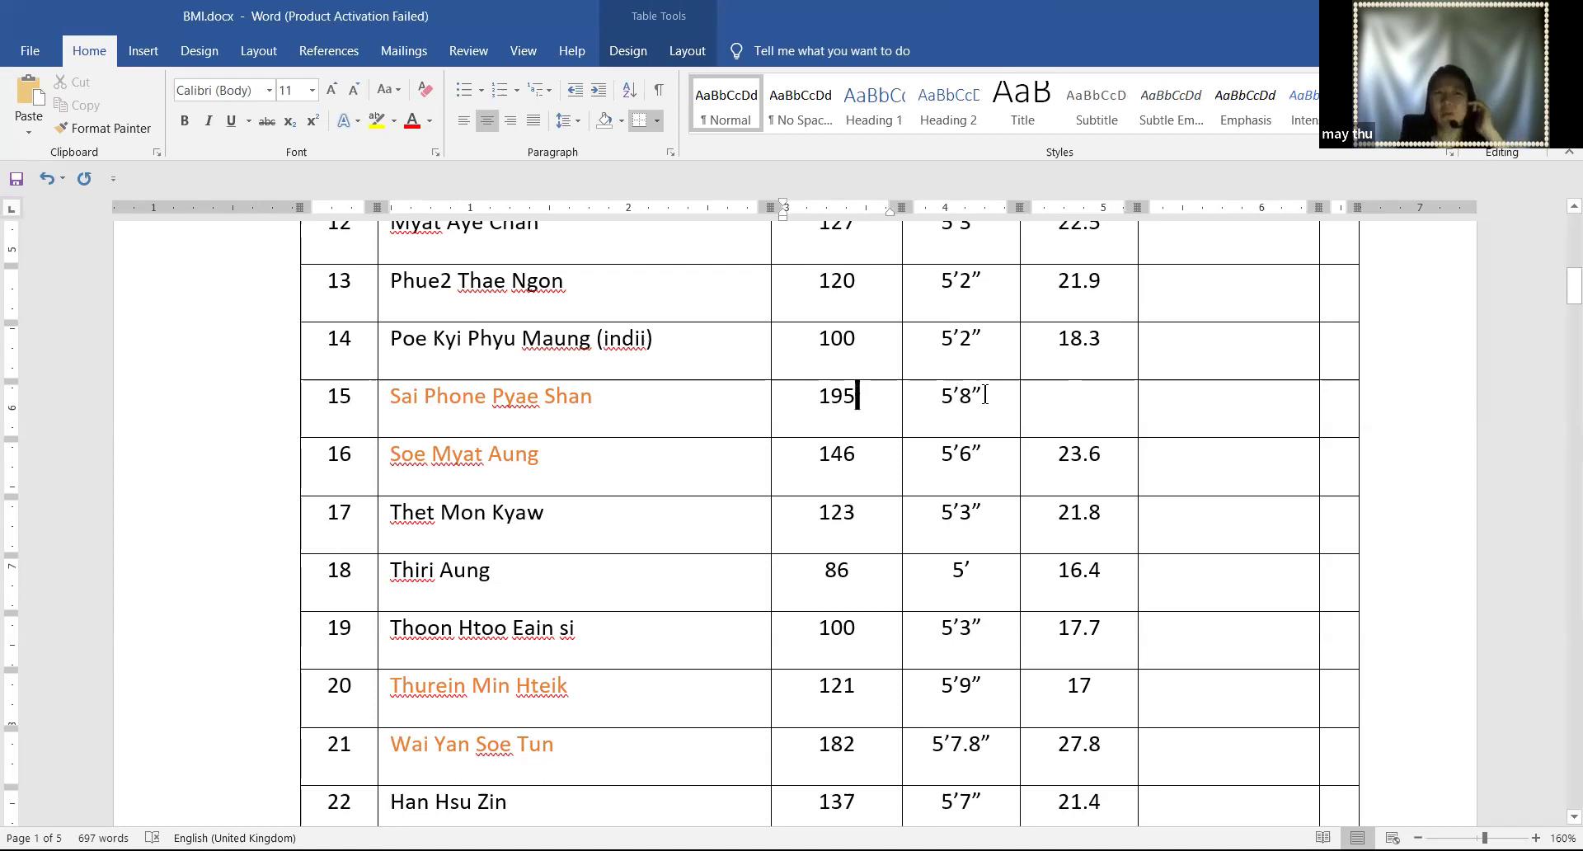
left_click(1080, 396)
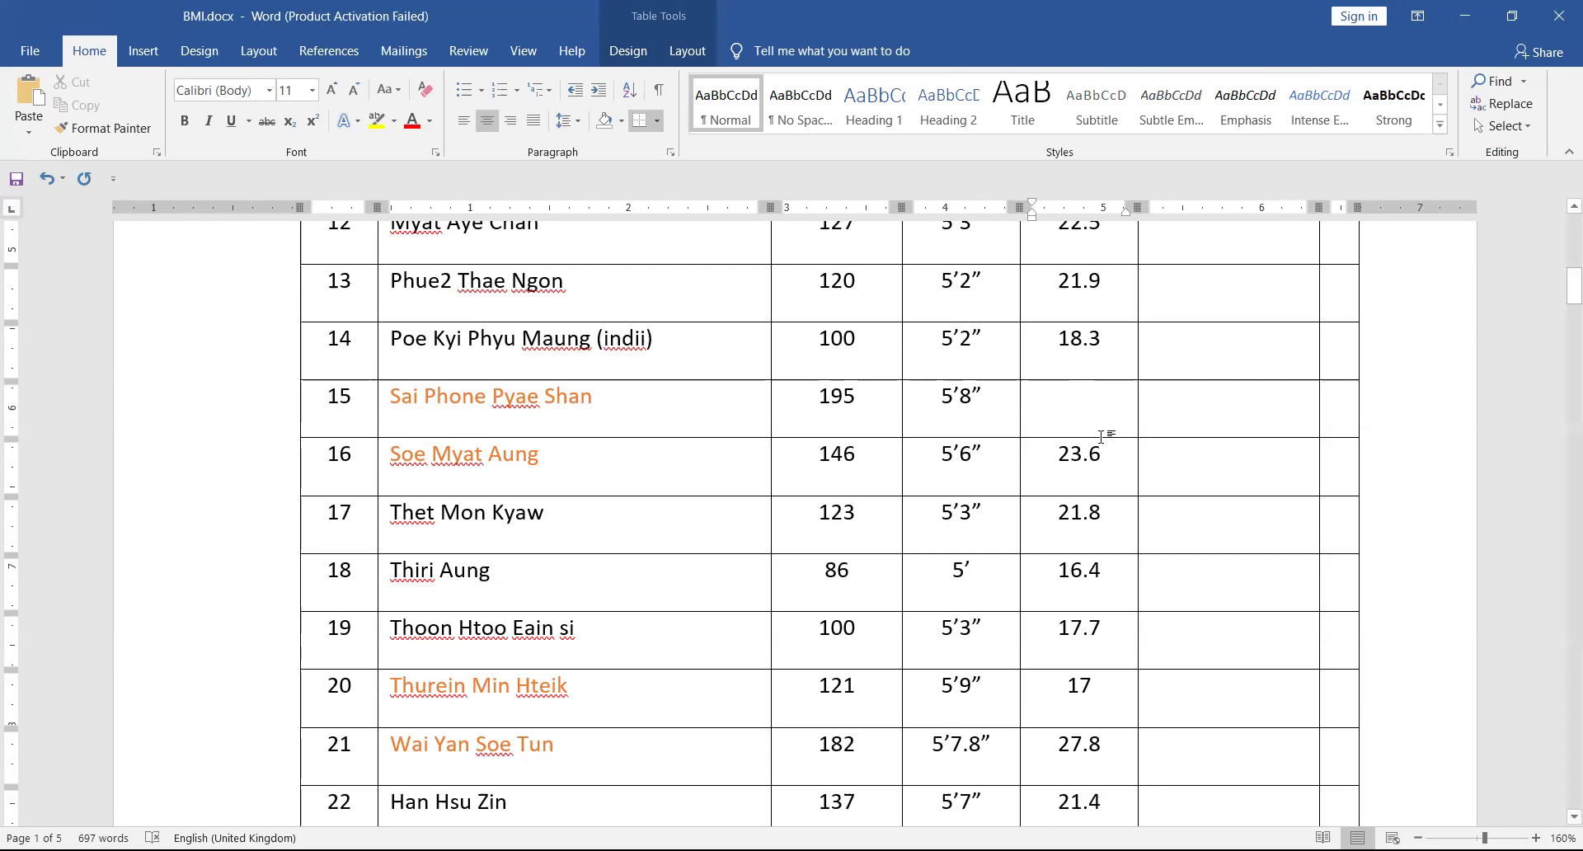
type("29")
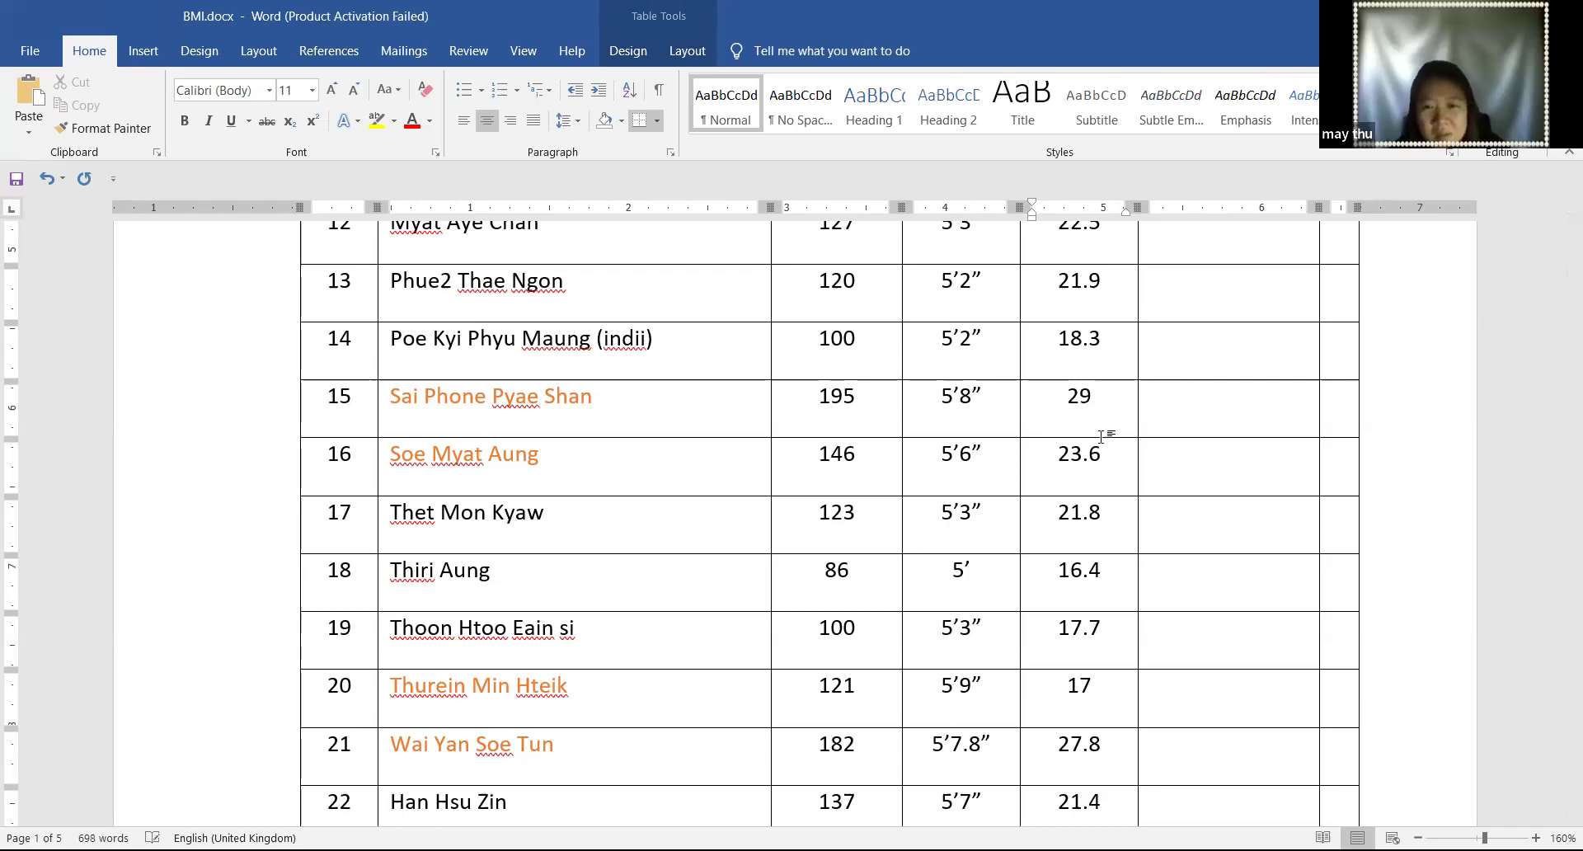
type(".6")
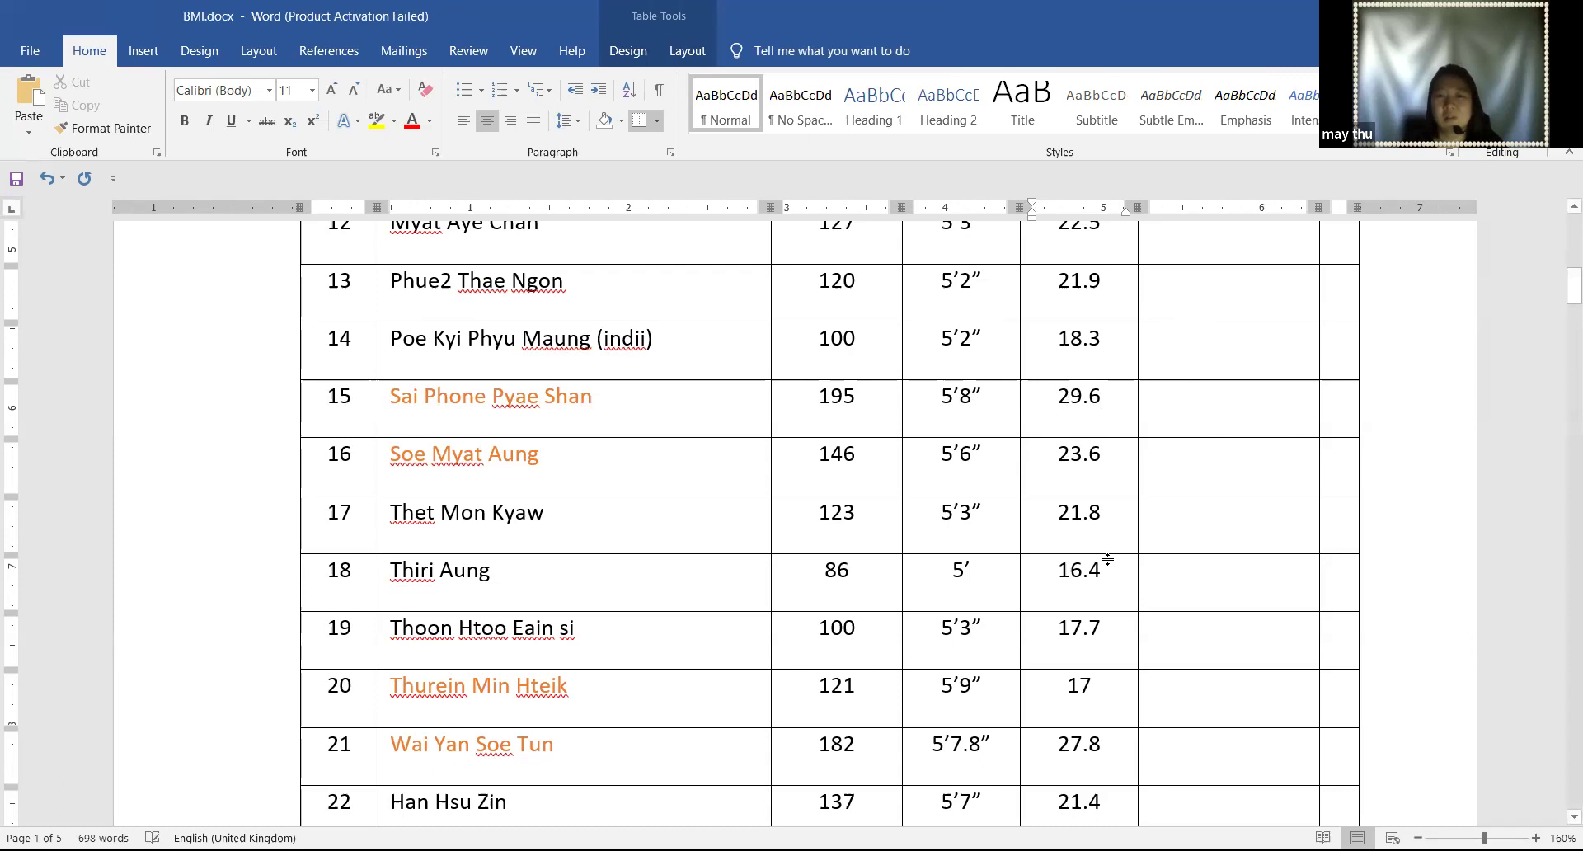
Highlight the BMI value in row 5 of the table in yellow
scroll(1107, 559, "up", 7)
double_click(1119, 379)
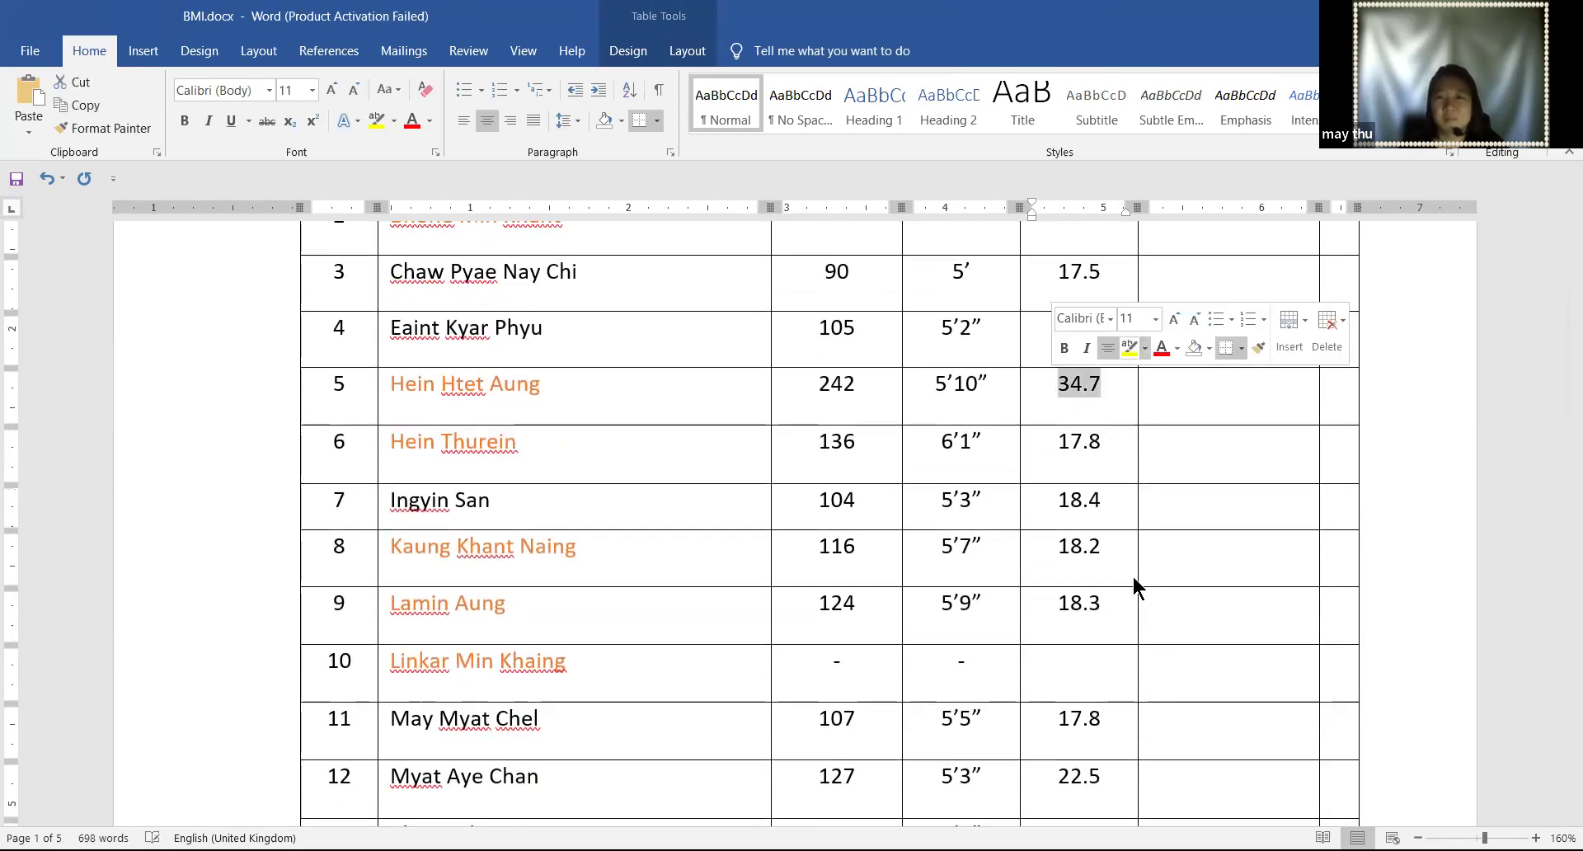
left_click(1144, 347)
left_click(1126, 371)
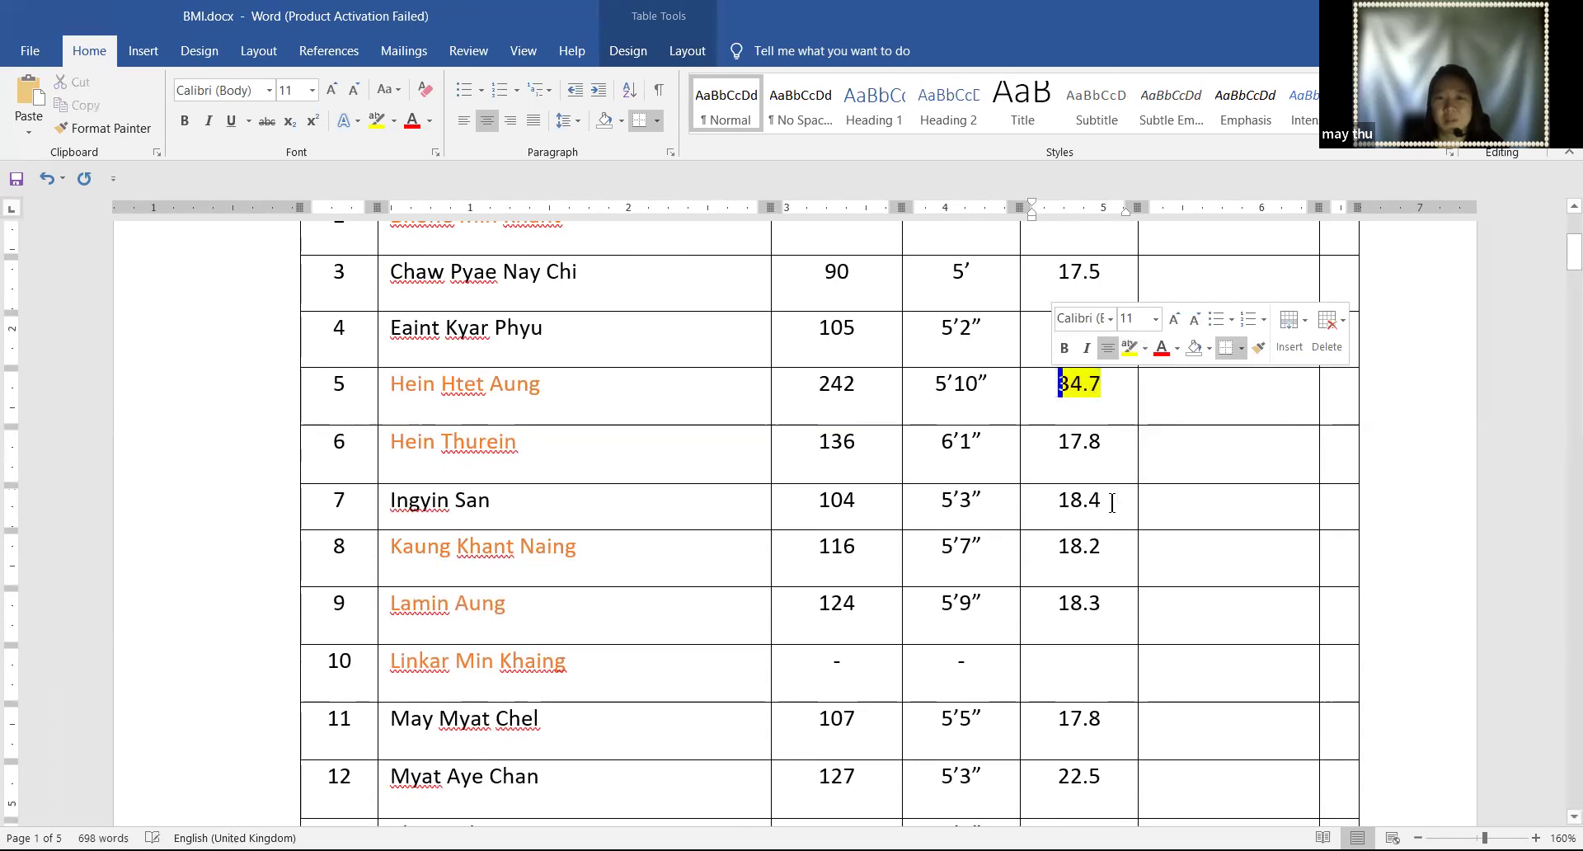
Highlight the BMI value in row 15 of the table in yellow
scroll(1092, 577, "up", 3)
scroll(1088, 571, "down", 2)
scroll(1088, 572, "down", 3)
scroll(1087, 571, "down", 2)
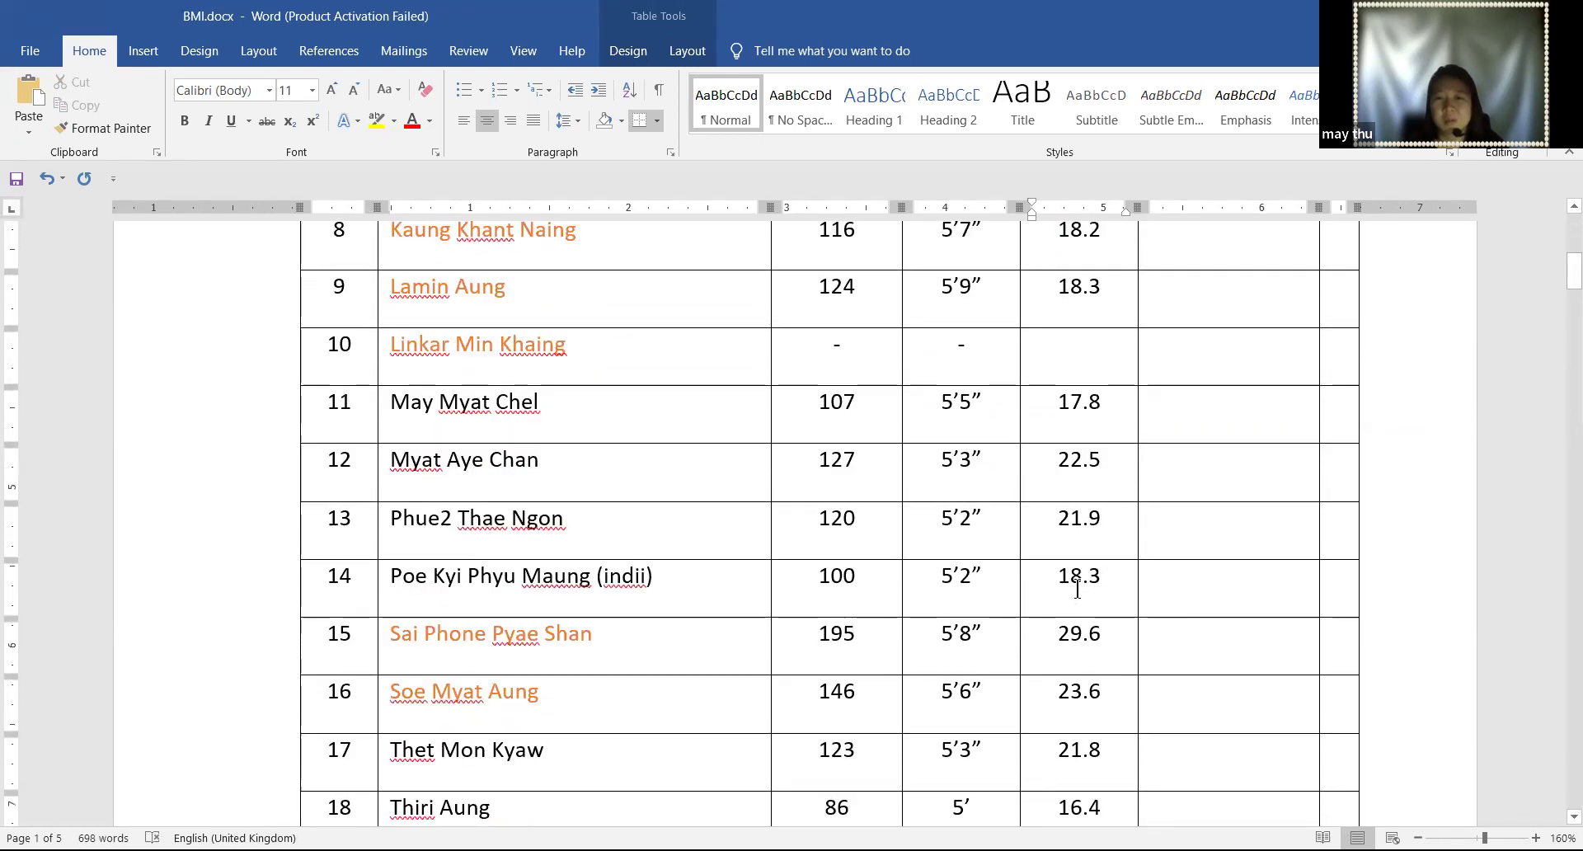
left_click_drag(1103, 643, 1060, 636)
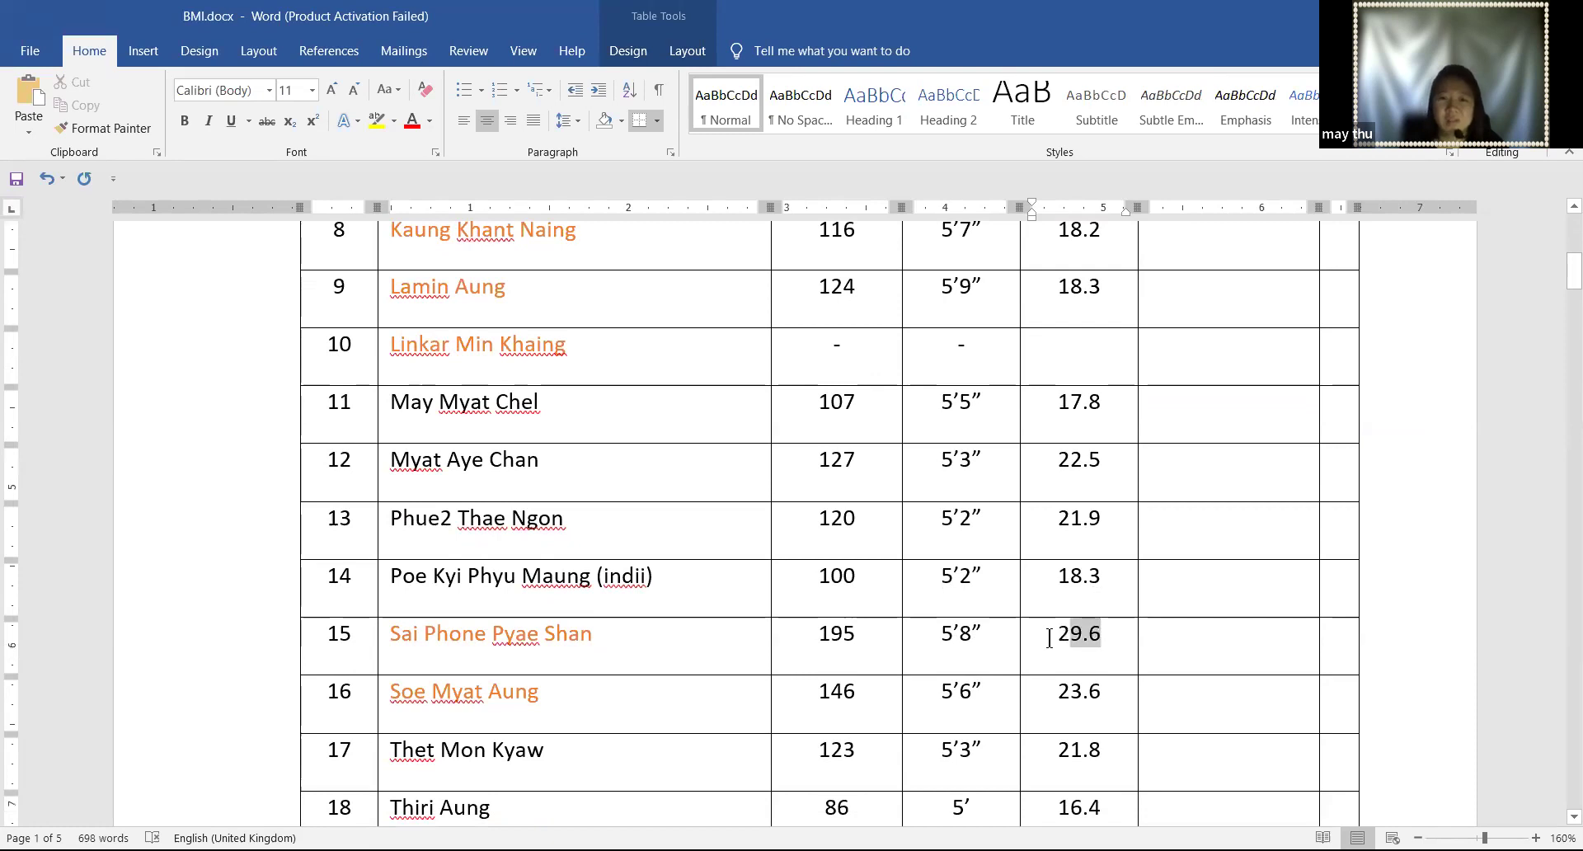
left_click(1125, 604)
left_click(1073, 697)
Check the remaining BMI values down to row 25 and save the document
scroll(1076, 692, "down", 4)
scroll(1076, 691, "down", 2)
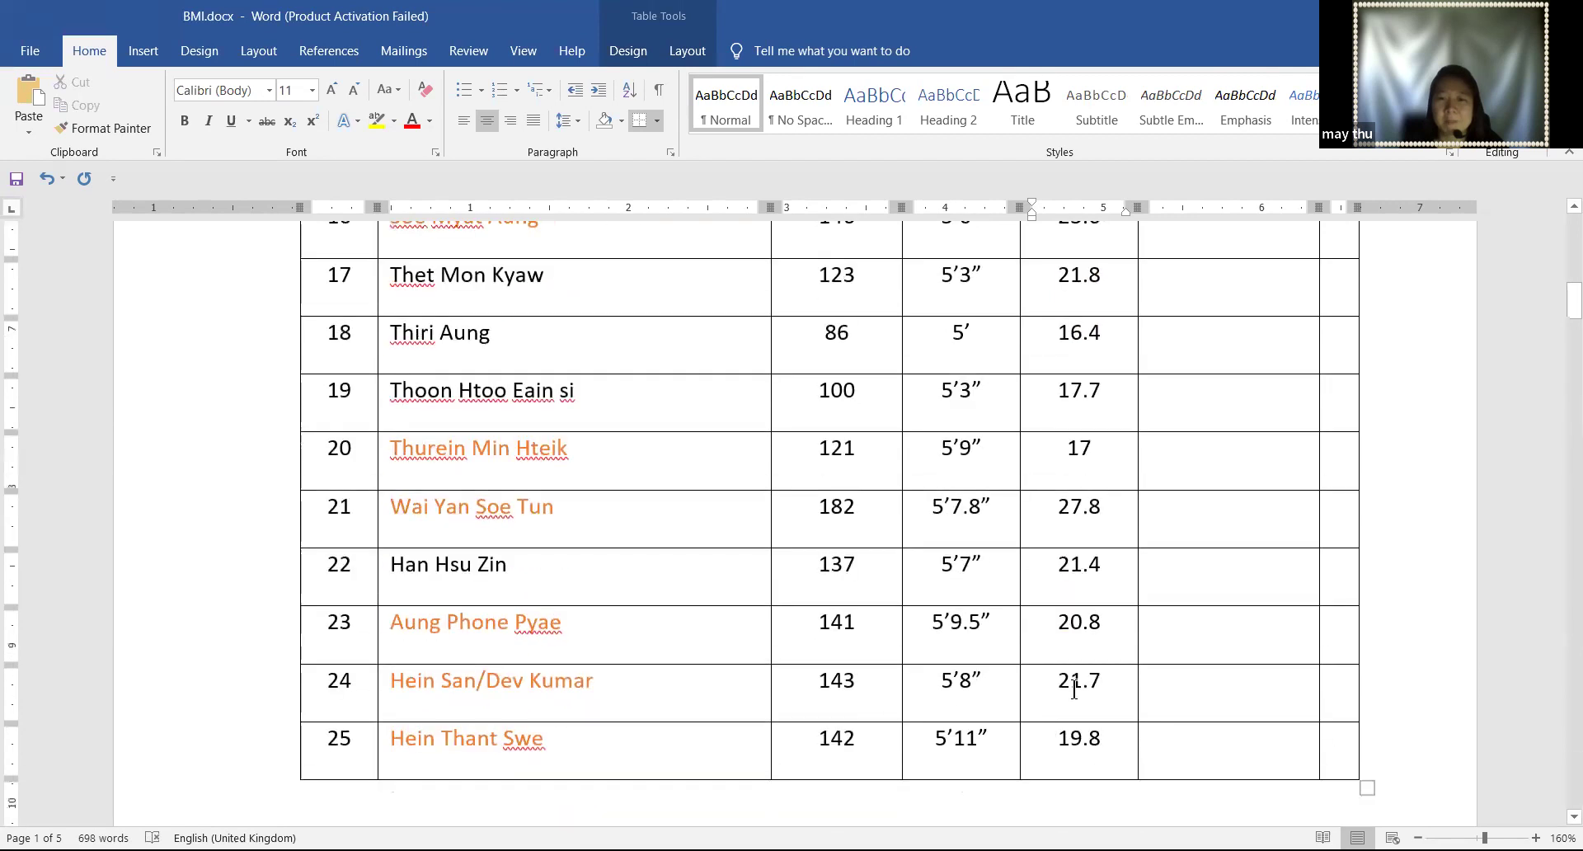
scroll(1073, 689, "up", 5)
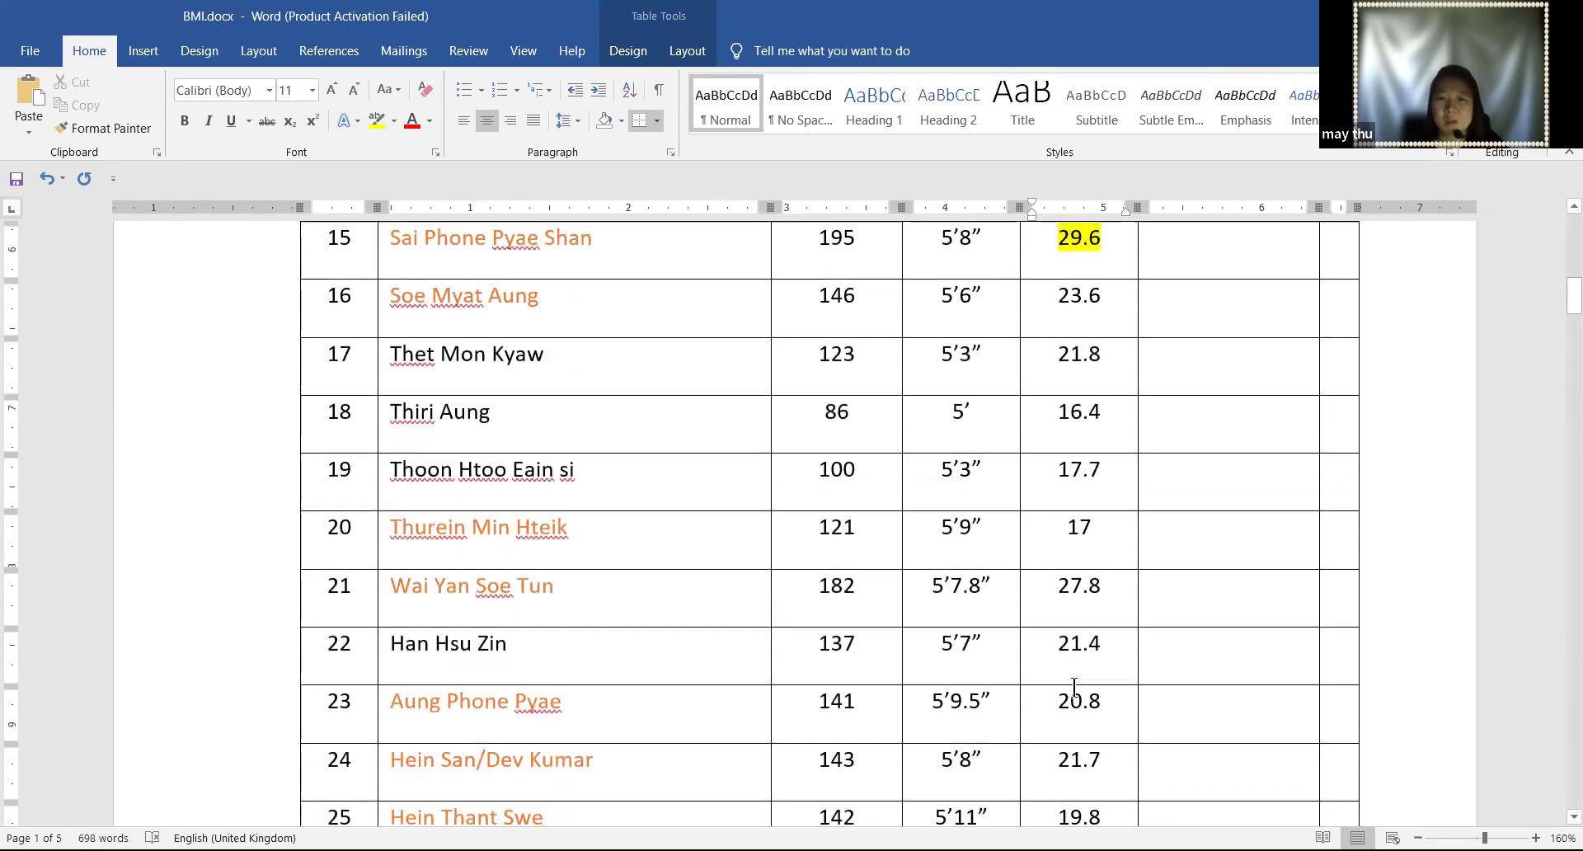
scroll(1070, 680, "up", 4)
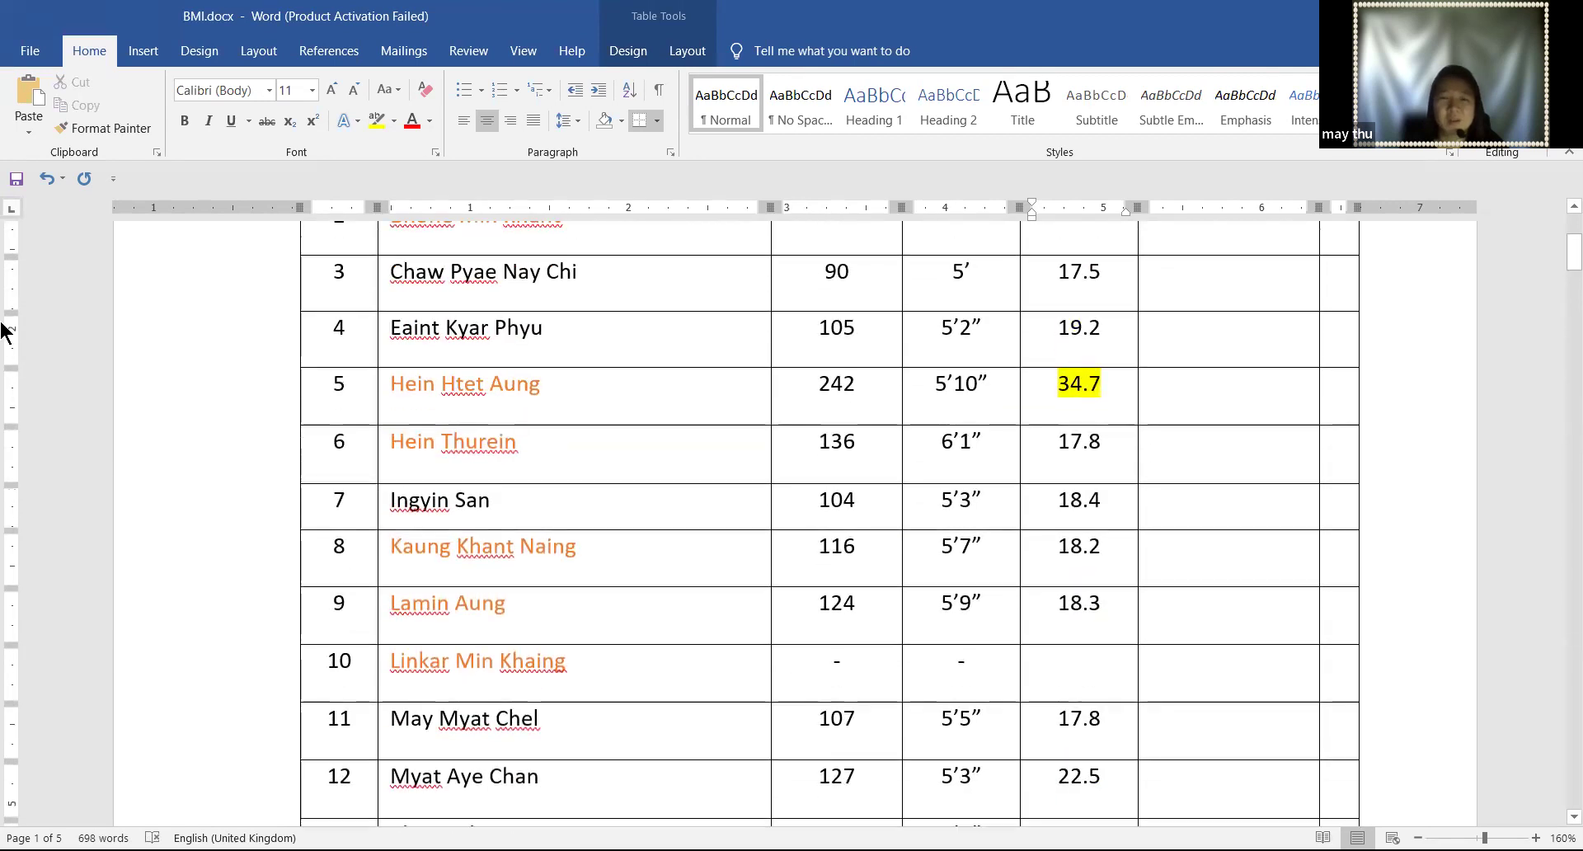
left_click(16, 179)
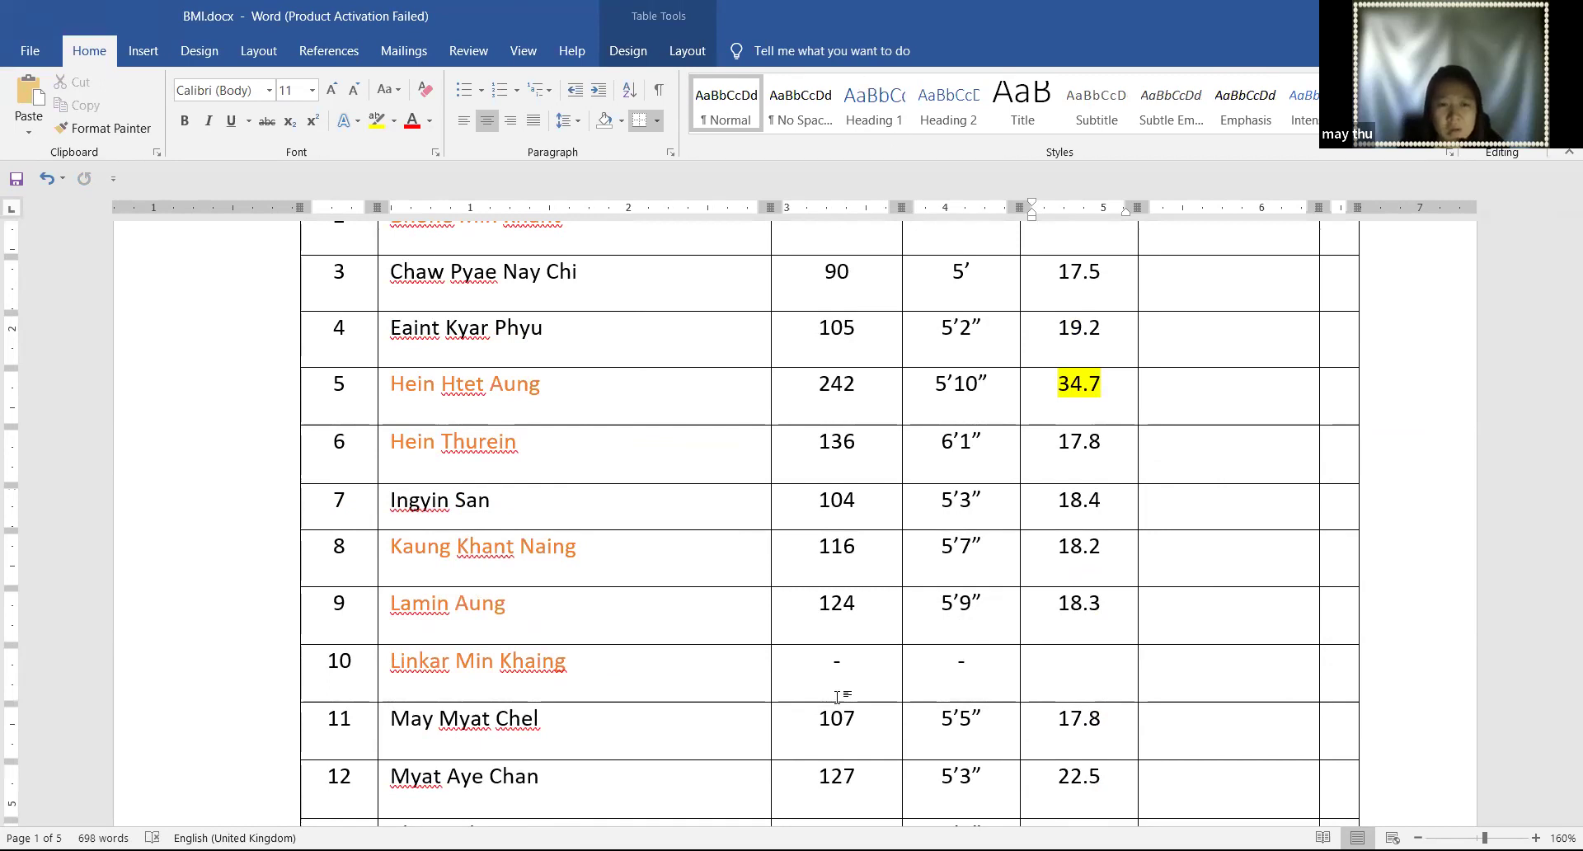
Replace the BMI in row 20 of the table with 17.96
scroll(608, 650, "down", 5)
scroll(610, 657, "down", 7)
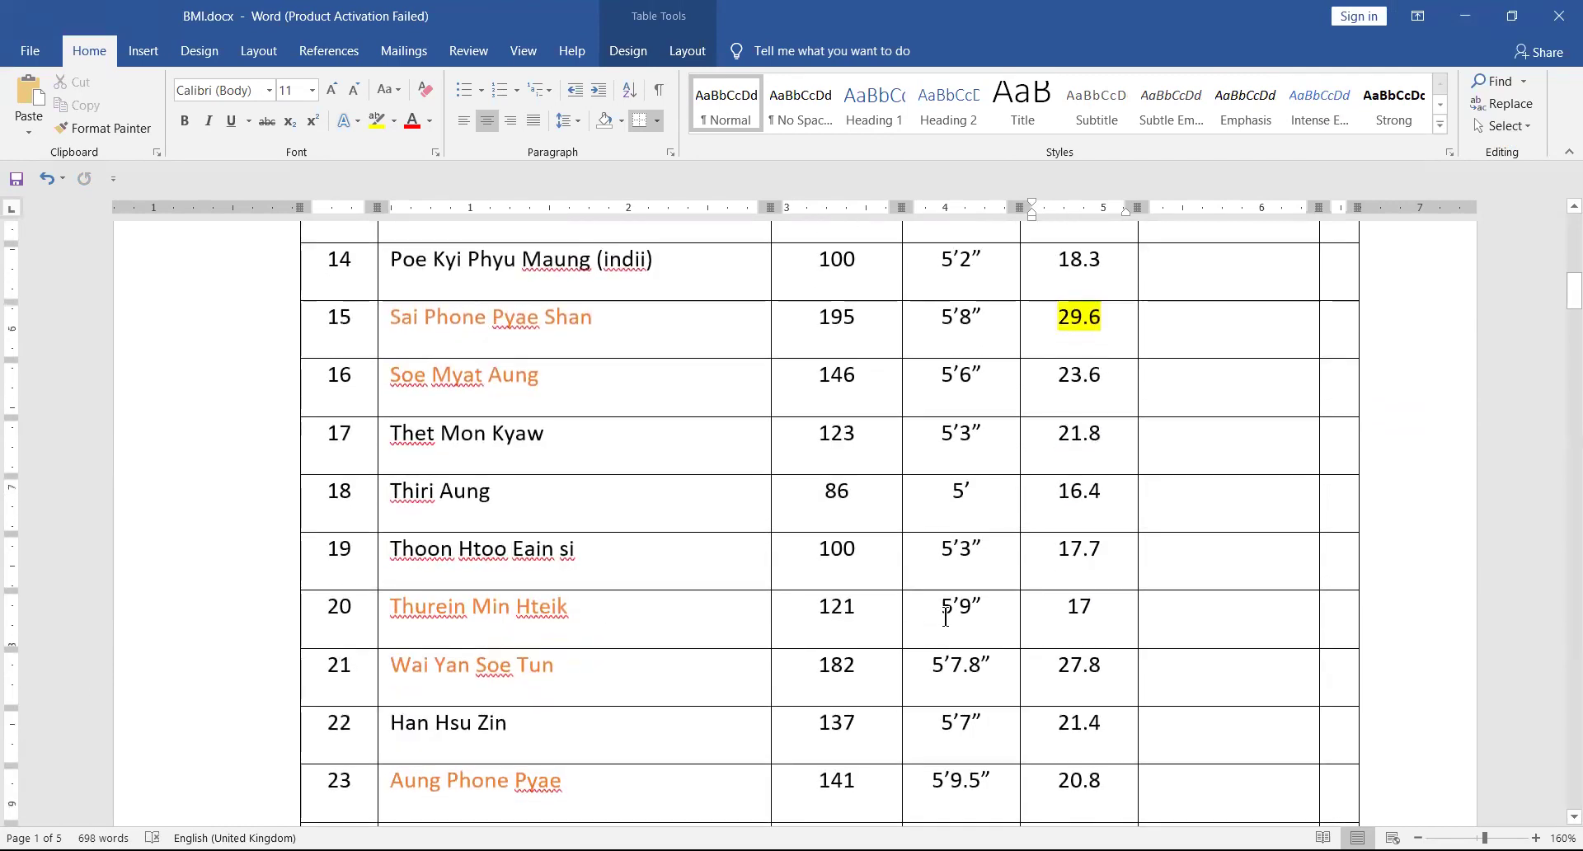
left_click(1100, 610)
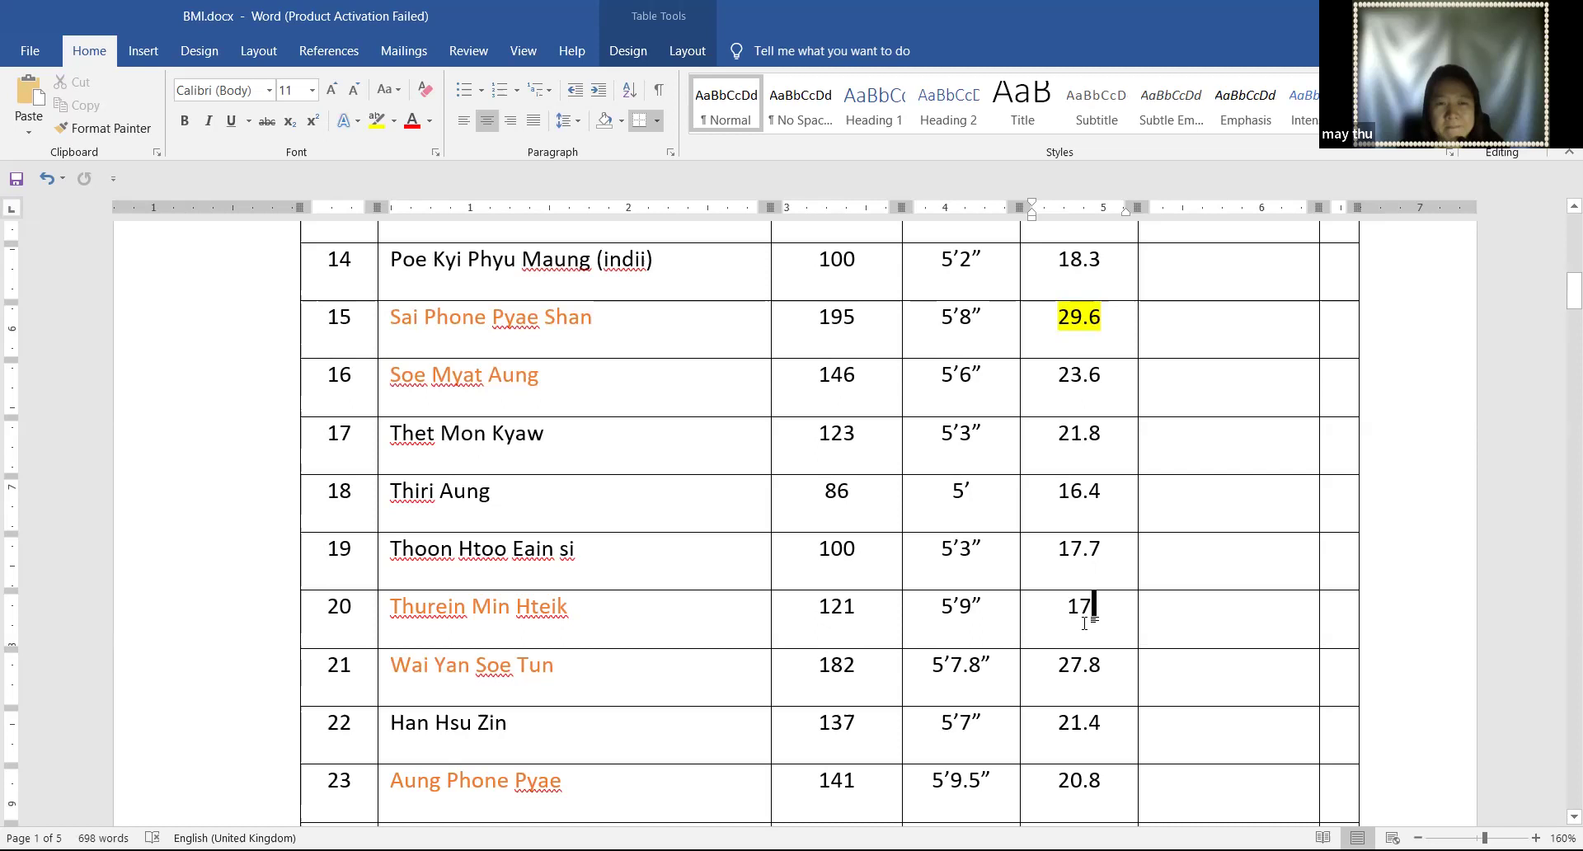
scroll(1043, 755, "down", 1)
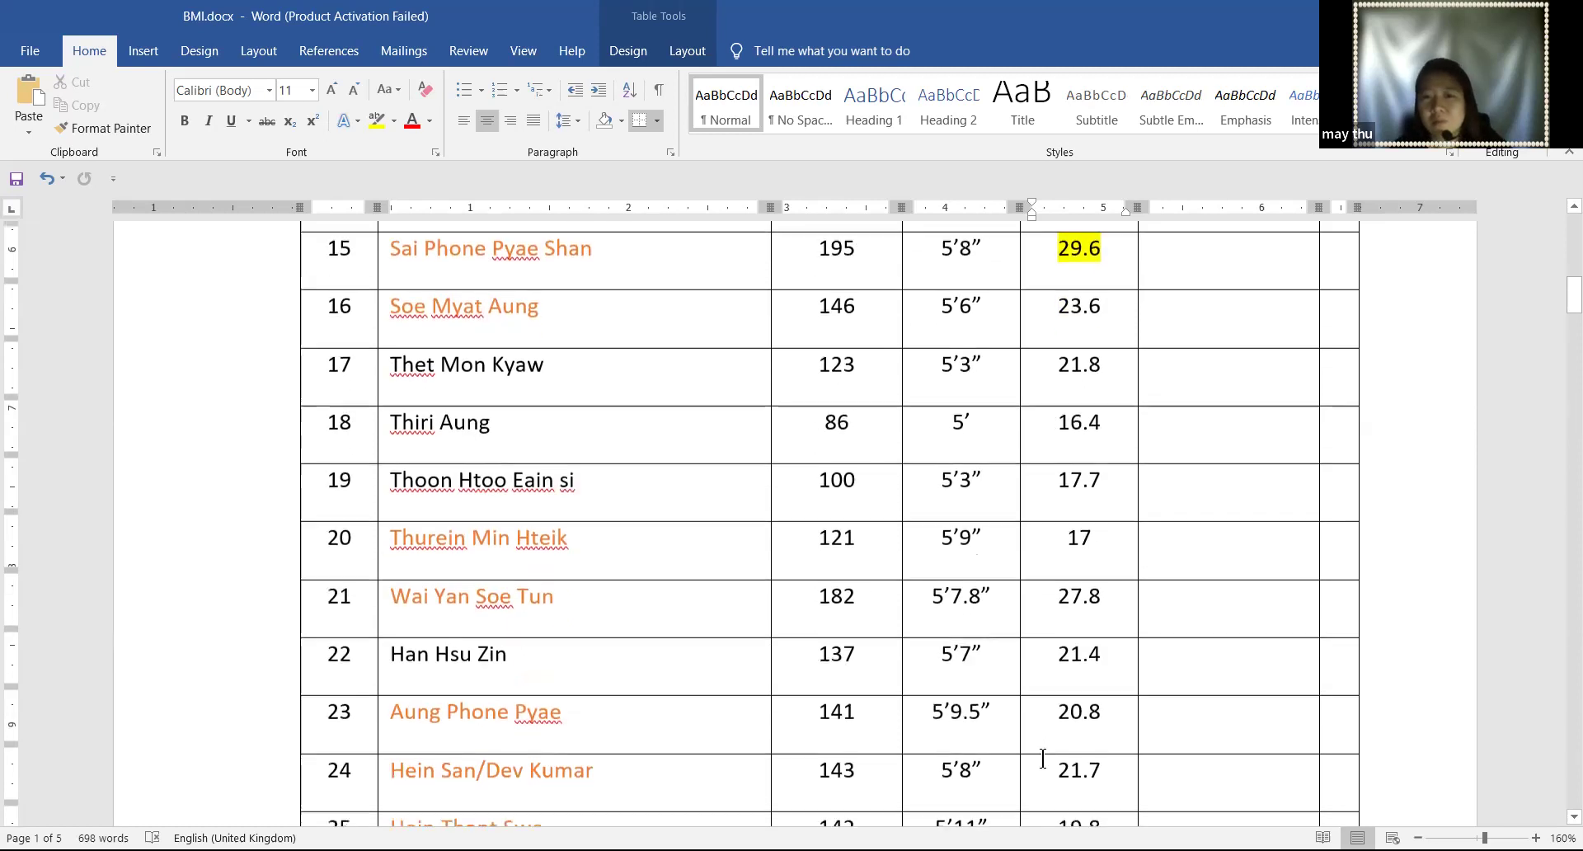
scroll(1043, 758, "down", 3)
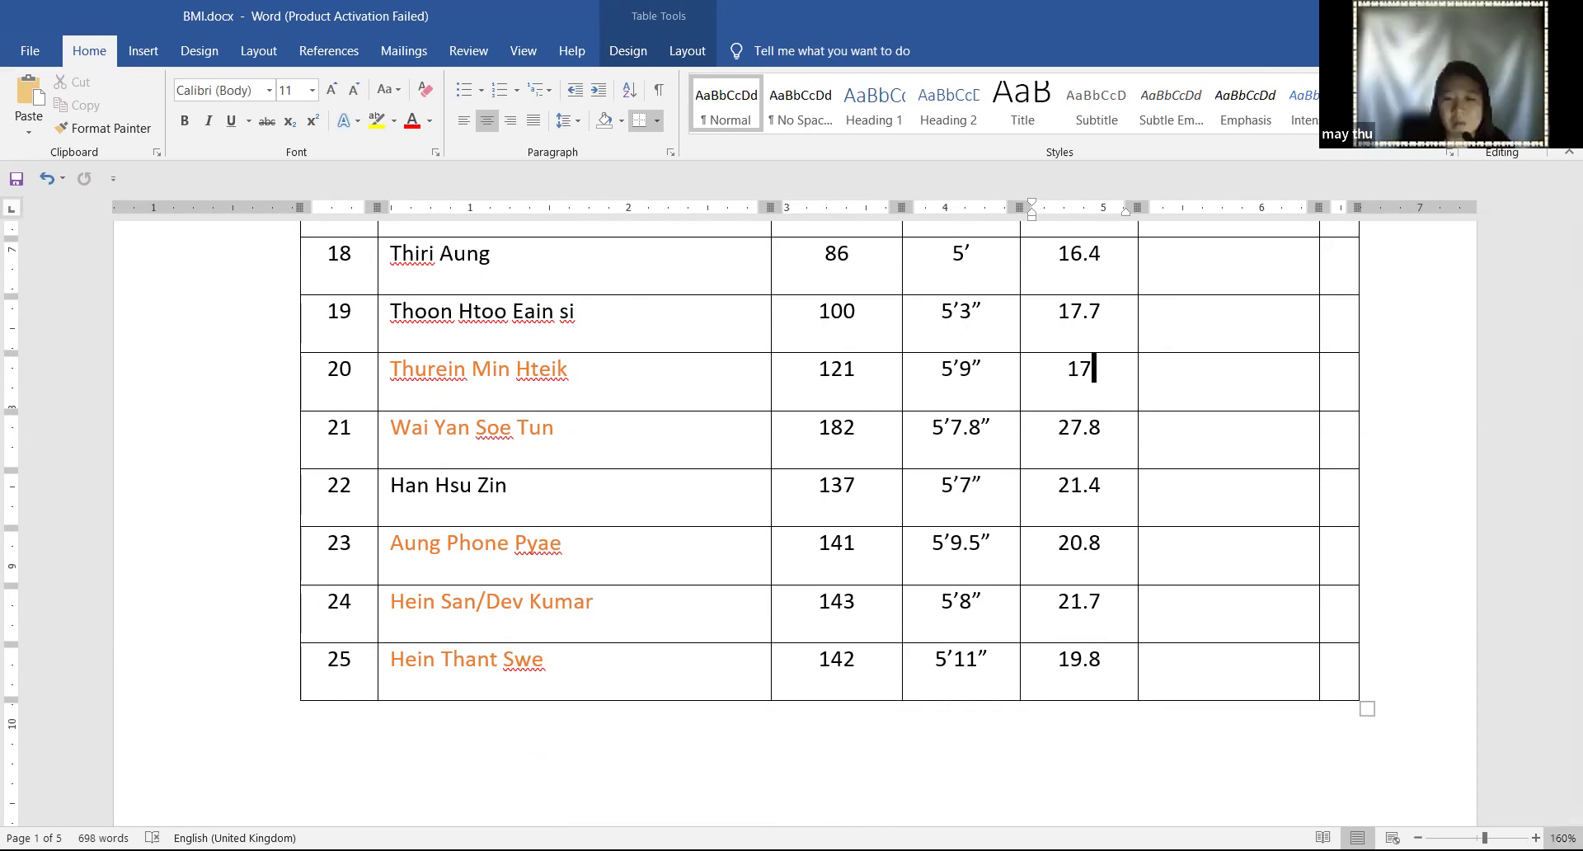
key("BackSpace")
key("BackSpace")
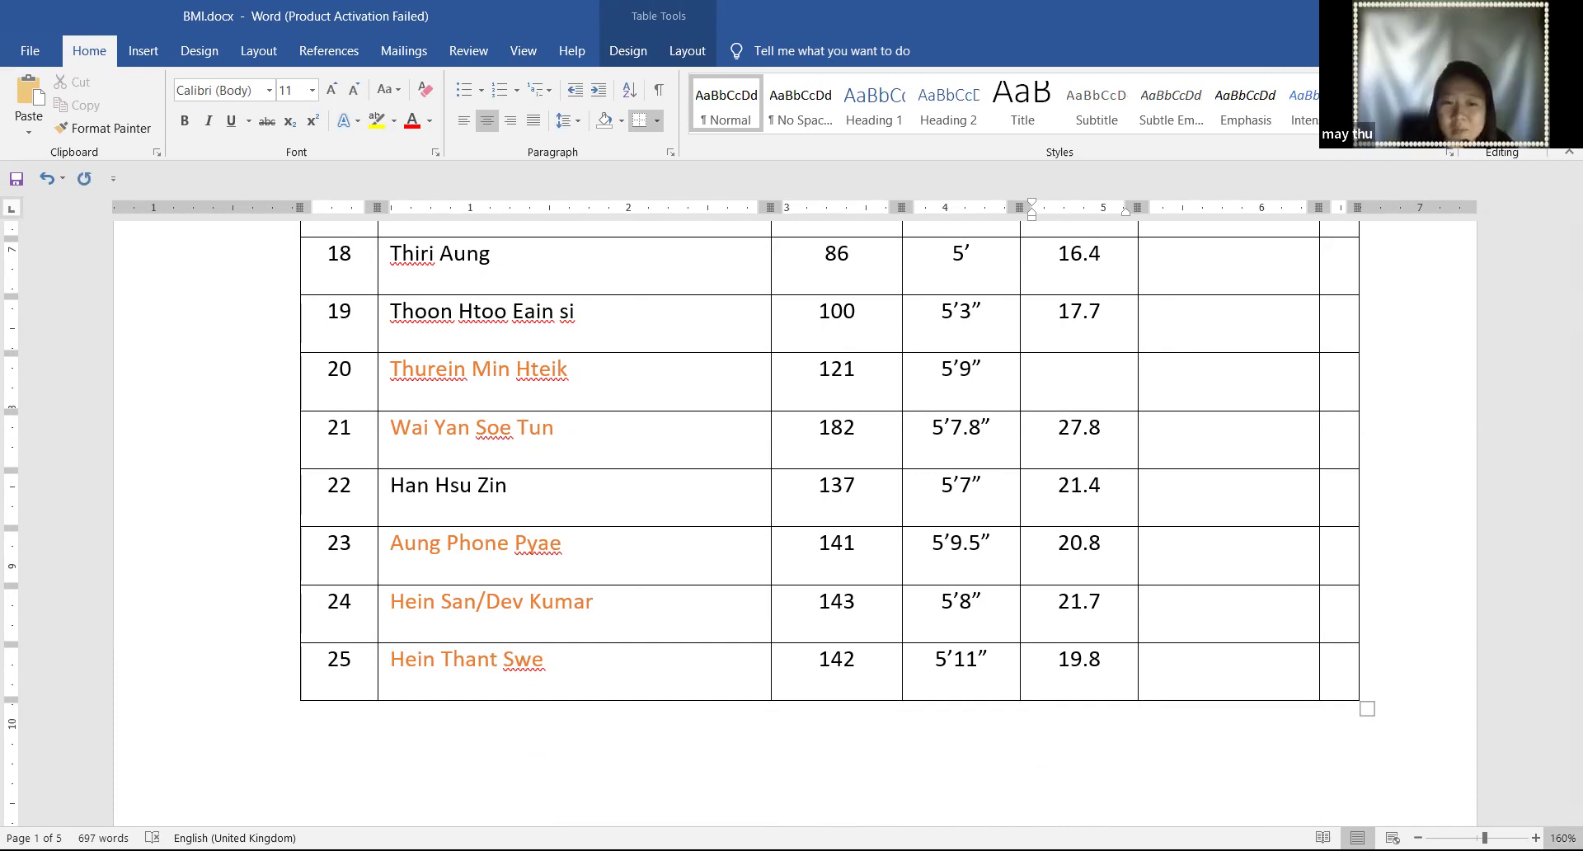
type("18")
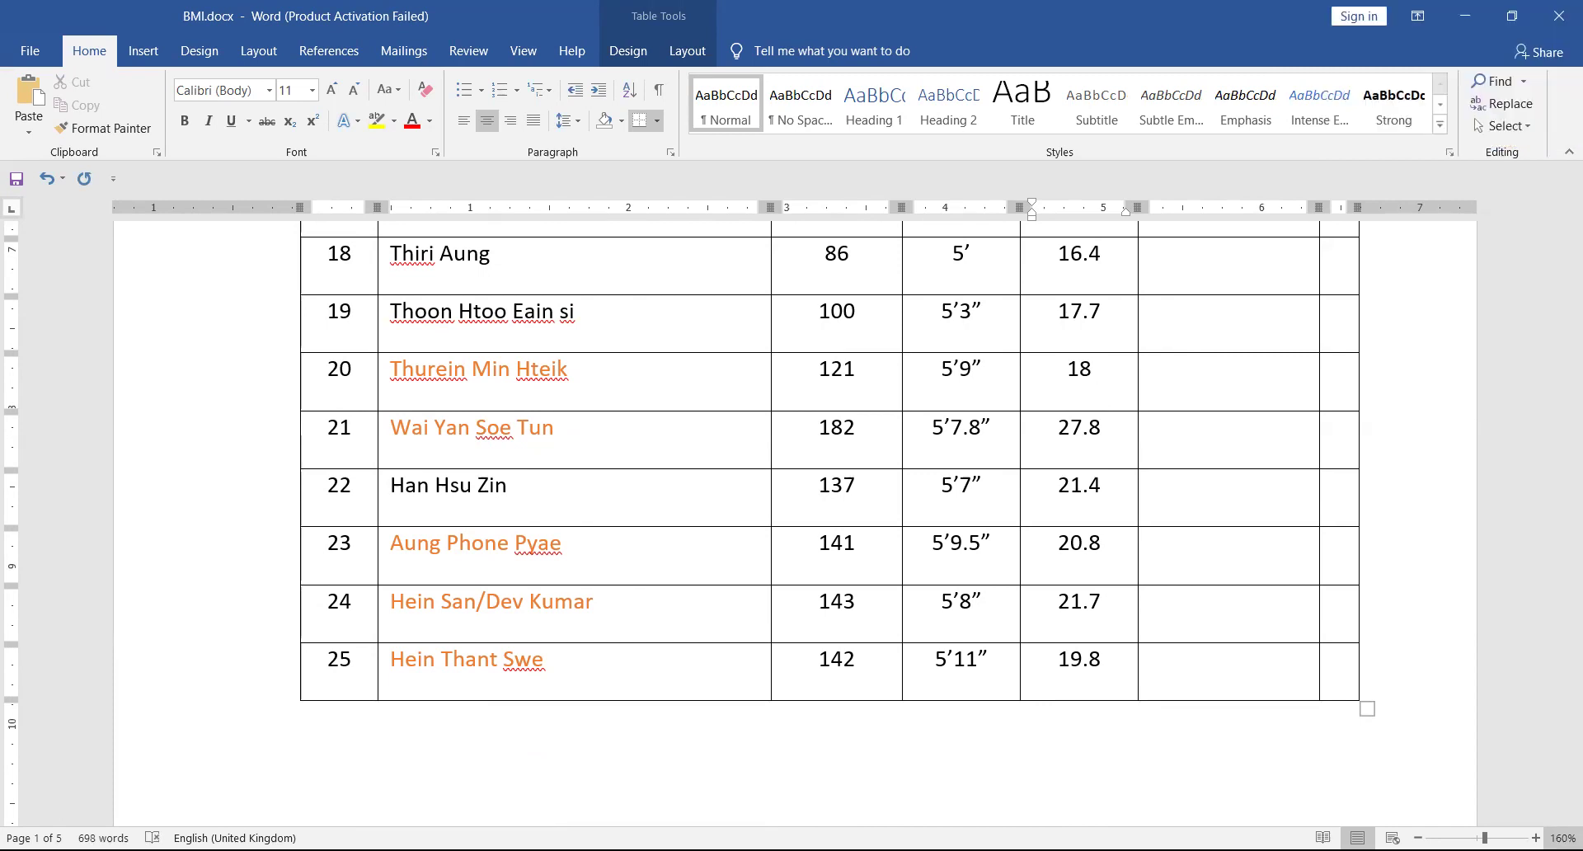
type("7")
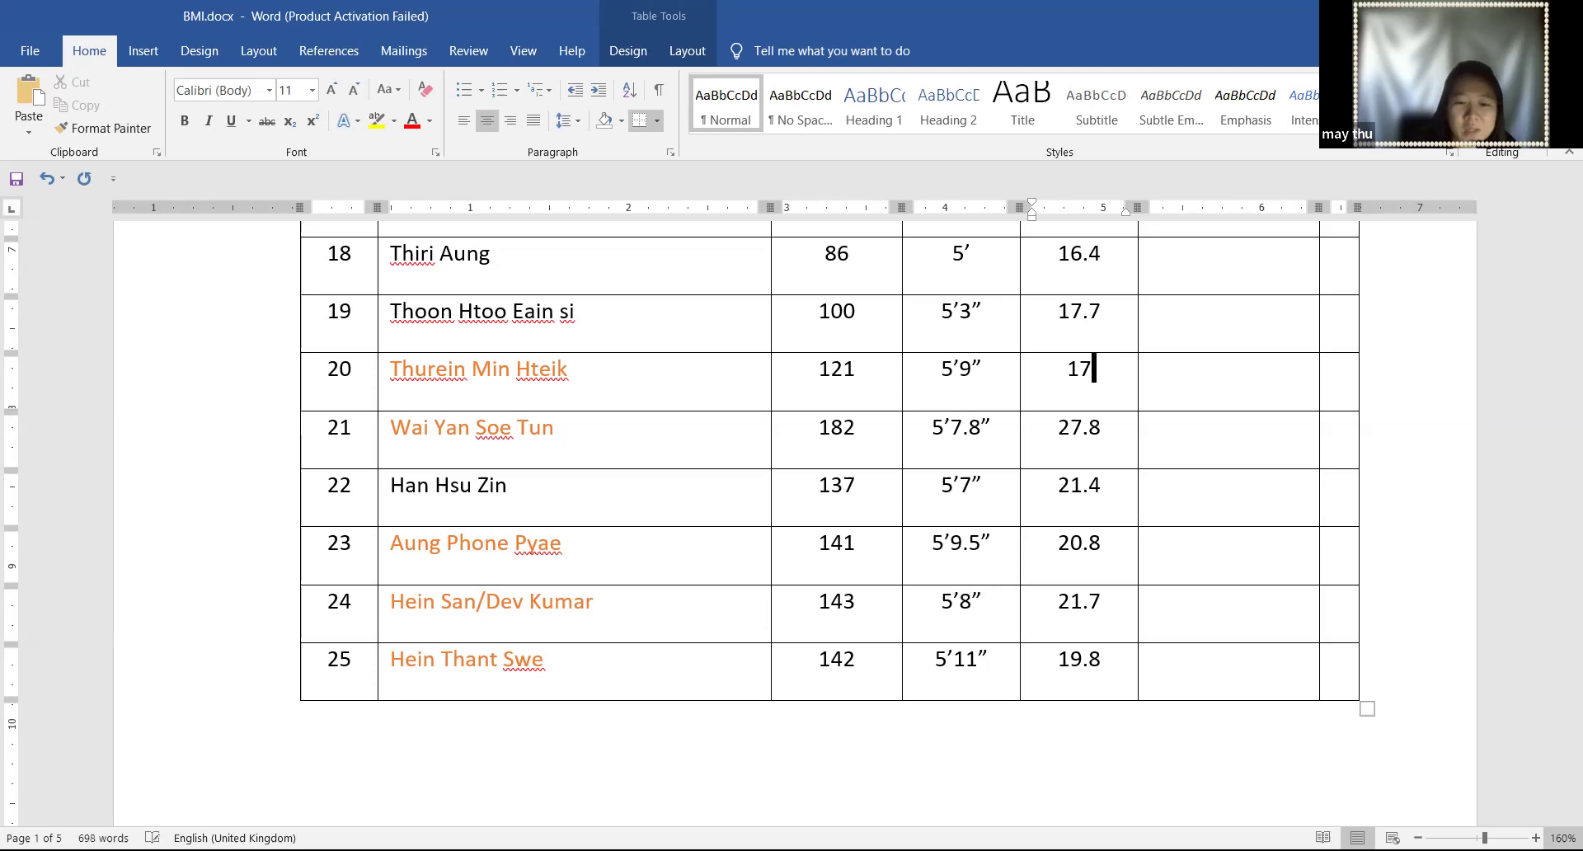
type(".96")
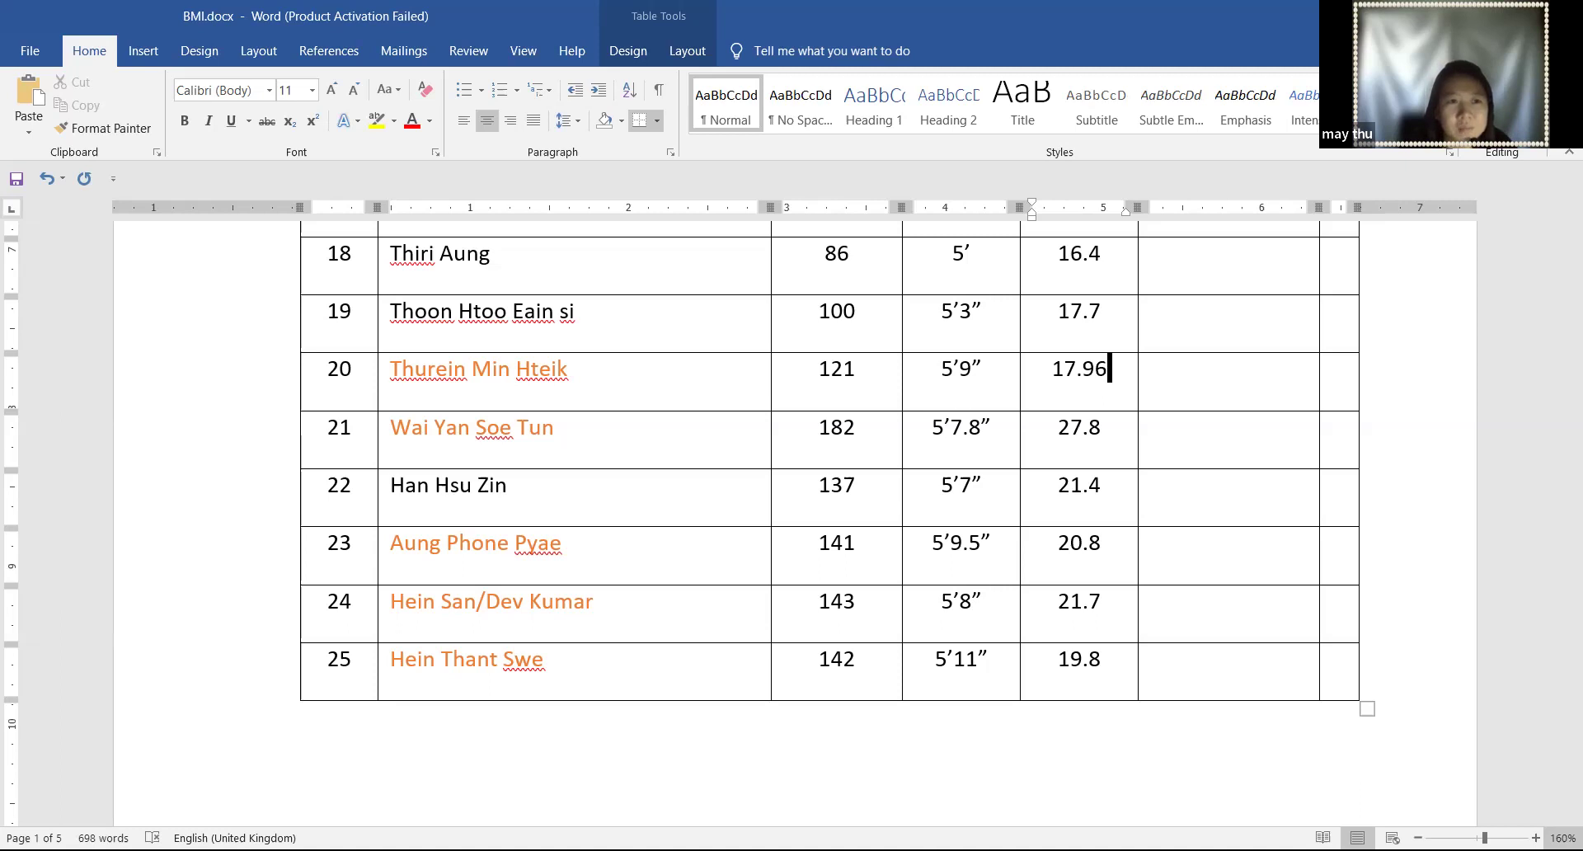
Change the BMI in row 20 of the table to 18 and save the document
key("BackSpace")
key("BackSpace")
key("BackSpace")
key("BackSpace")
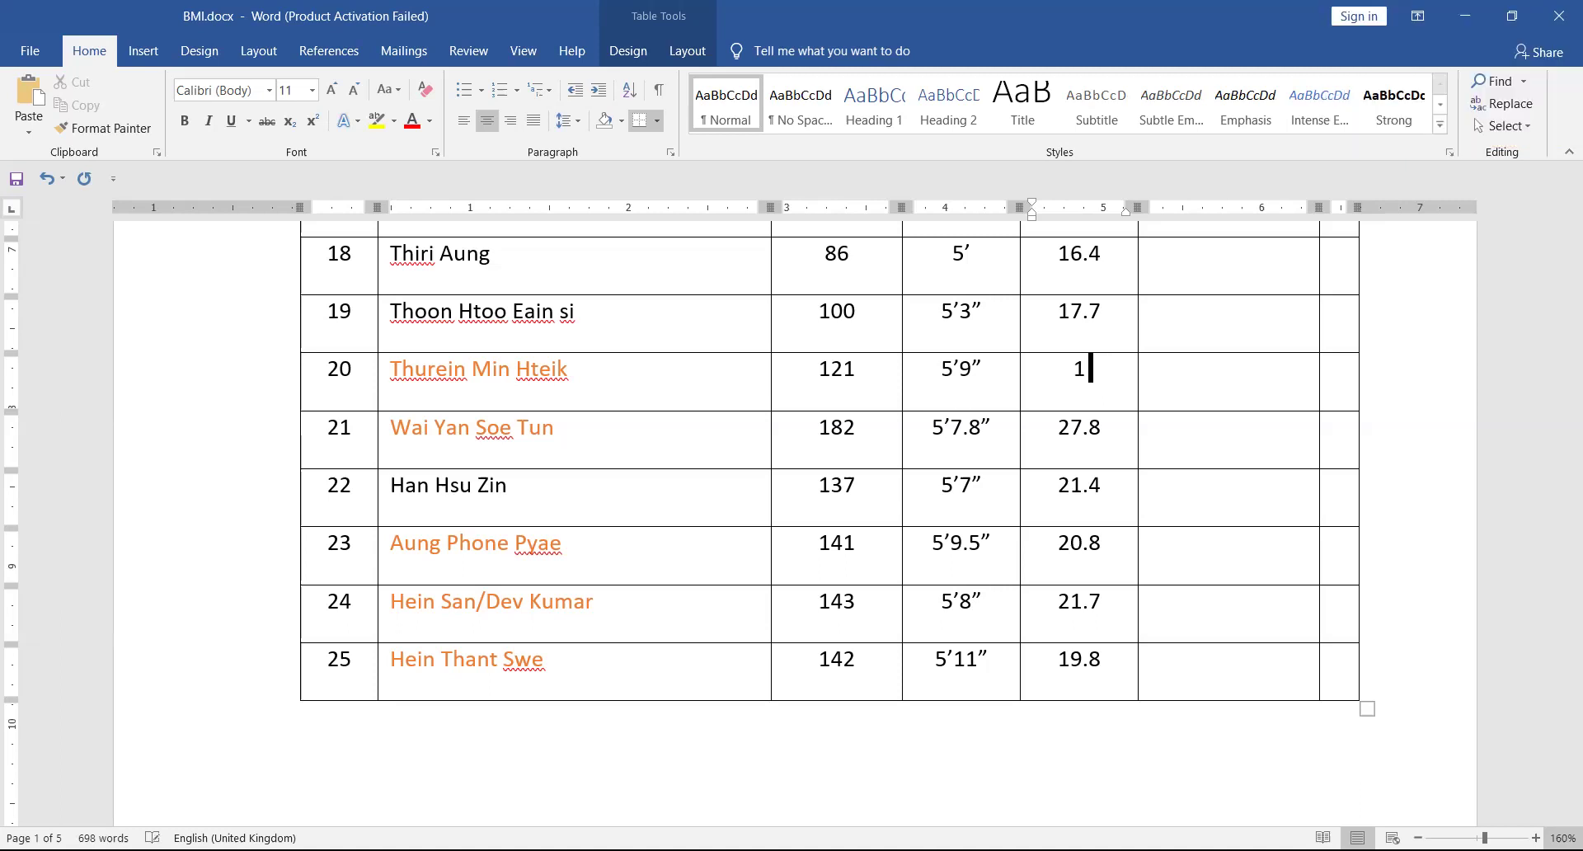
type("8")
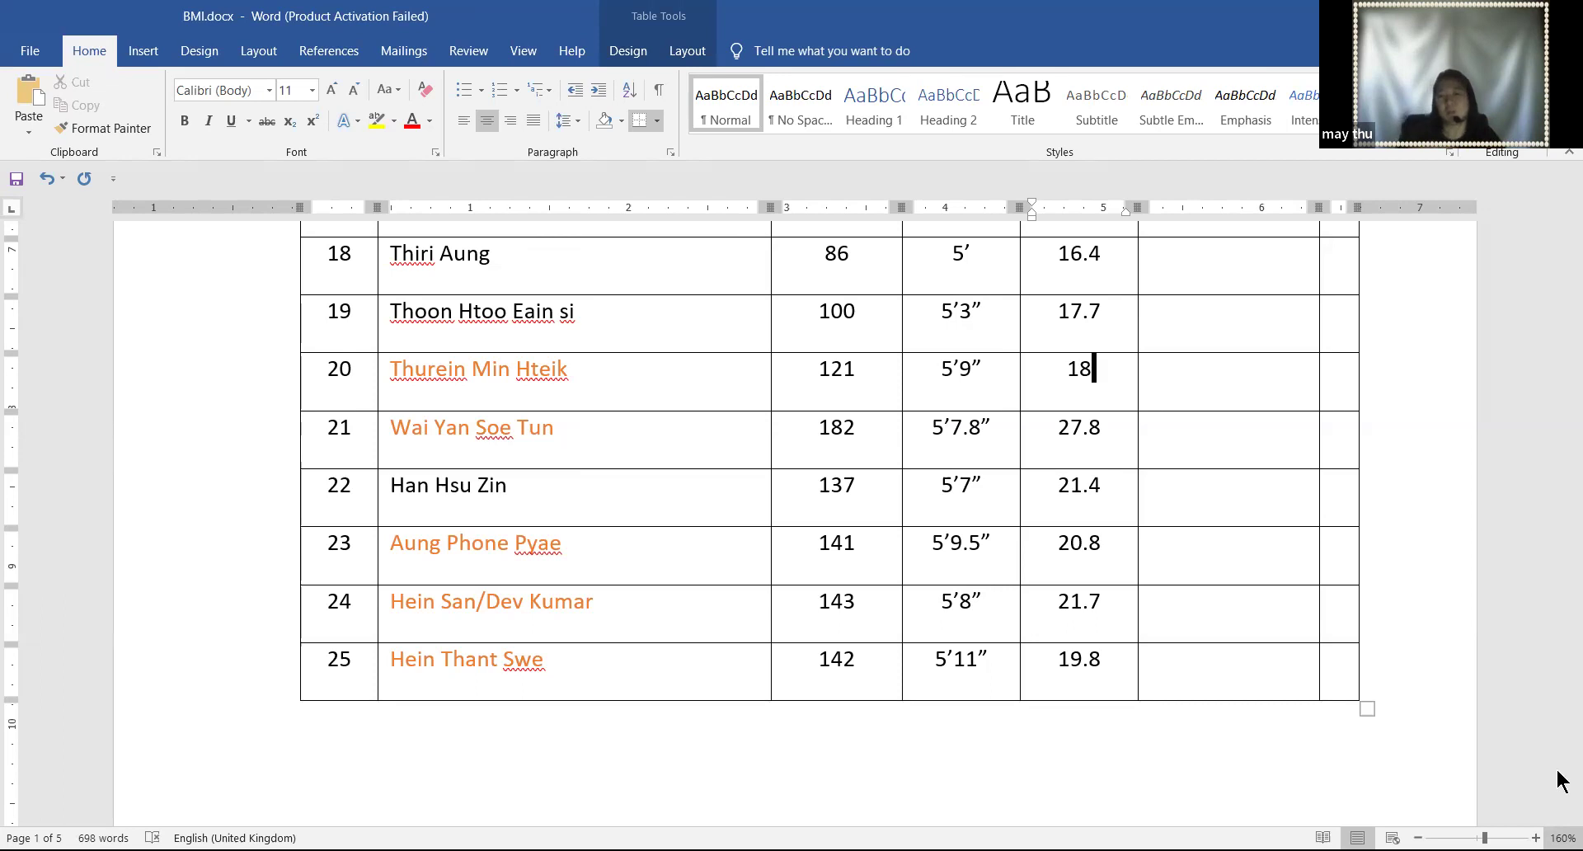
left_click(16, 178)
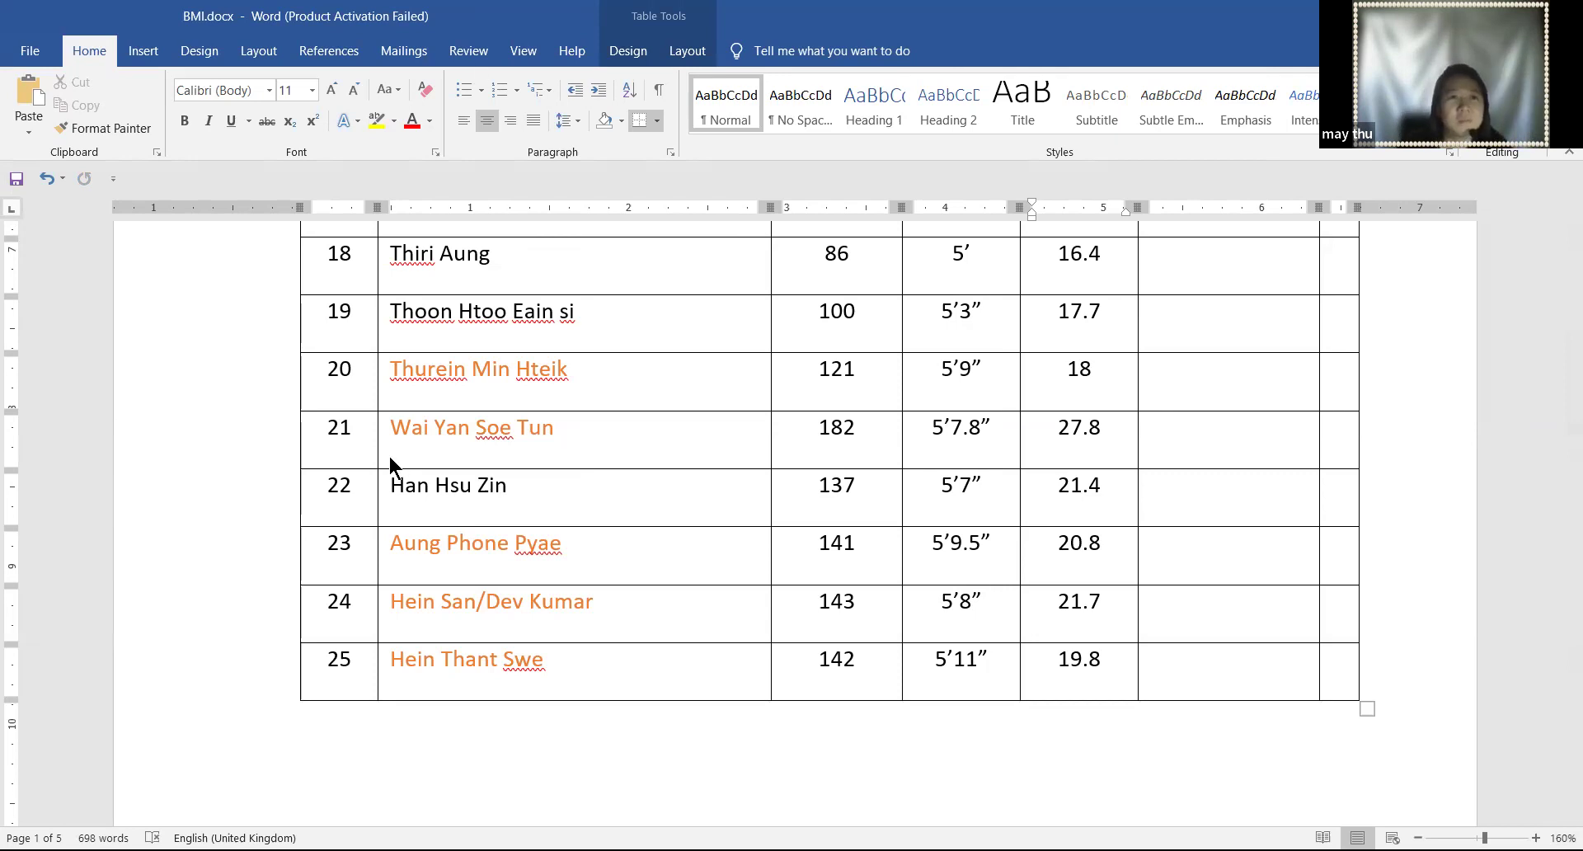
Look through the open browser, science 9 and course 9 unit 3 windows, and bring up the Body Mass Index category chart in BMI.docx
key("alt+Tab")
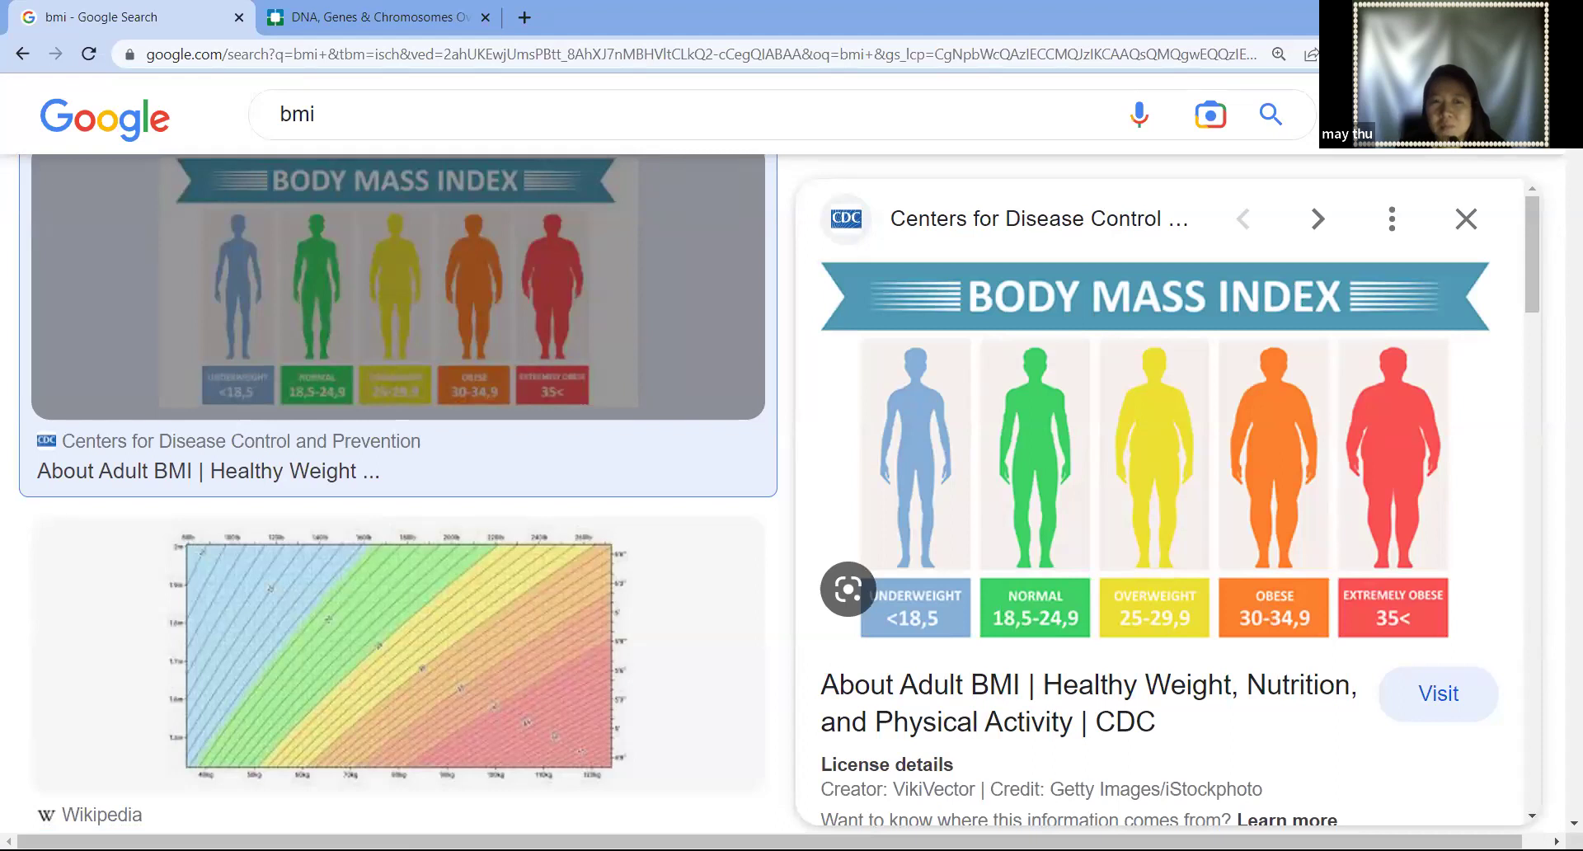
key("alt+Tab")
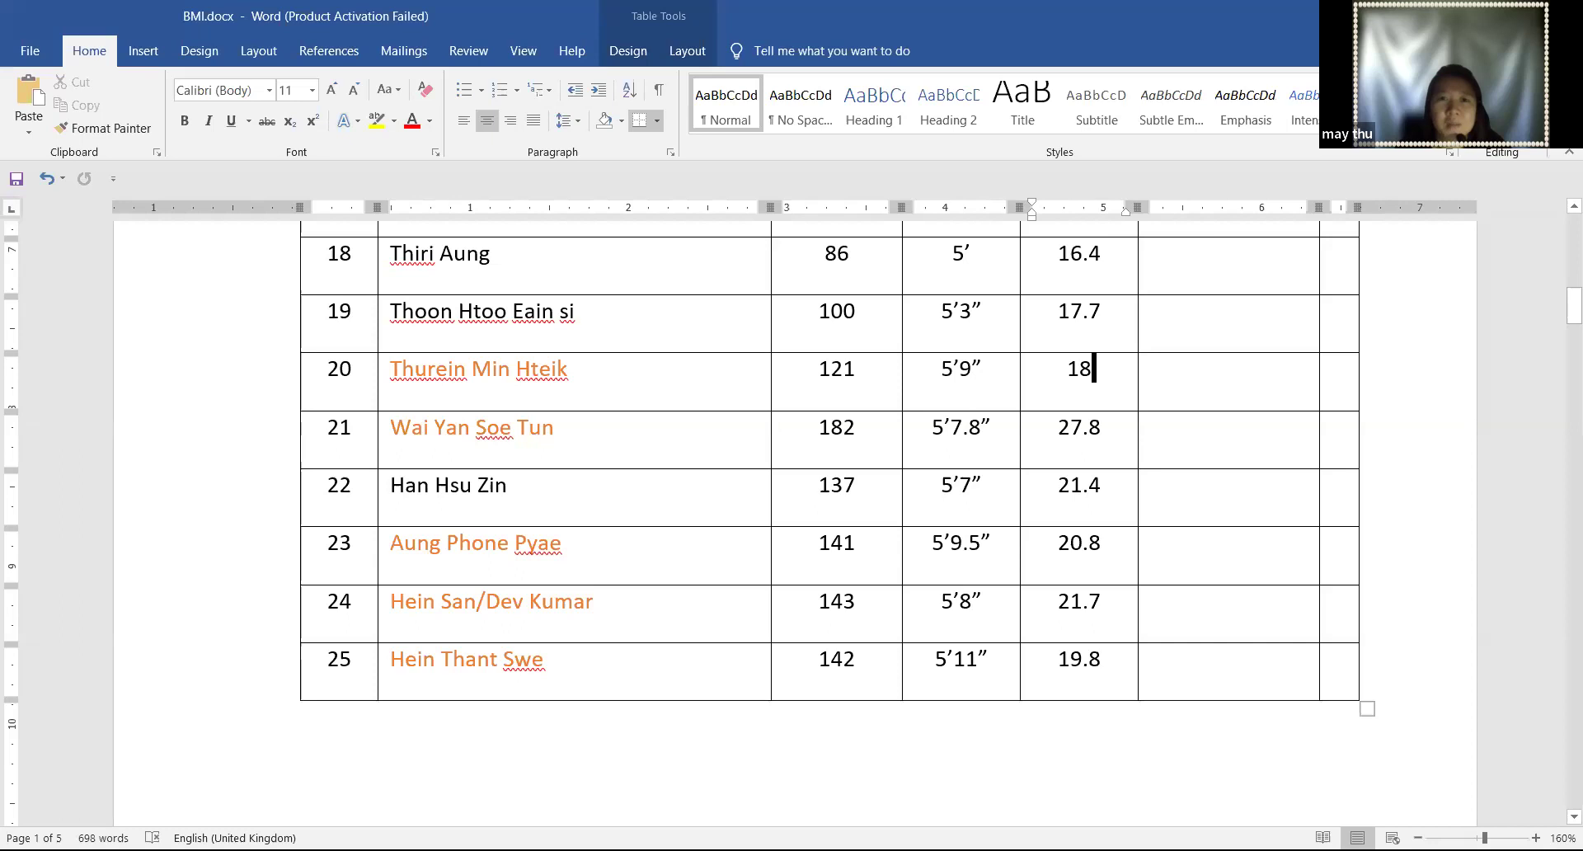
key("alt+Tab")
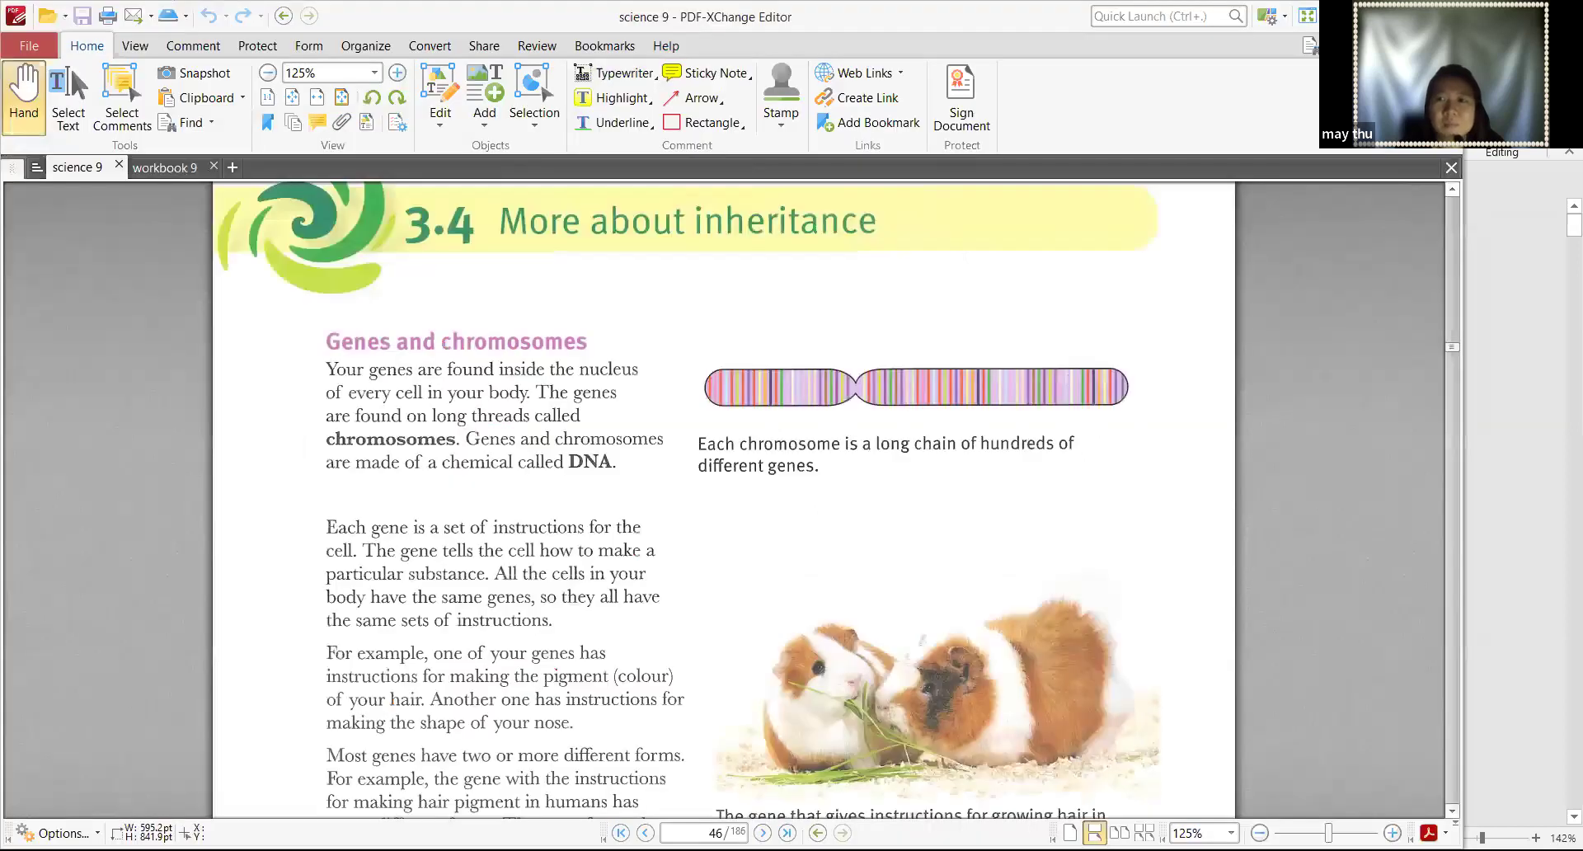
key("alt+Tab")
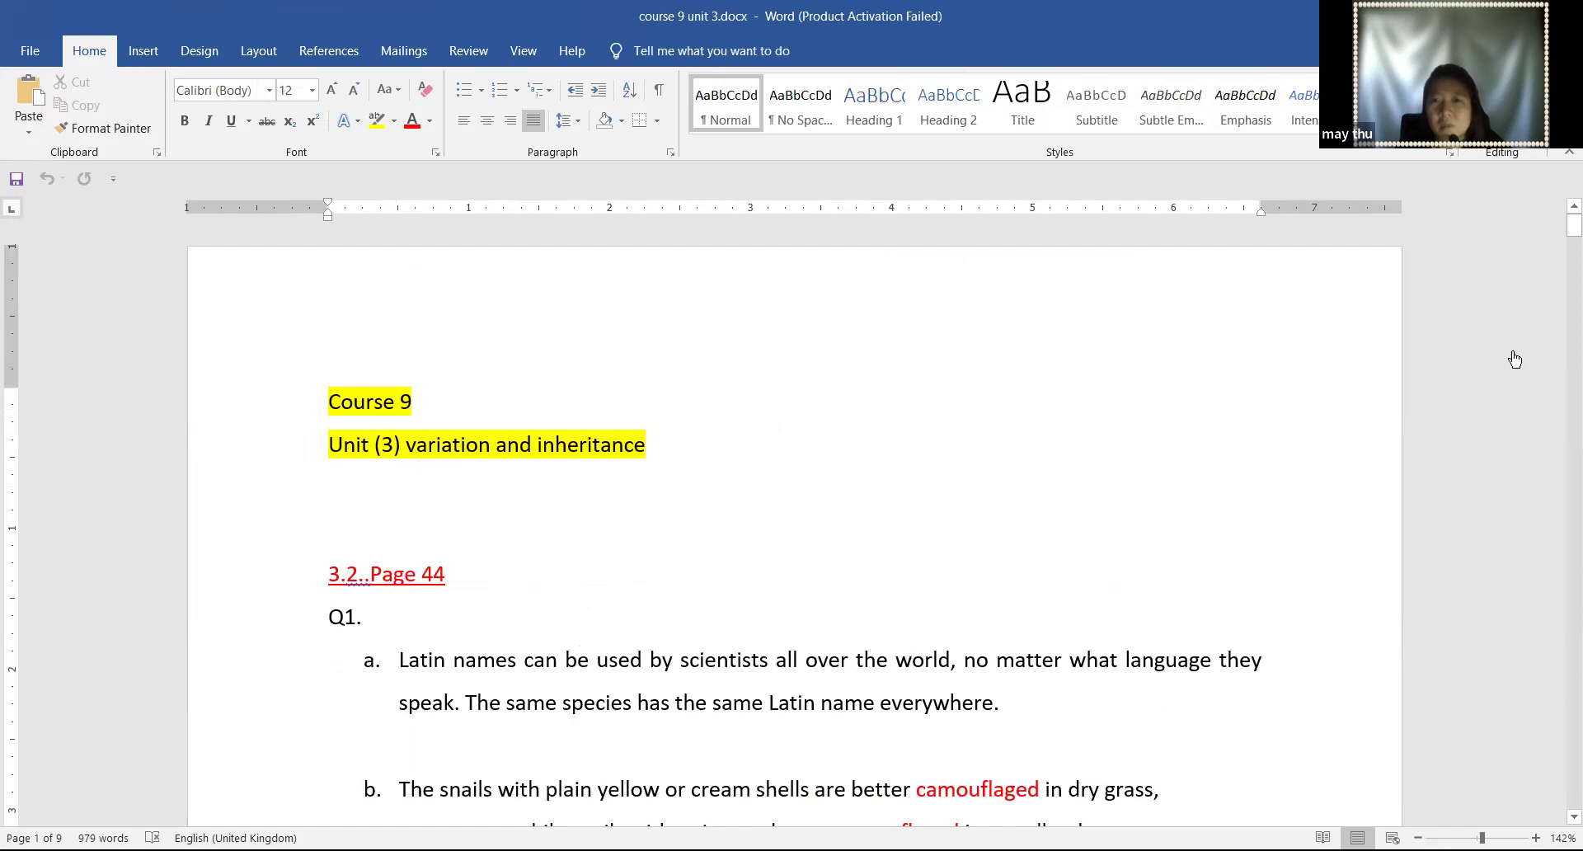
key("alt+Tab")
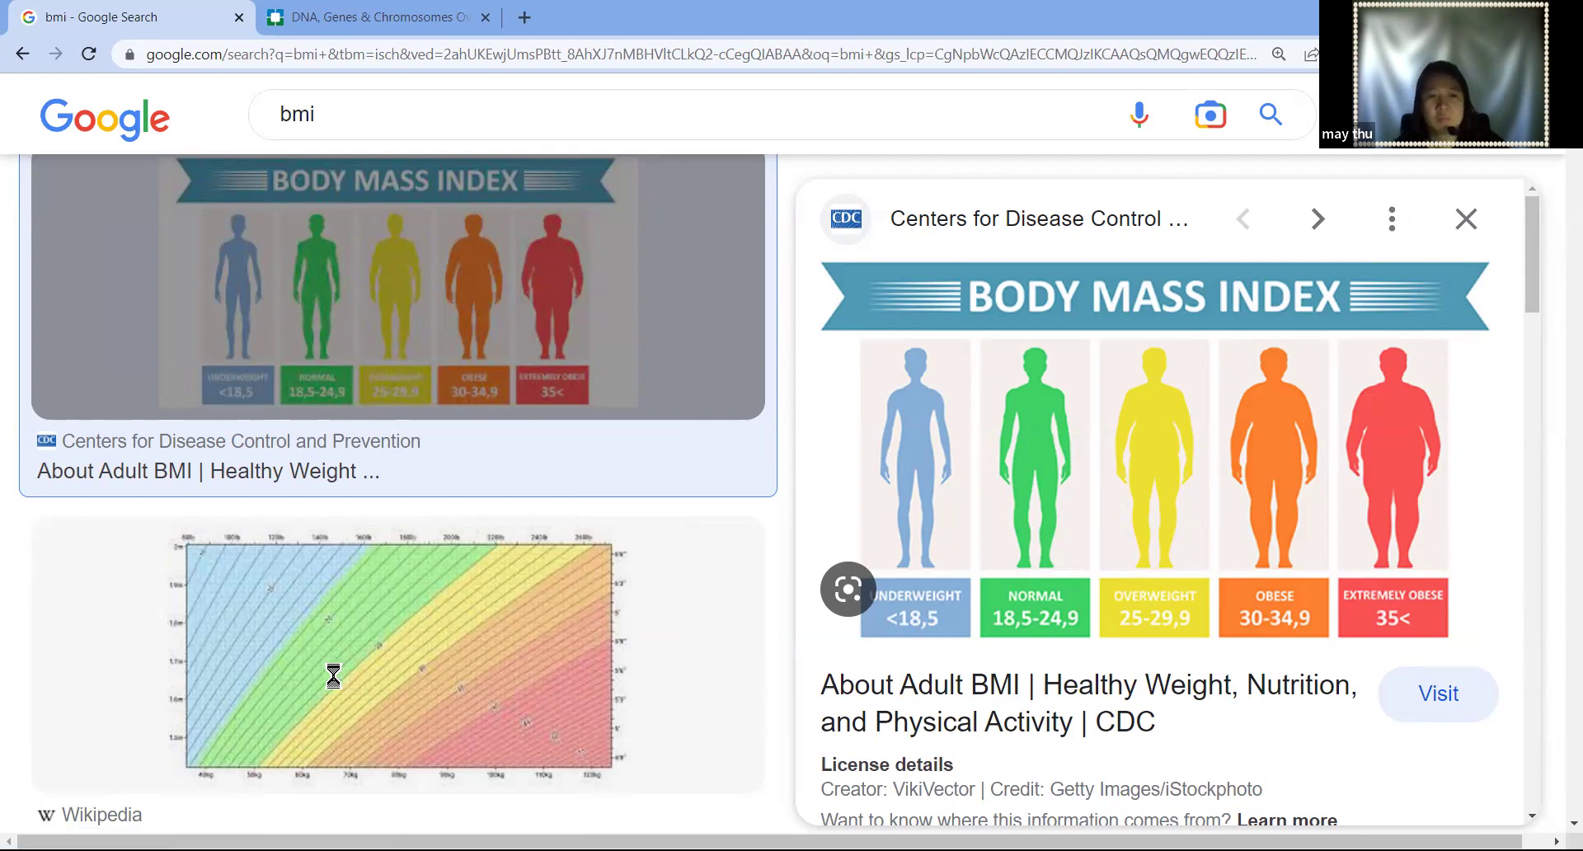
key("alt+Tab")
left_click(790, 654)
left_click(1170, 670)
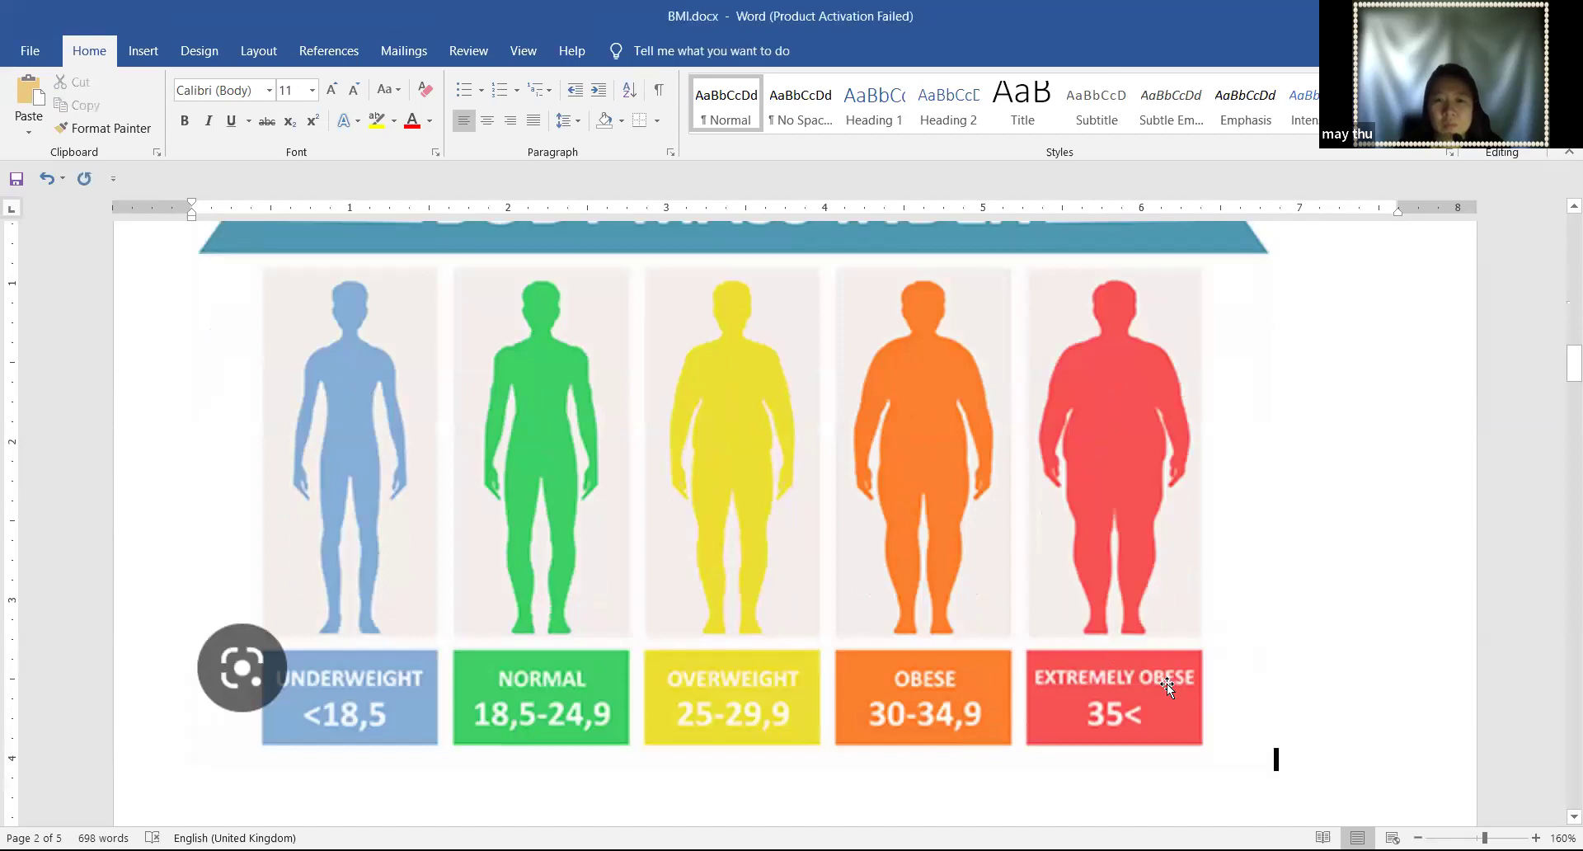
Shrink the Body Mass Index chart picture to about 5 inches wide
left_click(1272, 769)
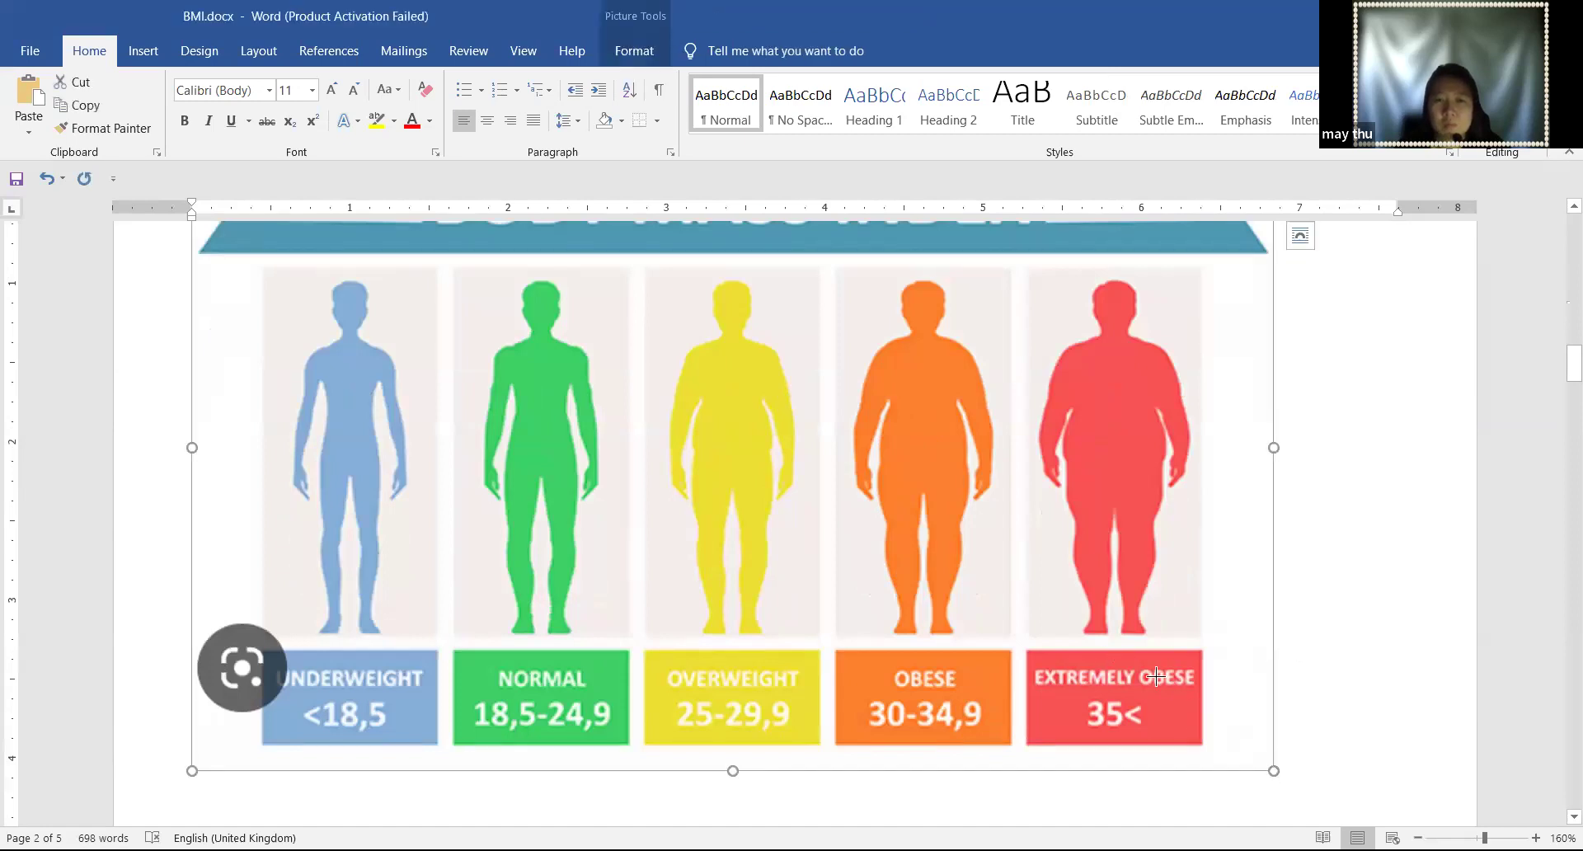
left_click_drag(1063, 617, 819, 755)
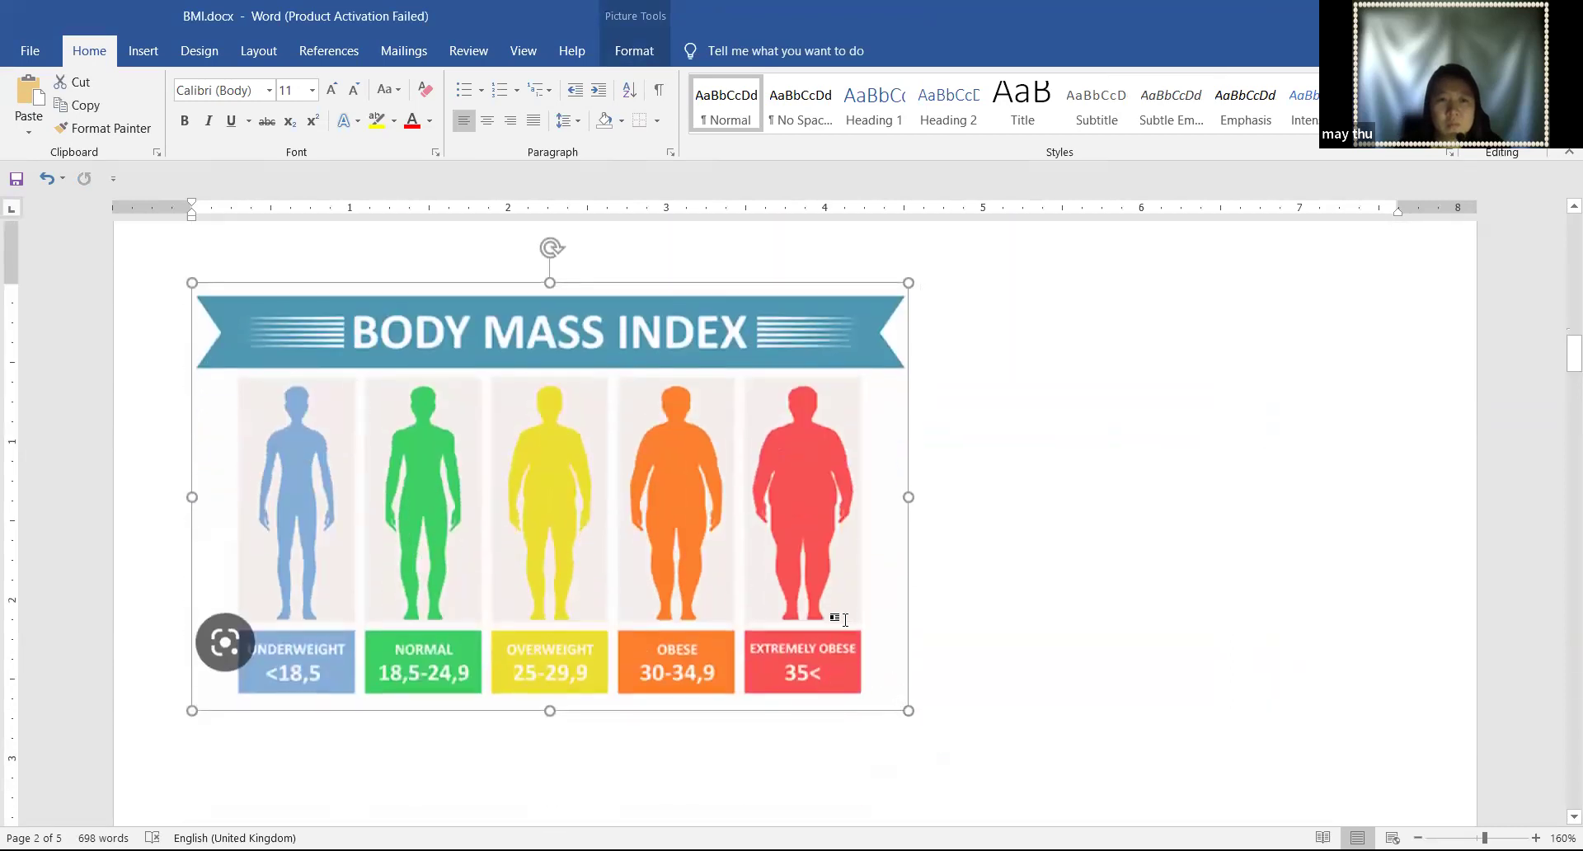
left_click(816, 284)
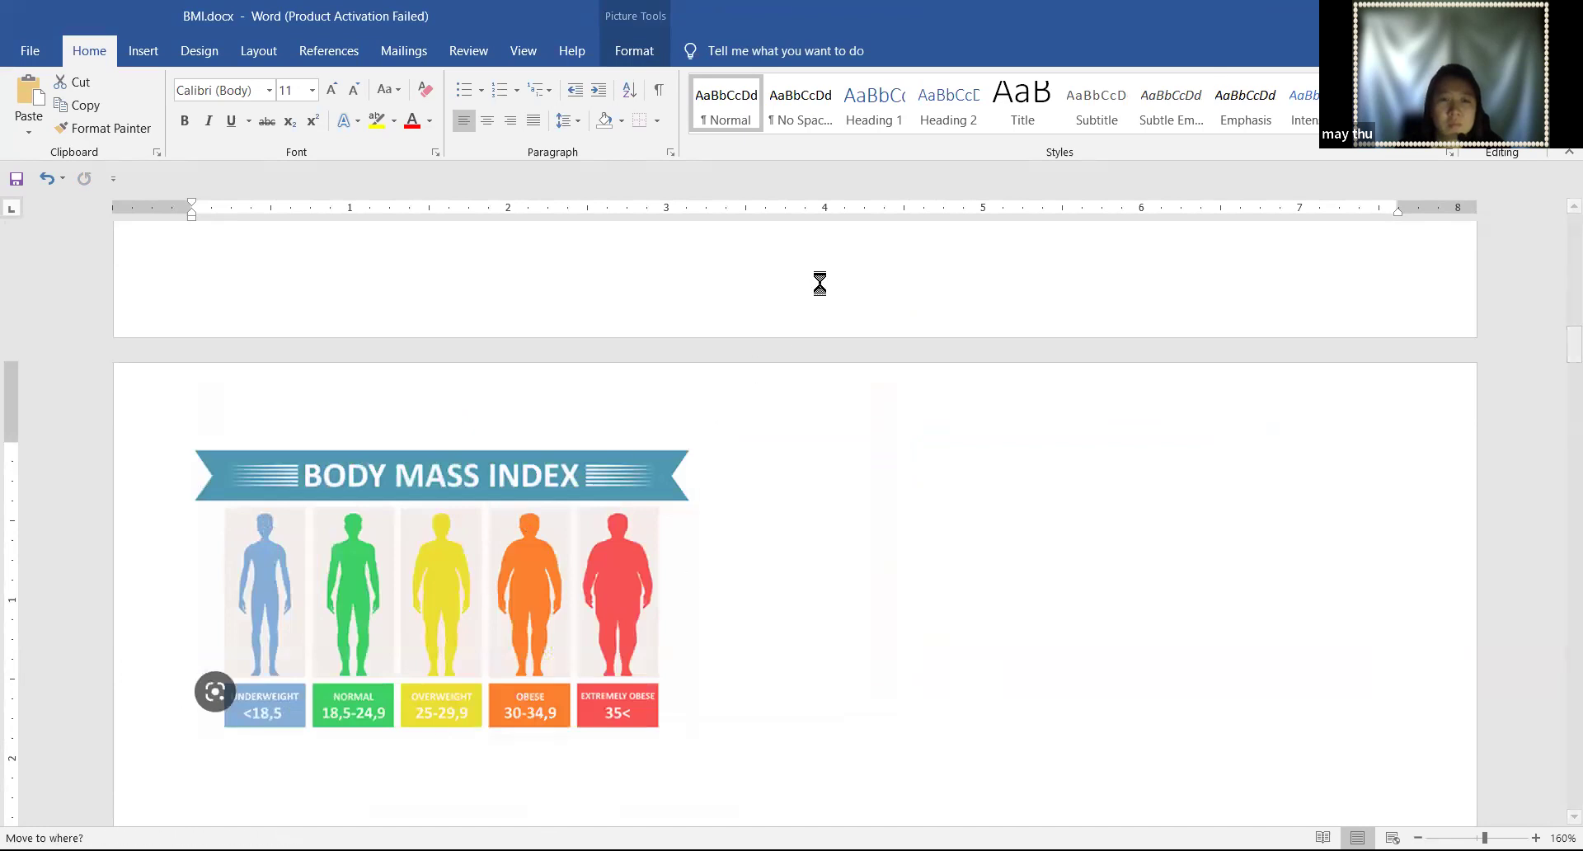
left_click(570, 573)
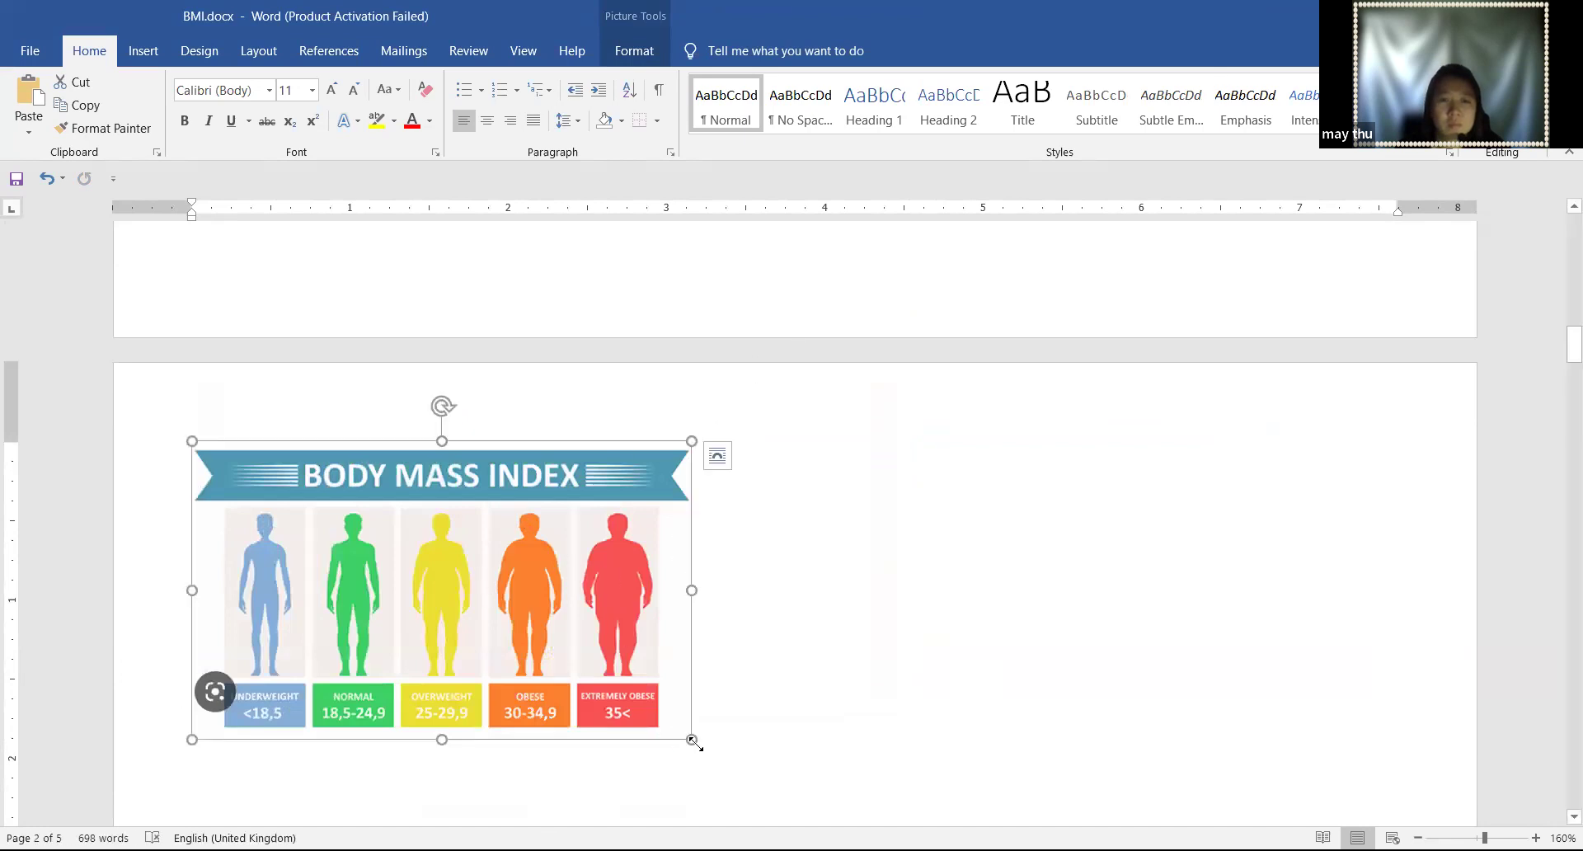
left_click_drag(688, 739, 641, 671)
Paste a copy of the Body Mass Index chart directly below the original picture
left_click(1114, 700)
scroll(1113, 736, "down", 2)
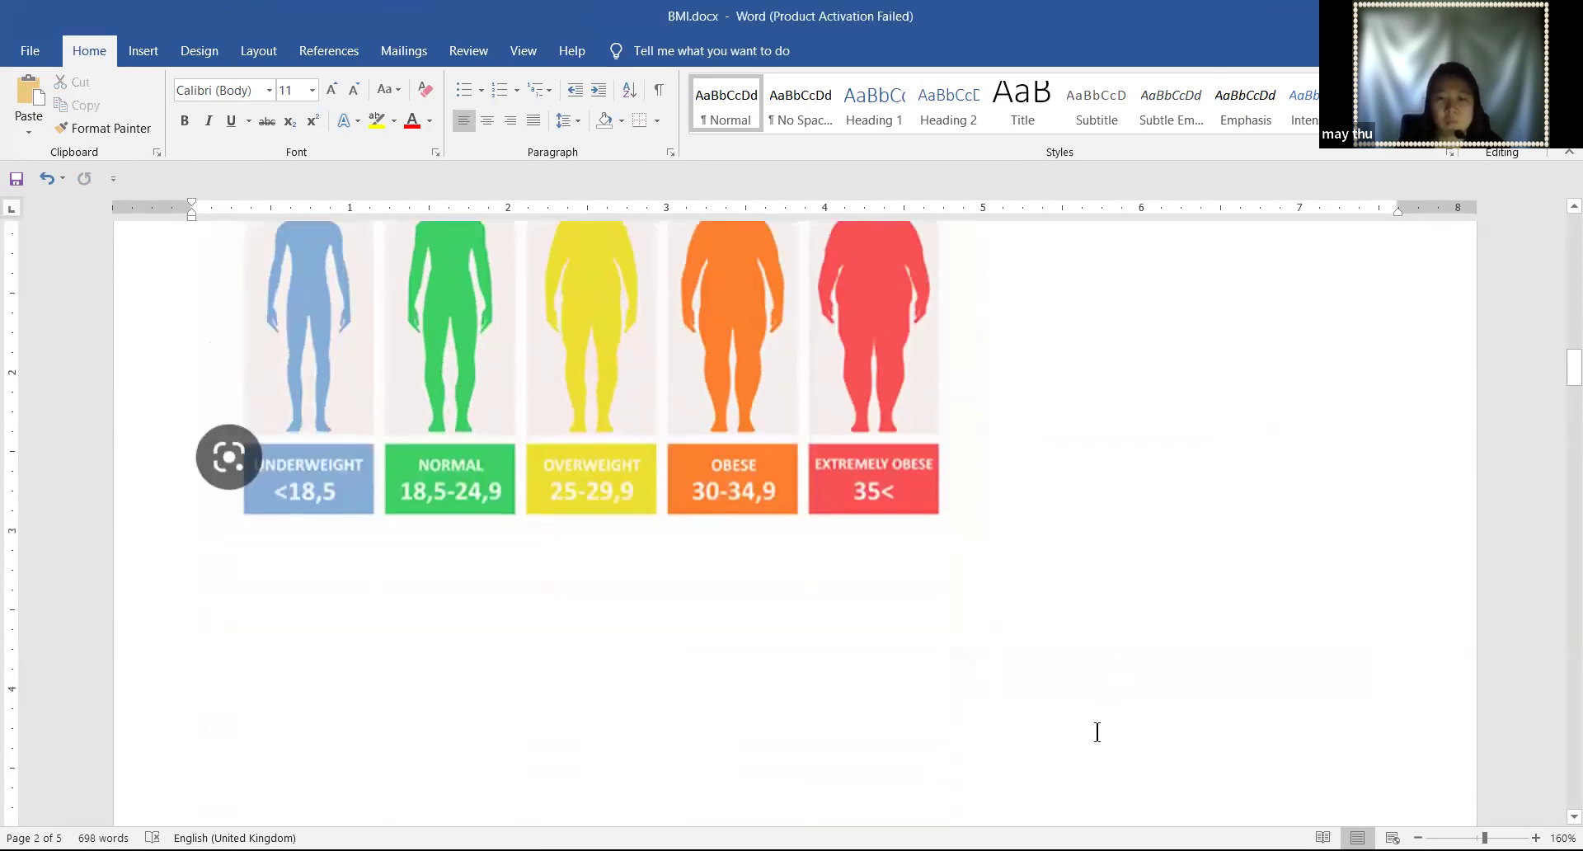
key("ctrl+v")
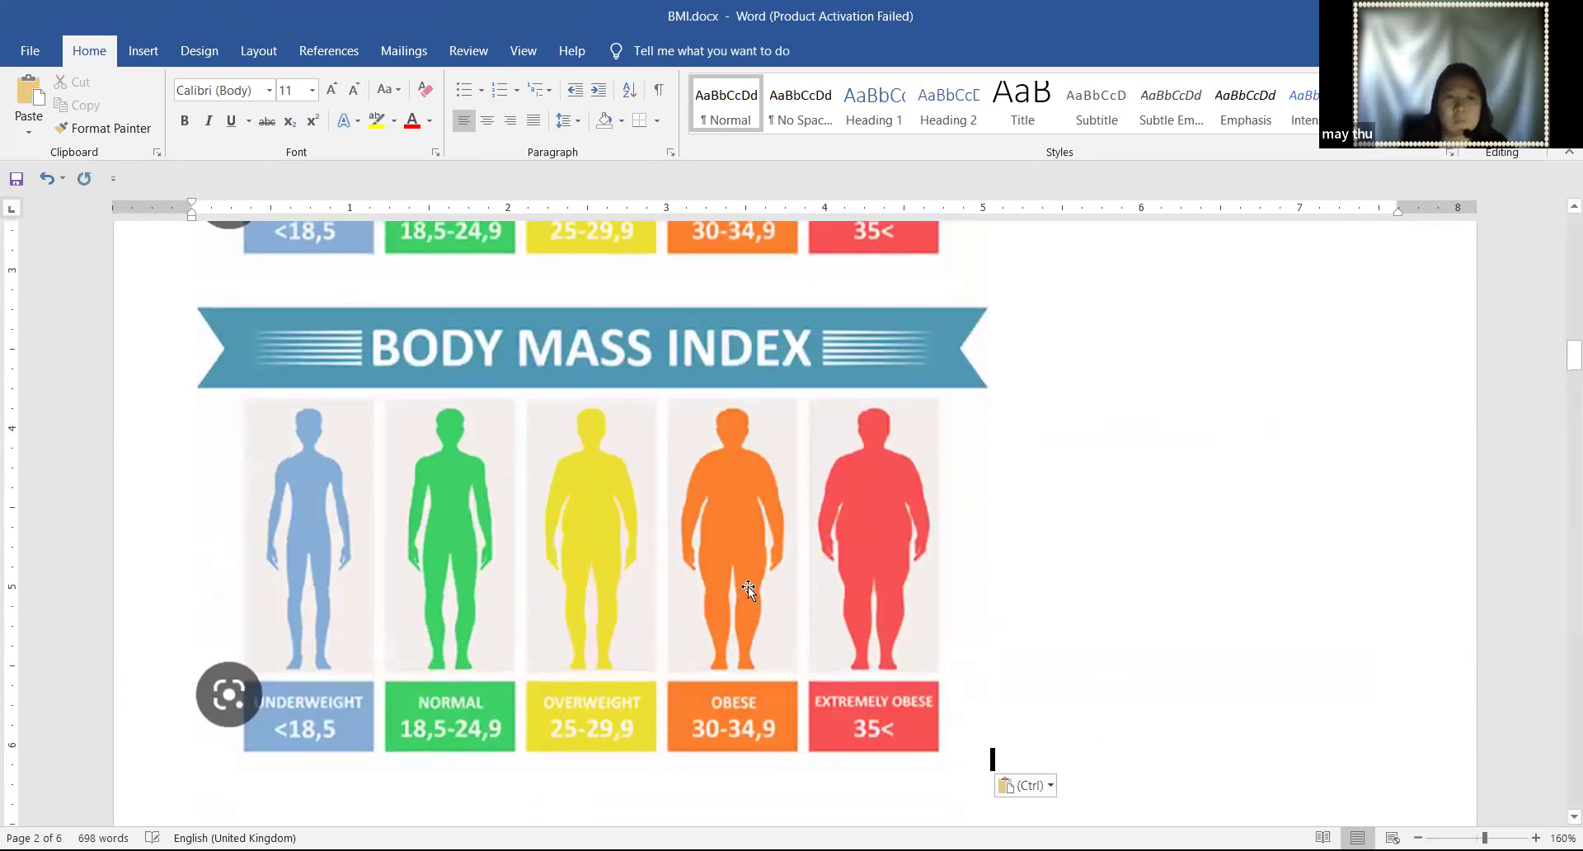
Crop the copied chart so that only its row of category labels and BMI ranges is kept
left_click(391, 441)
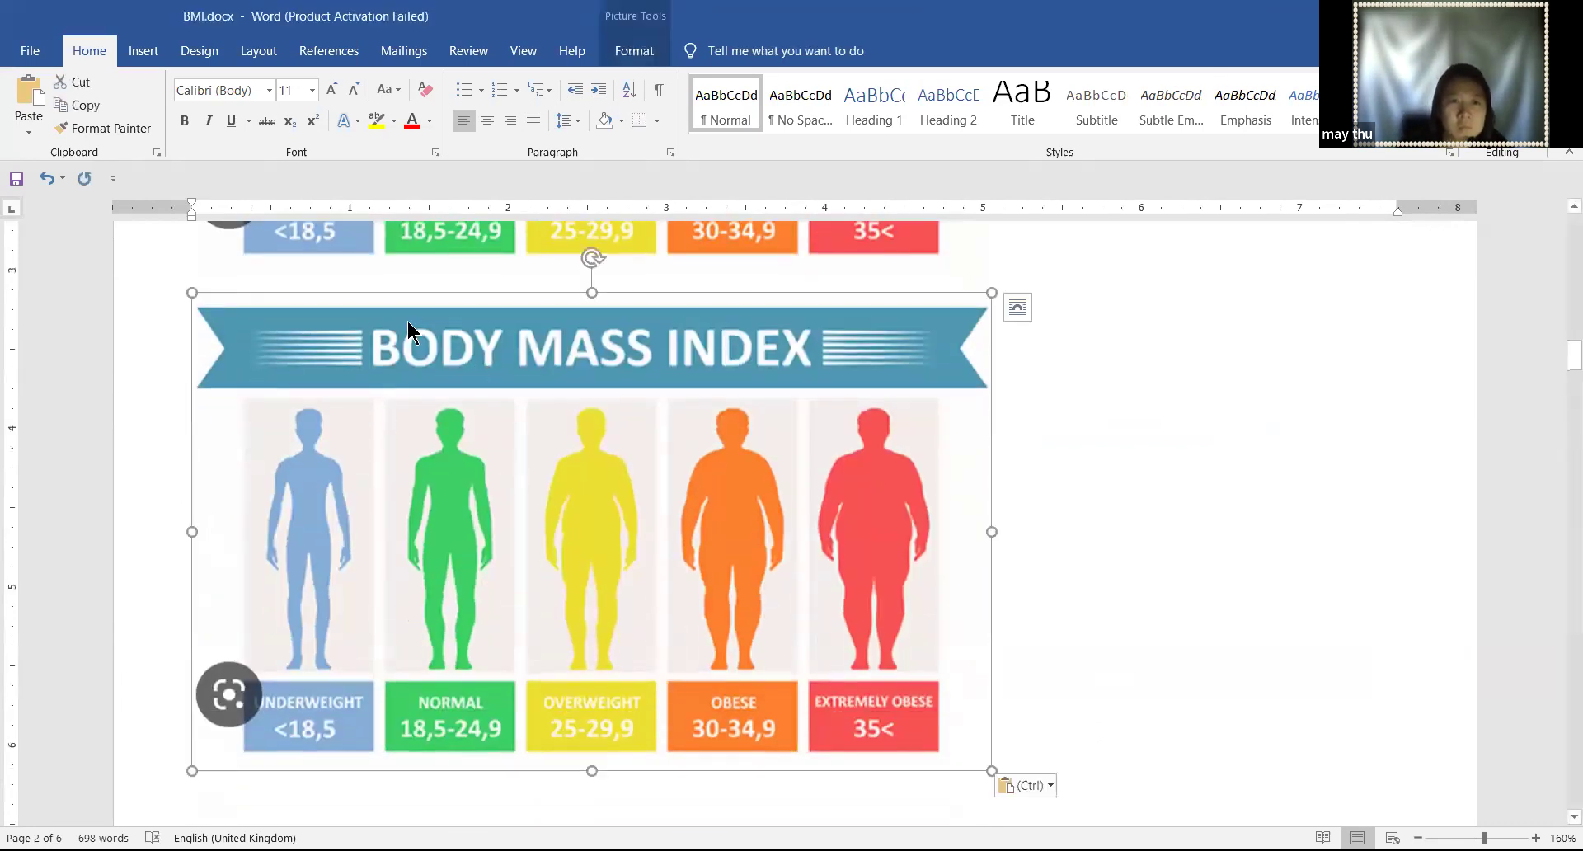
right_click(407, 320)
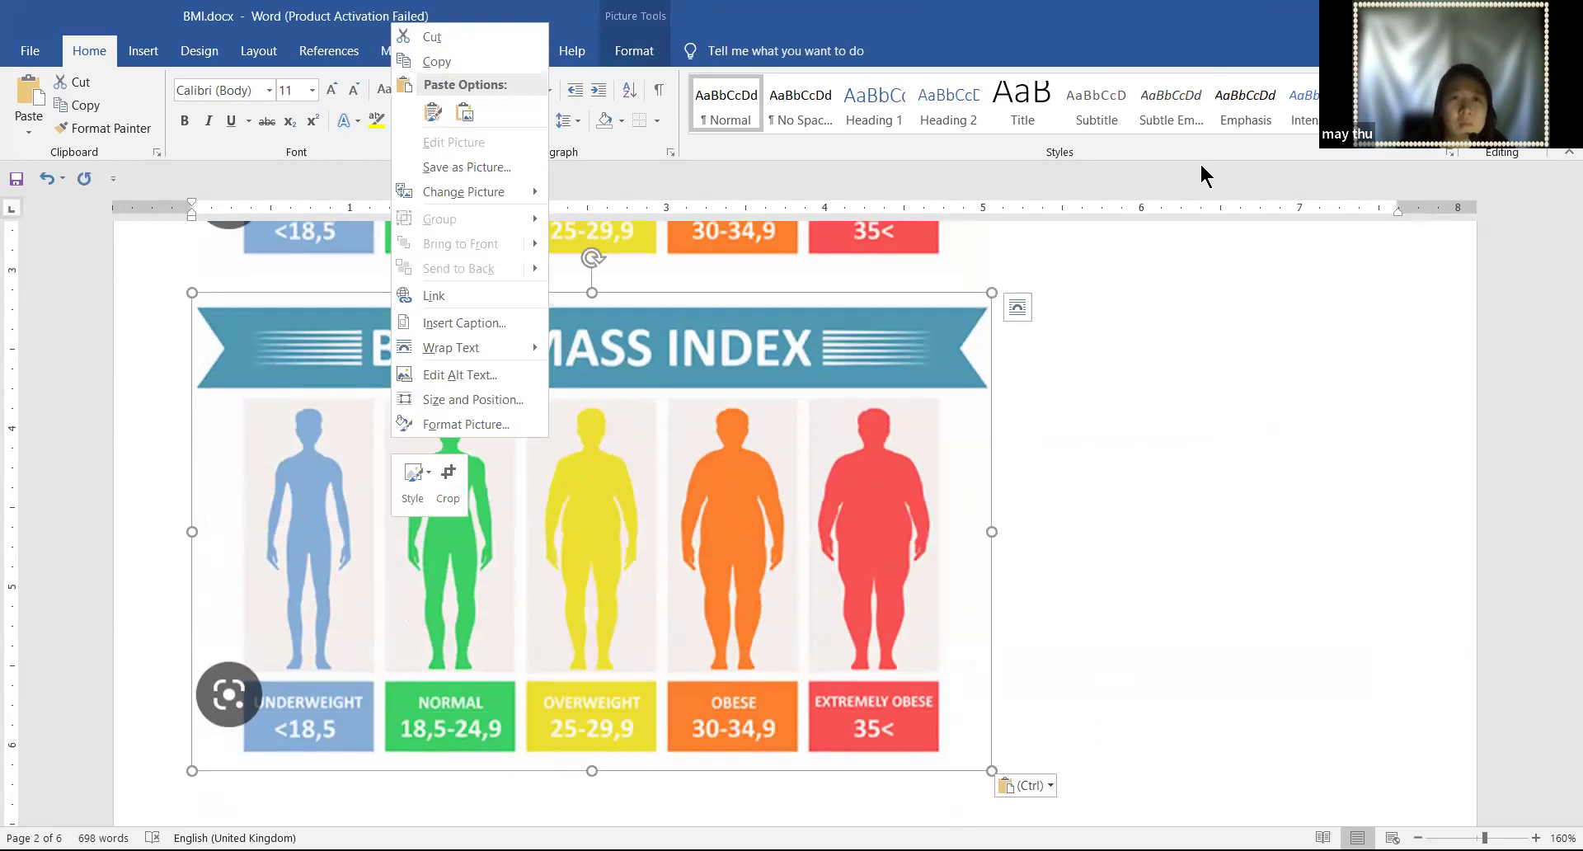
left_click(643, 51)
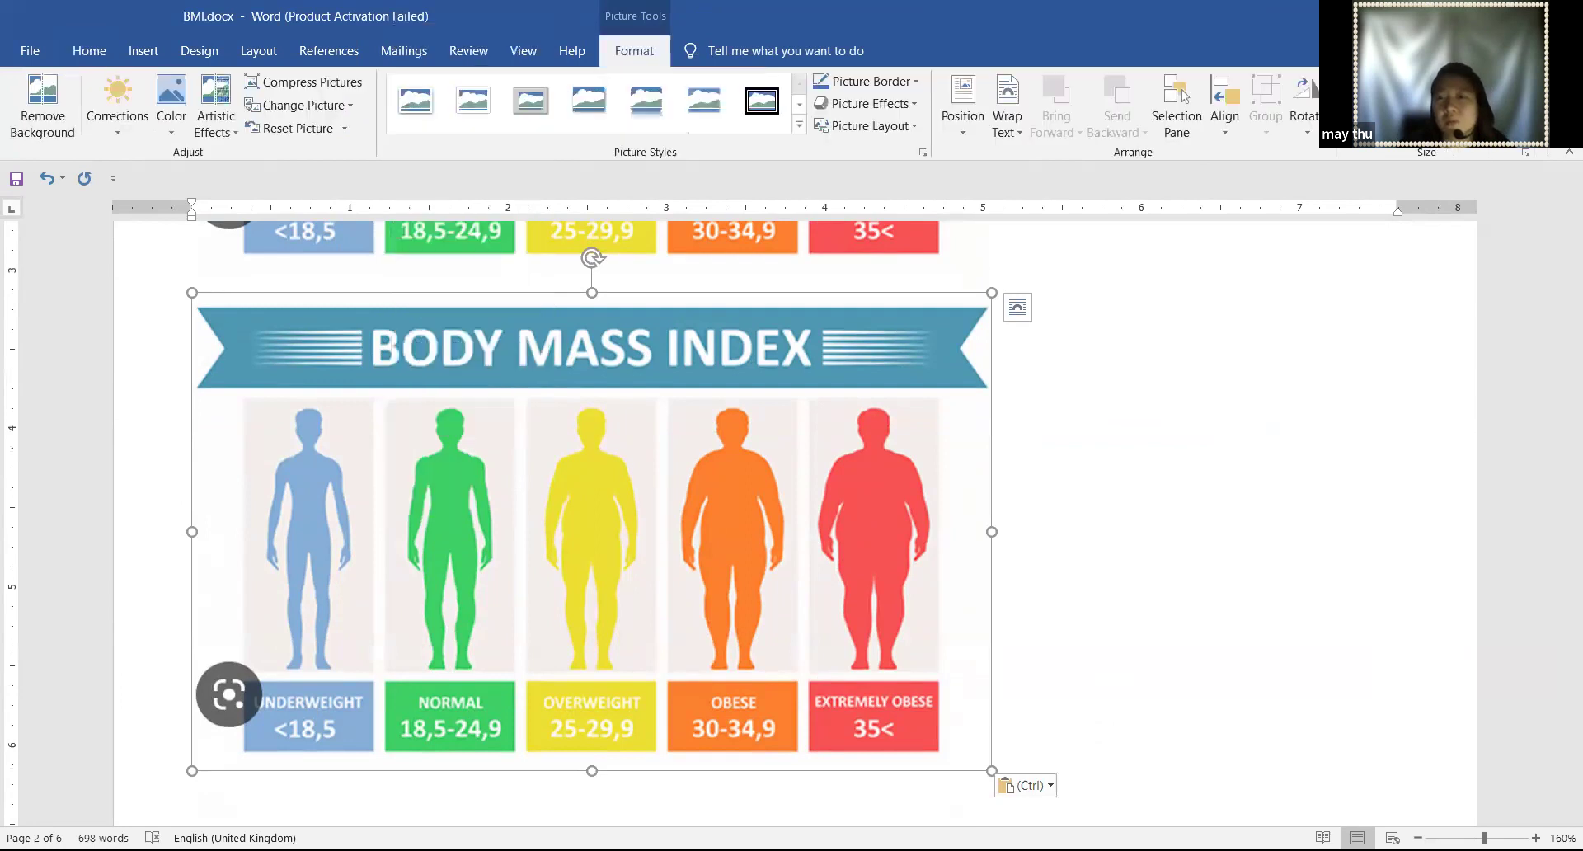
left_click(1369, 132)
left_click(1384, 151)
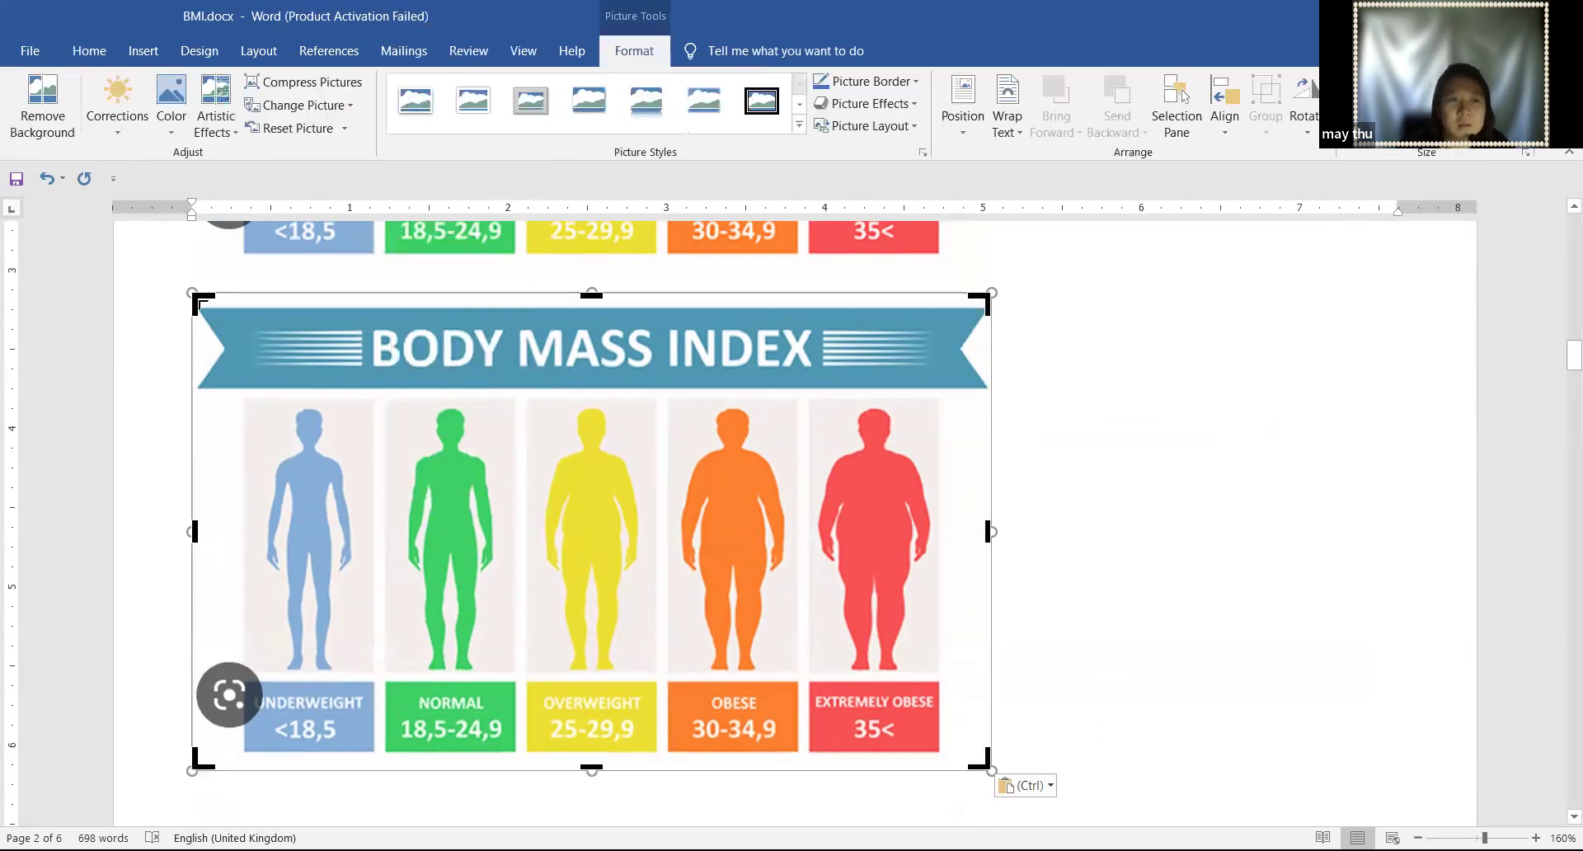
left_click_drag(198, 324, 158, 675)
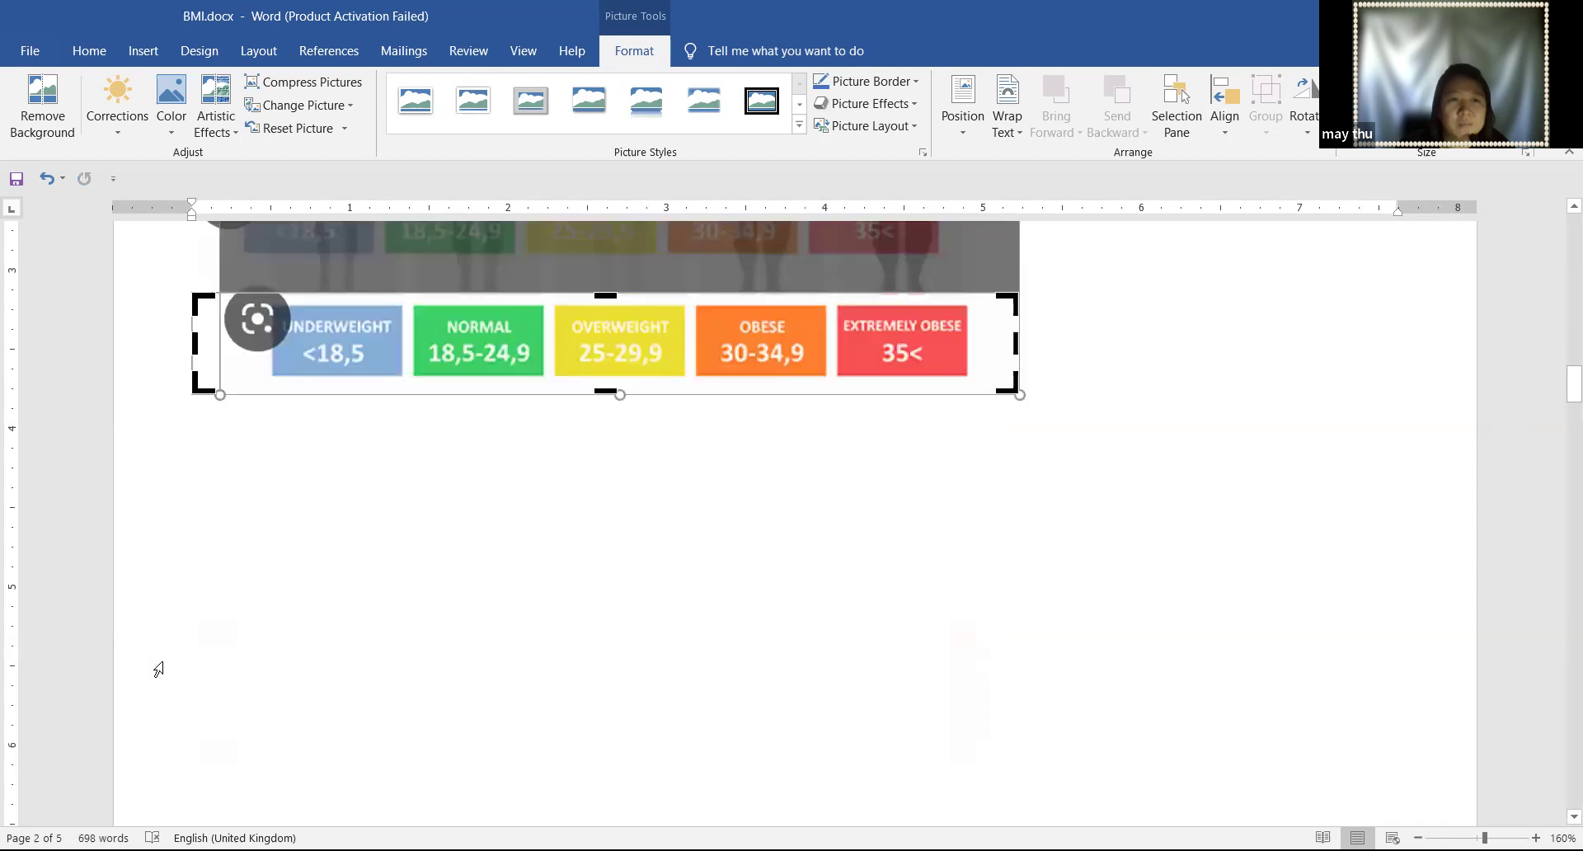
left_click(439, 563)
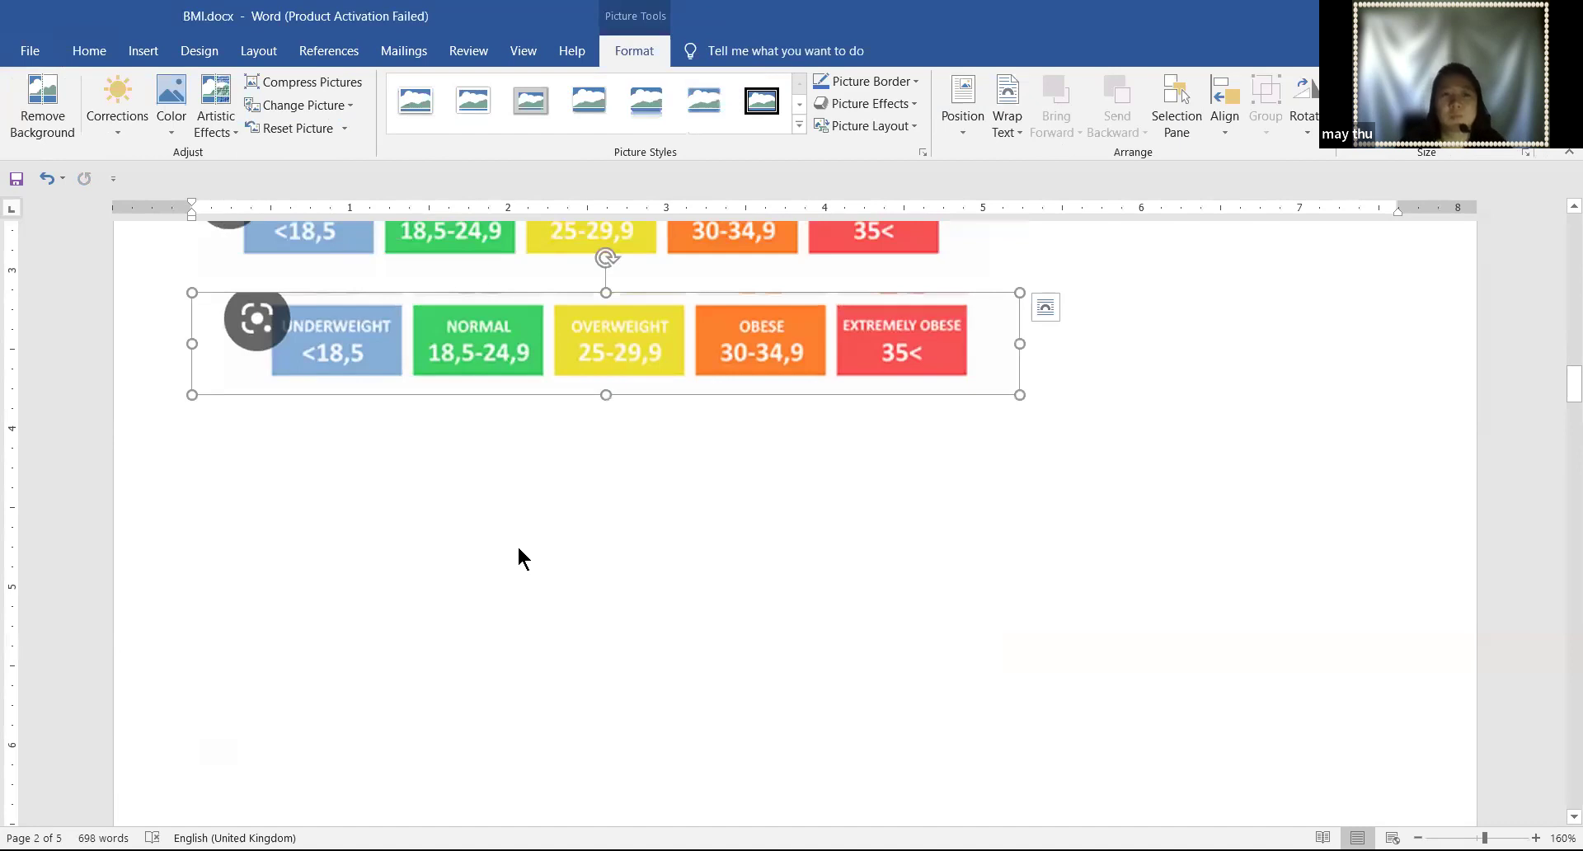
Place the cropped category label strip on a new line below row 25 of the student table
left_click(660, 597)
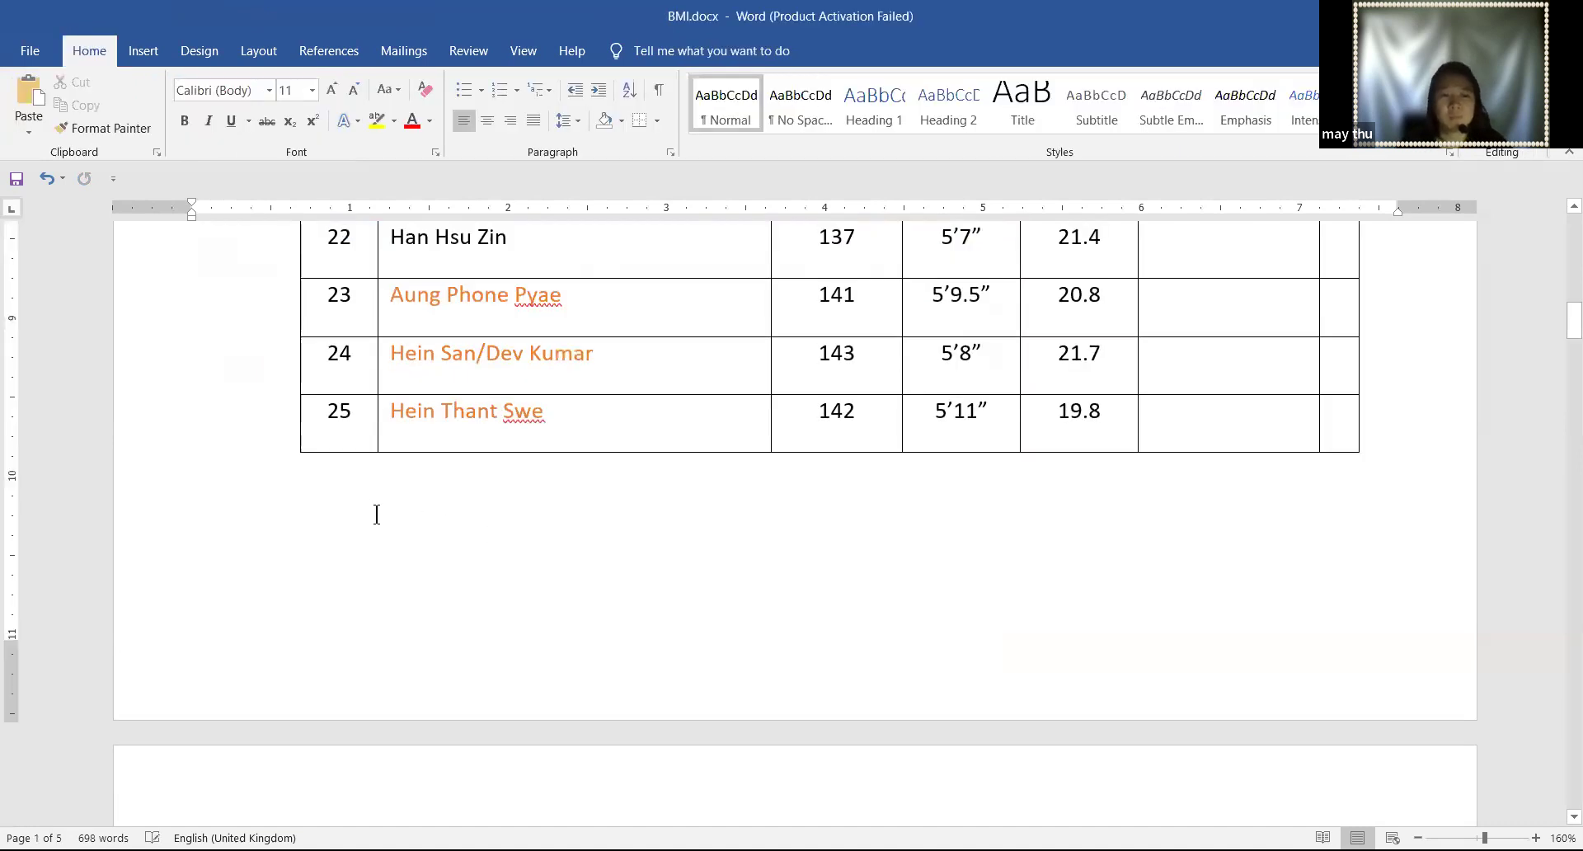
key("Return")
key("ctrl+v")
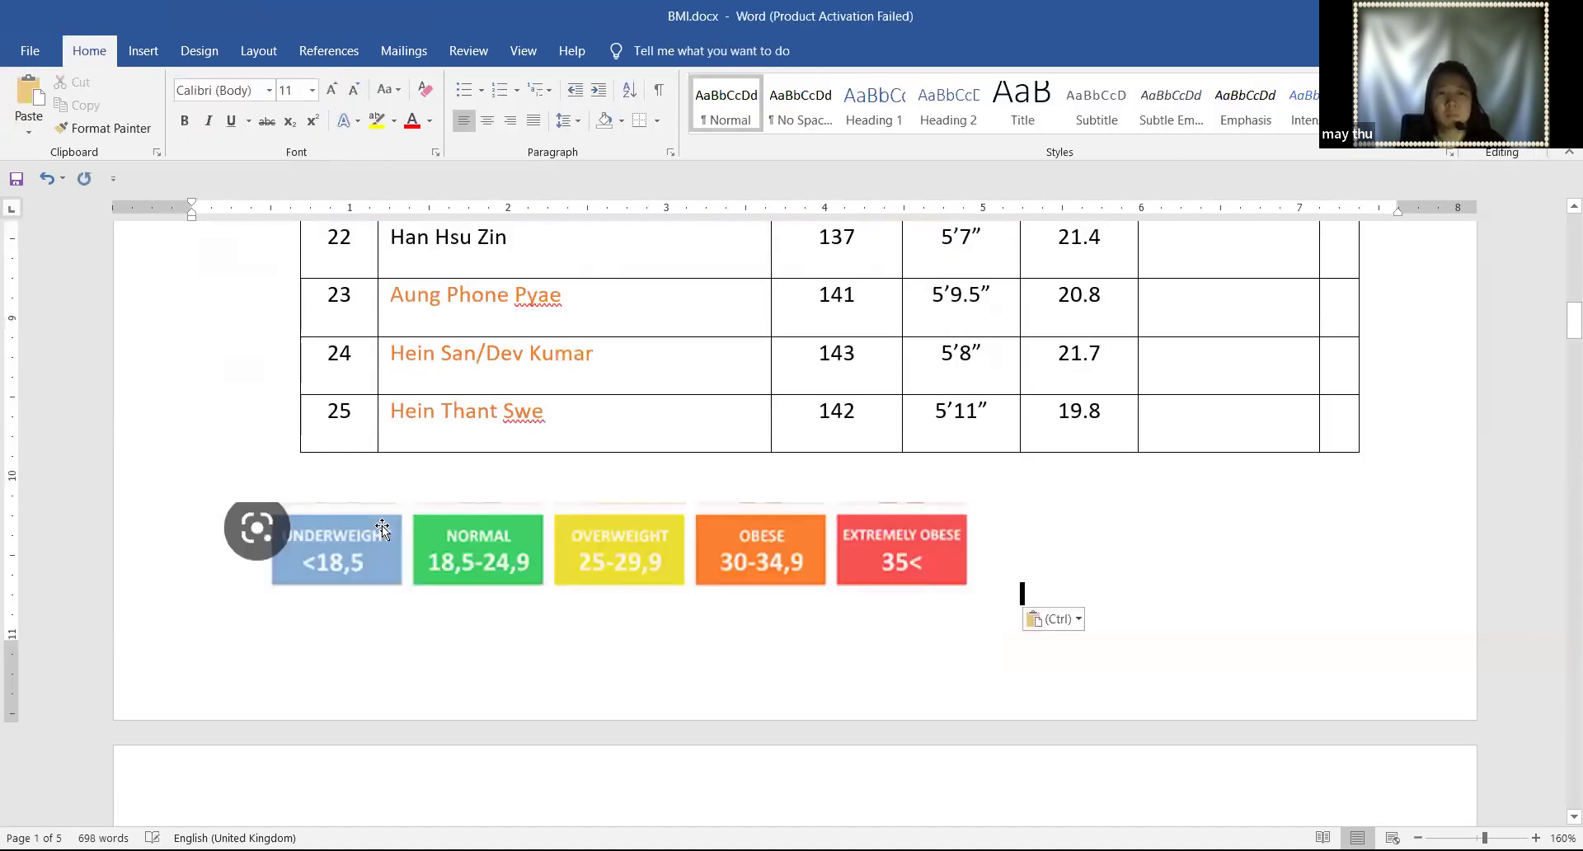
Enlarge the category label strip under the table to about 7 inches wide and save the document
left_click(956, 560)
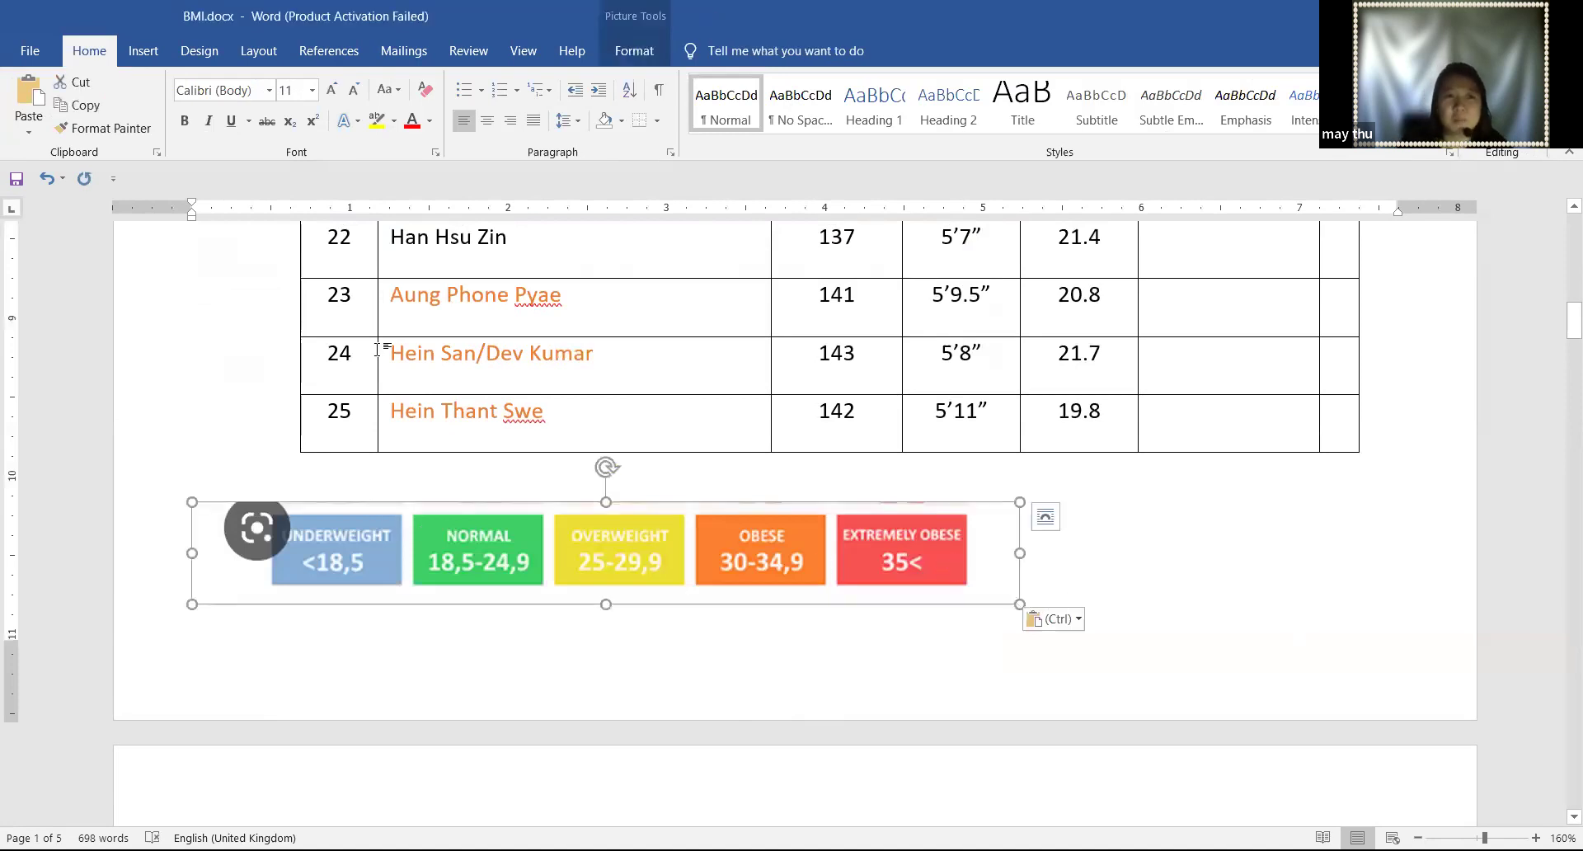
left_click(16, 178)
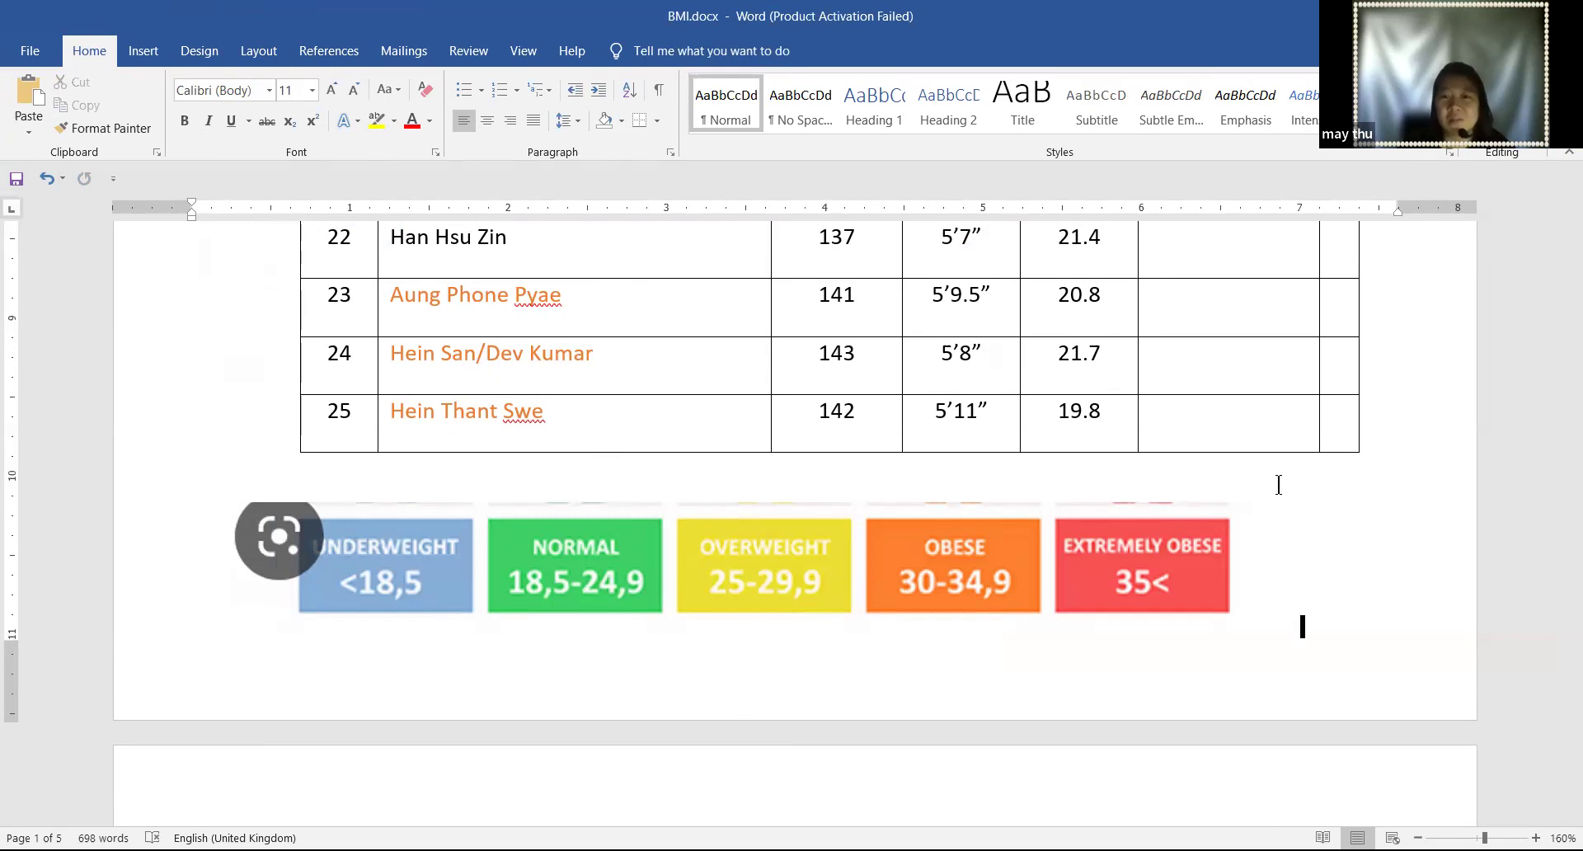
scroll(1278, 485, "up", 3)
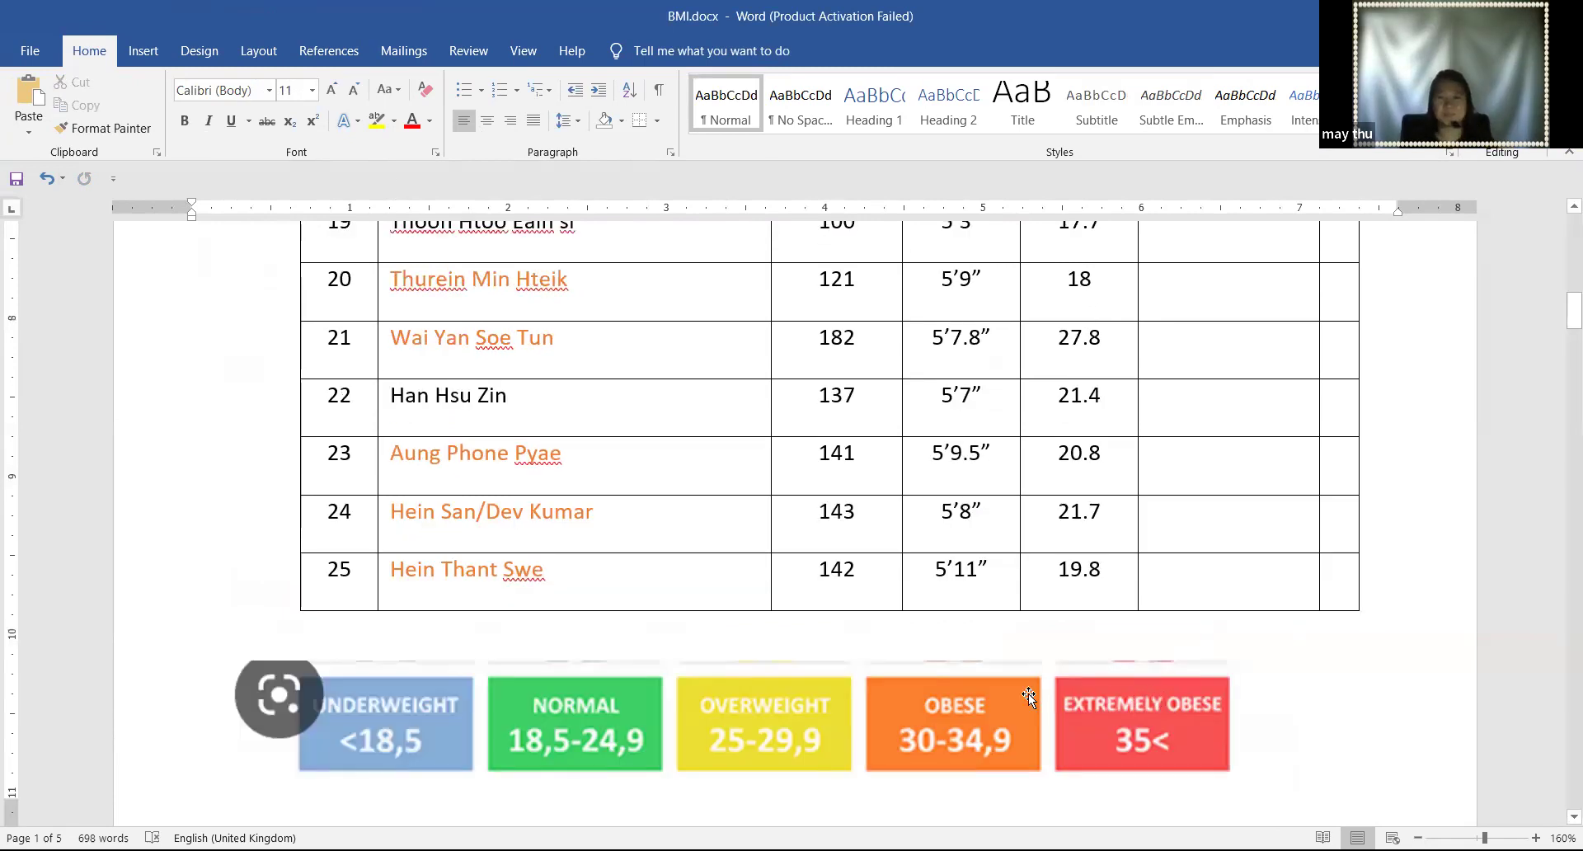
left_click(992, 696)
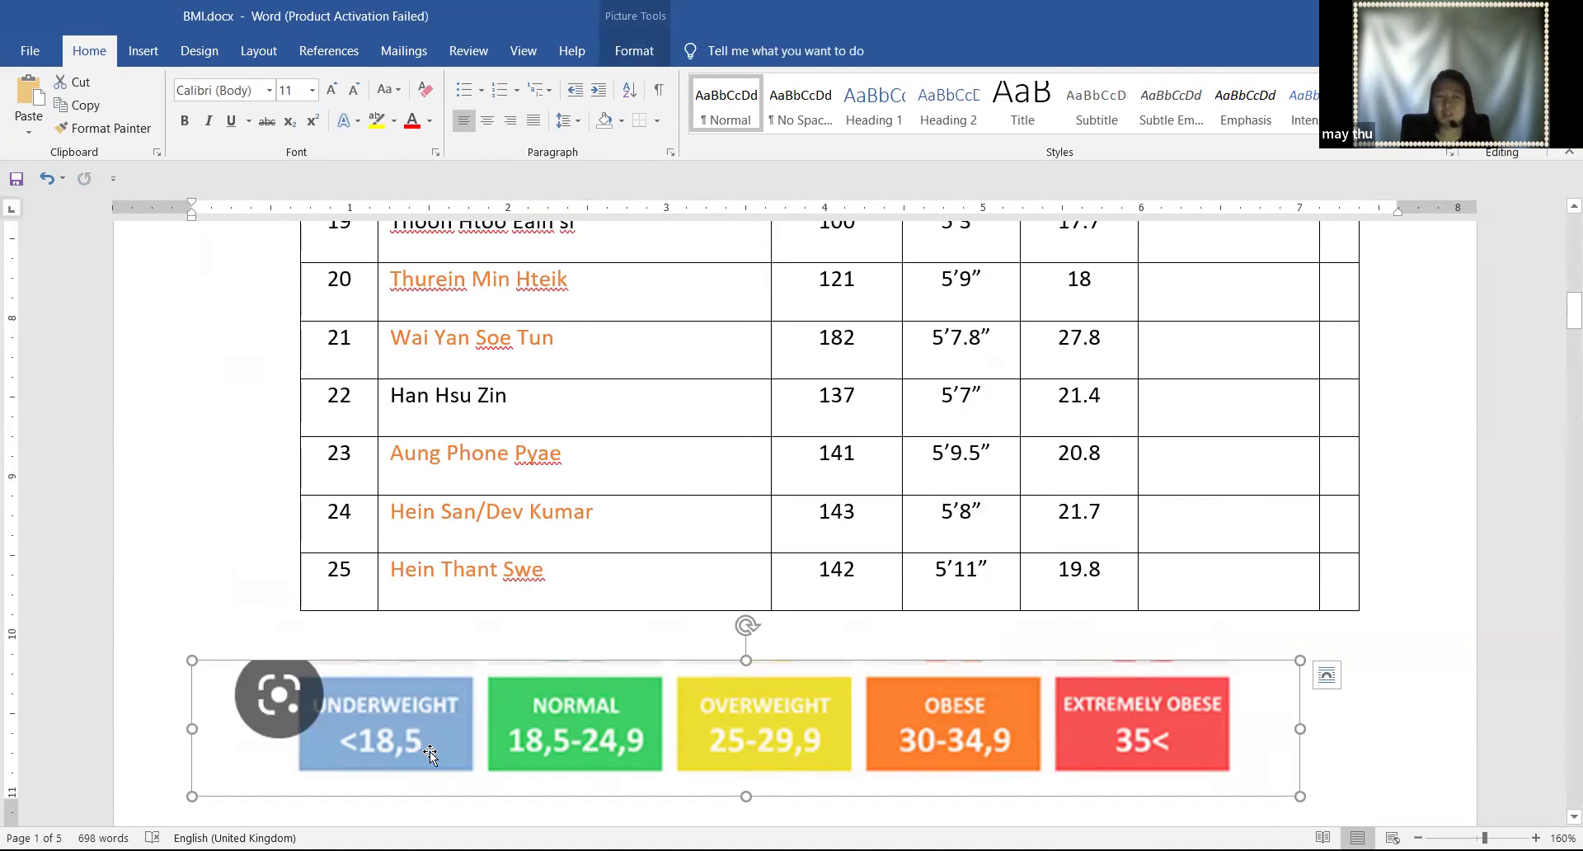
Highlight the underweight BMI values in rows 18, 19 and 20 of the table in turquoise
scroll(1067, 550, "up", 2)
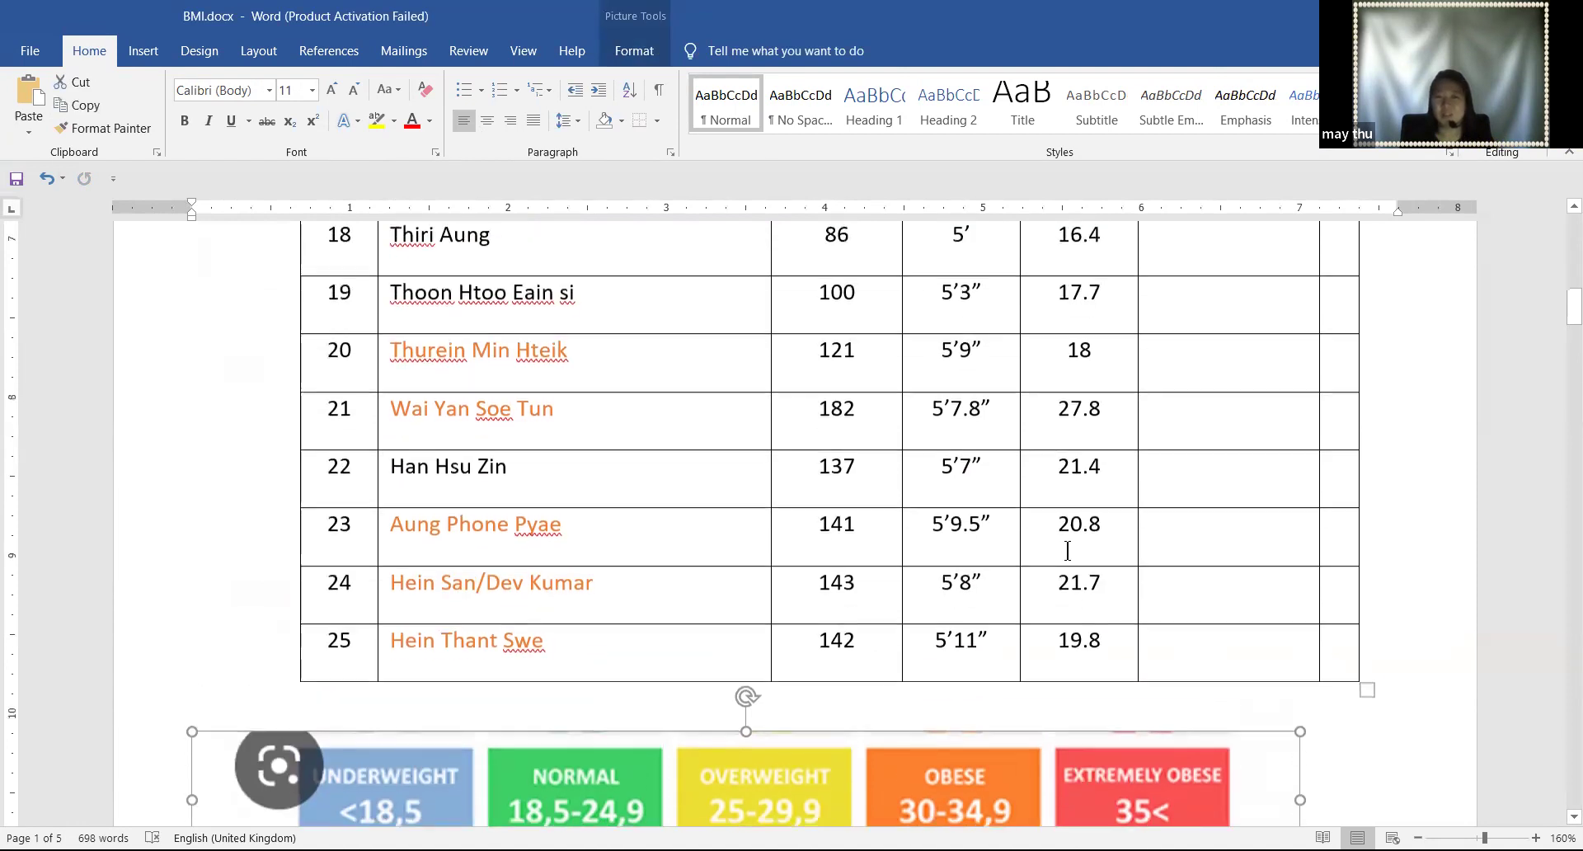
scroll(1098, 639, "up", 2)
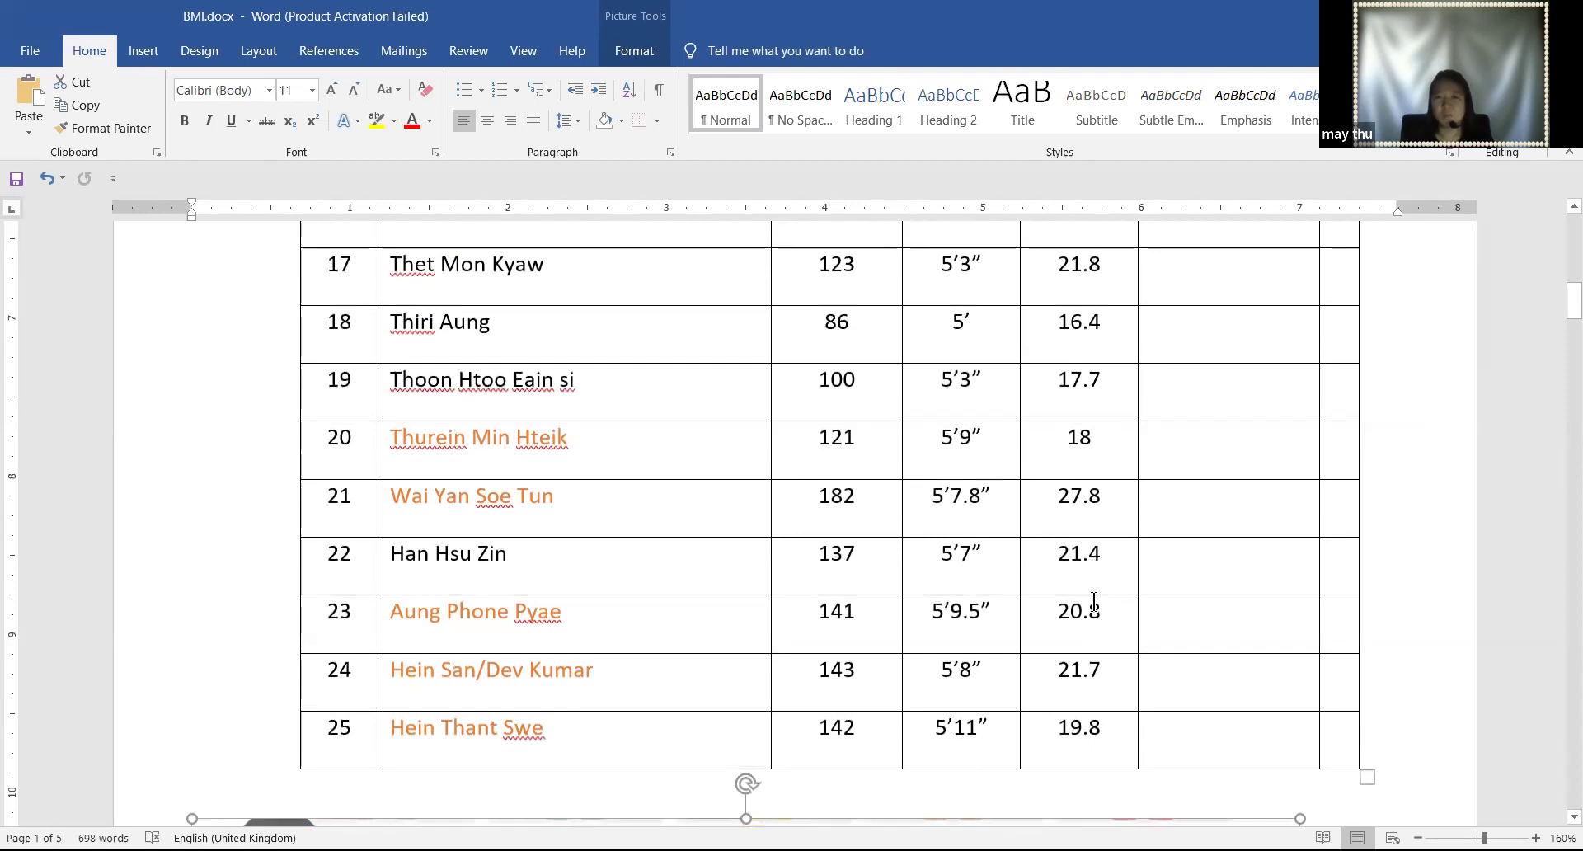
double_click(1055, 319)
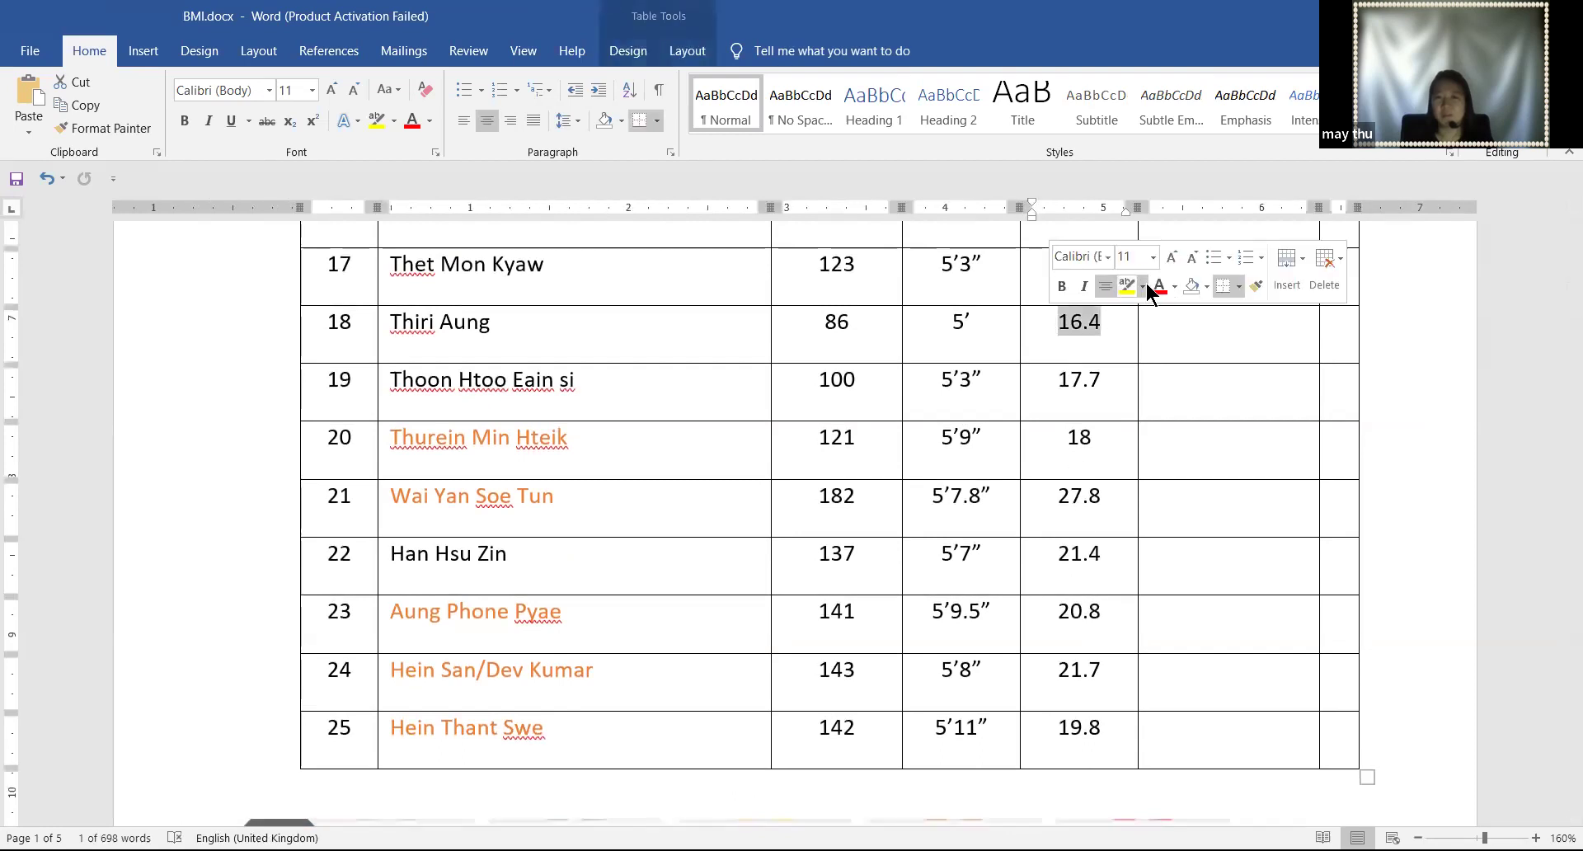
left_click(1142, 287)
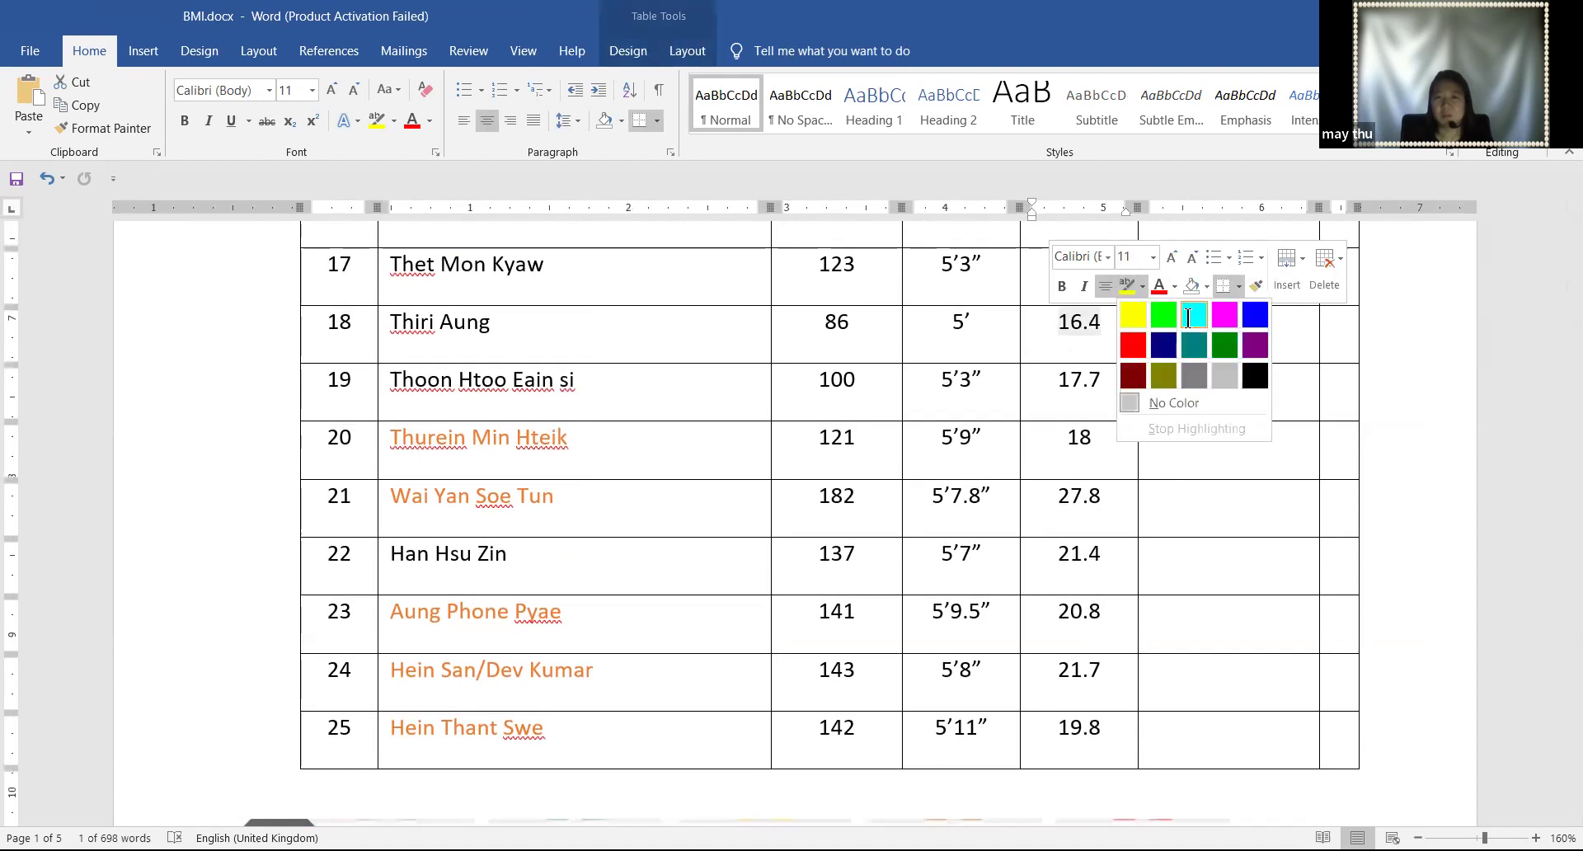
left_click(1188, 317)
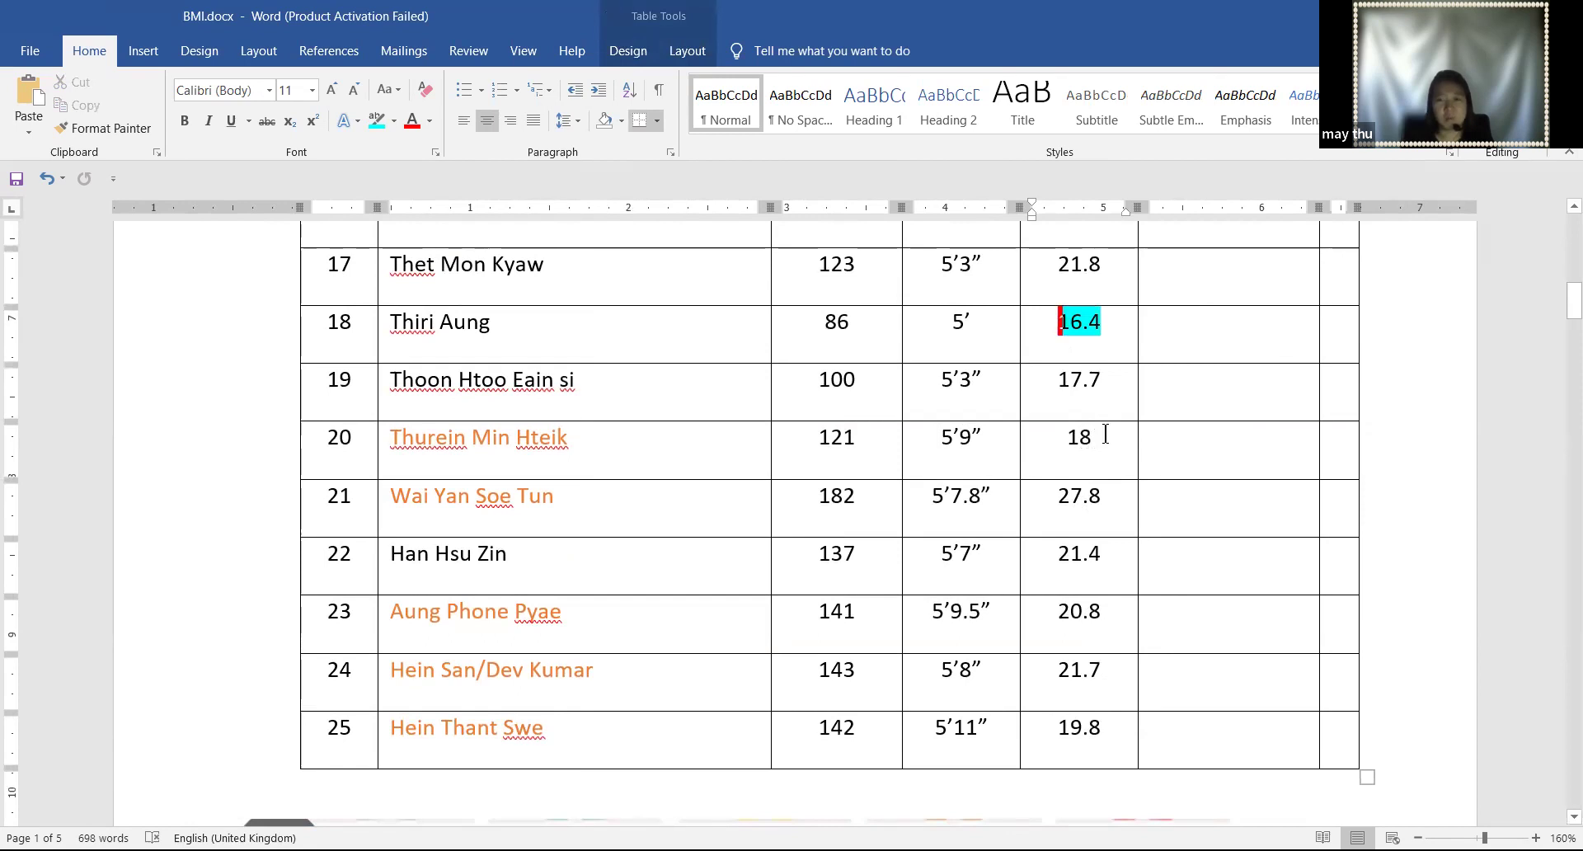
double_click(1070, 437)
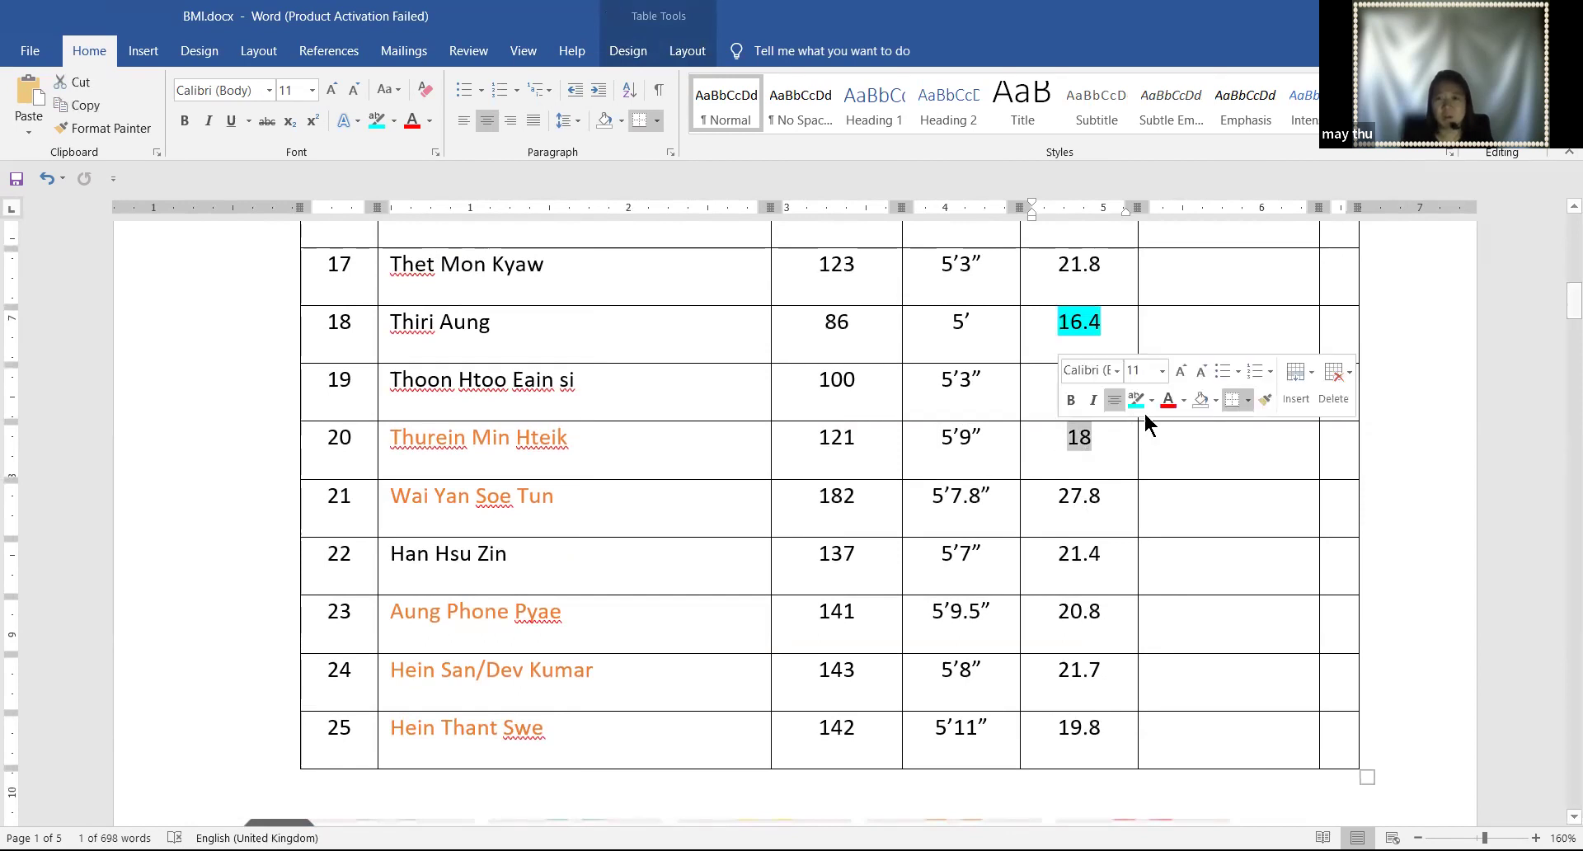
key("Left")
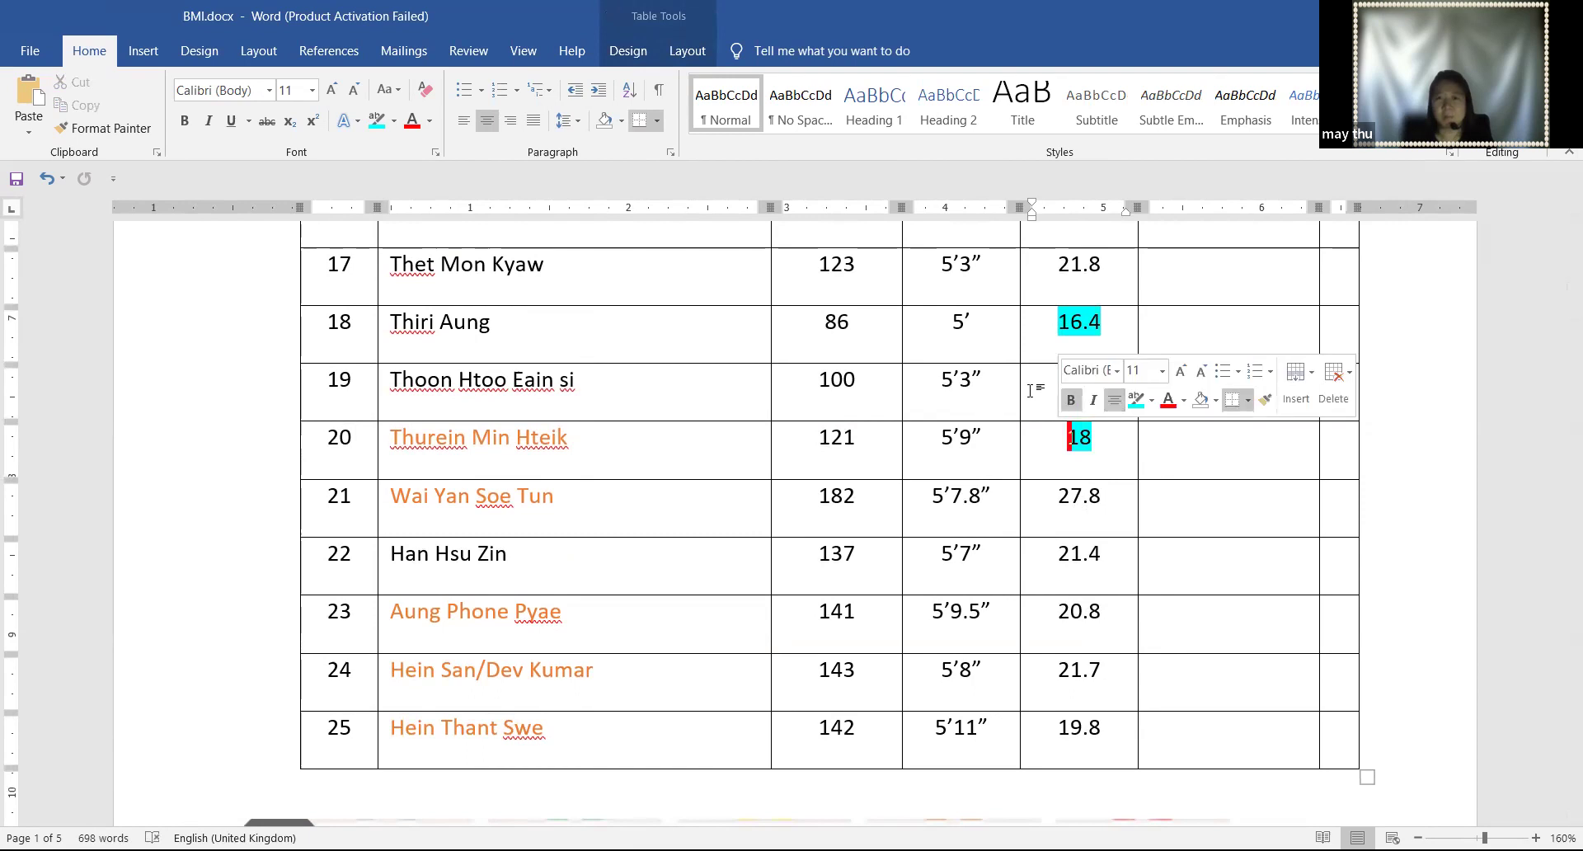
double_click(1037, 381)
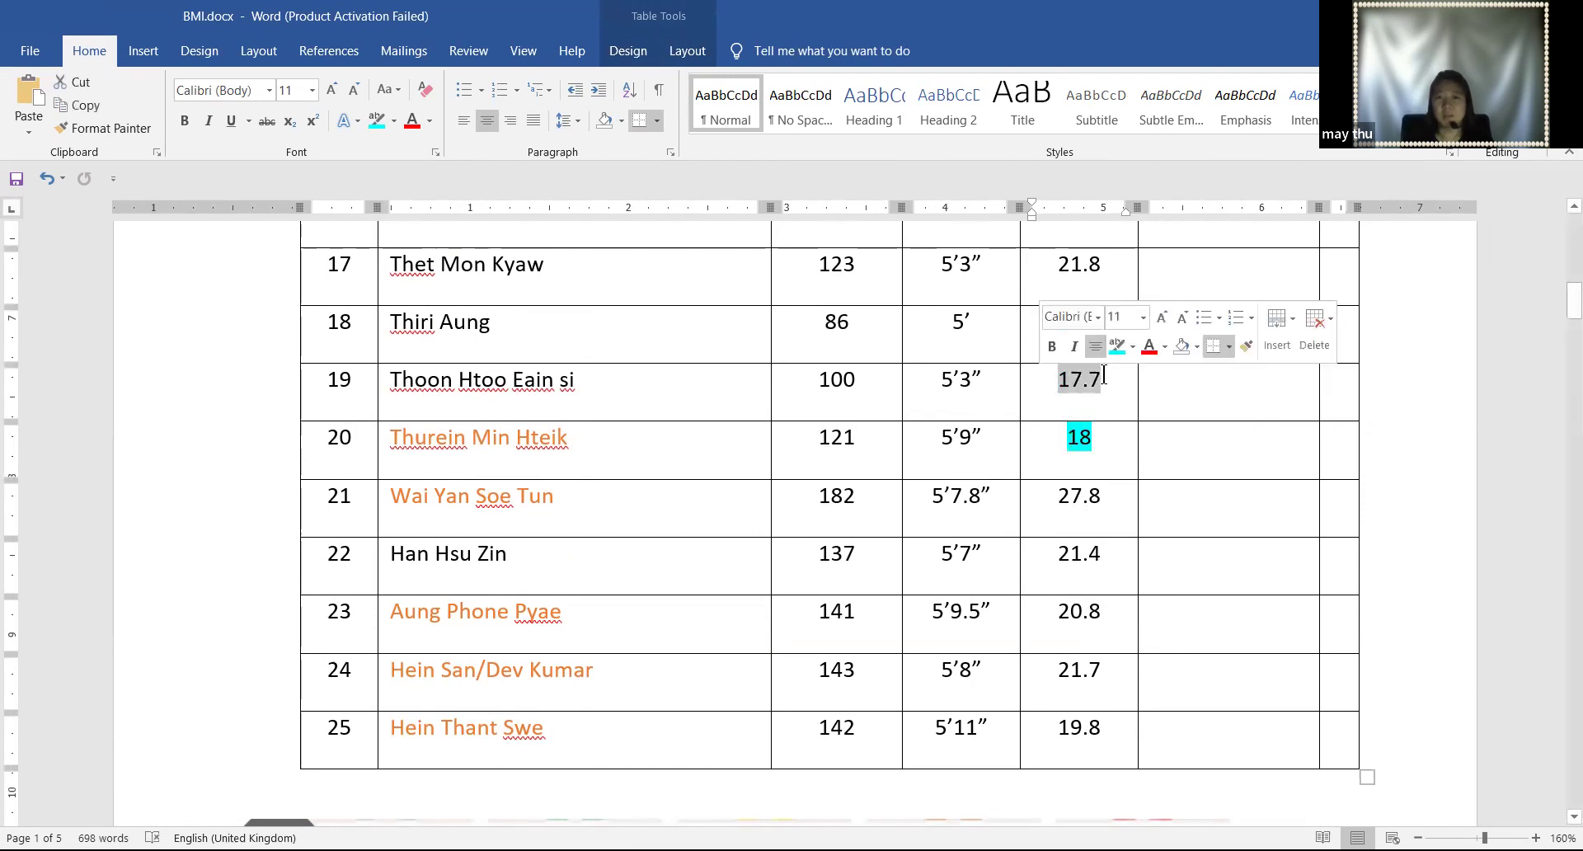
left_click(1122, 353)
left_click(956, 588)
Check the underweight range on the label strip and highlight the BMI values in rows 14 and 11 in turquoise
scroll(956, 588, "down", 8)
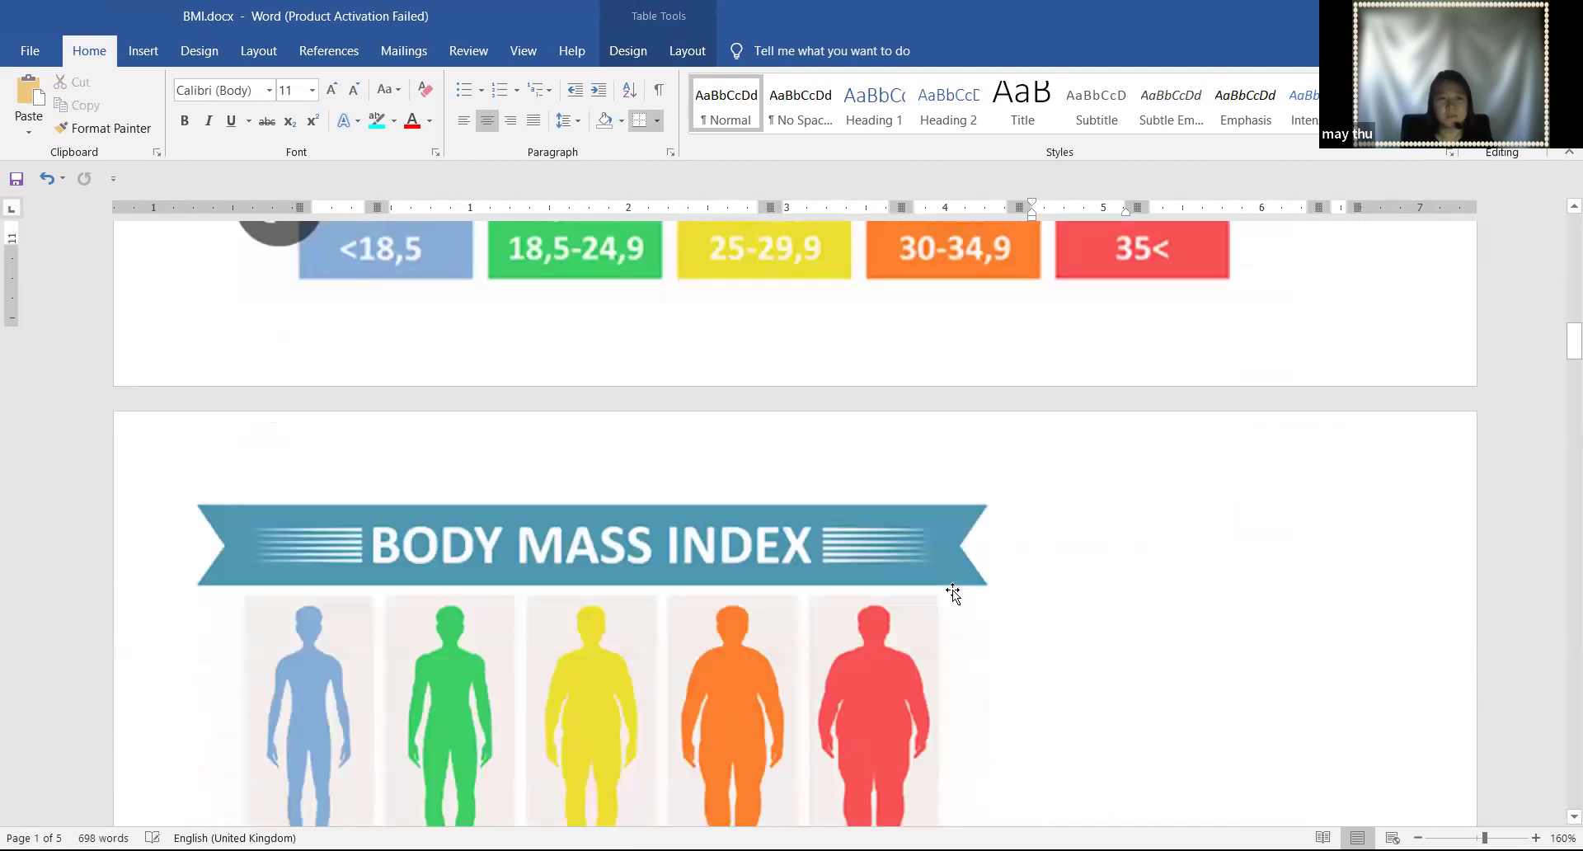
scroll(952, 589, "up", 4)
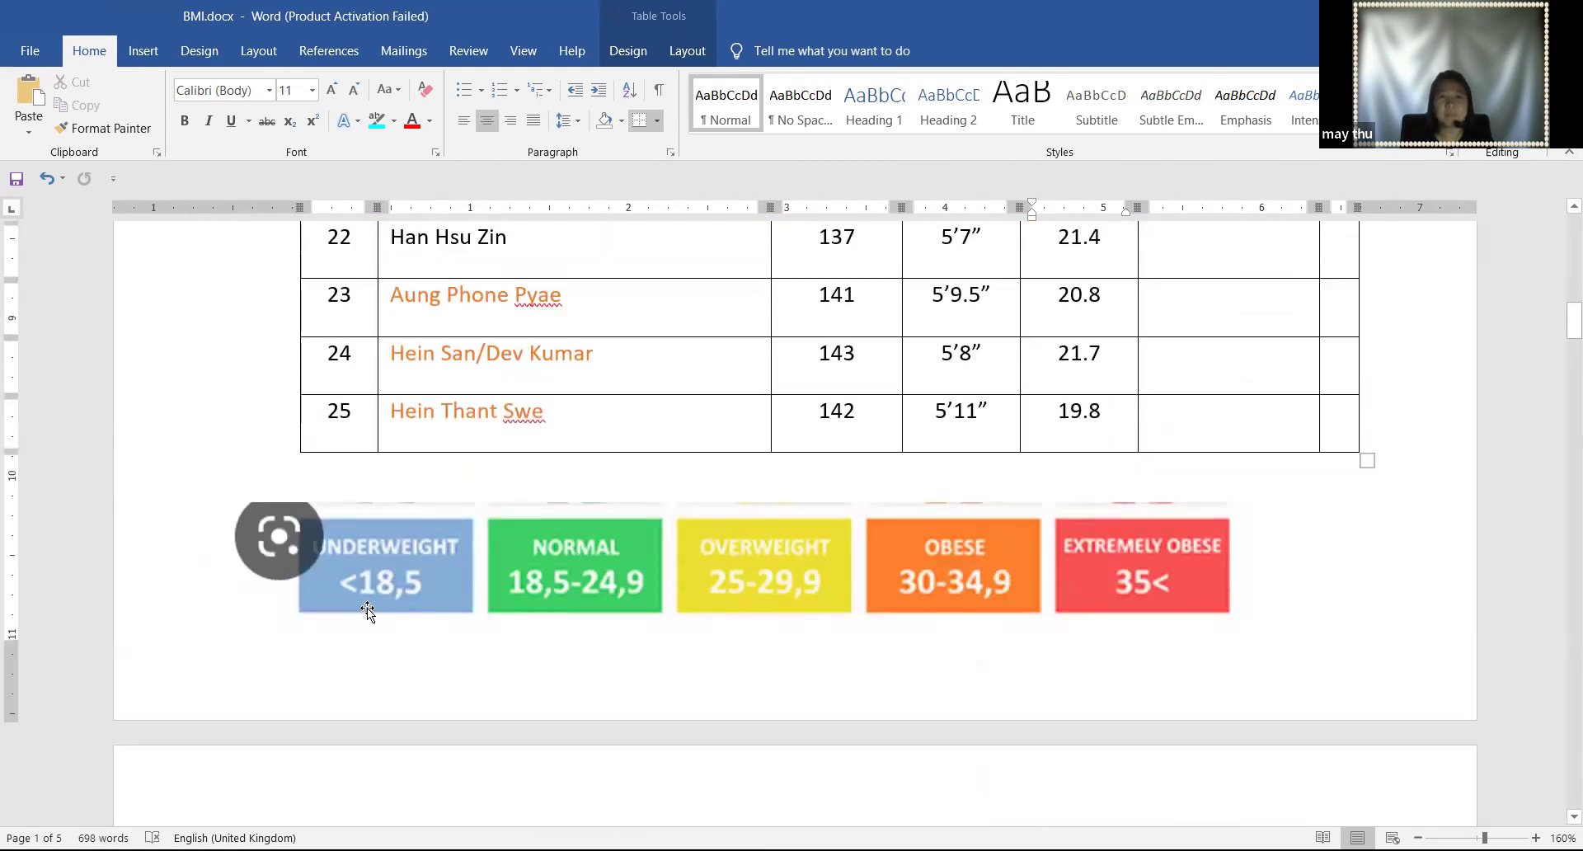
scroll(1048, 590, "up", 5)
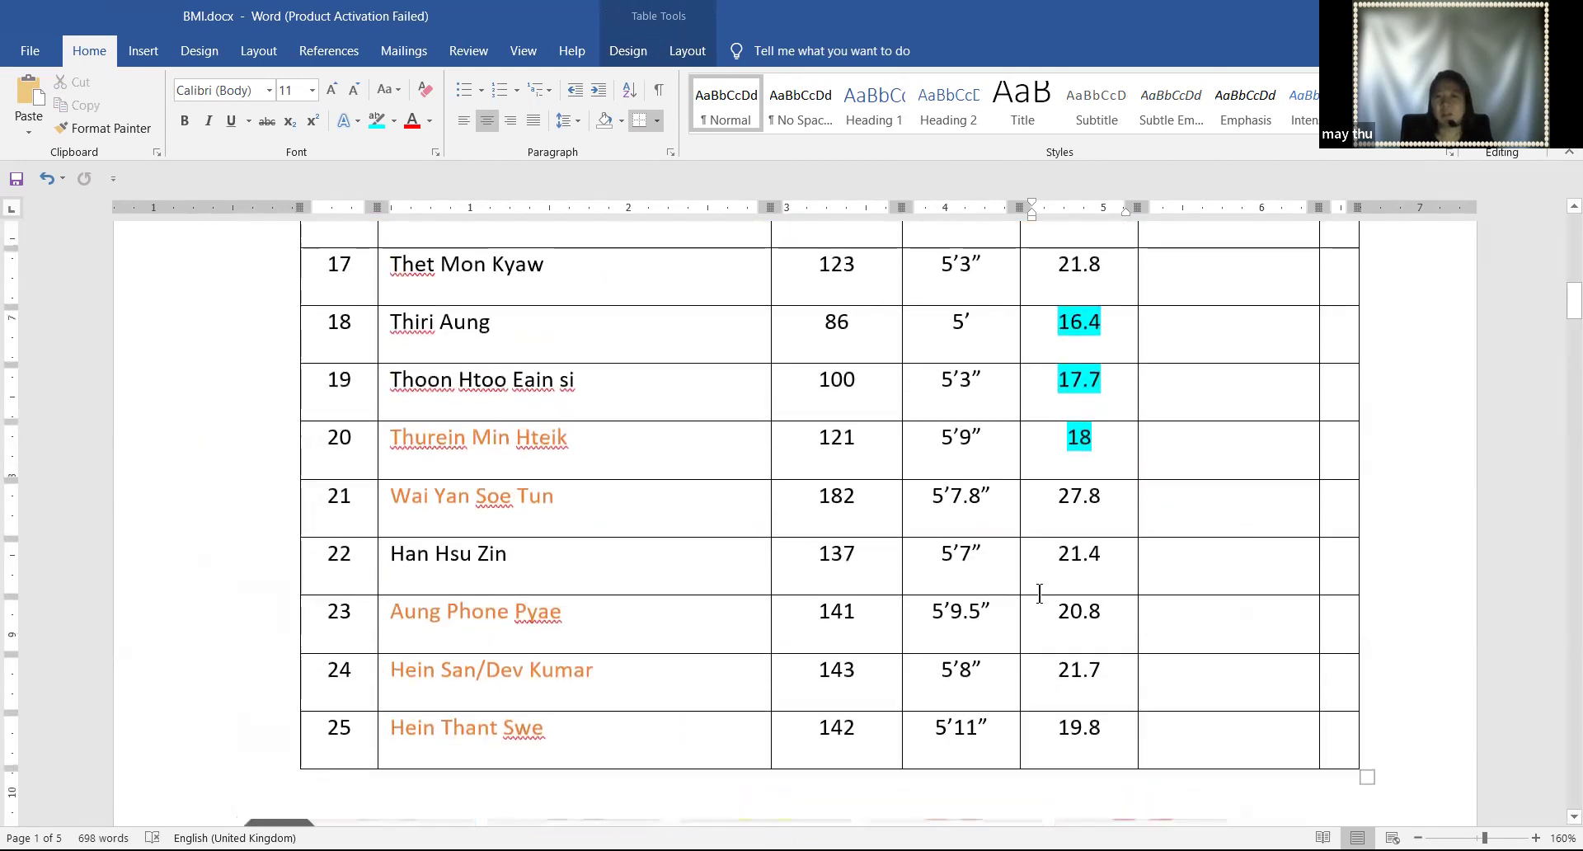
scroll(1049, 590, "up", 1)
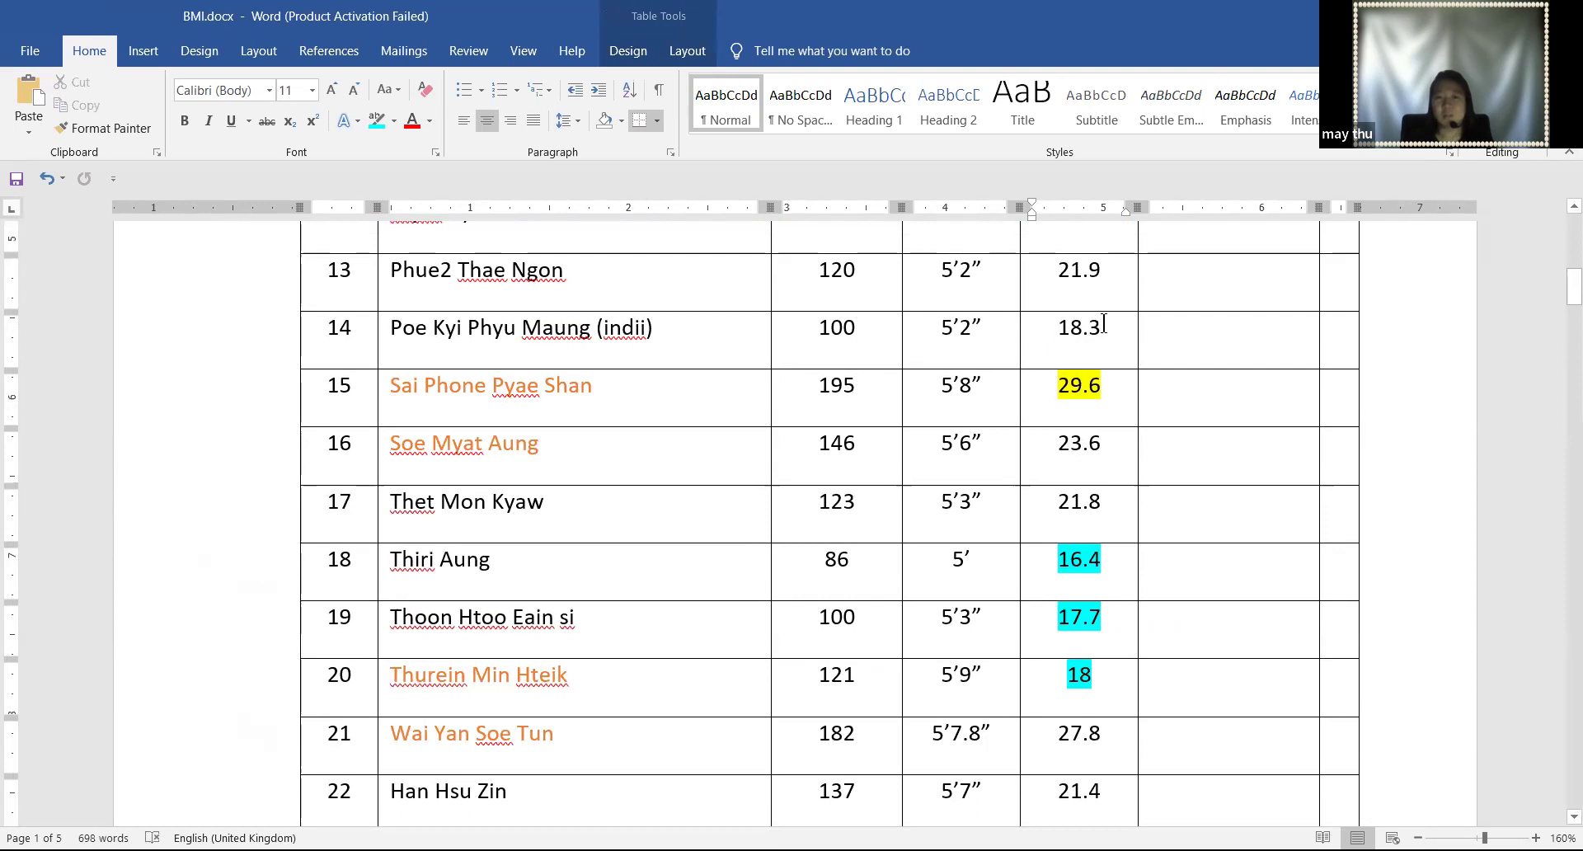
left_click_drag(1103, 323, 1054, 327)
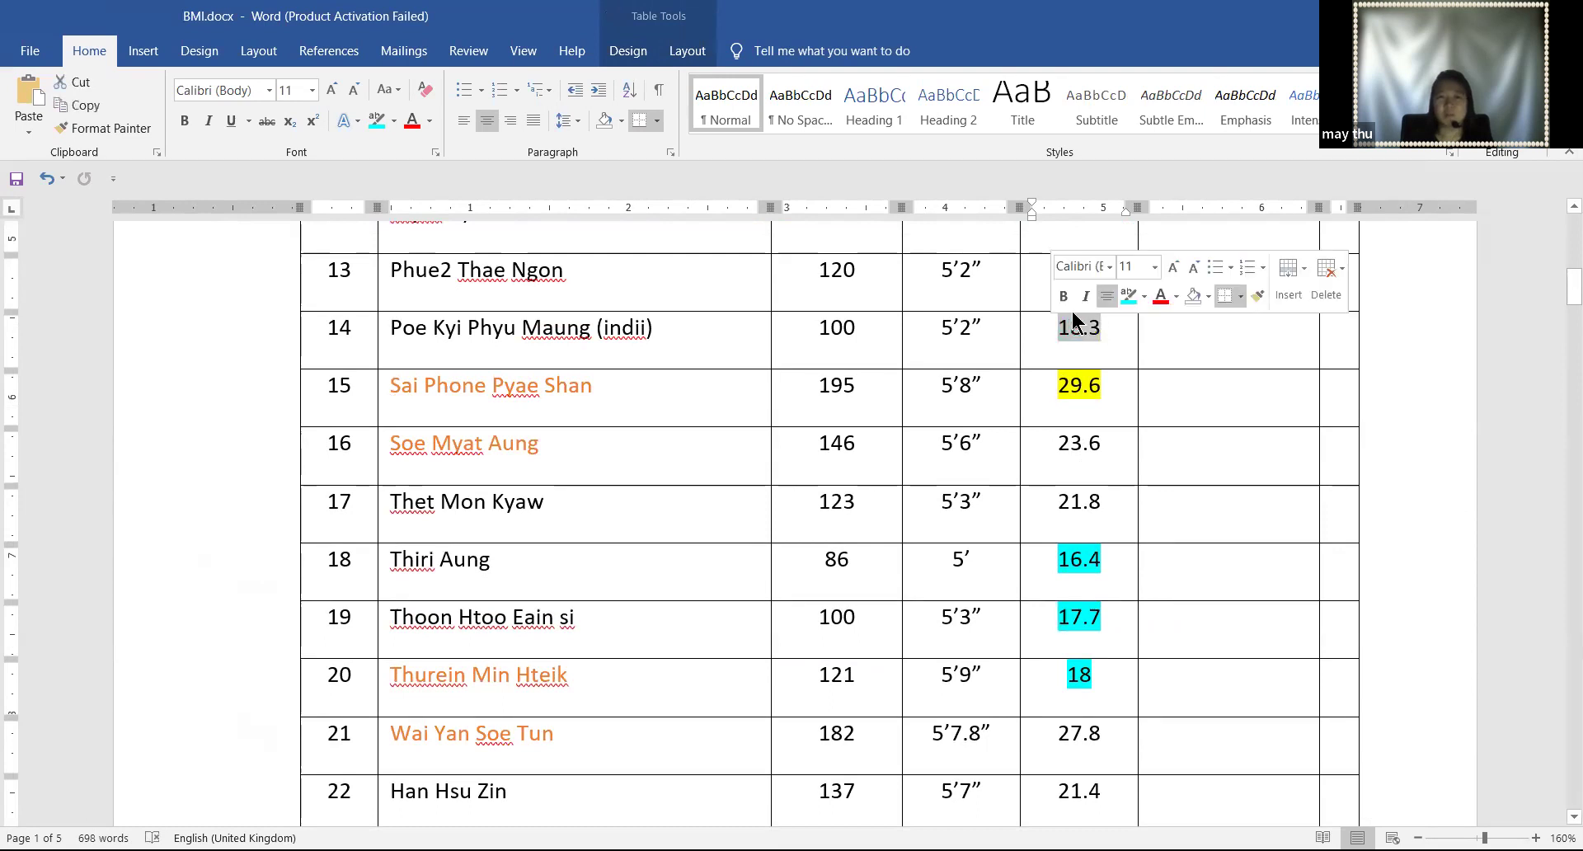
left_click(1127, 295)
scroll(1167, 426, "up", 3)
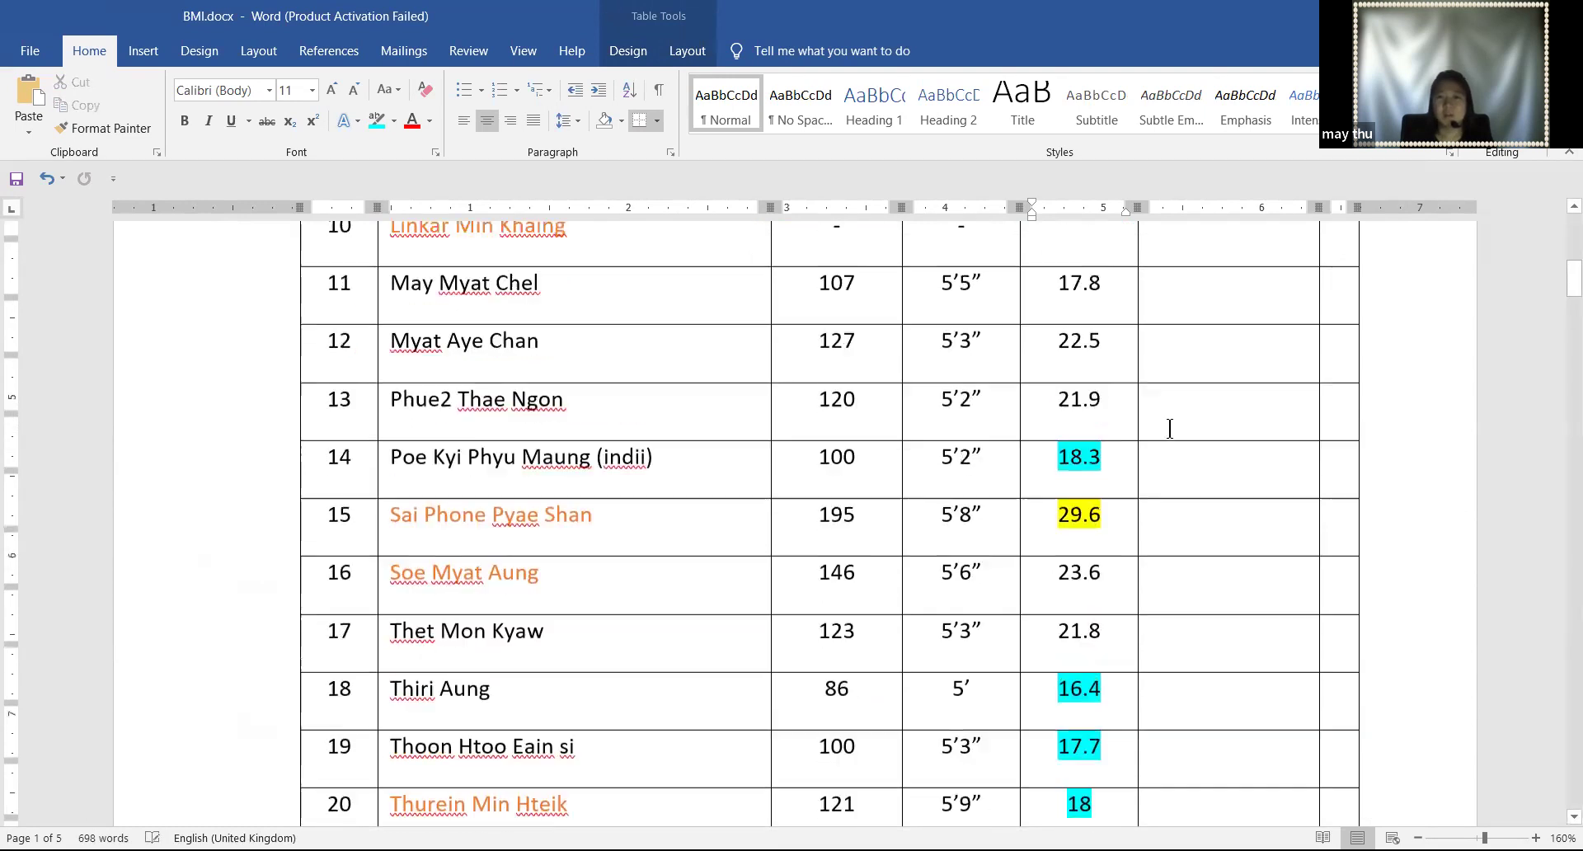
left_click(1101, 316)
left_click_drag(1050, 312, 1101, 313)
left_click(1123, 277)
Highlight the BMI values in rows 9 and 8 of the table in turquoise
scroll(1129, 429, "up", 3)
left_click_drag(1105, 356, 1059, 360)
left_click(1139, 326)
scroll(1085, 466, "up", 3)
left_click_drag(1108, 455, 1042, 454)
left_click(1121, 418)
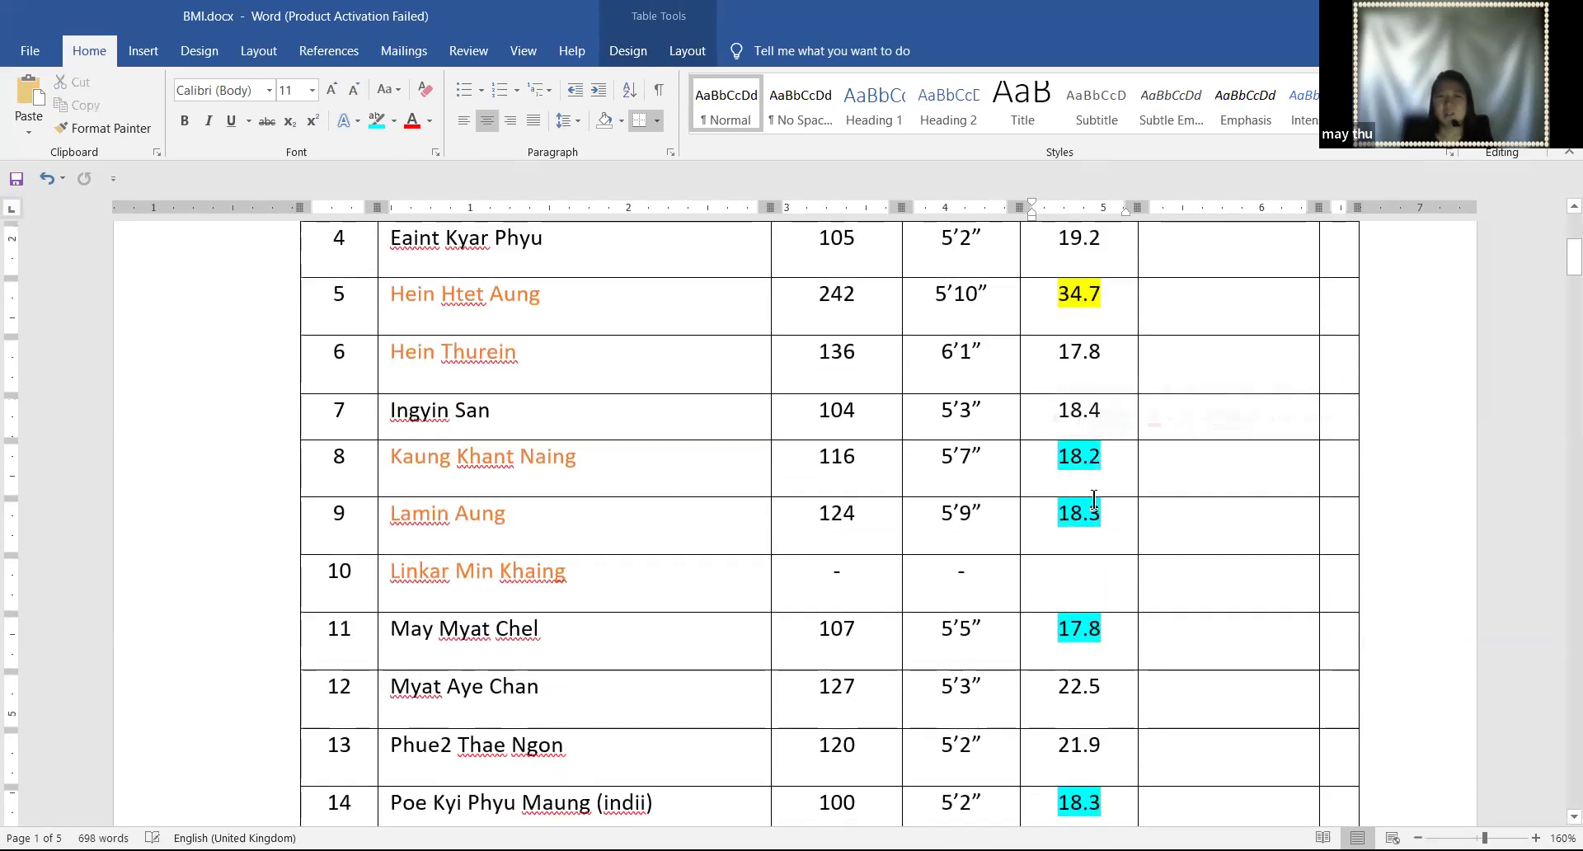
left_click(1119, 513)
Highlight the BMI values in rows 6 and 7 of the table in turquoise
scroll(1113, 527, "up", 3)
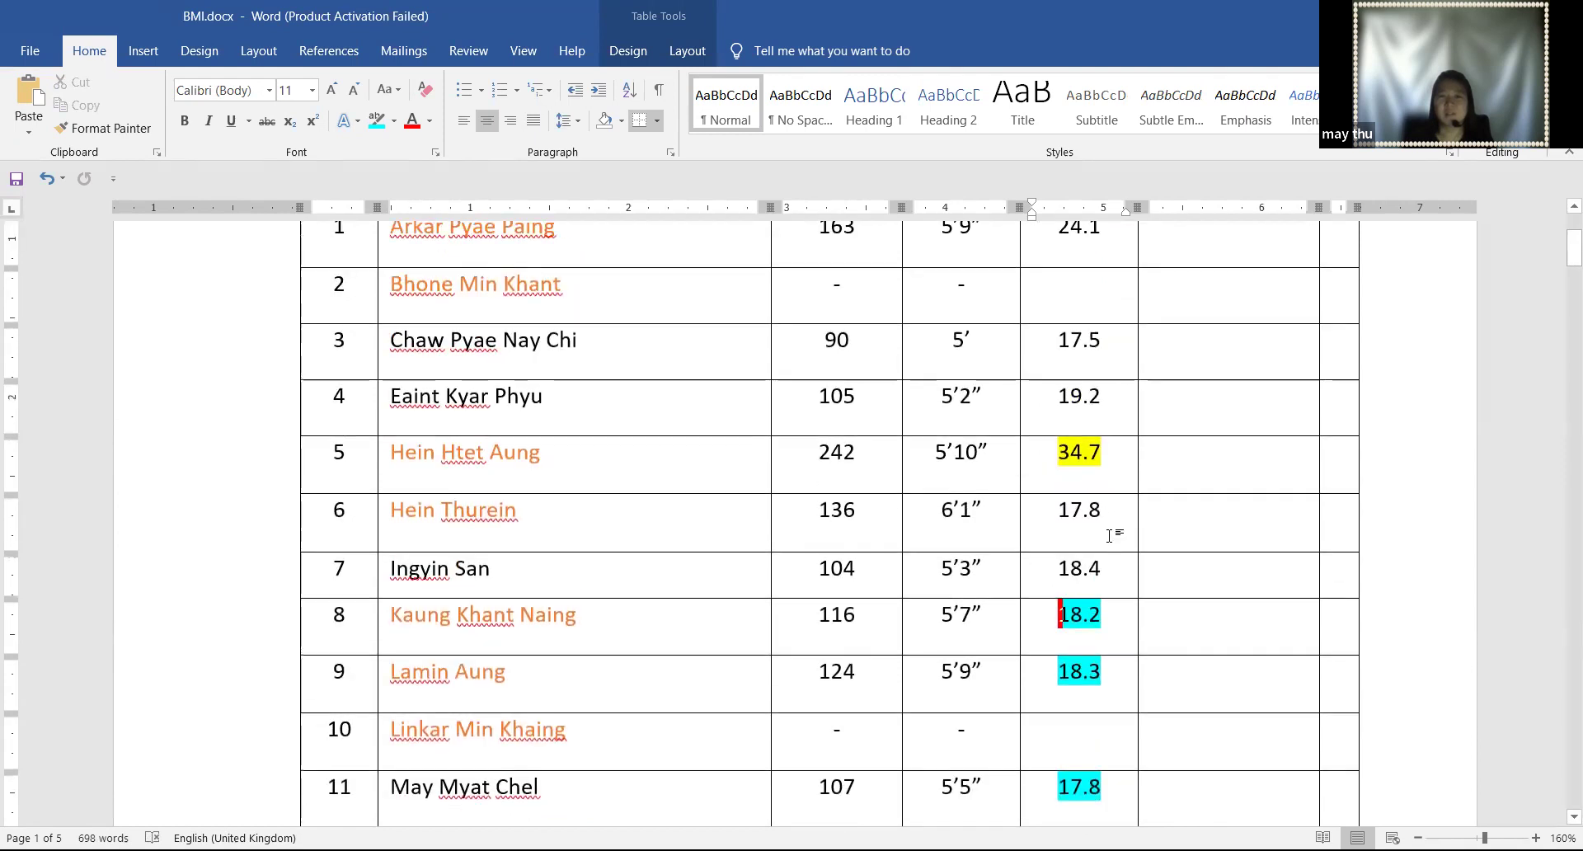
left_click_drag(1107, 559, 1107, 507)
left_click(1121, 482)
left_click(1170, 573)
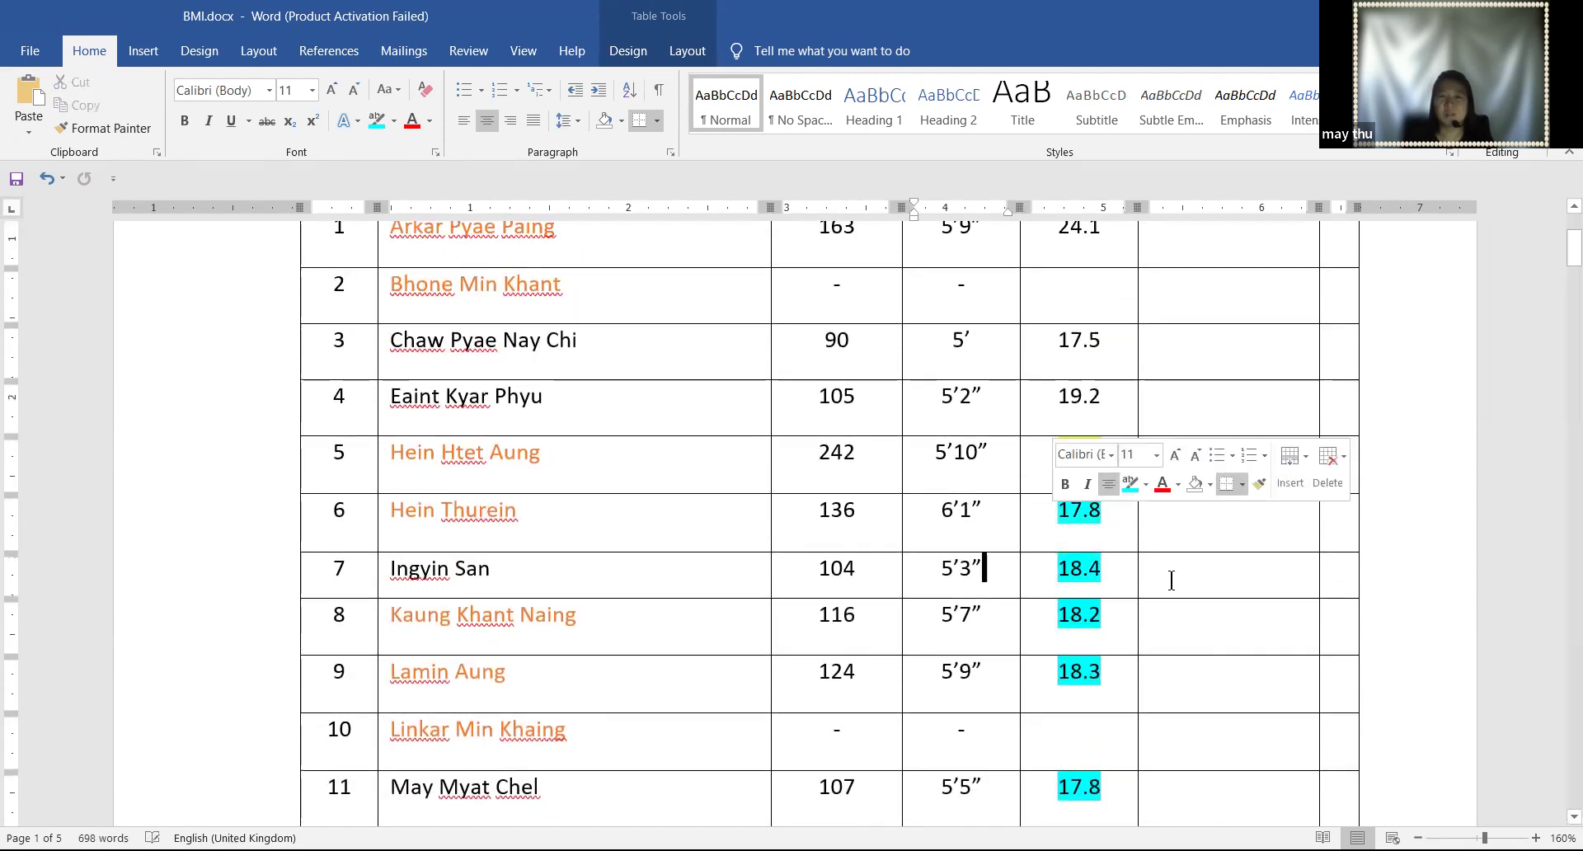
Highlight the underweight BMI value in row 3 of the table in turquoise
scroll(1116, 439, "up", 1)
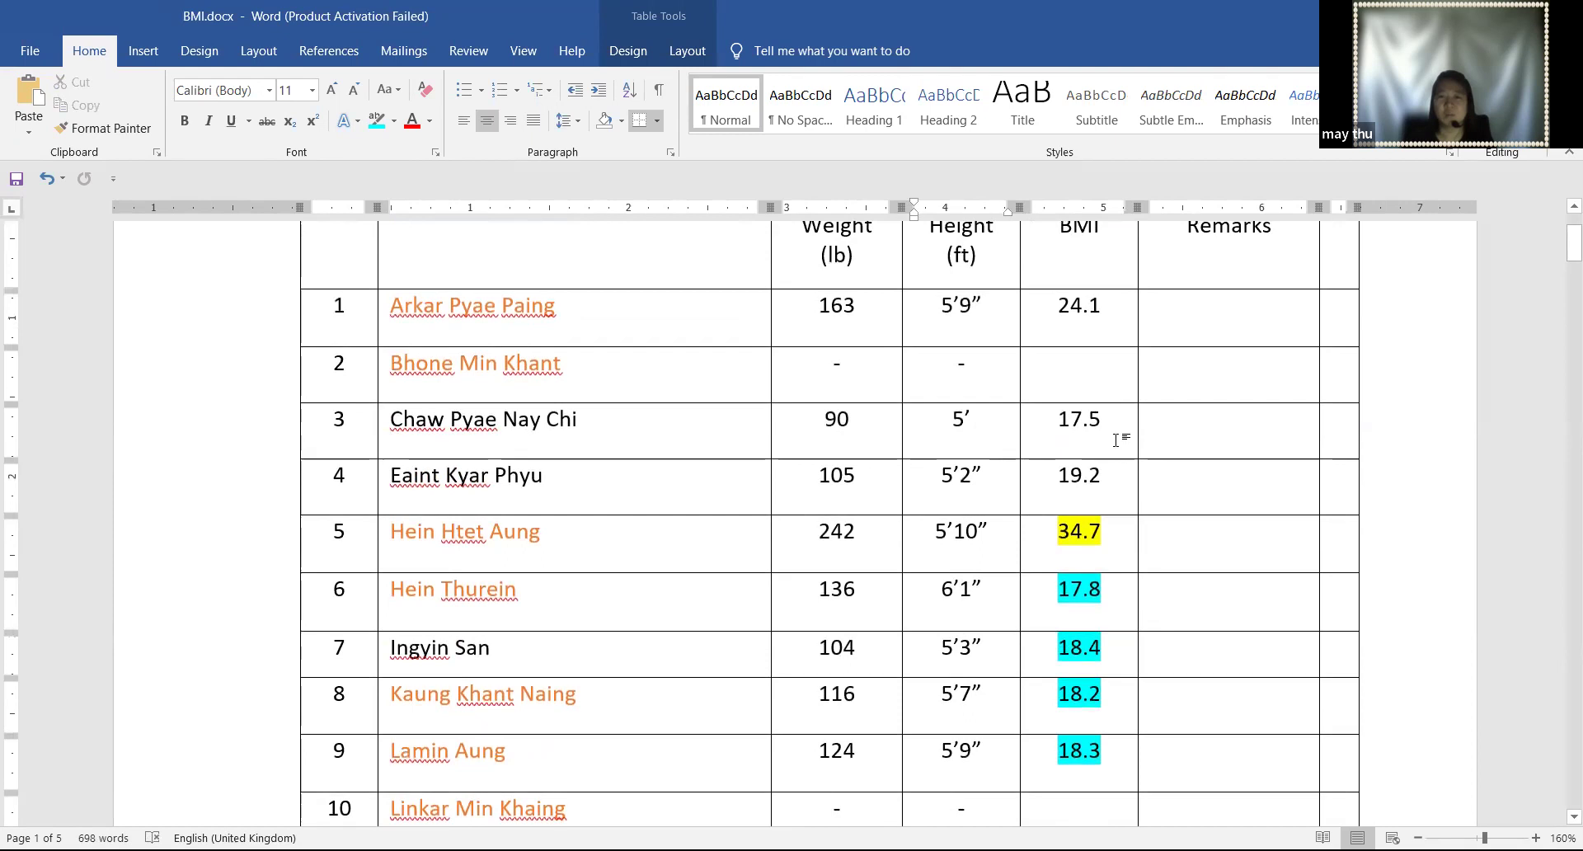
left_click_drag(1099, 420, 1057, 420)
left_click(1119, 394)
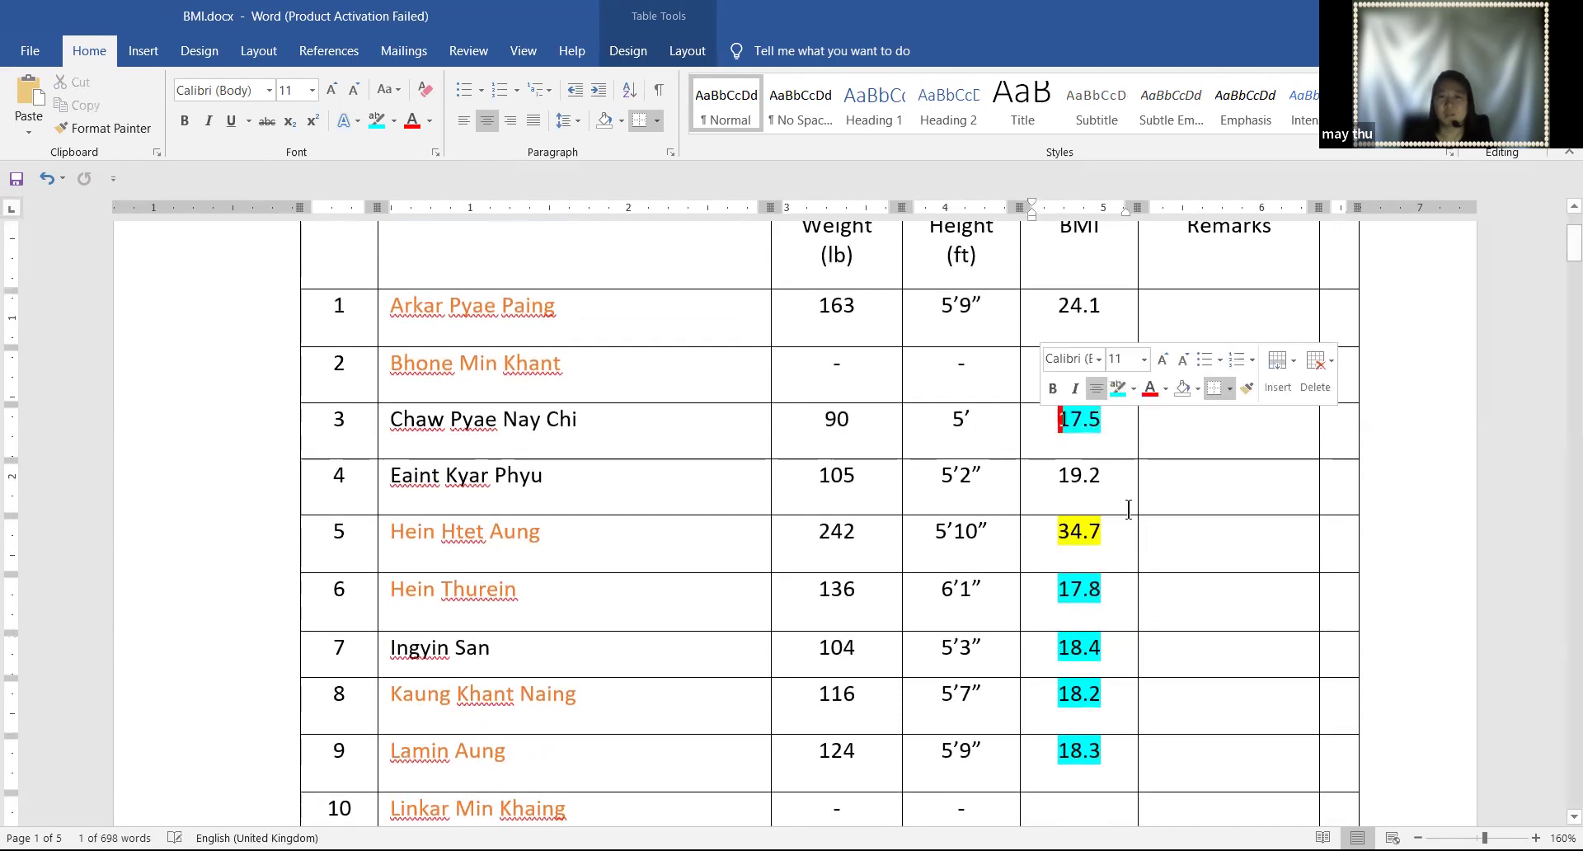
scroll(1137, 530, "up", 3)
left_click(1158, 546)
Enter "underweight" in the Remarks cell of row 3 and highlight the word in turquoise
scroll(1158, 548, "down", 3)
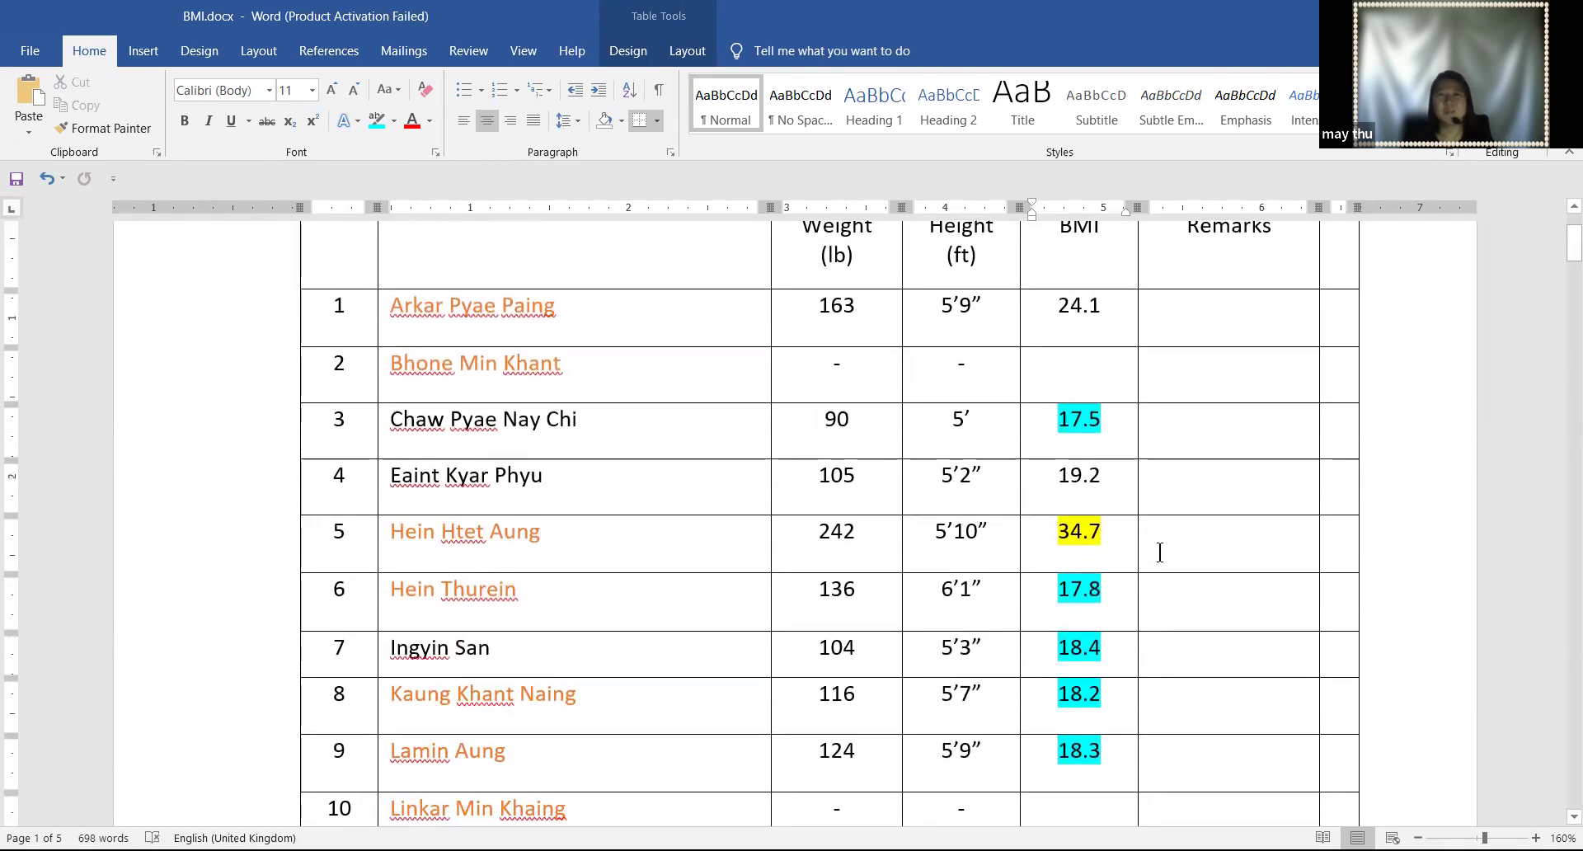
scroll(1154, 551, "down", 3)
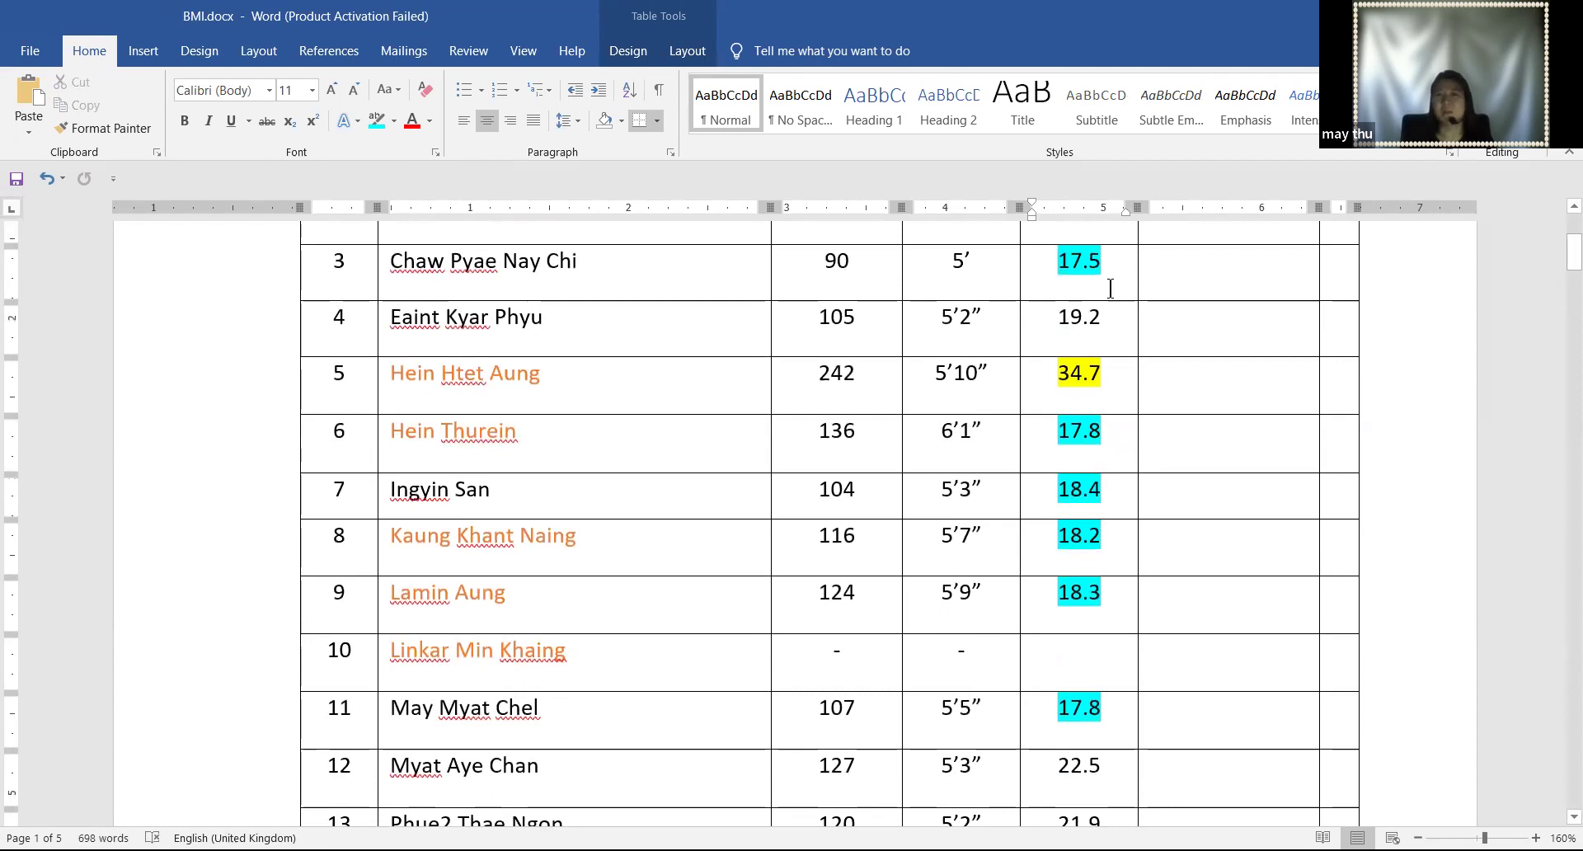
left_click(1197, 282)
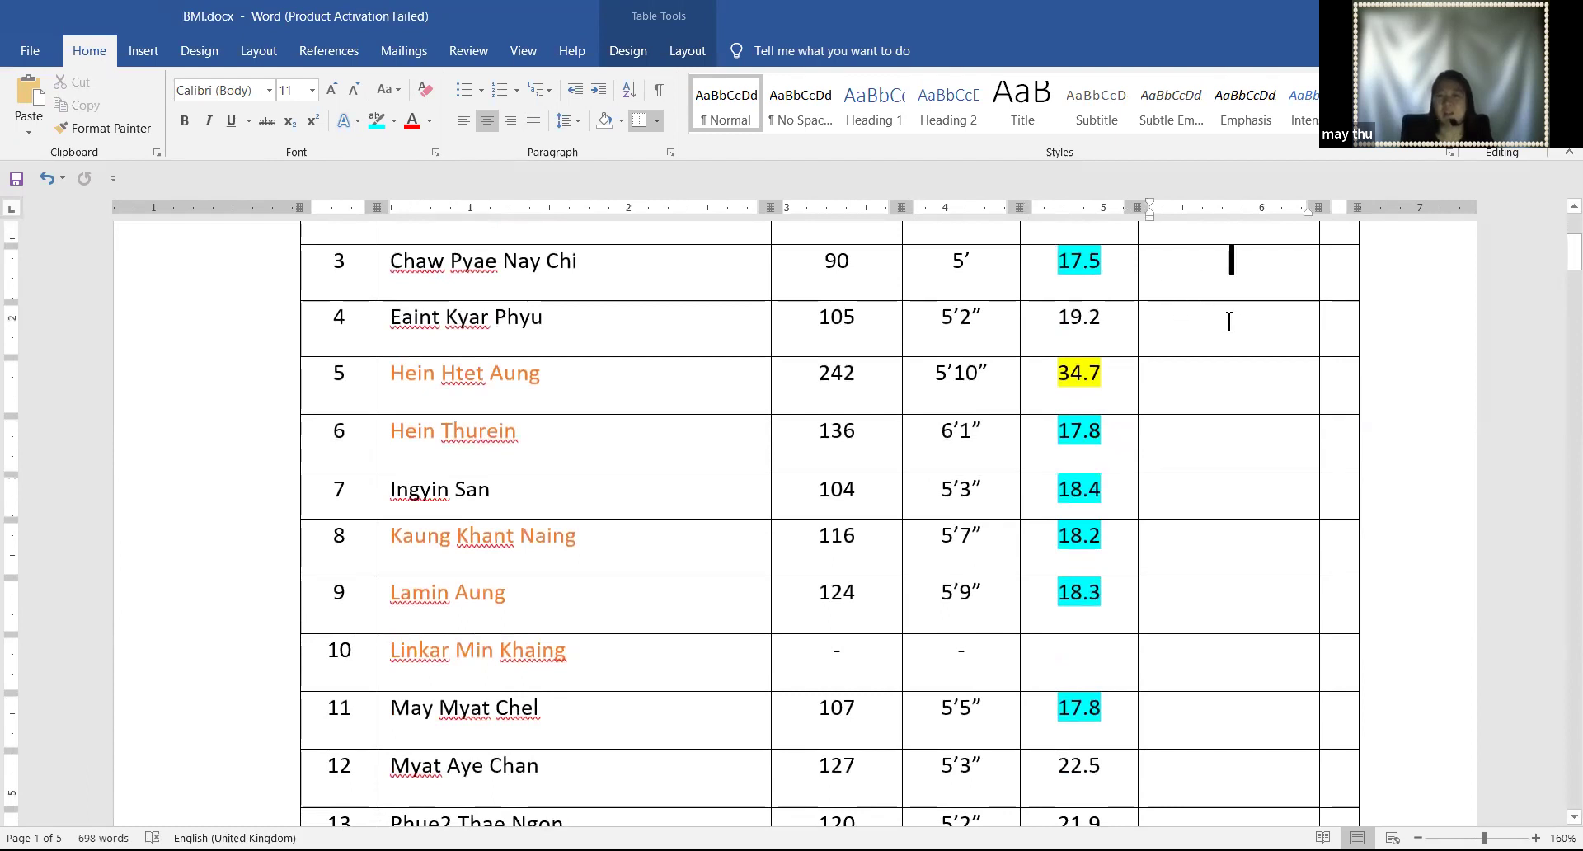
type("un")
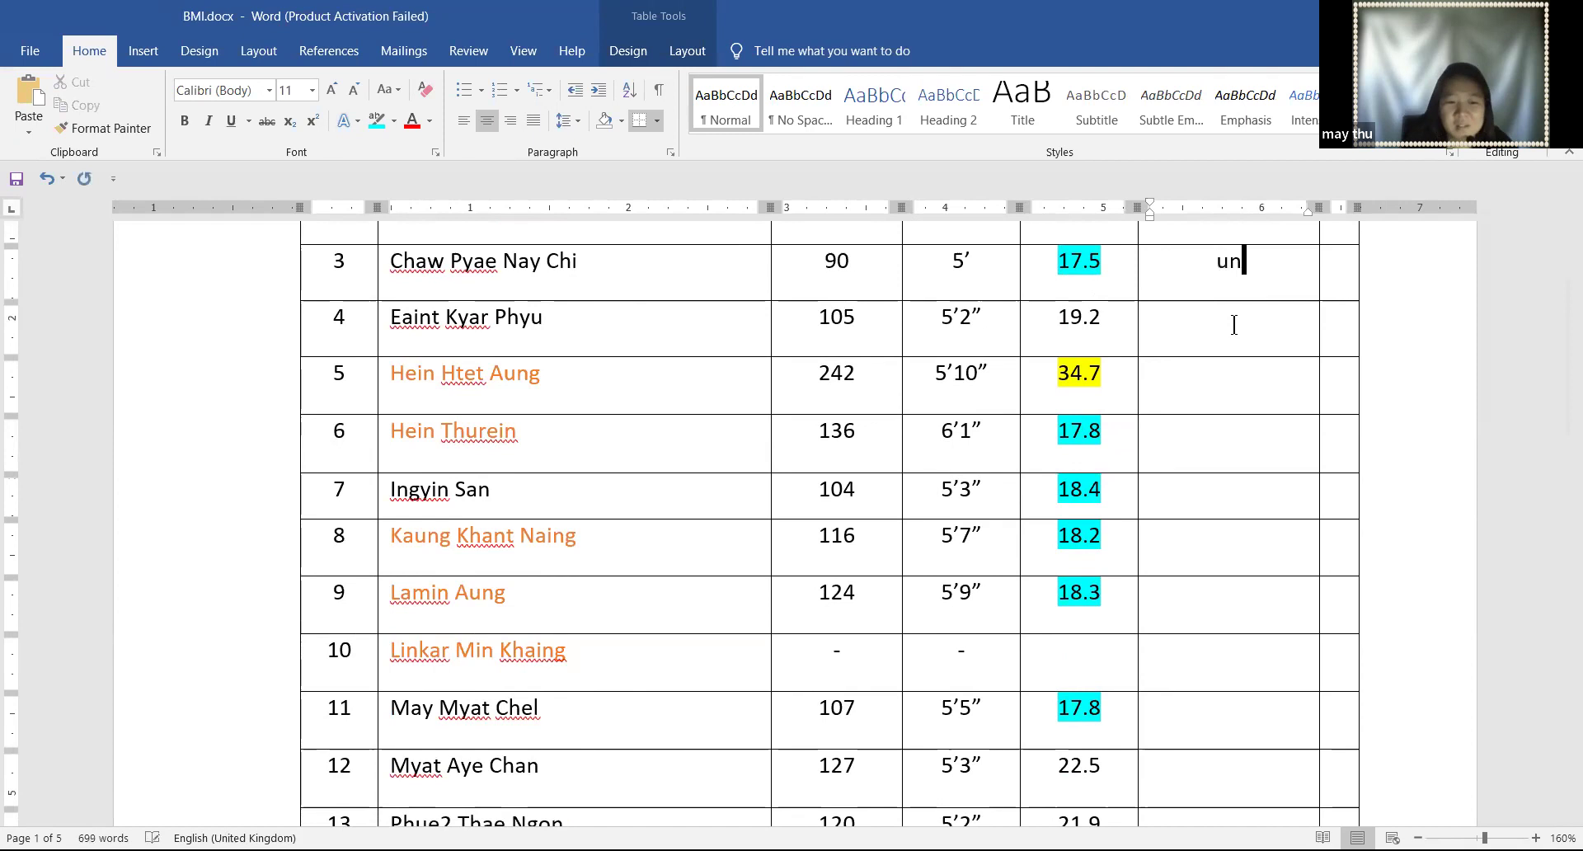
type("derweight")
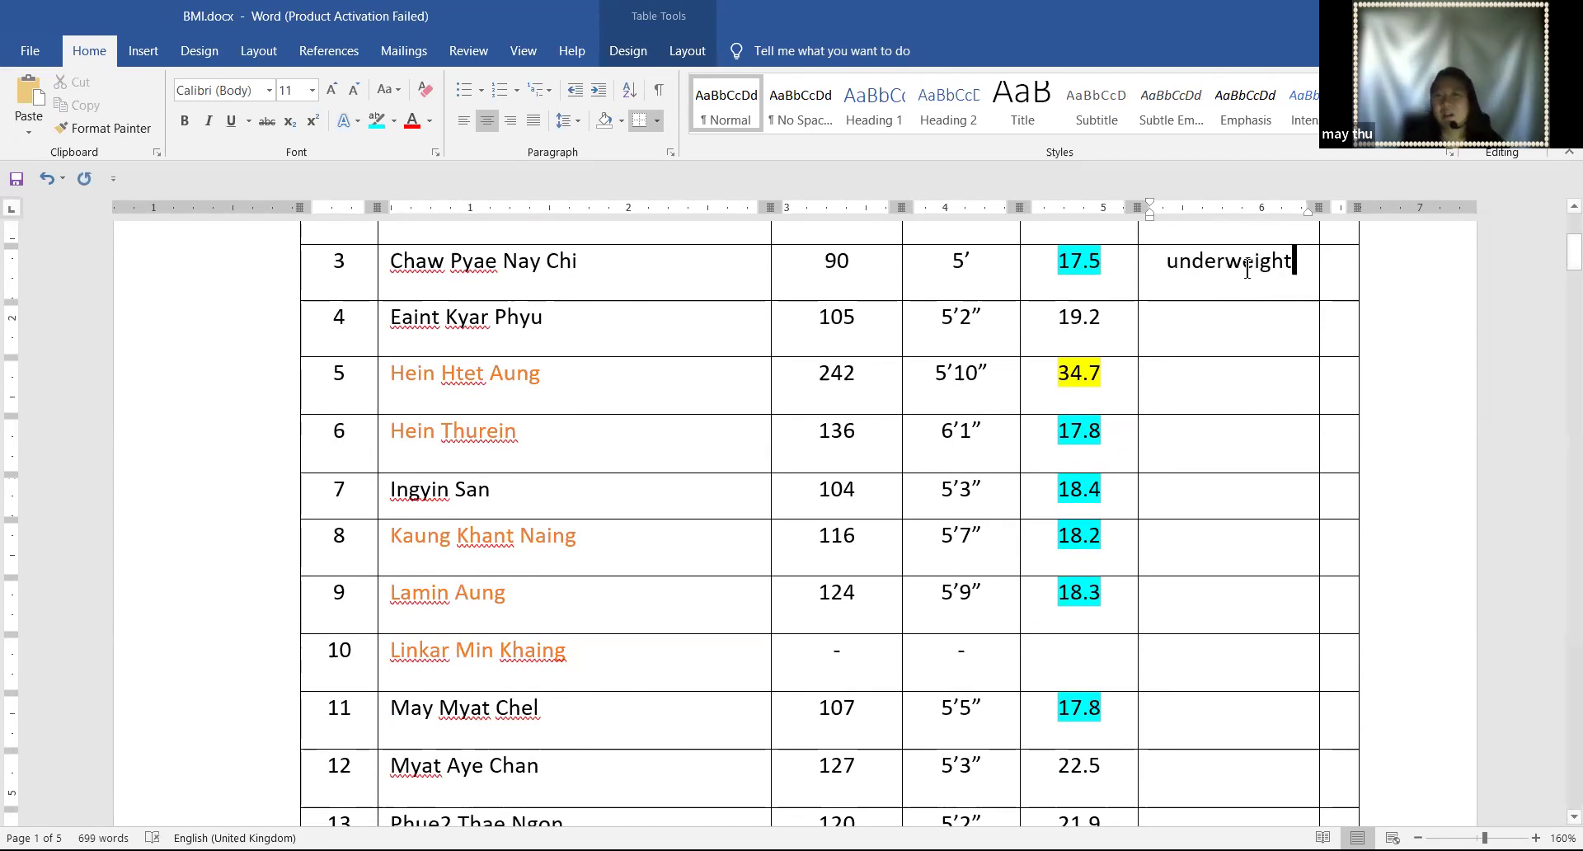
left_click_drag(1293, 262, 1163, 262)
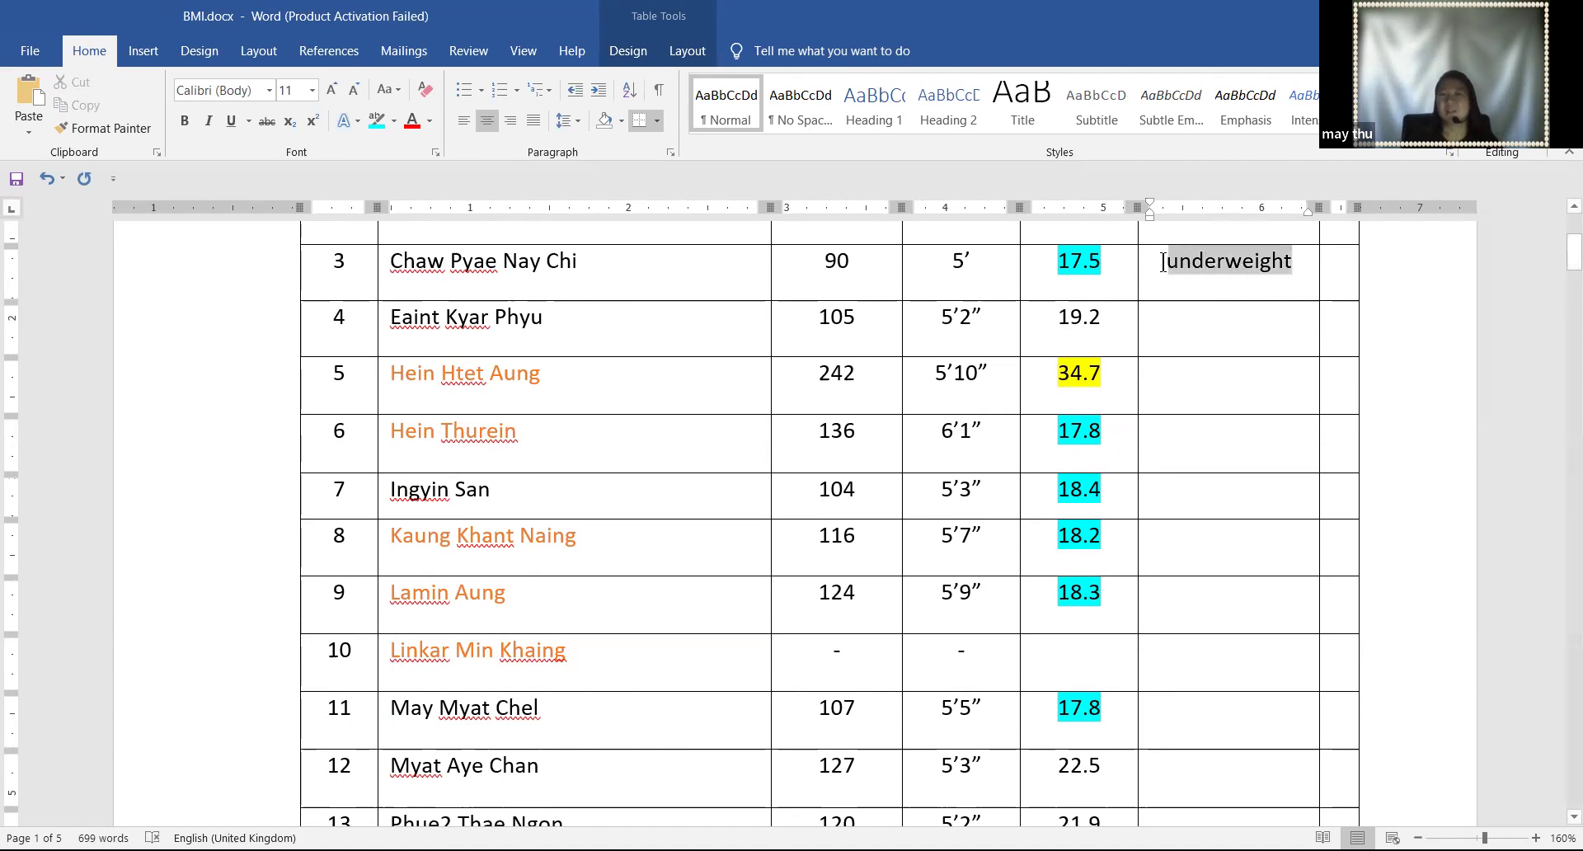
left_click(1352, 247)
Review the turquoise-highlighted BMI values from row 6 down to row 20 to compare how far each is below normal
left_click(1214, 445)
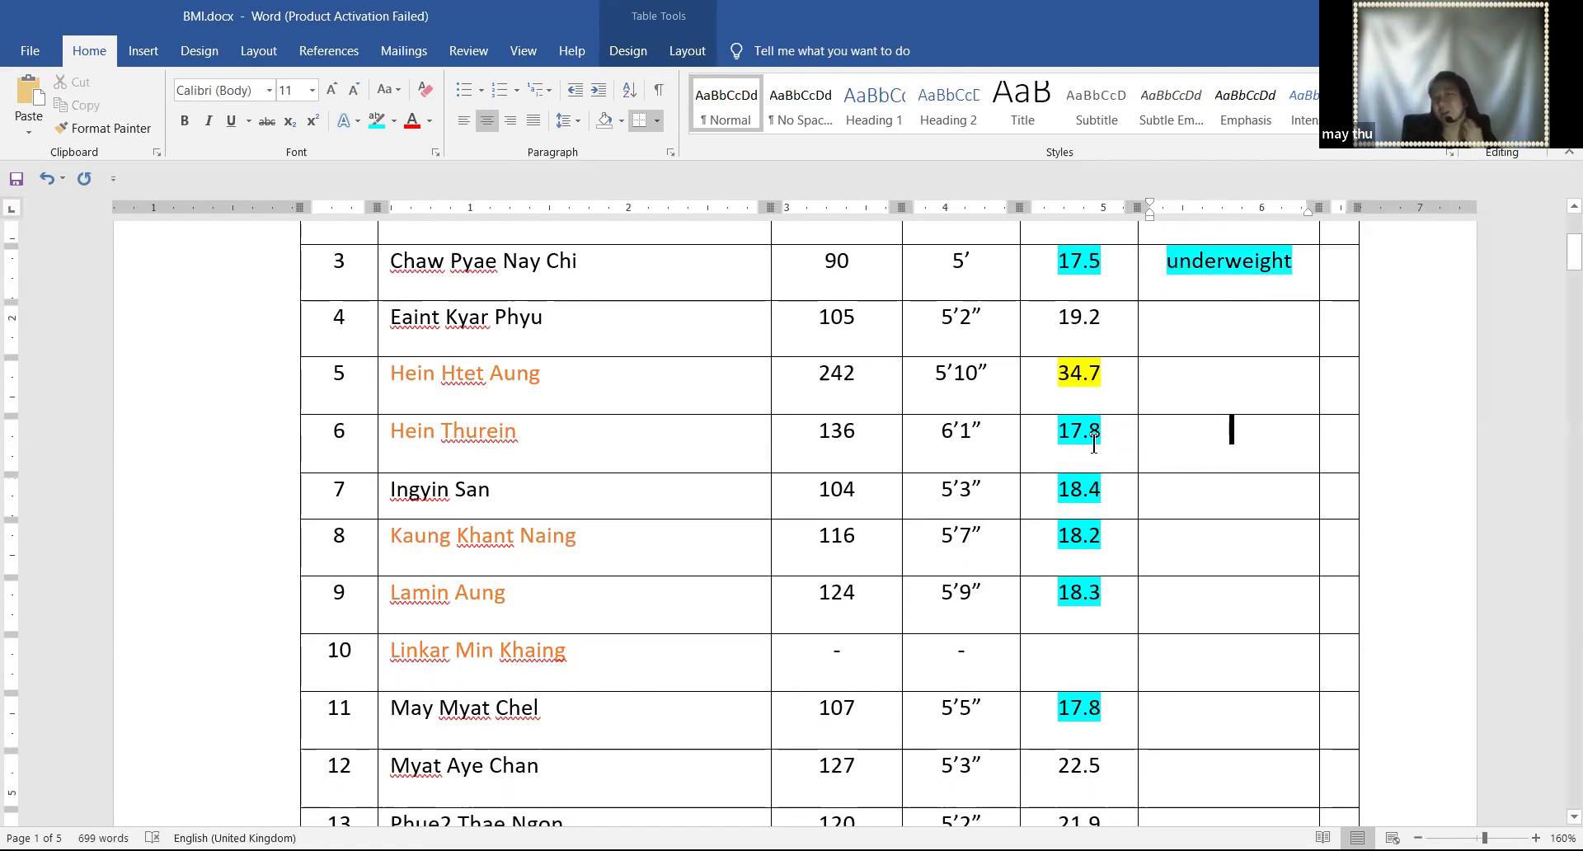
left_click(1077, 486)
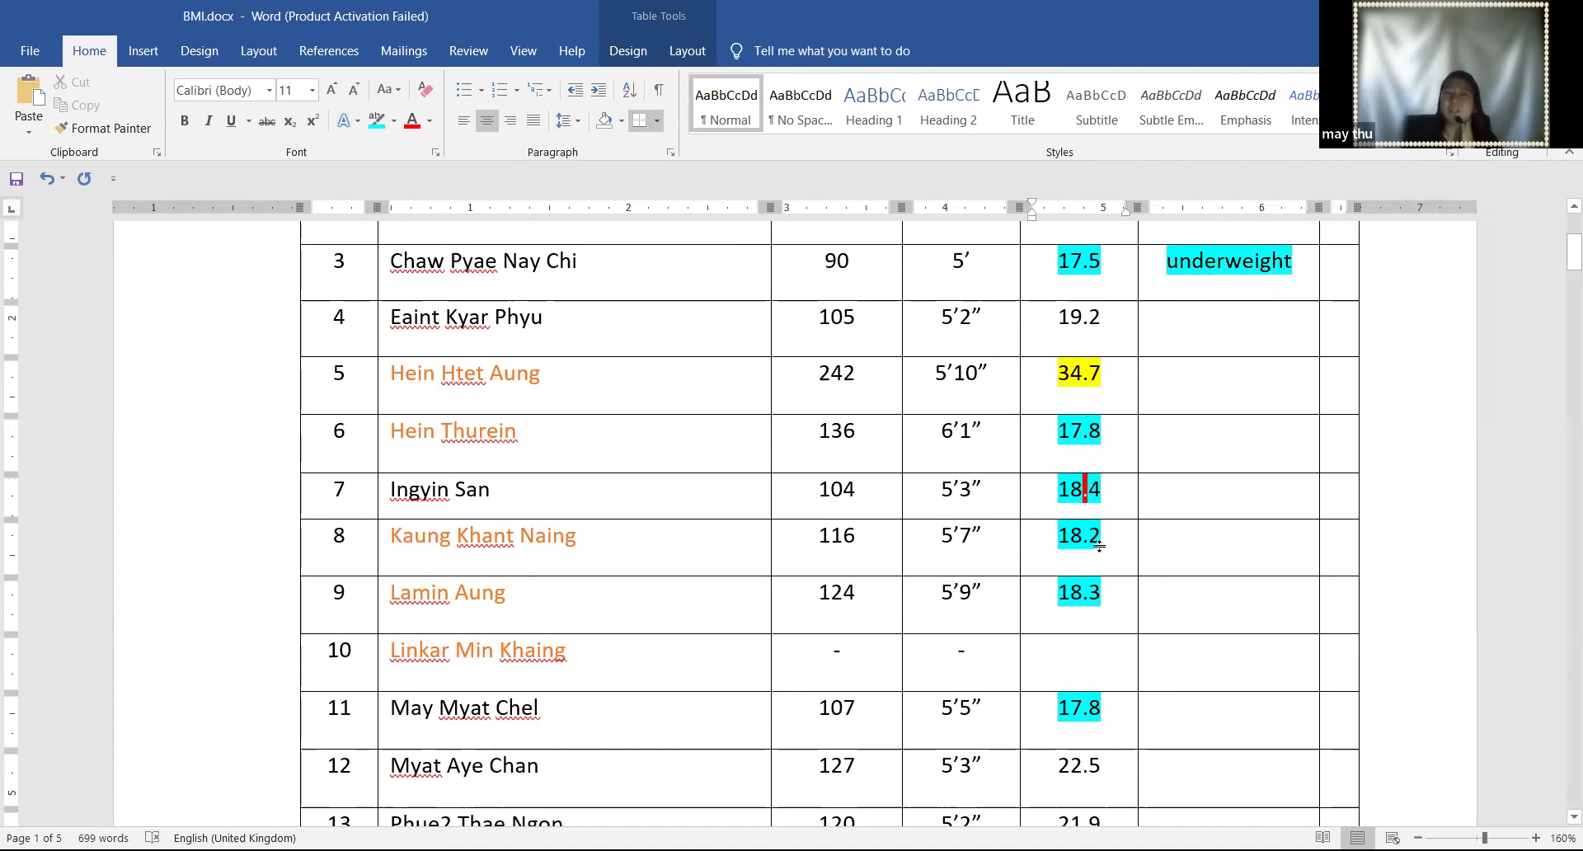
left_click(1096, 588)
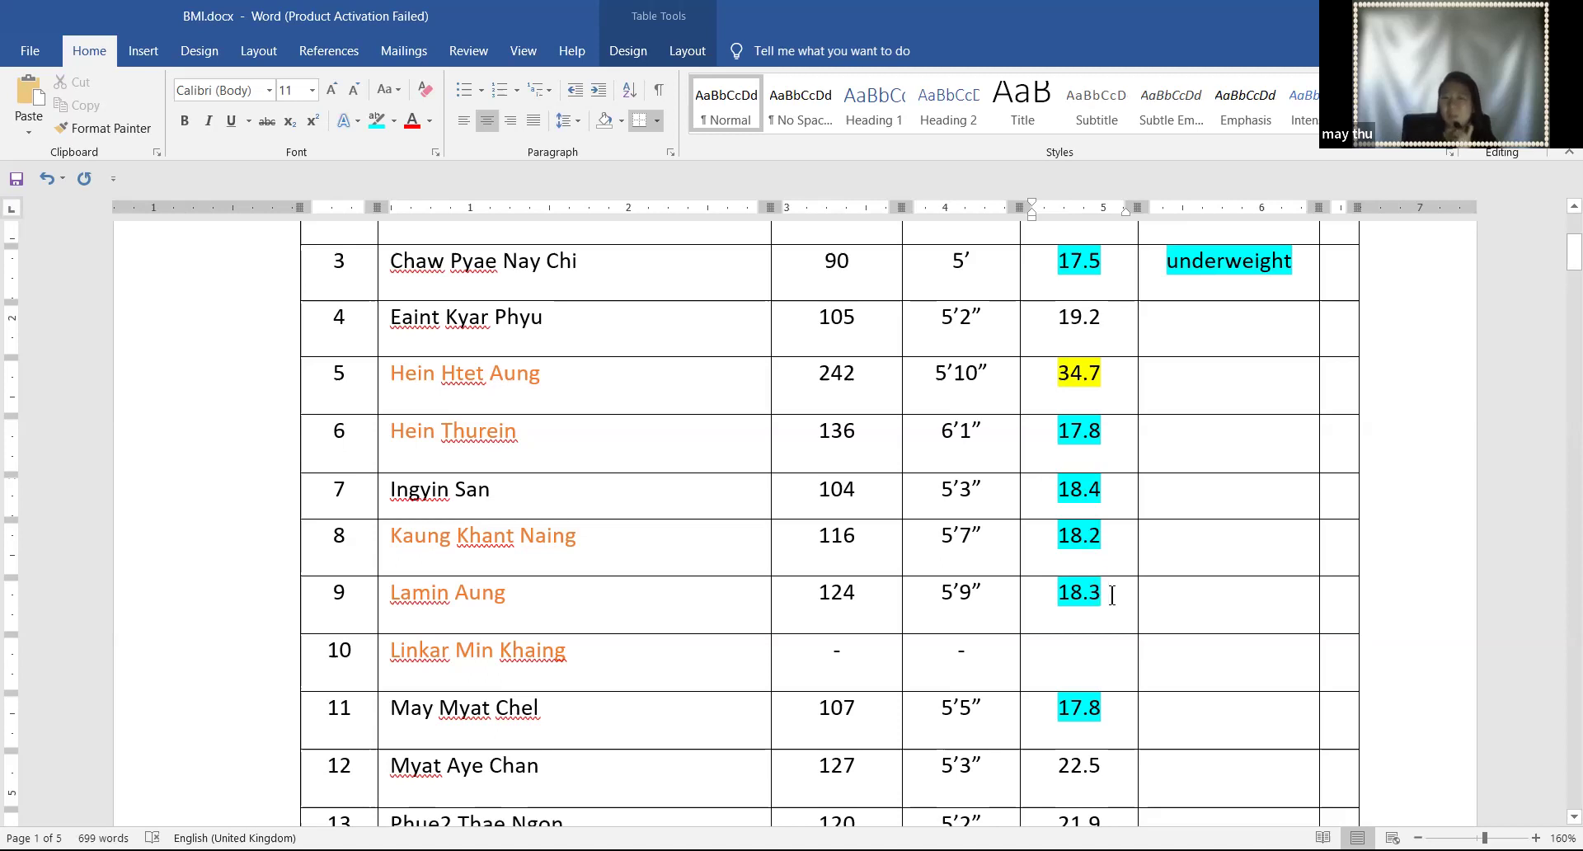
scroll(1111, 594, "down", 3)
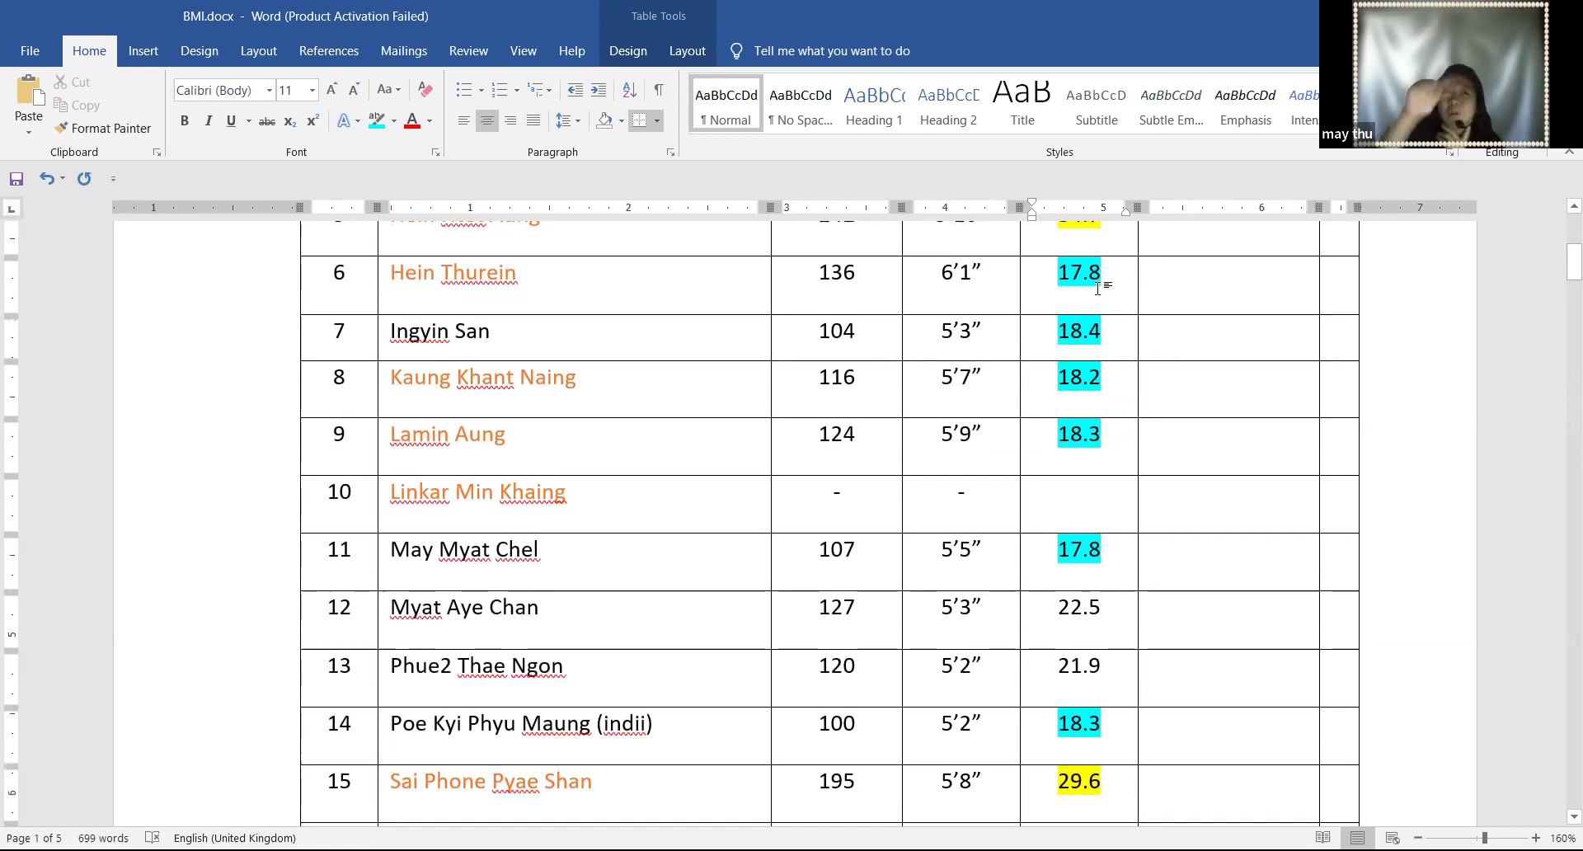
scroll(1073, 463, "down", 1)
left_click(1110, 657)
scroll(1108, 659, "down", 3)
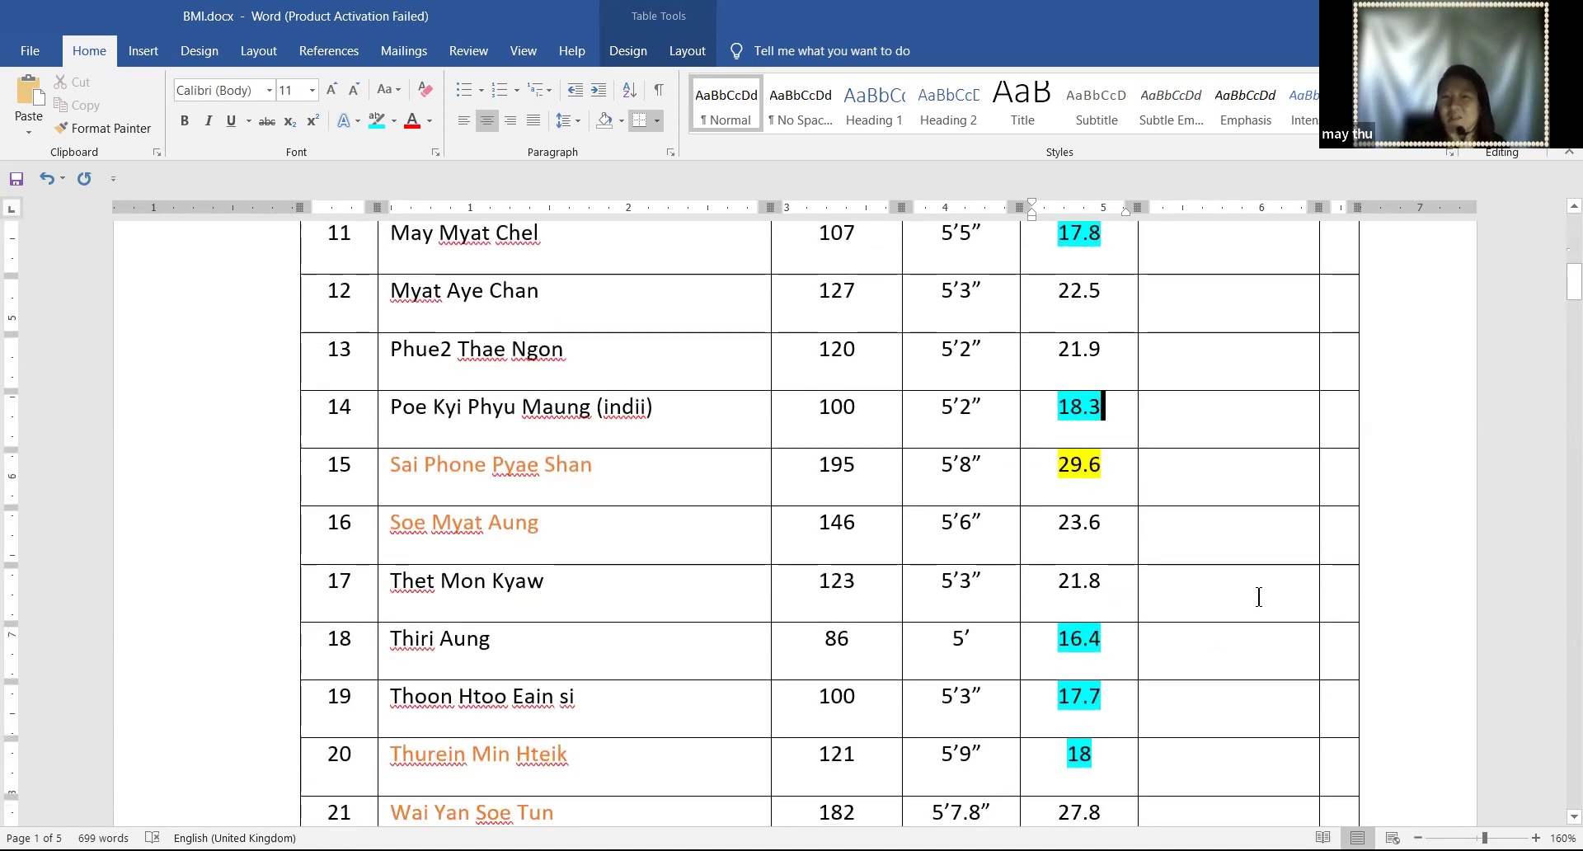
scroll(1121, 684, "down", 3)
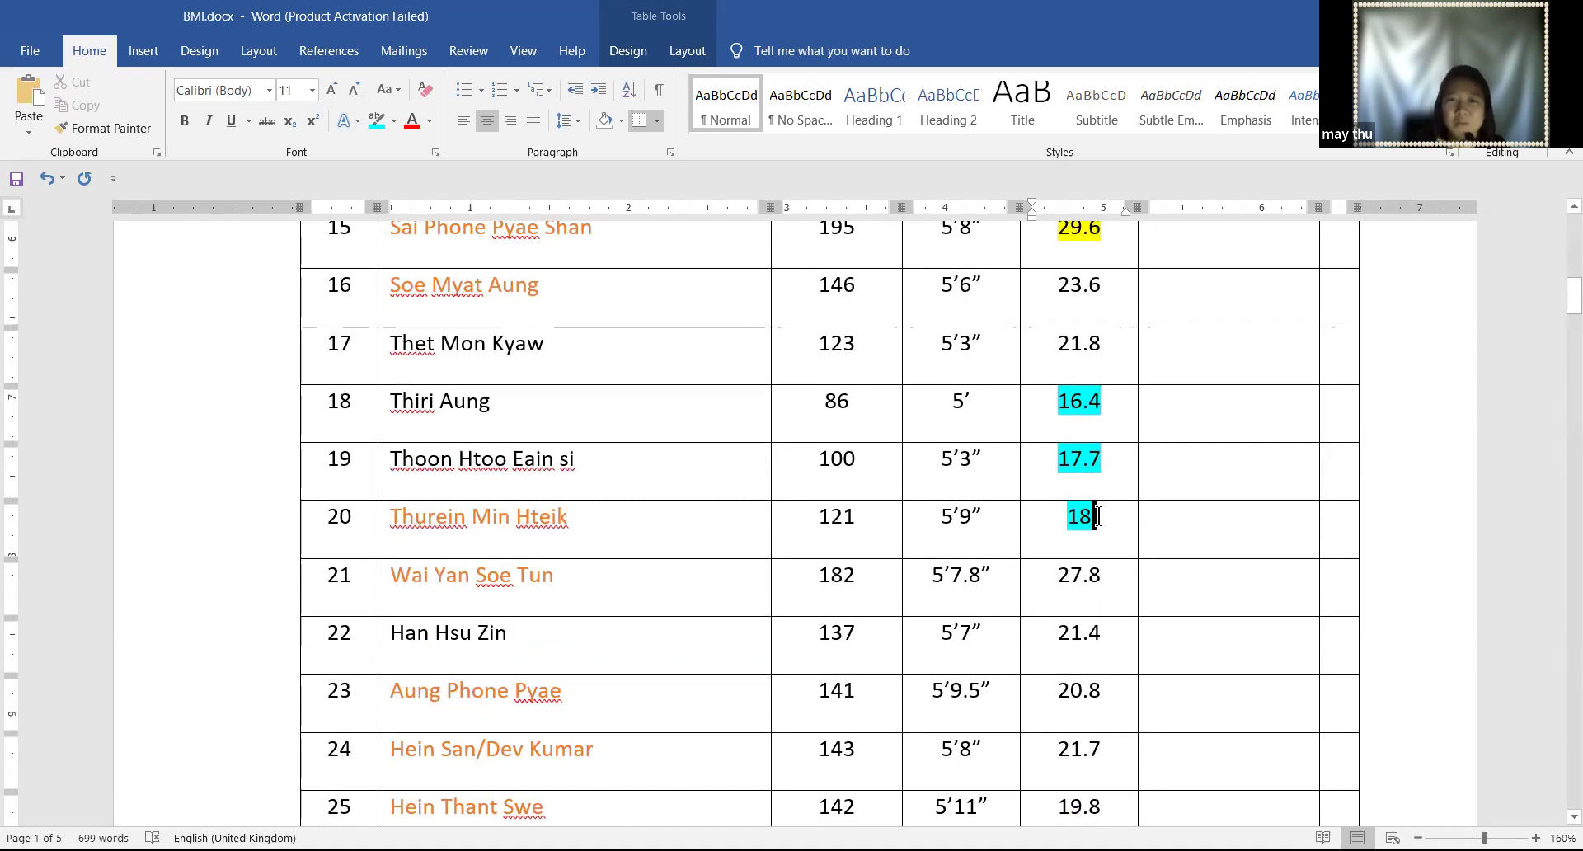
scroll(1101, 513, "up", 2)
scroll(1096, 494, "up", 2)
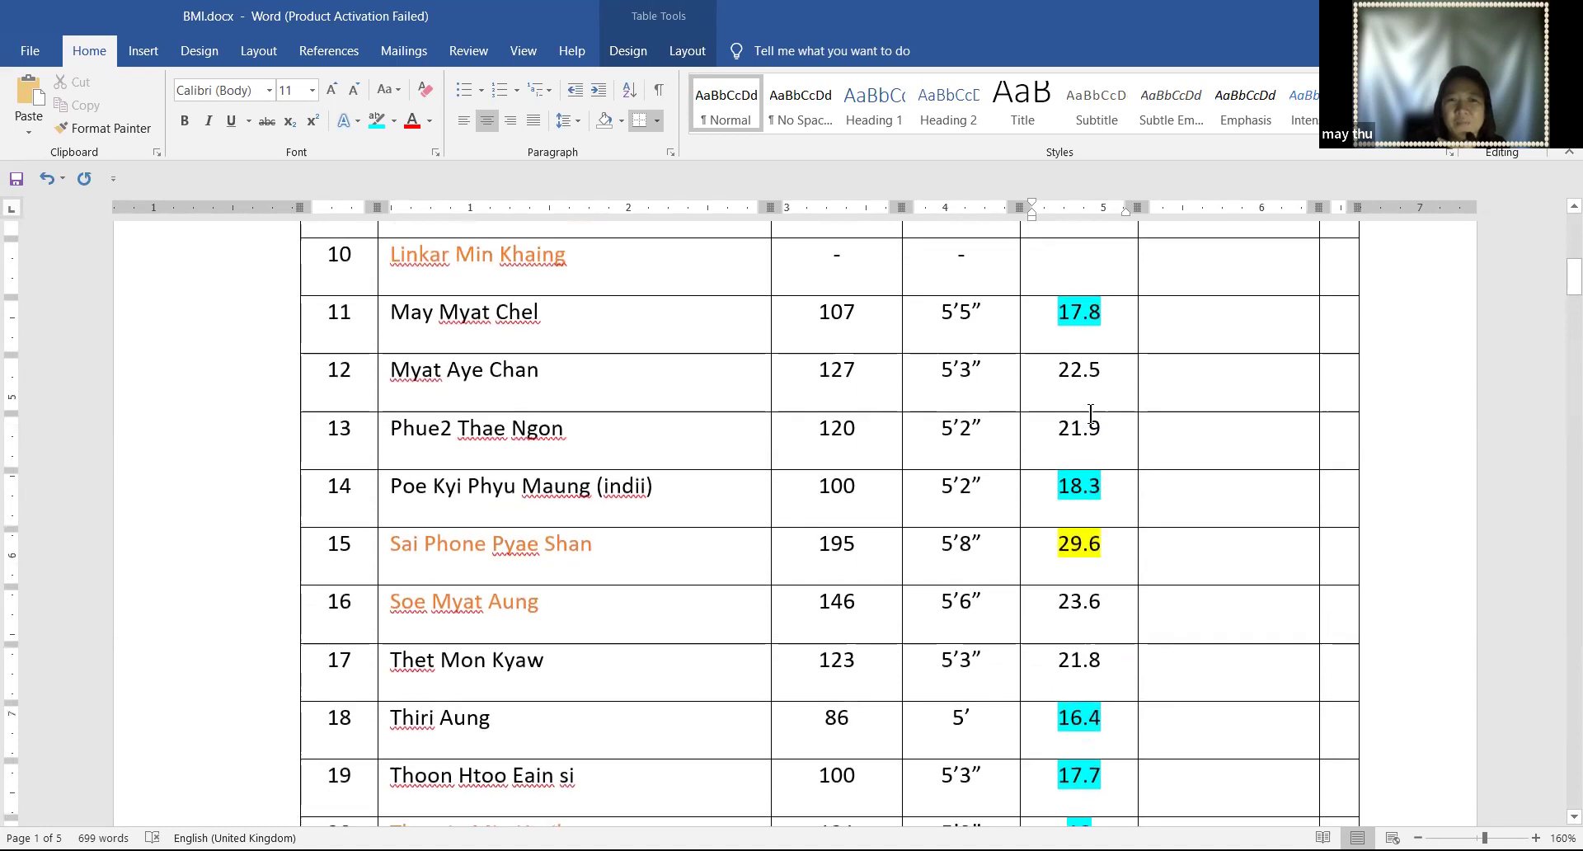
scroll(1132, 457, "up", 4)
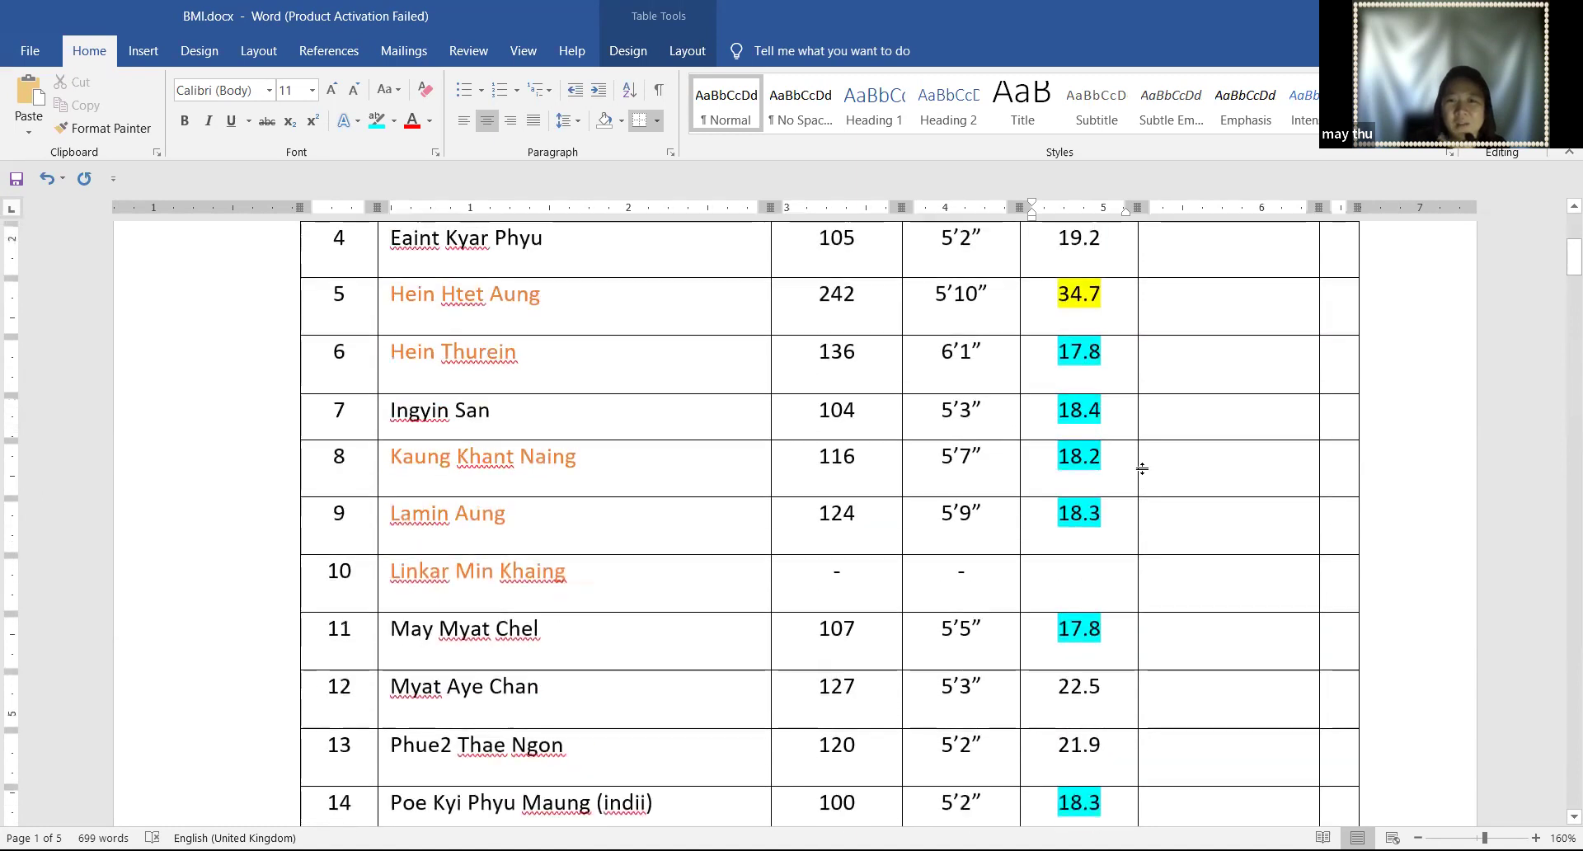
left_click(1114, 353)
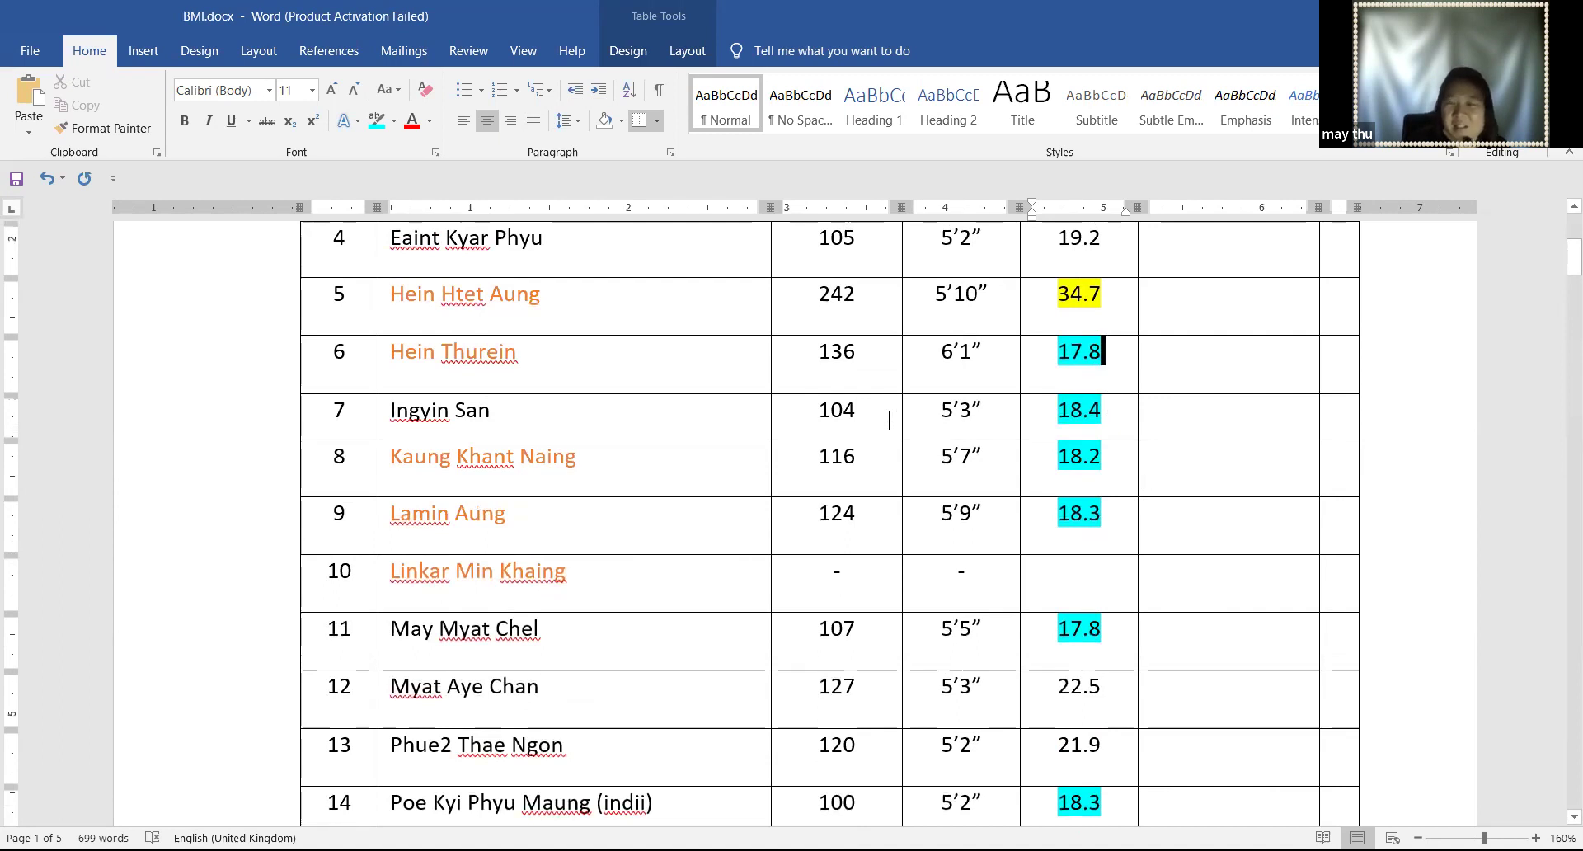
scroll(889, 421, "up", 1)
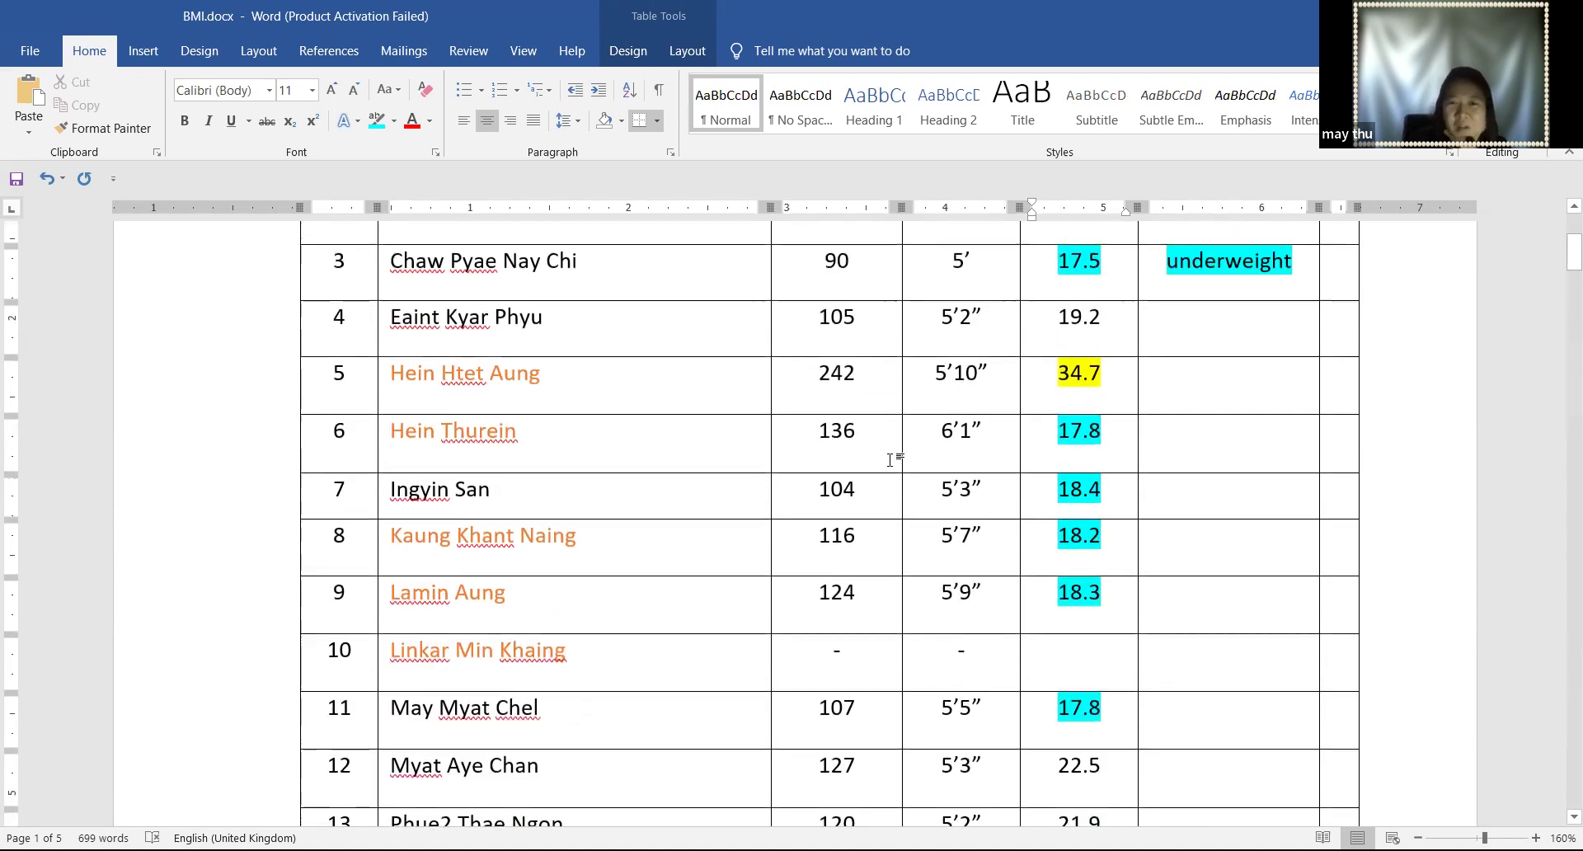
Copy the highlighted "underweight" remark from row 3 into the Remarks cells of rows 6 and 11
scroll(889, 501, "up", 3)
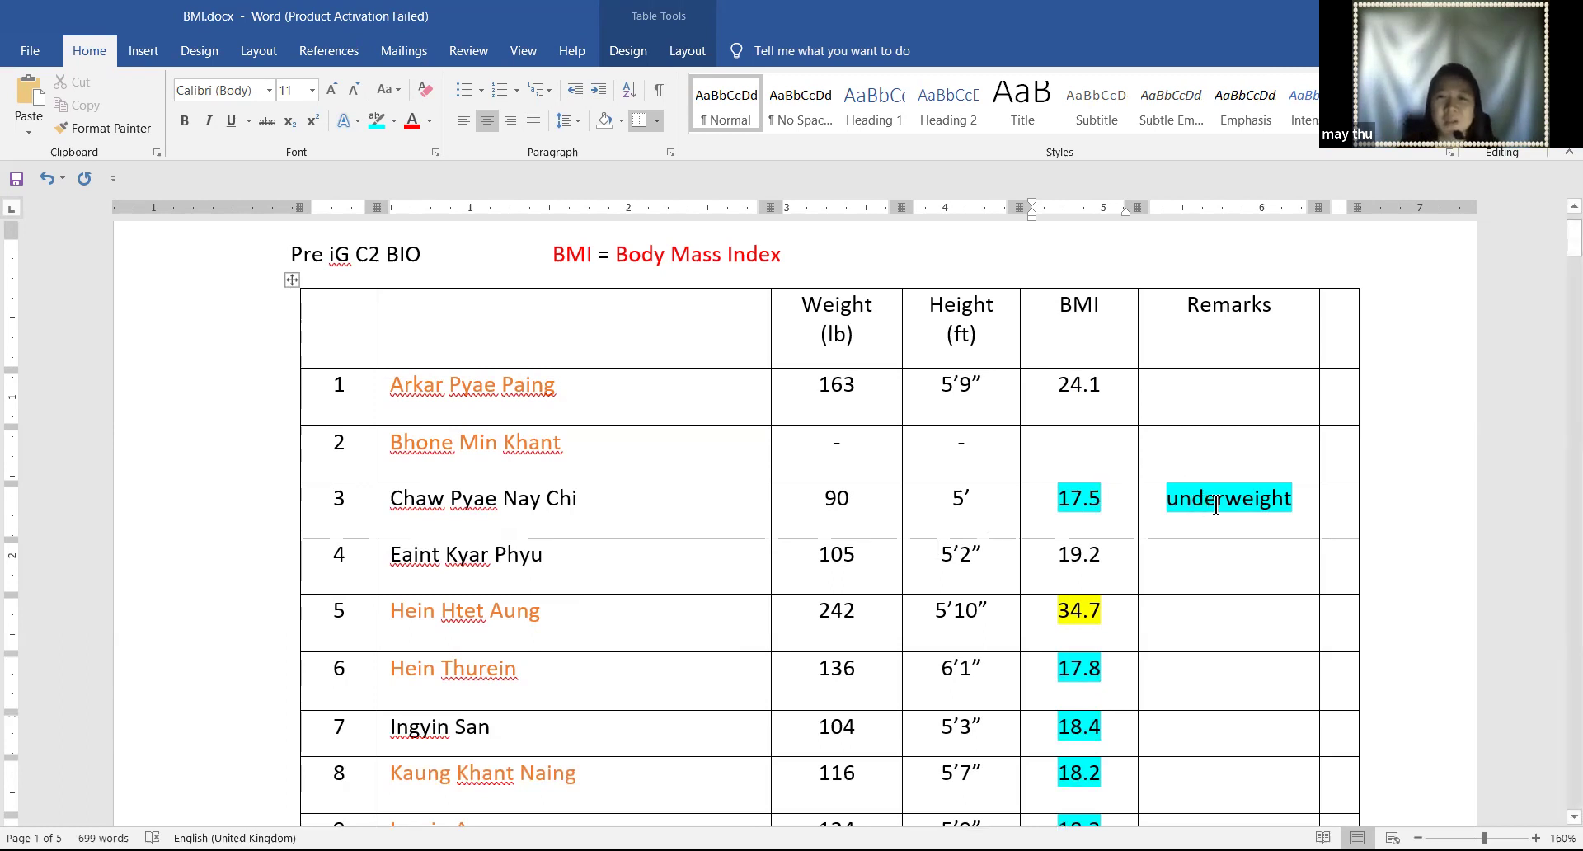
left_click_drag(1291, 505, 1163, 509)
key("ctrl+c")
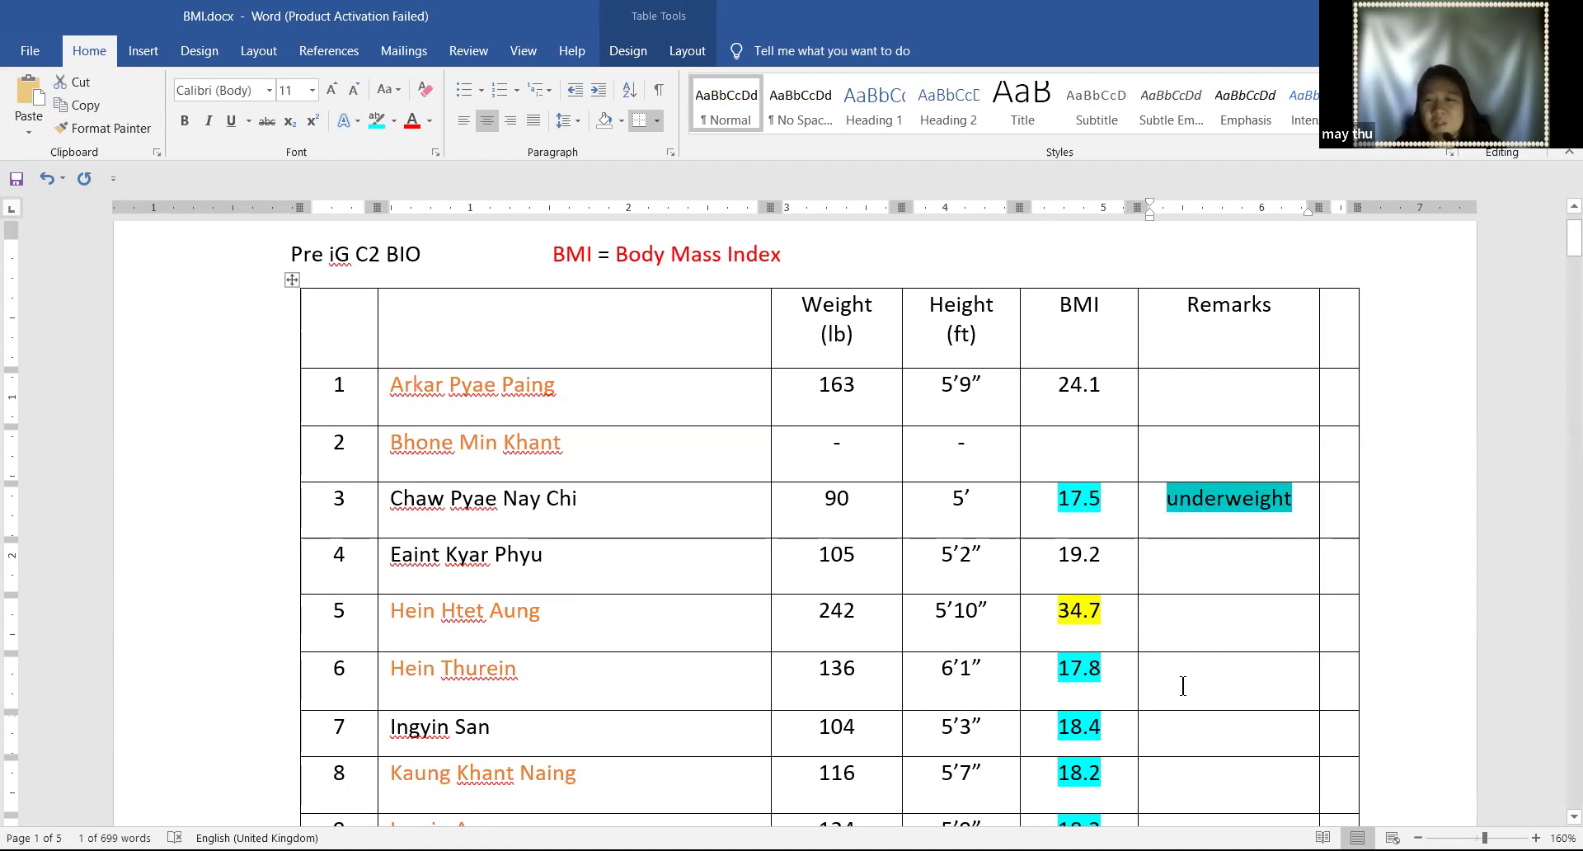
left_click(1185, 691)
key("ctrl+v")
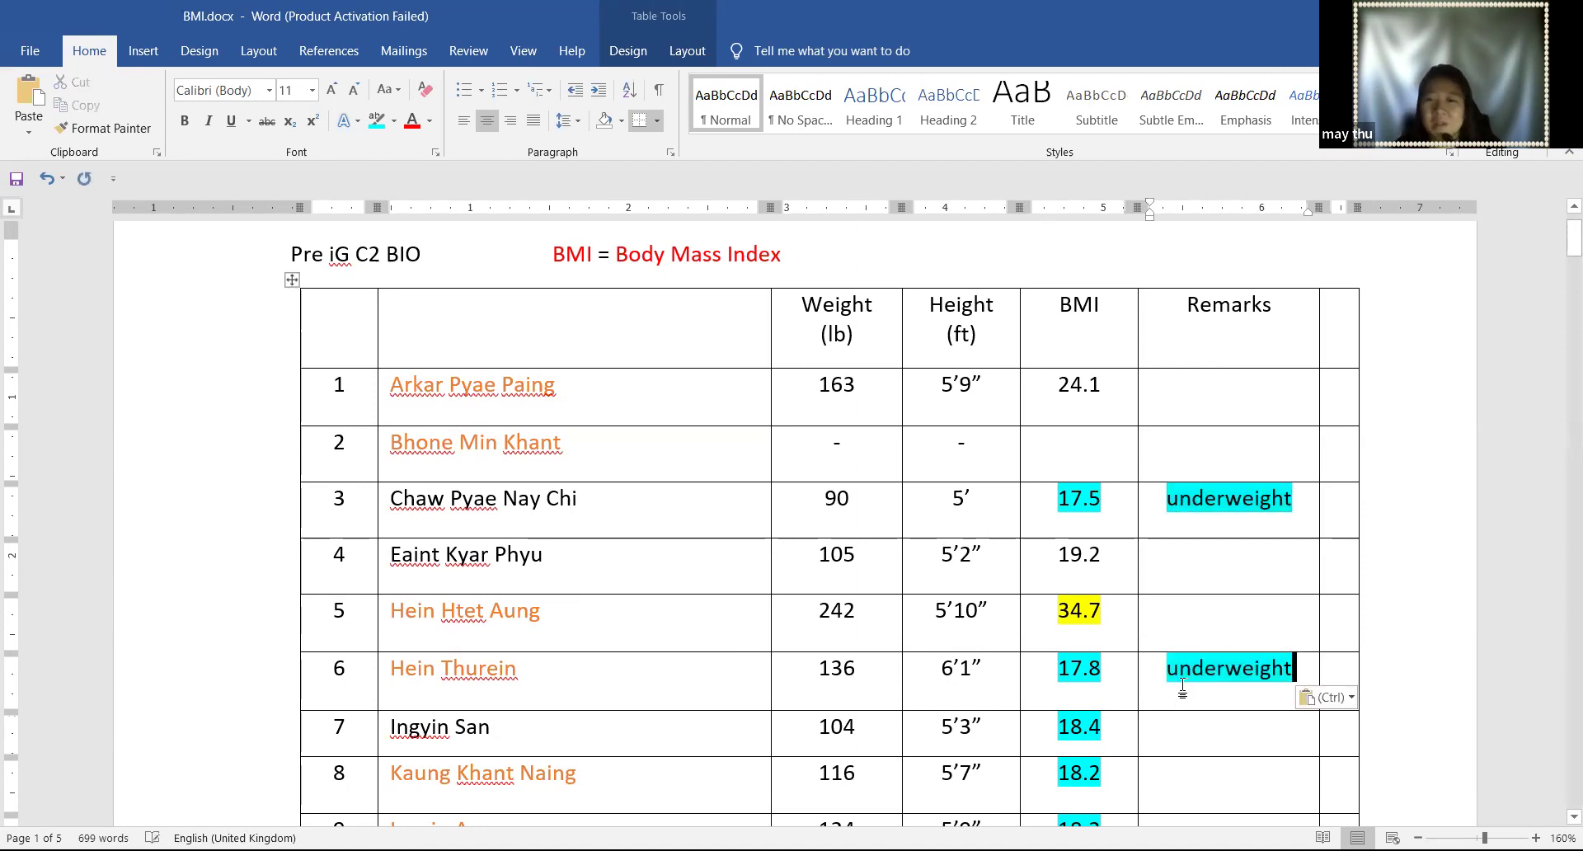
scroll(1191, 659, "down", 1)
scroll(1194, 648, "down", 3)
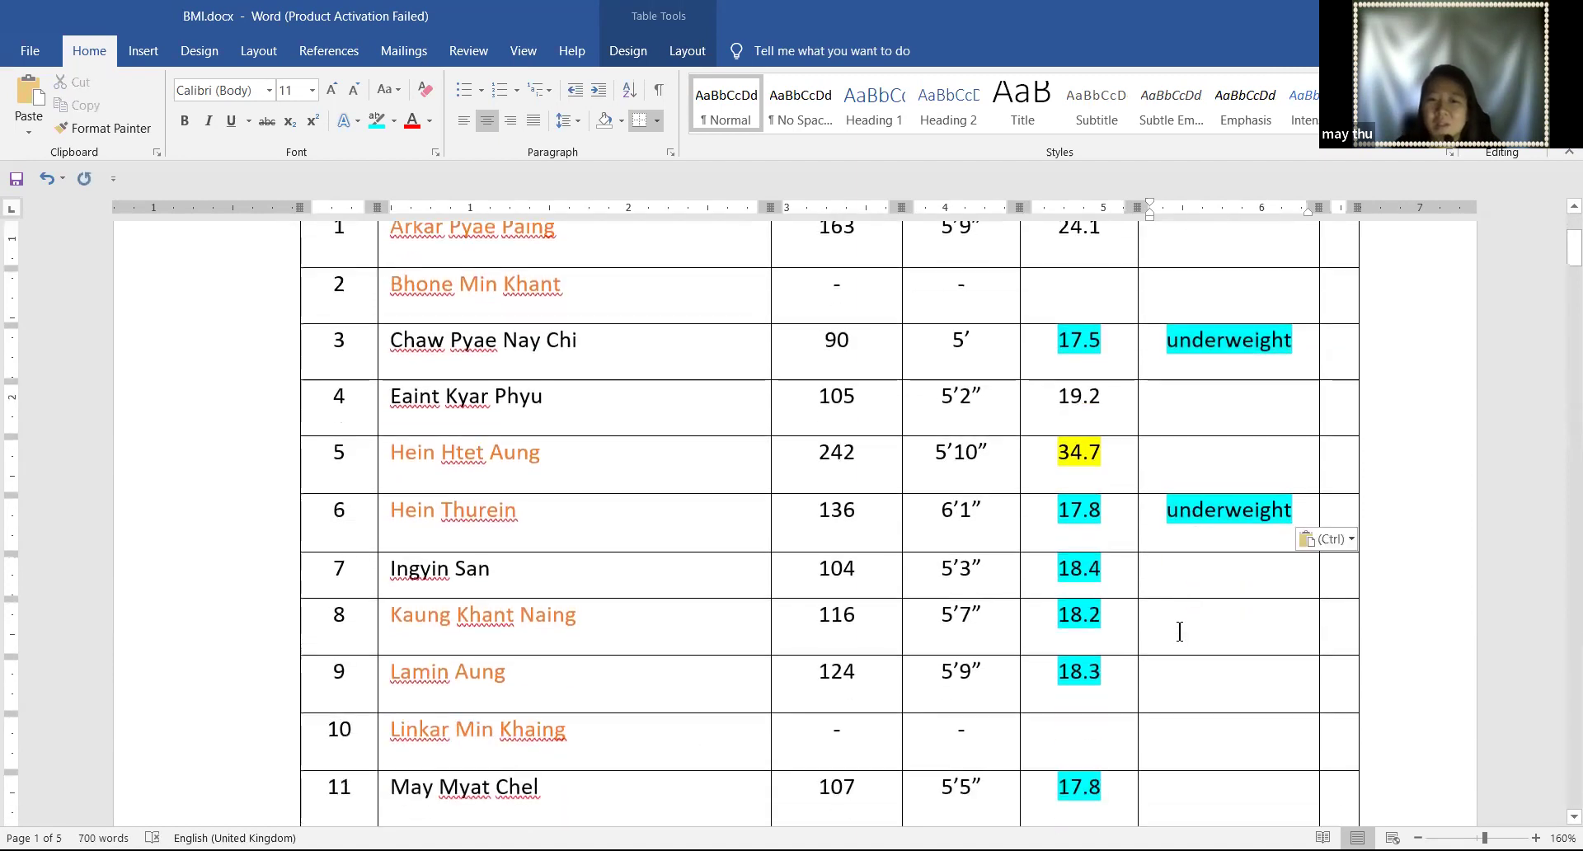
key("ctrl+v")
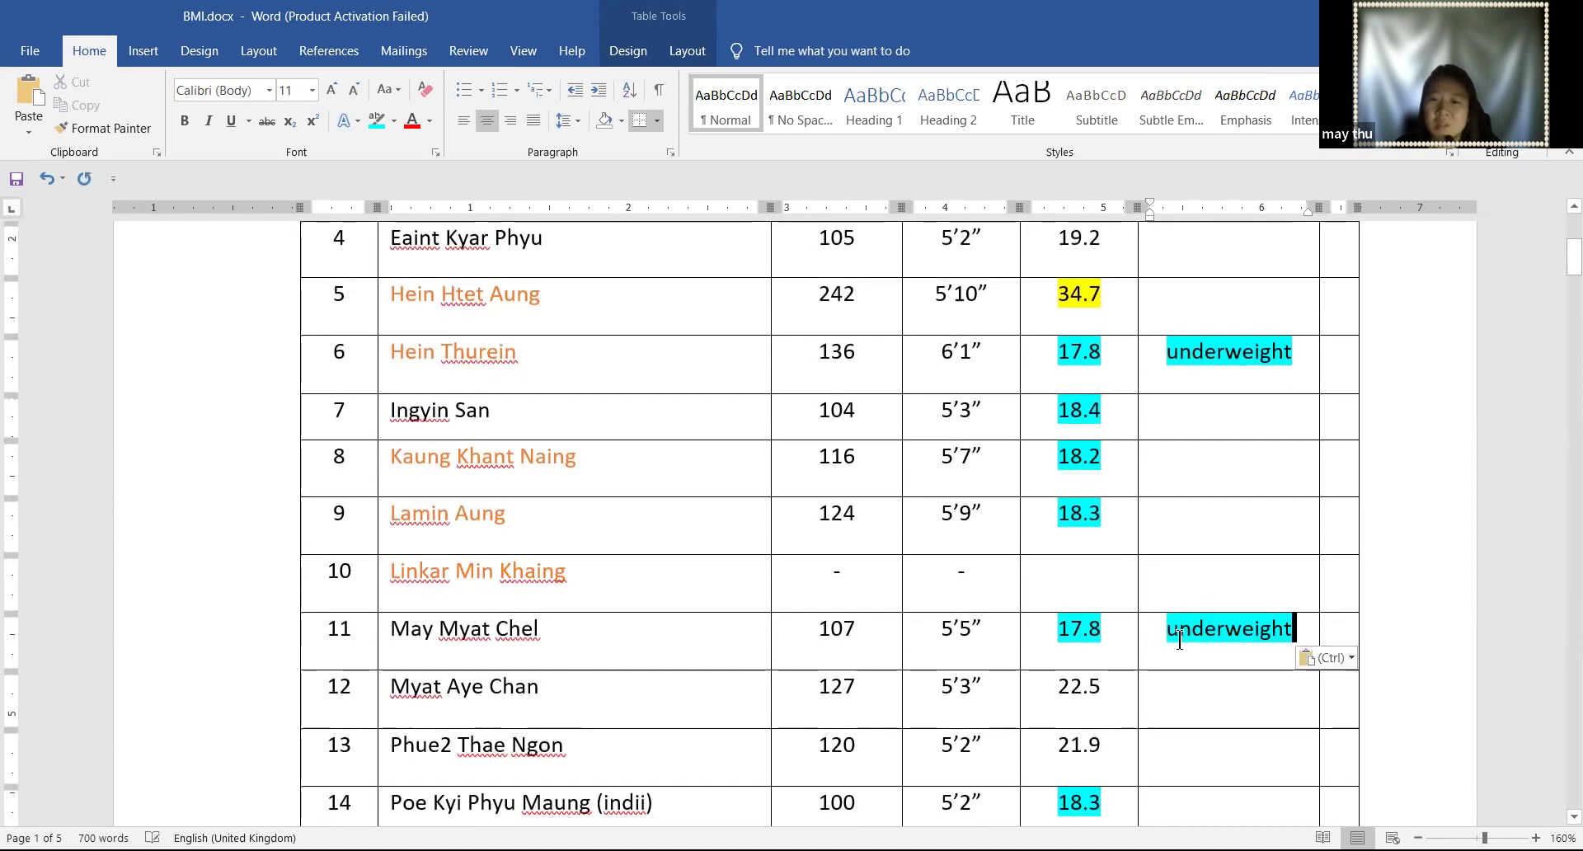
Paste the highlighted "underweight" remark into the Remarks cells of rows 18, 19 and 20
scroll(1178, 641, "down", 1)
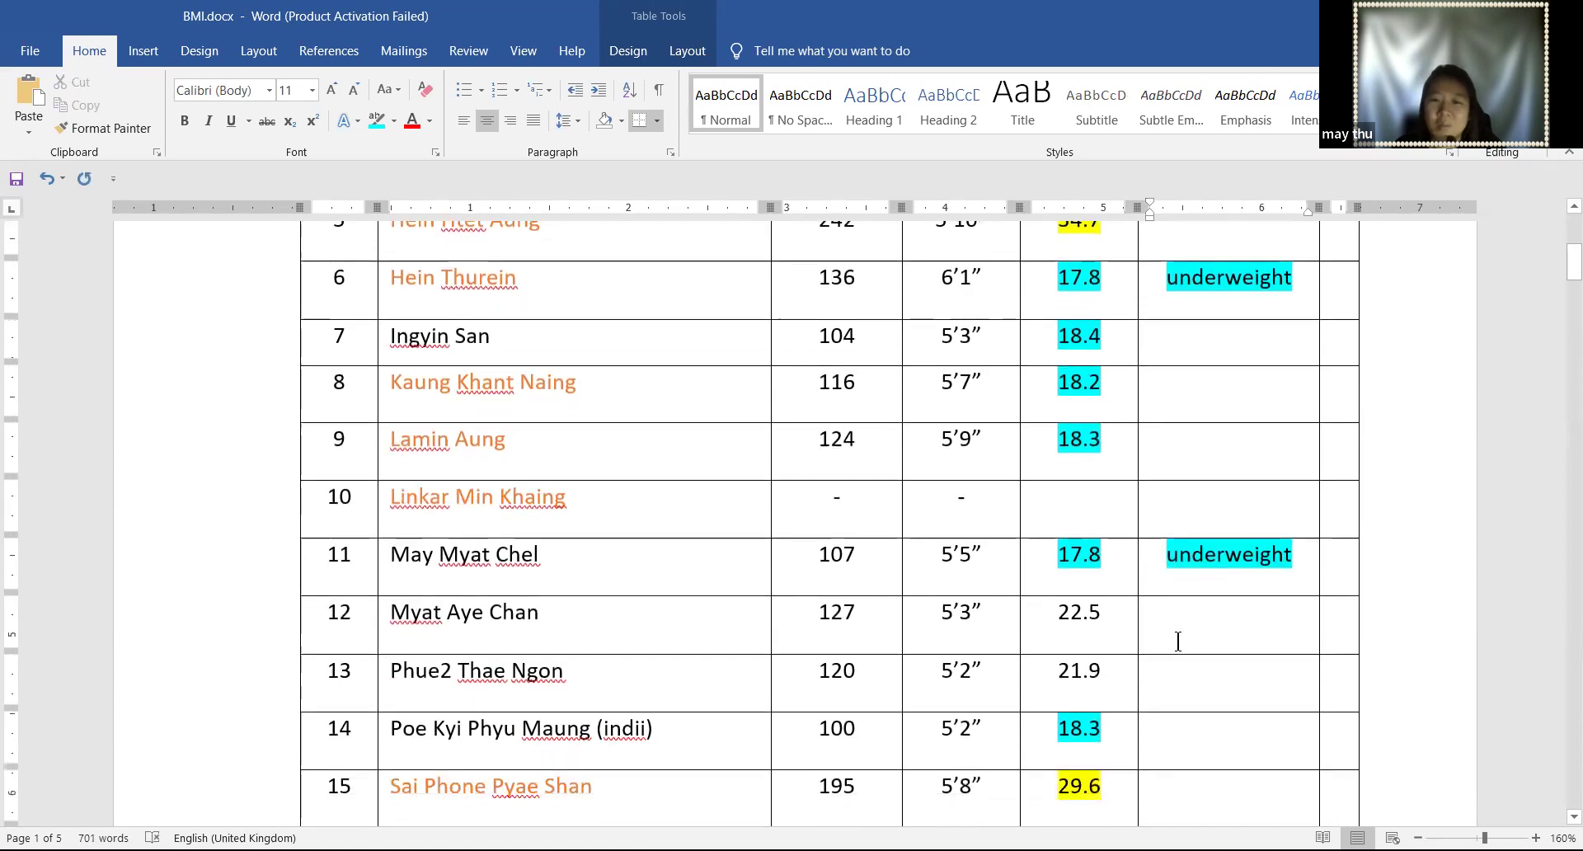
scroll(1173, 709, "down", 3)
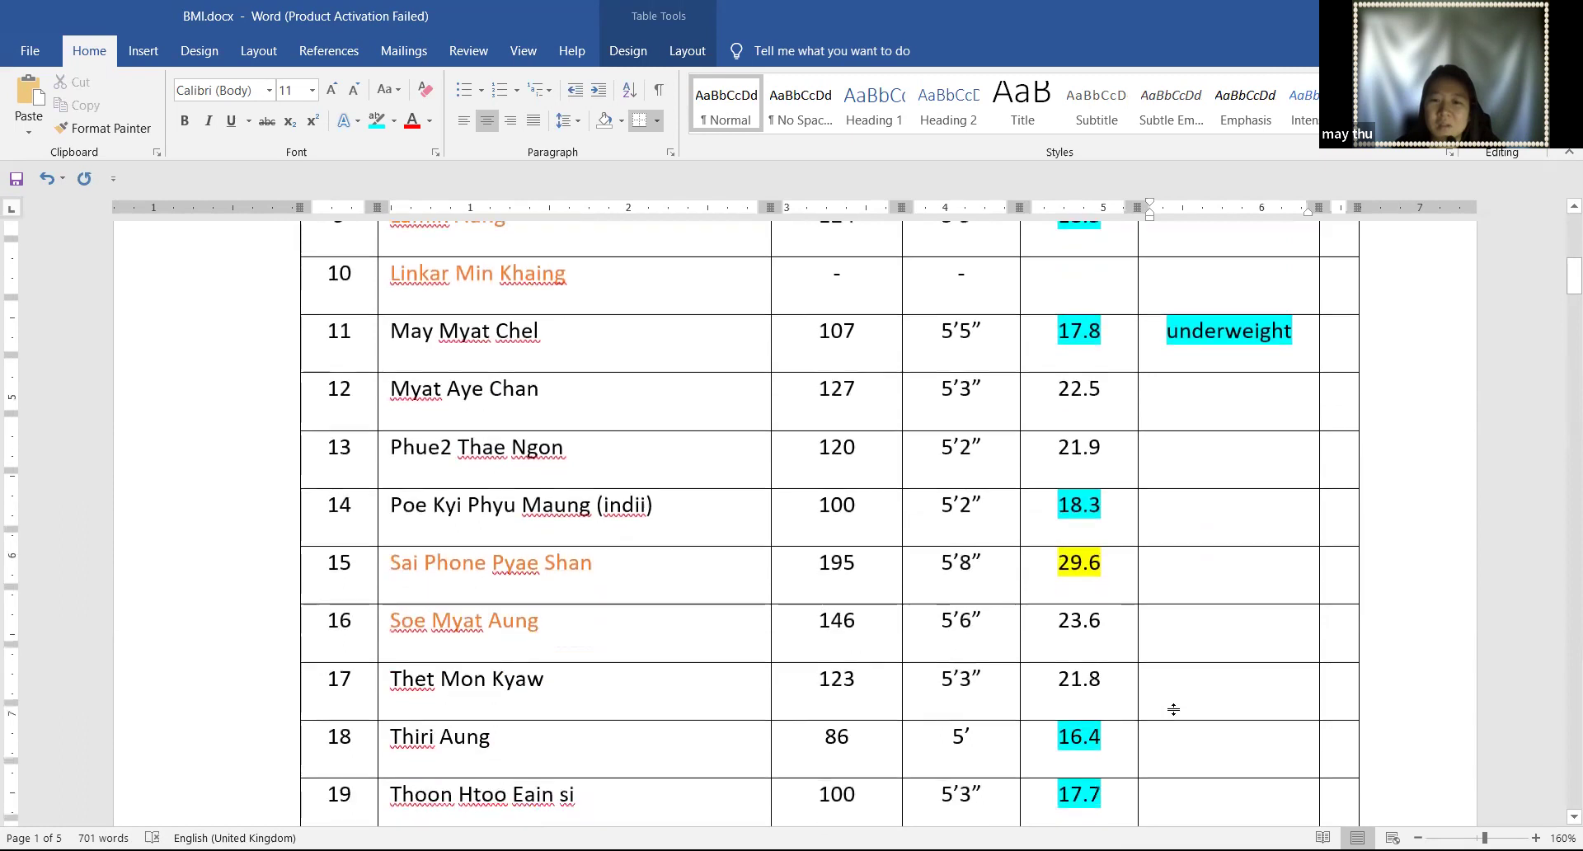
left_click(1188, 727)
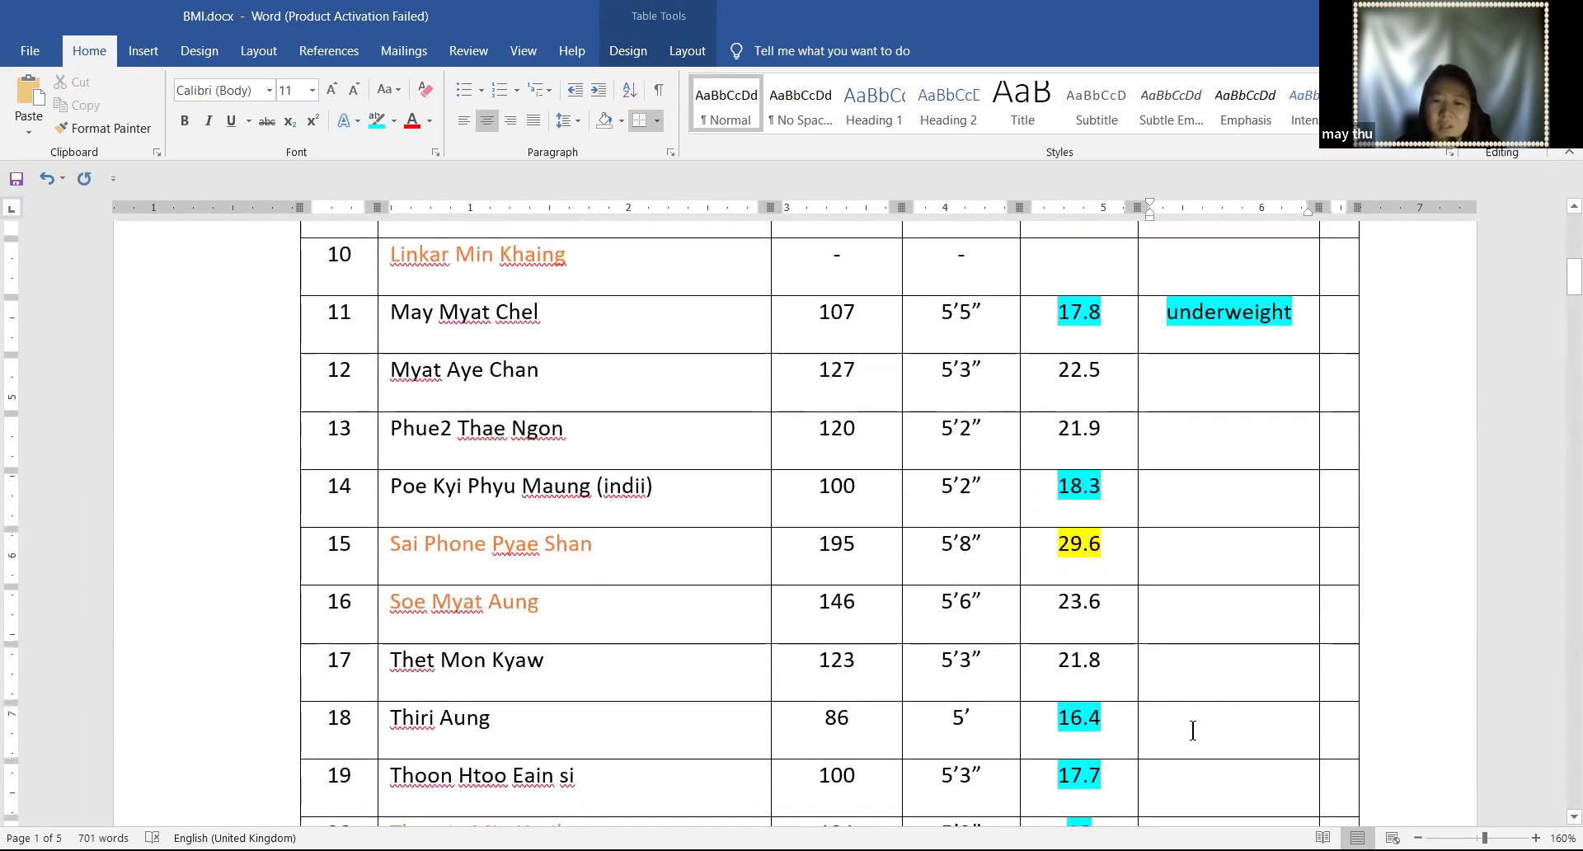
key("ctrl+v")
scroll(1188, 731, "down", 1)
scroll(1188, 731, "down", 1)
left_click(1230, 697)
key("ctrl+v")
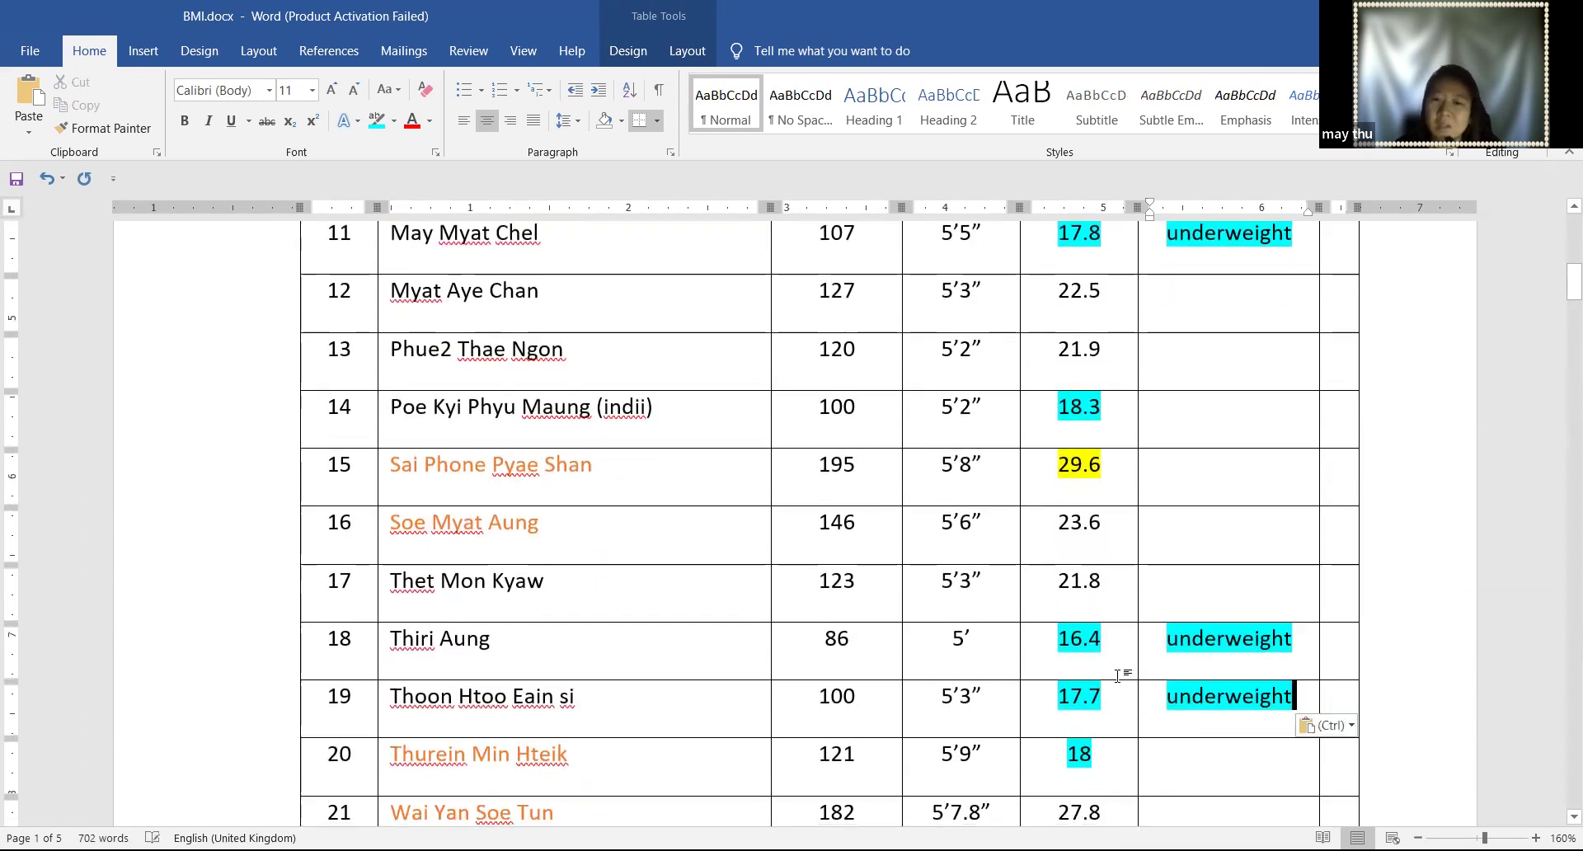
left_click(1230, 752)
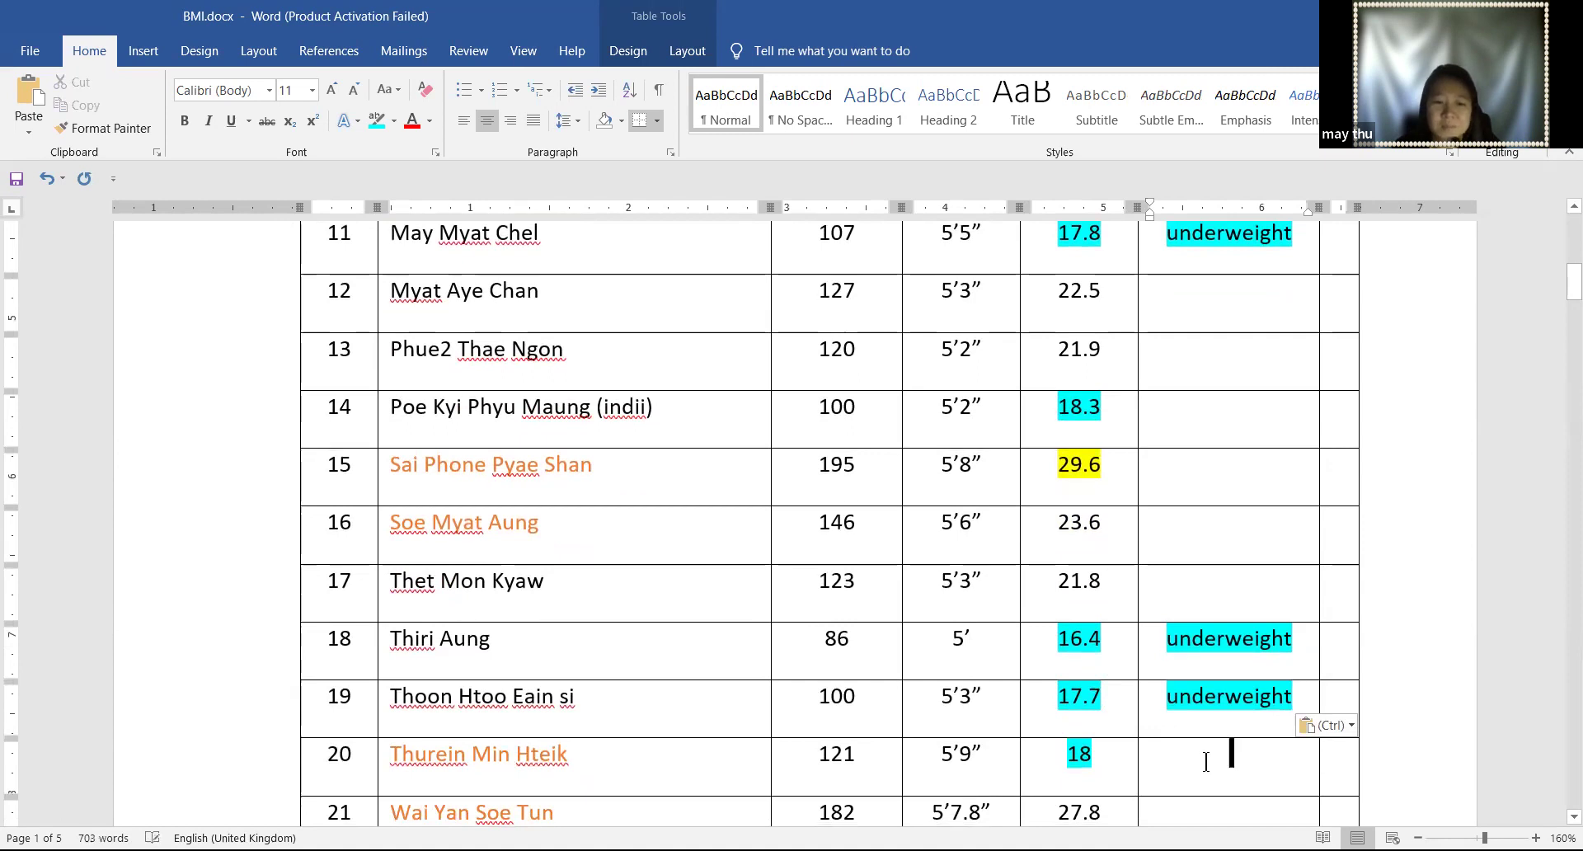
key("ctrl+v")
Examine the weight and BMI in row 18, and the highlighted BMI values in rows 14, 9 and 8
left_click(1106, 649)
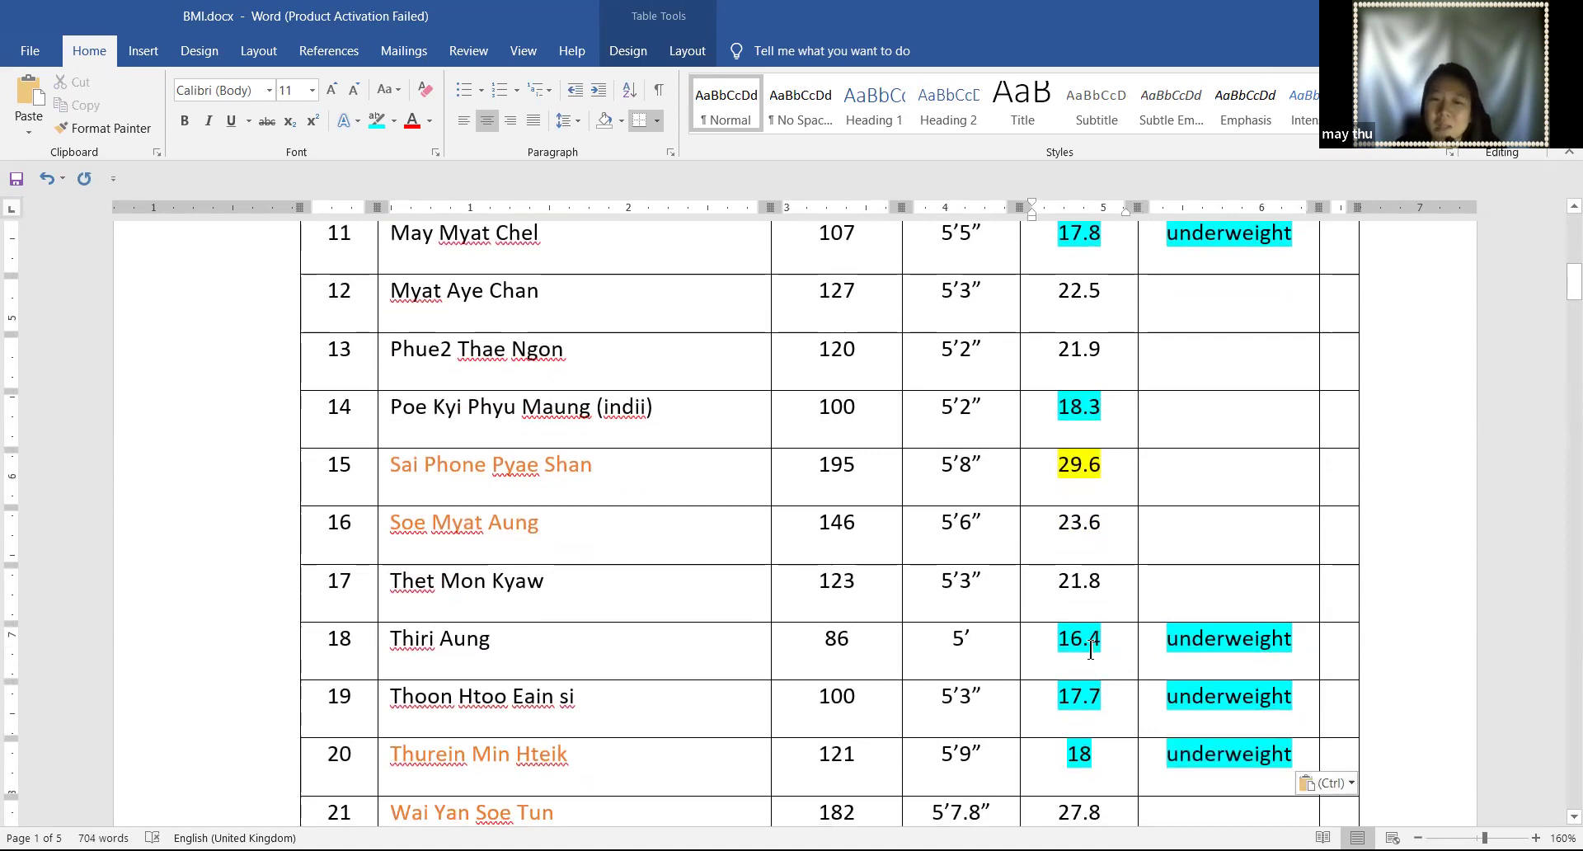
left_click(856, 641)
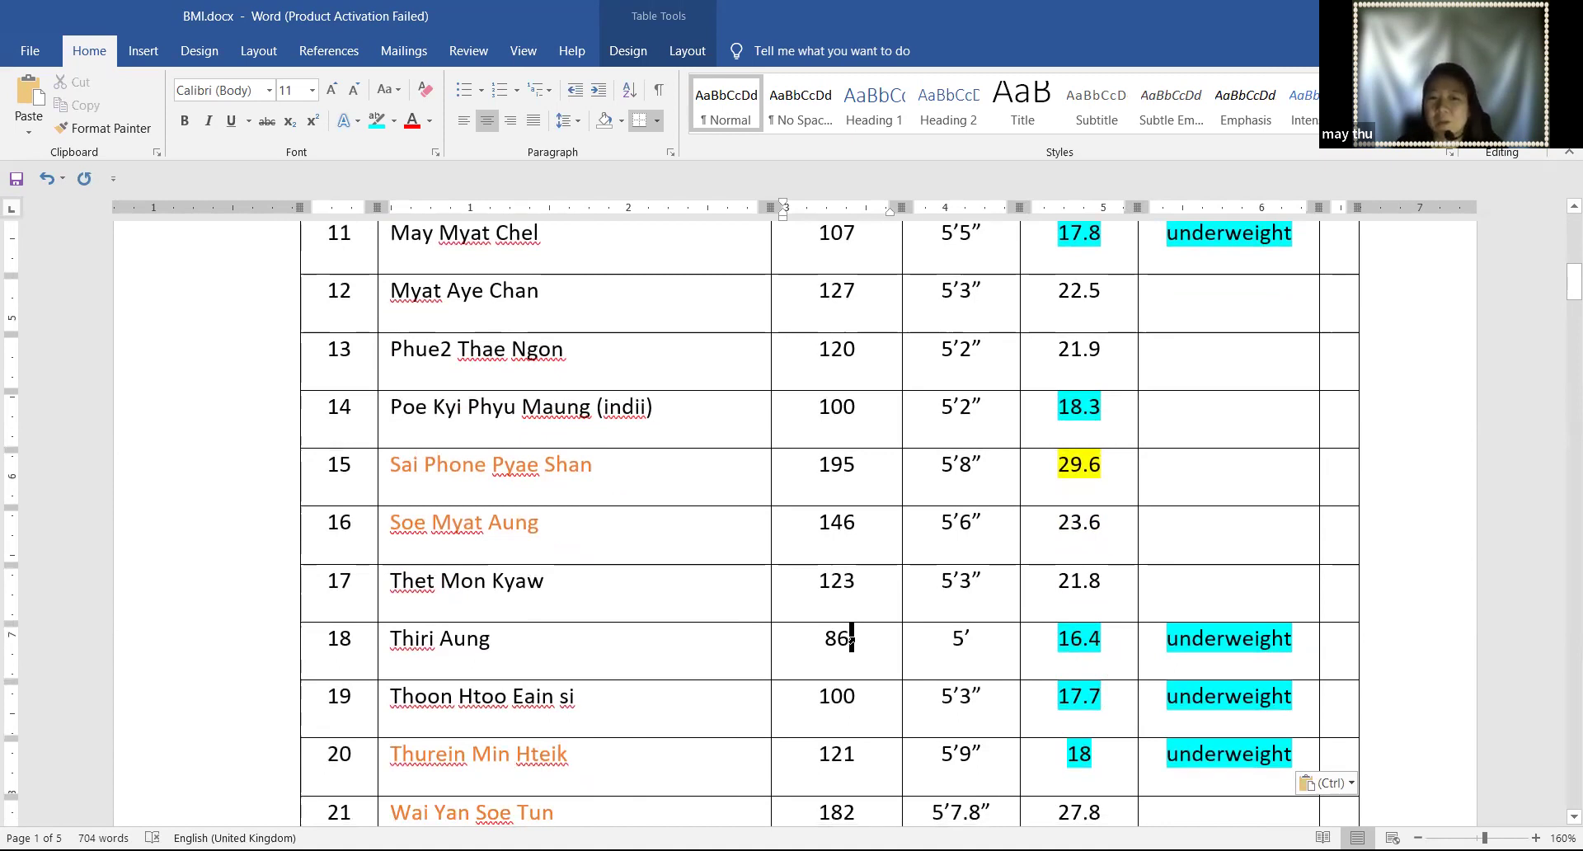
left_click(1106, 653)
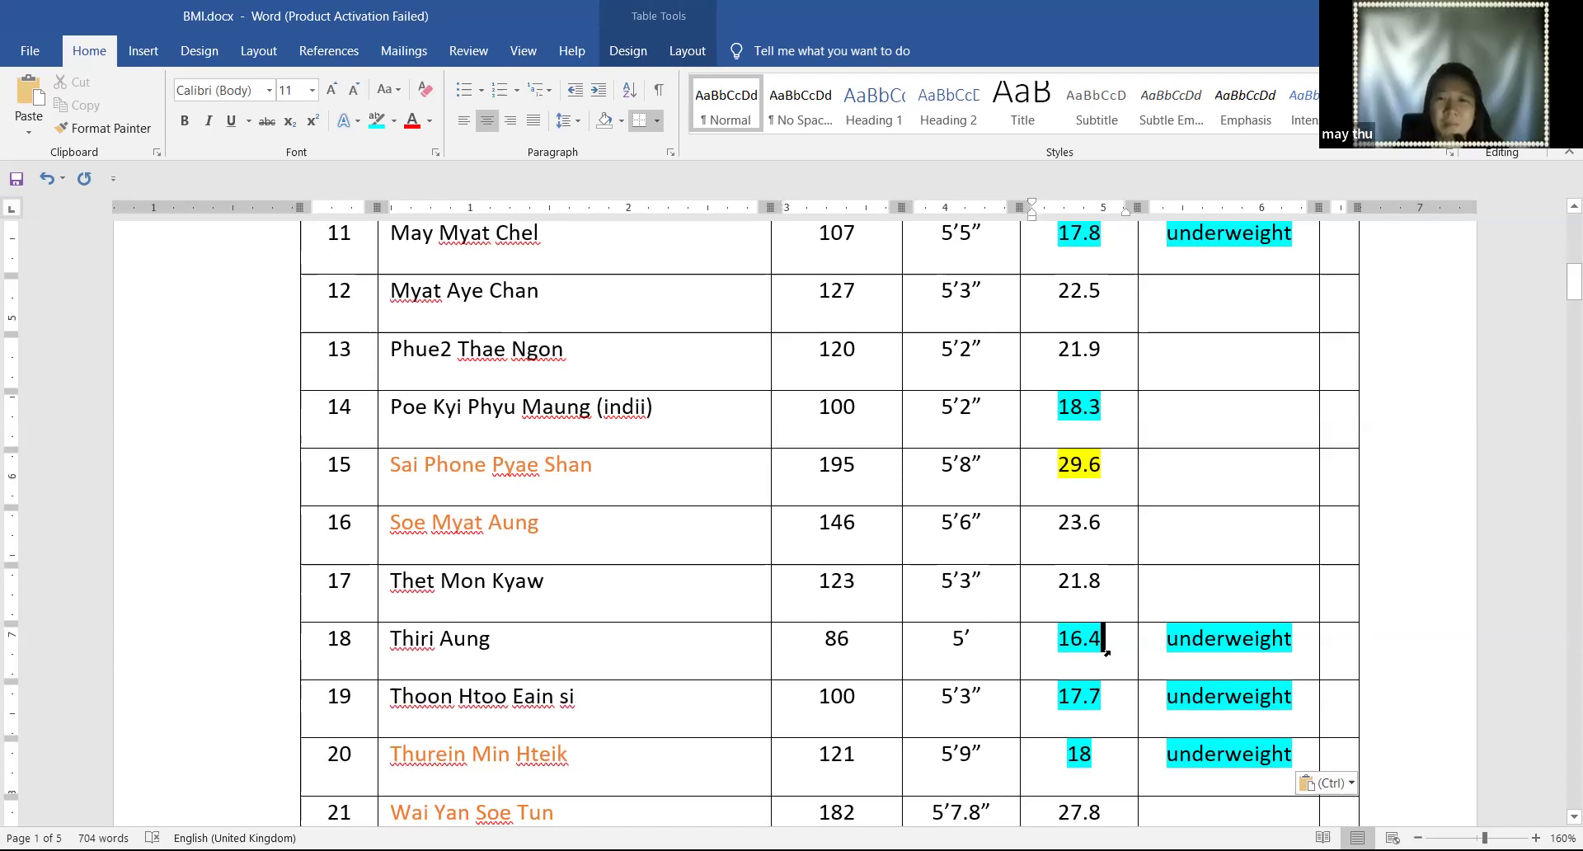
scroll(1107, 653, "up", 1)
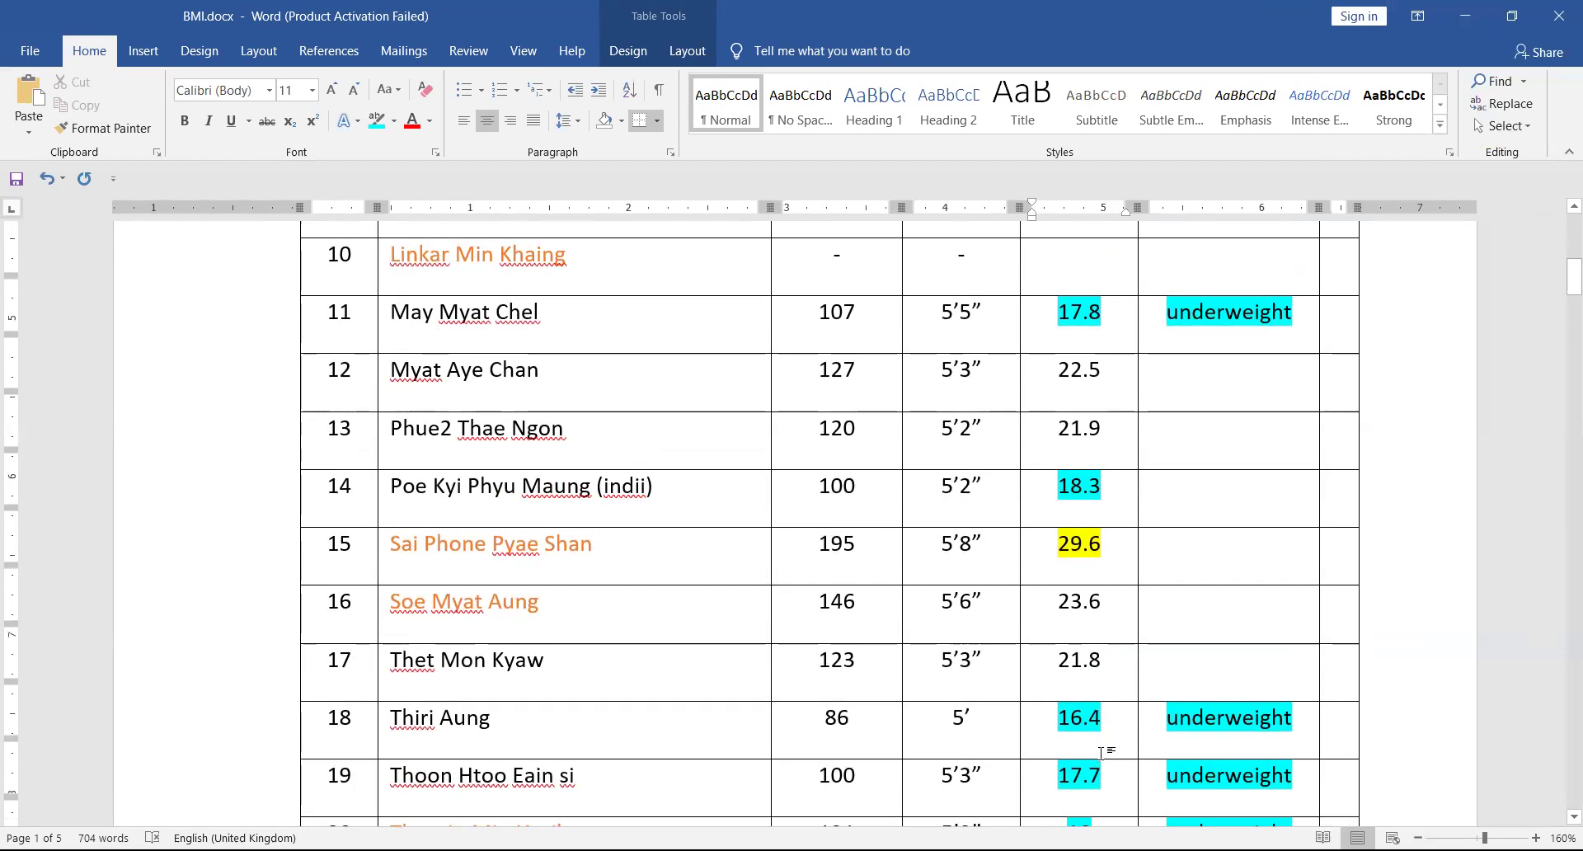
scroll(1101, 752, "down", 2)
scroll(1095, 692, "up", 3)
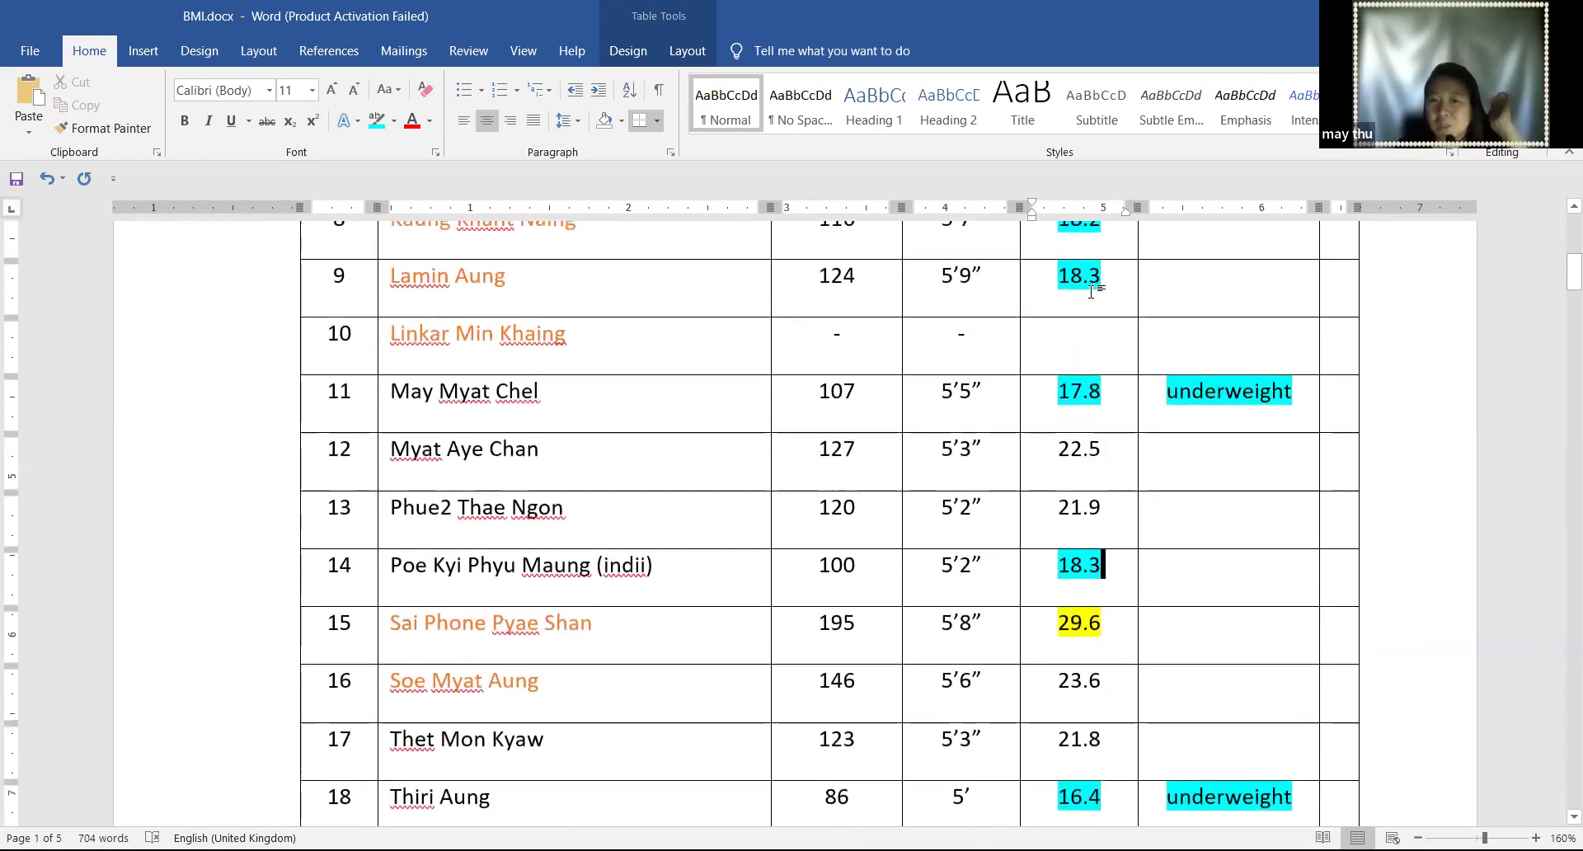
scroll(1072, 371, "up", 1)
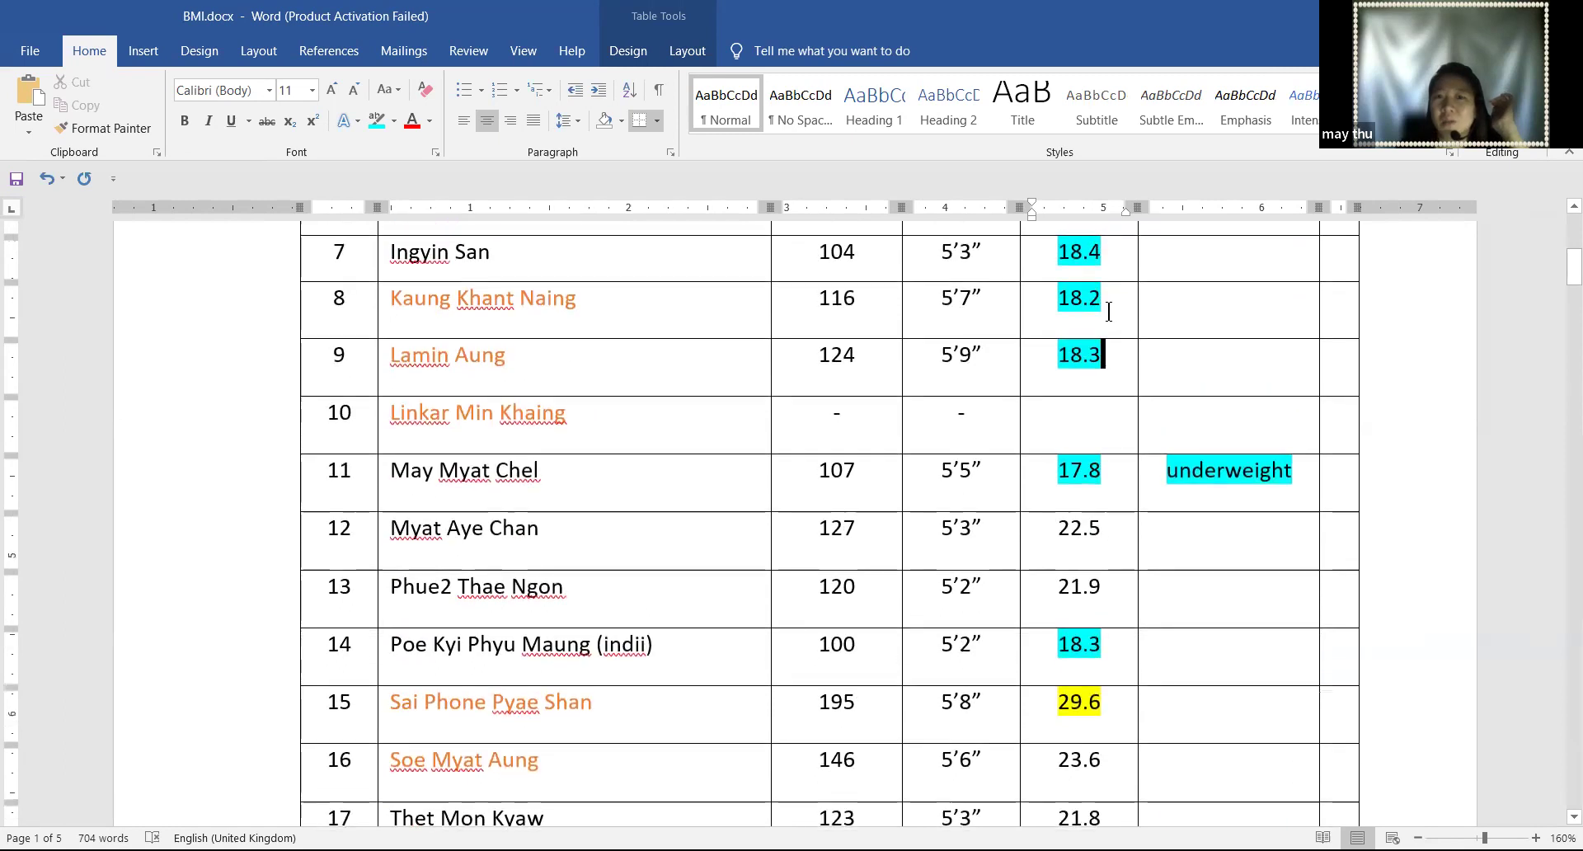
left_click(1100, 326)
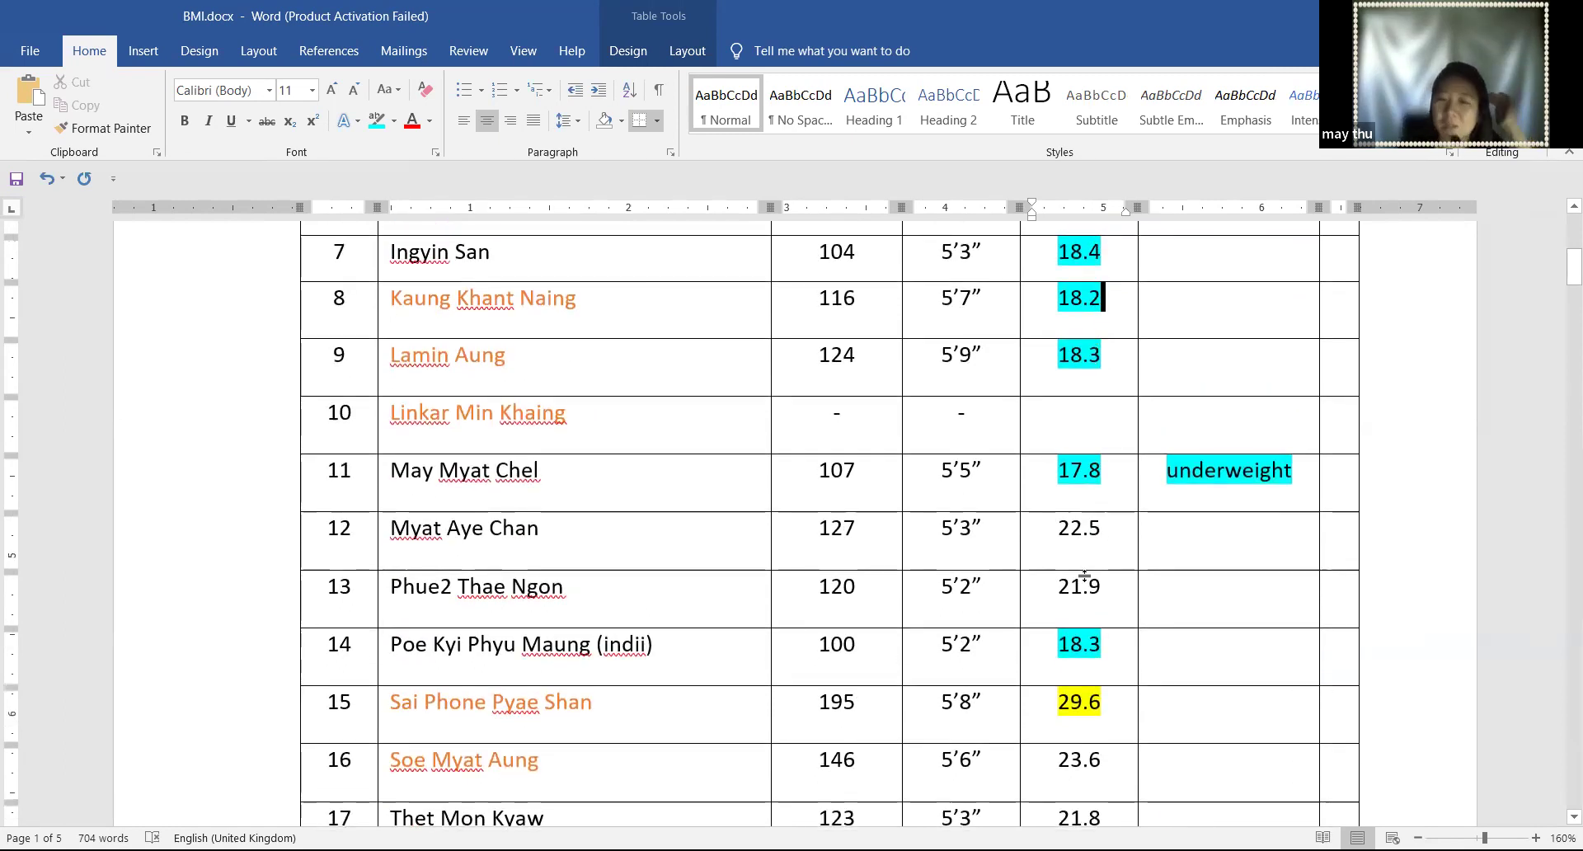
Examine the BMI and weight figures in rows 18 and 19, and compare the weights and heights in rows 11 and 12
scroll(1080, 587, "down", 3)
scroll(1097, 689, "down", 3)
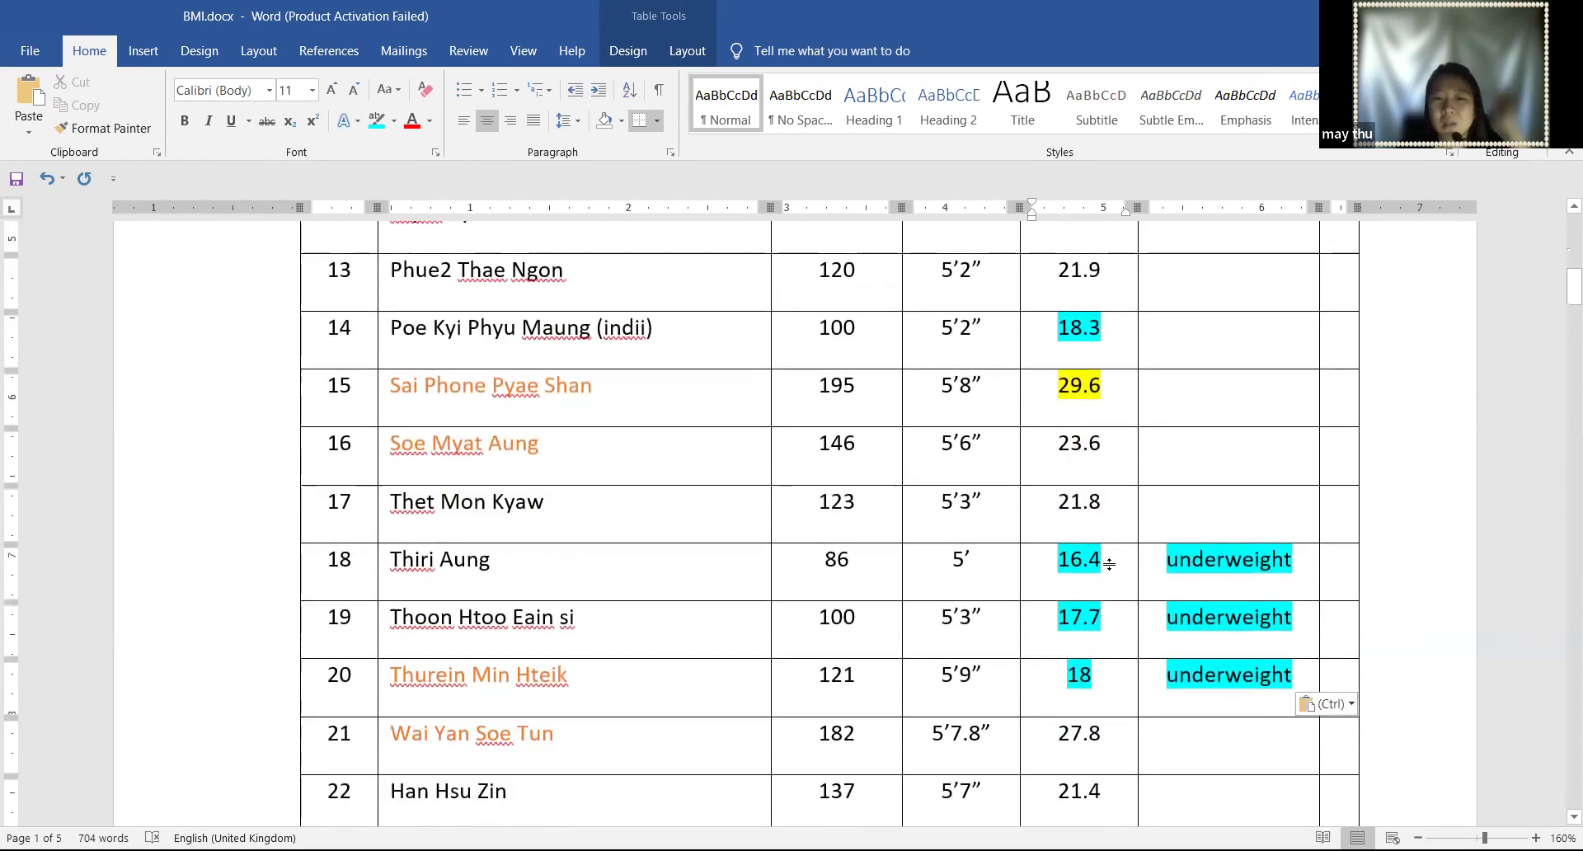
left_click(1103, 619)
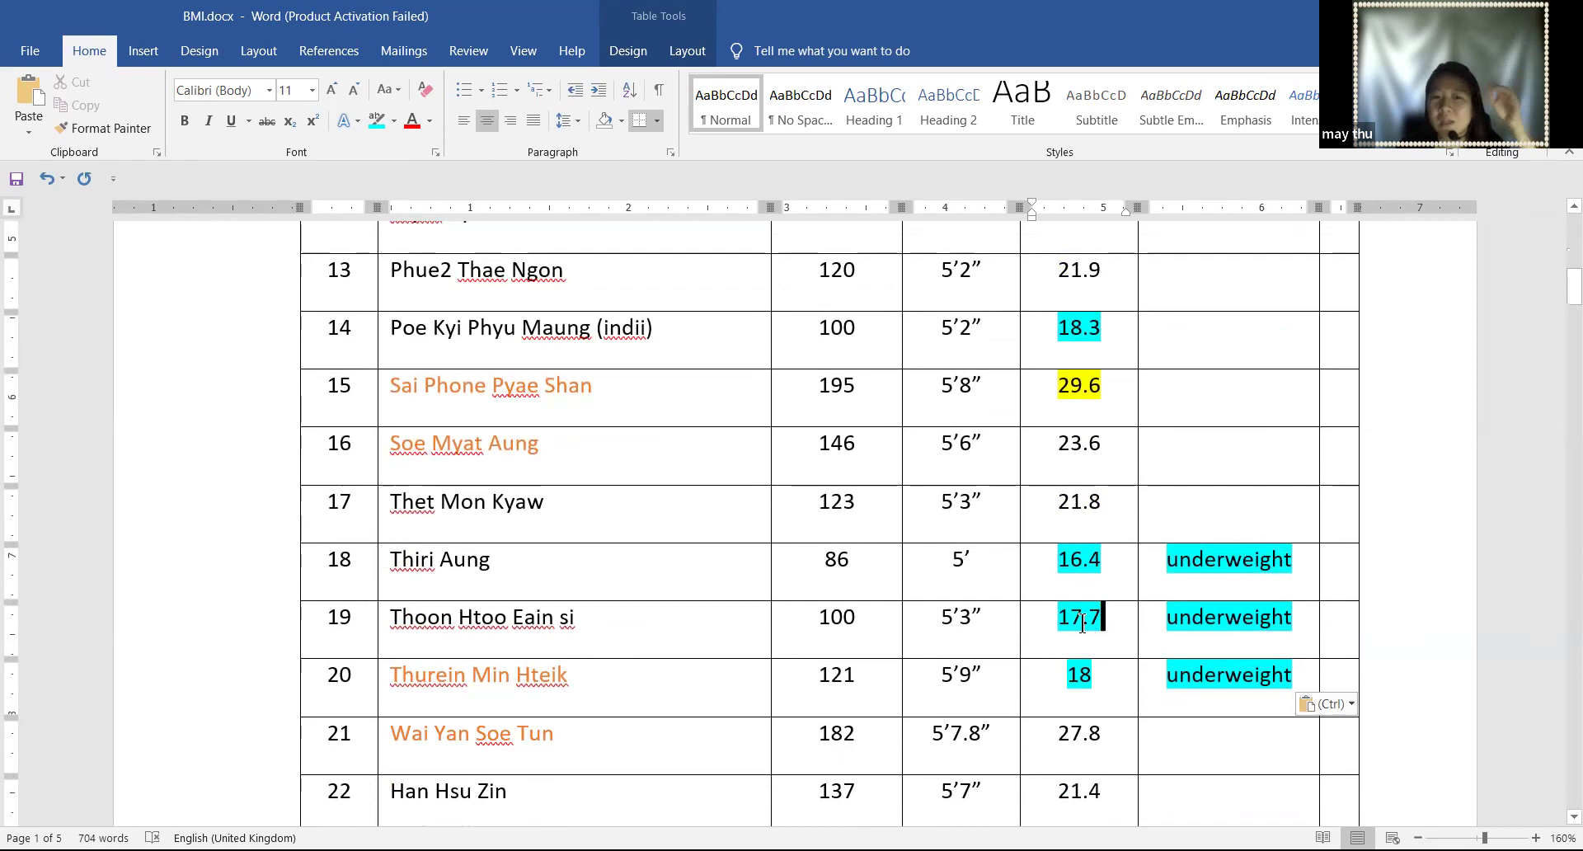
left_click(859, 622)
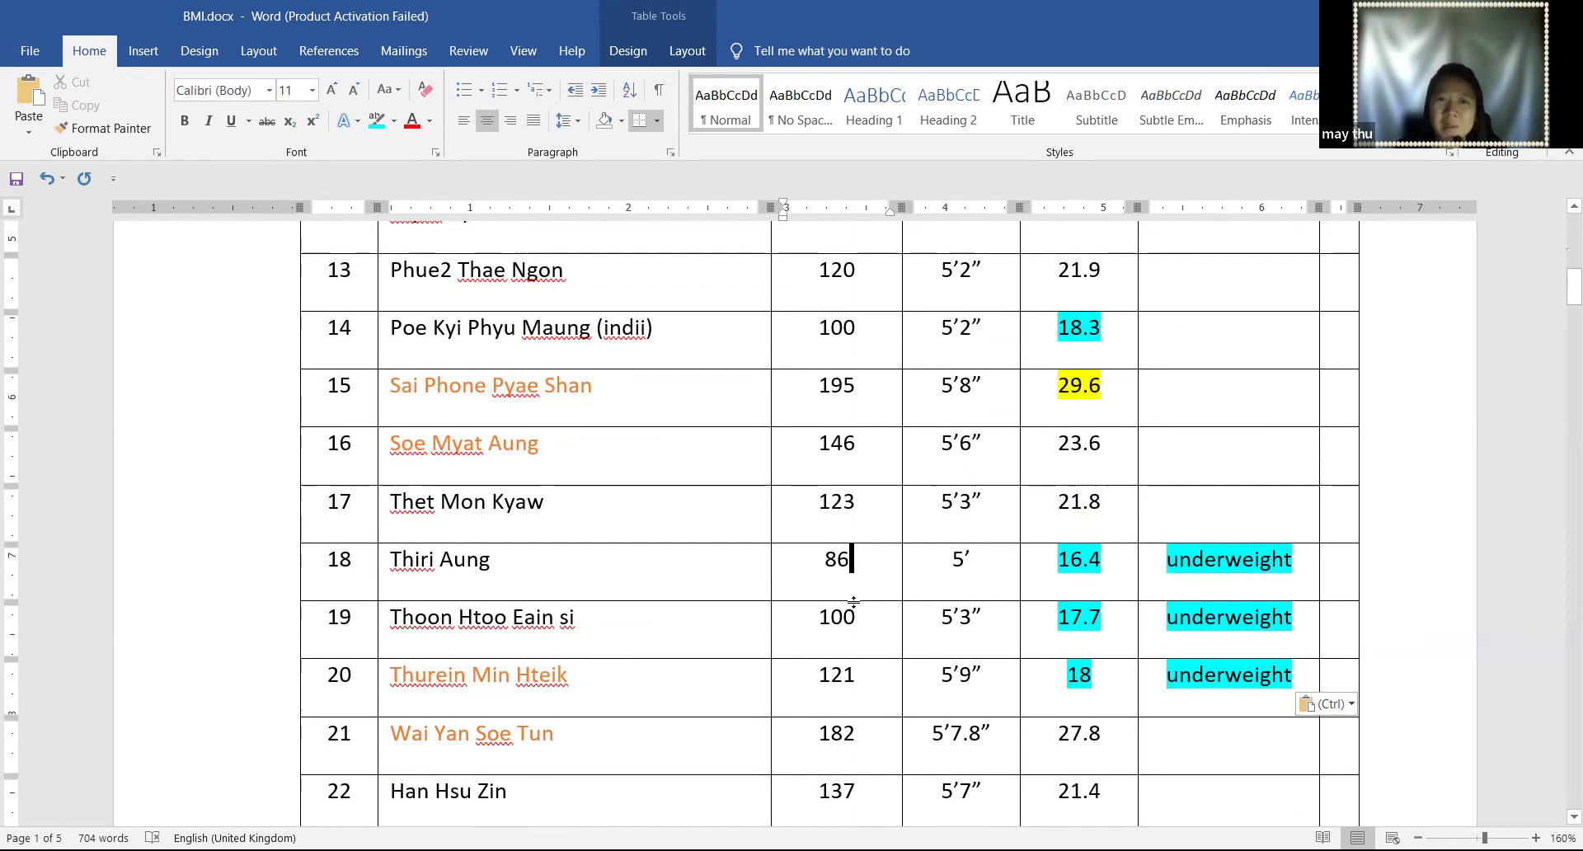
scroll(901, 500, "up", 5)
left_click(873, 481)
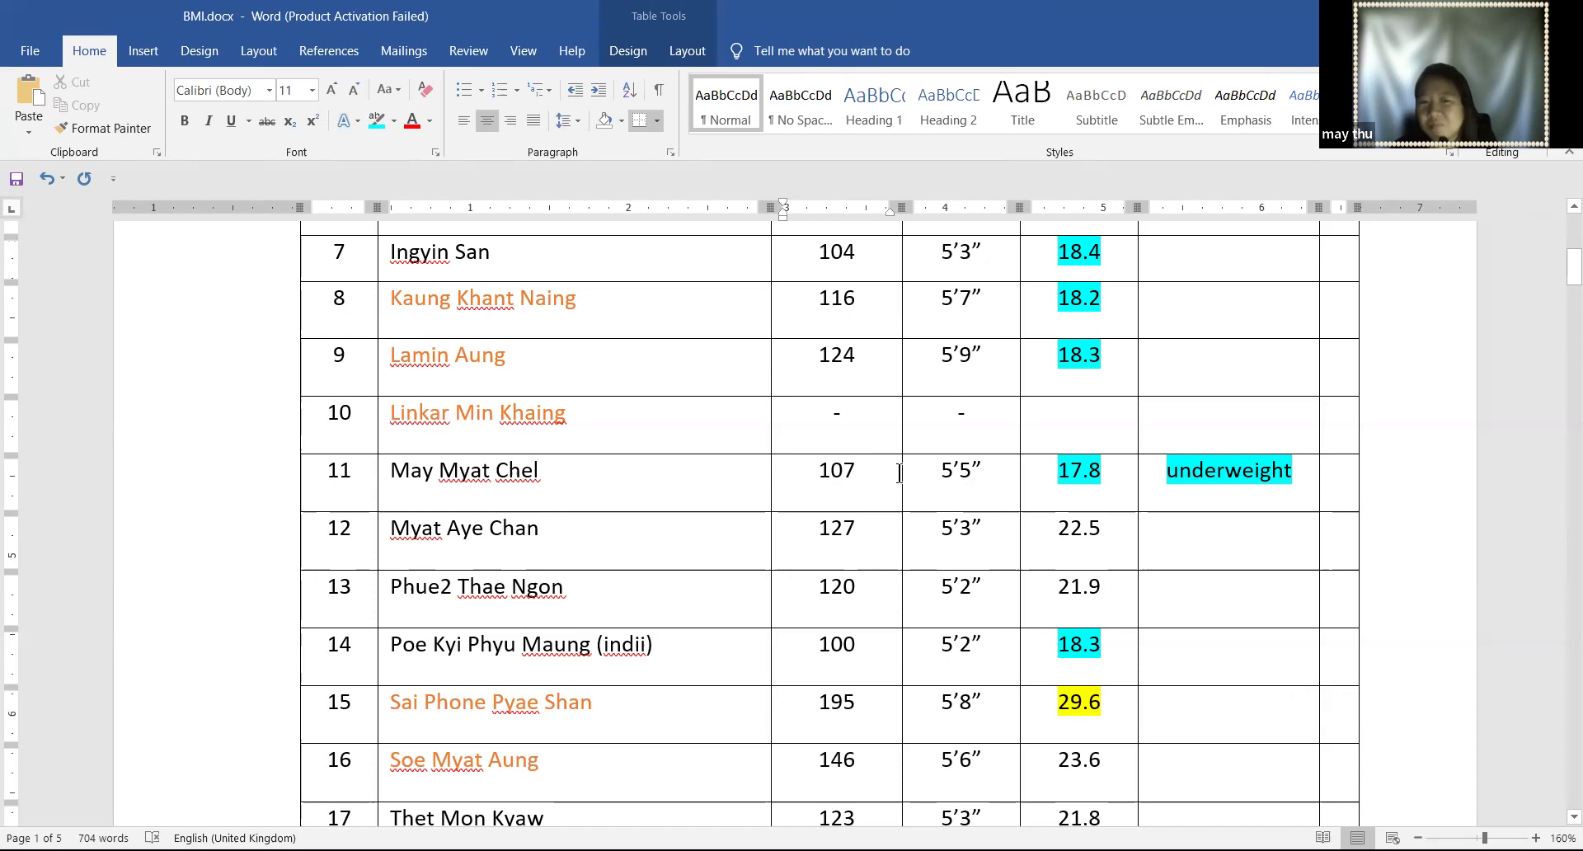
left_click(981, 466)
left_click(850, 476)
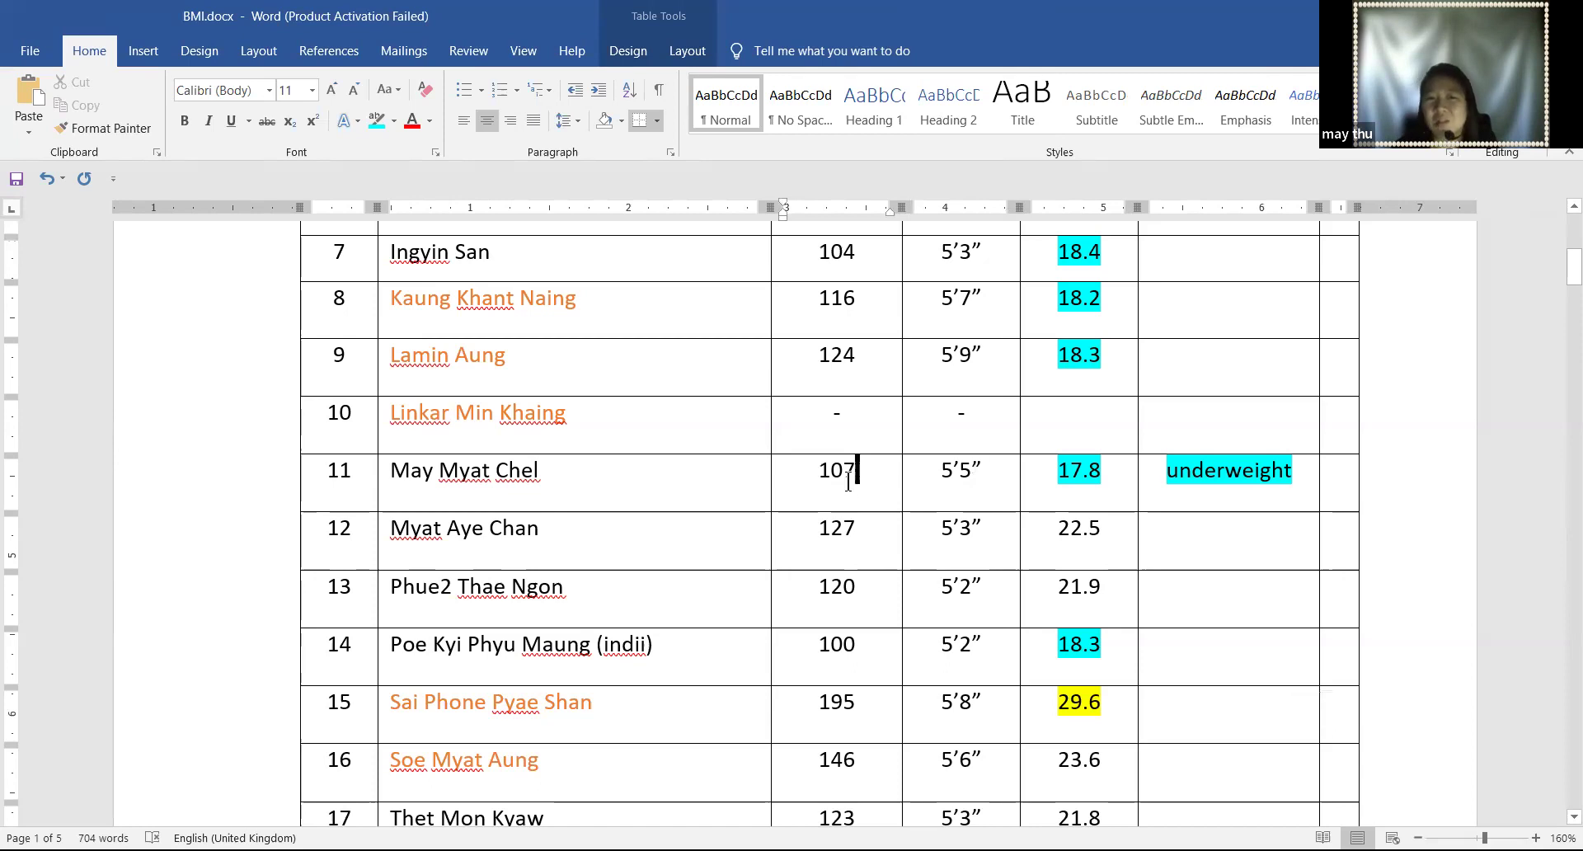
left_click(862, 531)
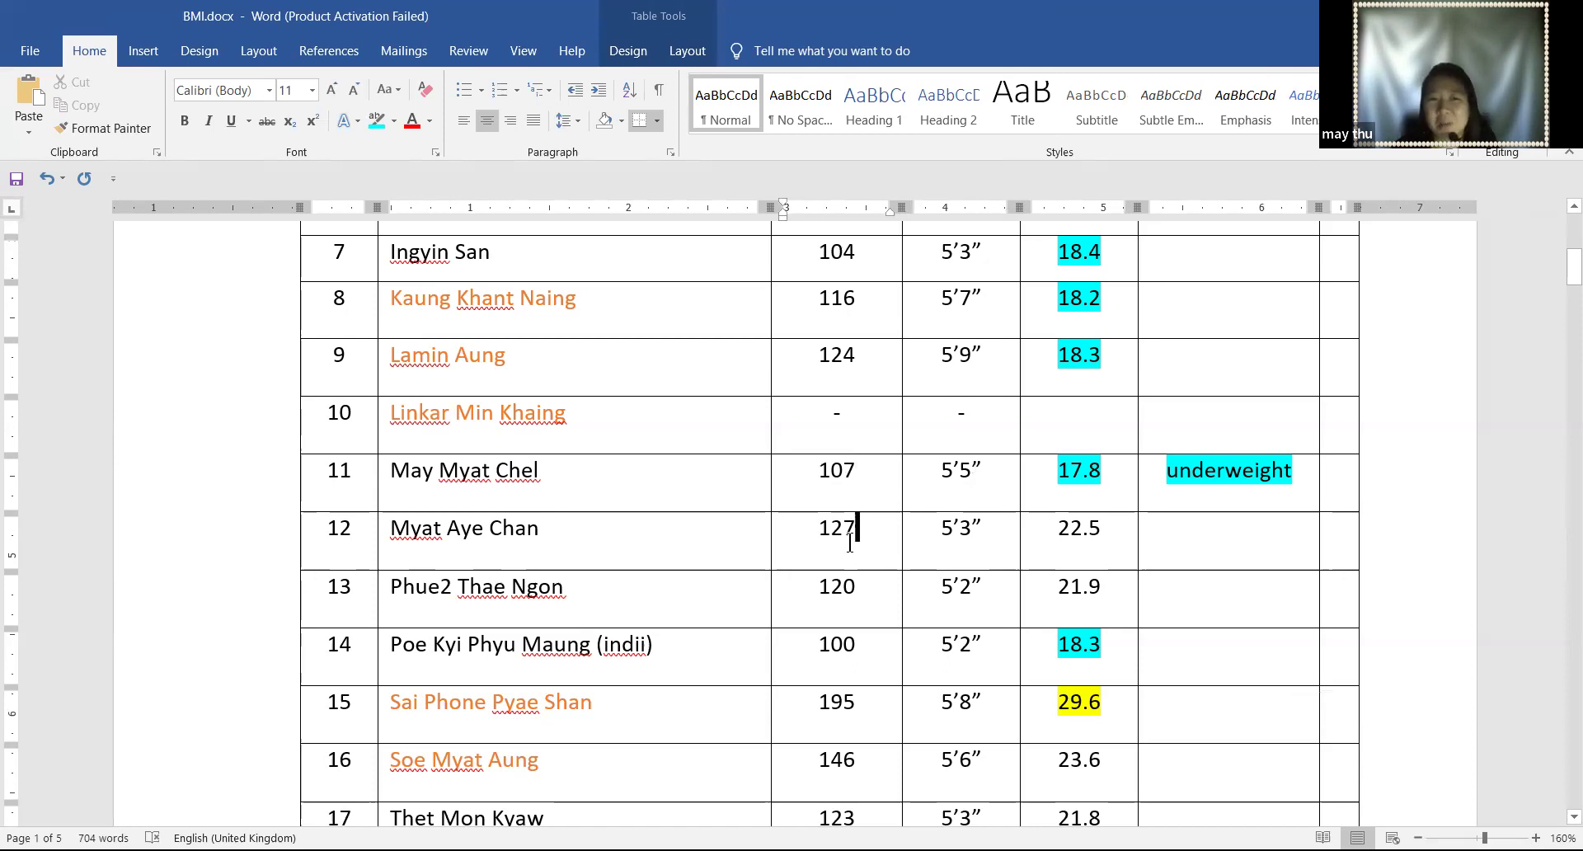
left_click(995, 463)
left_click(867, 527)
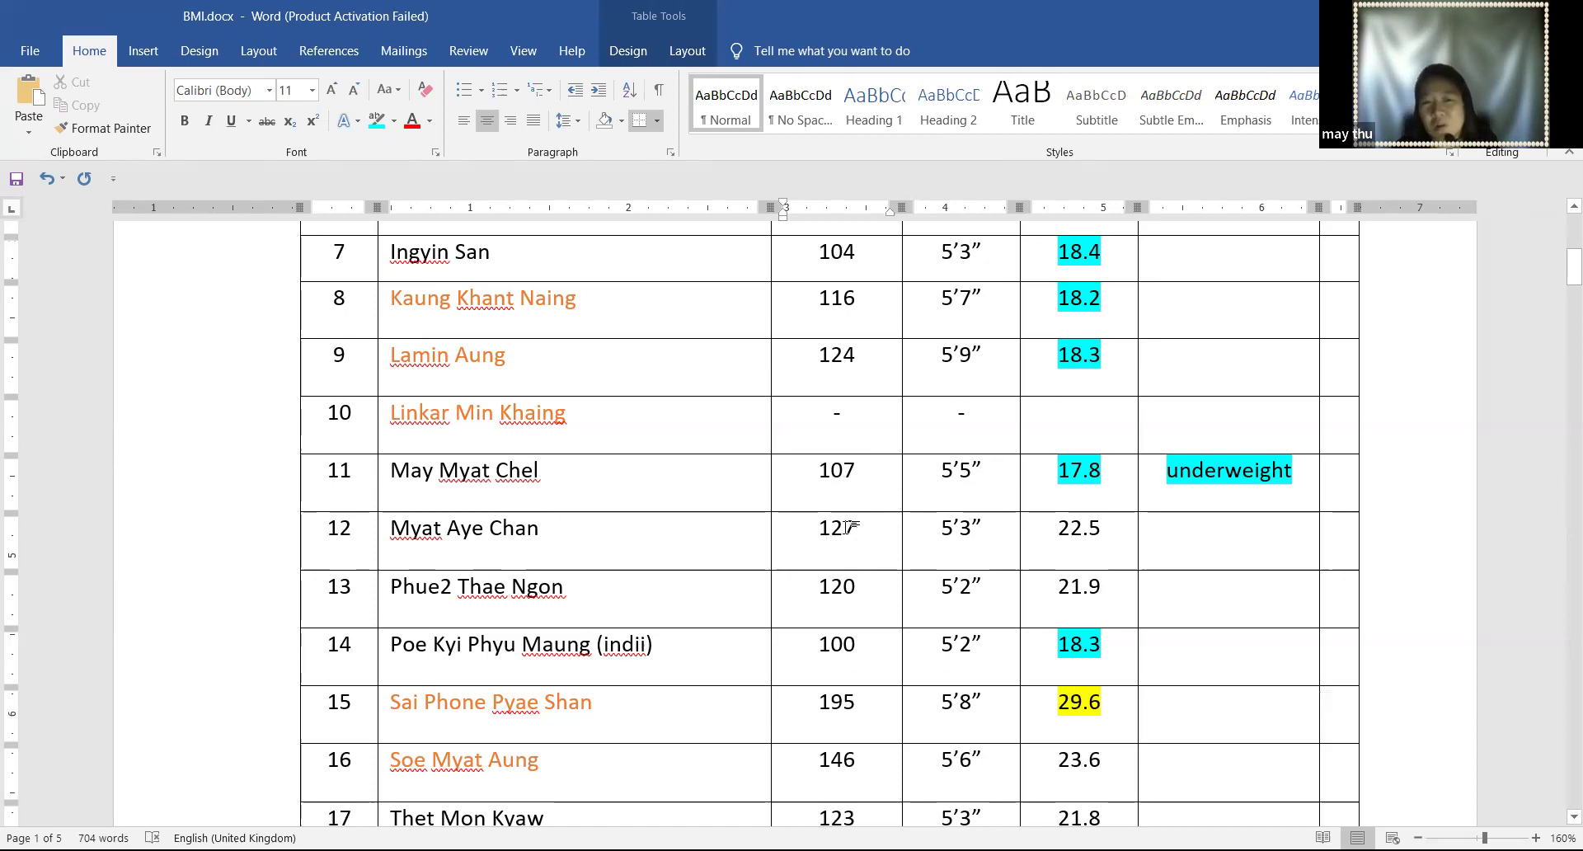
left_click(867, 470)
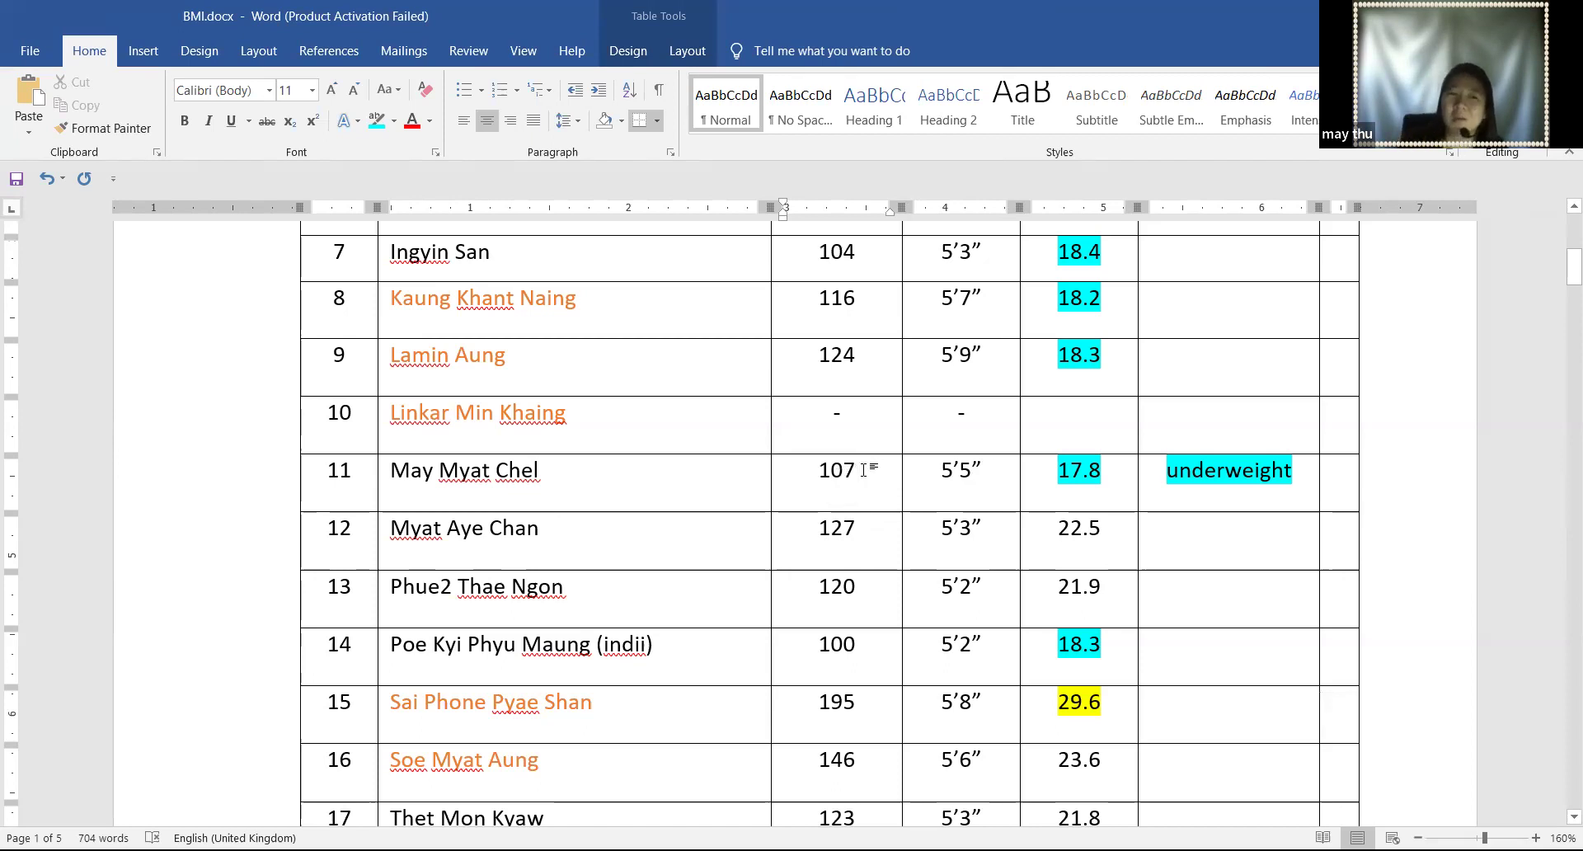
left_click(992, 476)
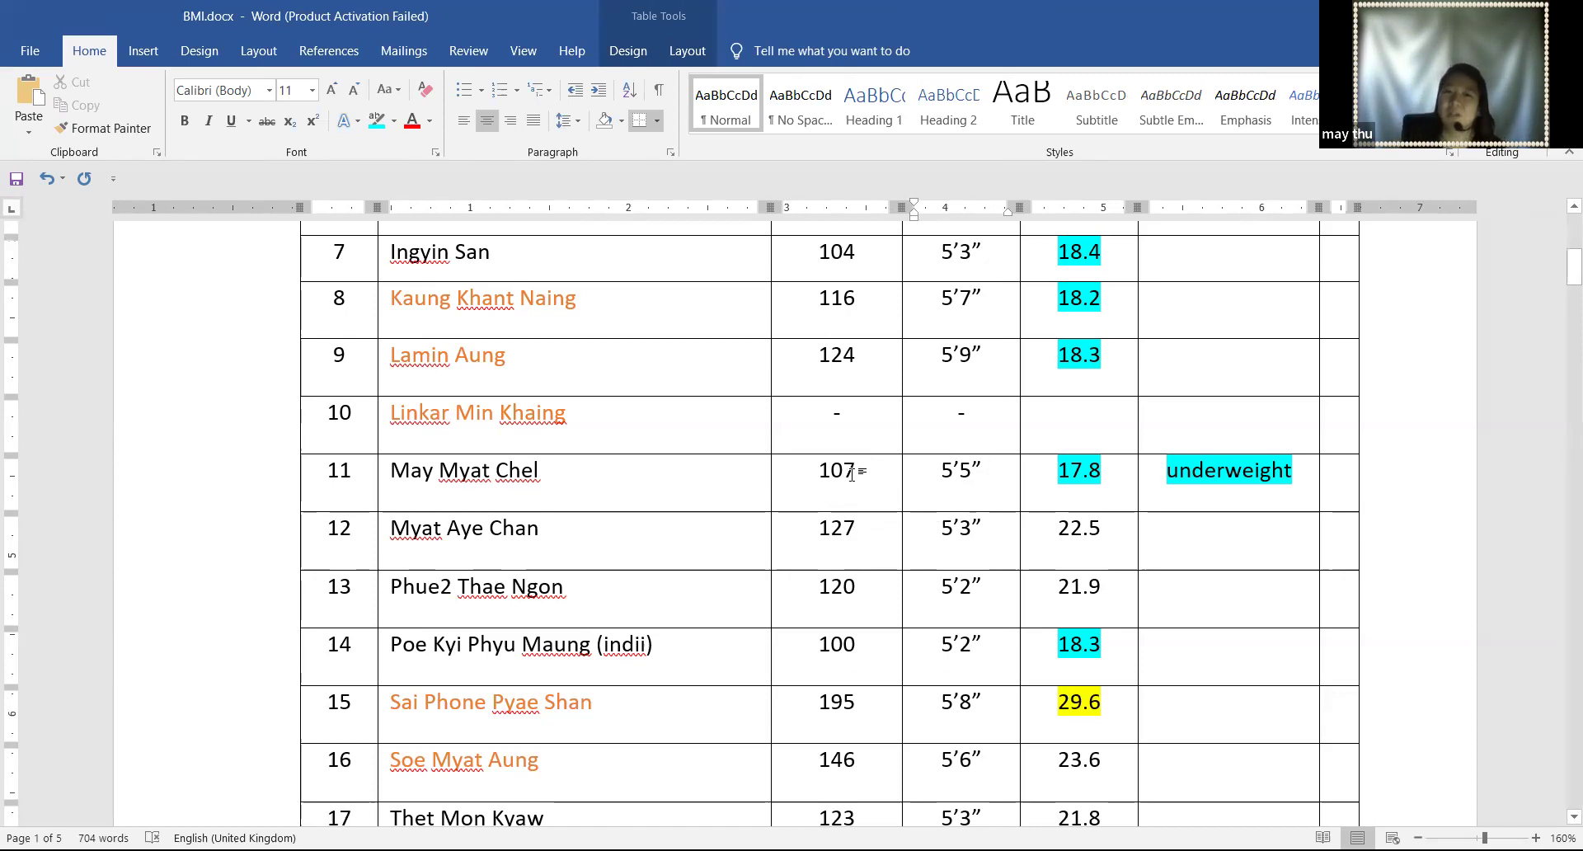
left_click(1177, 466)
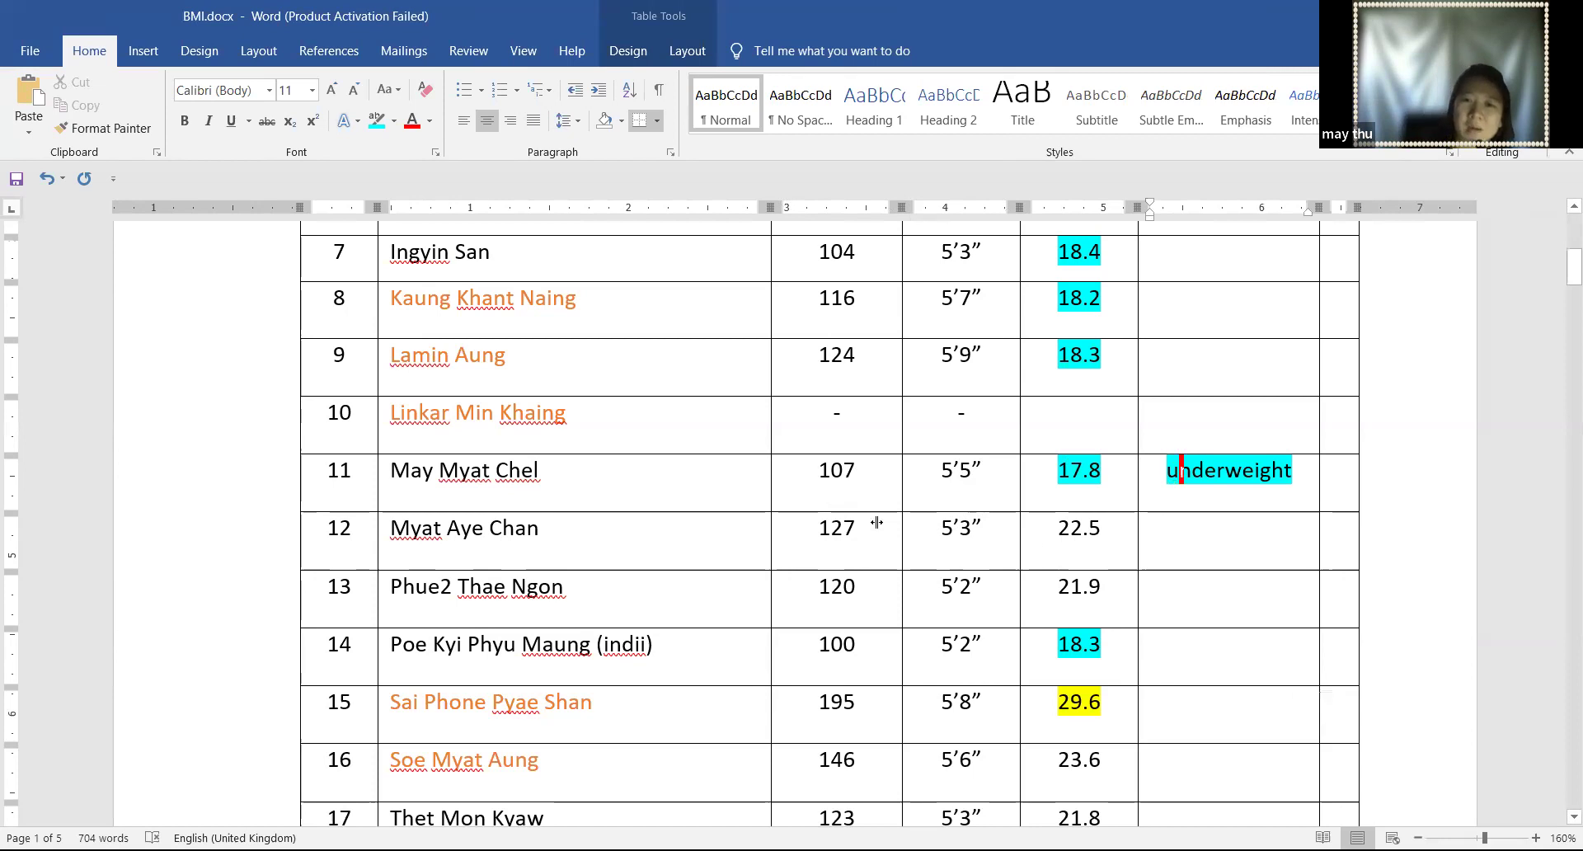
Examine the weight and height behind the underweight BMI in row 6, along with the neighbouring rows up to the table's start
scroll(852, 517, "up", 3)
left_click(854, 354)
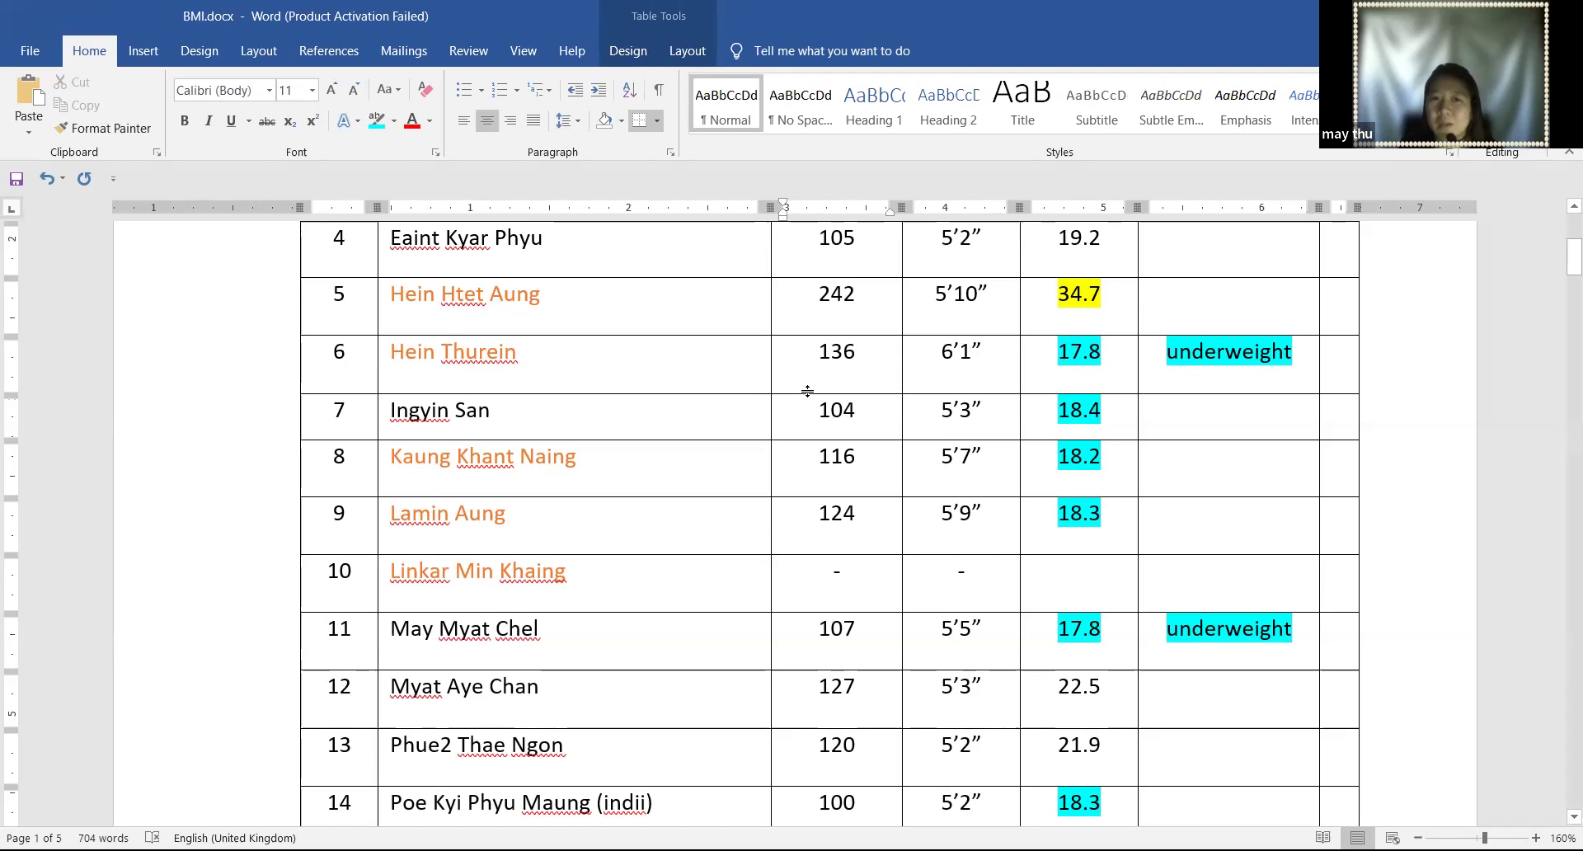
left_click(966, 357)
left_click(876, 346)
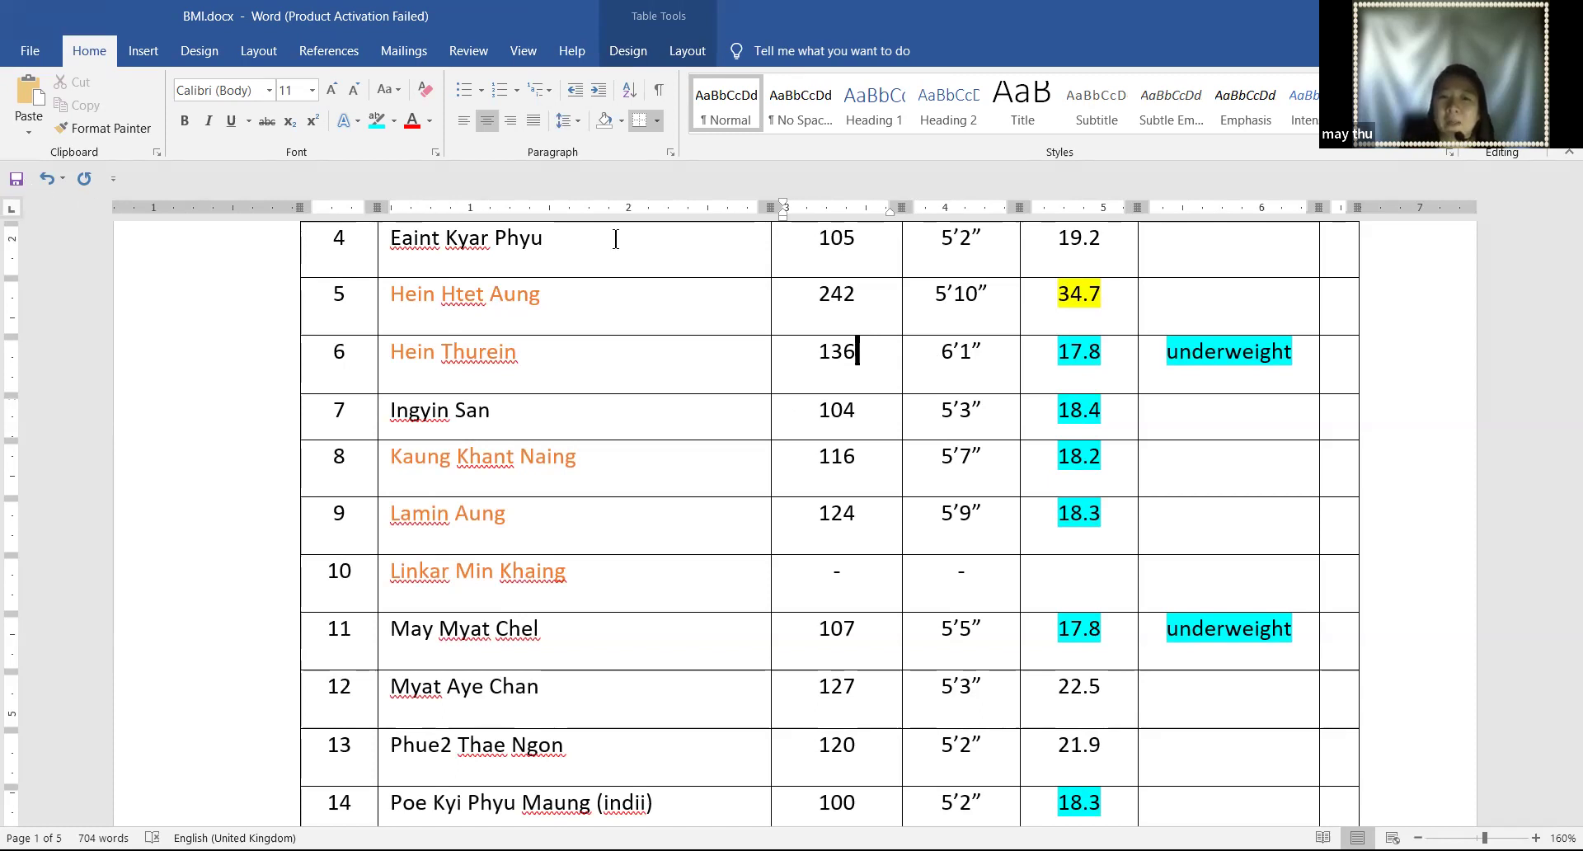
left_click(981, 350)
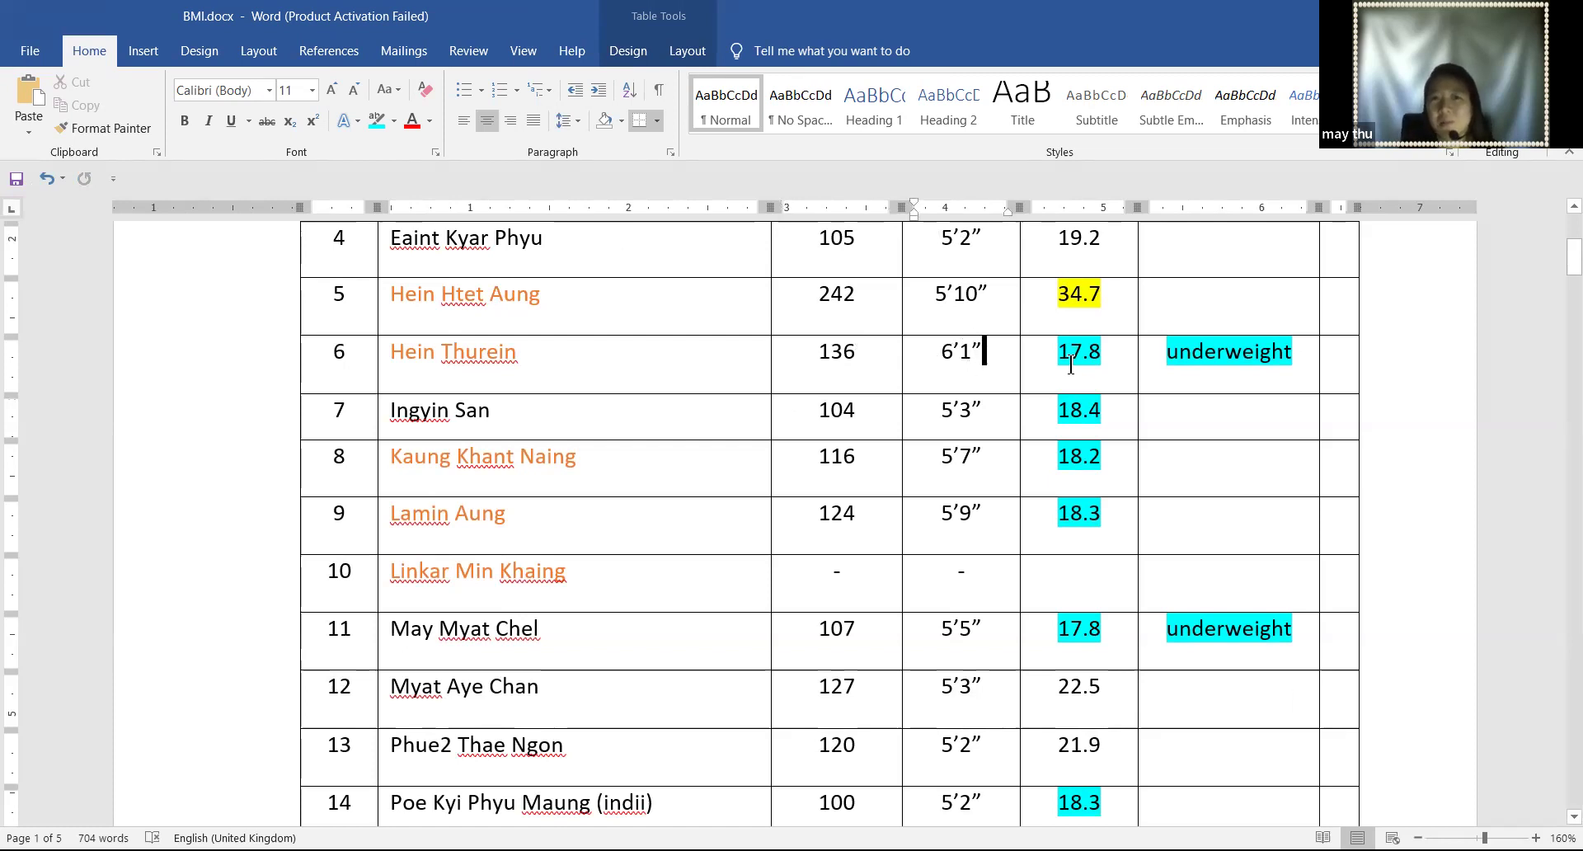
left_click(839, 378)
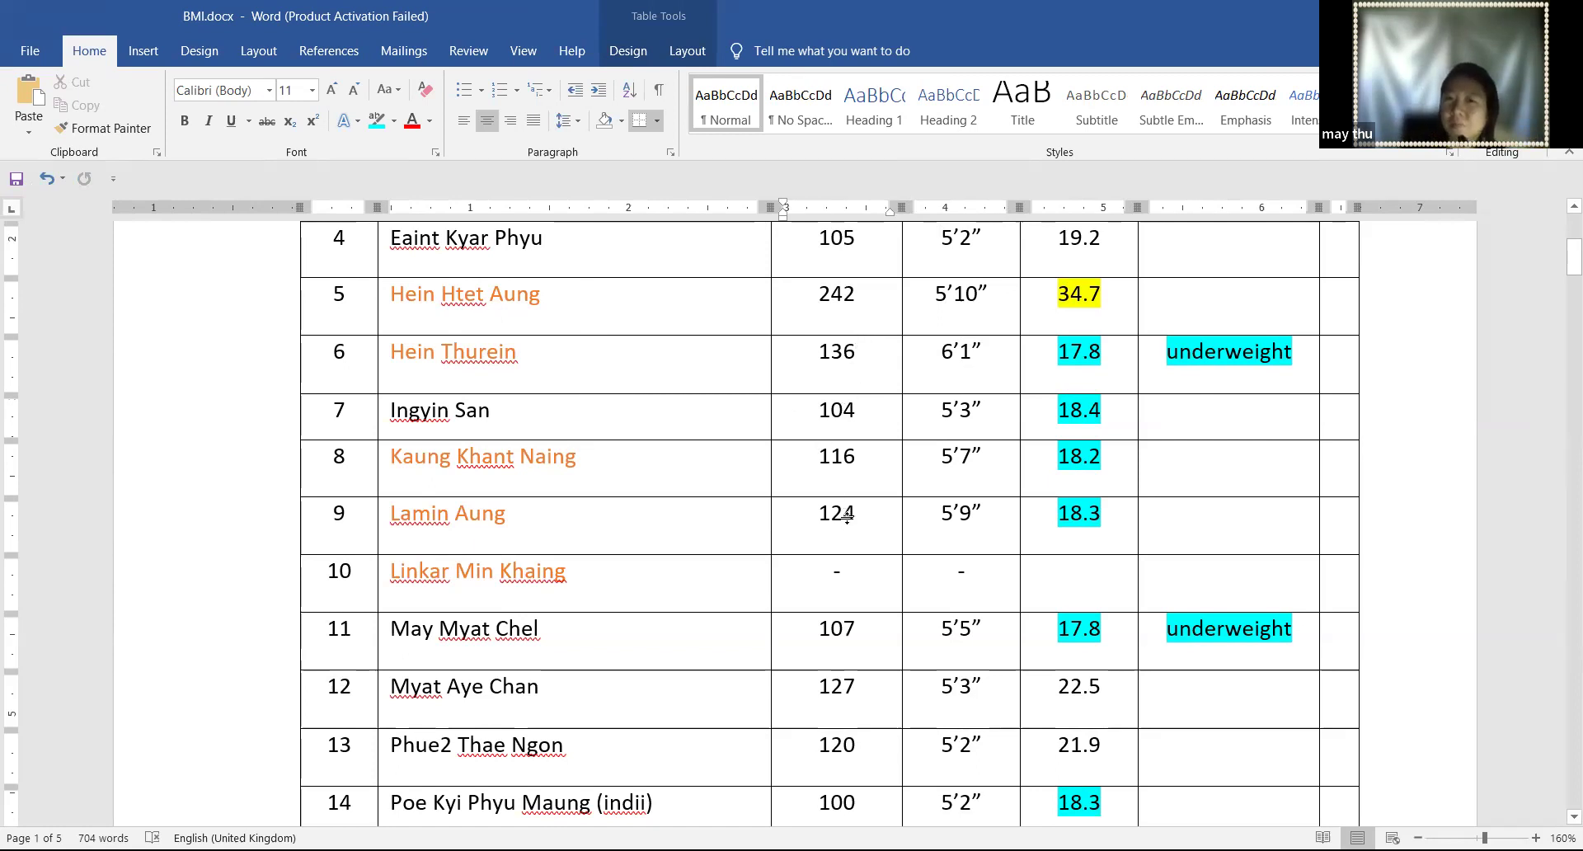
scroll(846, 518, "up", 1)
scroll(846, 518, "up", 3)
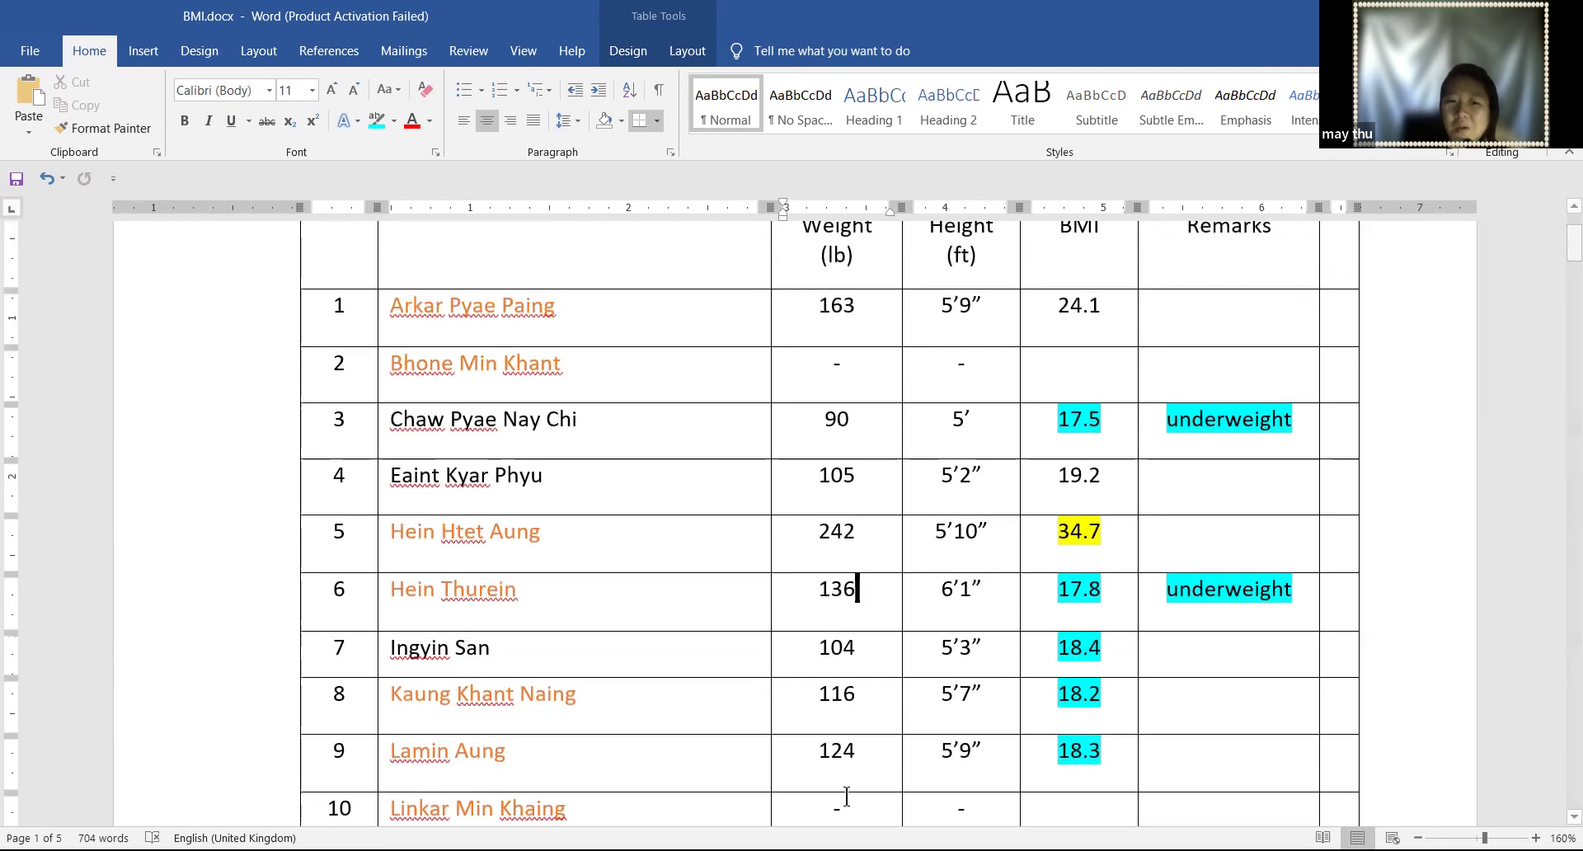
Check the BMI category chart below the table and highlight the BMI value in row 21 in yellow
scroll(661, 681, "down", 20)
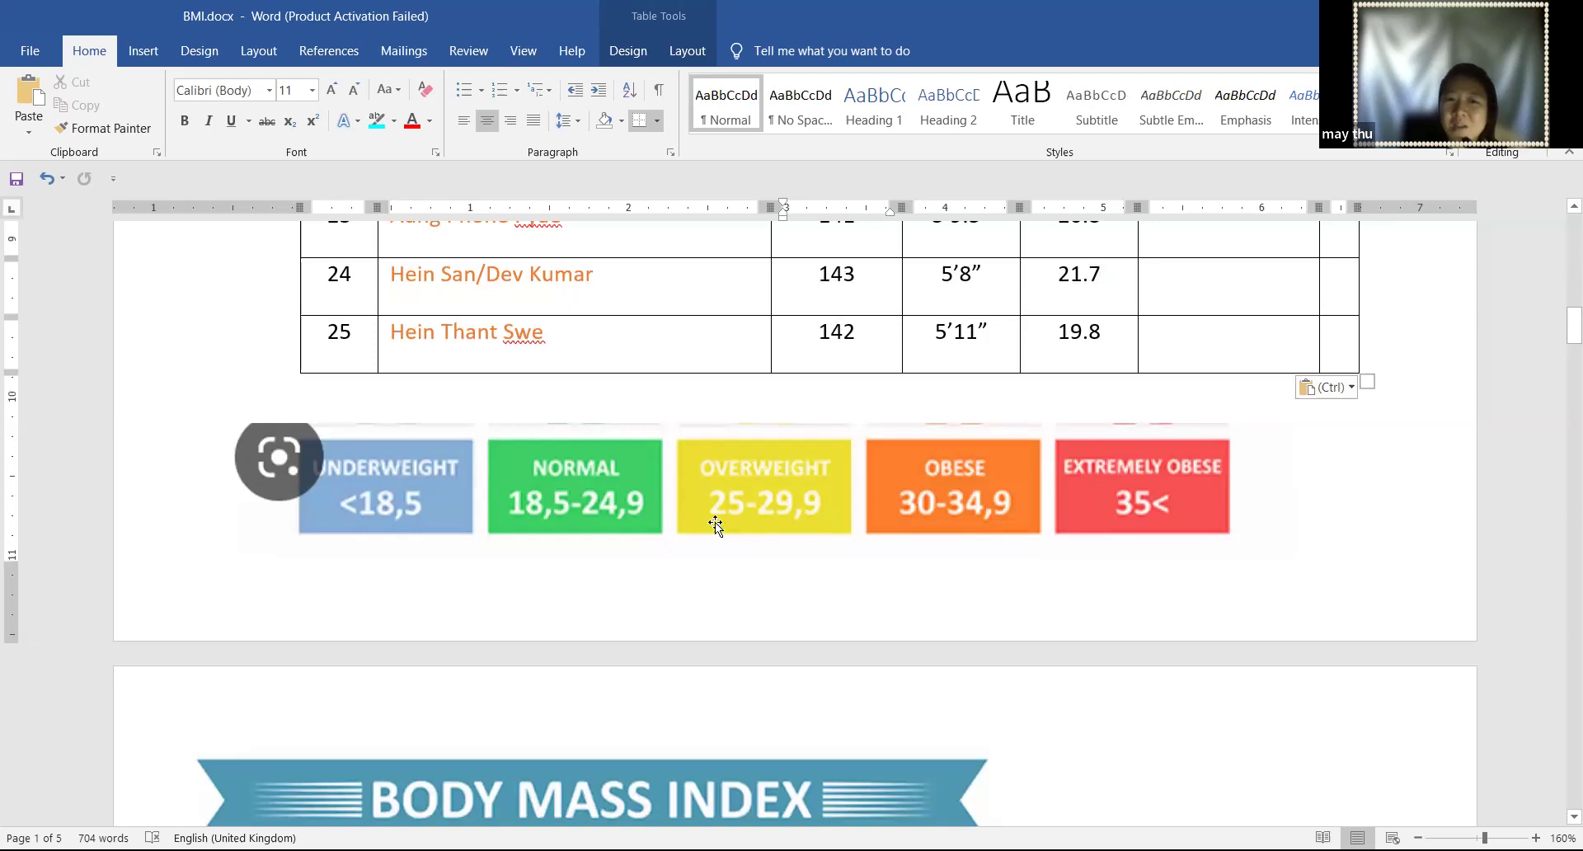
scroll(777, 558, "up", 6)
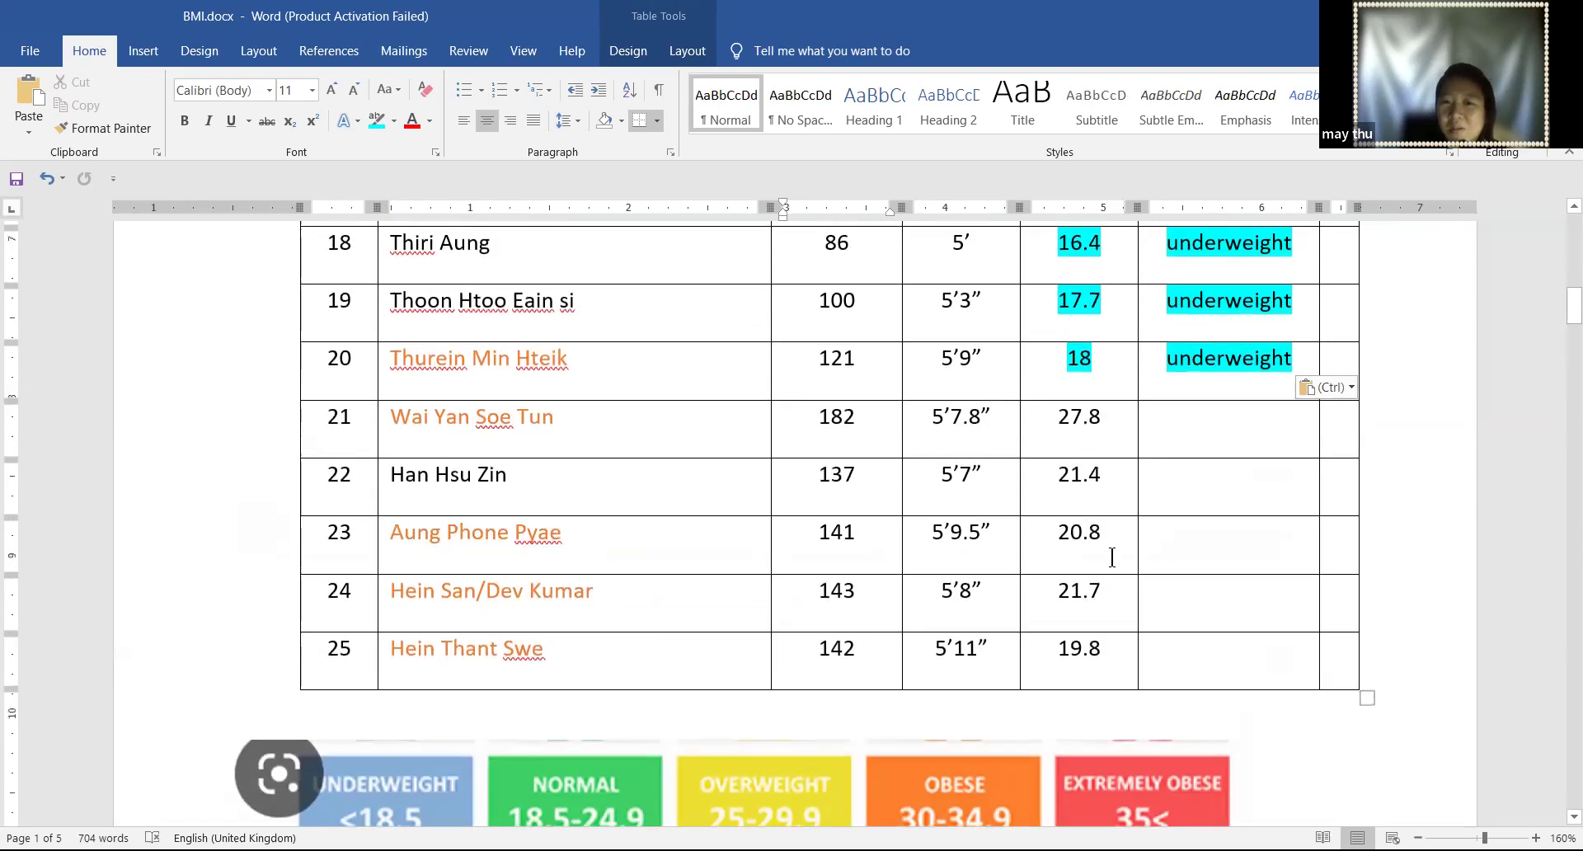
left_click_drag(1104, 422, 1046, 422)
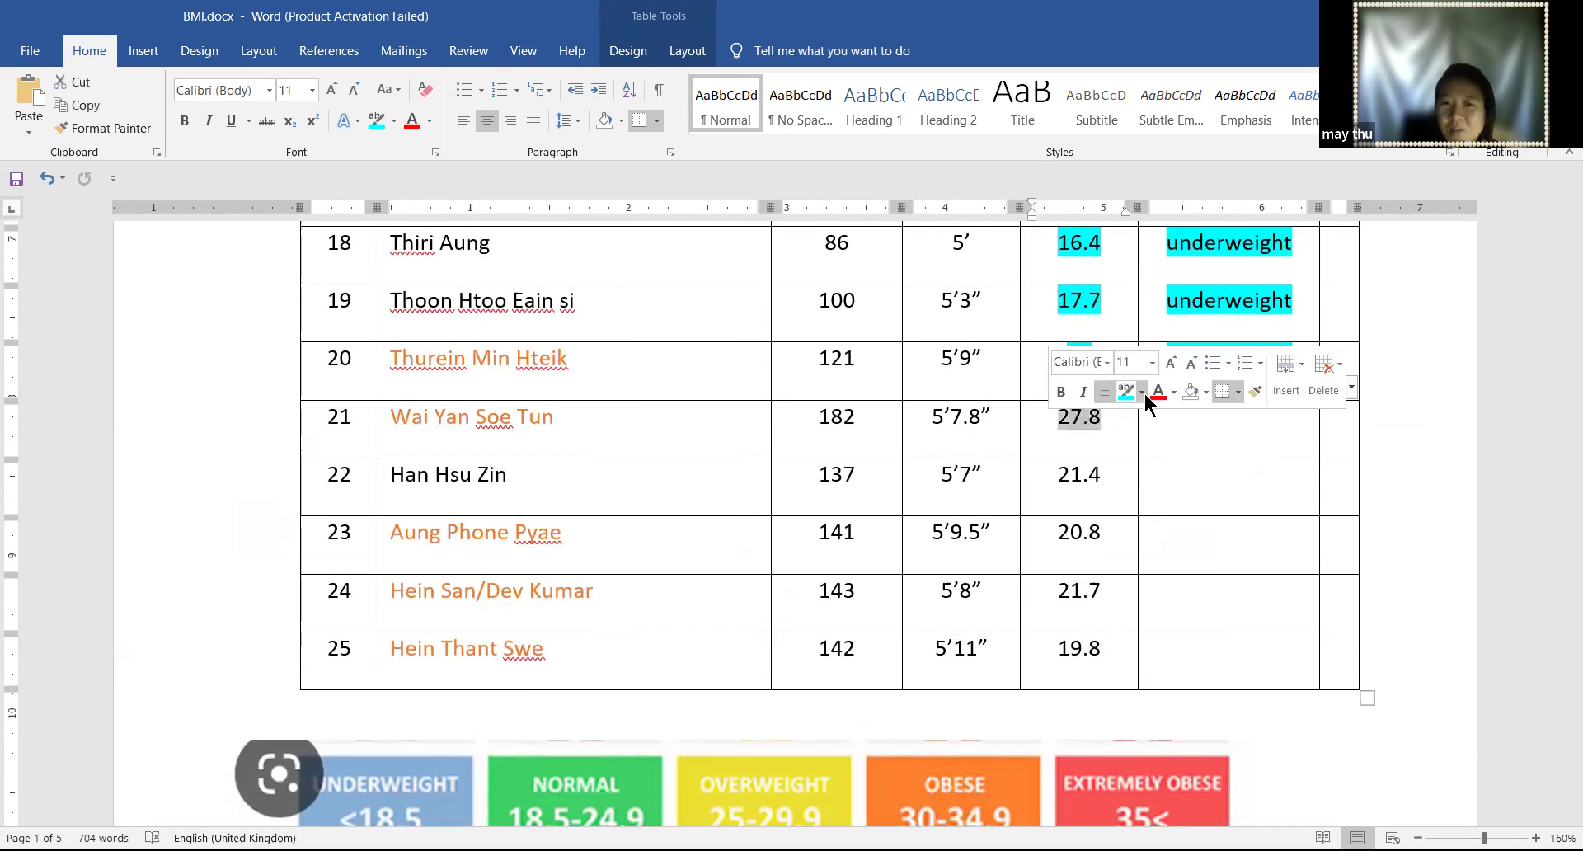
left_click(1141, 393)
left_click(1131, 420)
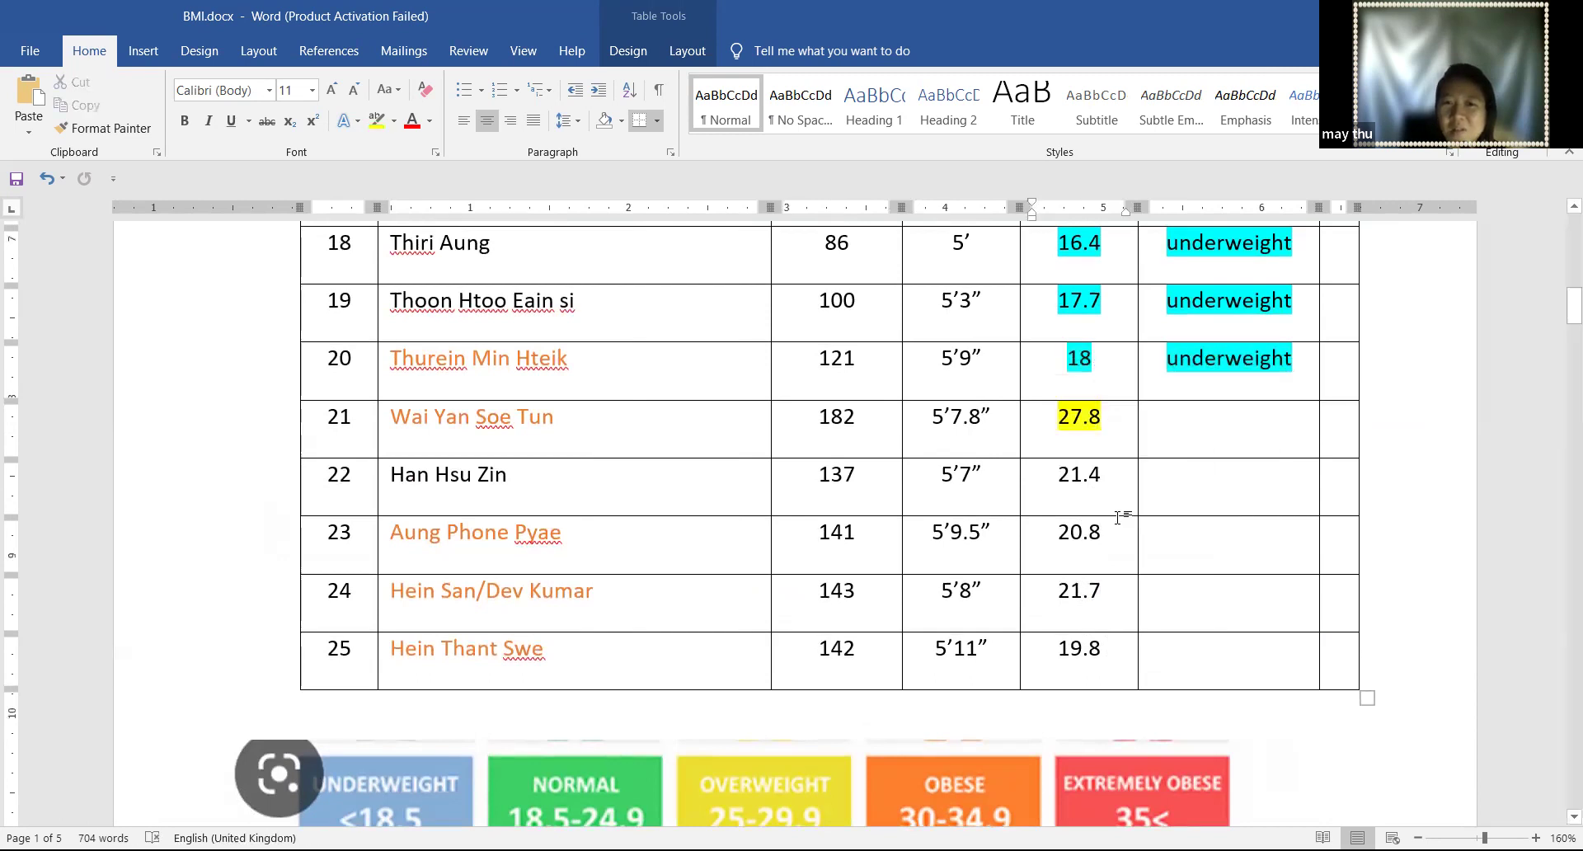
Review the highlighted BMI values throughout the table against the category ranges in the chart below it
scroll(1071, 412, "up", 3)
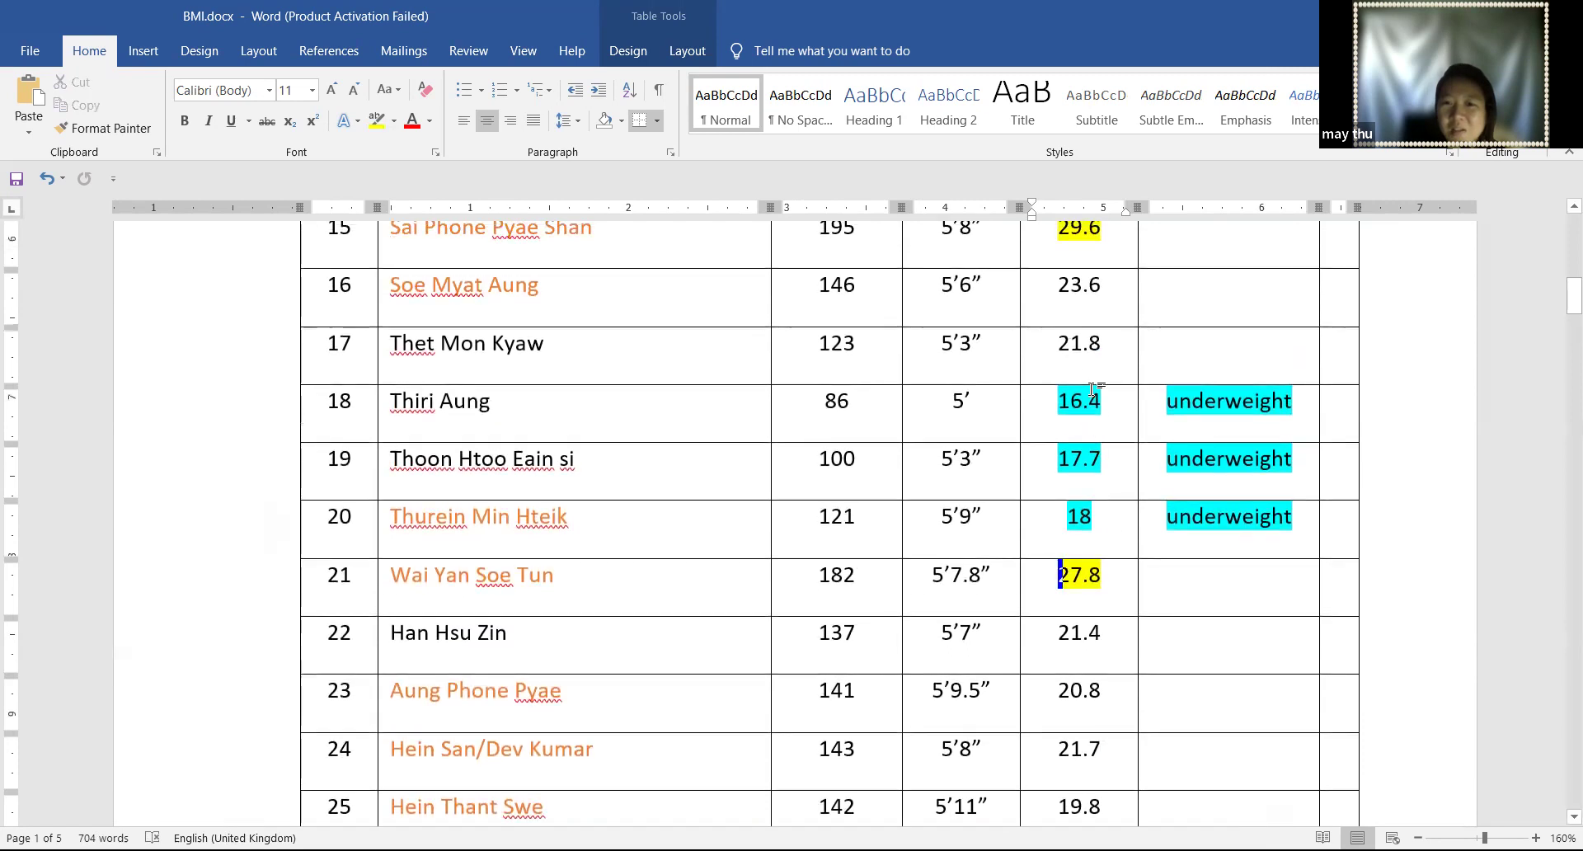
scroll(1092, 389, "up", 1)
scroll(1088, 396, "up", 1)
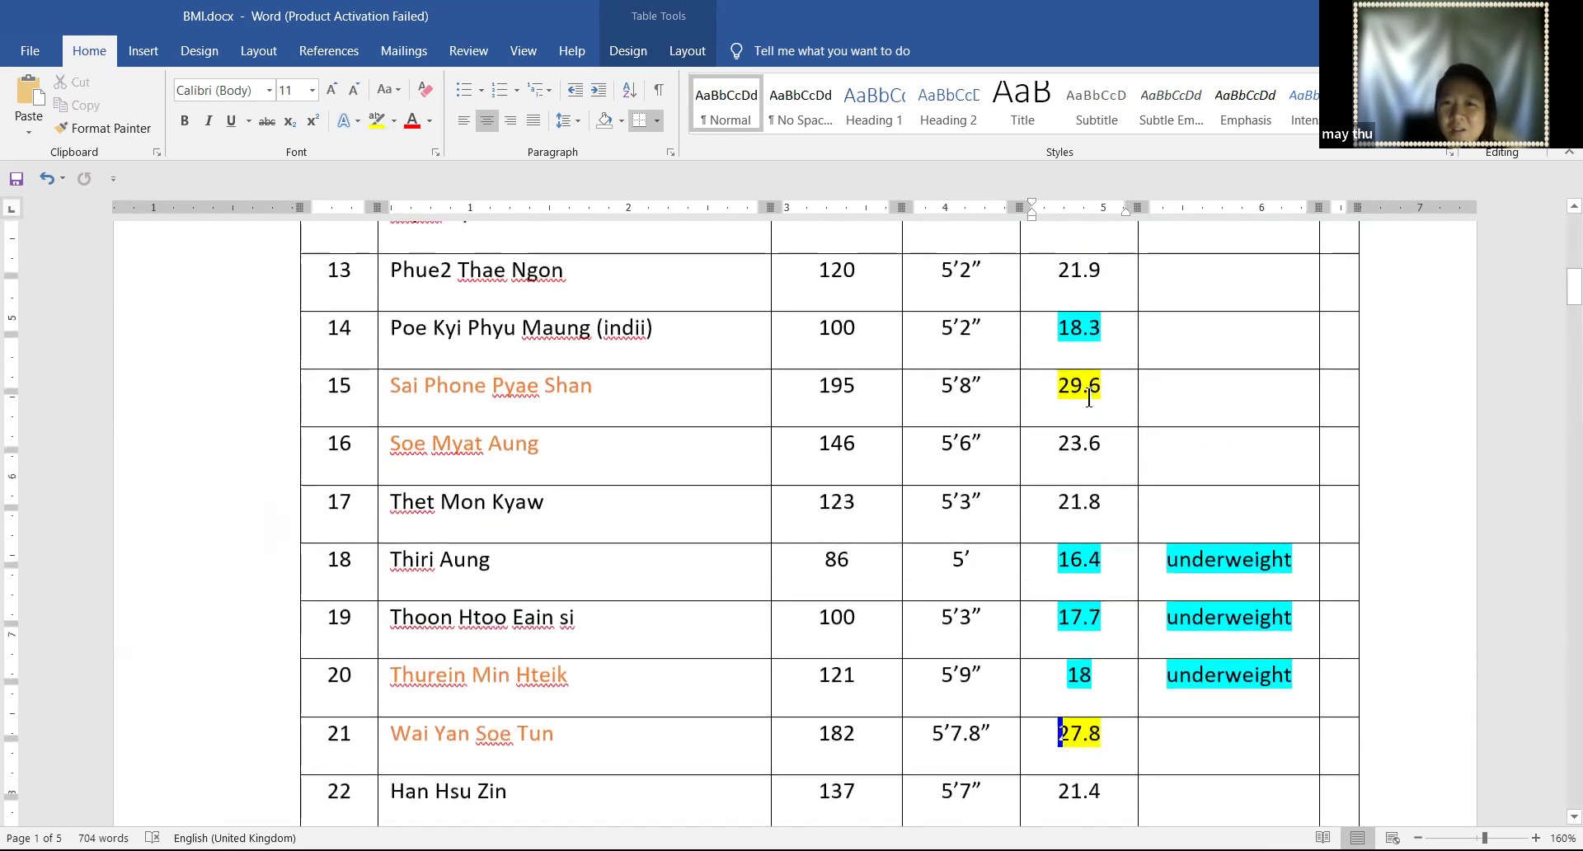
scroll(1089, 396, "up", 1)
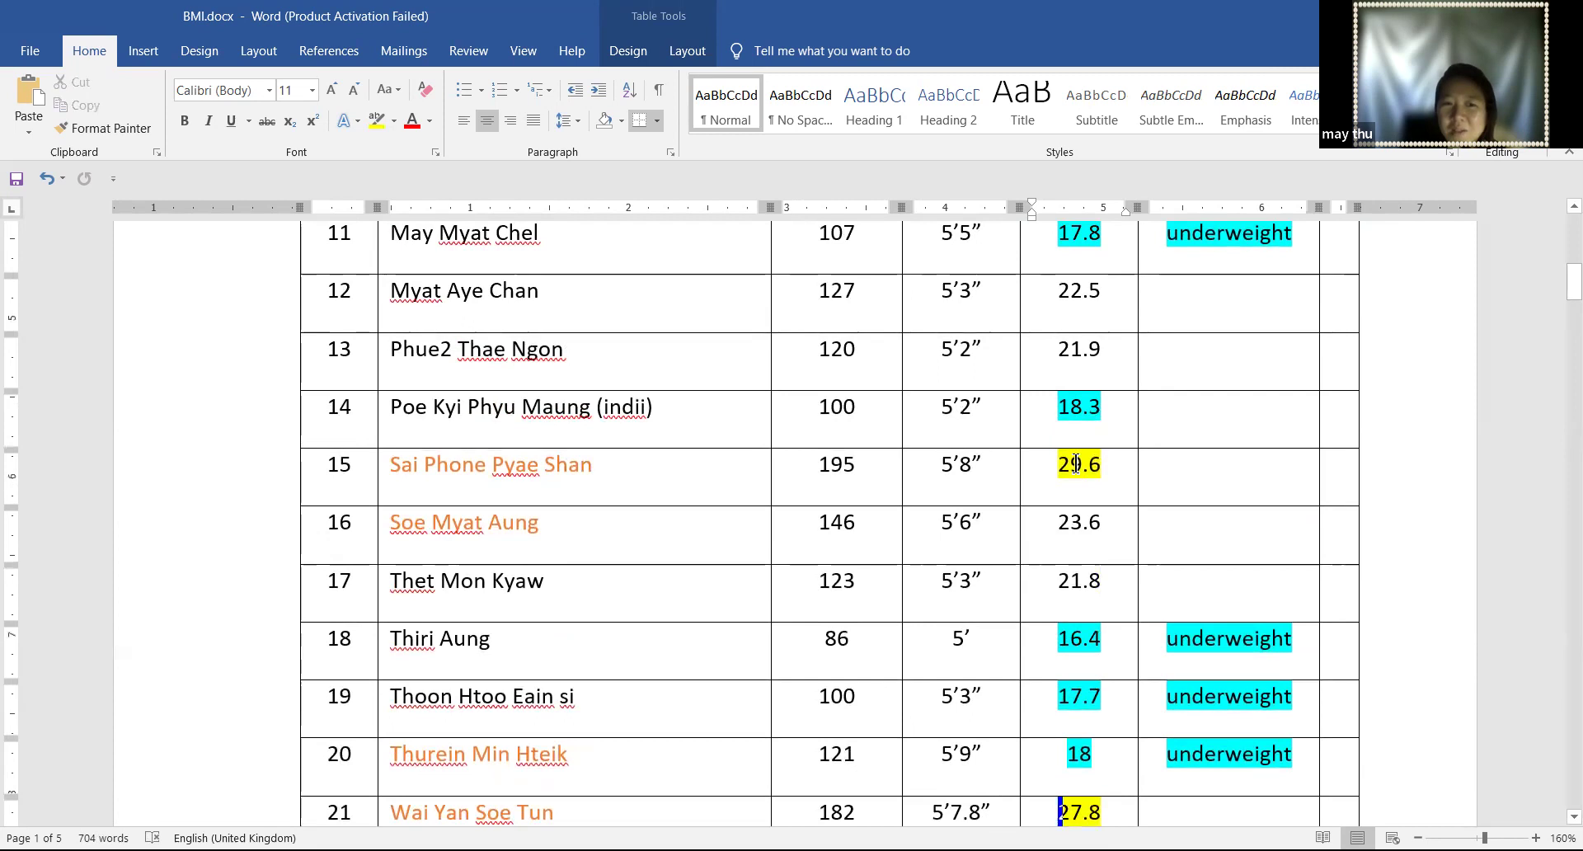
scroll(1113, 467, "up", 3)
scroll(1113, 467, "up", 4)
scroll(1111, 466, "up", 1)
scroll(1111, 467, "up", 2)
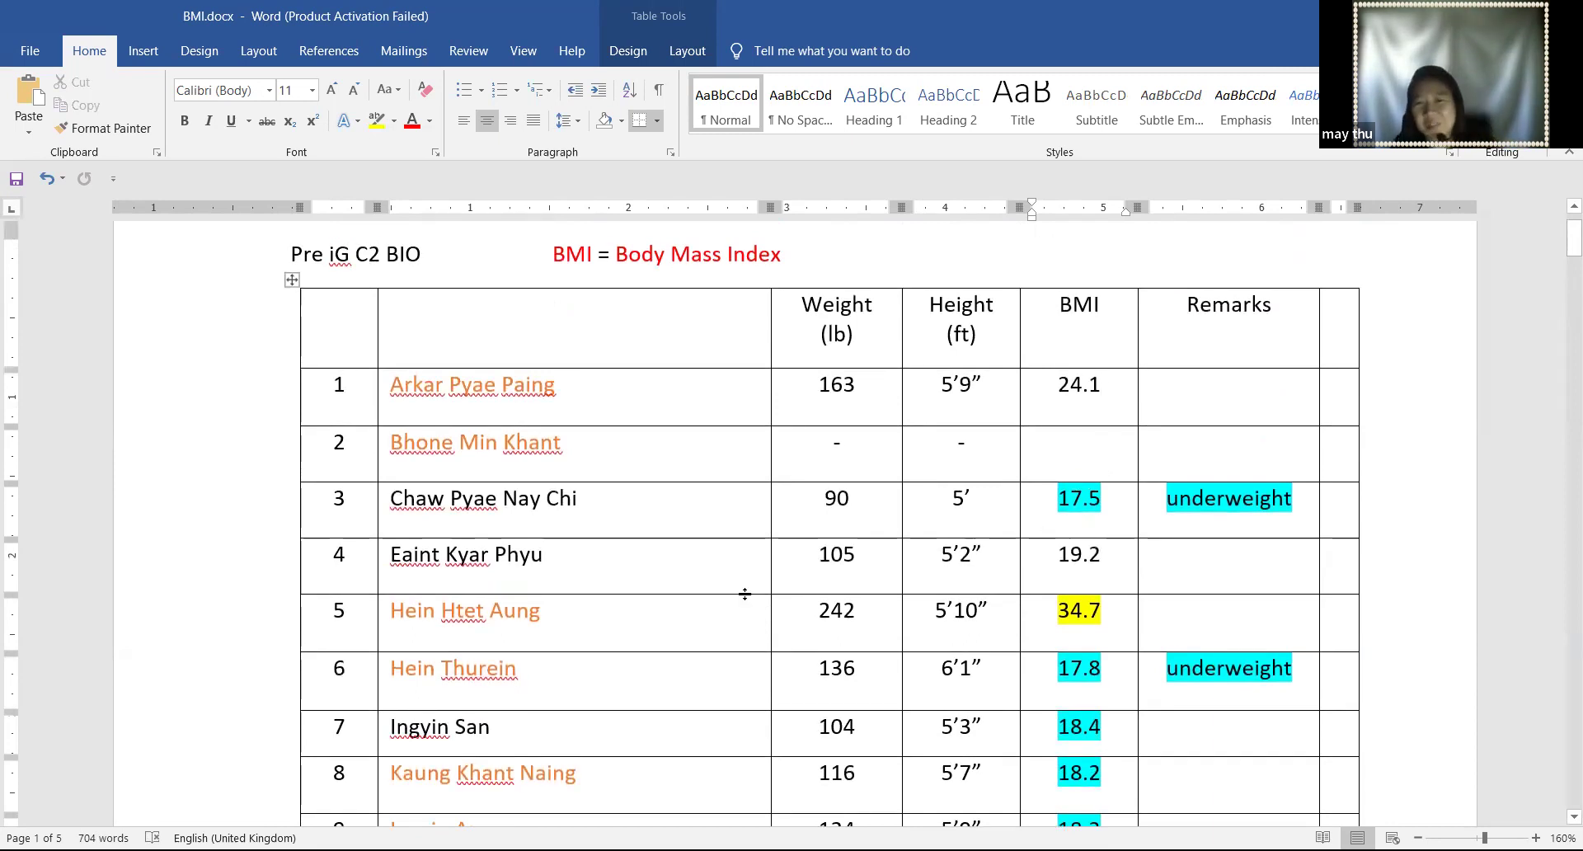
scroll(744, 593, "down", 2)
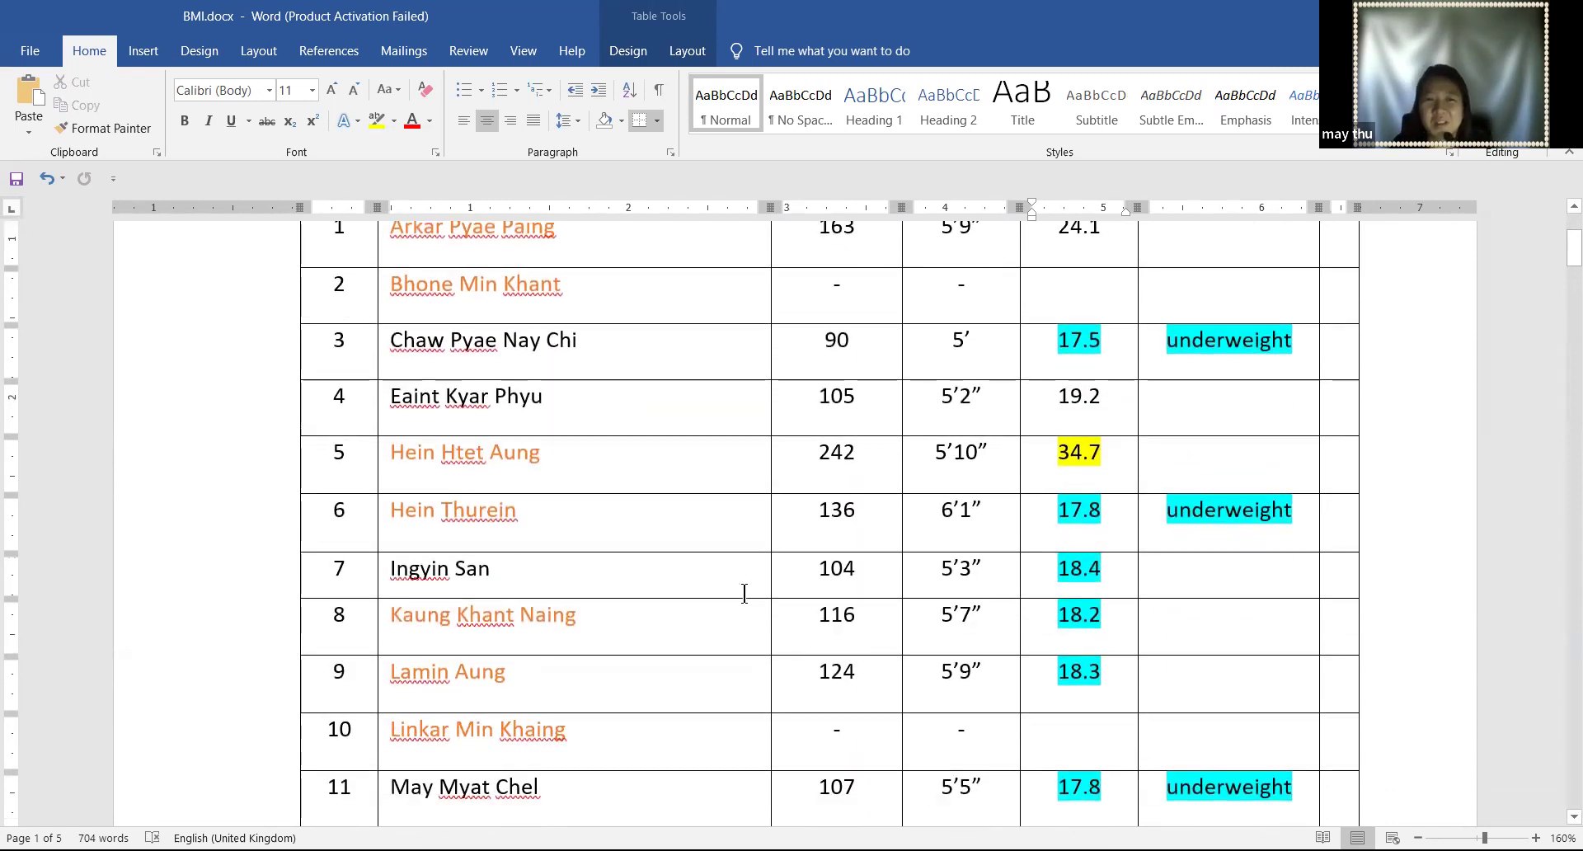
scroll(745, 593, "down", 2)
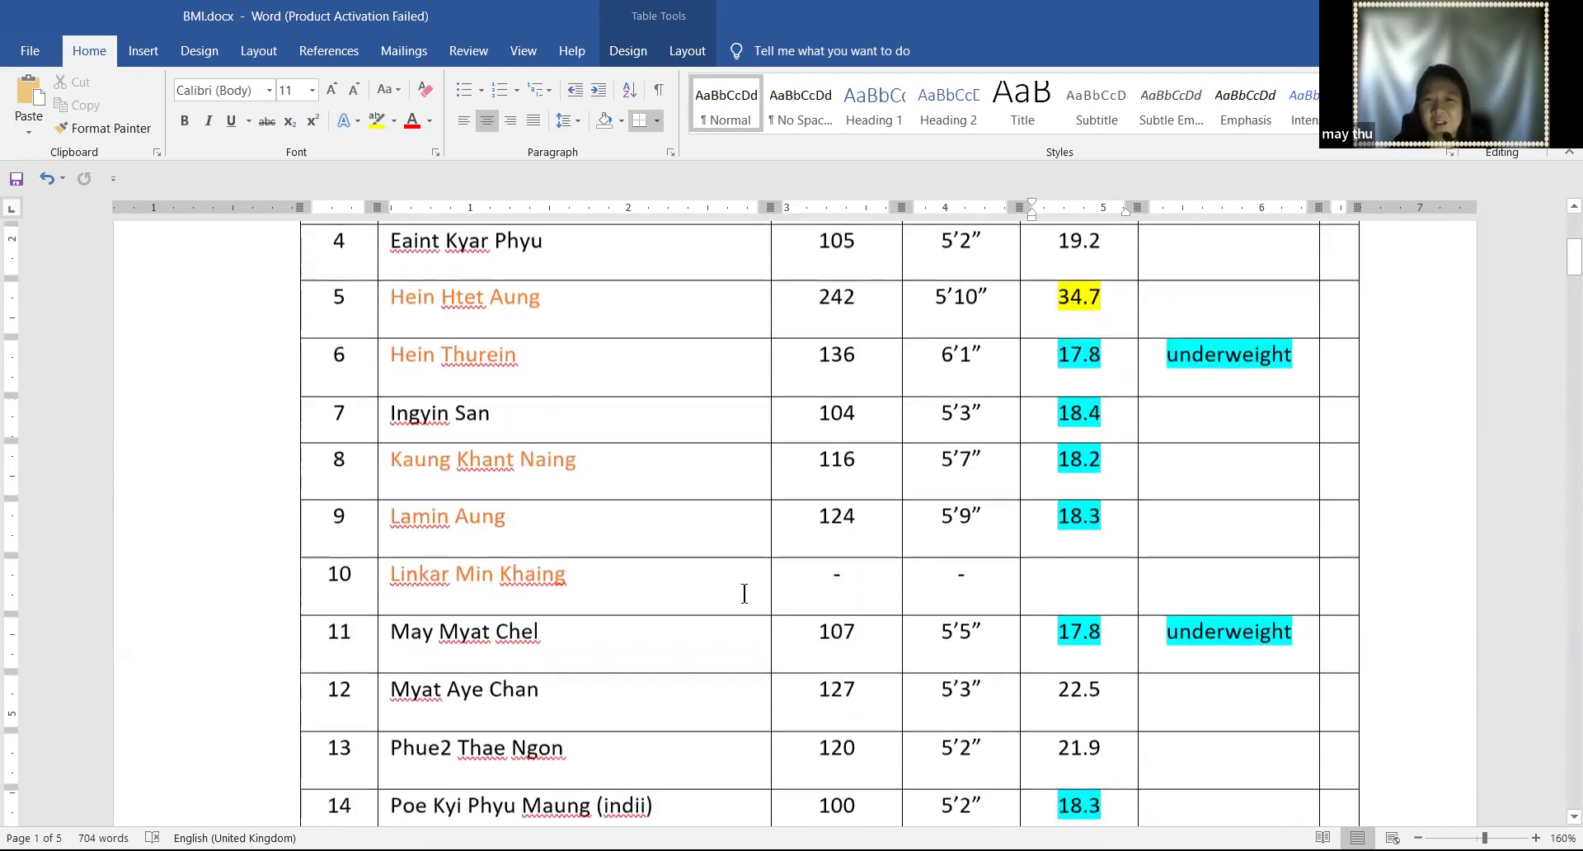
scroll(744, 594, "down", 6)
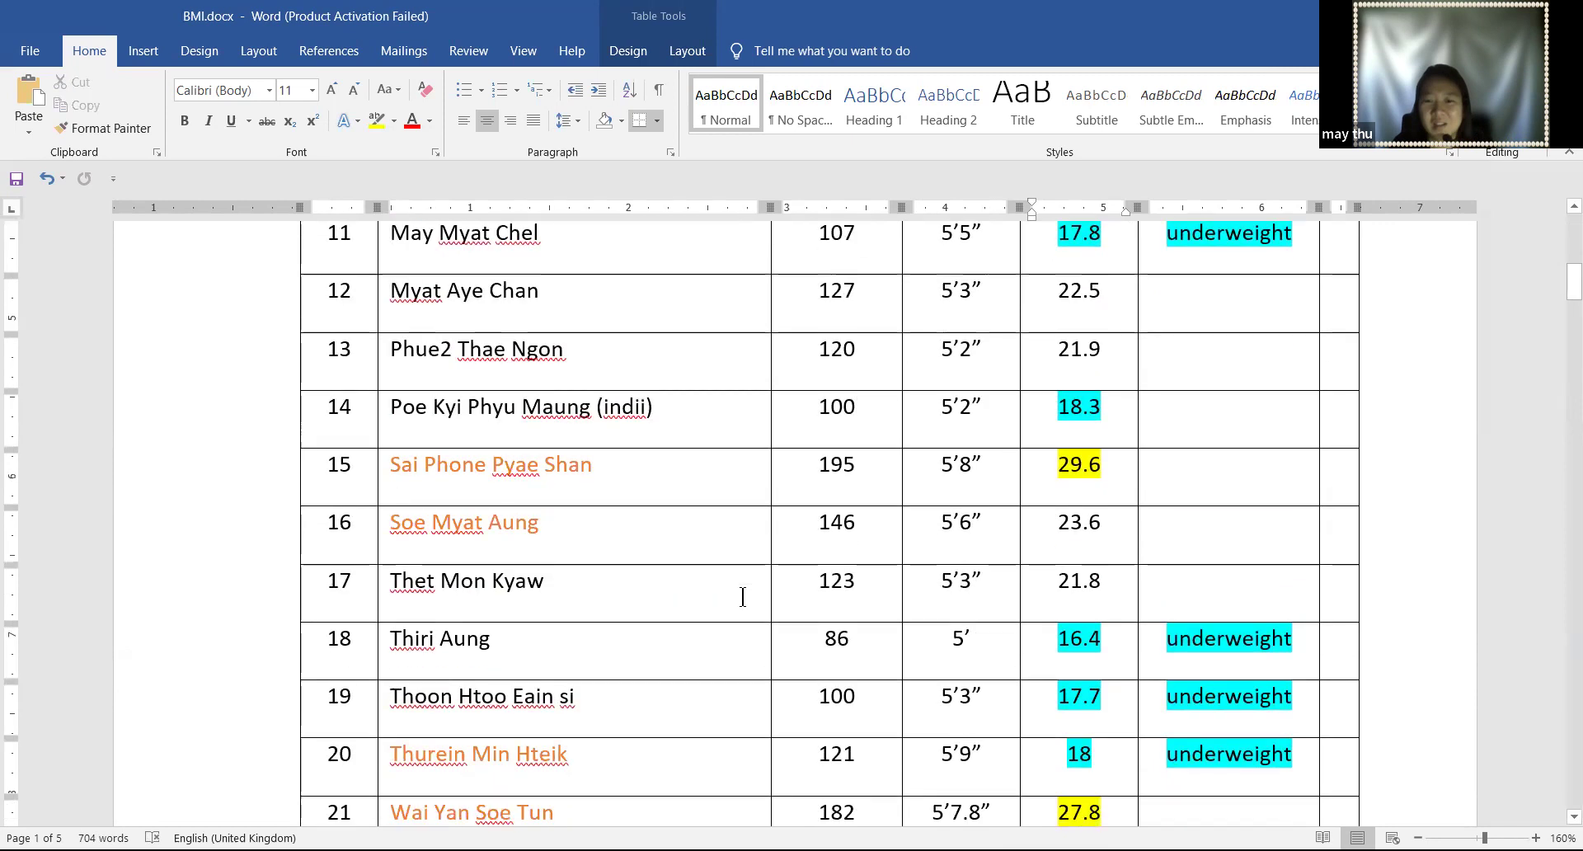
scroll(743, 597, "down", 7)
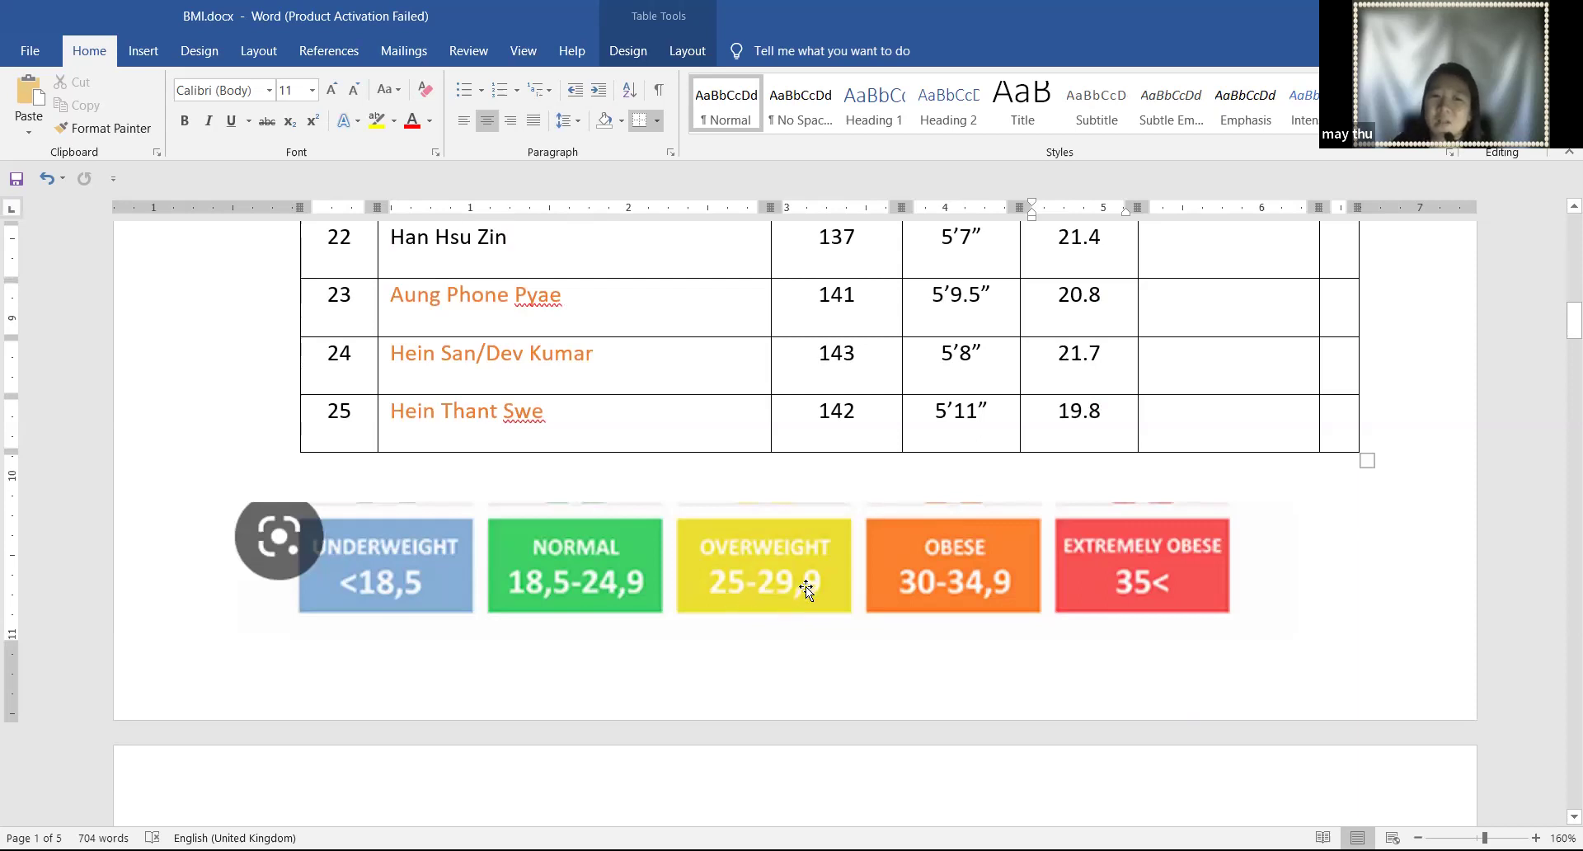
Enter "overweight" in the Remarks cell of row 15 and highlight the word in yellow
scroll(808, 590, "up", 3)
scroll(1043, 447, "up", 1)
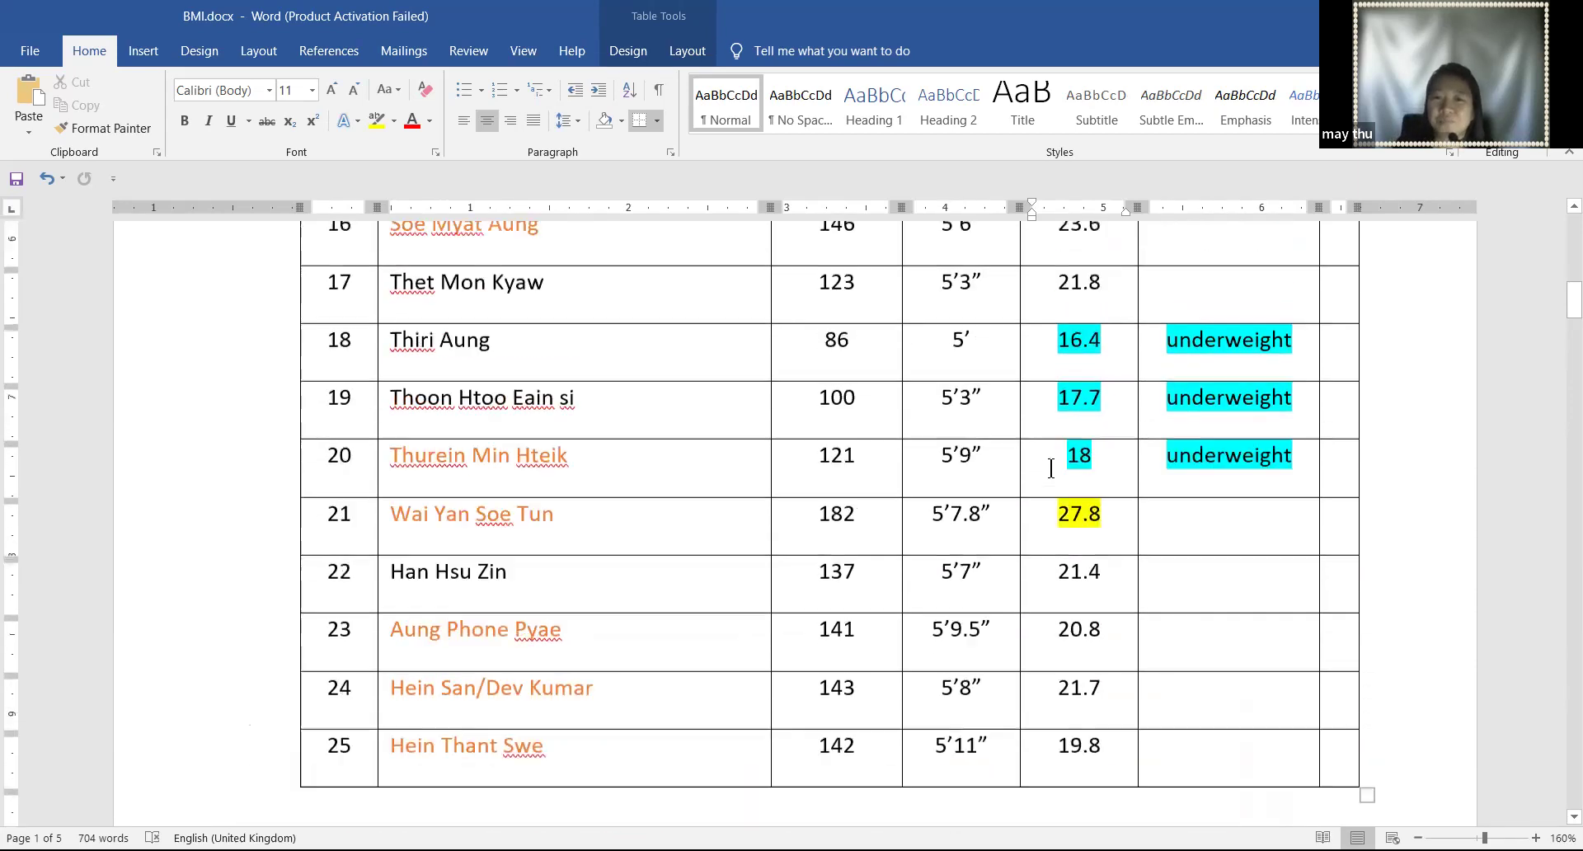
scroll(1022, 347, "down", 1)
scroll(1074, 481, "up", 1)
scroll(1073, 482, "up", 3)
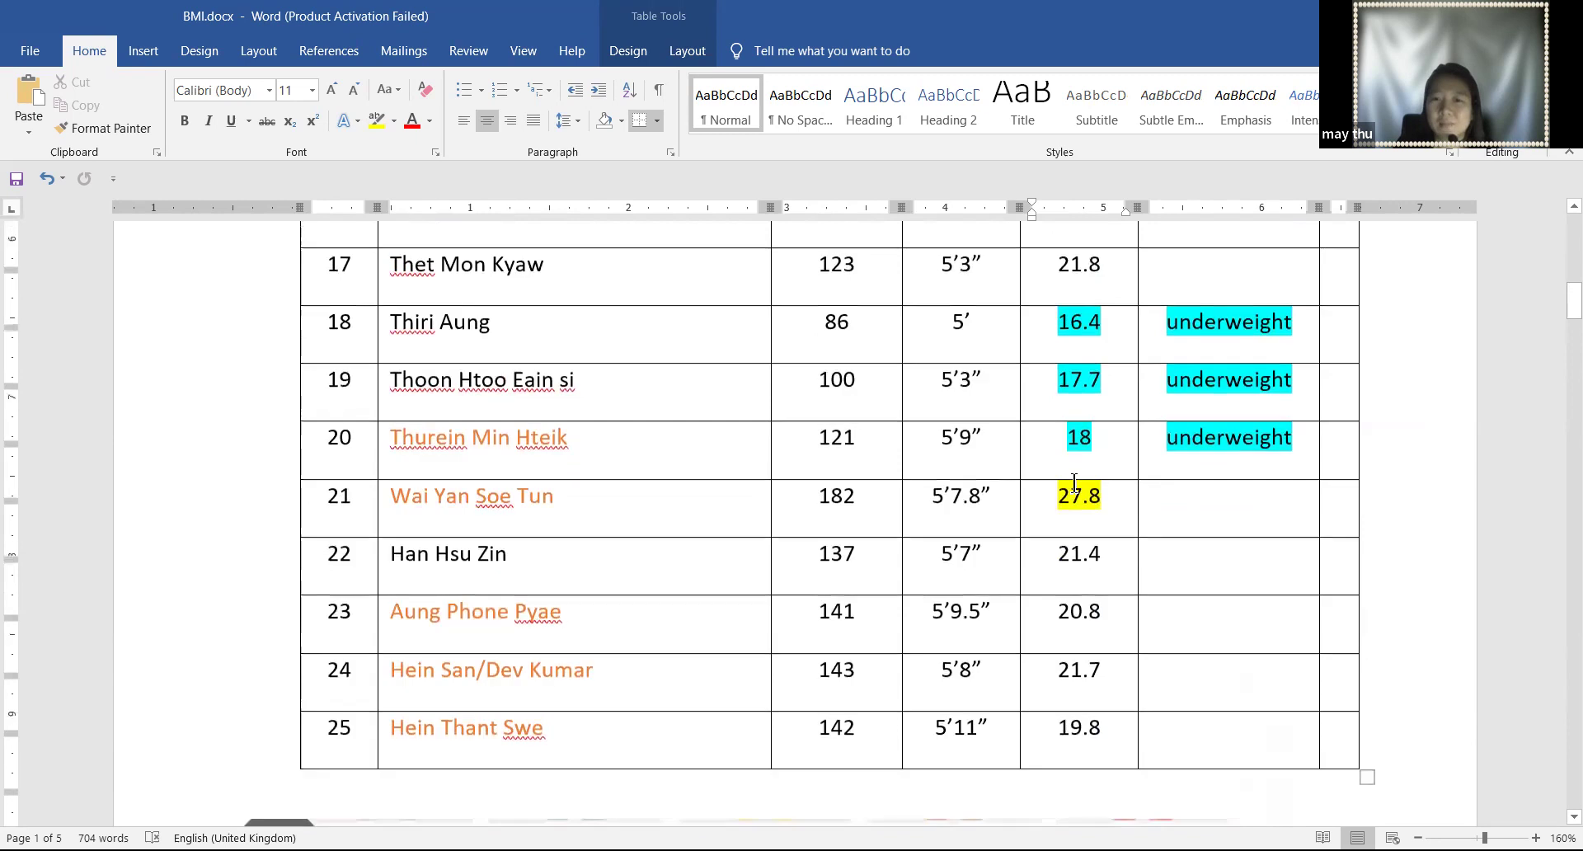
left_click(1189, 323)
type("o")
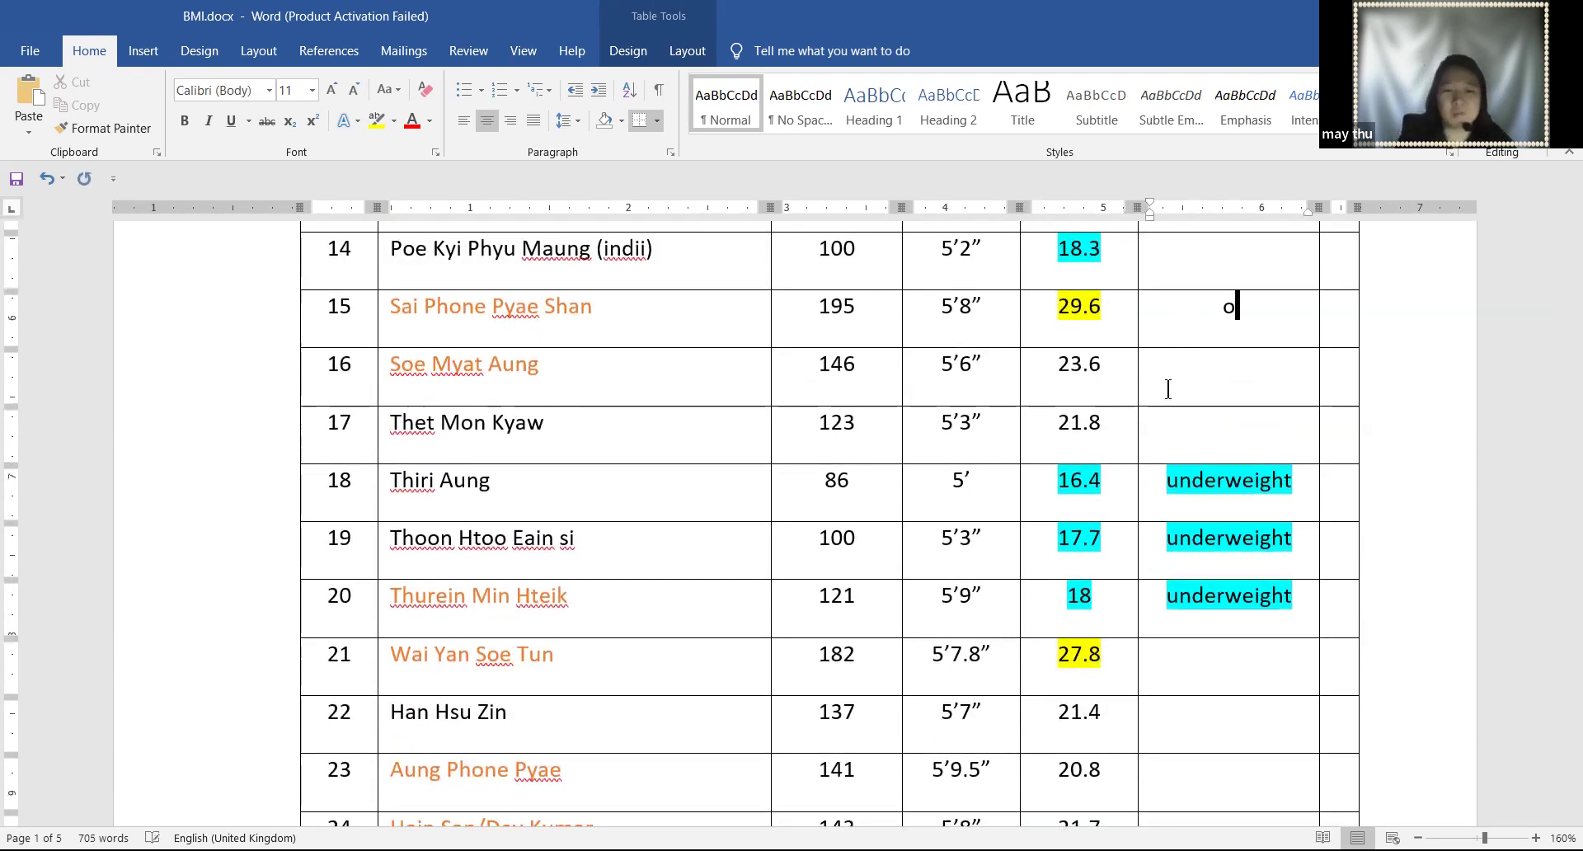
type("verweight")
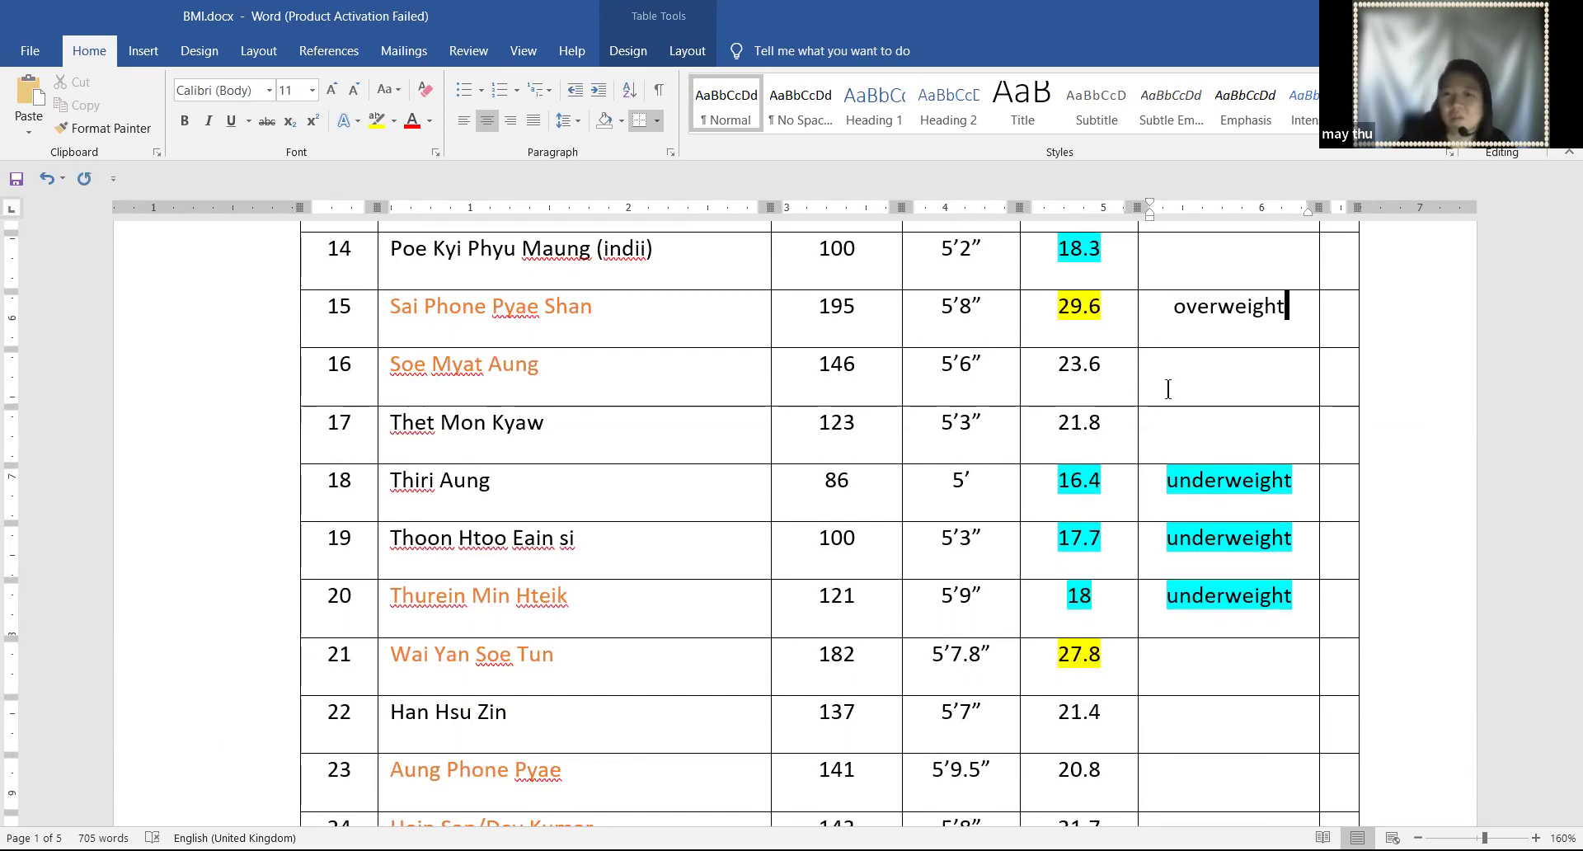
left_click_drag(1291, 307, 1166, 314)
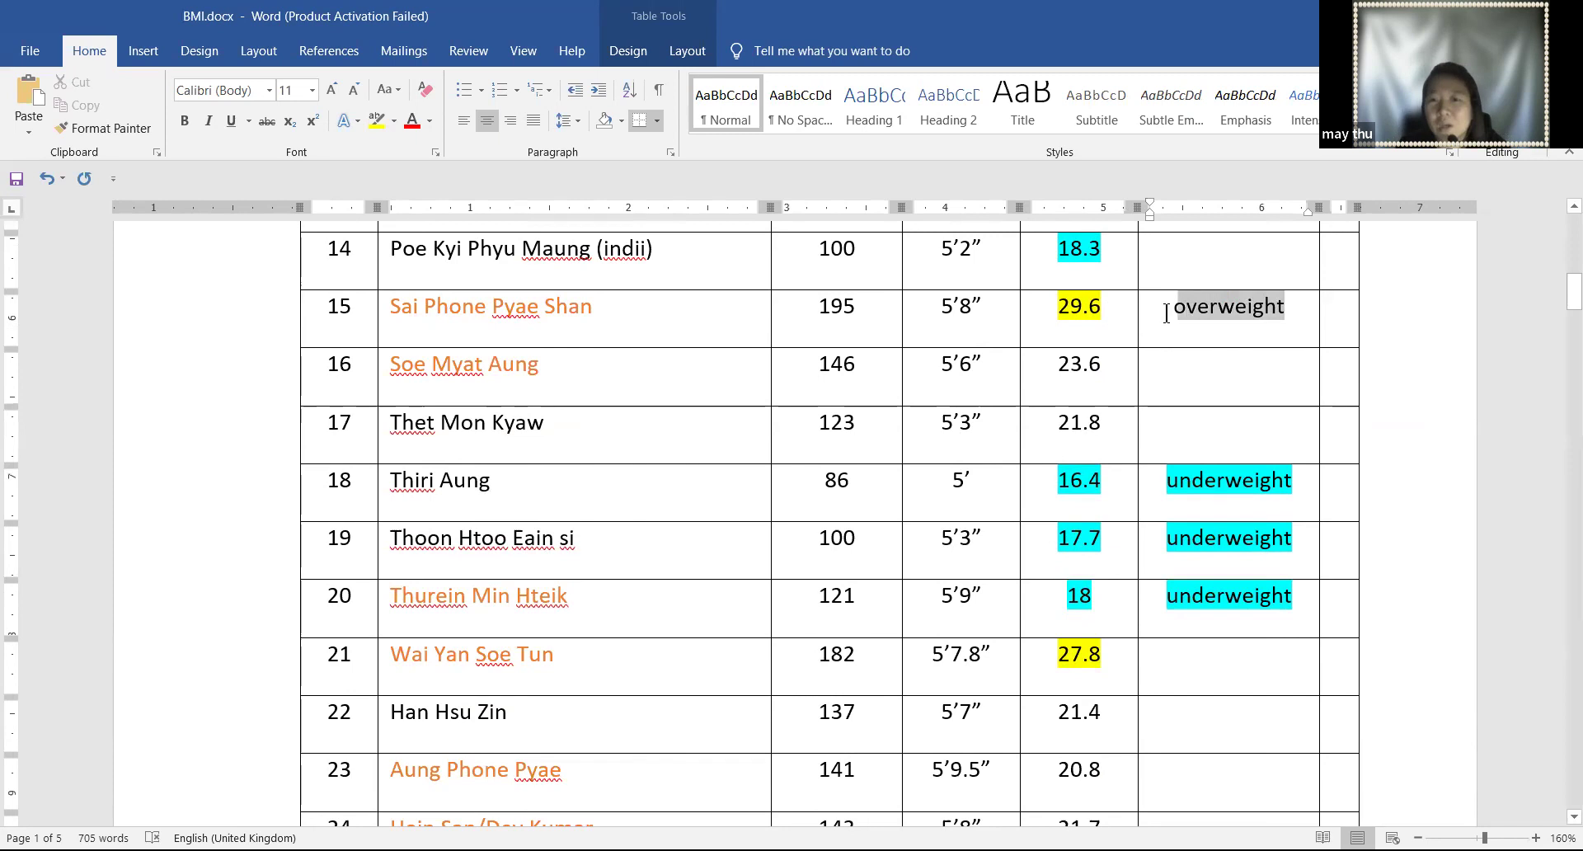
left_click(1221, 280)
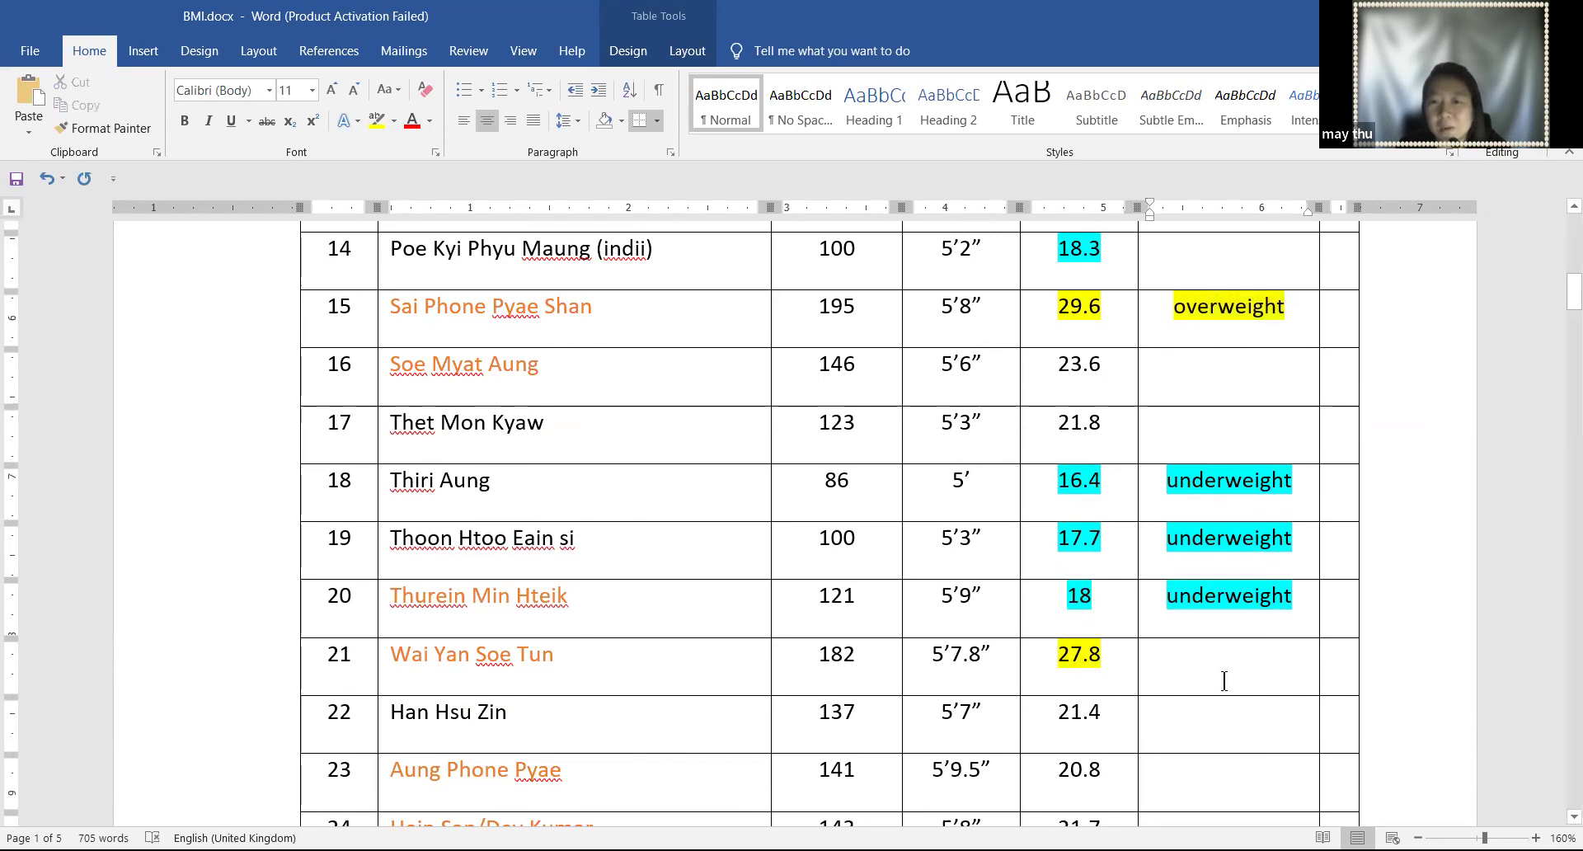
Copy the highlighted "overweight" remark from row 15 into the Remarks cell of row 21
double_click(1187, 309)
key("ctrl+c")
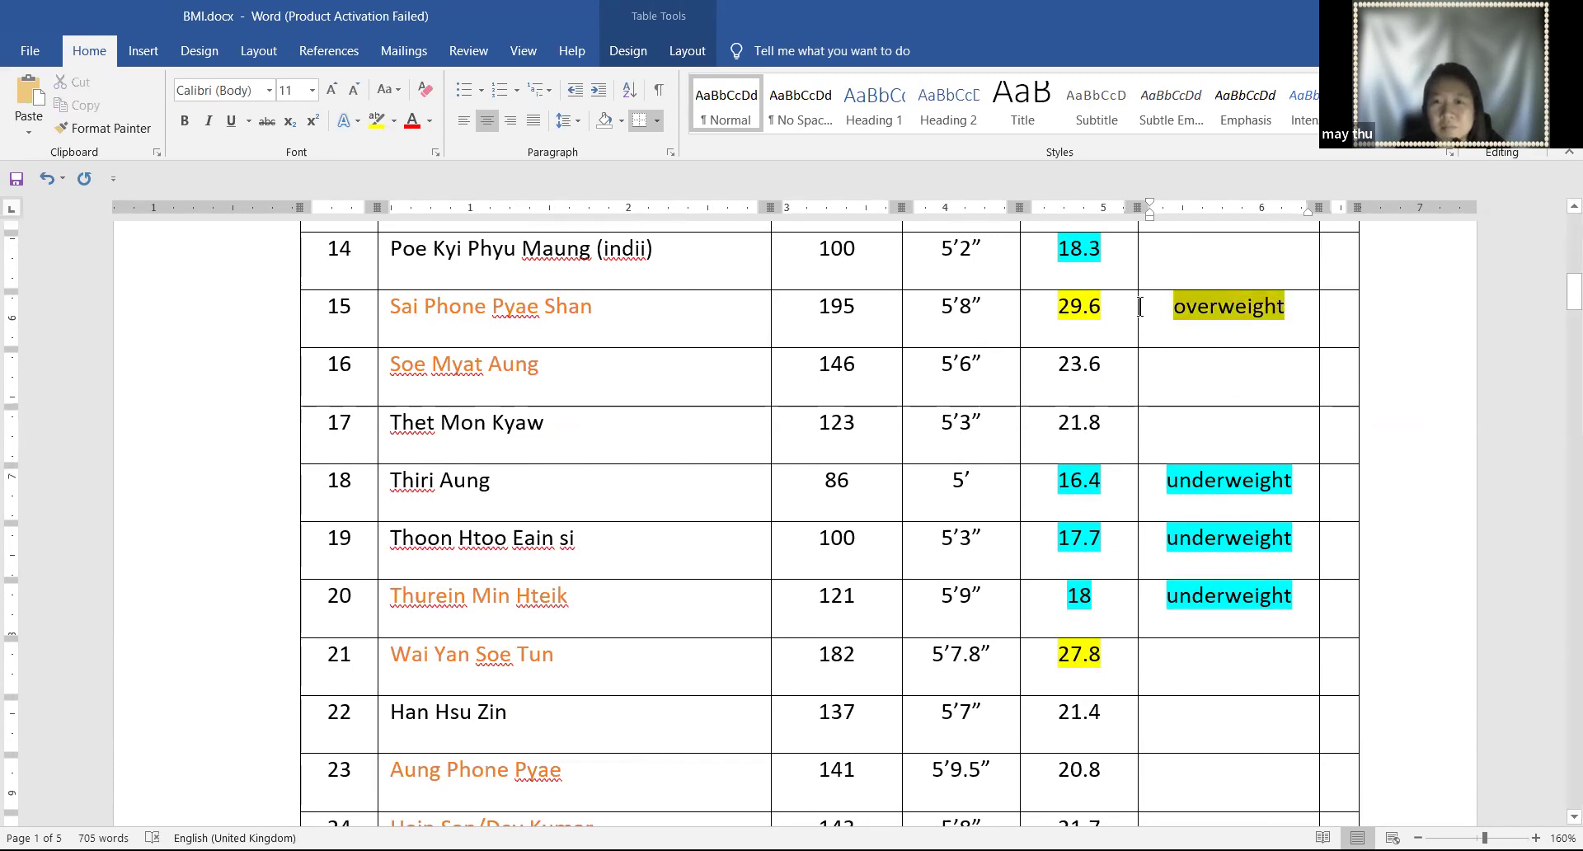
left_click(1211, 662)
key("ctrl+v")
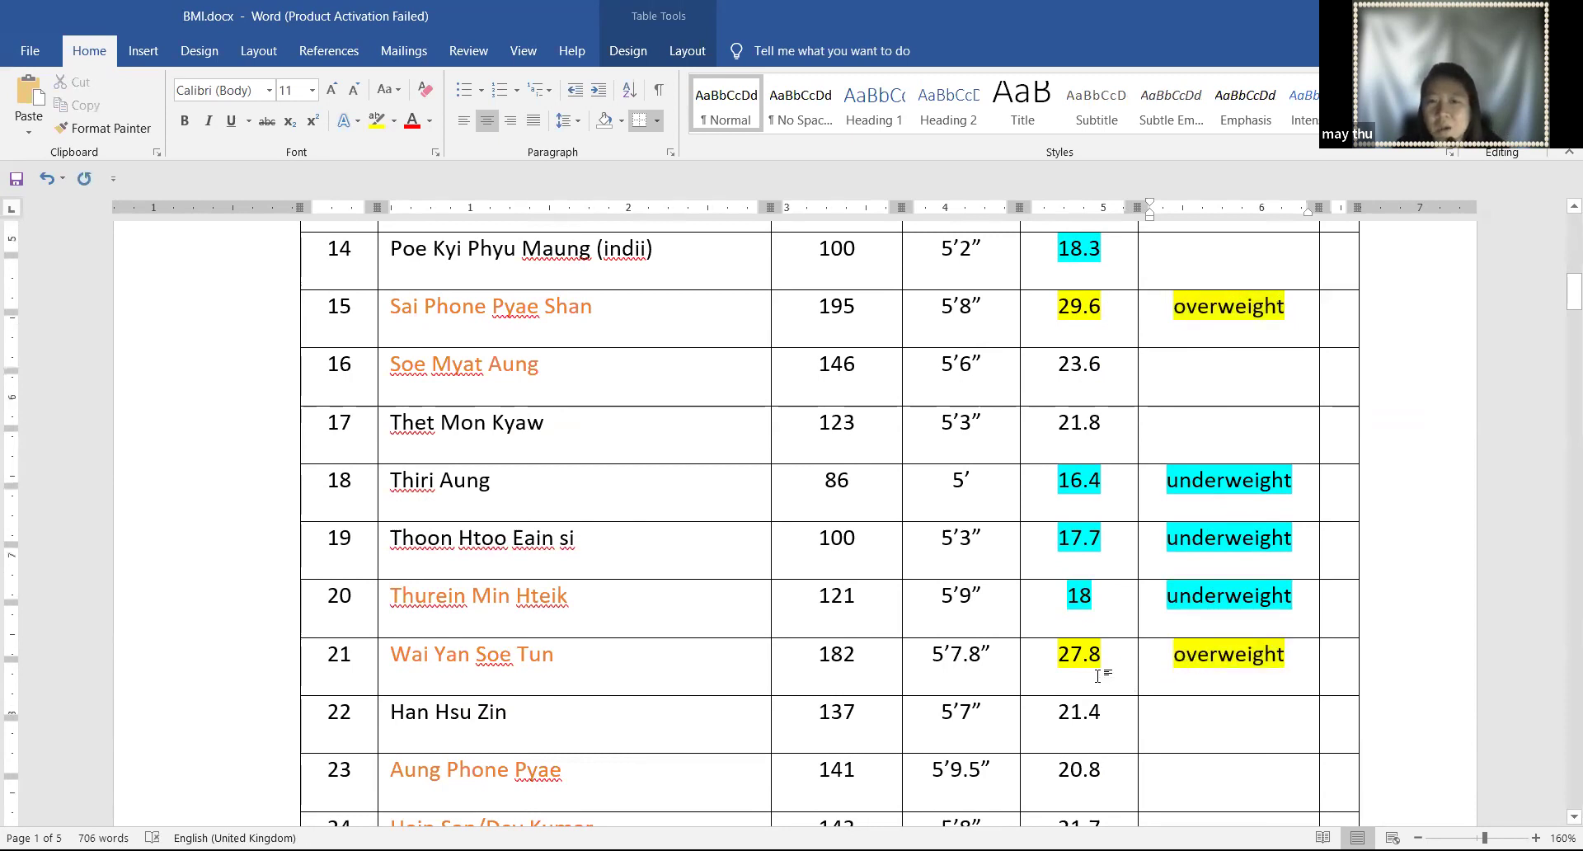
Check the BMI category chart below the table and enter "Obese" in the Remarks cell of row 5
scroll(1097, 676, "up", 3)
scroll(1043, 661, "down", 12)
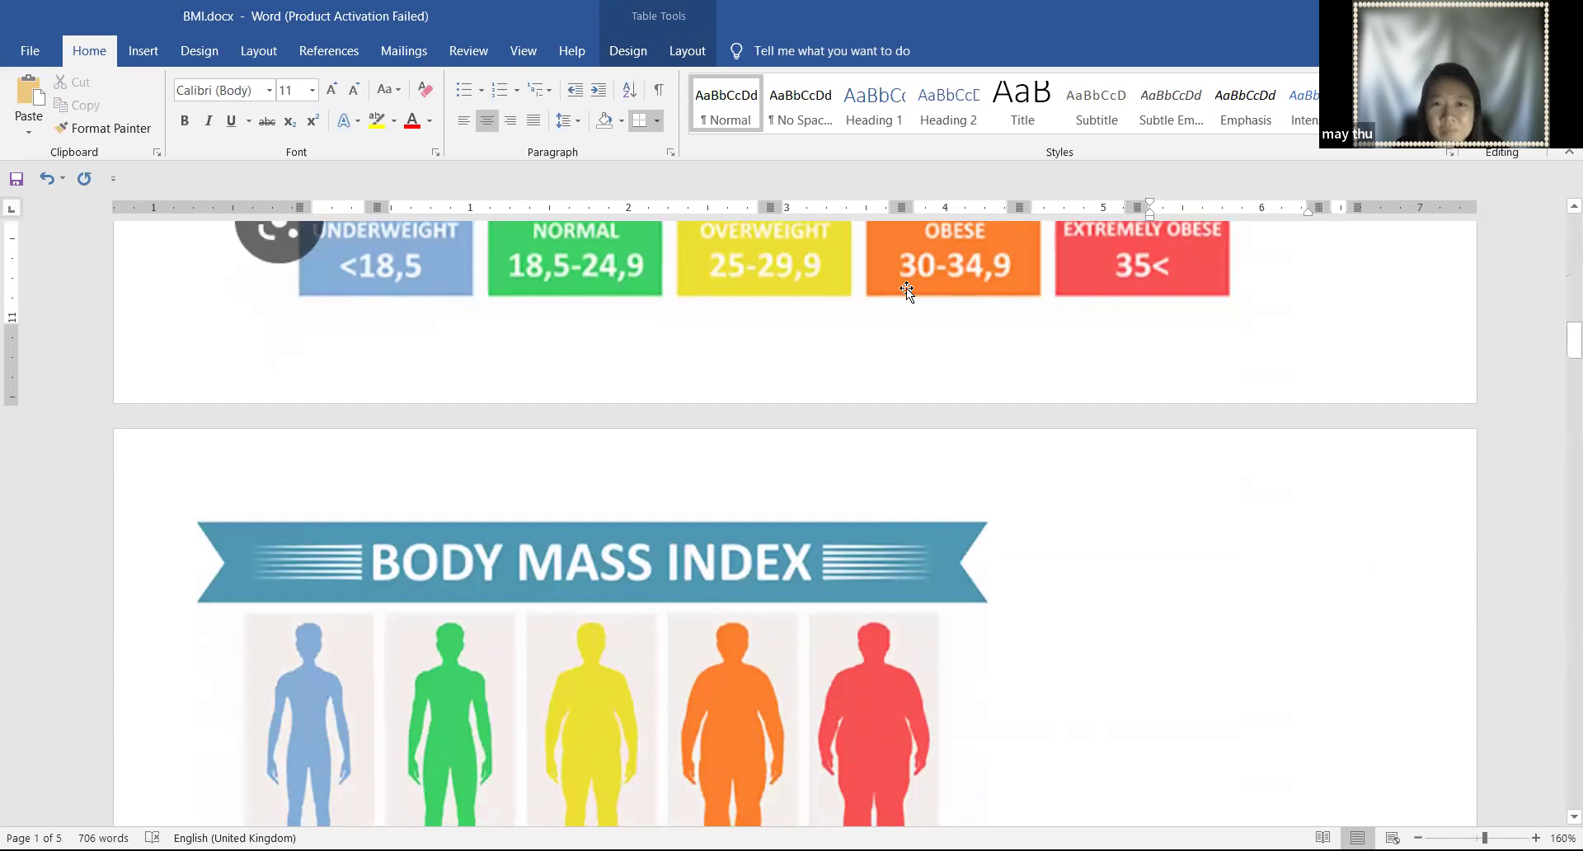
scroll(1058, 483, "up", 12)
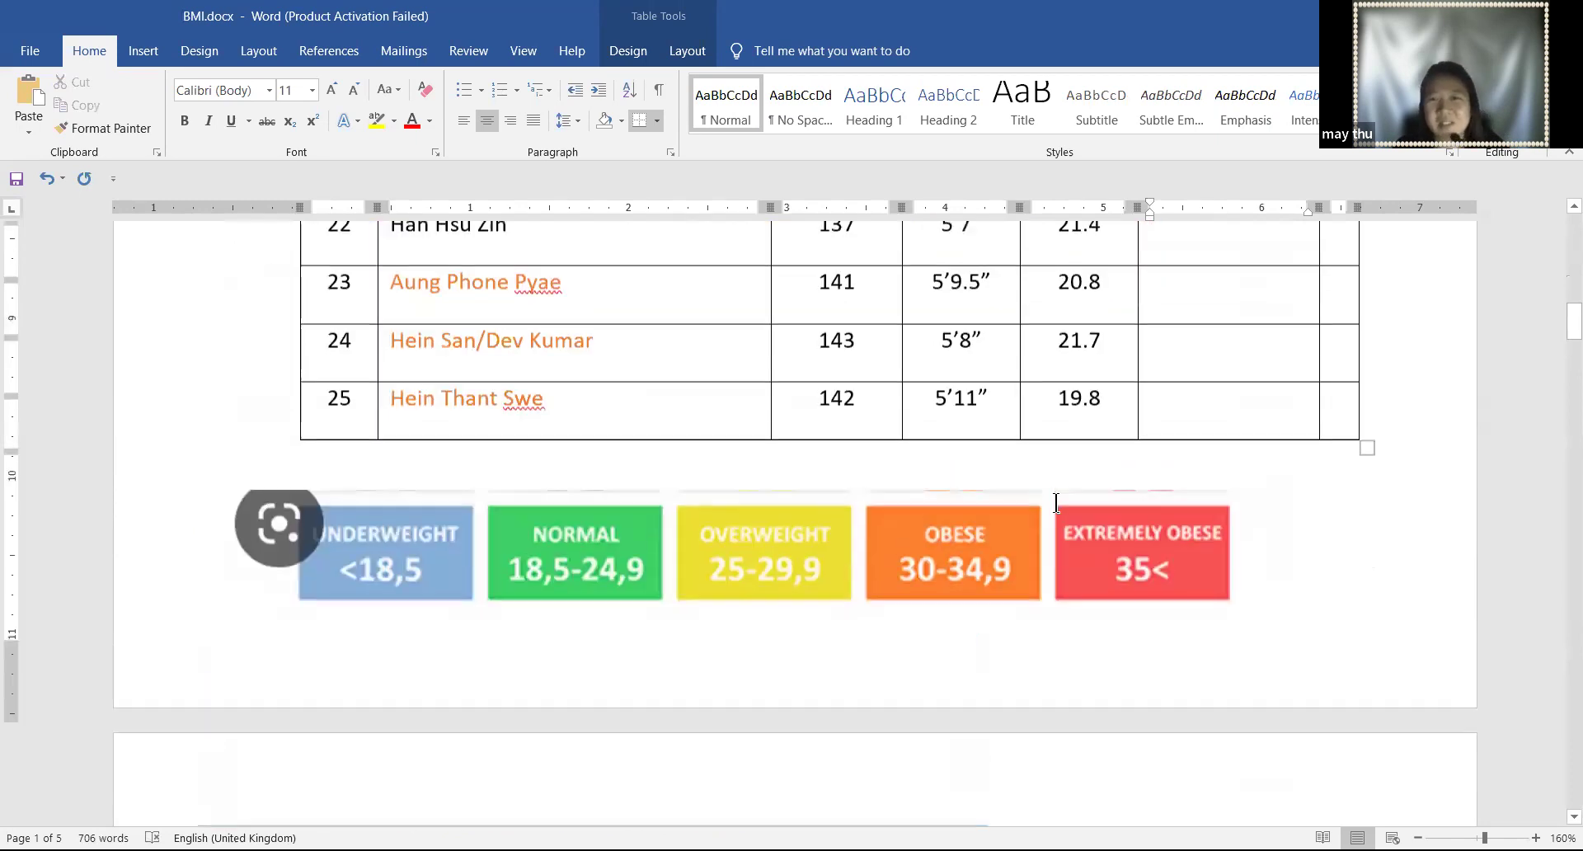
scroll(1056, 502, "up", 5)
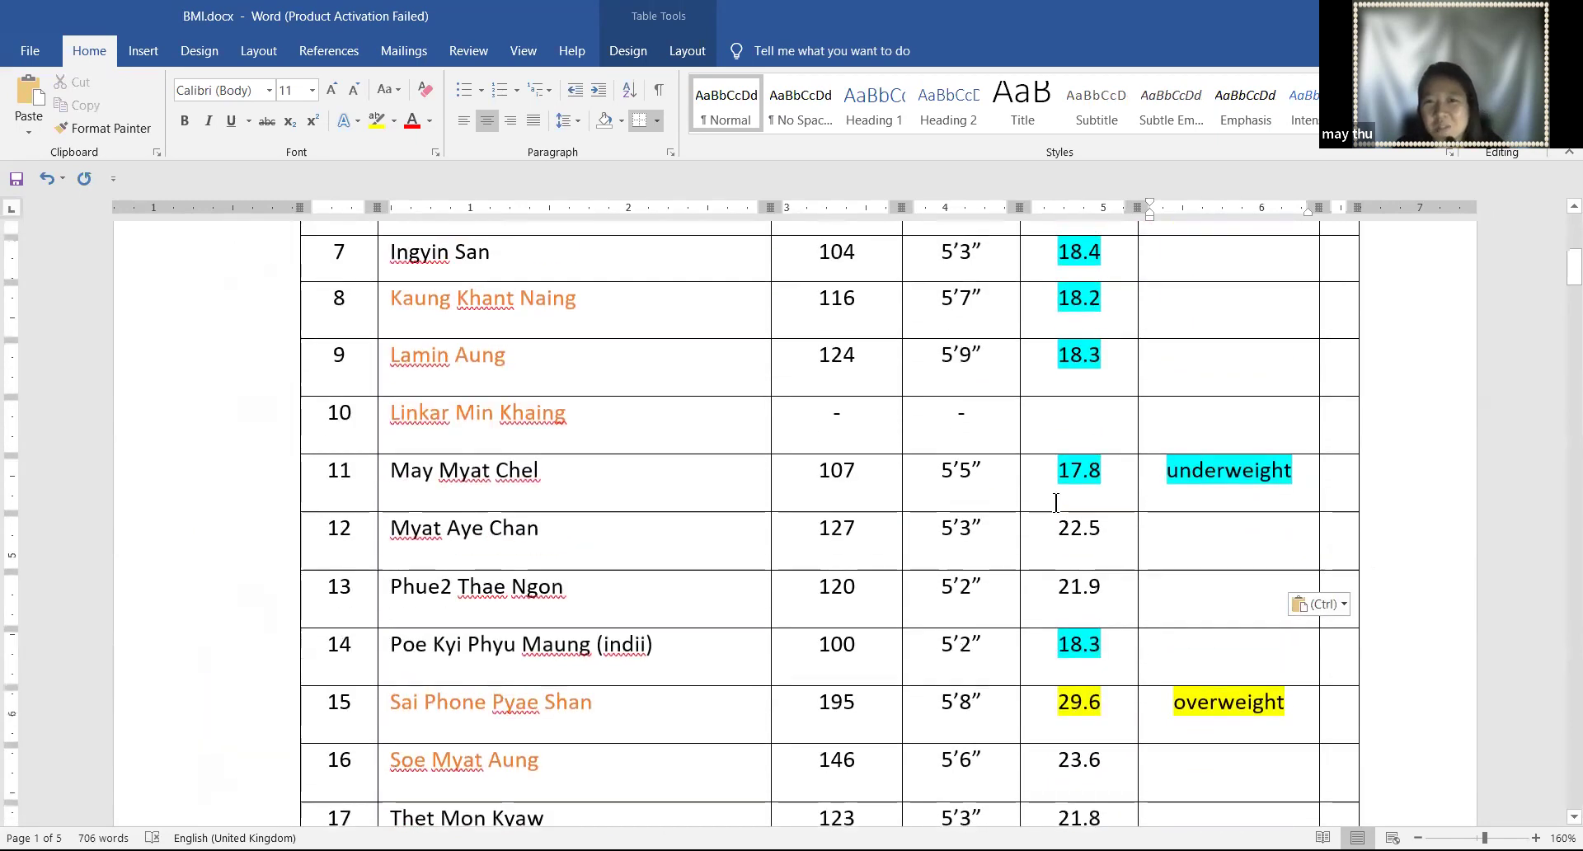
left_click(1179, 296)
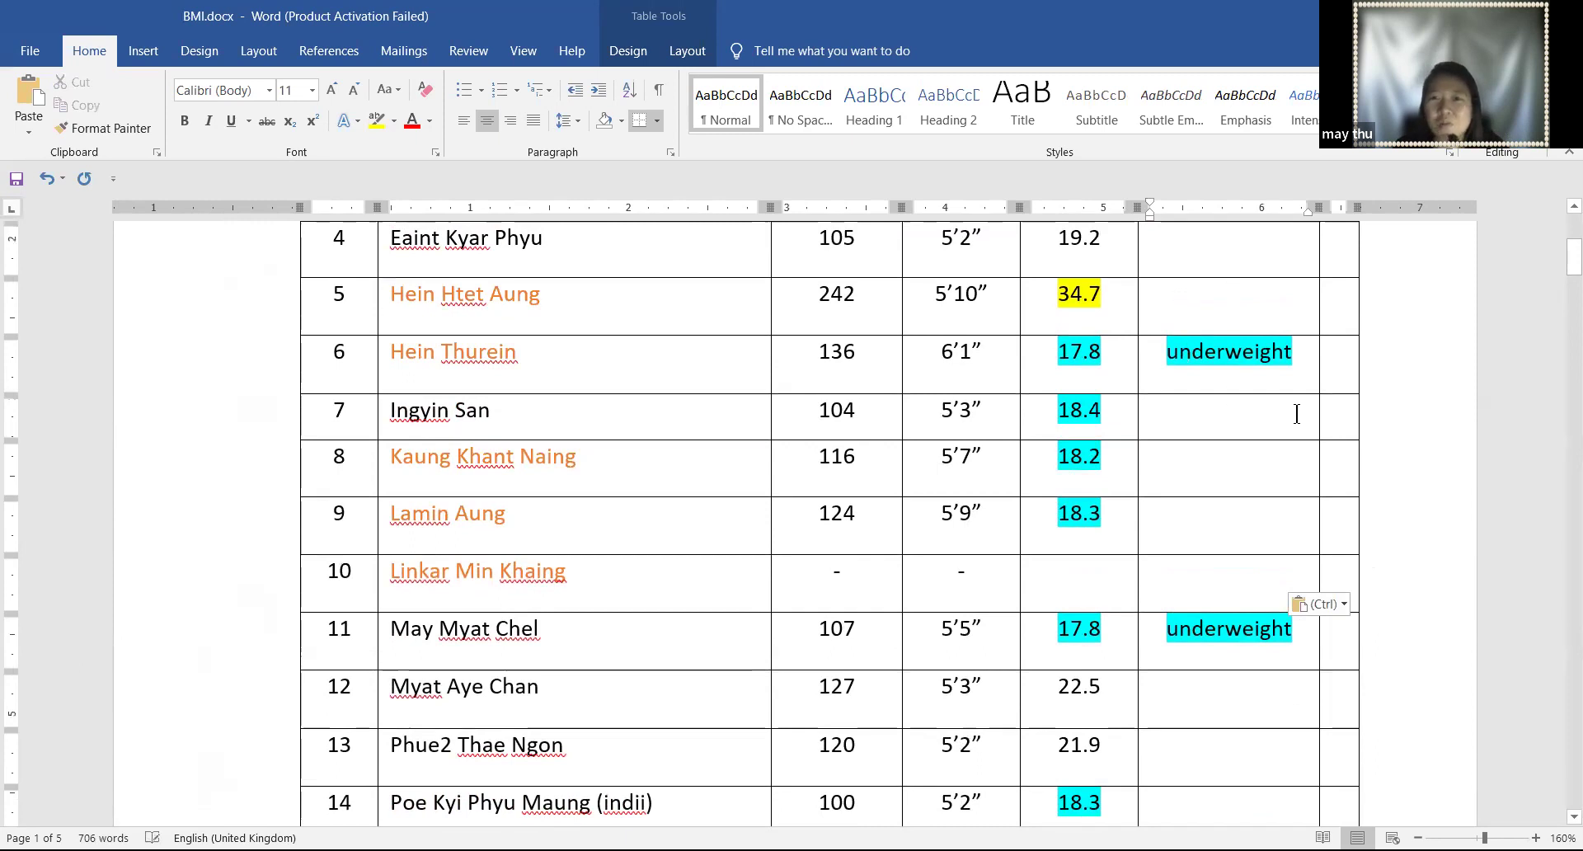
type("obese")
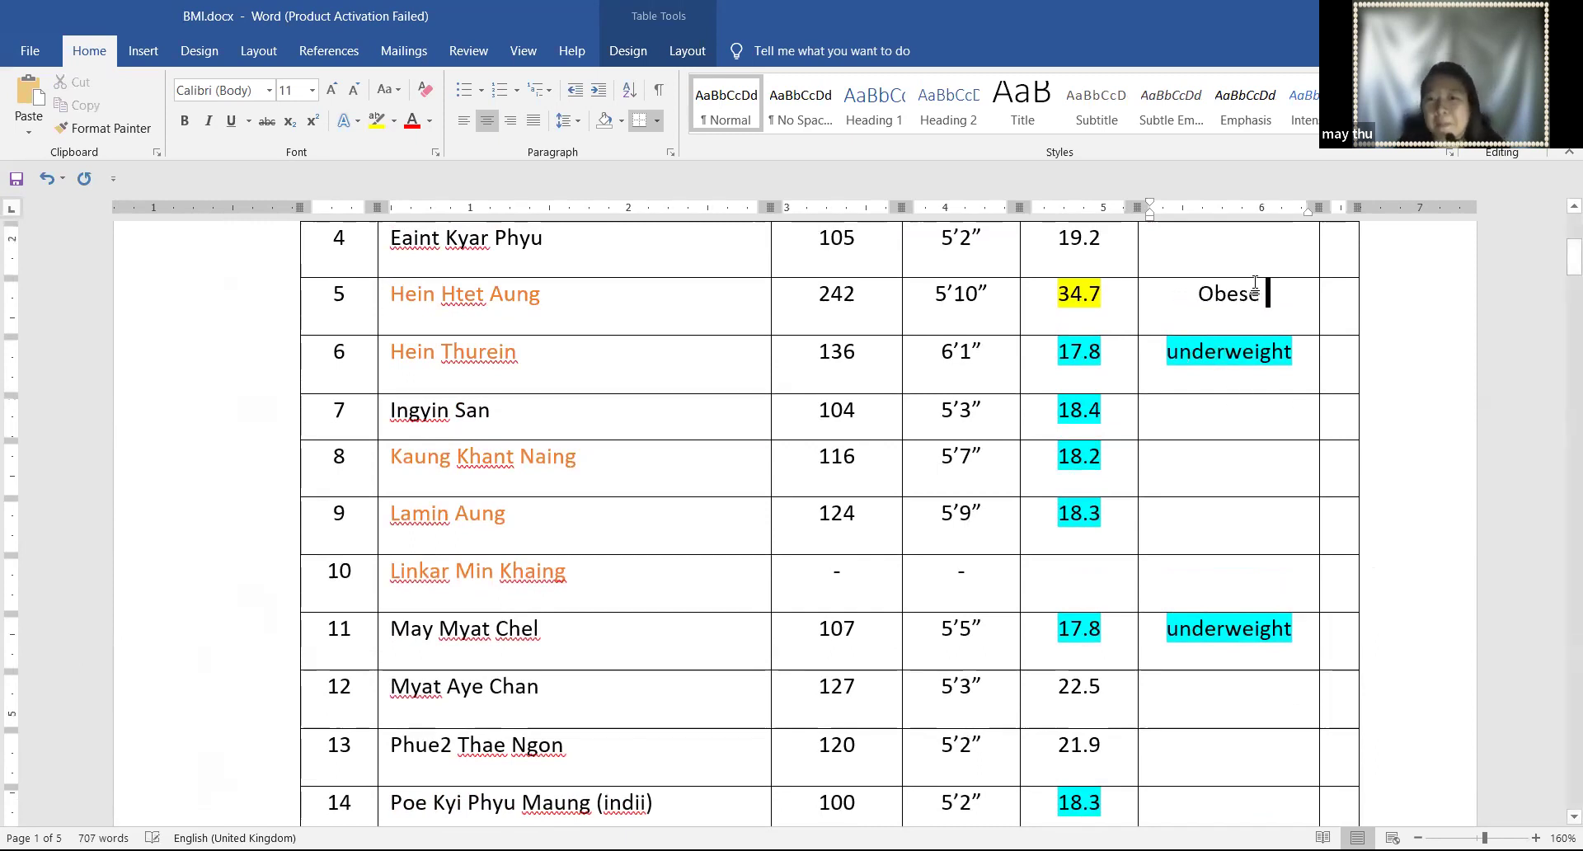
Highlight both the "Obese" remark and the BMI value in row 5 in pink
left_click_drag(1268, 295, 1187, 293)
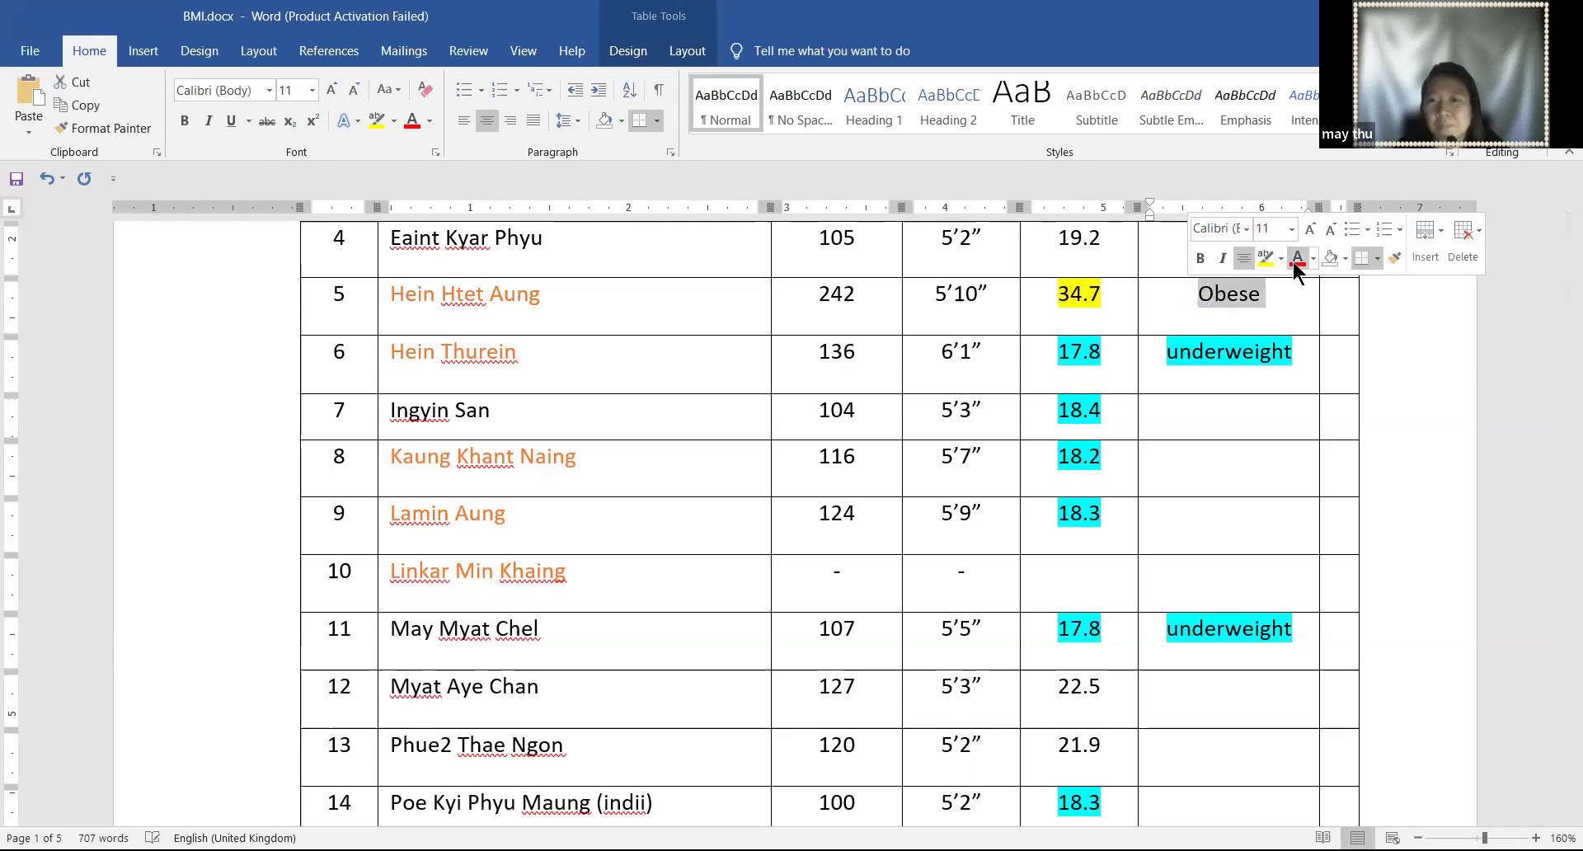
left_click(1281, 258)
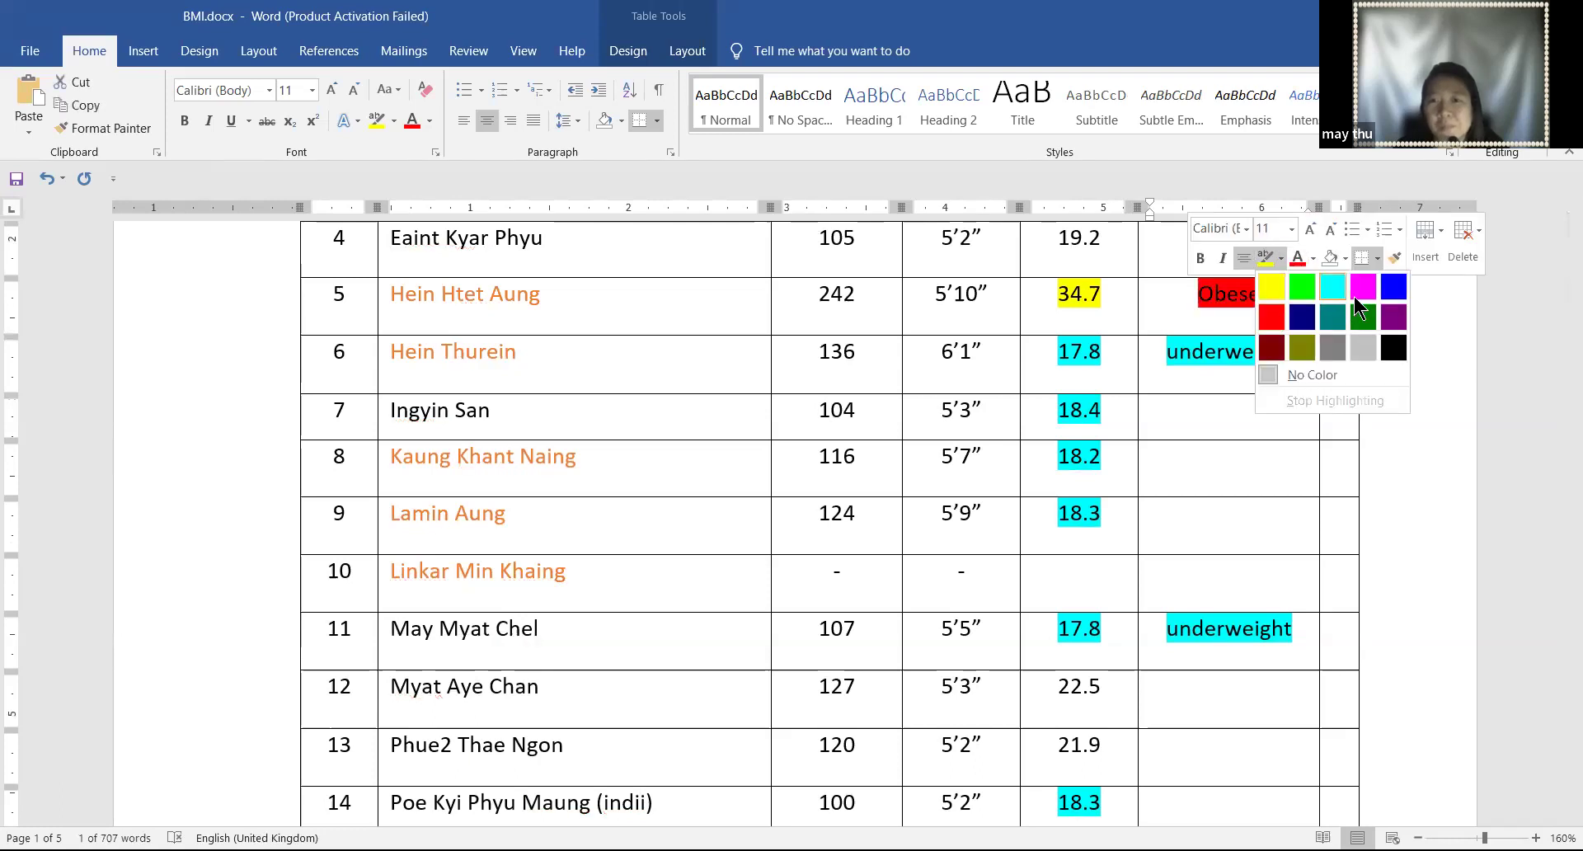
left_click(1363, 286)
left_click_drag(1110, 294, 1054, 294)
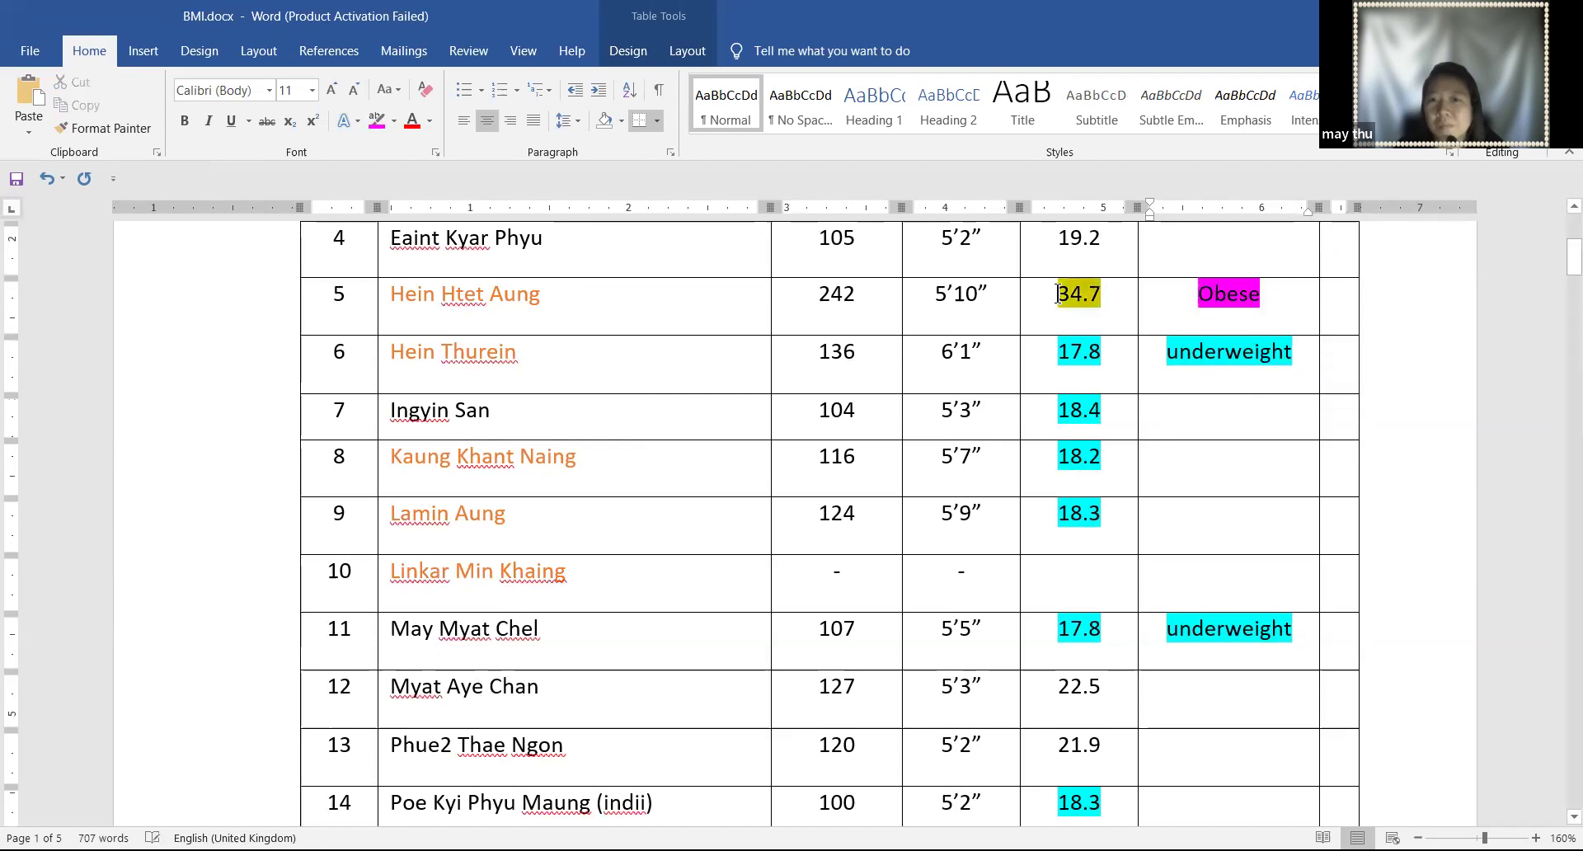
left_click(1137, 261)
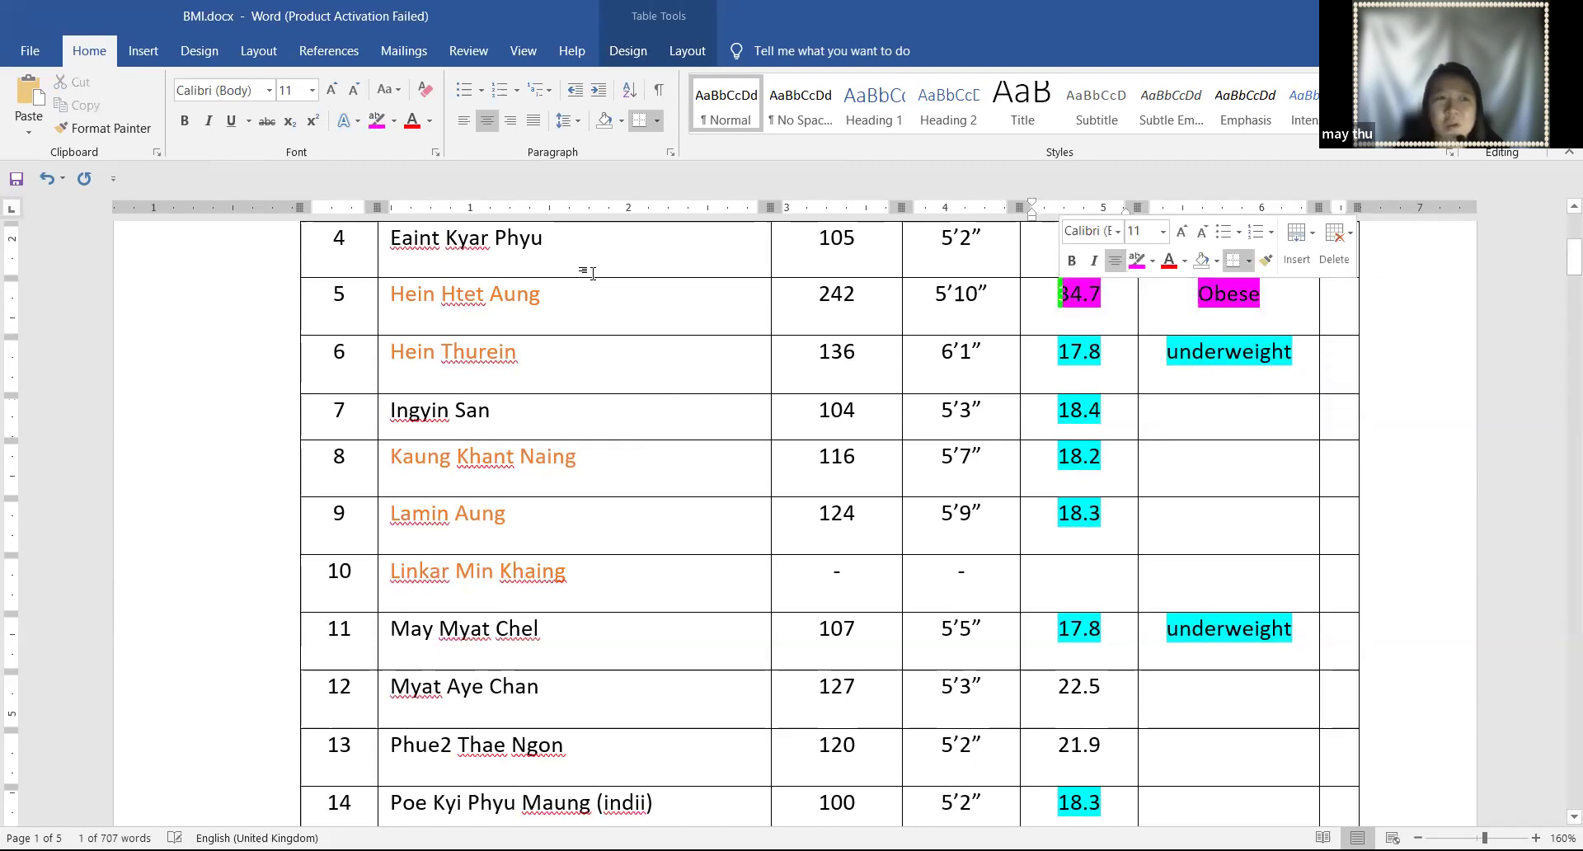
Compare the BMI value in row 5 with the obese and extremely obese ranges in the chart below the table
scroll(788, 560, "down", 8)
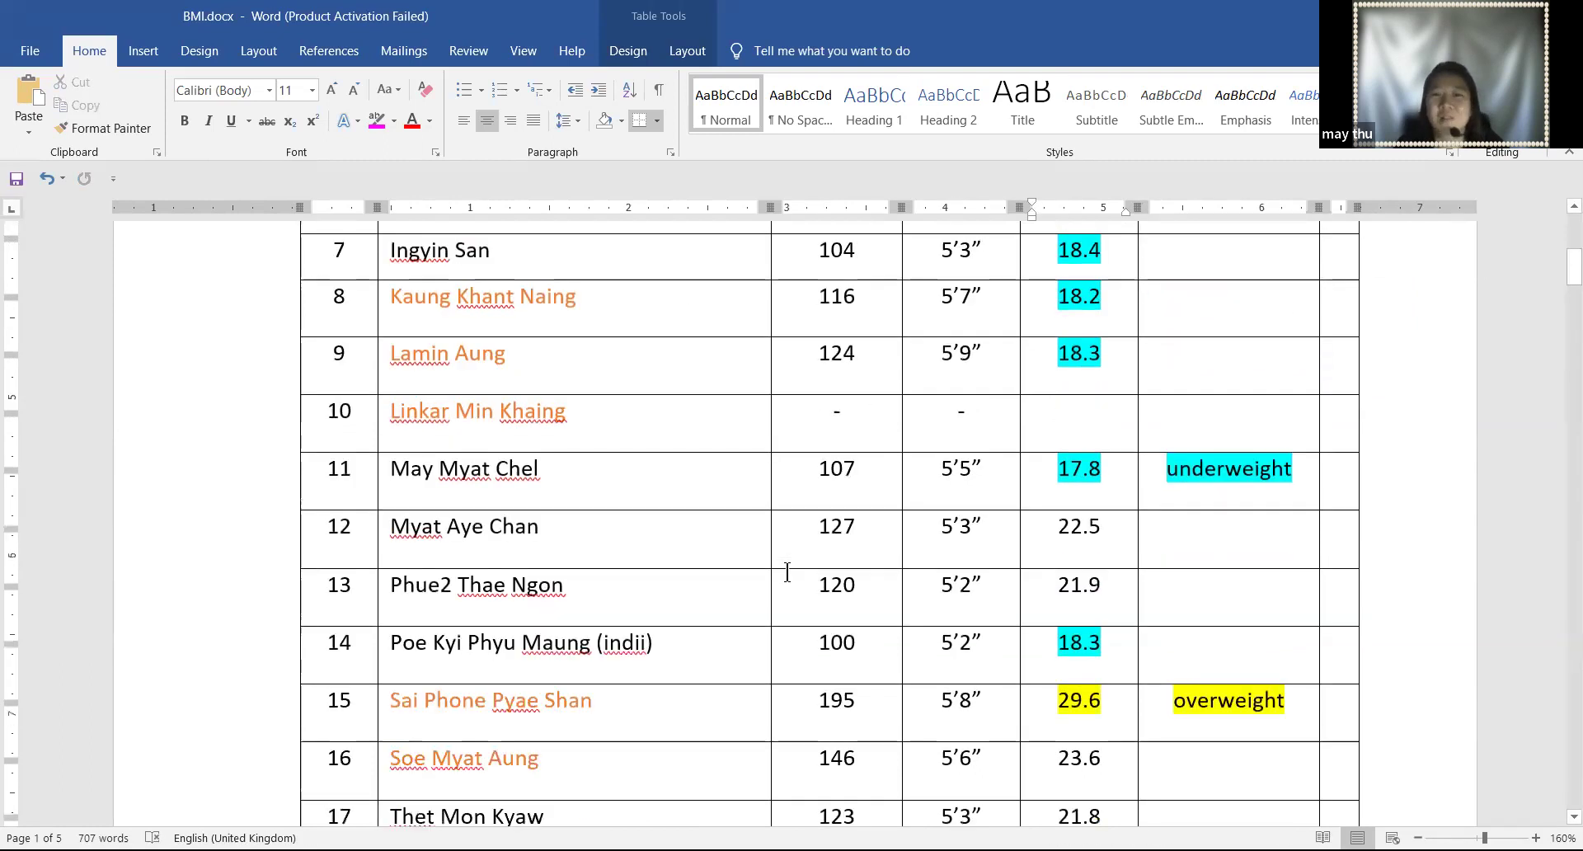
scroll(759, 580, "down", 5)
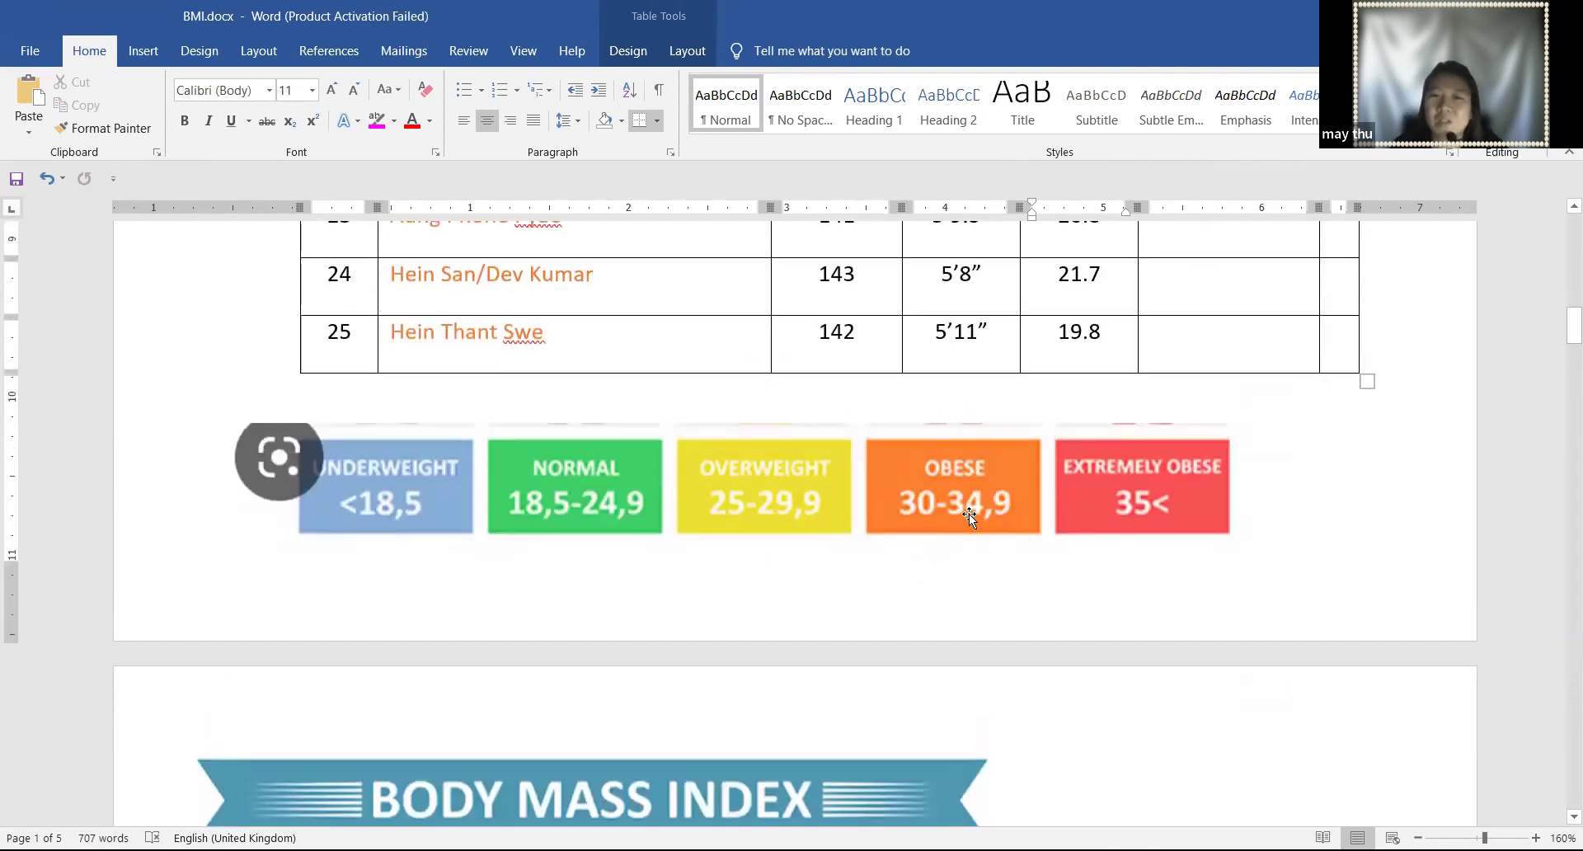
scroll(983, 518, "up", 1)
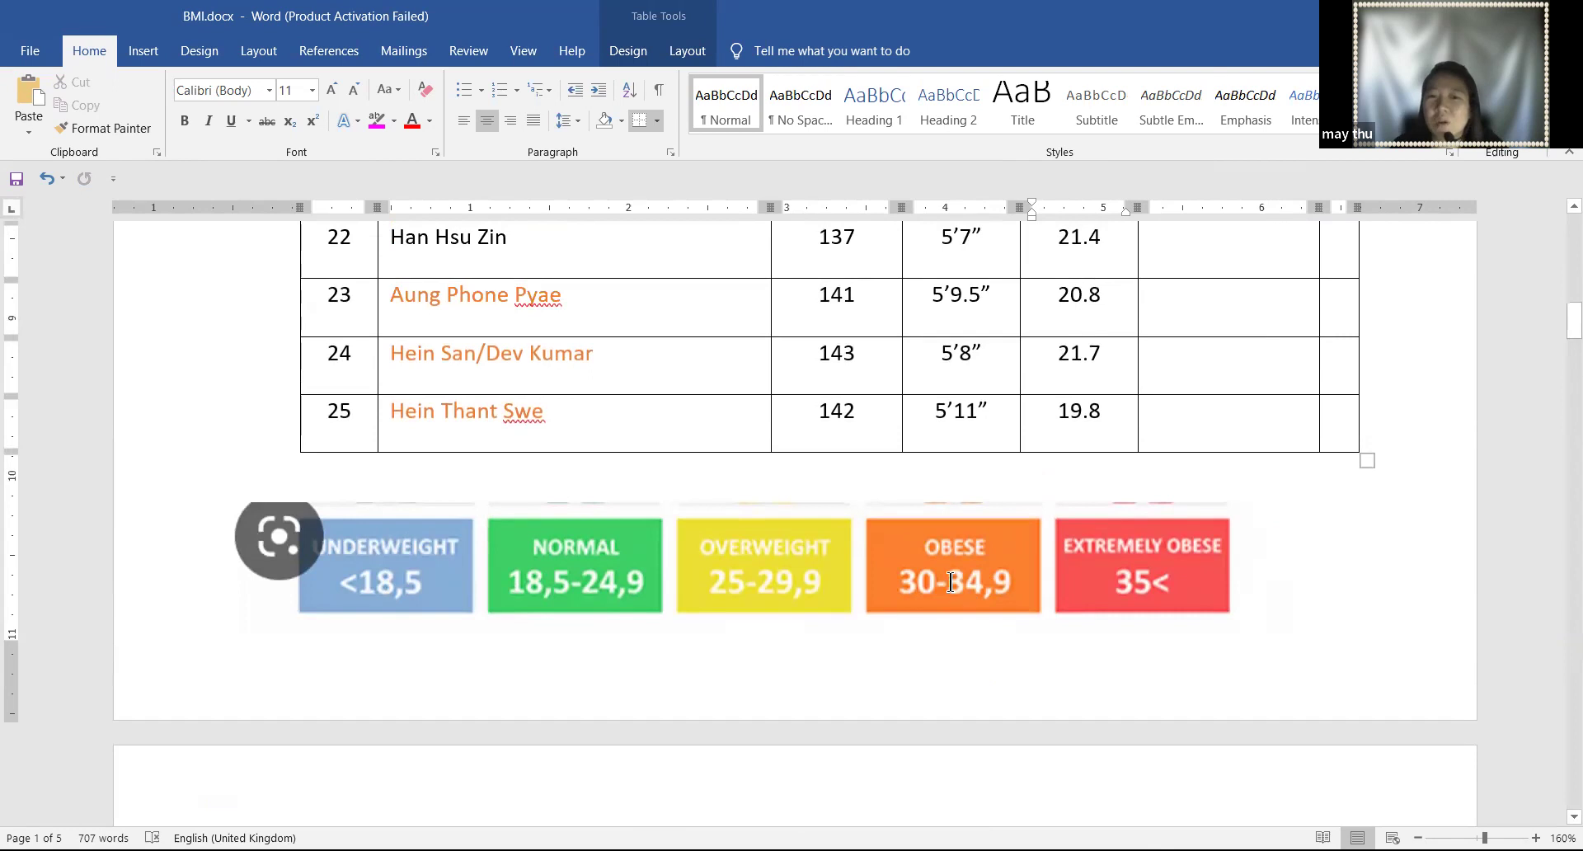
scroll(966, 581, "up", 7)
scroll(949, 573, "up", 4)
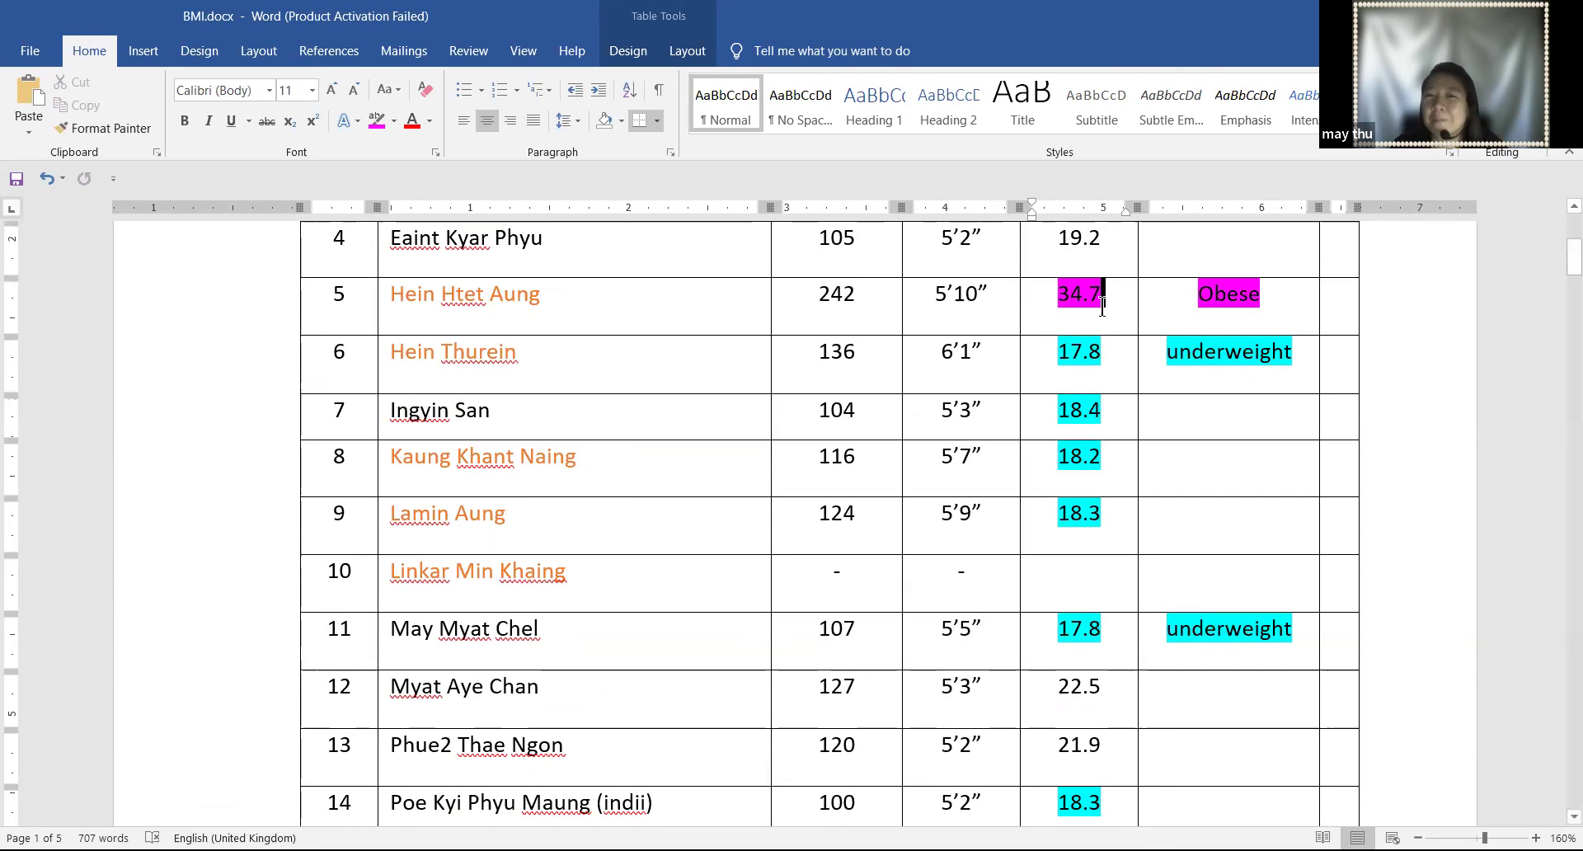
scroll(1072, 371, "down", 15)
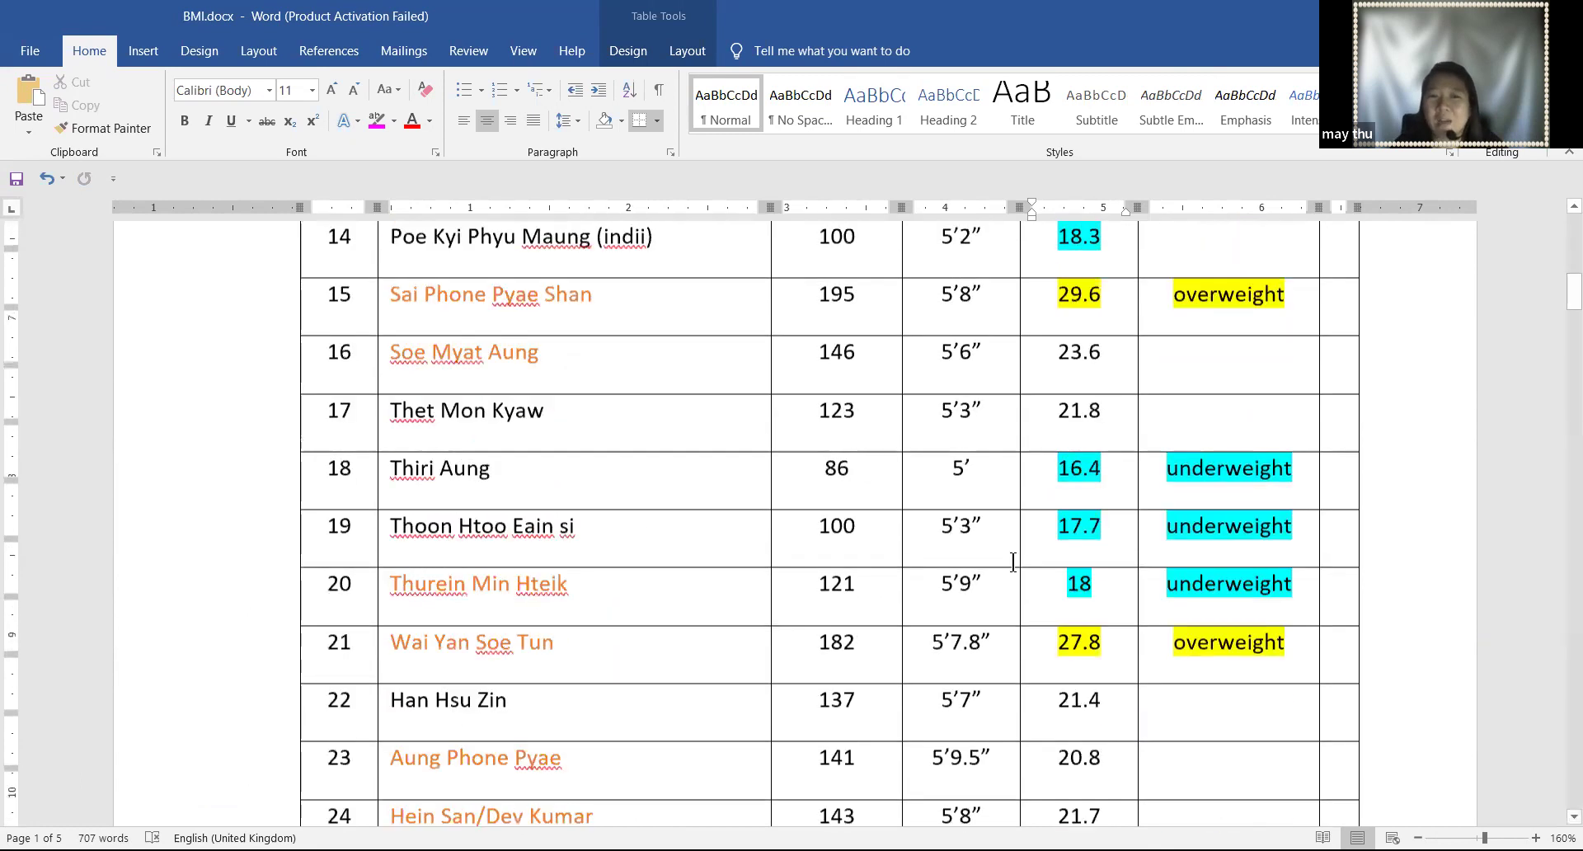
scroll(1000, 475, "down", 1)
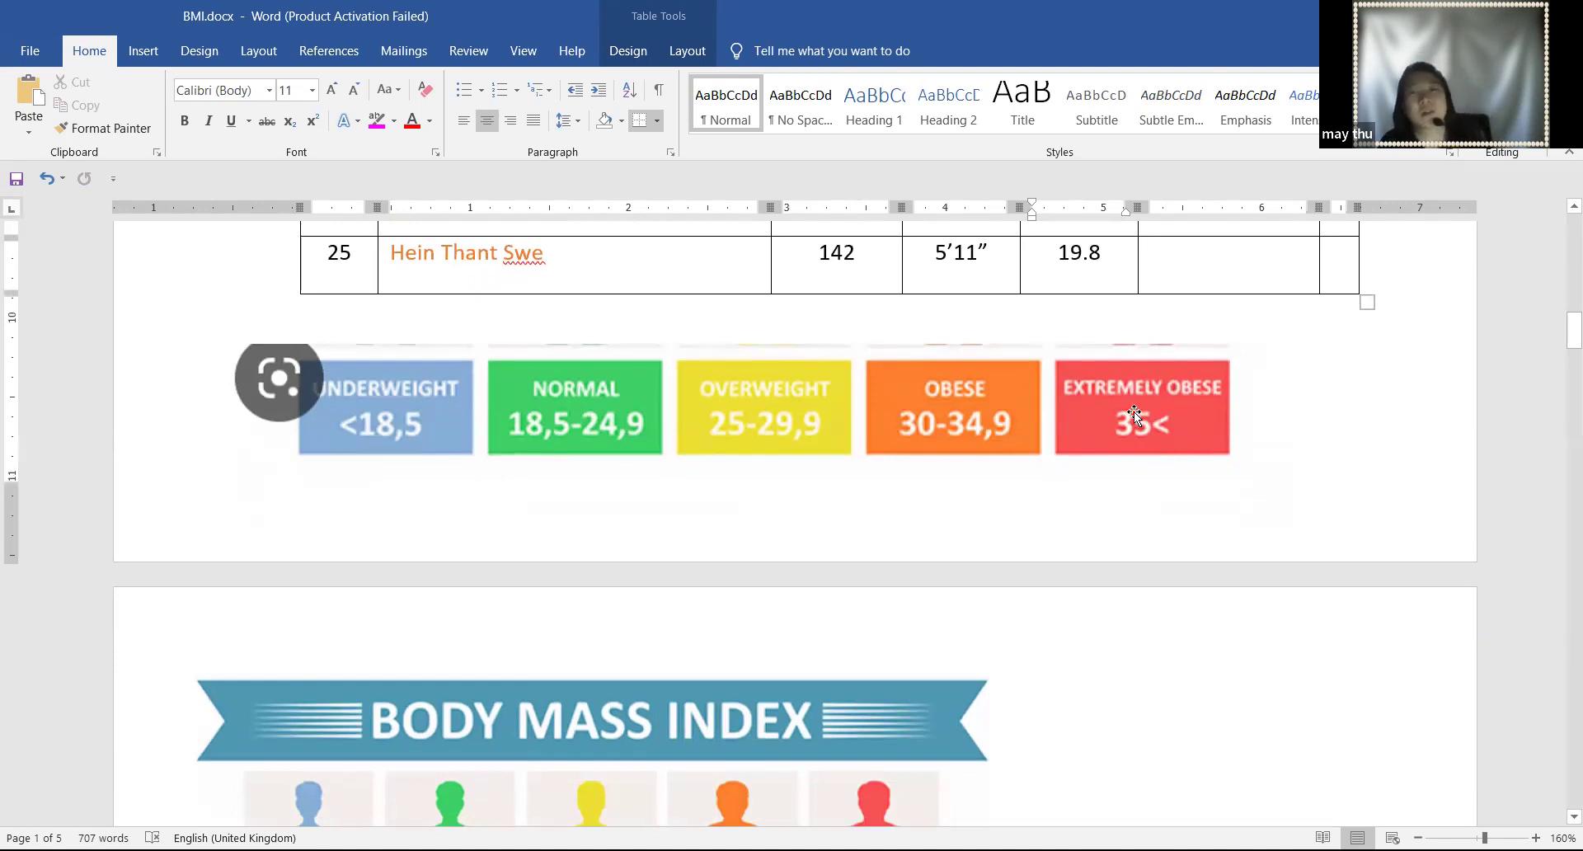
scroll(1129, 417, "up", 15)
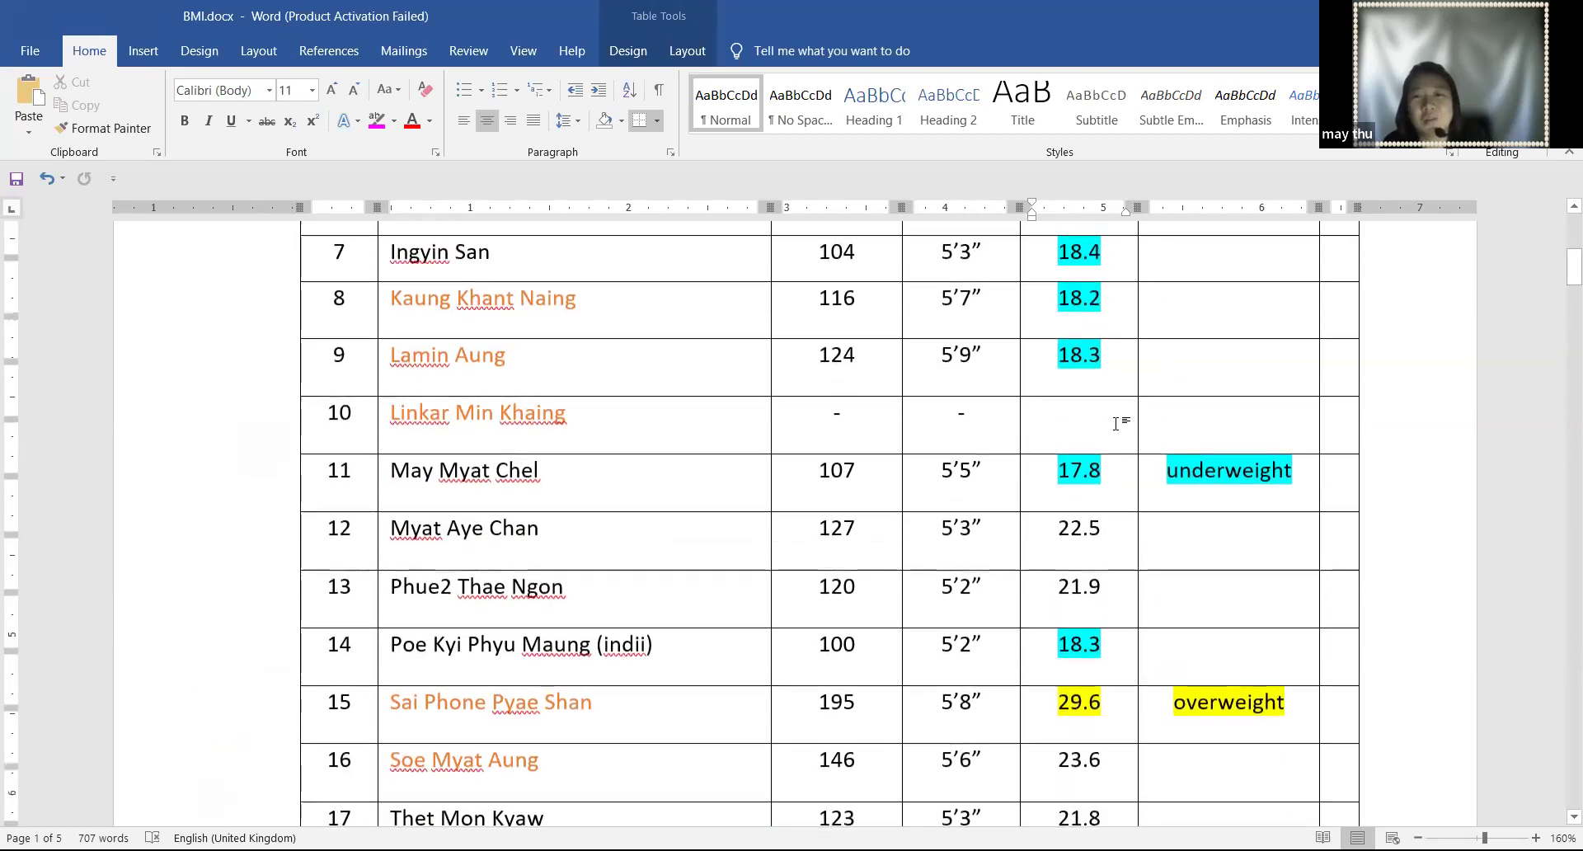
scroll(1116, 423, "up", 5)
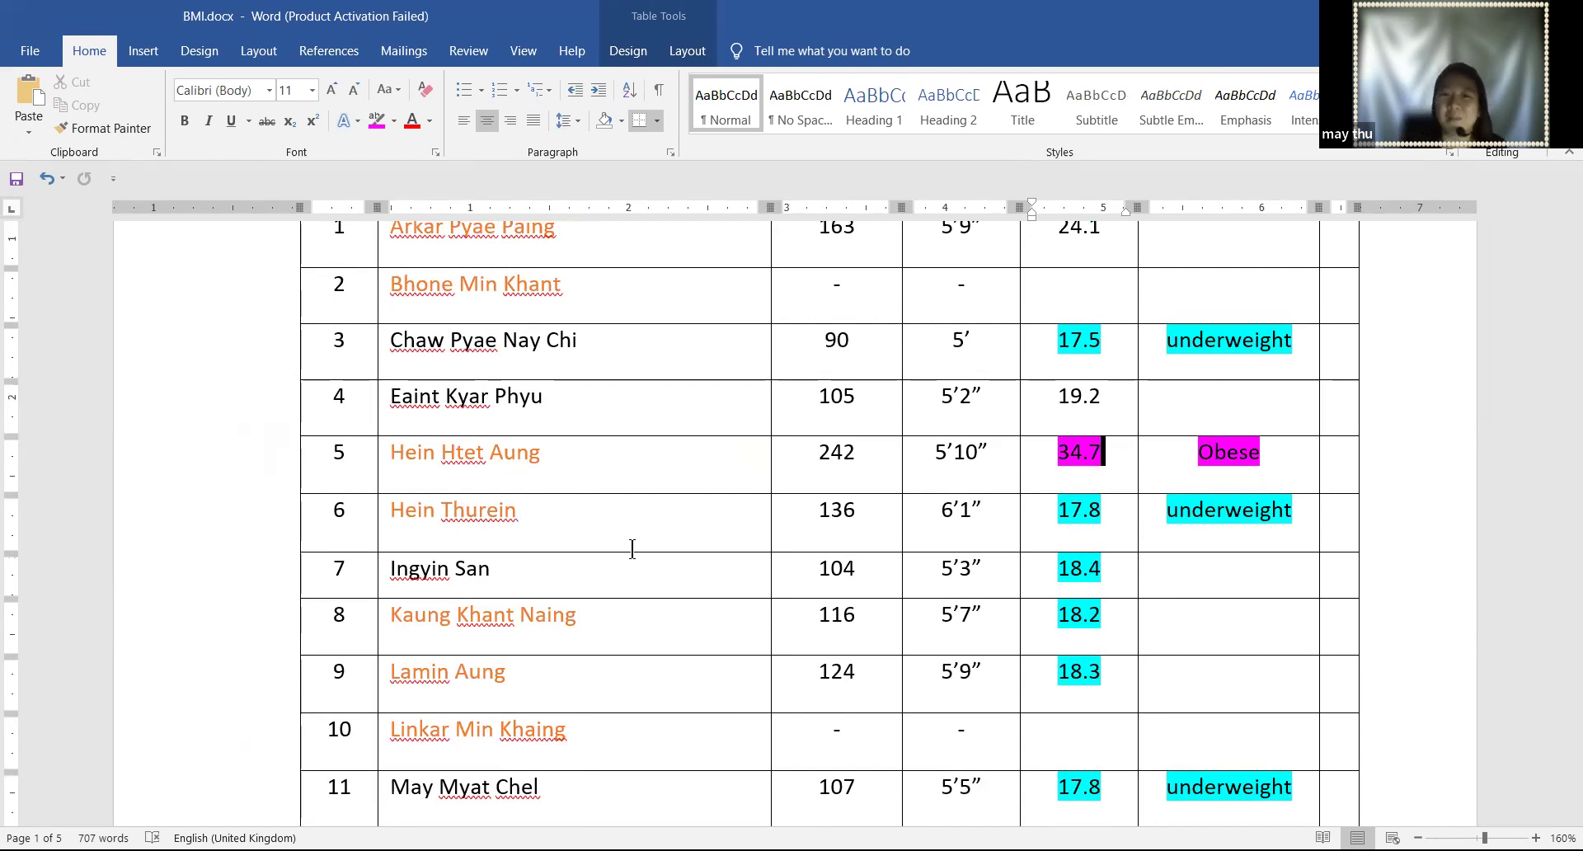
scroll(890, 607, "up", 1)
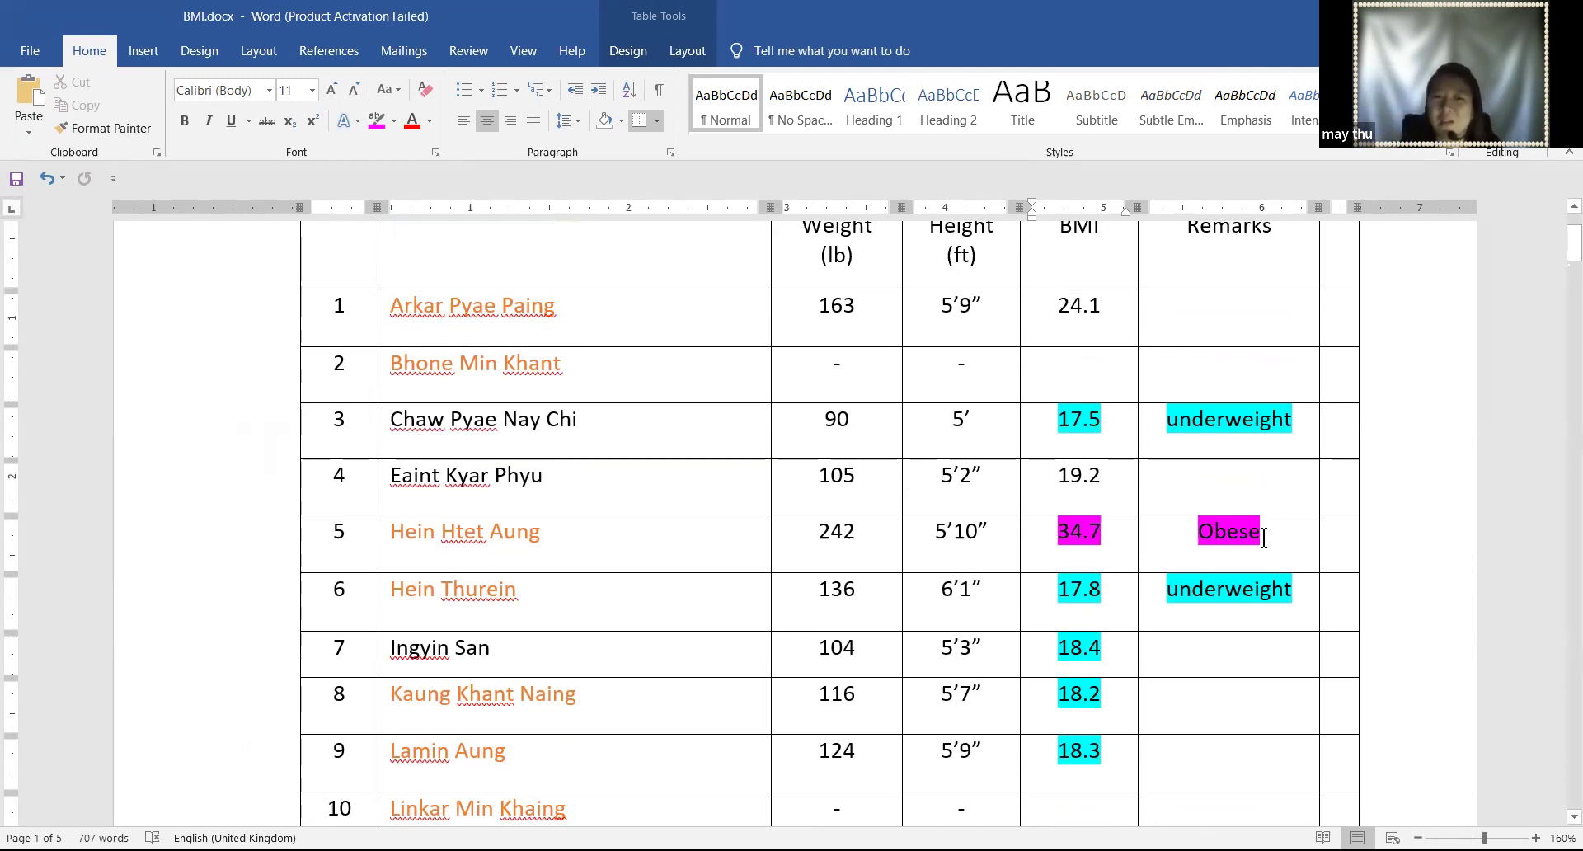
left_click(1267, 530)
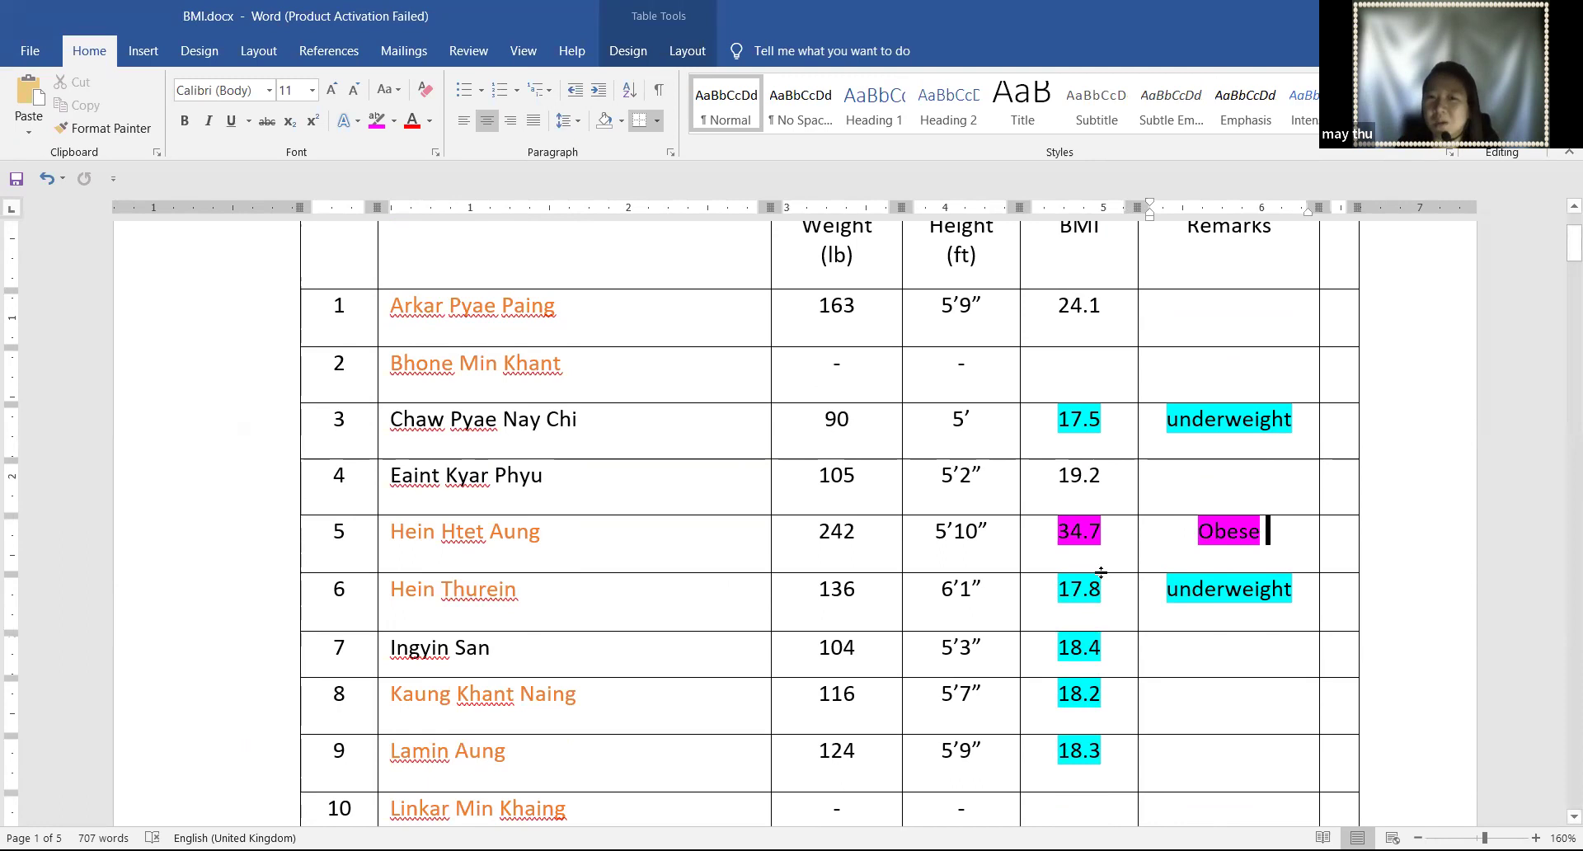
Recheck the extremely obese range in the chart, and select the BMI value and remark in row 5 for review
scroll(1101, 571, "down", 5)
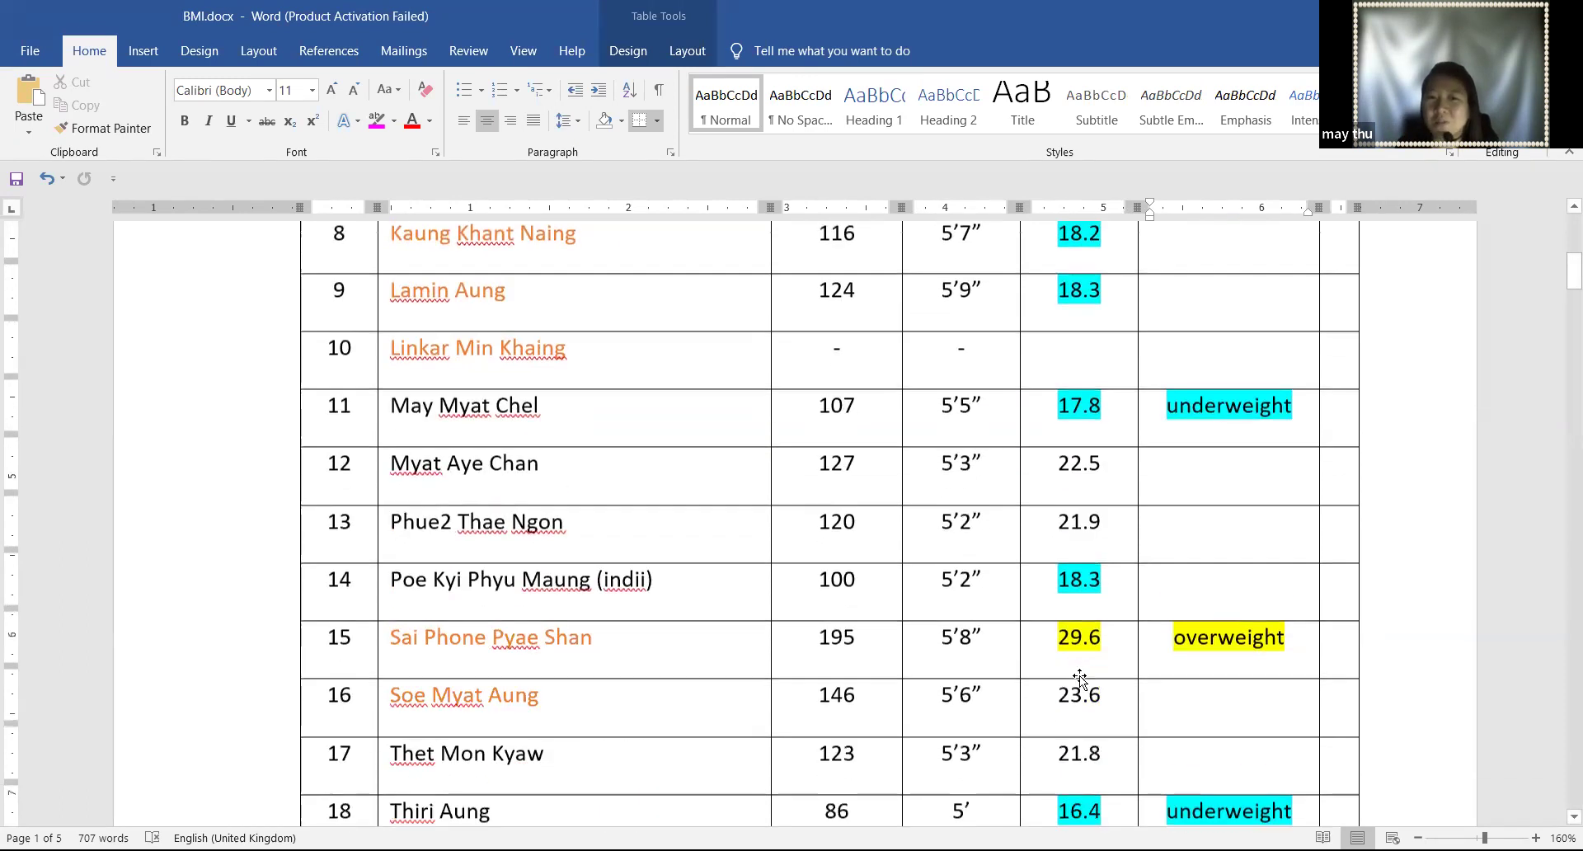
scroll(1079, 677, "down", 12)
scroll(1021, 547, "up", 4)
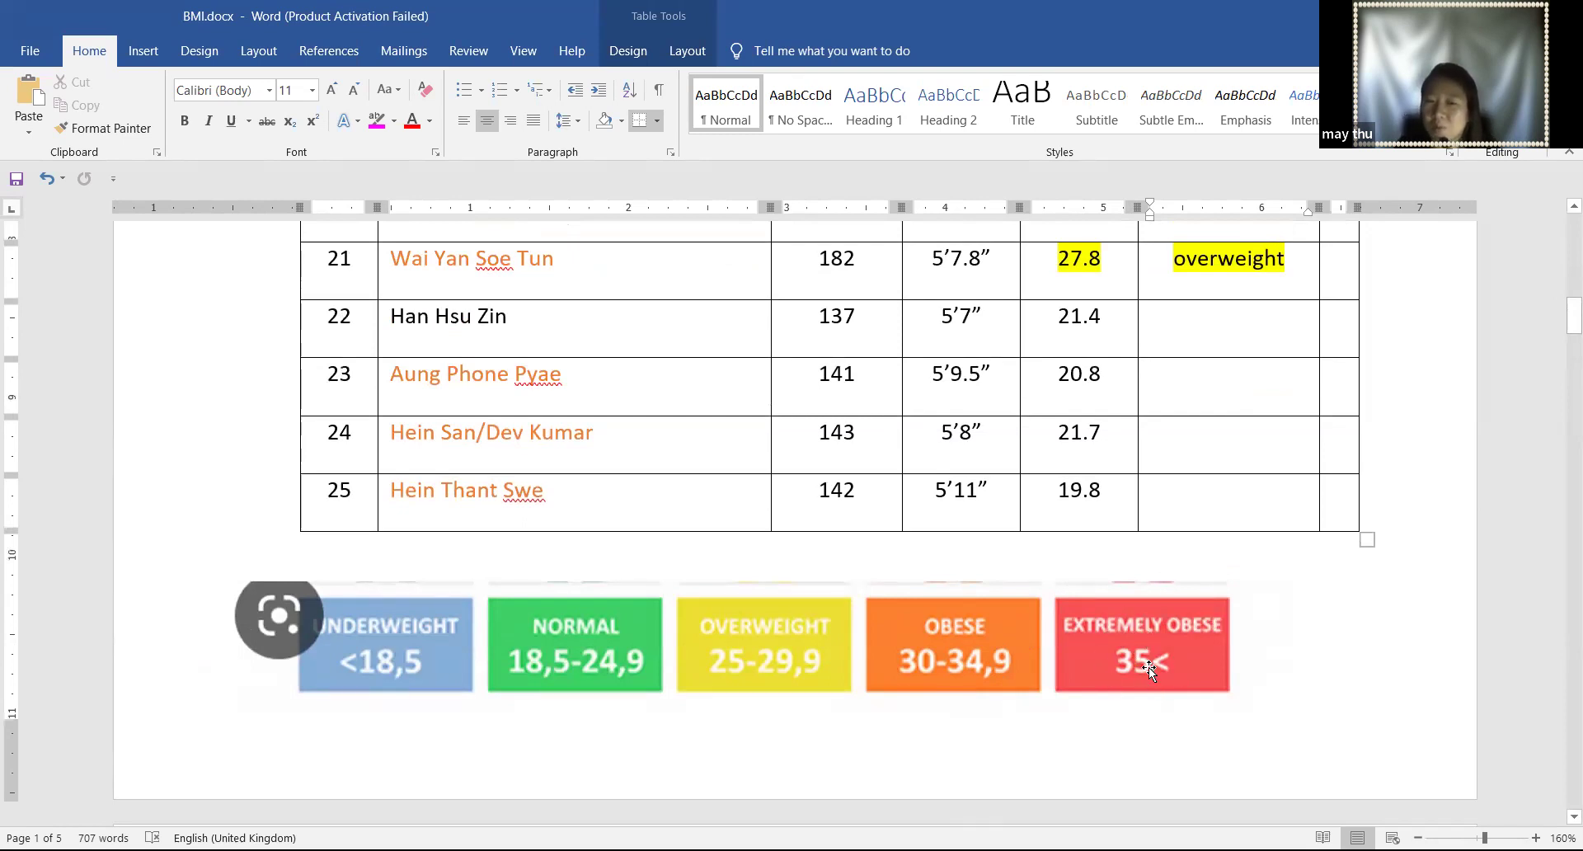
scroll(1149, 670, "up", 10)
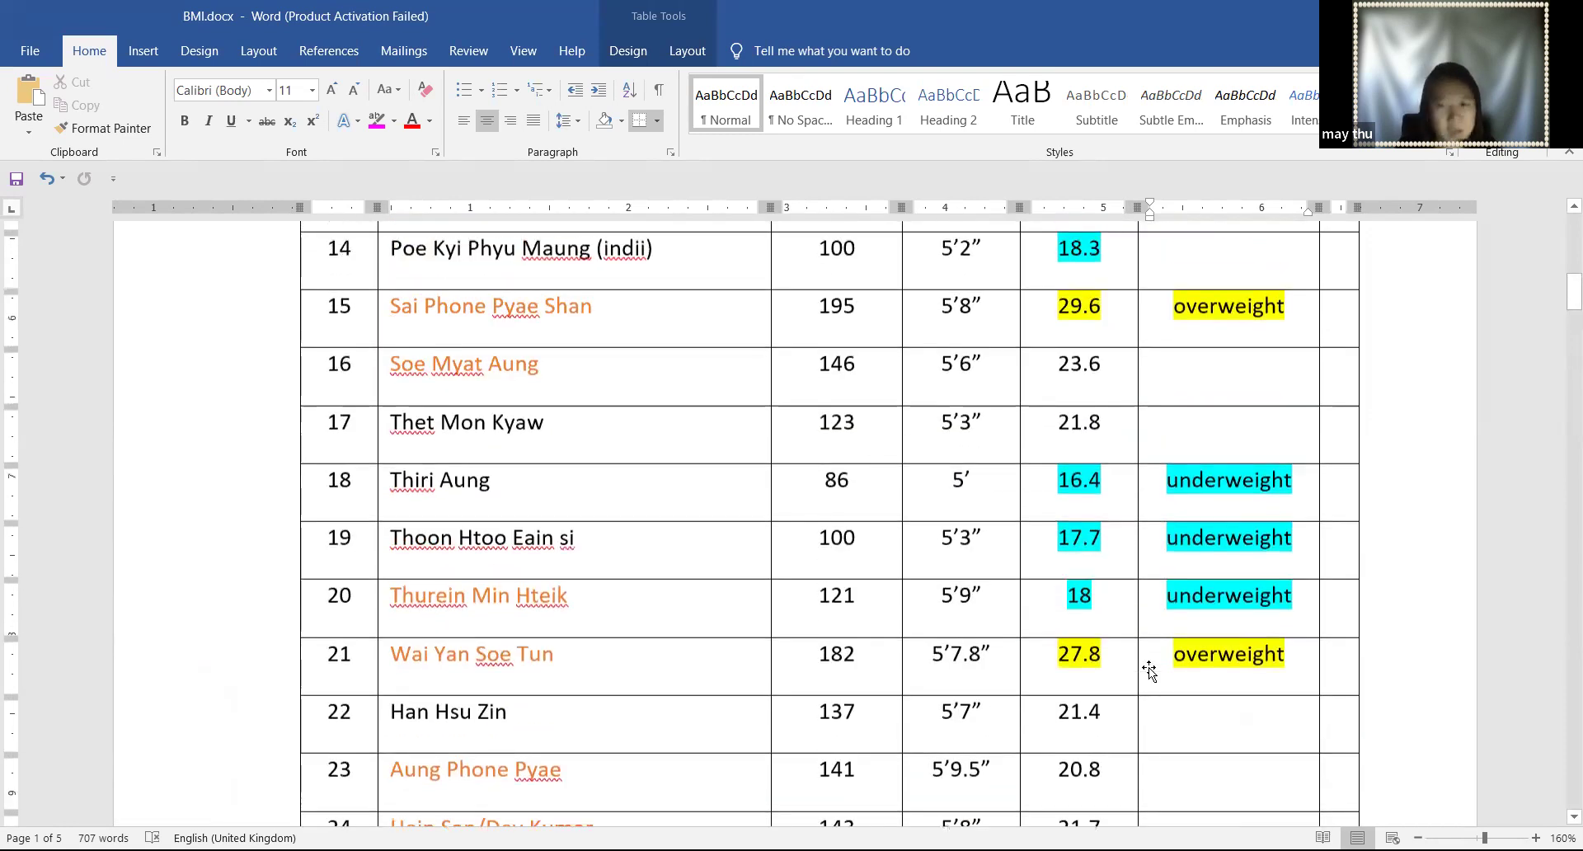
scroll(1149, 670, "up", 9)
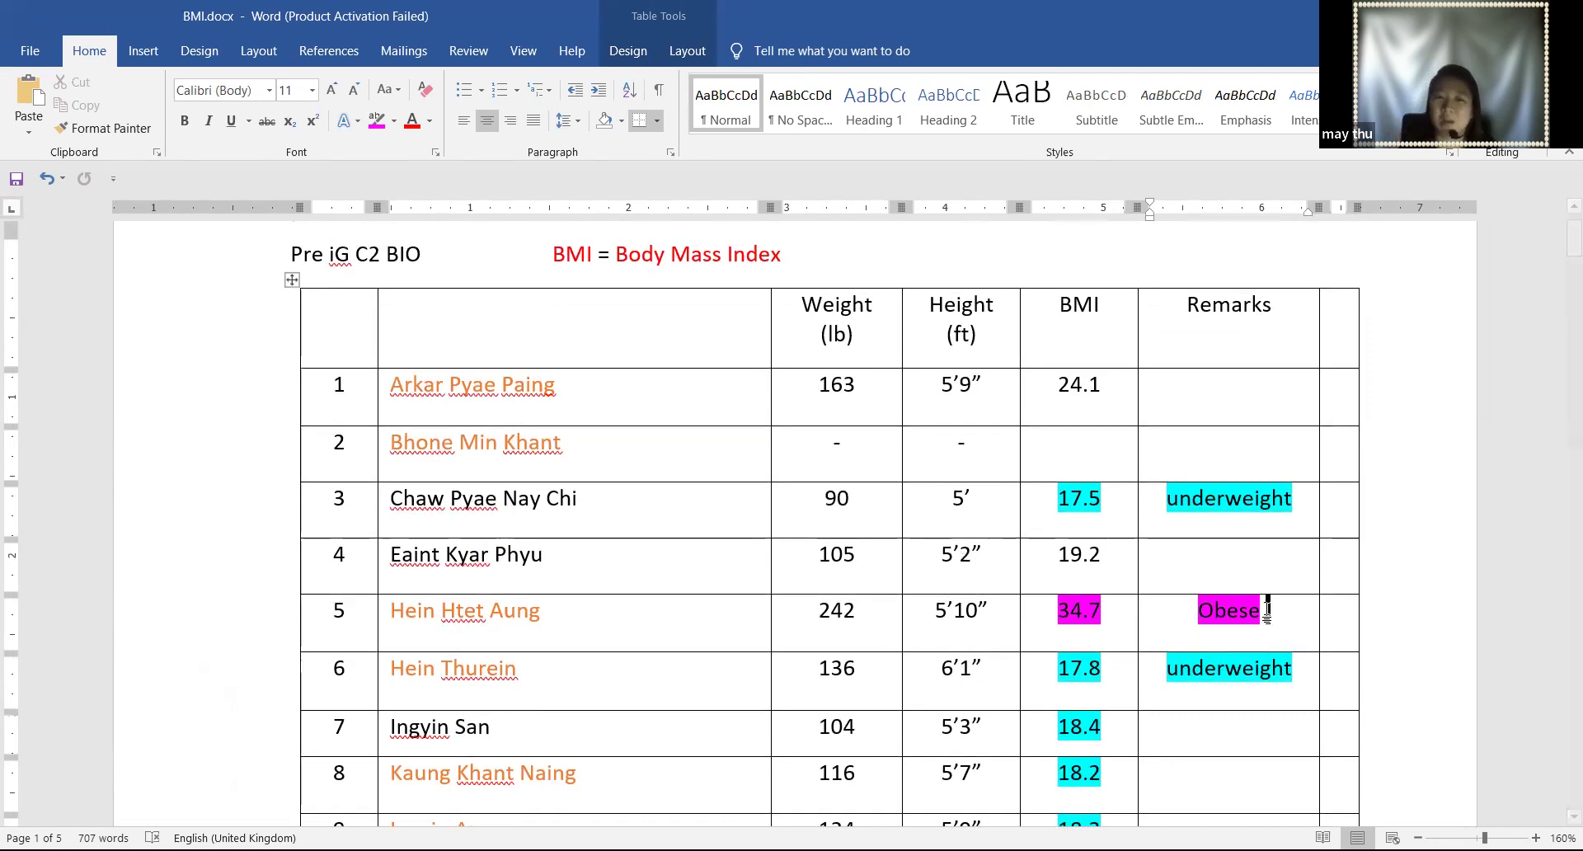
left_click_drag(1267, 610, 1067, 620)
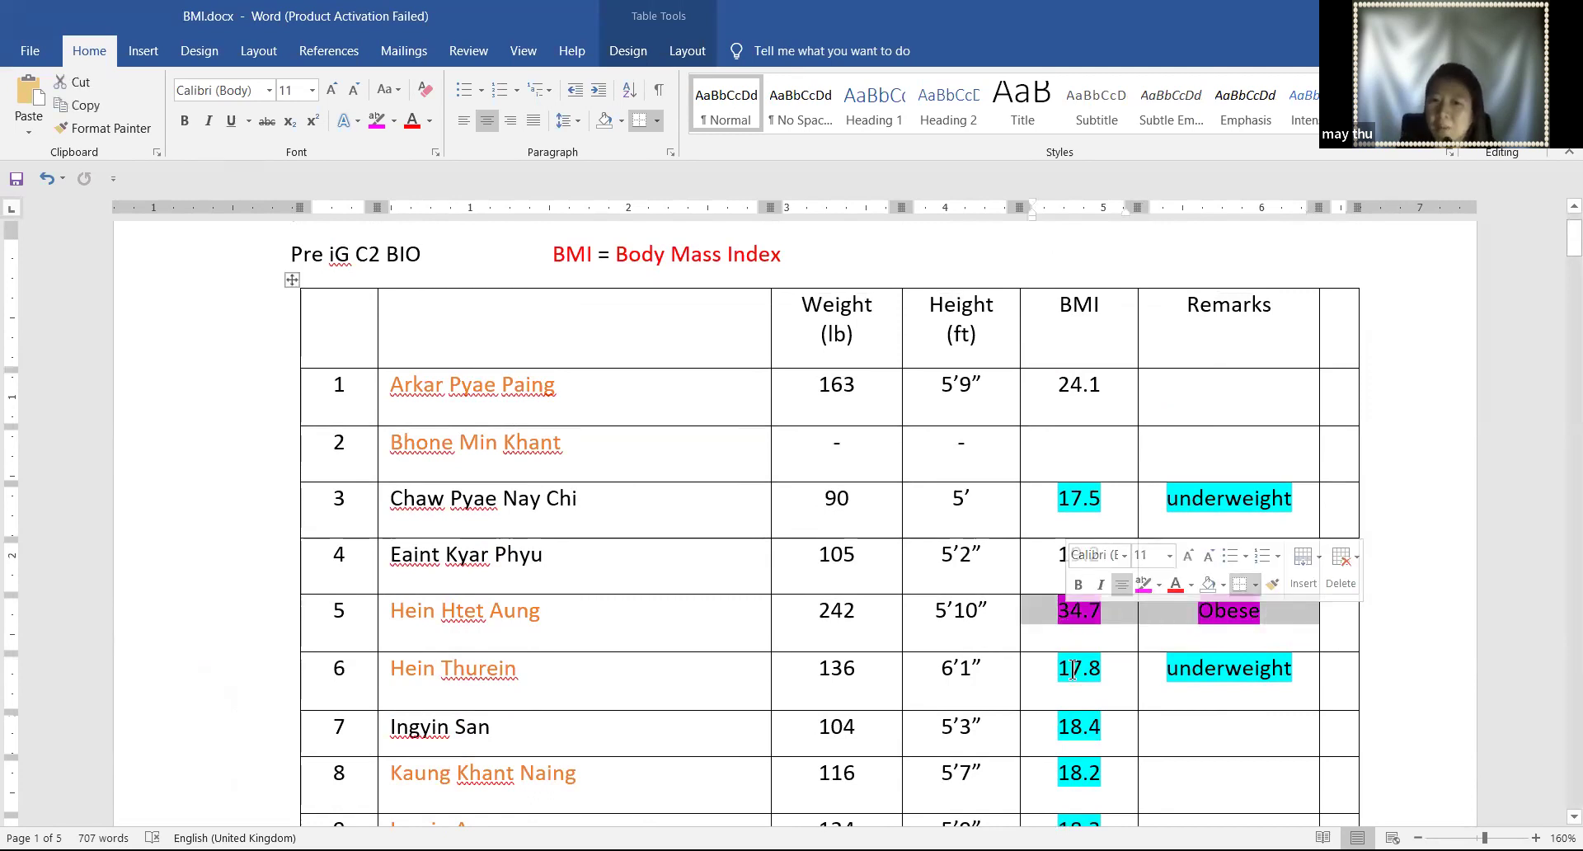
Examine the chart's overweight range and compare it with the yellow-highlighted BMI values in rows 15 and 21
scroll(1072, 669, "down", 15)
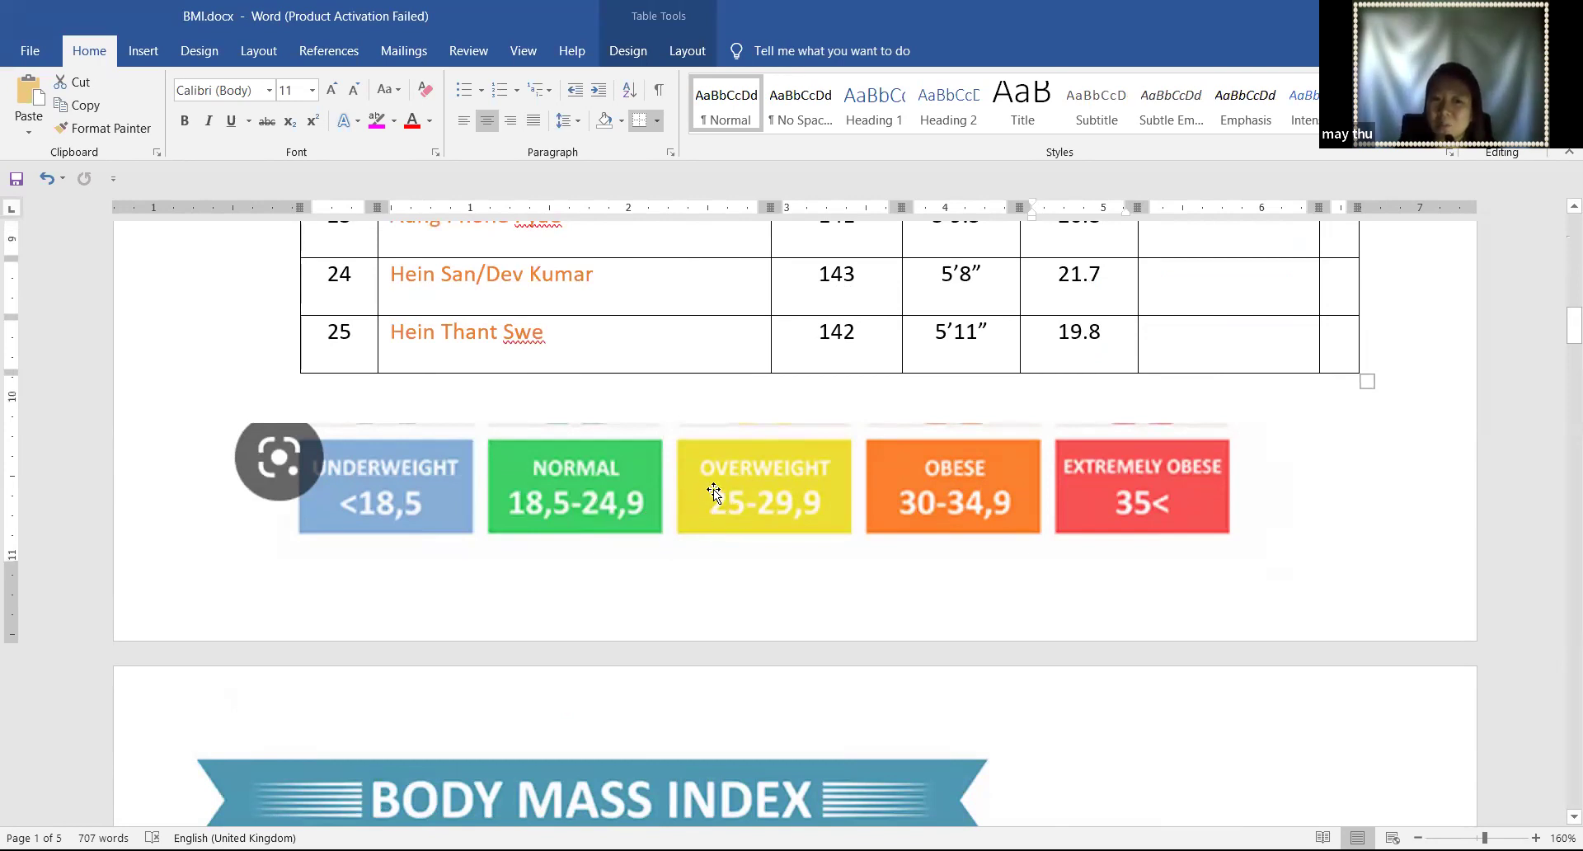
scroll(710, 507, "up", 2)
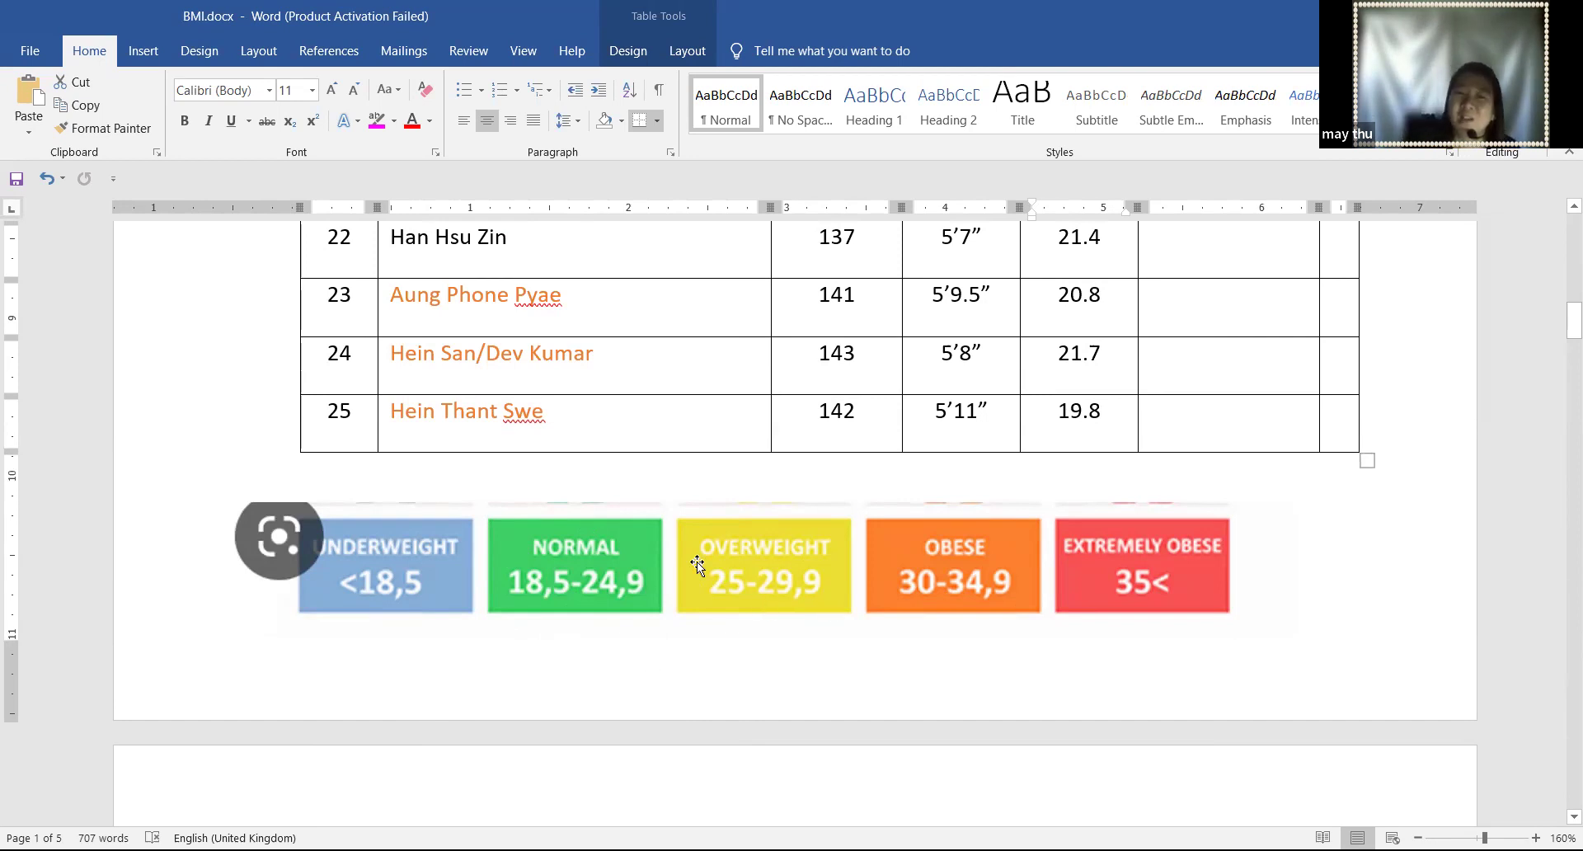
scroll(755, 631, "up", 5)
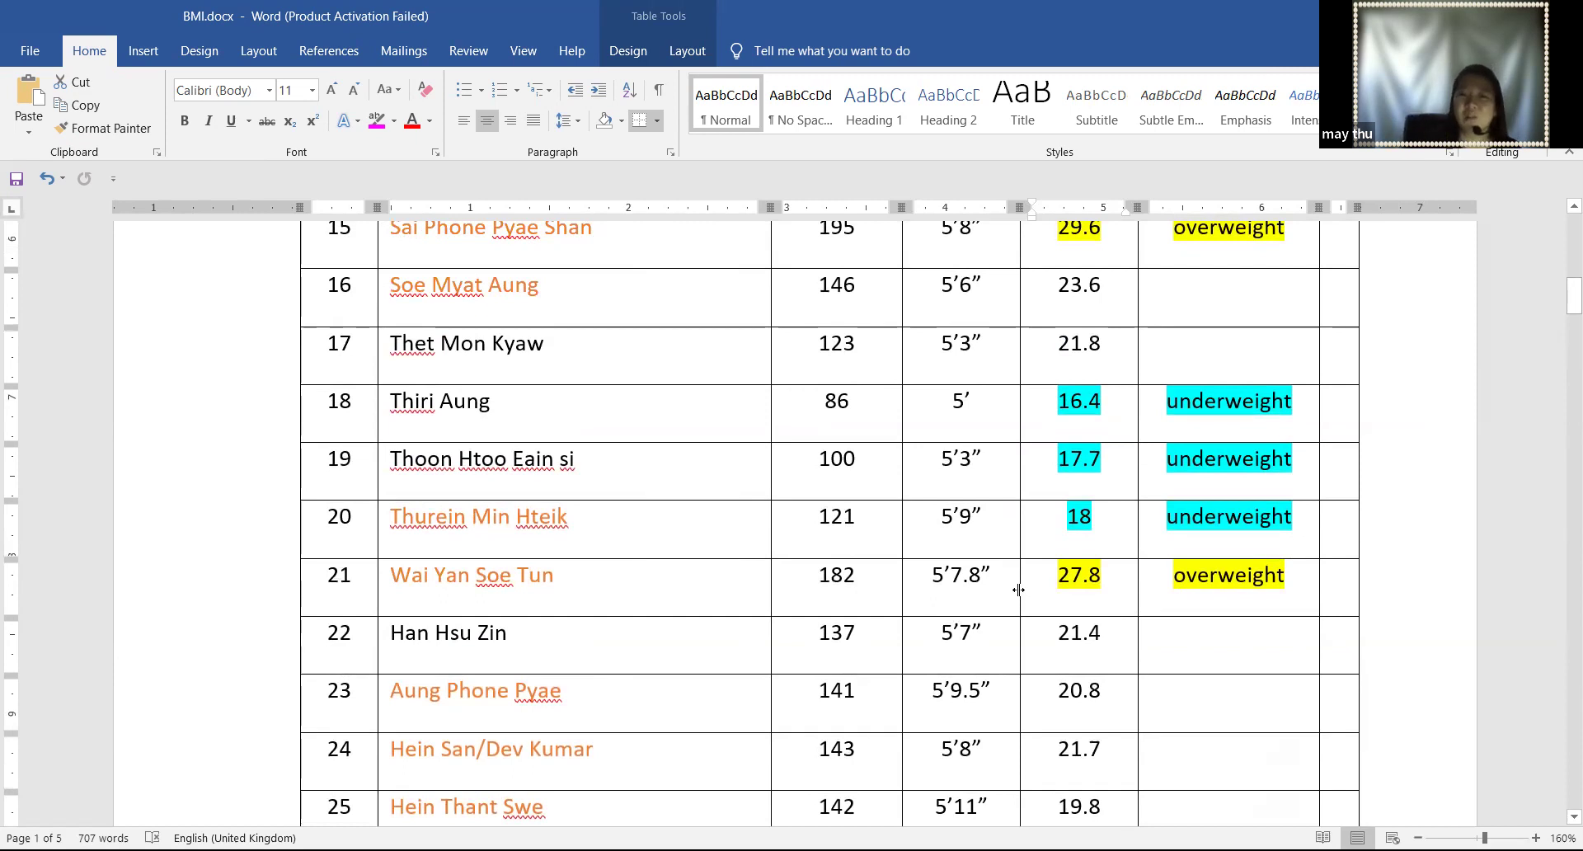
scroll(1066, 609, "down", 5)
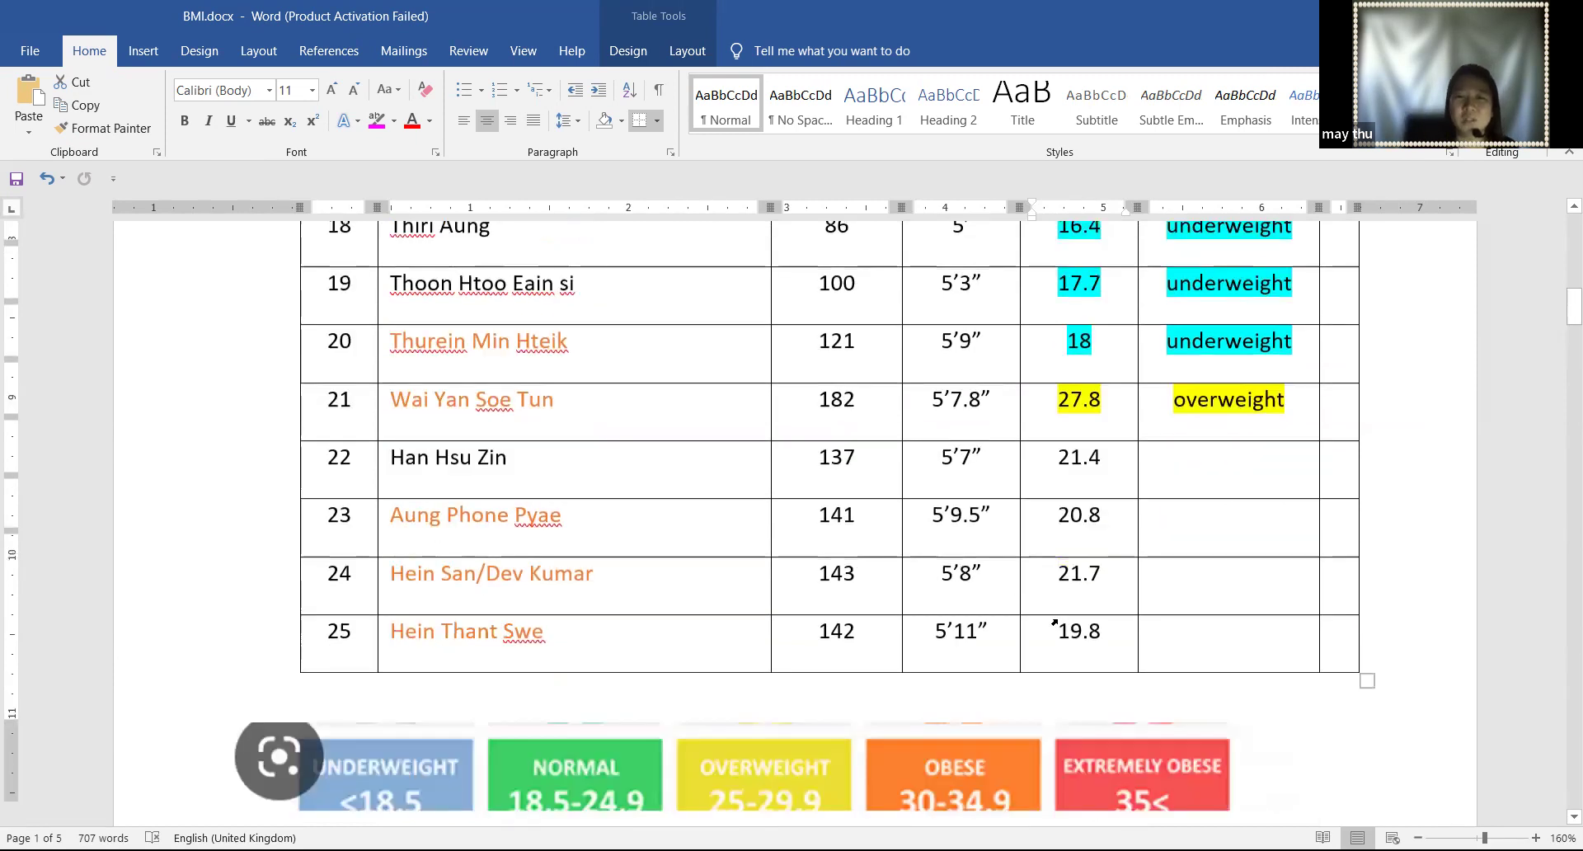
scroll(974, 595, "up", 2)
scroll(973, 594, "up", 6)
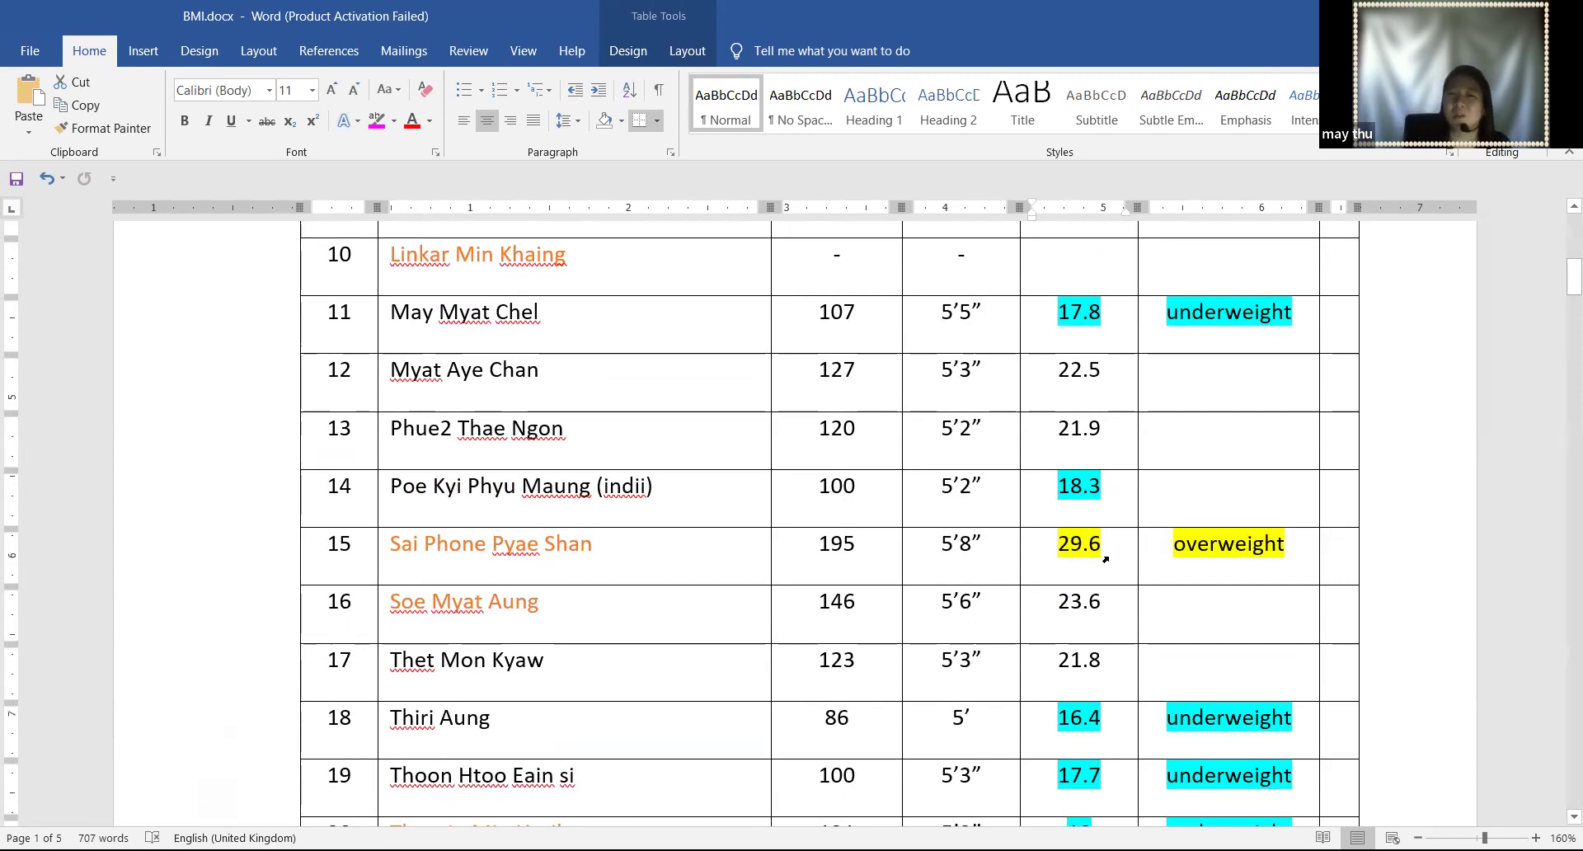
scroll(1201, 565, "down", 6)
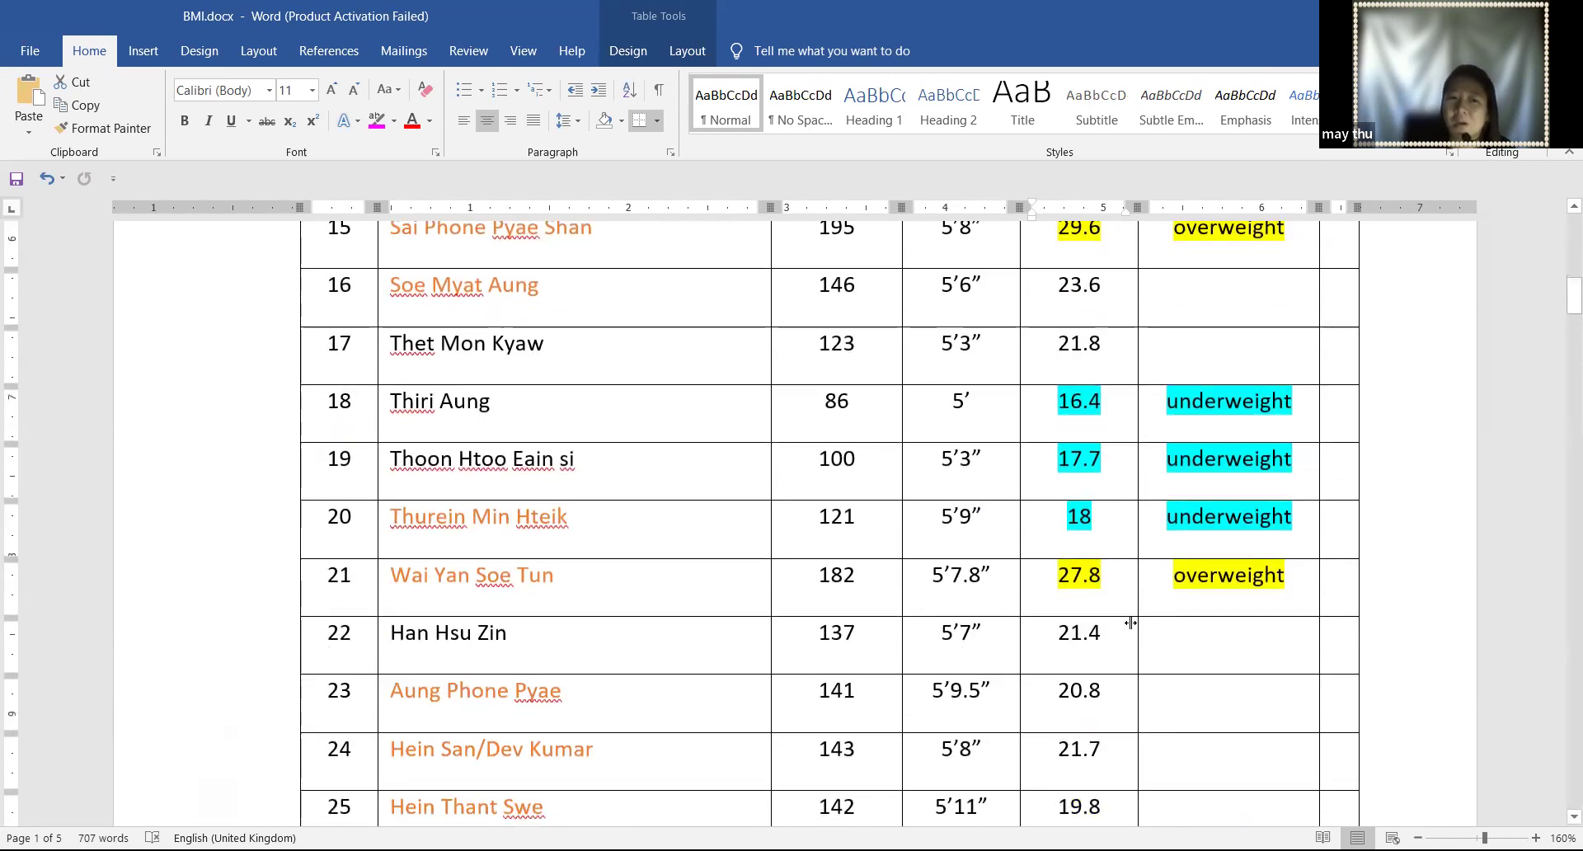
Review the BMI value and remark in row 21 against the normal and overweight ranges in the chart
left_click(1102, 587)
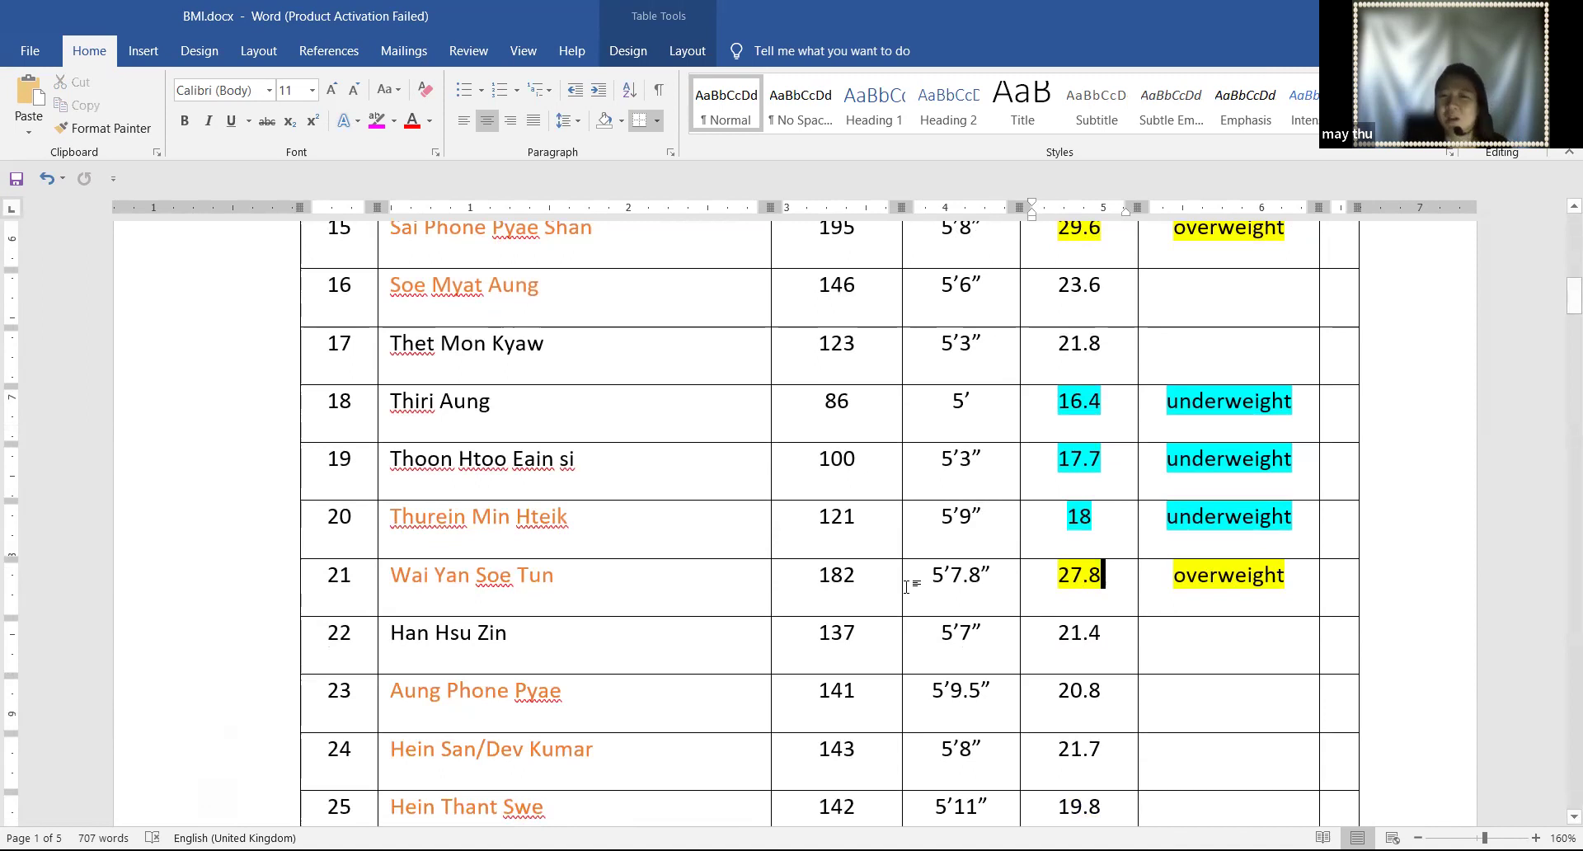
left_click(1189, 582)
key("End")
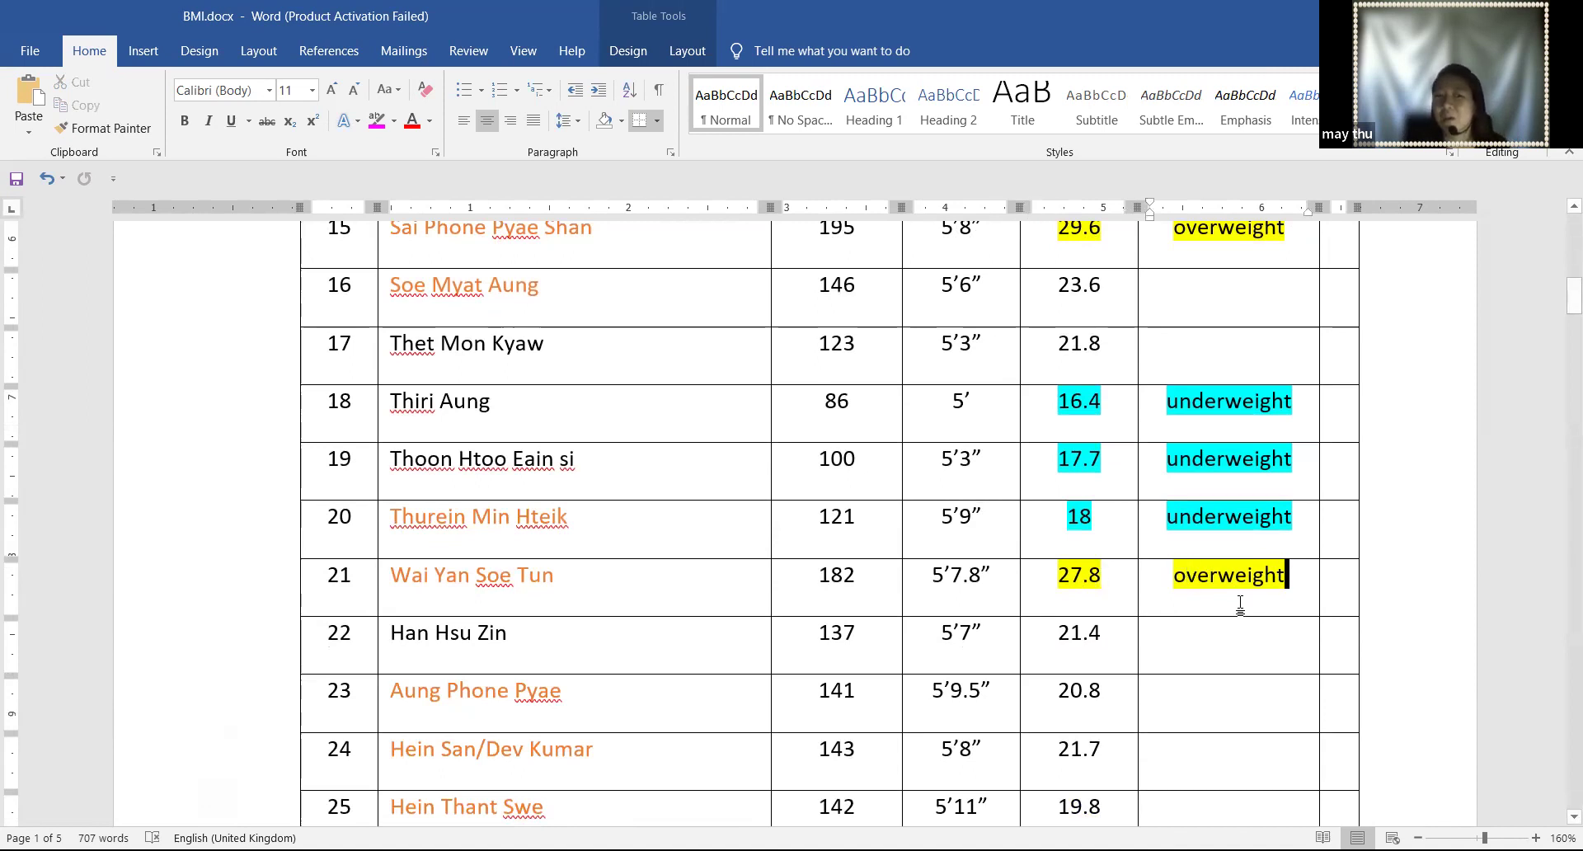
key("Home")
key("Left")
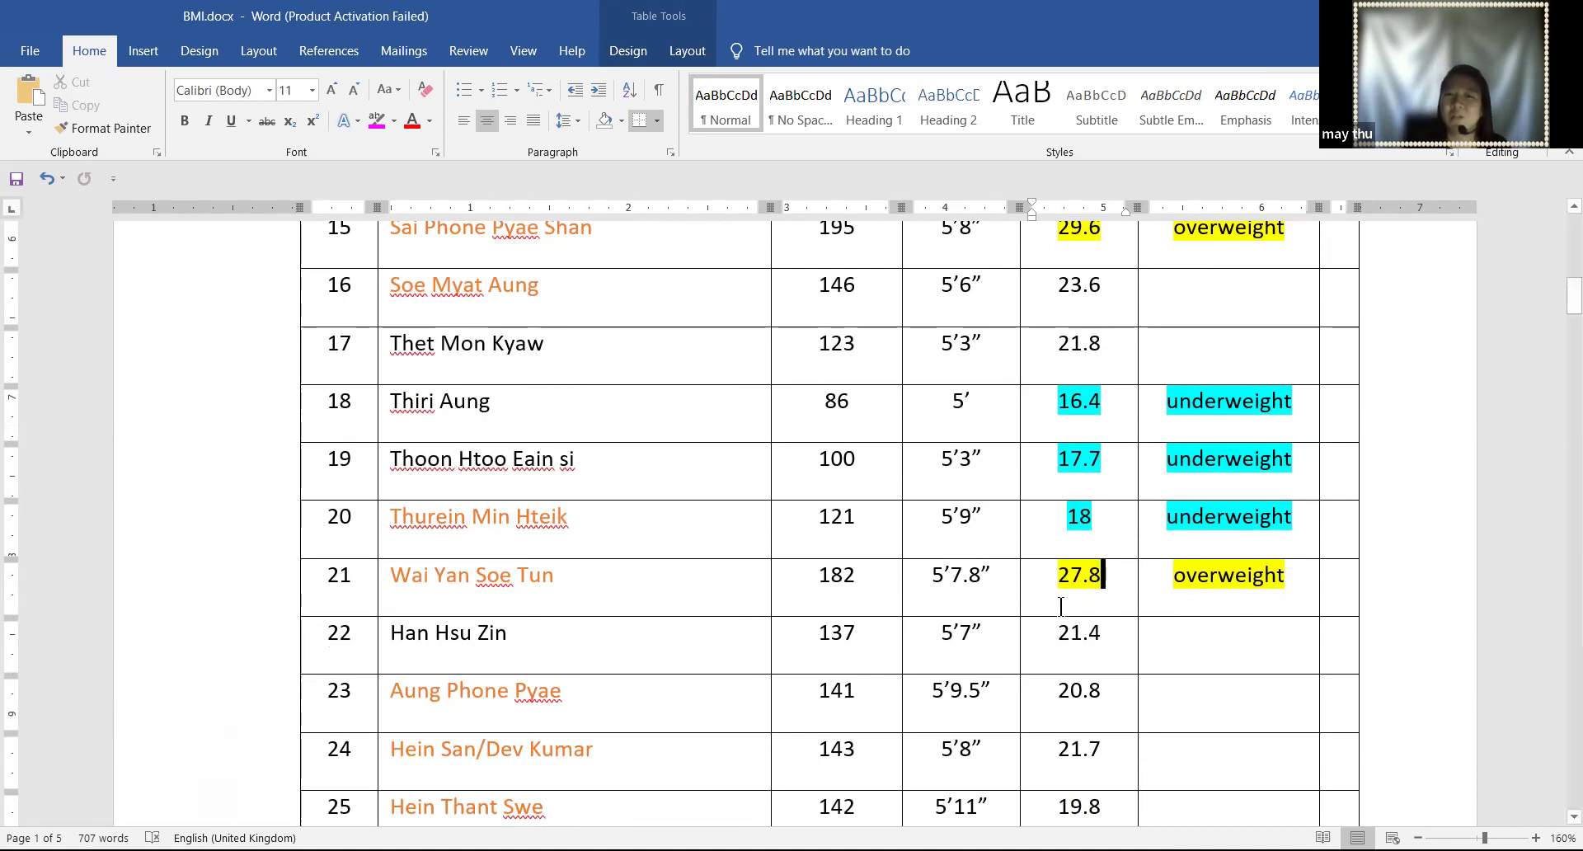
scroll(907, 660, "down", 3)
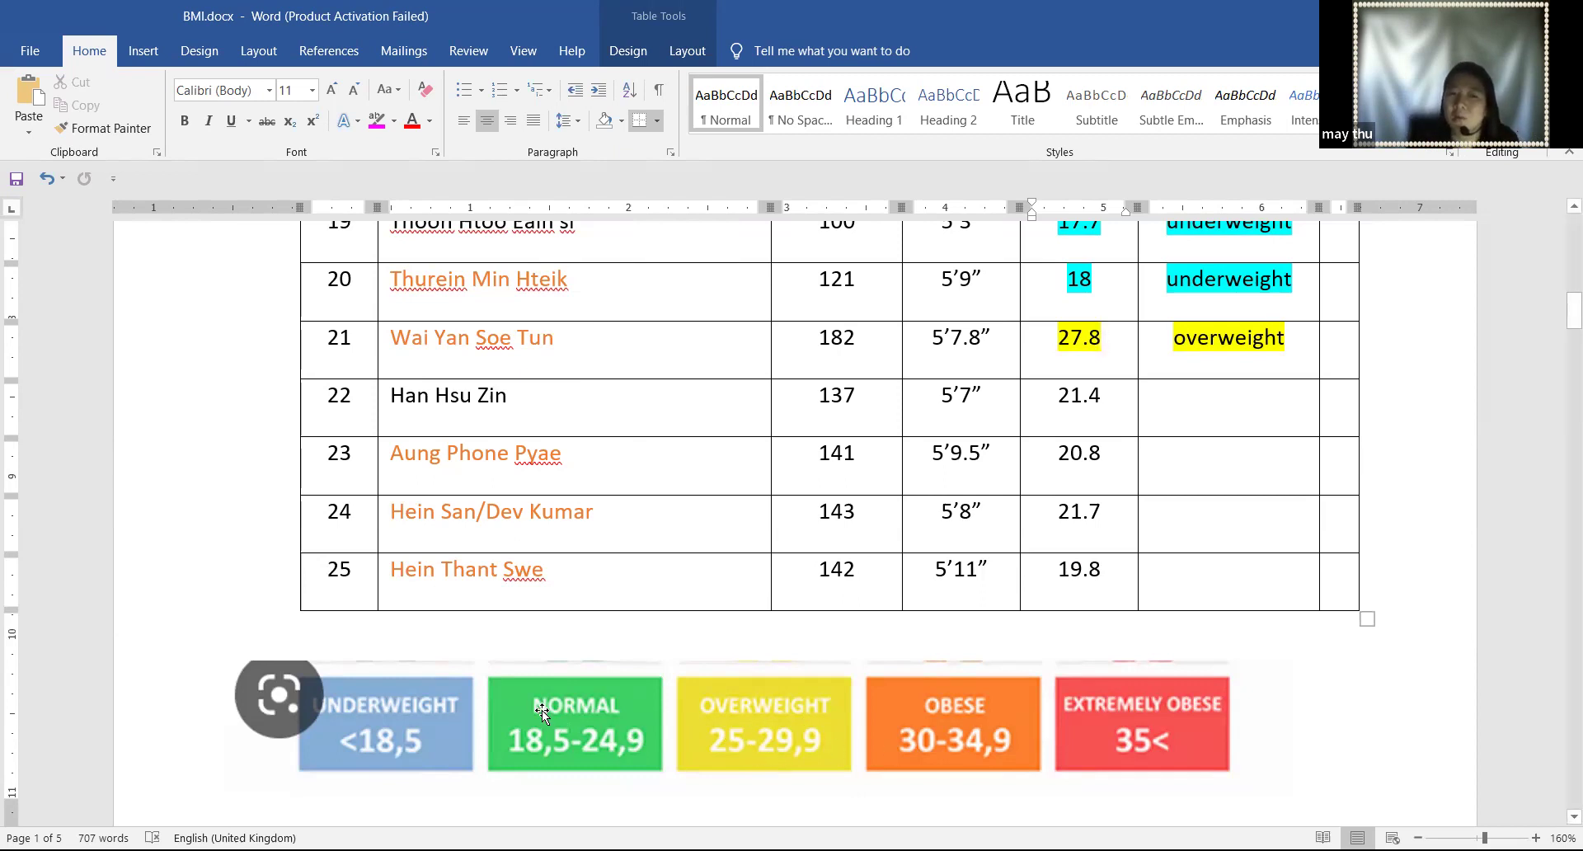
scroll(1333, 624, "up", 2)
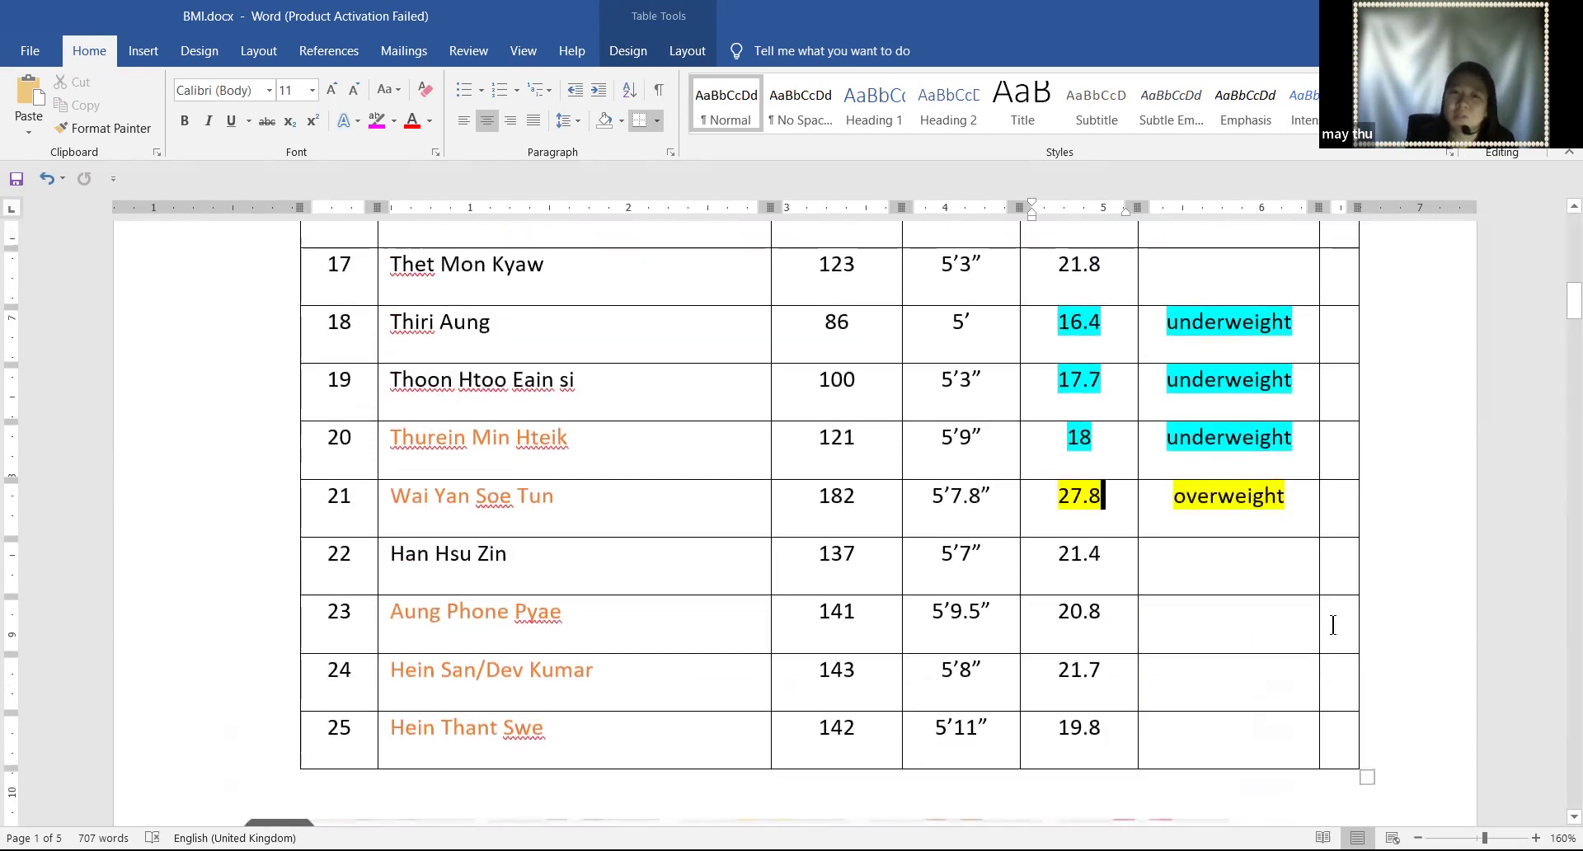
Review the BMI values and remarks in the table from row 25 up to row 12
scroll(1244, 615, "up", 1)
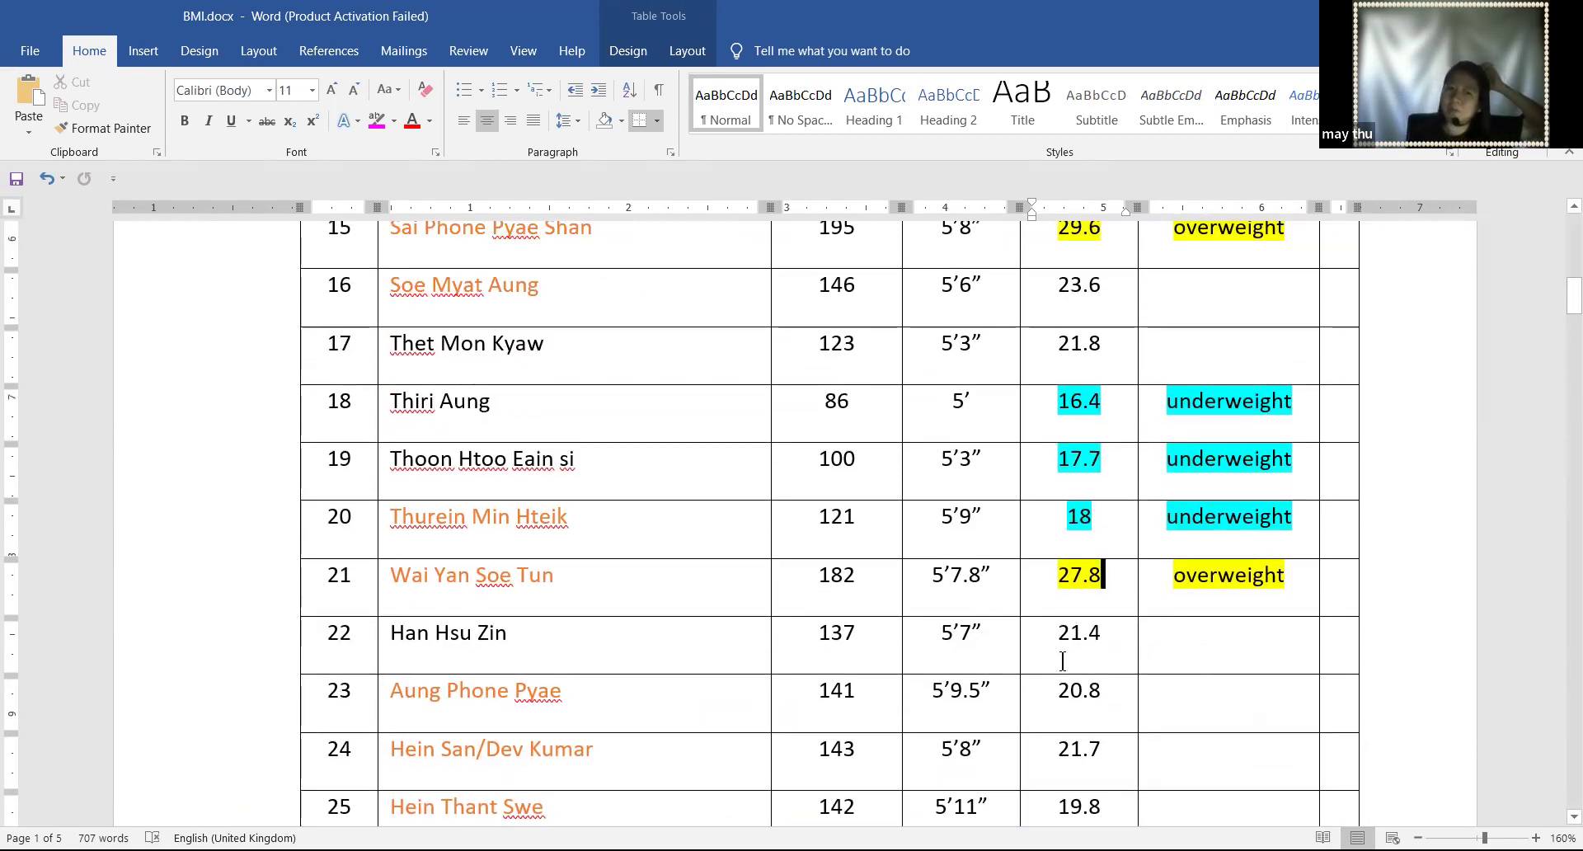
scroll(1063, 660, "down", 1)
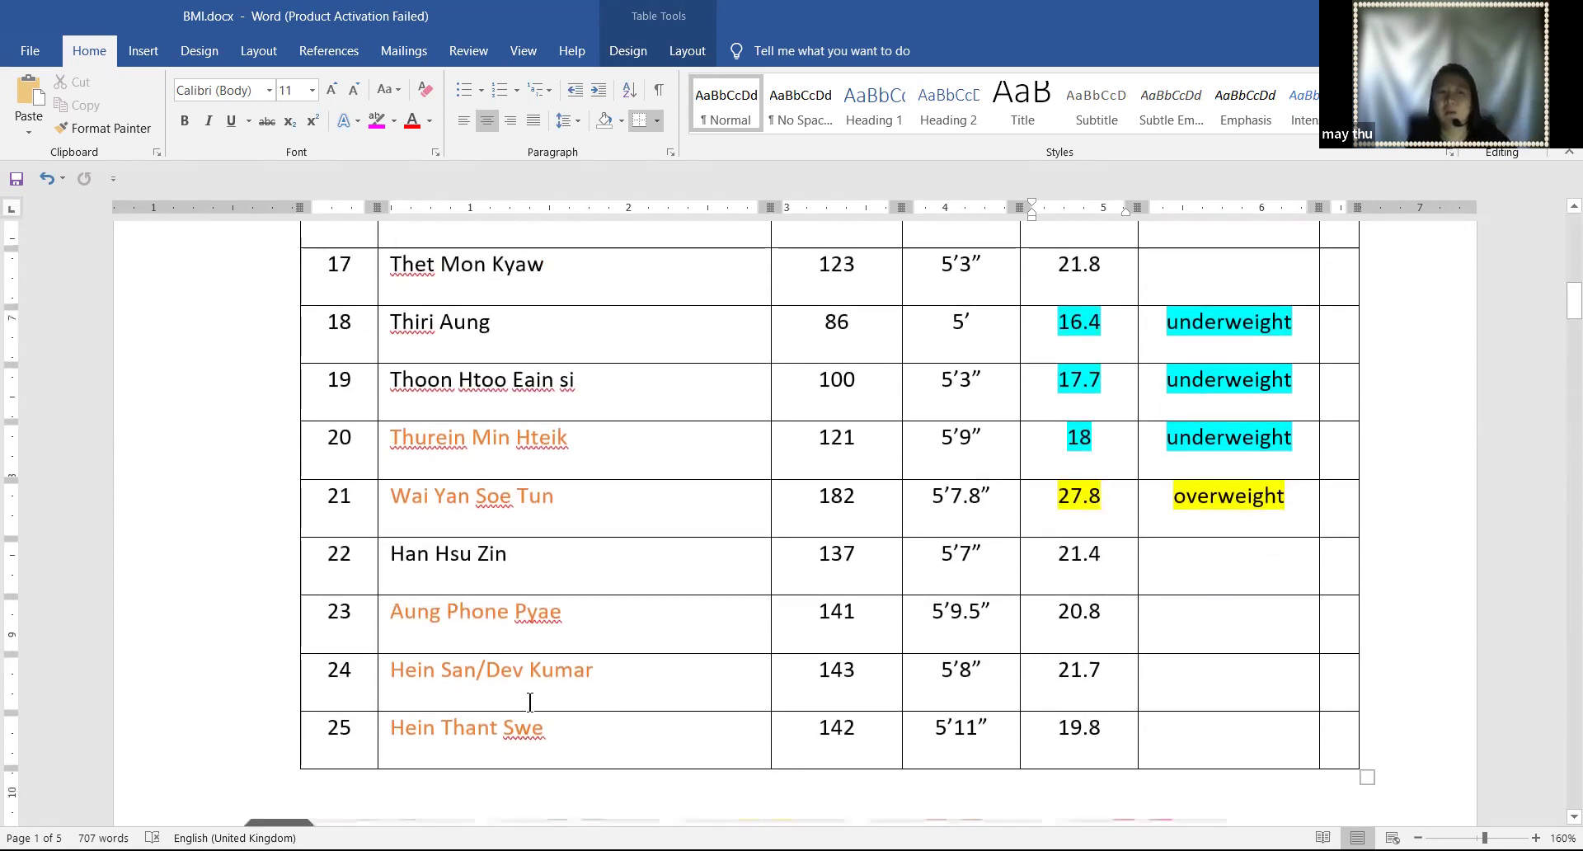
scroll(601, 668, "up", 1)
scroll(601, 668, "up", 3)
scroll(560, 624, "up", 1)
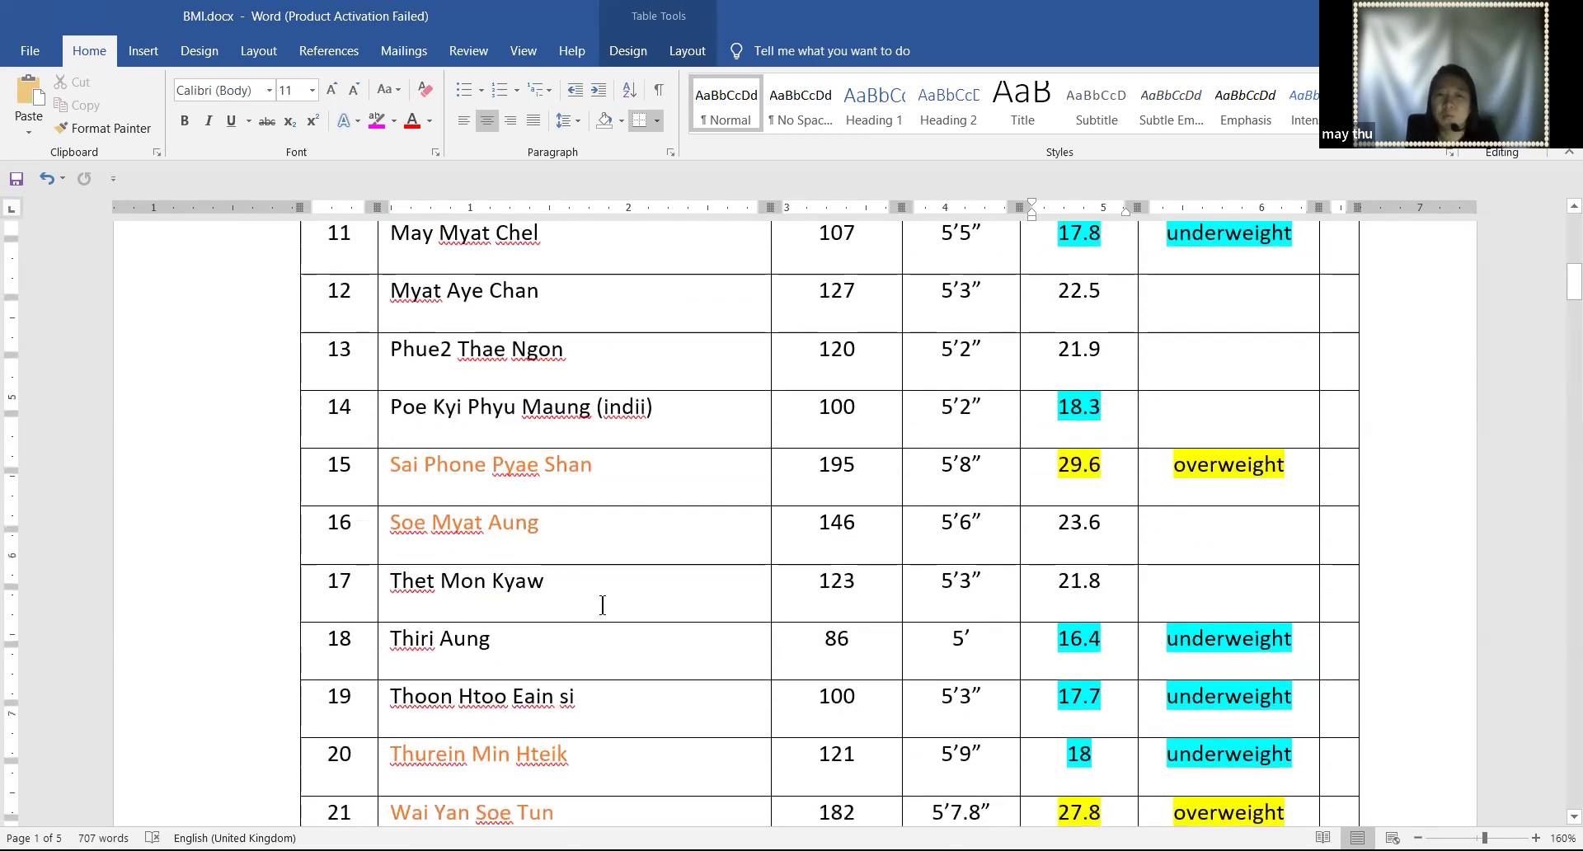
scroll(604, 606, "up", 3)
left_click(606, 519)
left_click(593, 447)
scroll(699, 630, "up", 3)
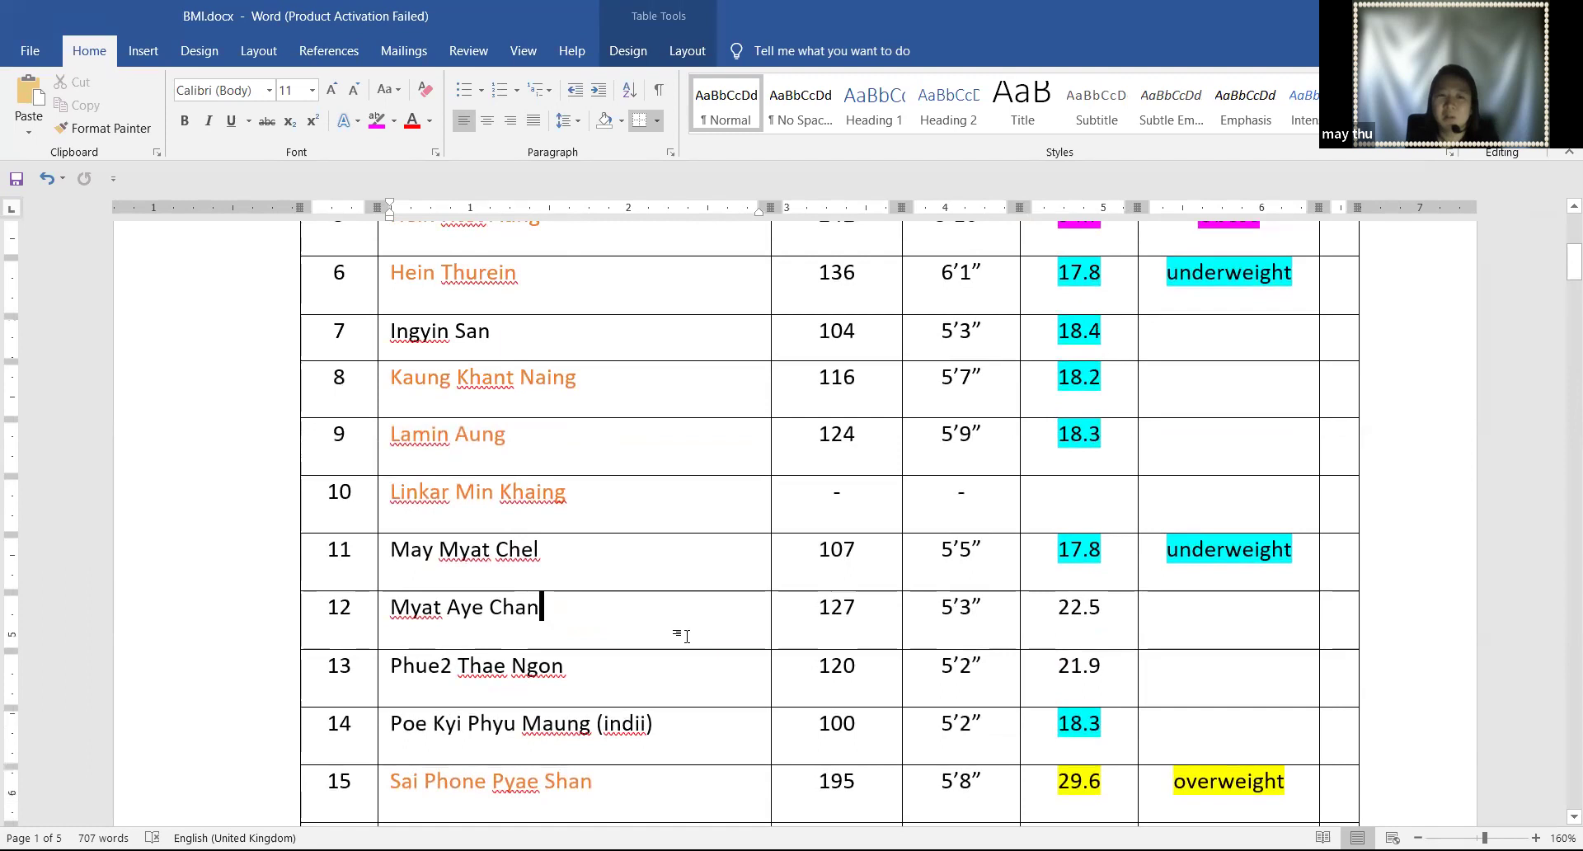
Compare the weights and heights in rows 11 and 12 with their BMI values
left_click_drag(816, 549, 955, 550)
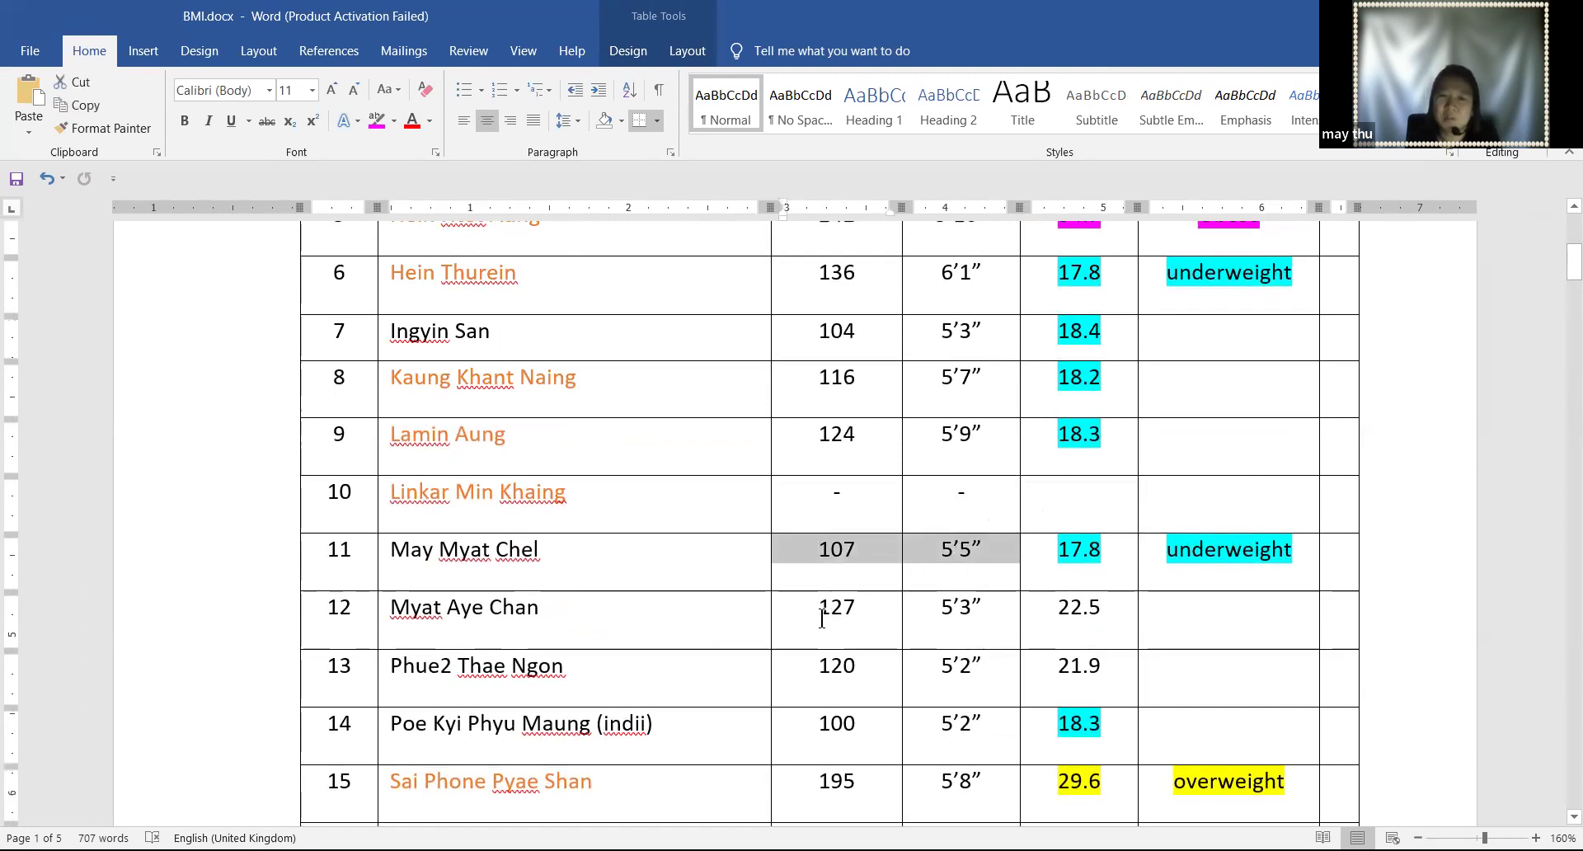
left_click_drag(841, 610, 963, 612)
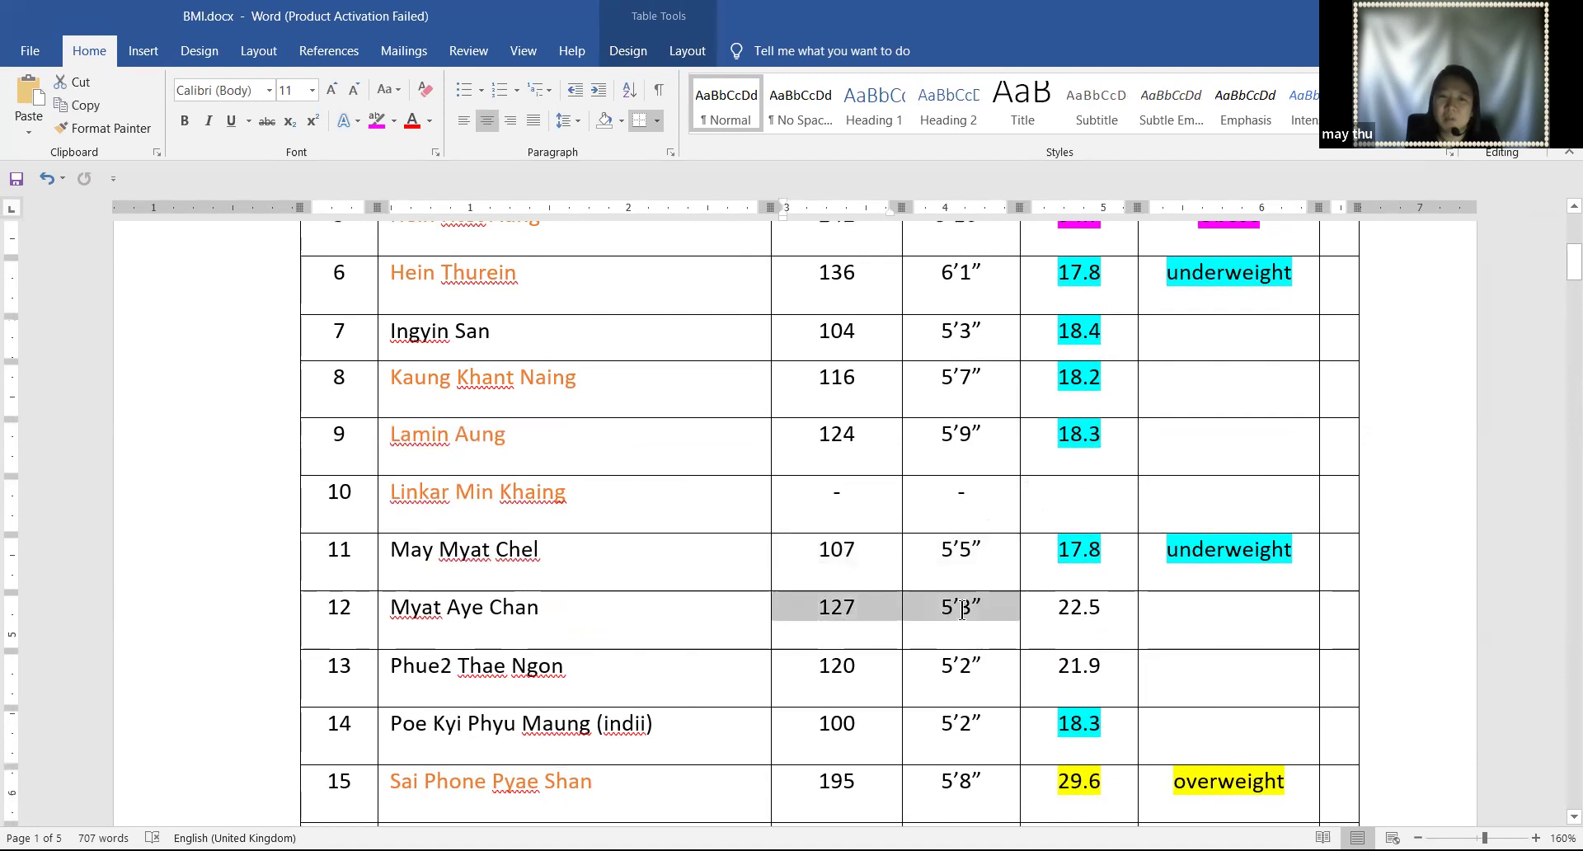
left_click(1074, 617)
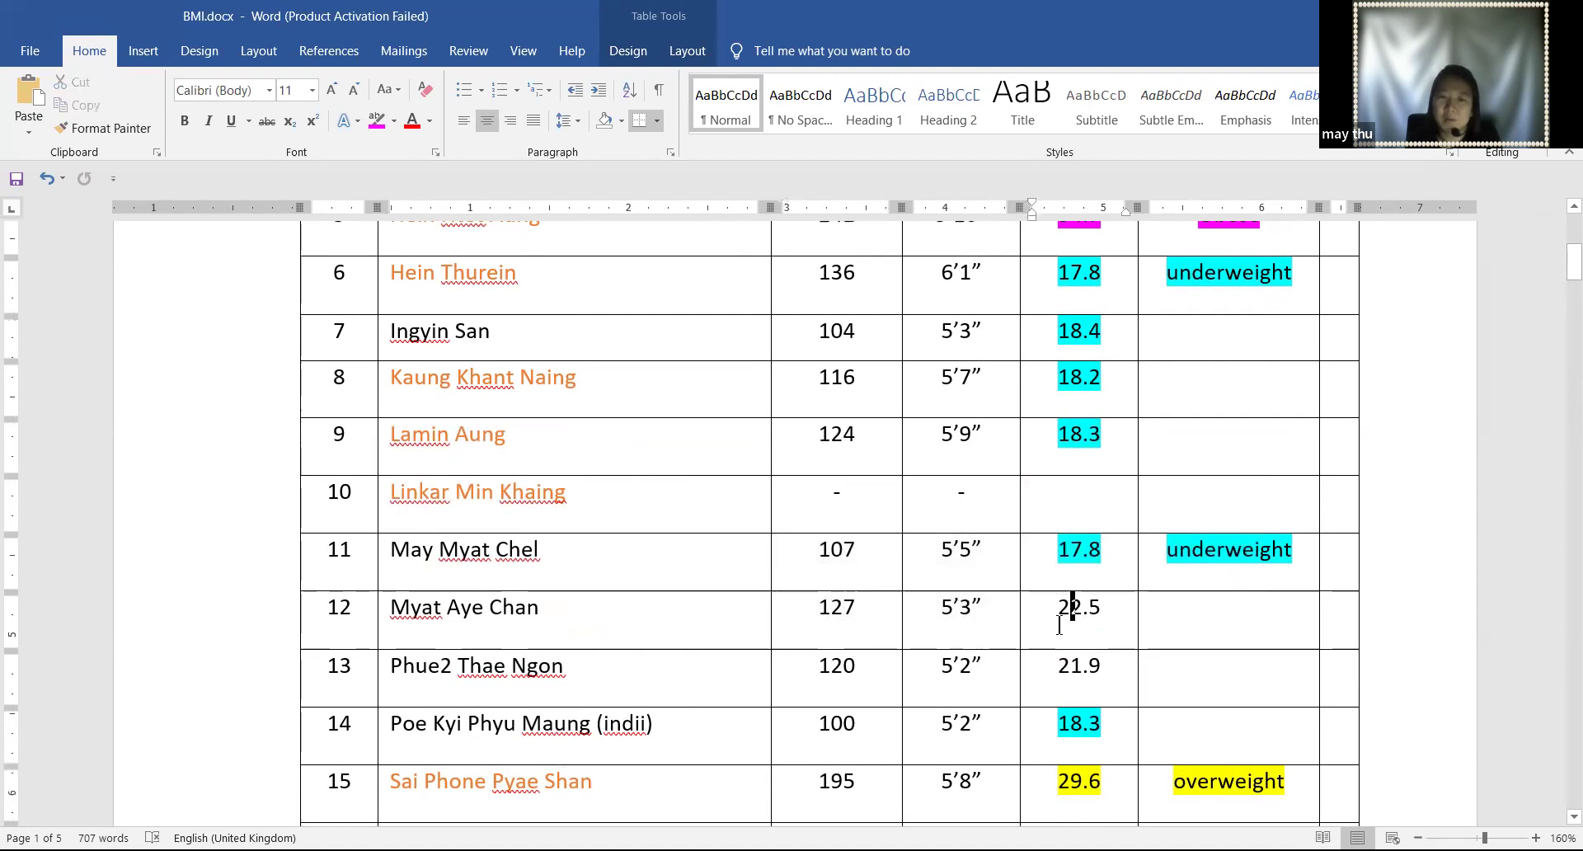
left_click(975, 559)
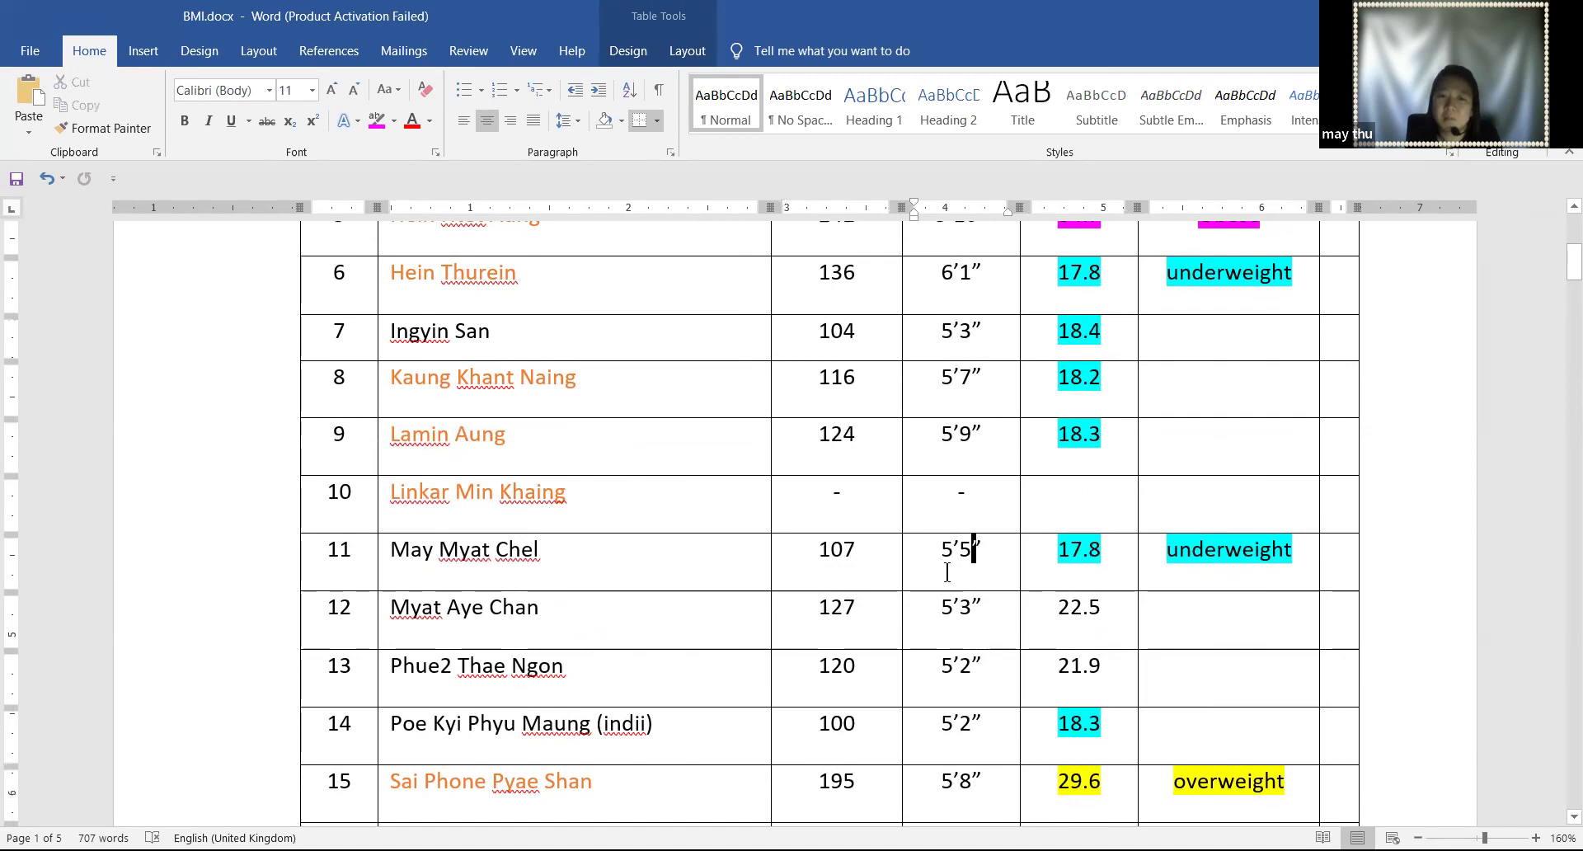
left_click(863, 562)
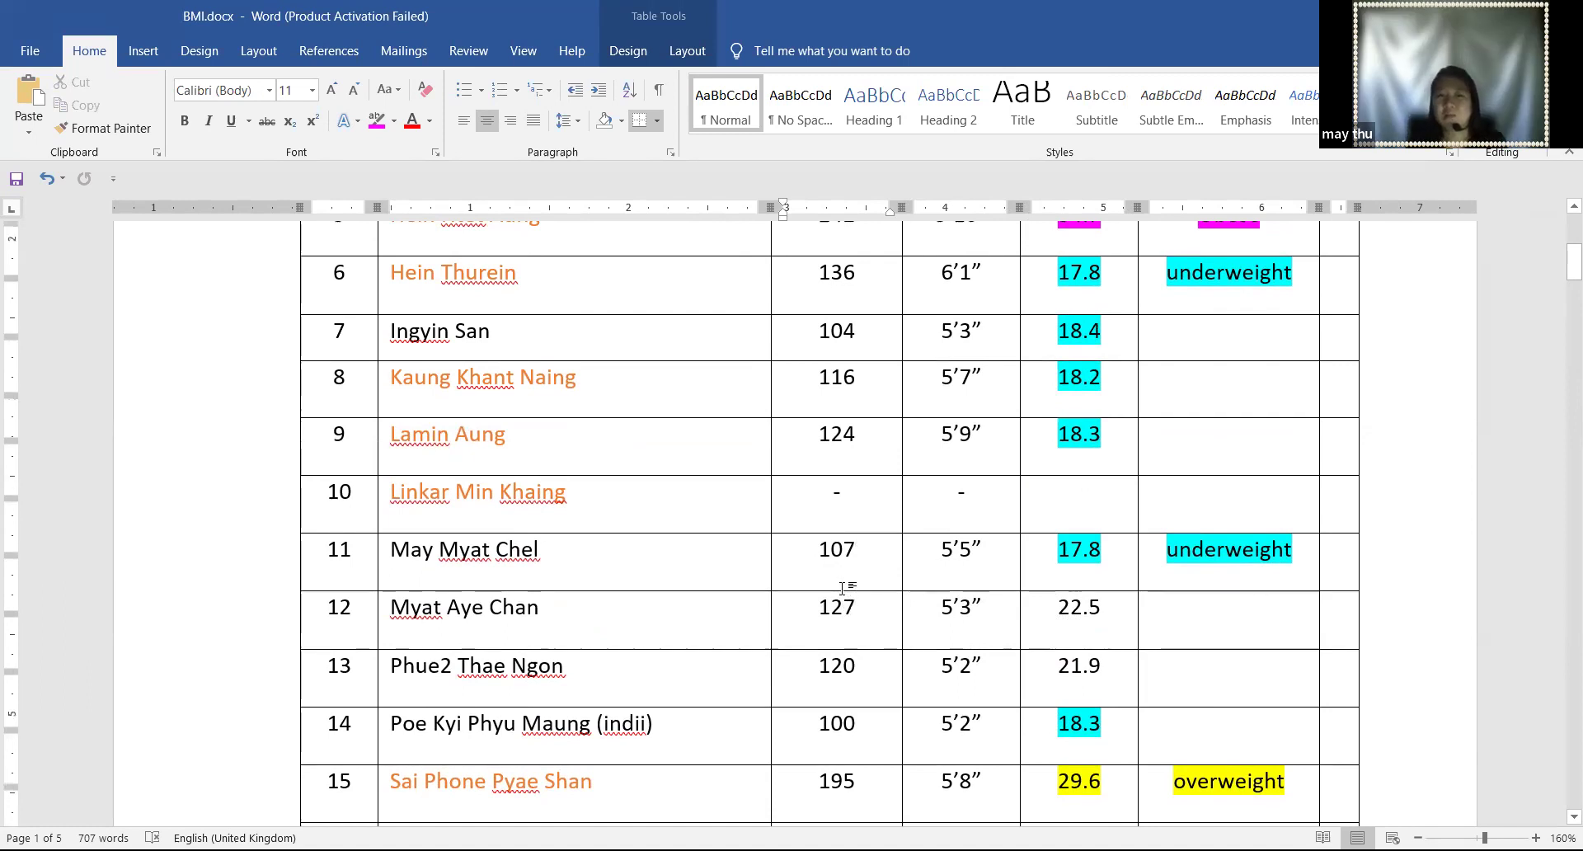
Check the weight and BMI value in row 1 of the table
scroll(825, 569, "up", 1)
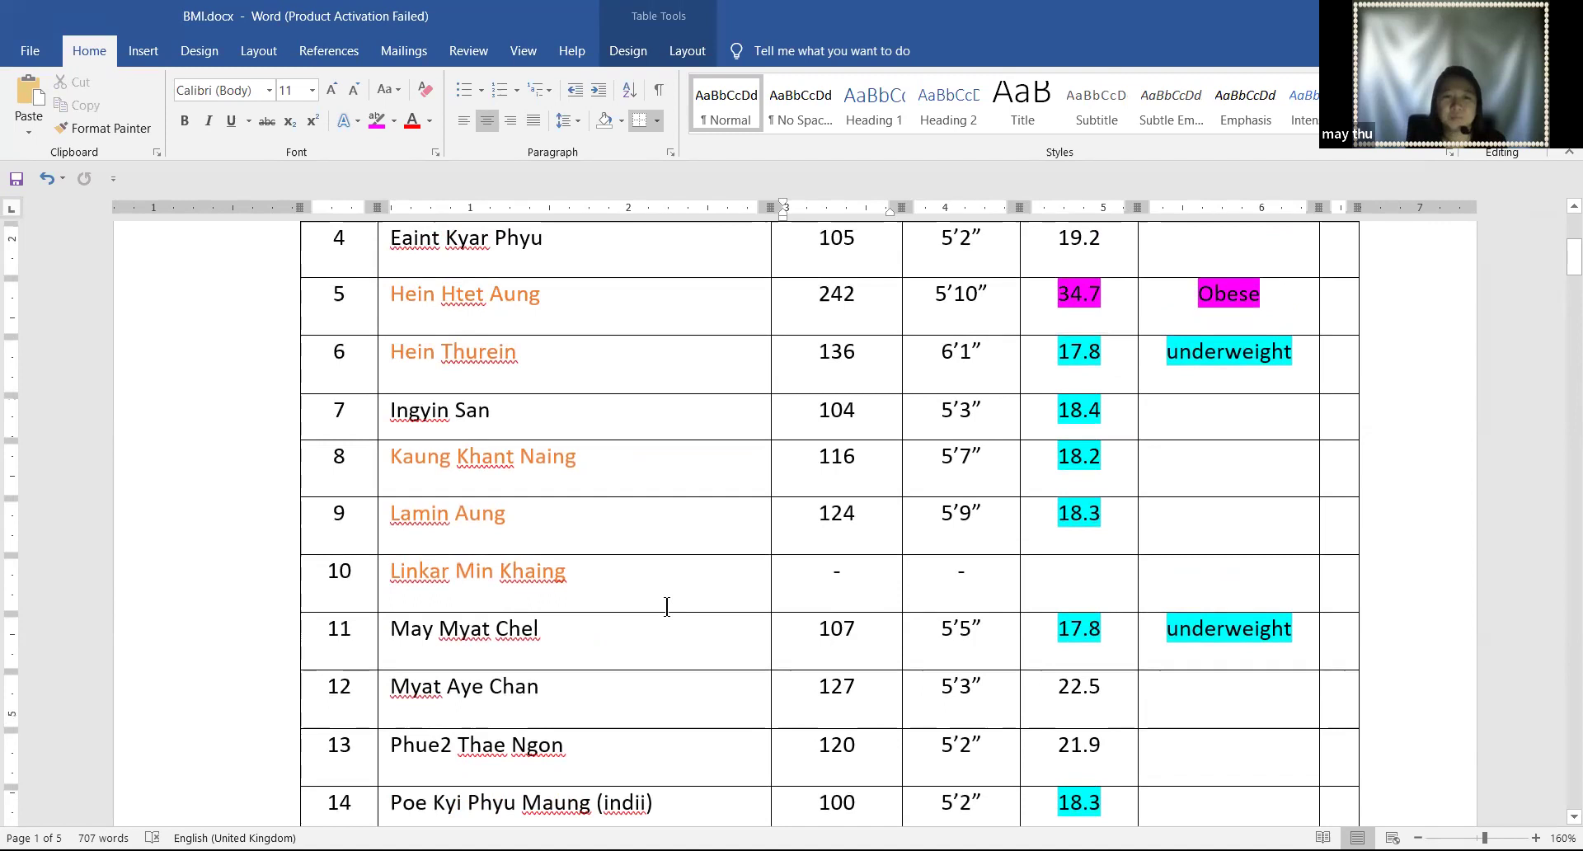
scroll(674, 608, "up", 5)
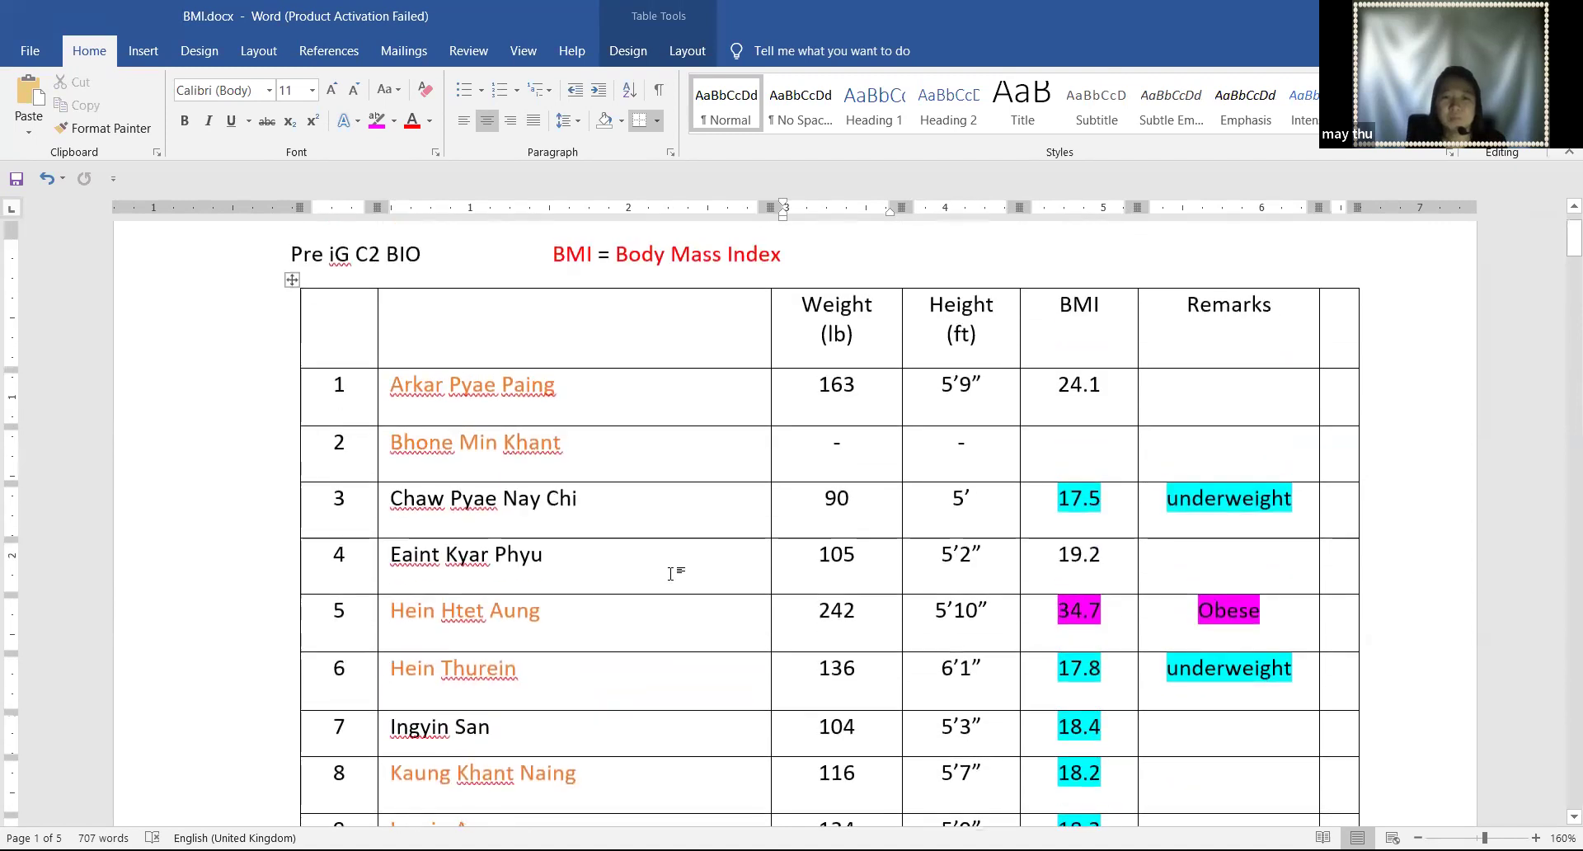
left_click(671, 576)
scroll(668, 610, "up", 2)
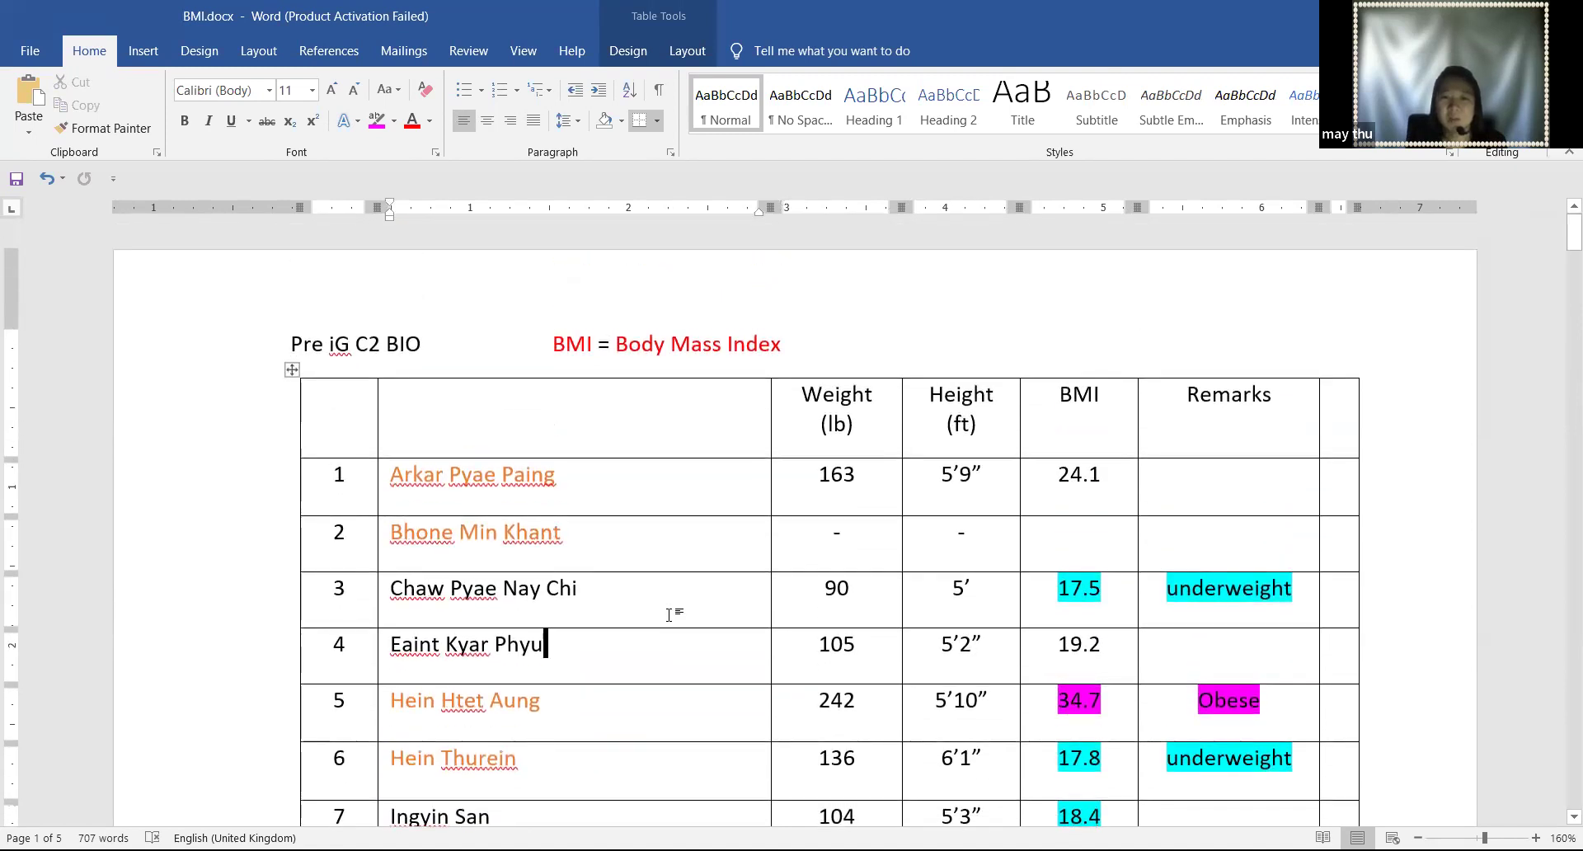
left_click(742, 480)
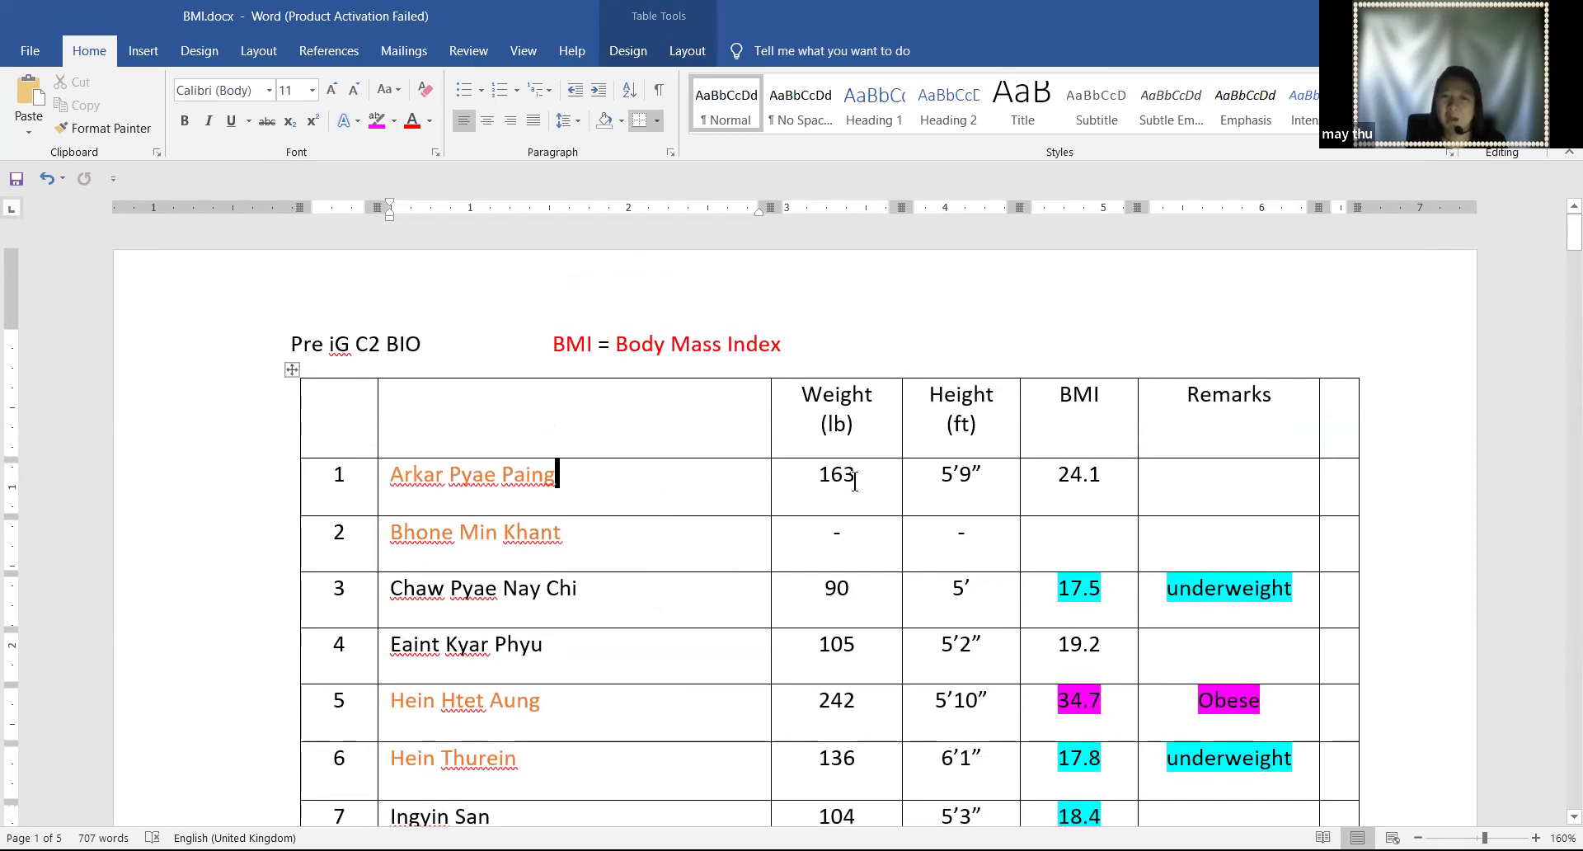
left_click(1103, 480)
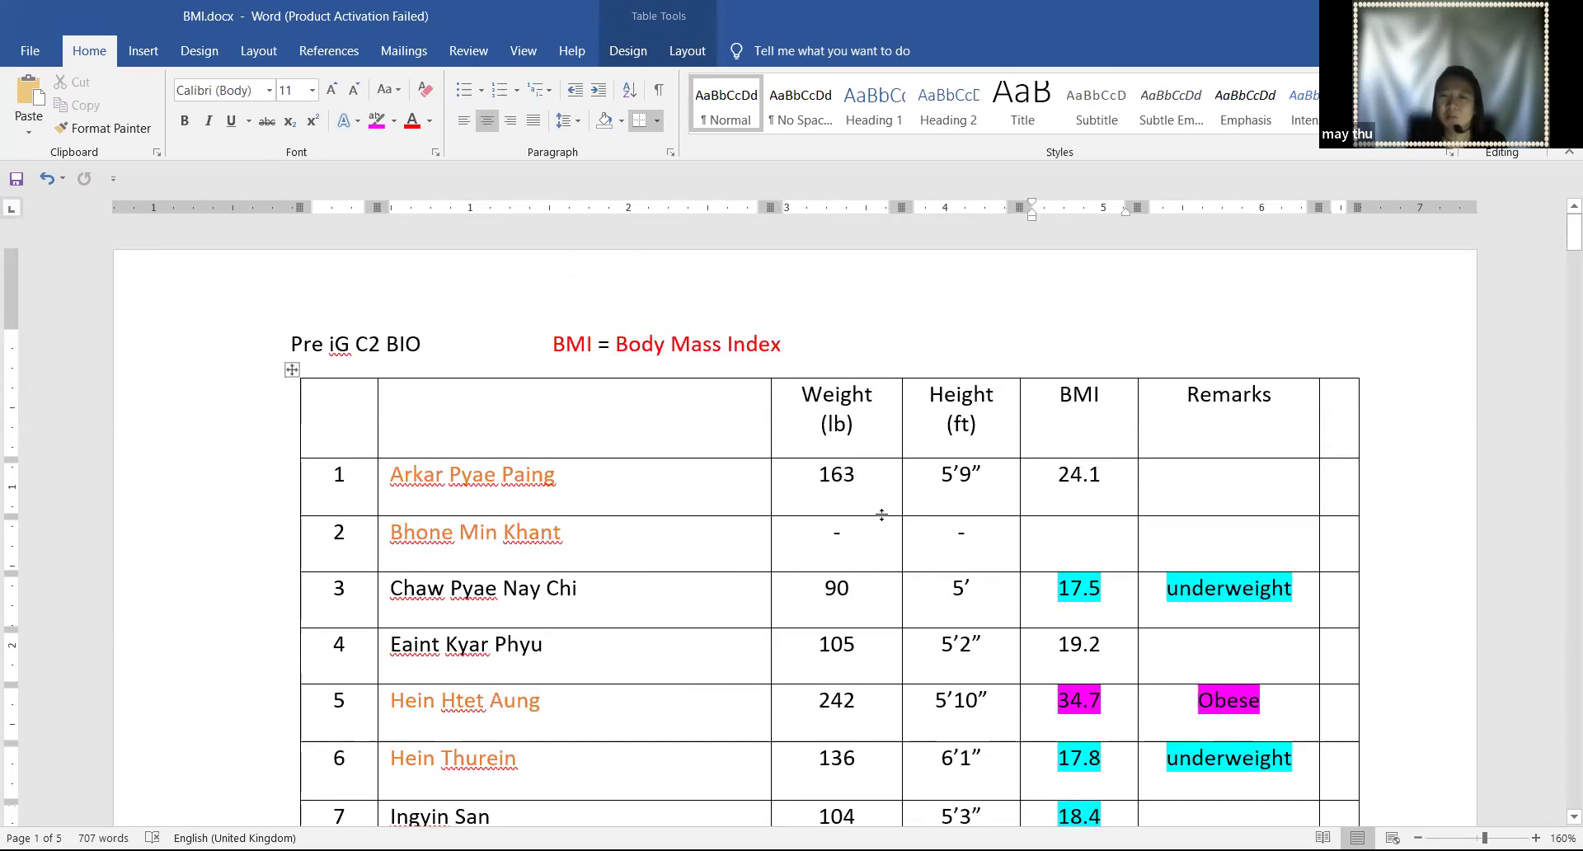
left_click(867, 483)
Examine the weights, BMI values and remarks down the table from row 1 to row 25
scroll(816, 602, "down", 1)
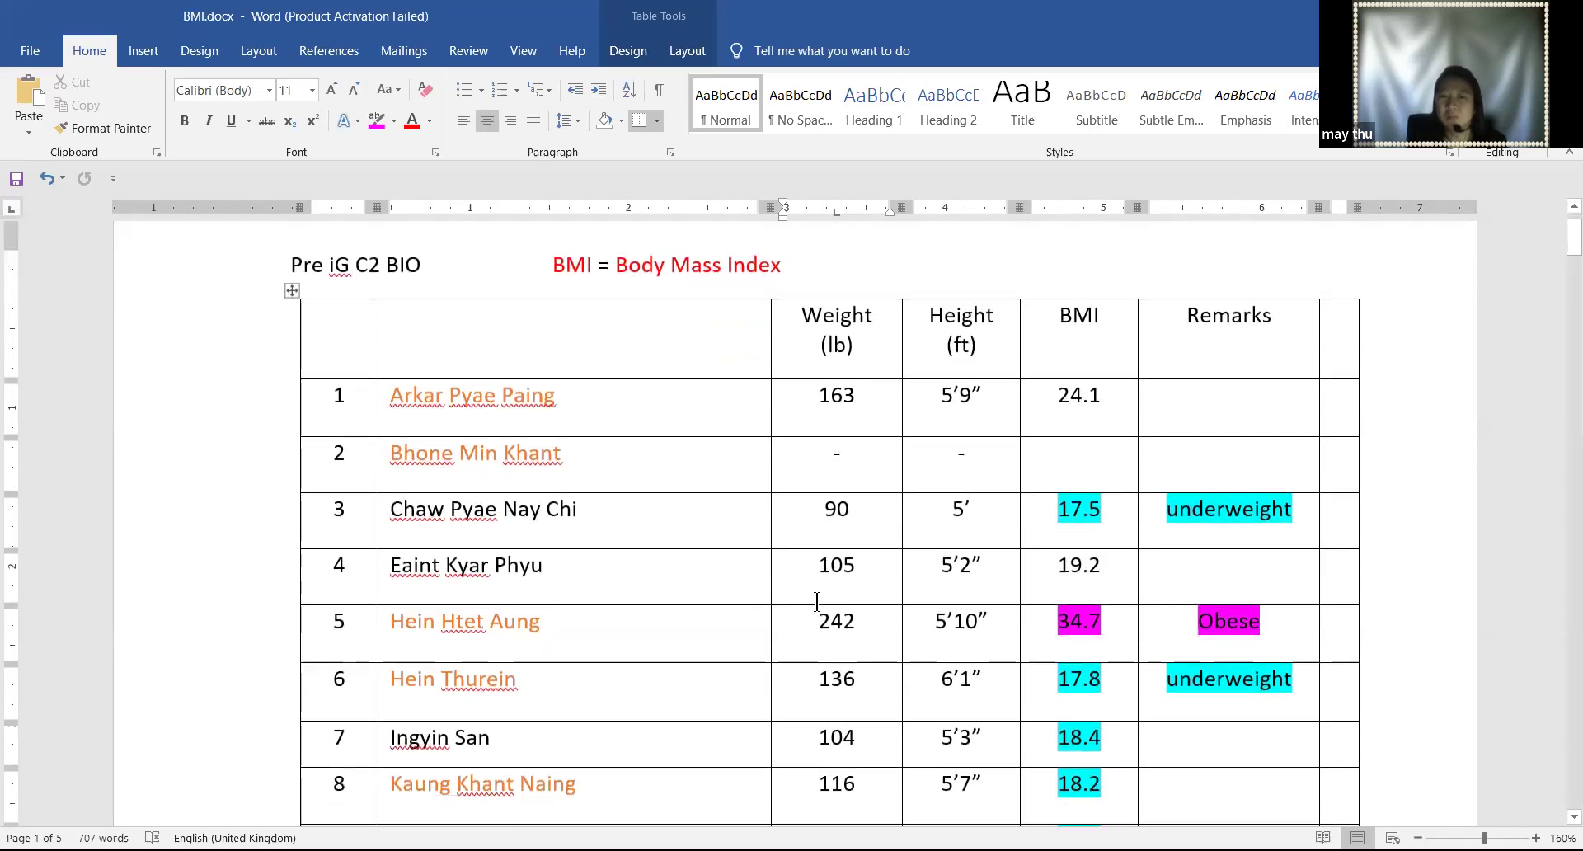
scroll(816, 602, "down", 1)
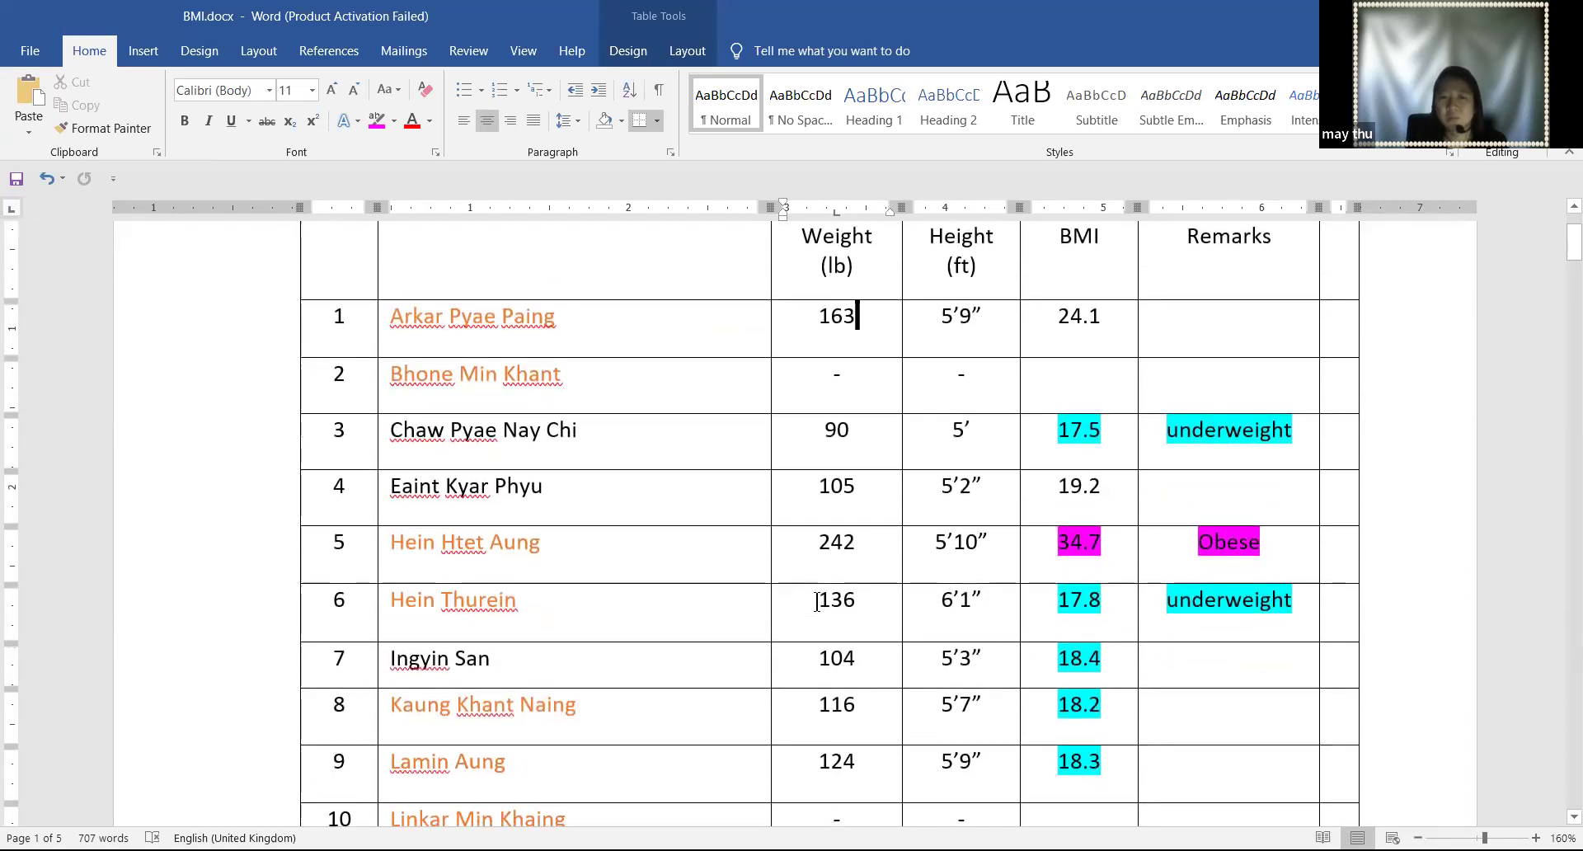
scroll(816, 602, "down", 1)
scroll(816, 602, "down", 2)
scroll(816, 601, "down", 2)
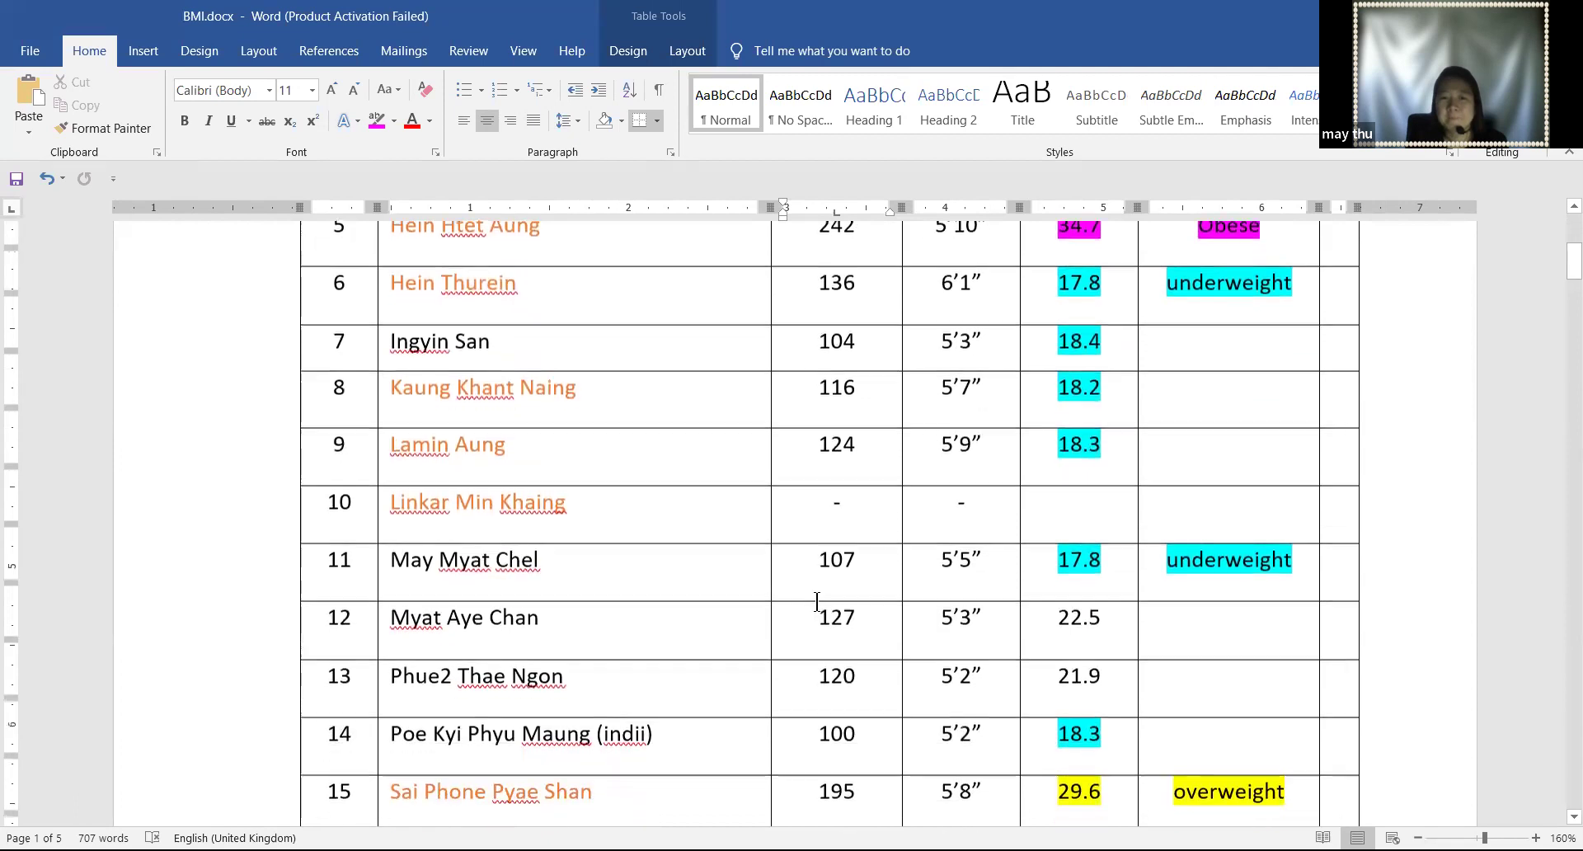
left_click(841, 569)
scroll(835, 593, "down", 2)
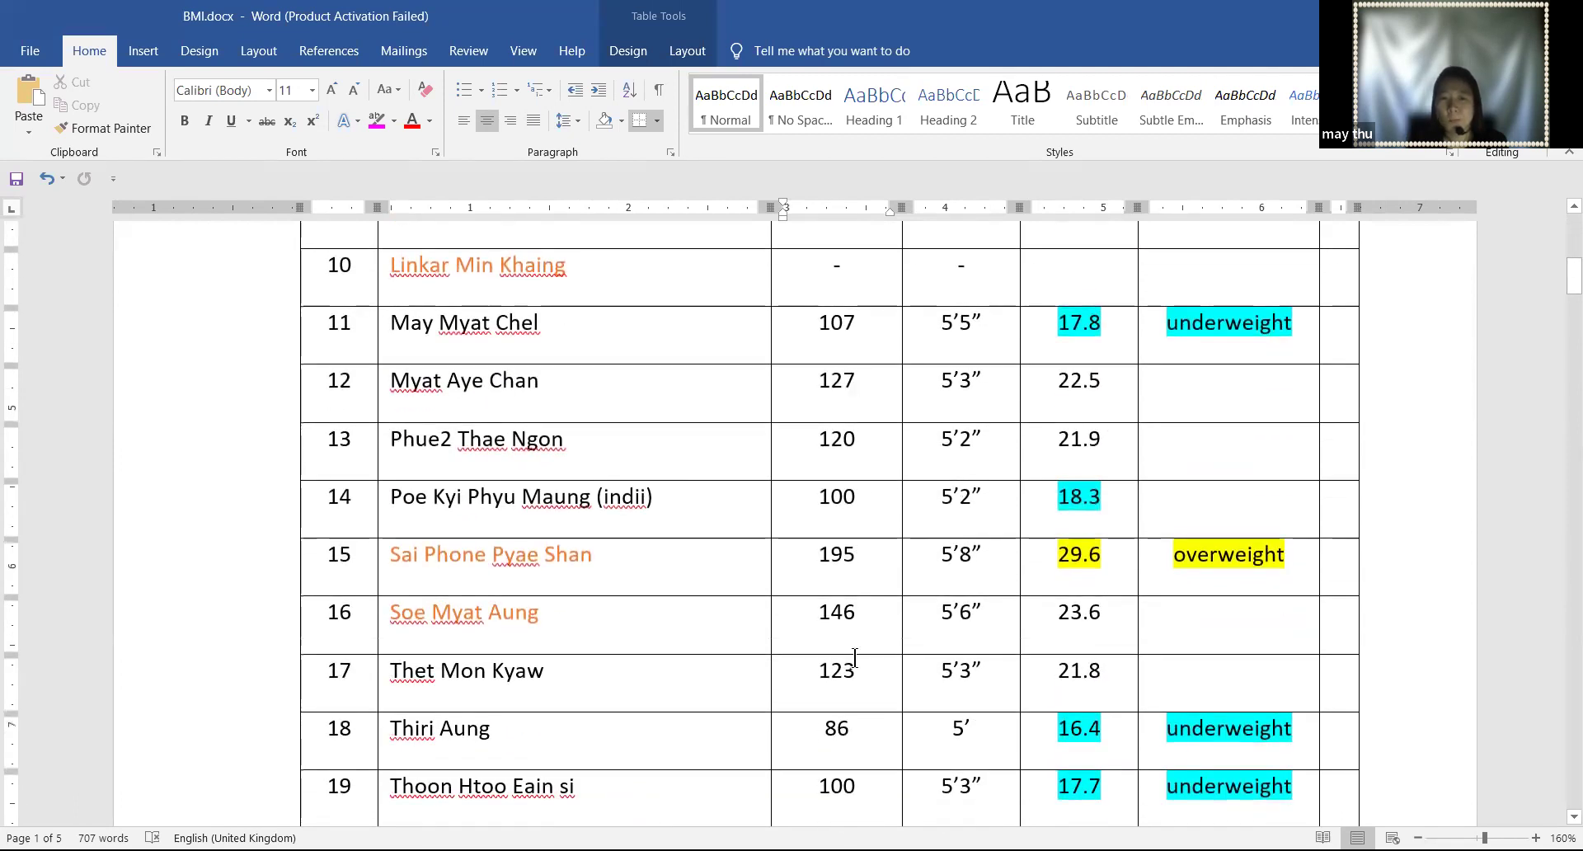
scroll(855, 657, "down", 7)
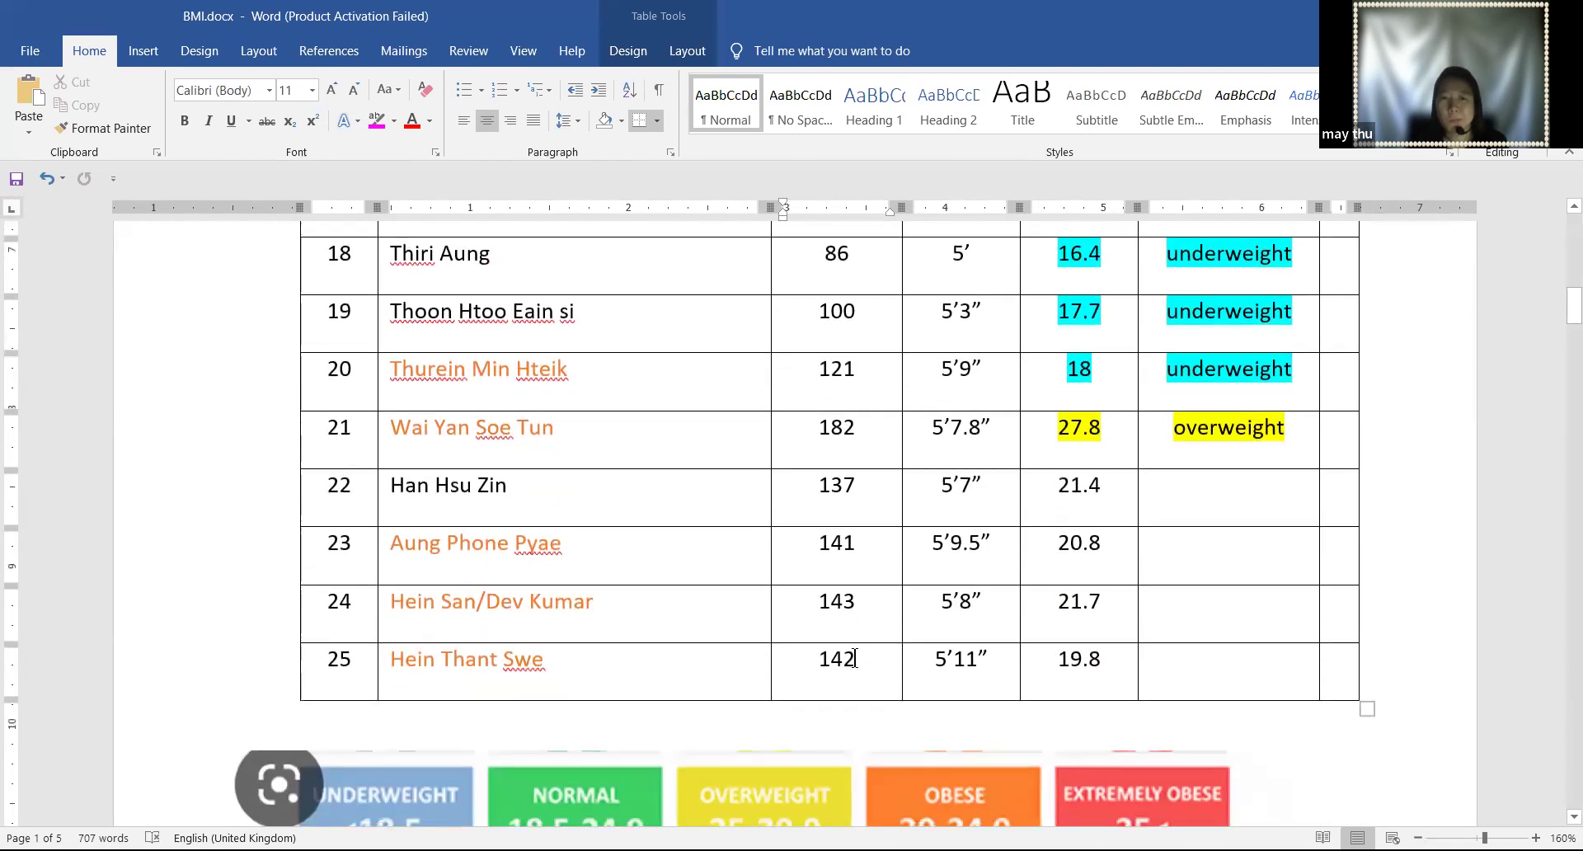
Check the weight and height in row 22 of the table
left_click(877, 500)
key("Right")
key("Right")
key("Right")
key("Right")
key("Right")
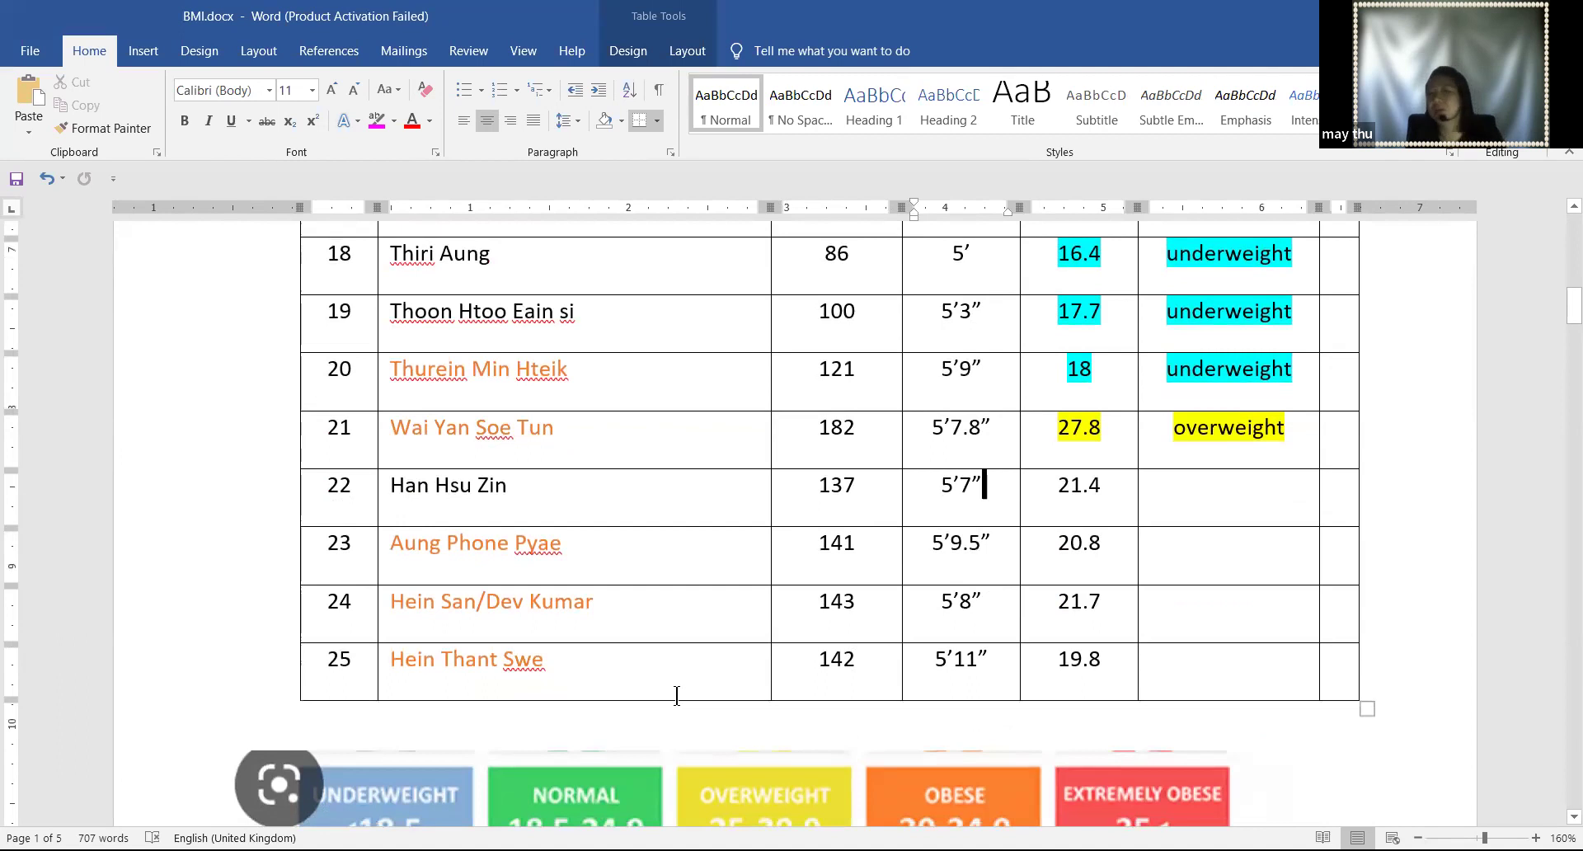
Look over the upper table rows again and return to the BMI category chart below the table
scroll(676, 695, "up", 8)
scroll(672, 705, "up", 5)
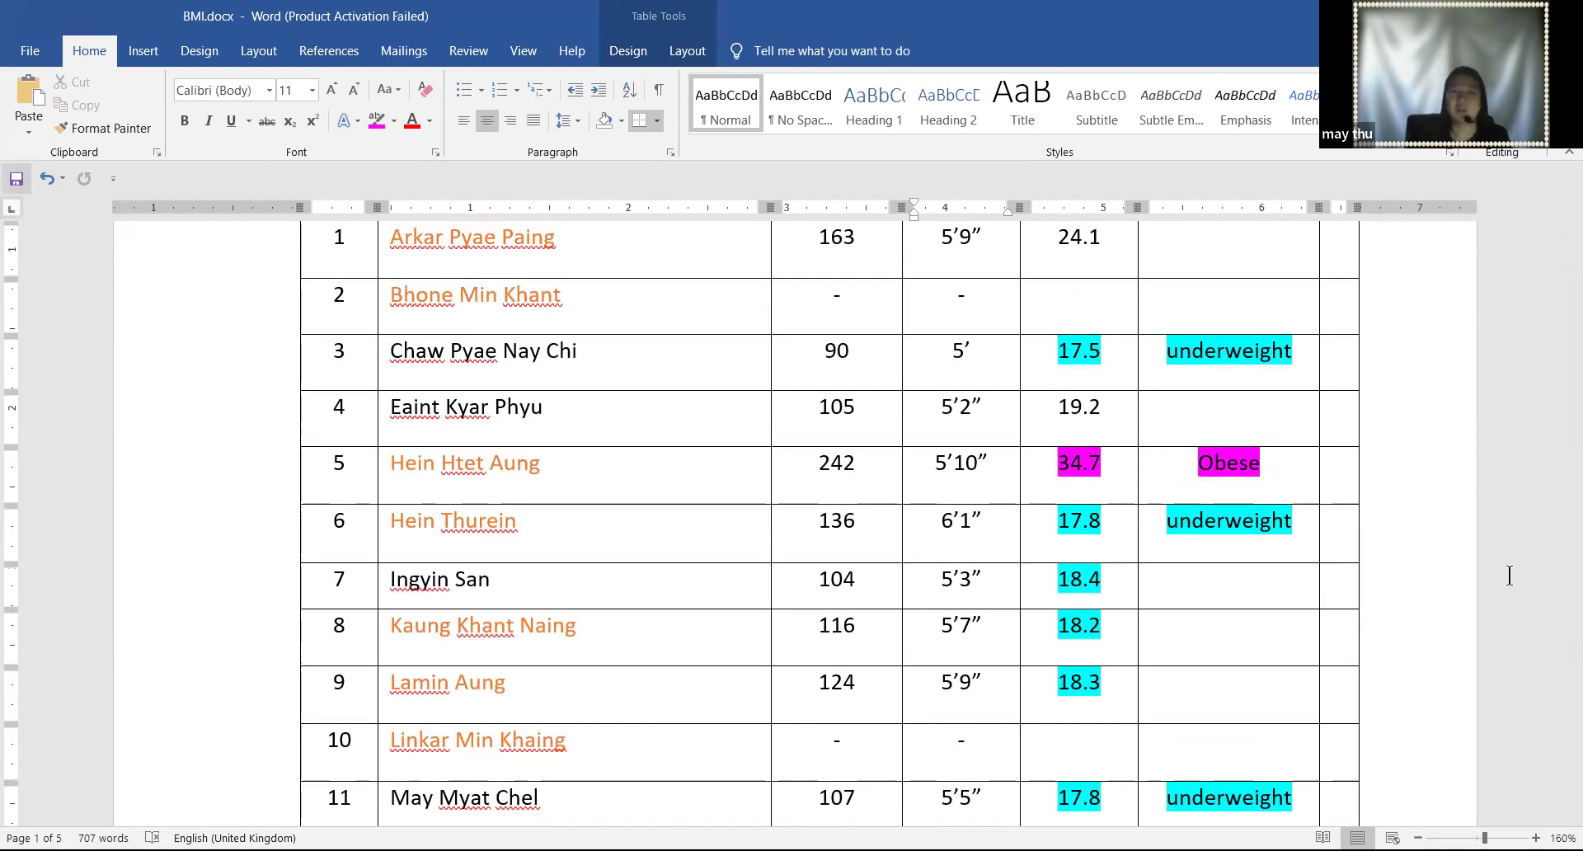
scroll(1009, 542, "up", 3)
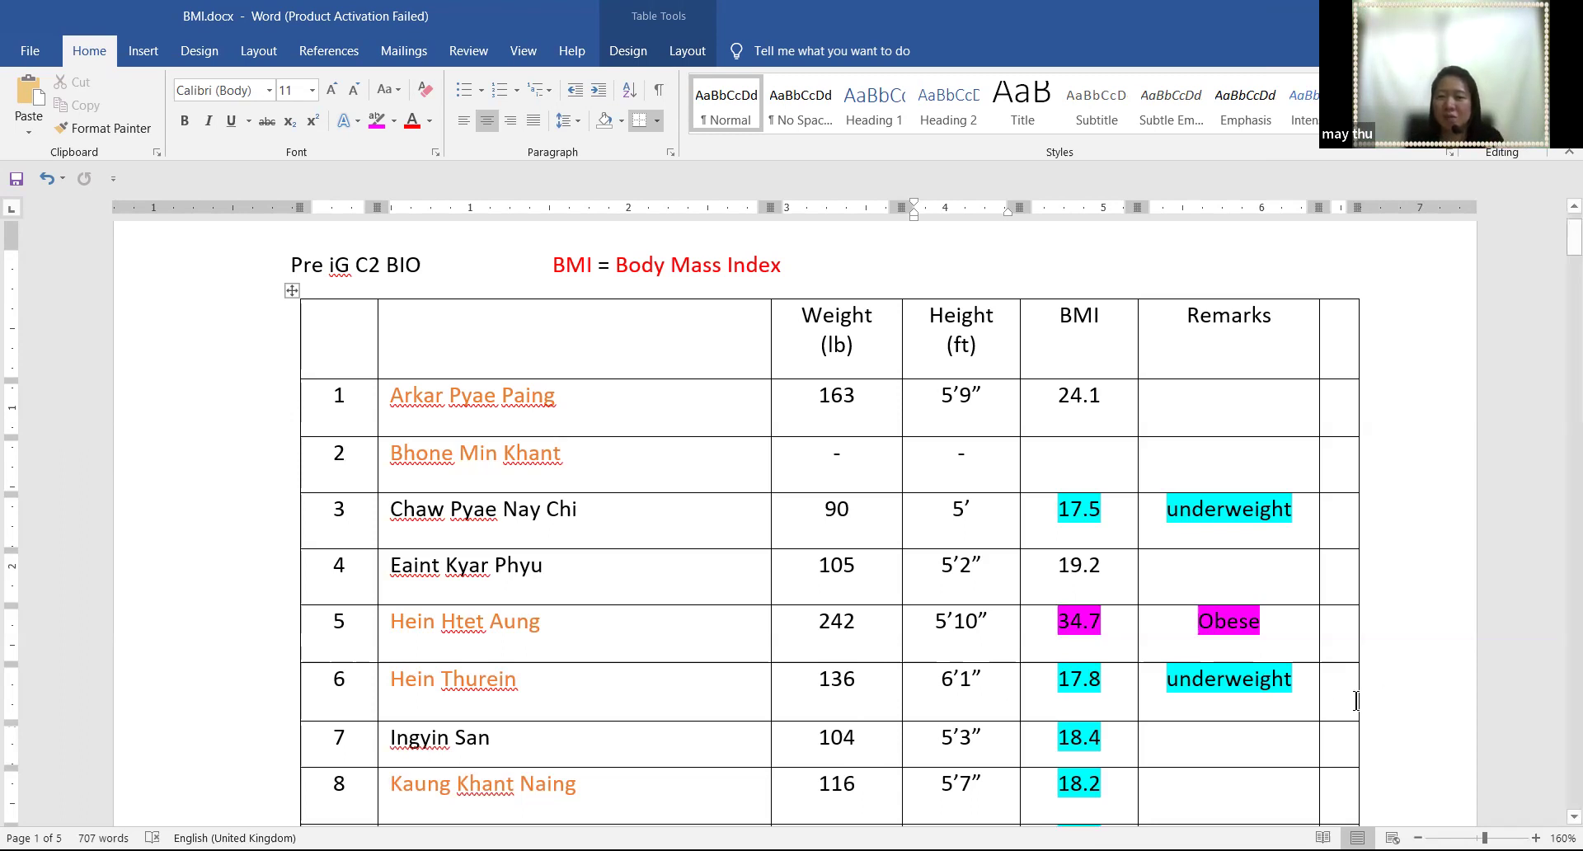
scroll(1393, 681, "down", 20)
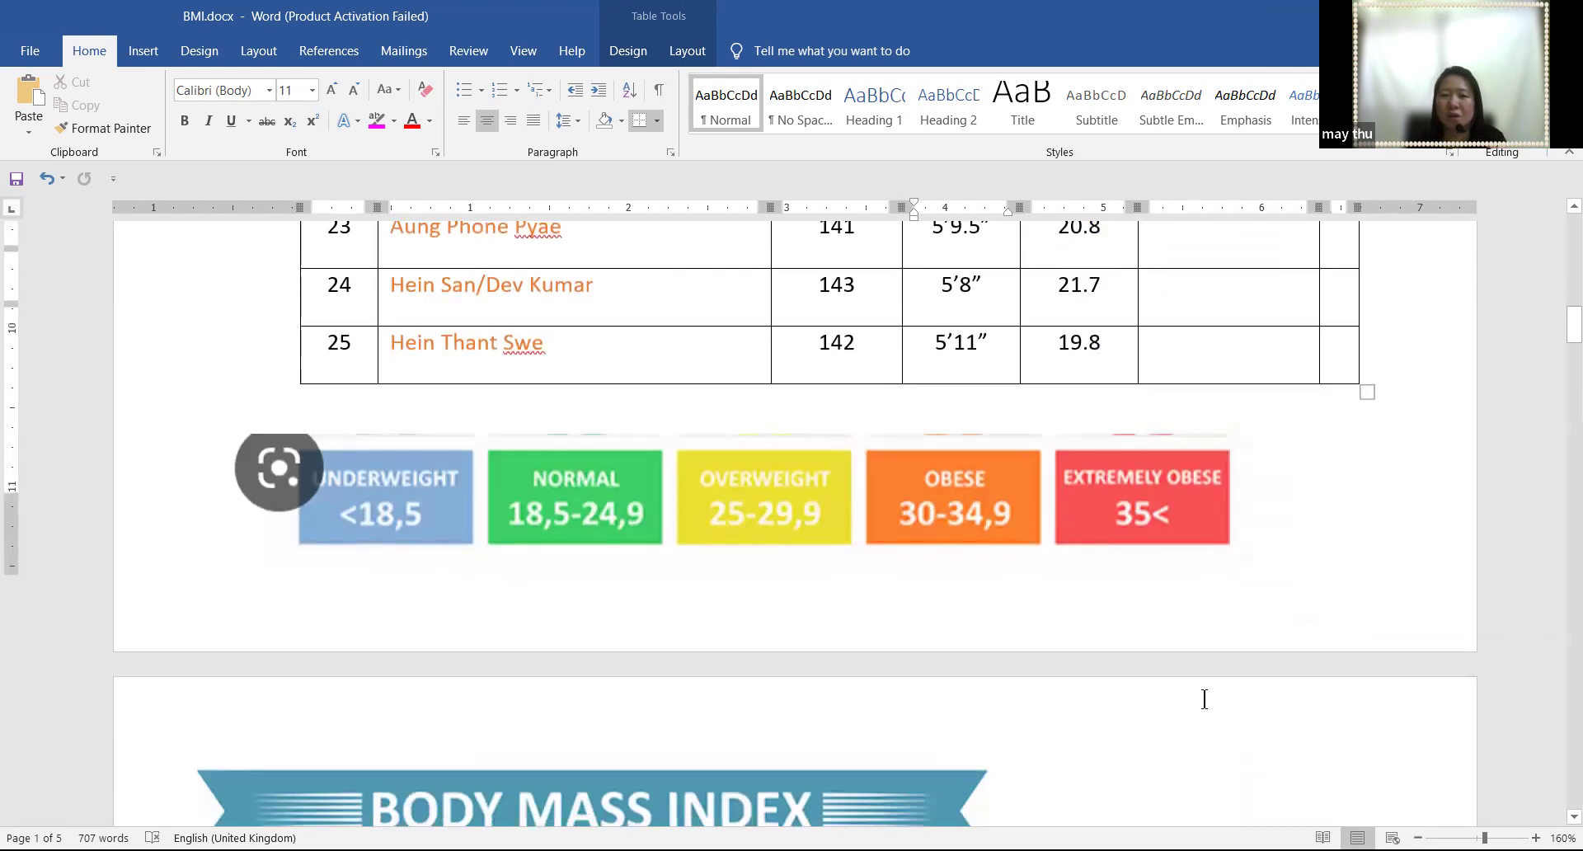
scroll(1058, 677, "up", 4)
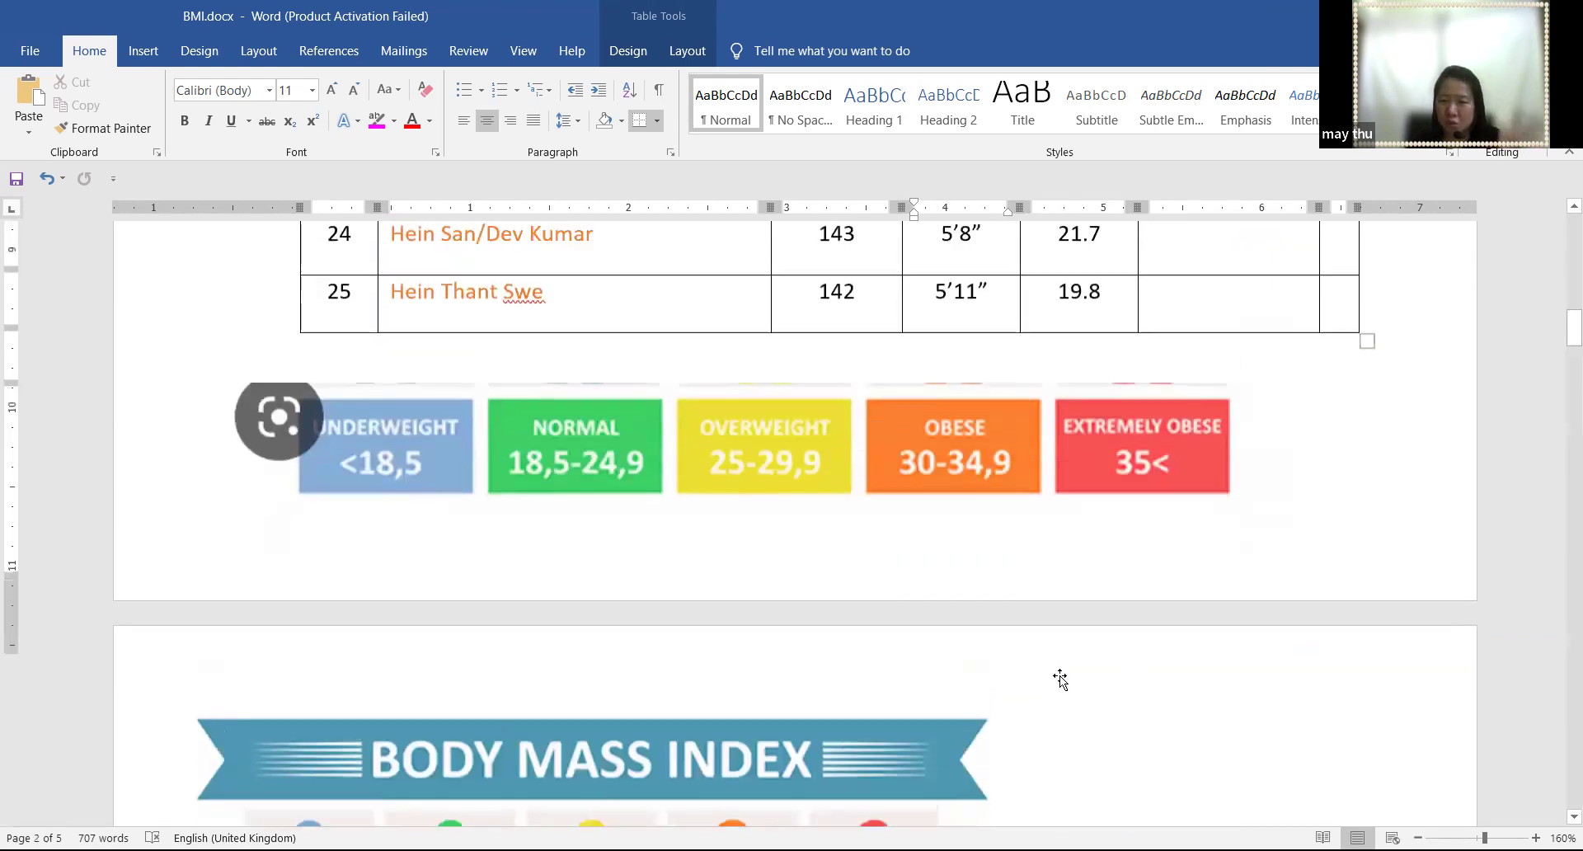
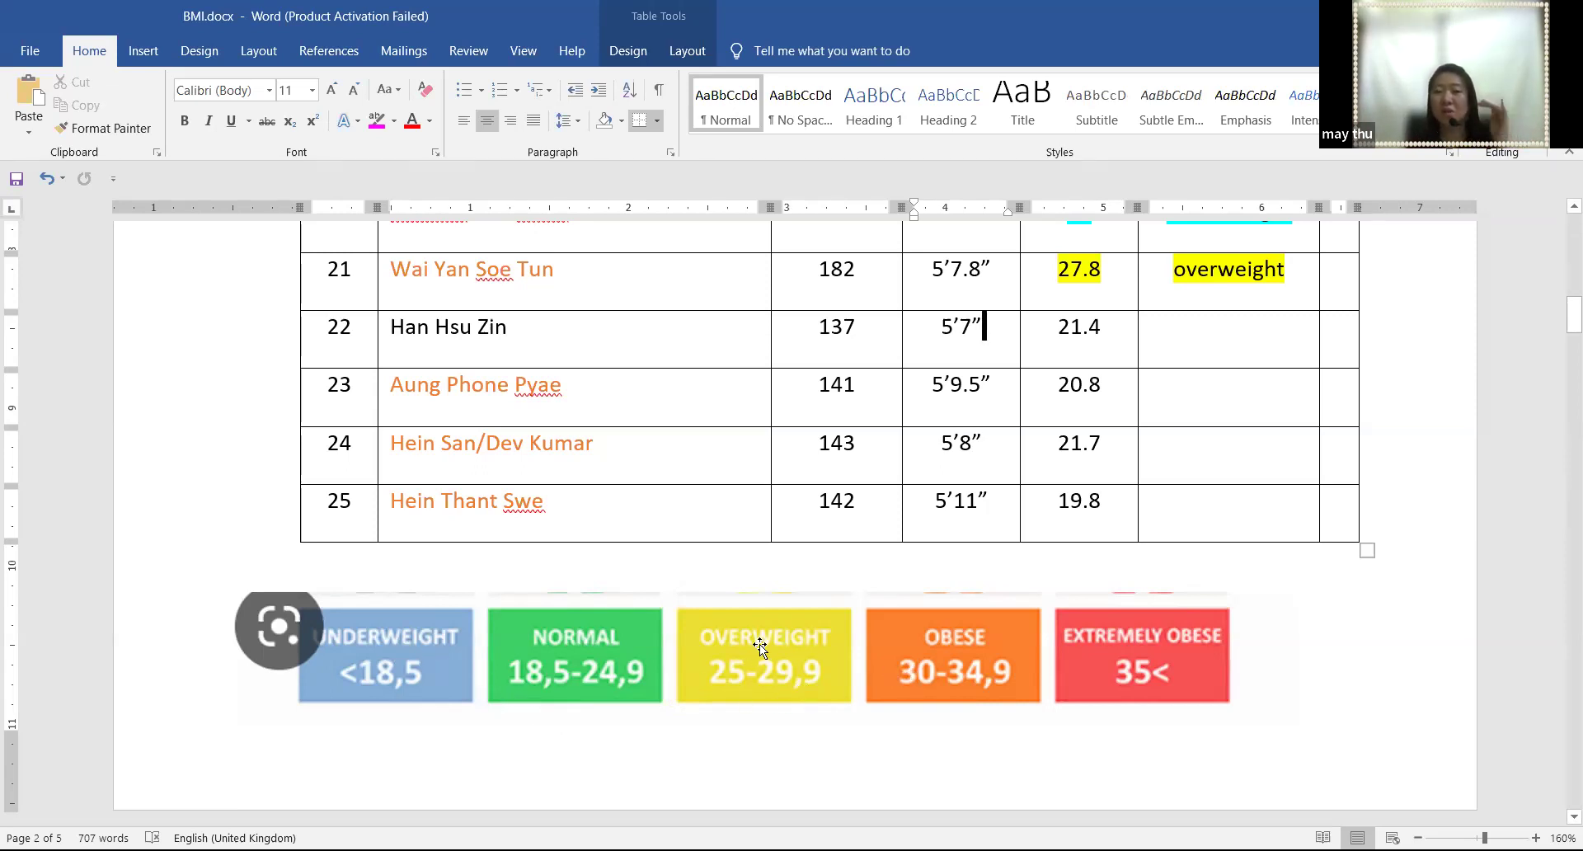
Shrink the BMI category chart below the table to about 6.1 inches wide and shift it about 0.9 inches to the right
left_click(1136, 641)
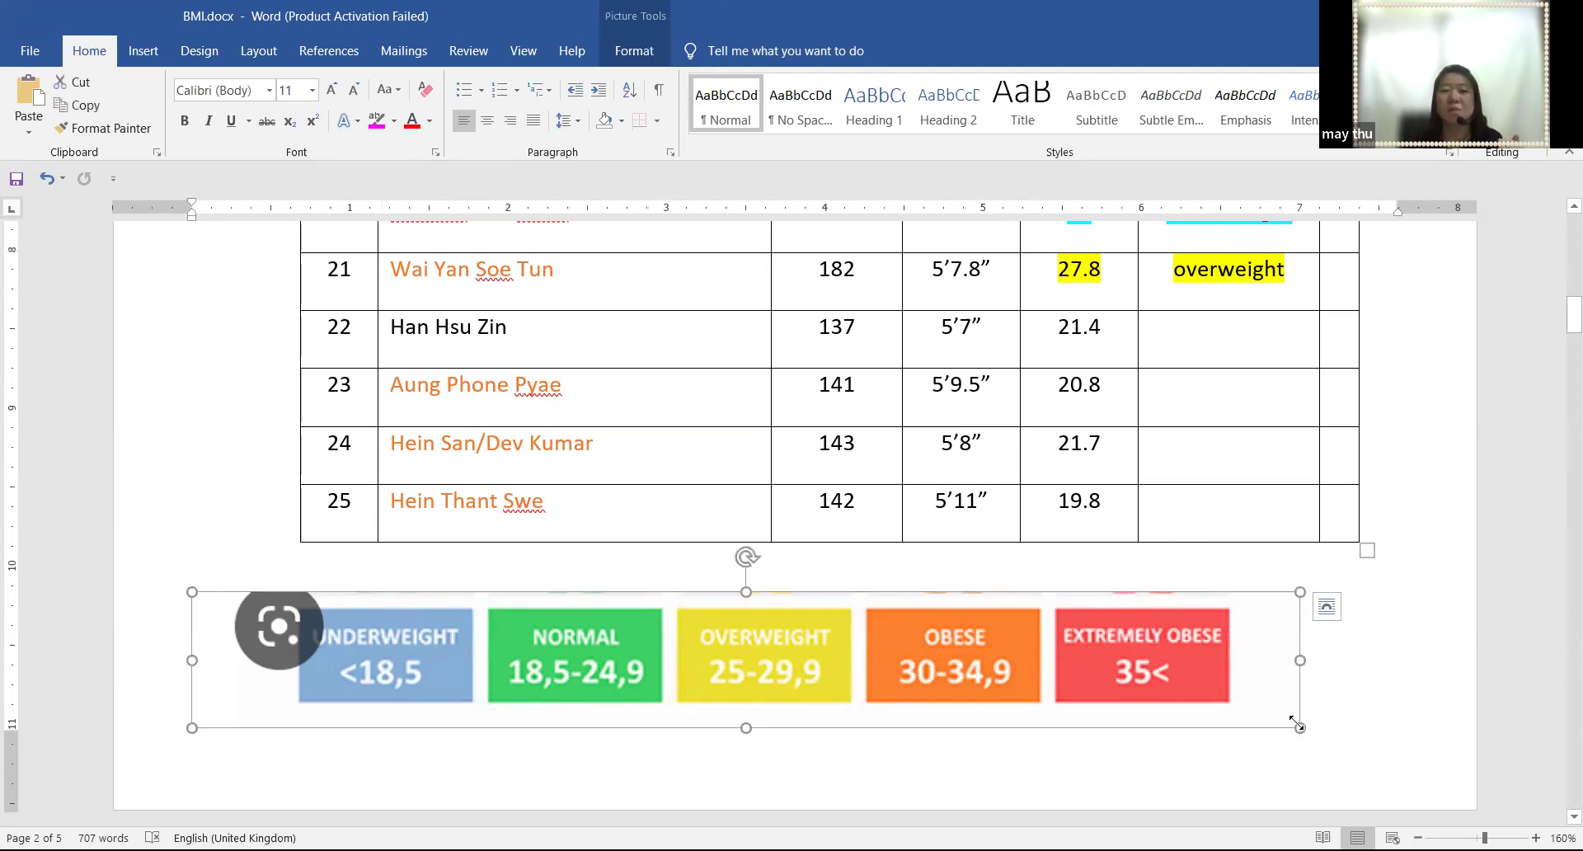
left_click_drag(1306, 727, 1342, 733)
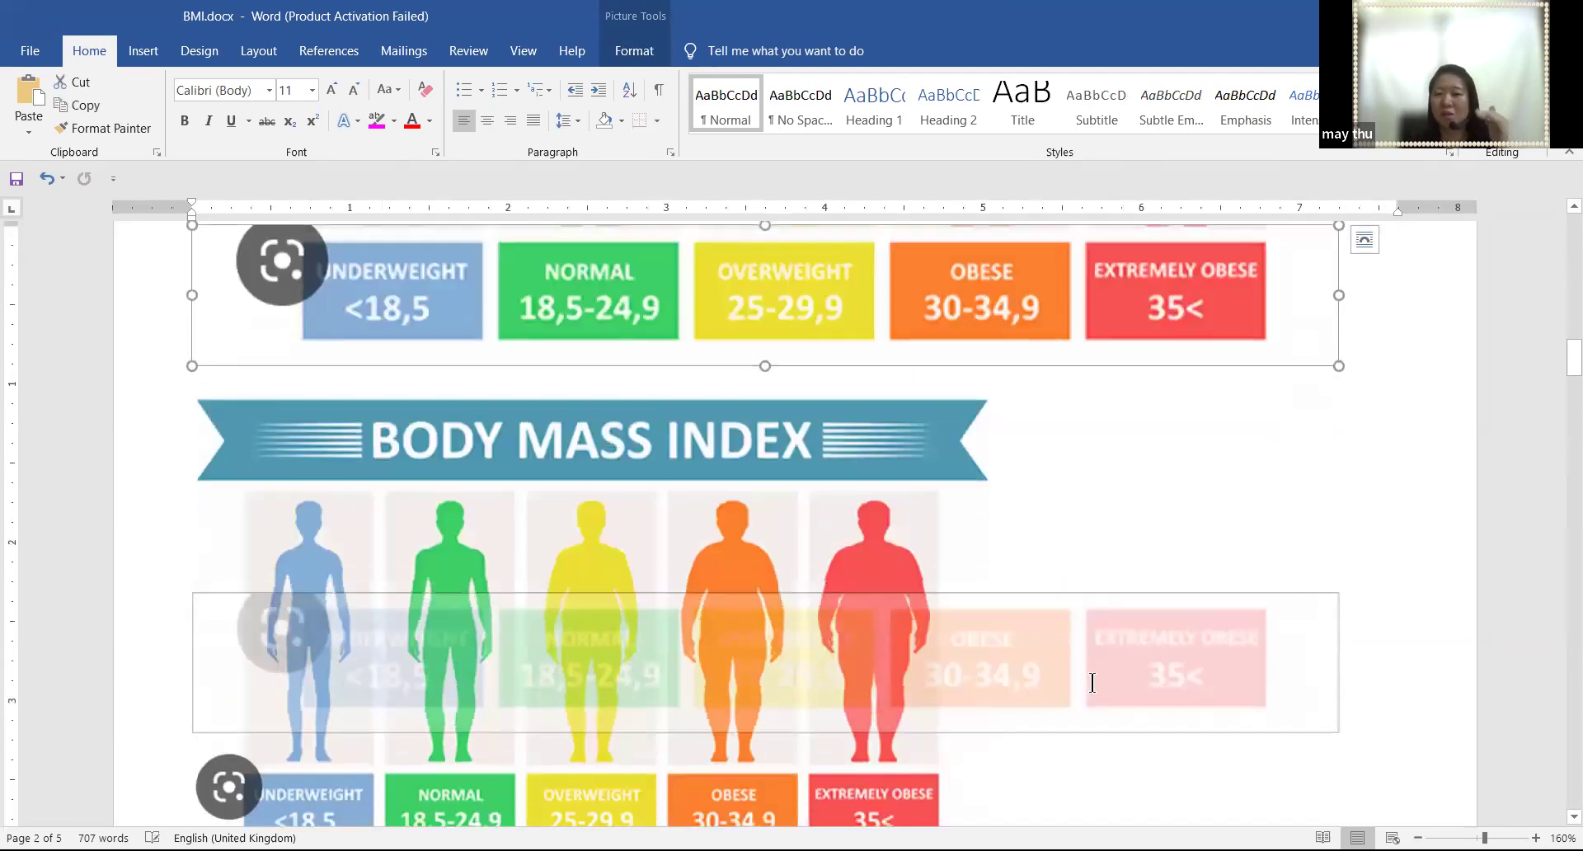
scroll(1089, 684, "up", 2)
scroll(1092, 686, "up", 1)
left_click_drag(1340, 604, 1152, 582)
scroll(1158, 651, "up", 3)
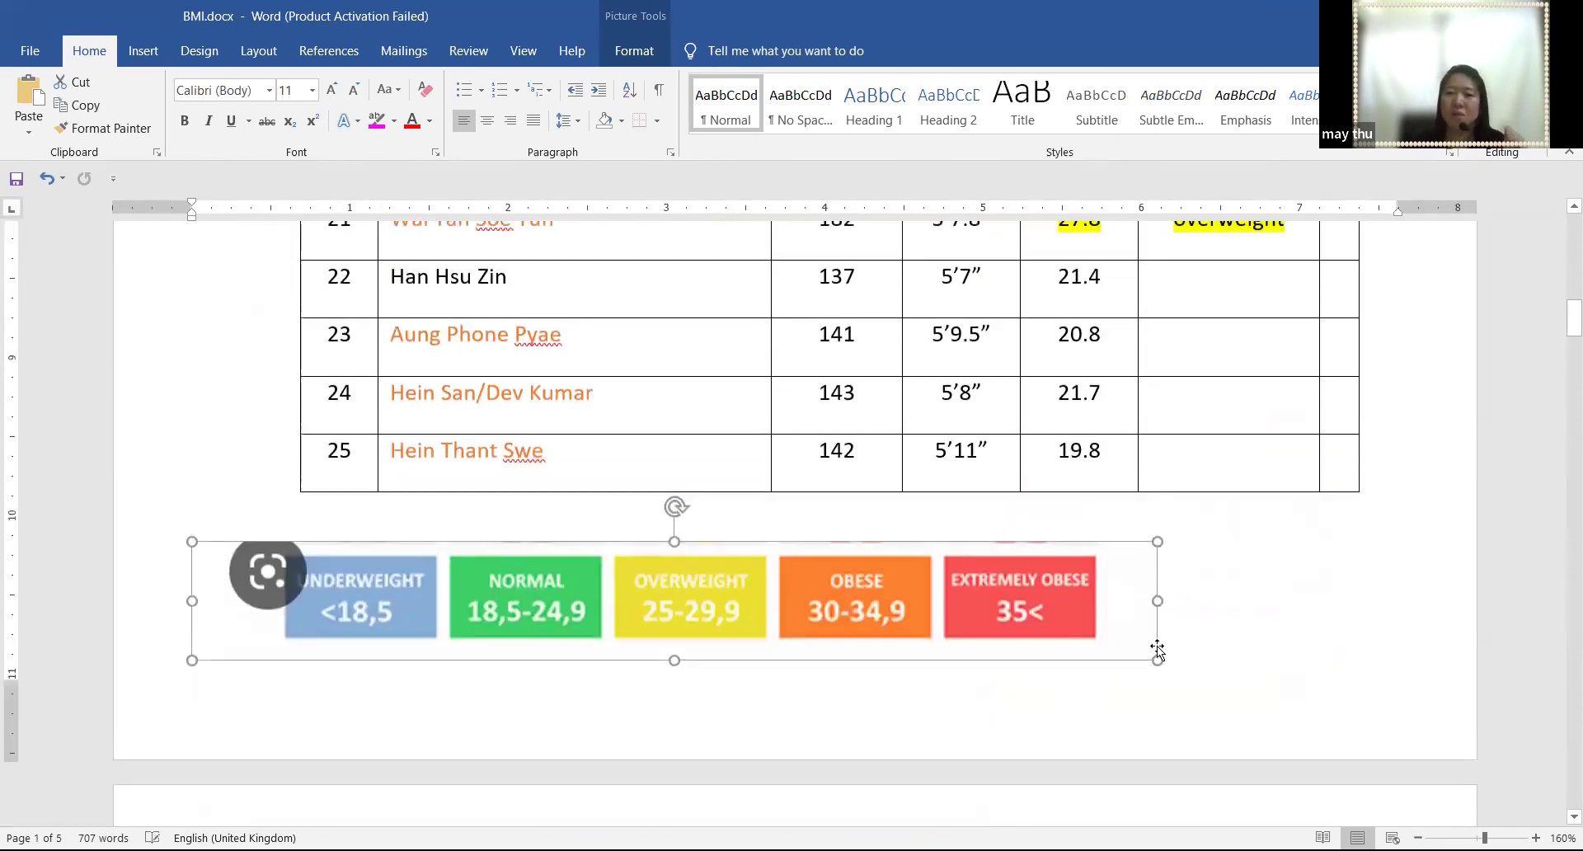
left_click(167, 621)
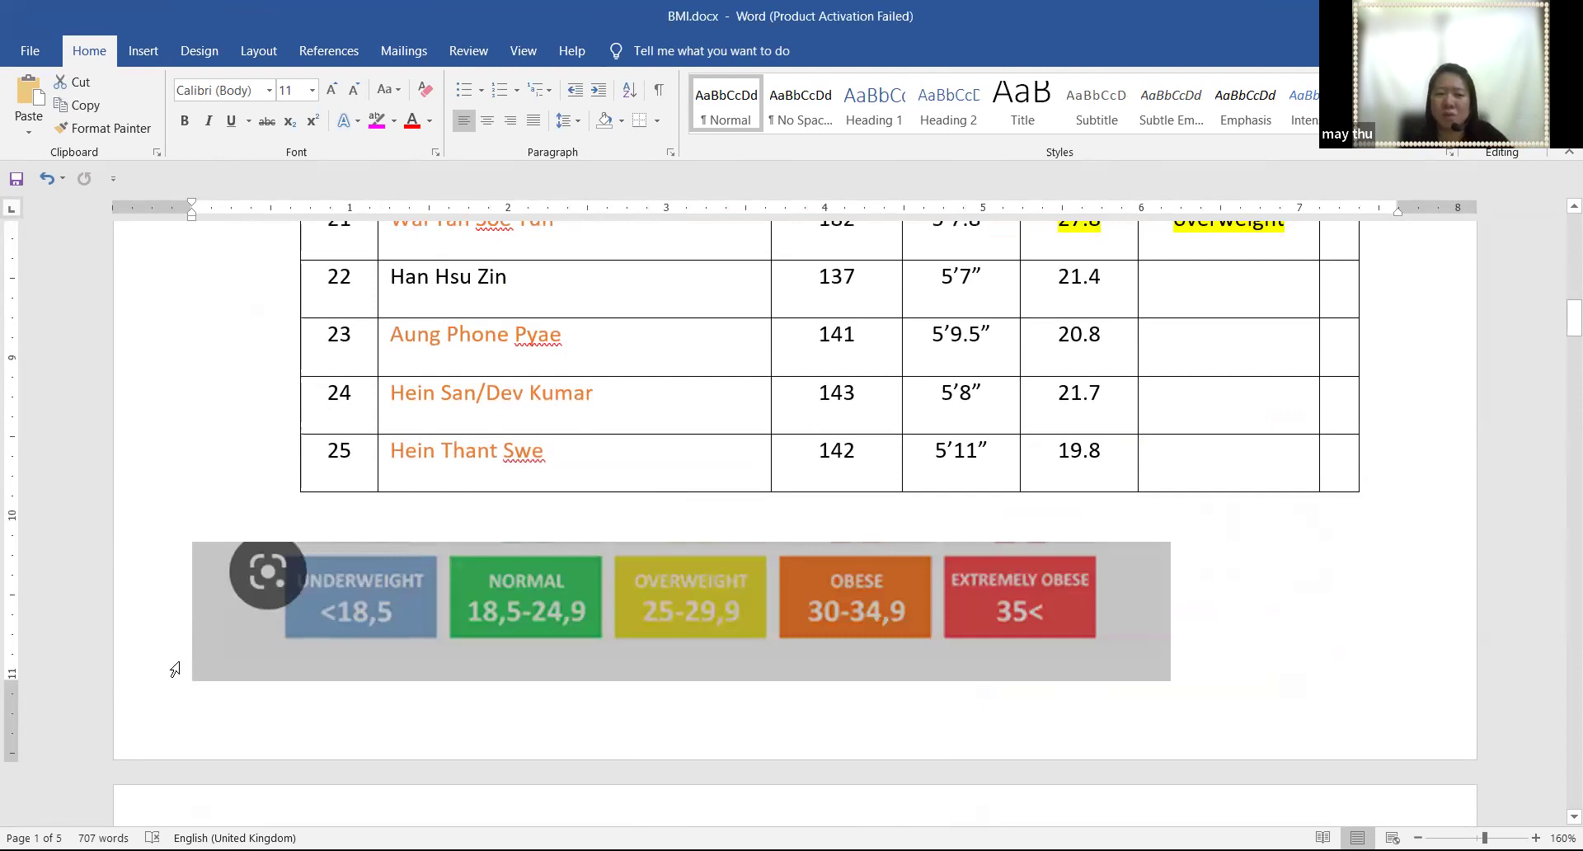
left_click(195, 659)
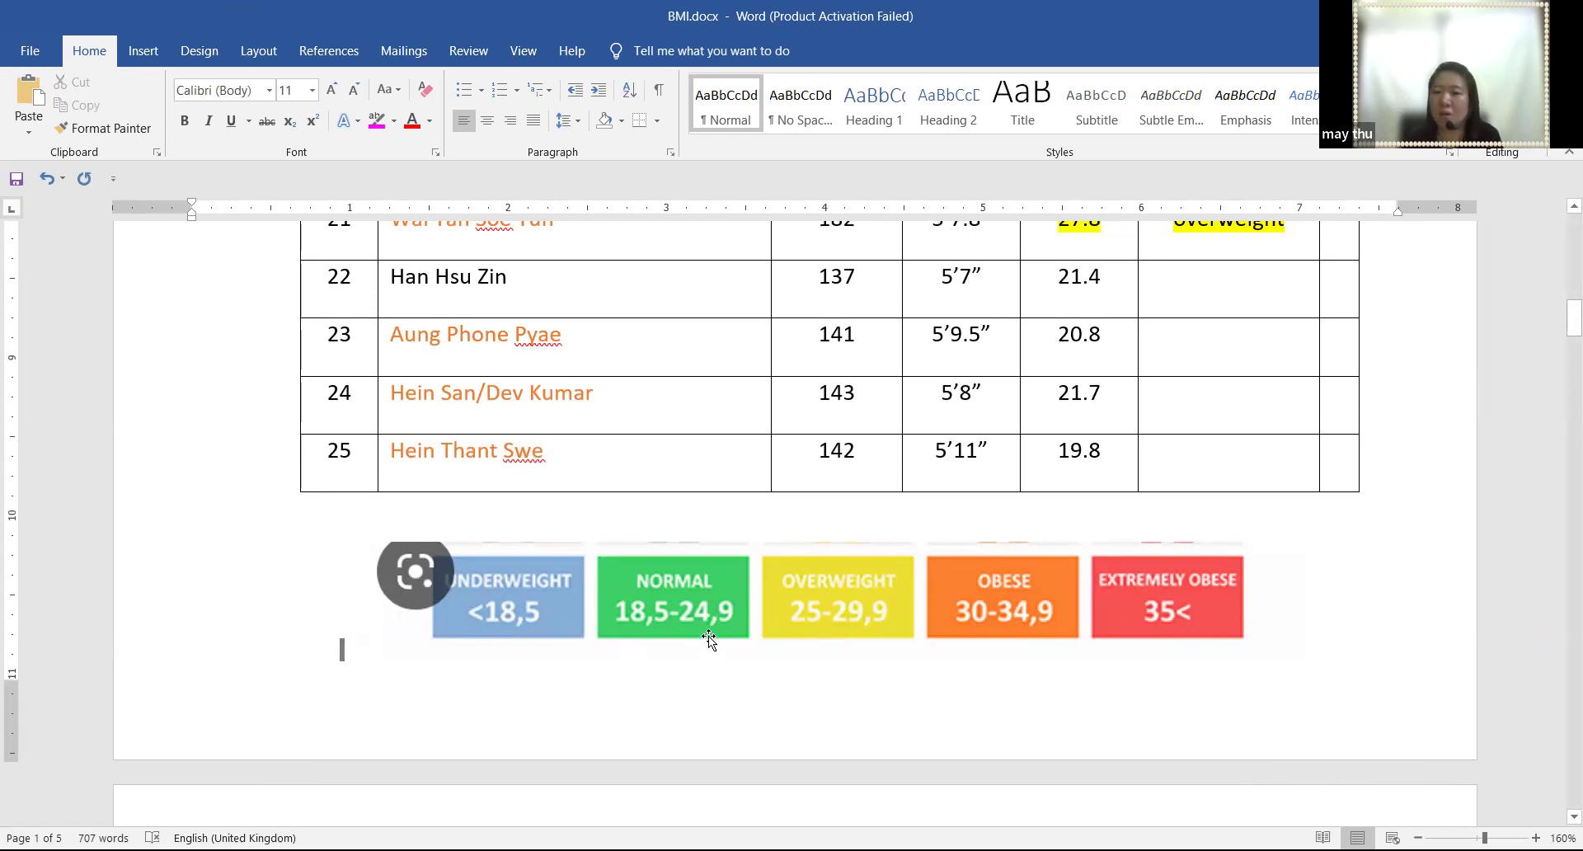
Insert a run of blank lines before the Body Mass Index picture on page 2 and enter "BMI =" at the page's start
scroll(719, 643, "down", 3)
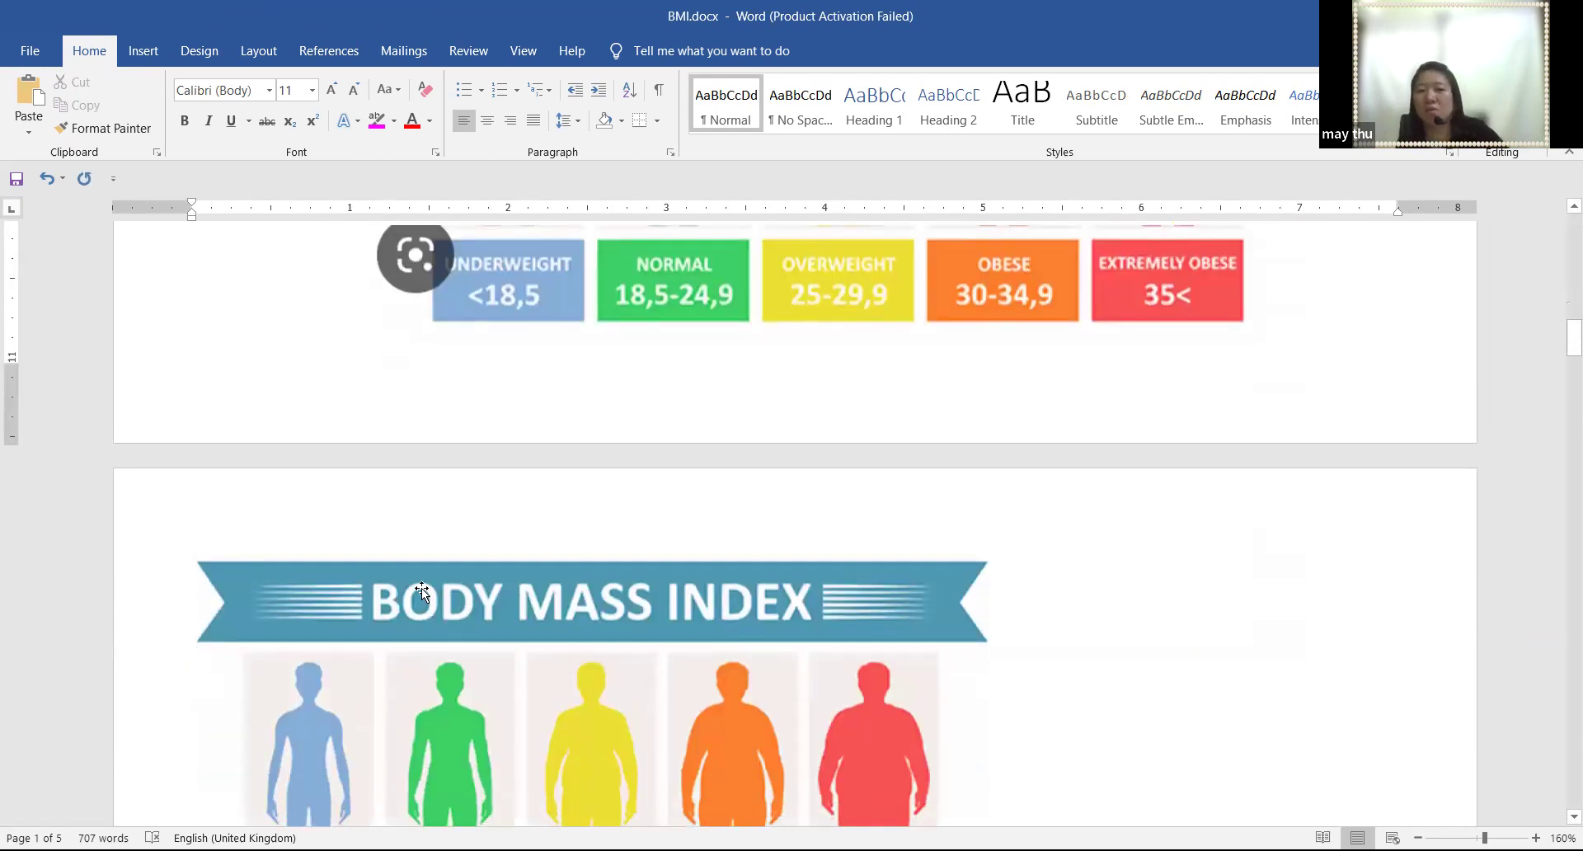
left_click(422, 587)
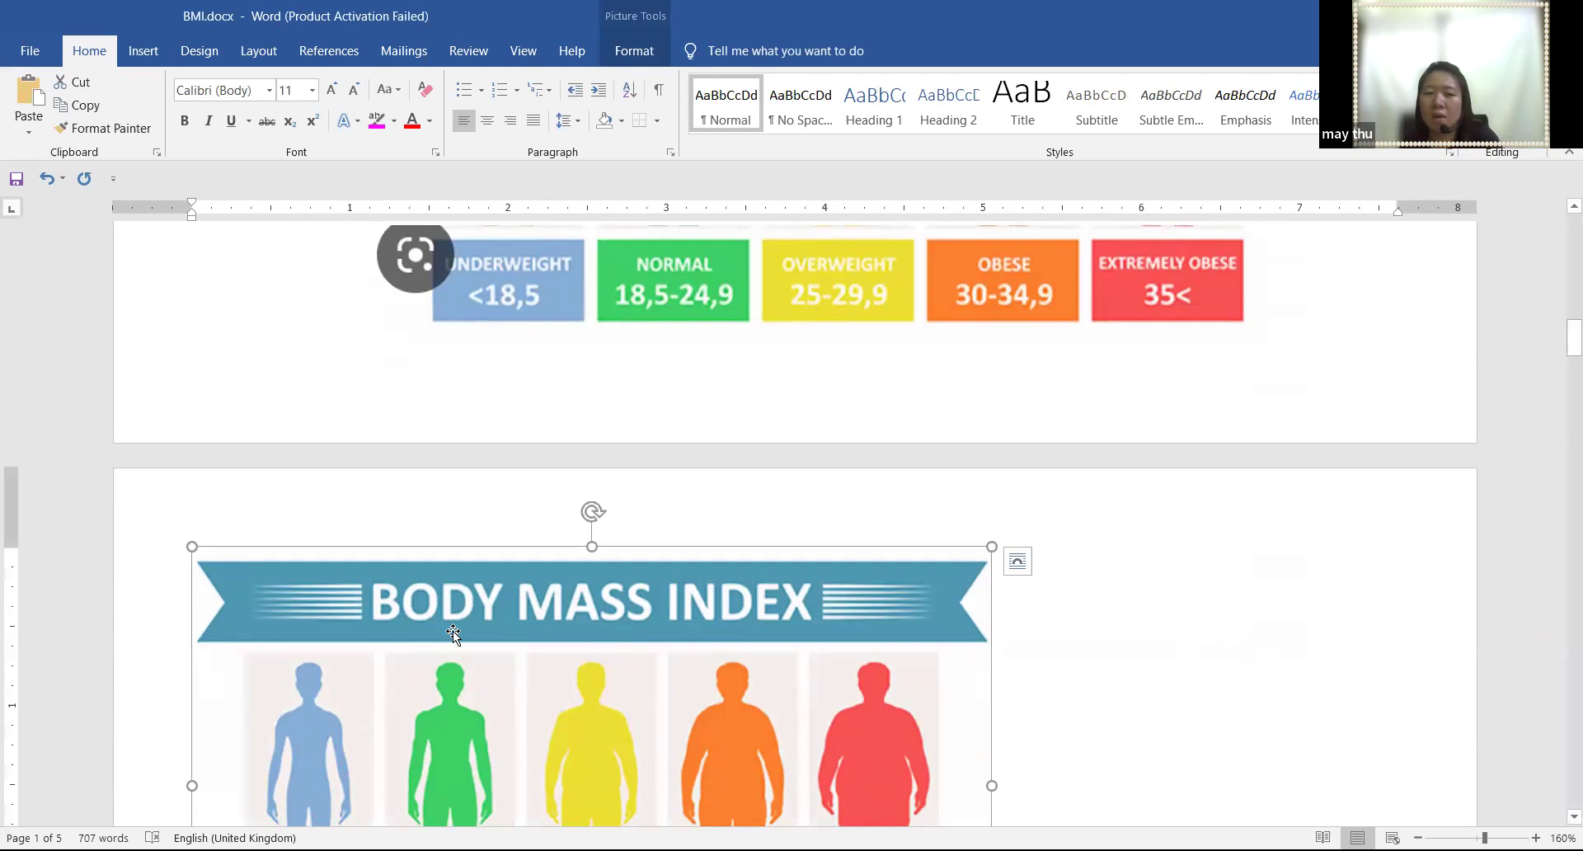
scroll(205, 596, "down", 3)
left_click(182, 659)
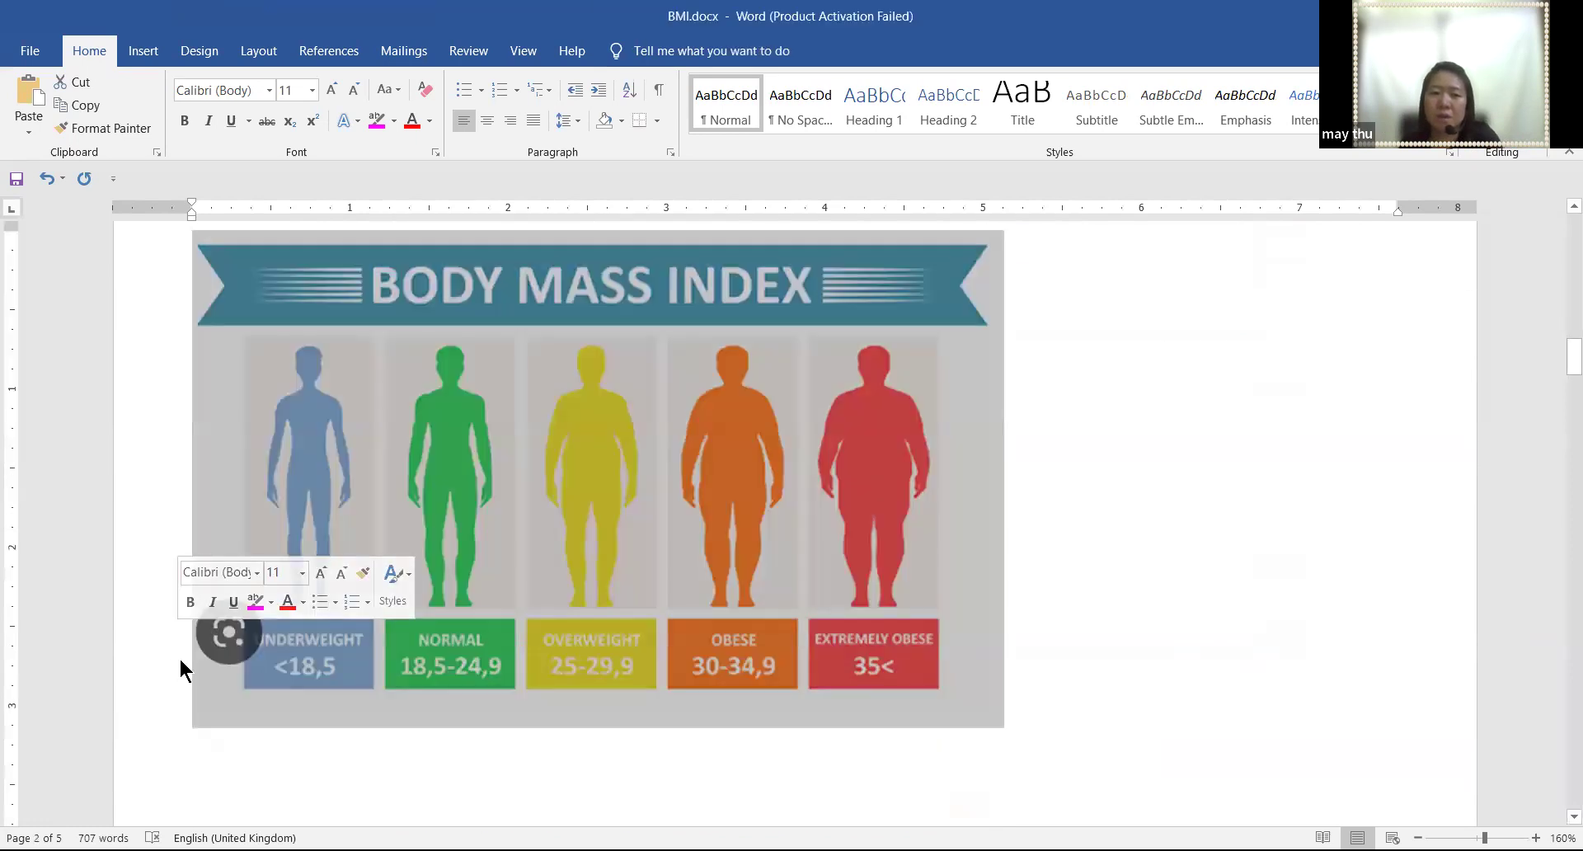
key("Left")
key("Return")
key("Return")
key("Return")
key("Return")
key("Return")
key("Return")
key("Return")
key("Return")
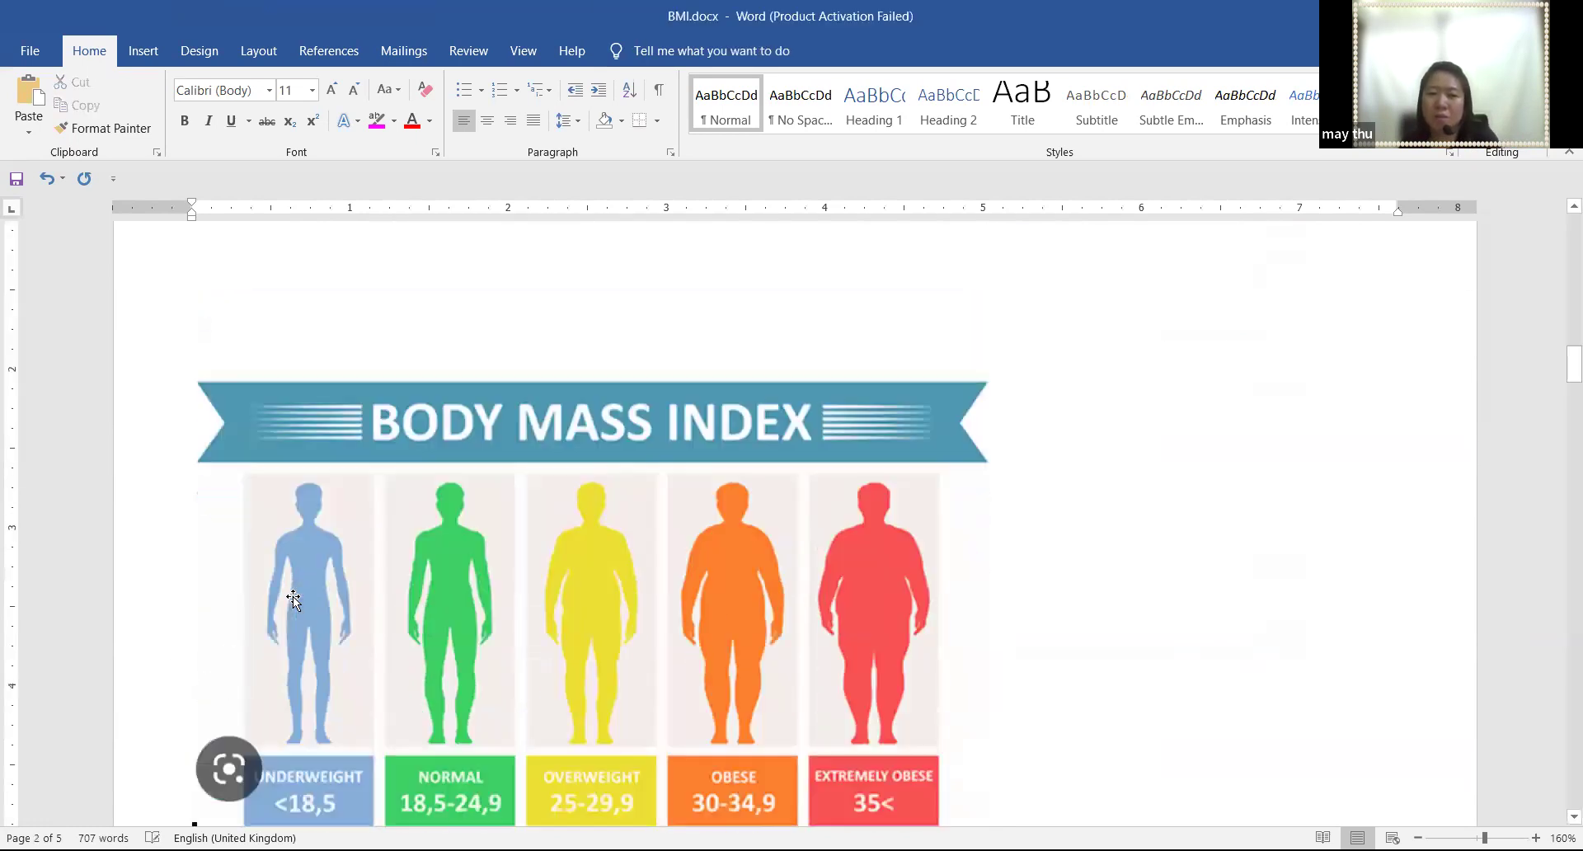
key("Return")
key("Return")
key("Return")
key("Return")
key("Return")
key("Return")
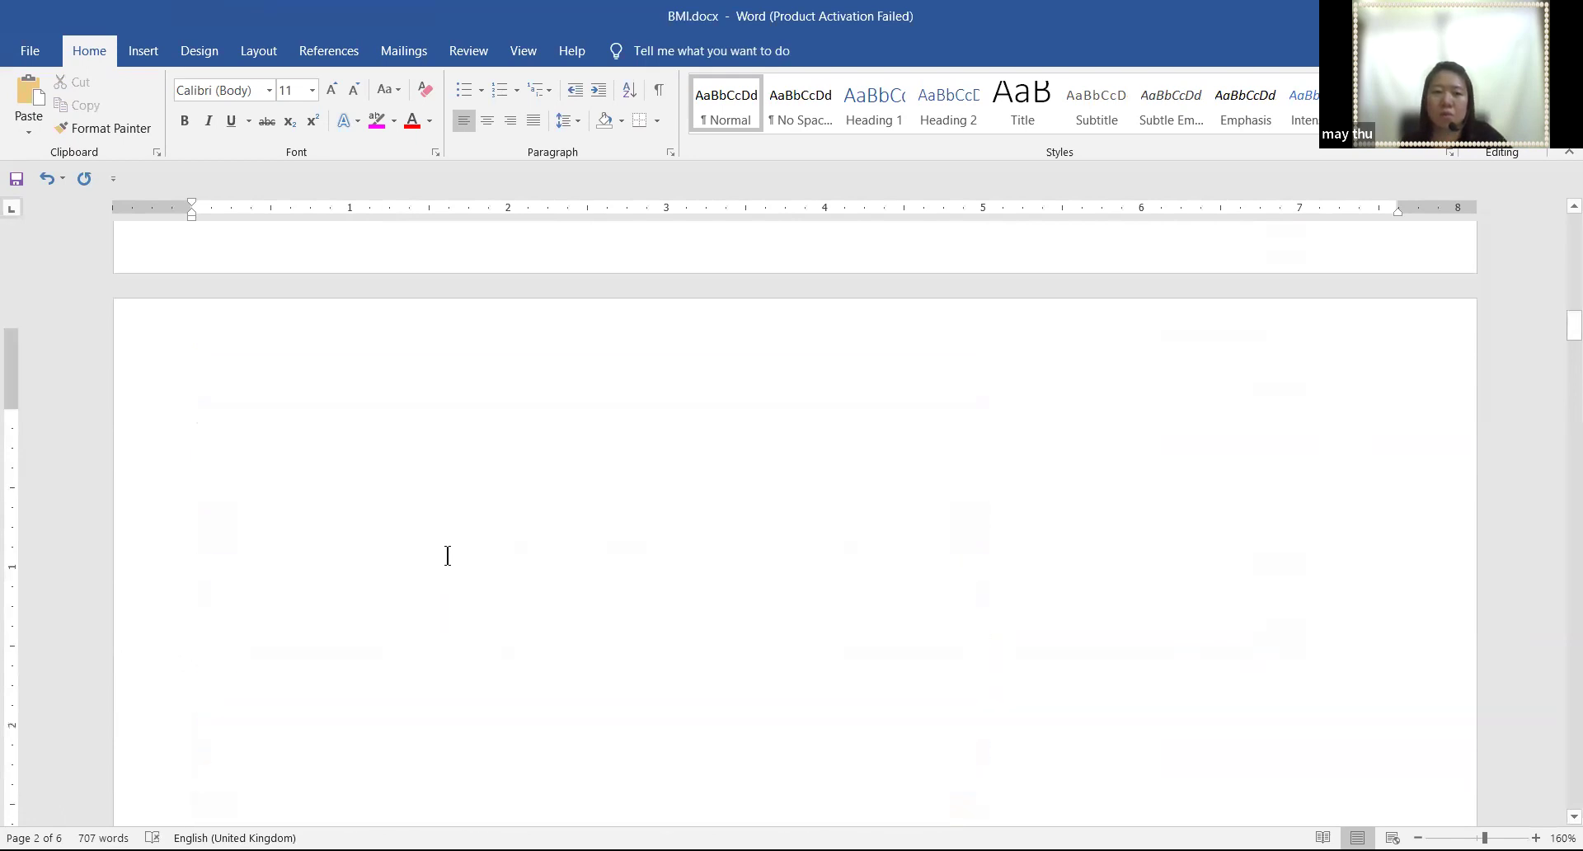
scroll(528, 564, "up", 2)
type("BMI =")
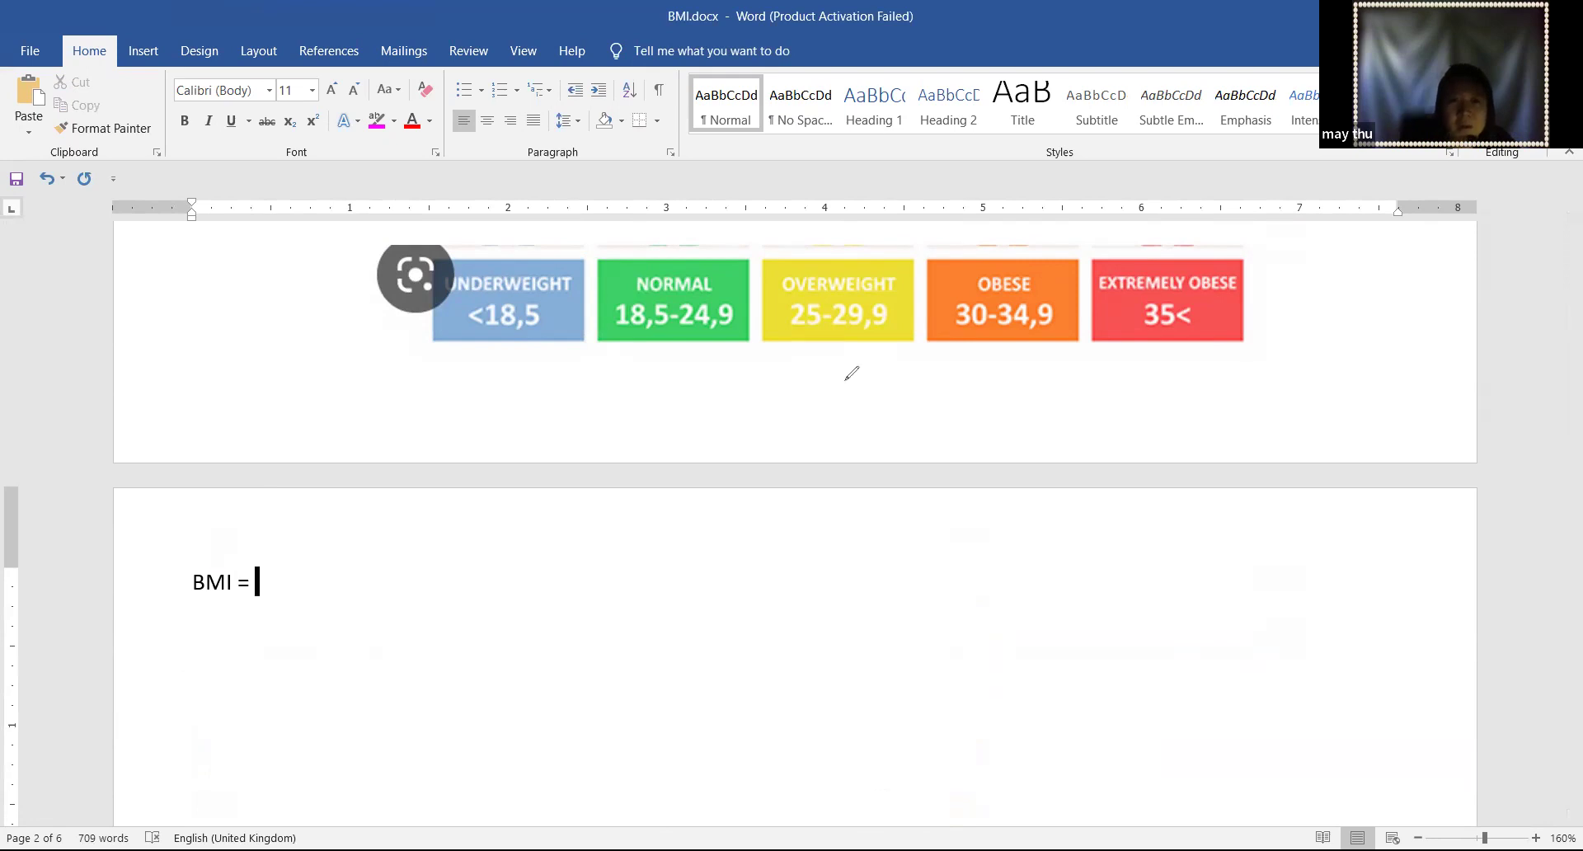
Handwrite the formula lb over (in)² × 703 in blue beside "BMI =" on page 2
left_click(596, 520)
mouse_move(583, 524)
left_mouse_down()
mouse_move(586, 559)
mouse_move(662, 582)
left_mouse_up()
mouse_move(602, 623)
left_mouse_down()
mouse_move(604, 648)
mouse_move(625, 619)
mouse_move(636, 648)
mouse_move(667, 653)
left_mouse_up()
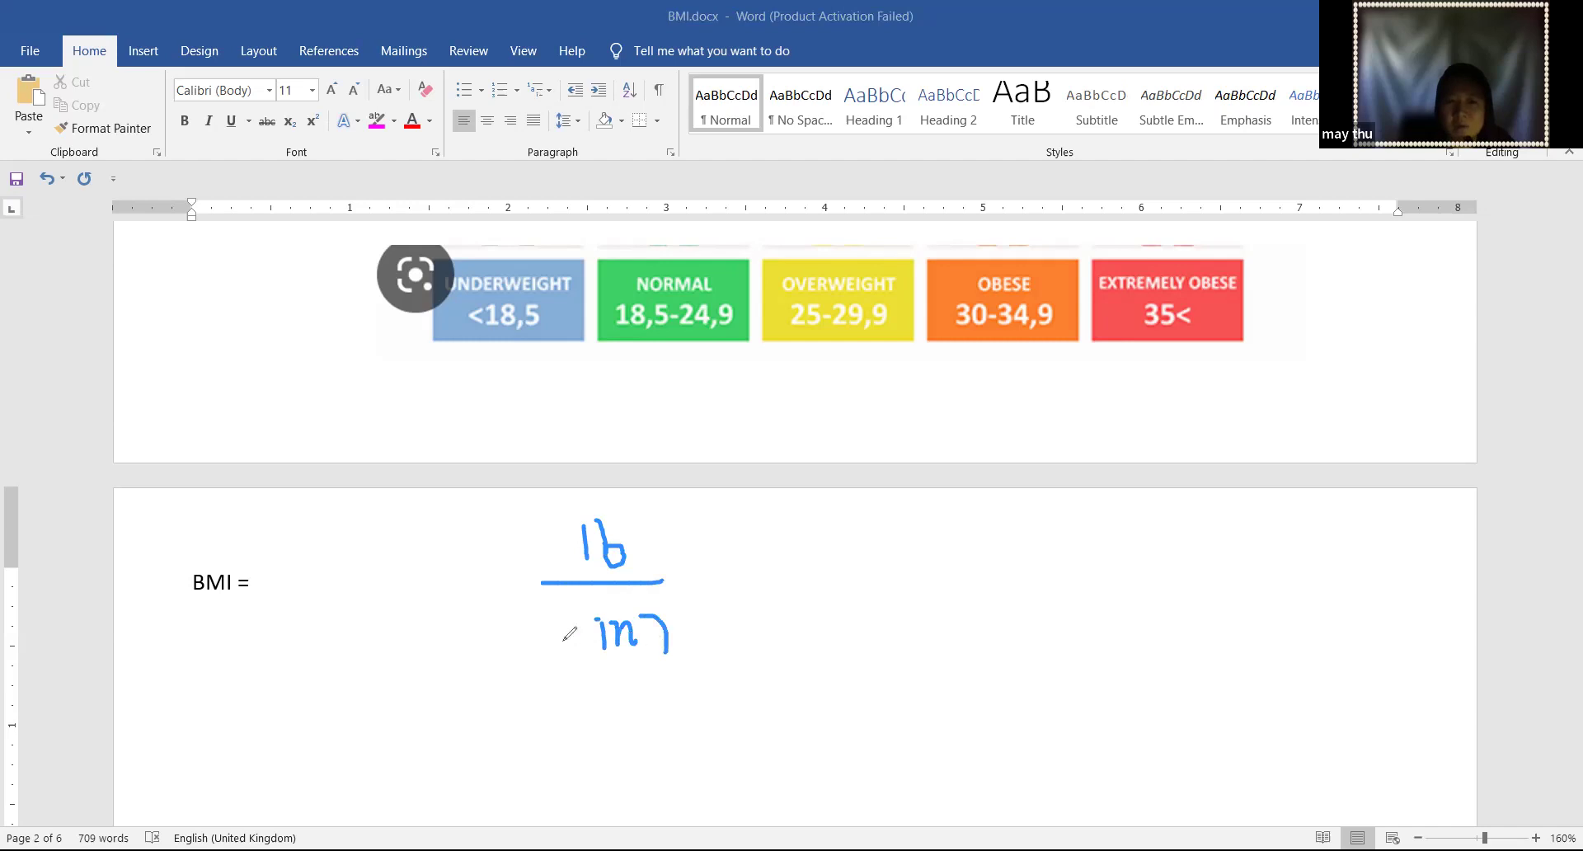
mouse_move(583, 623)
left_mouse_down()
mouse_move(575, 645)
mouse_move(591, 657)
left_mouse_up()
left_click_drag(665, 599, 690, 616)
mouse_move(721, 567)
left_mouse_down()
mouse_move(742, 590)
mouse_move(719, 590)
mouse_move(812, 555)
mouse_move(806, 600)
mouse_move(830, 560)
mouse_move(855, 557)
mouse_move(844, 599)
left_mouse_up()
left_click(826, 561)
Draw a blue box around the handwritten formula and write "BMI" in front of it
mouse_move(507, 675)
left_mouse_down()
mouse_move(515, 501)
mouse_move(887, 500)
mouse_move(915, 521)
mouse_move(910, 686)
mouse_move(512, 697)
mouse_move(912, 685)
left_mouse_up()
left_click_drag(312, 564, 320, 629)
mouse_move(356, 576)
left_mouse_down()
mouse_move(389, 582)
mouse_move(401, 620)
mouse_move(435, 575)
mouse_move(434, 632)
left_mouse_up()
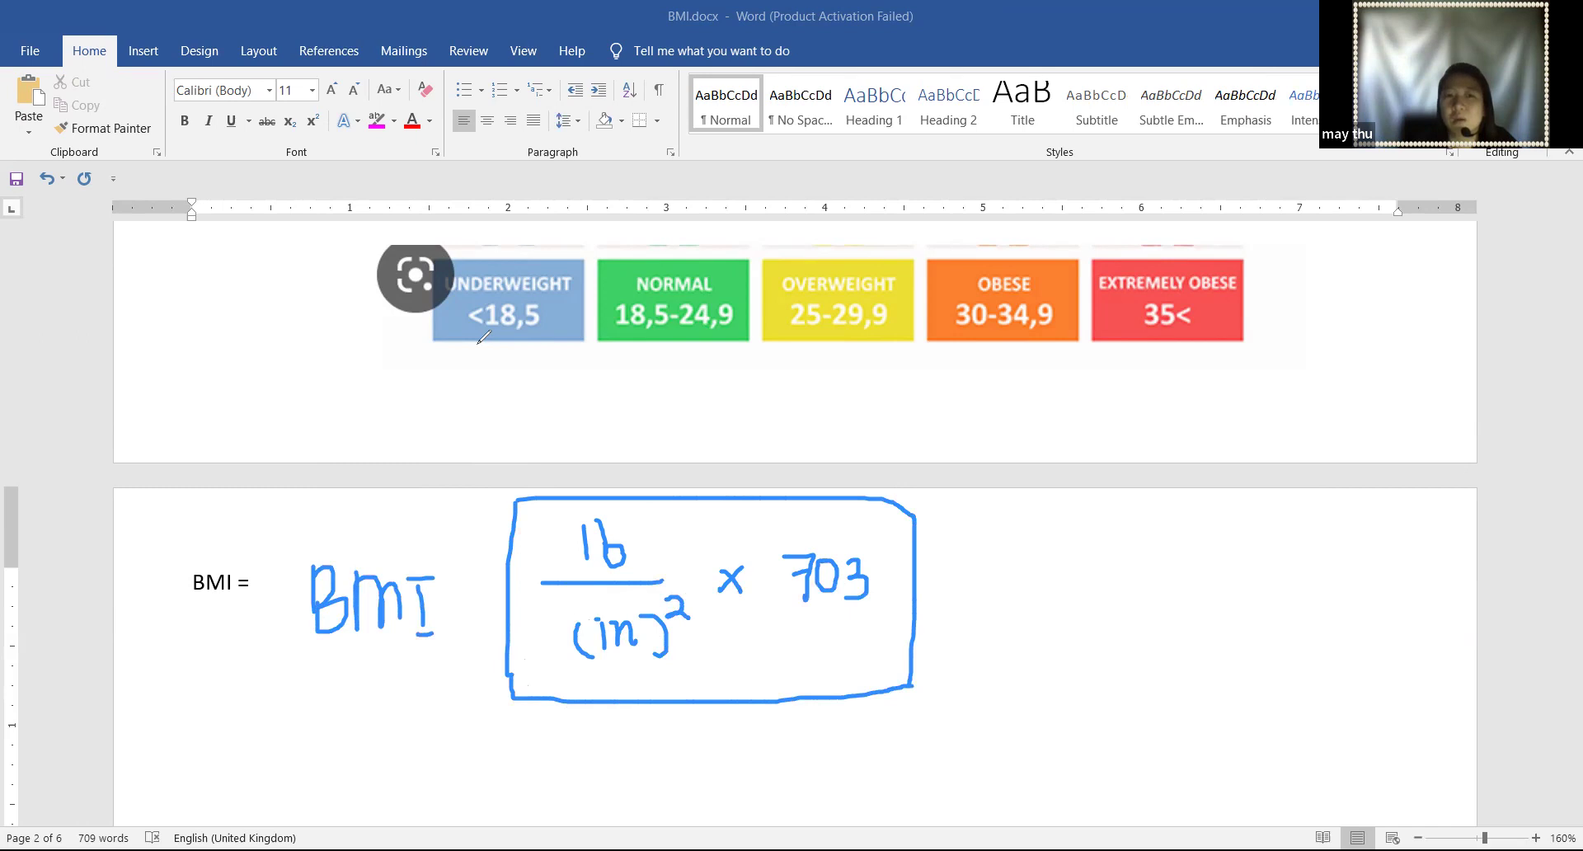
Double-underline the underweight and normal ranges in the chart and draw a tick above the NORMAL heading
left_click_drag(475, 346, 527, 344)
left_click_drag(475, 358, 525, 357)
left_click_drag(631, 356, 724, 366)
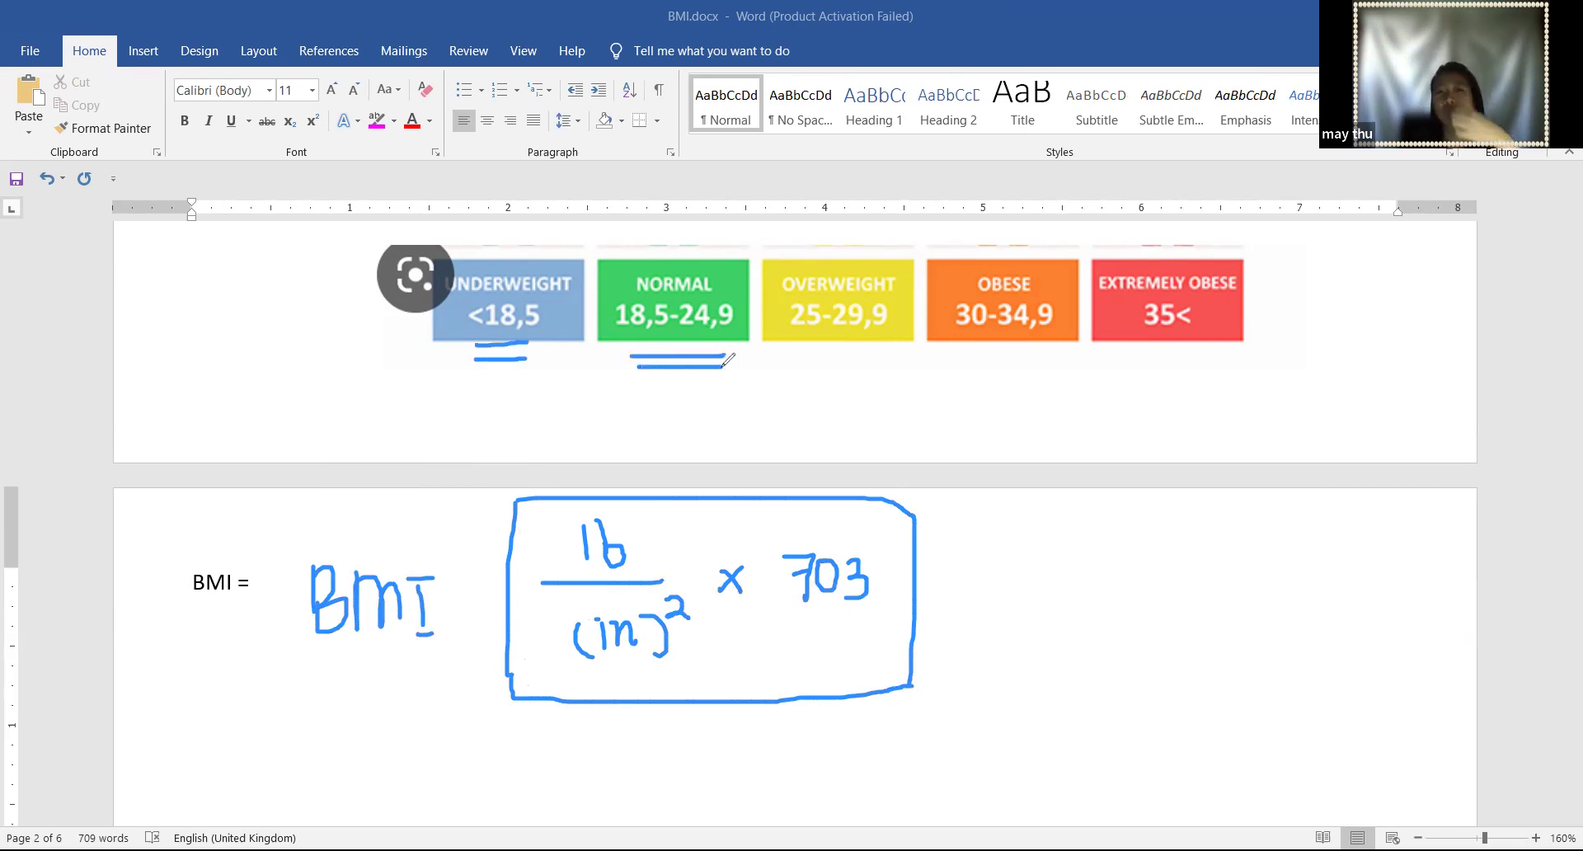
left_click(676, 262)
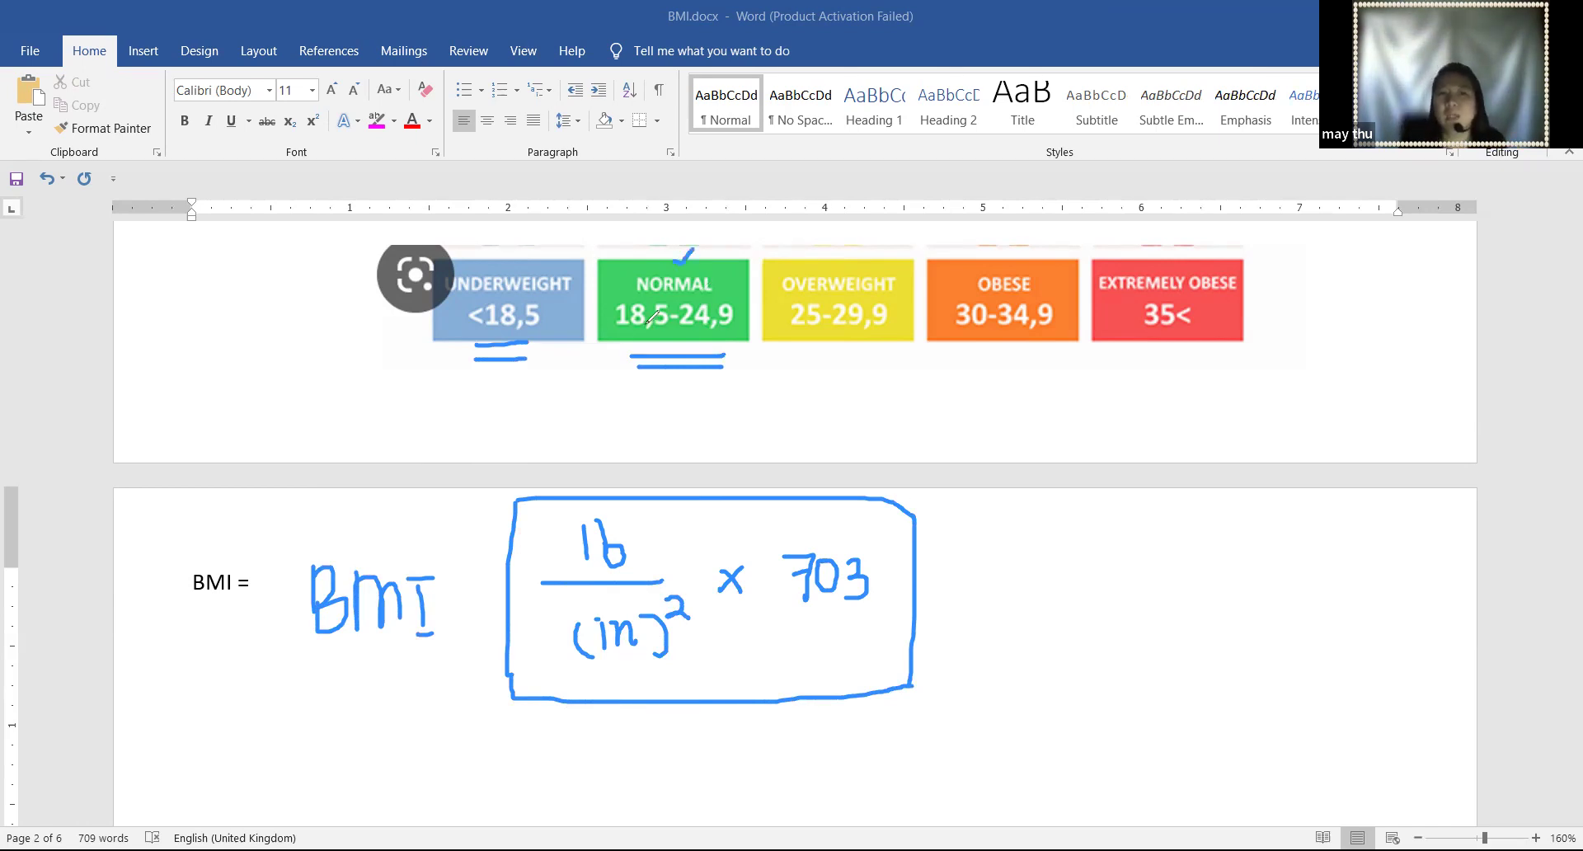